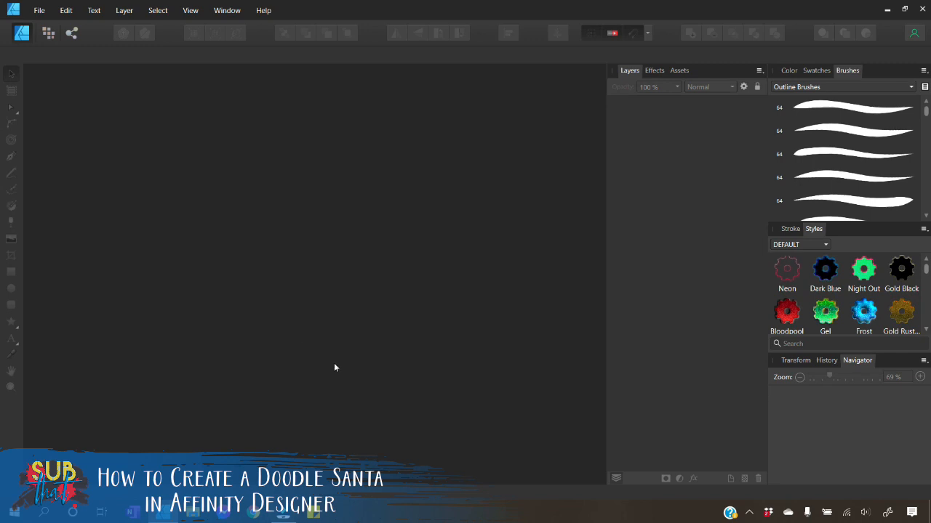
Create a new document from the saved STANDARD CLIPART preset (3600 × 3600 px, 400 DPI, transparent background)
left_click(40, 11)
left_click(42, 37)
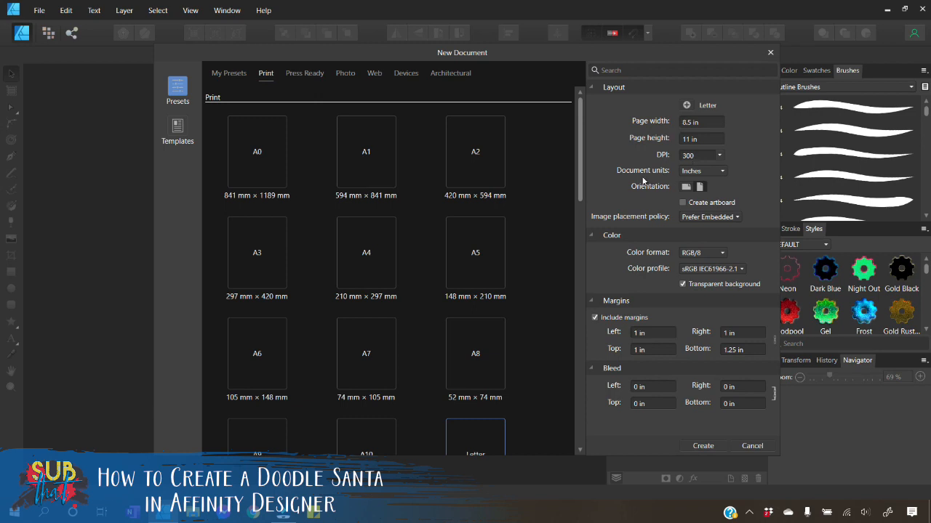
left_click(702, 171)
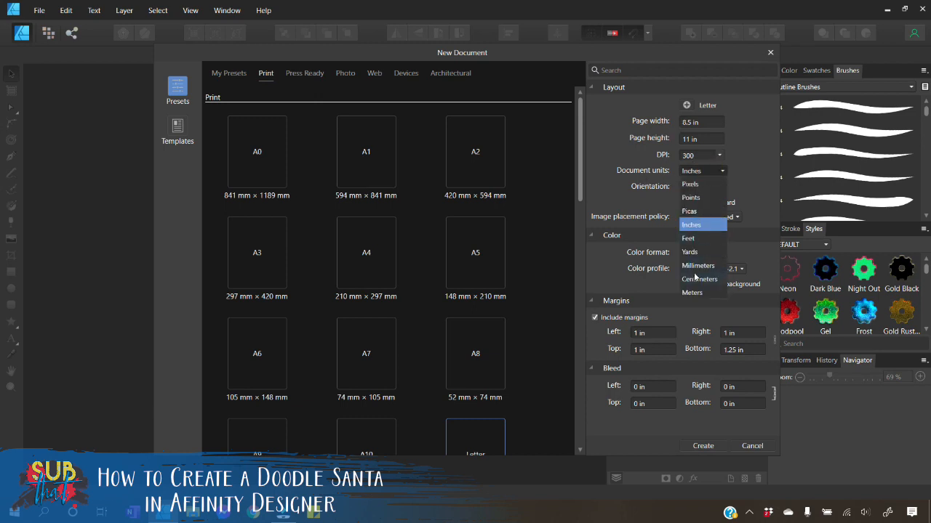
left_click(649, 179)
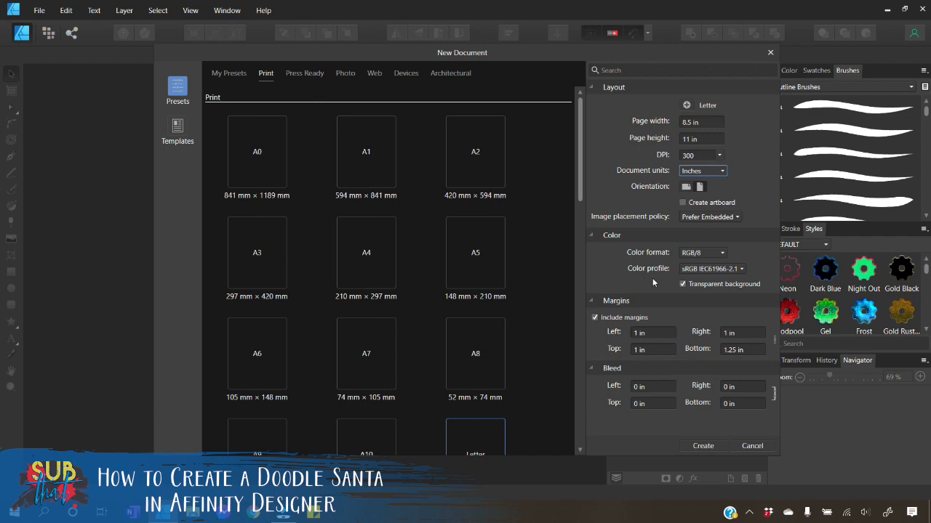
left_click(220, 73)
left_click(267, 74)
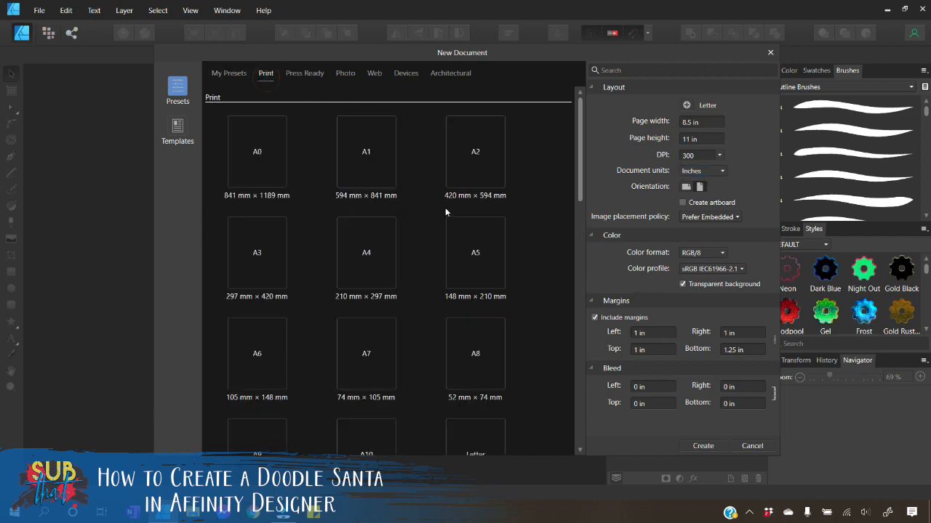
left_click(226, 76)
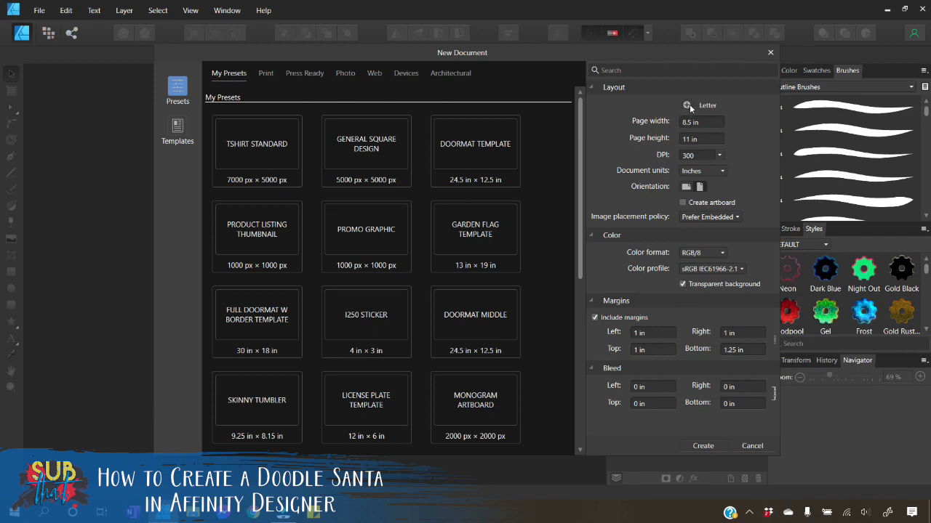
right_click(465, 142)
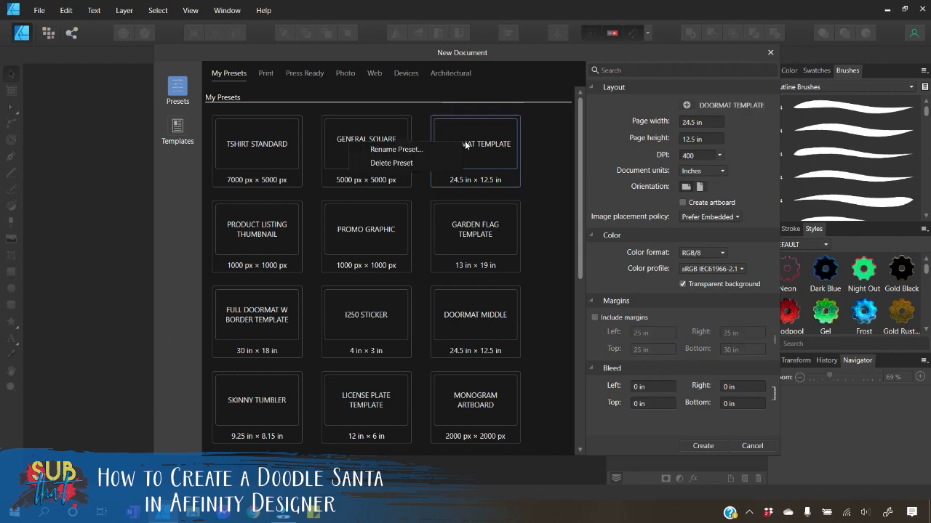
left_click(429, 111)
scroll(400, 193, "down", 5)
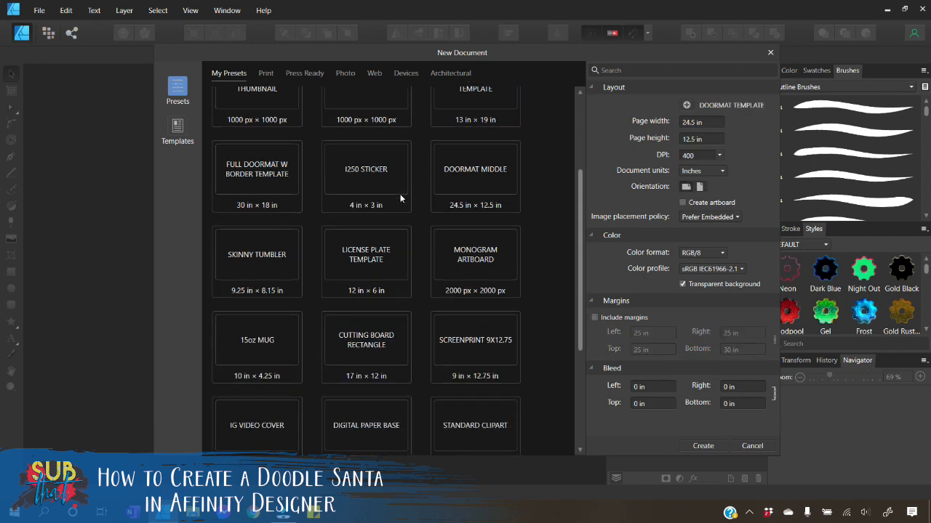
scroll(386, 204, "down", 4)
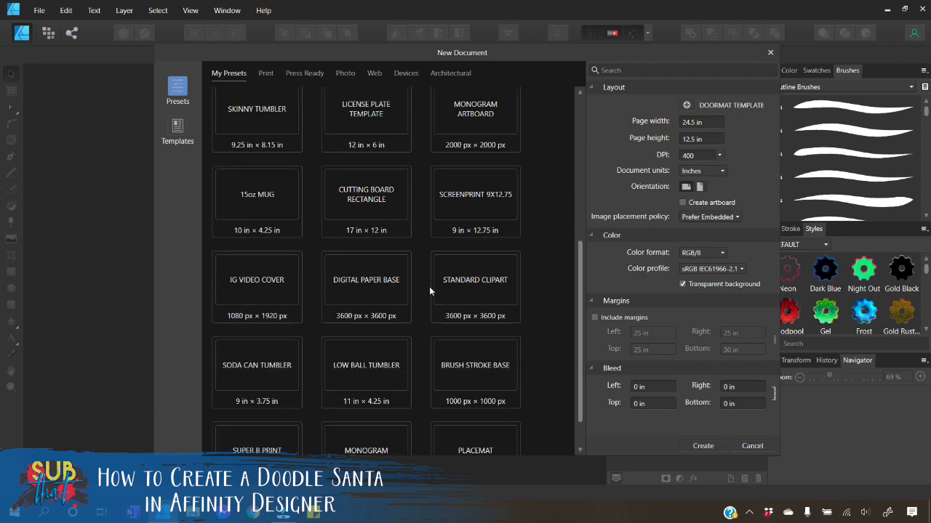
left_click(480, 286)
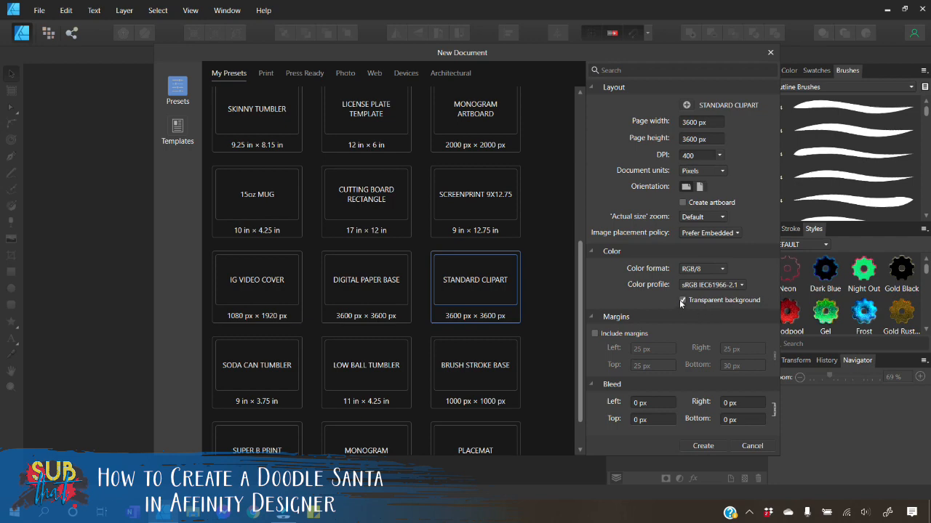
left_click(702, 446)
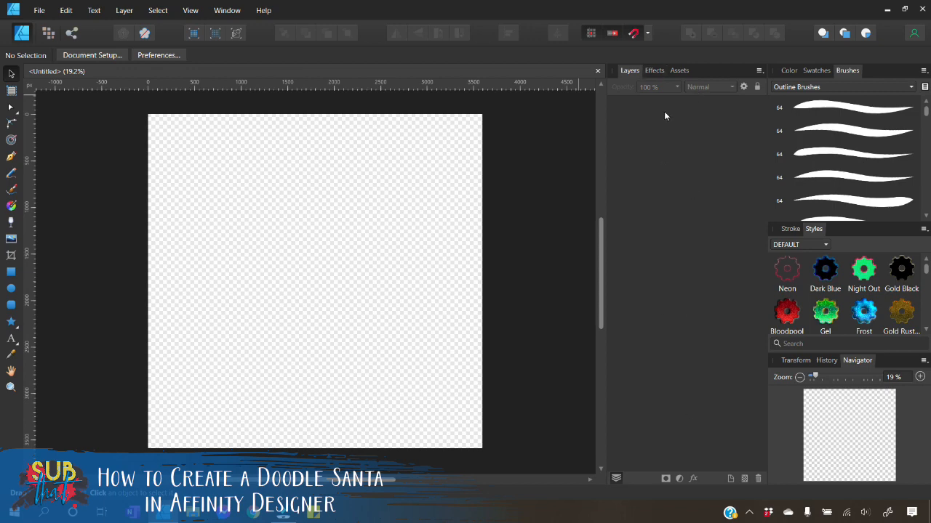
mouse_move(631, 74)
left_mouse_down()
mouse_move(581, 181)
mouse_move(455, 173)
mouse_move(615, 80)
left_mouse_up()
left_click(191, 10)
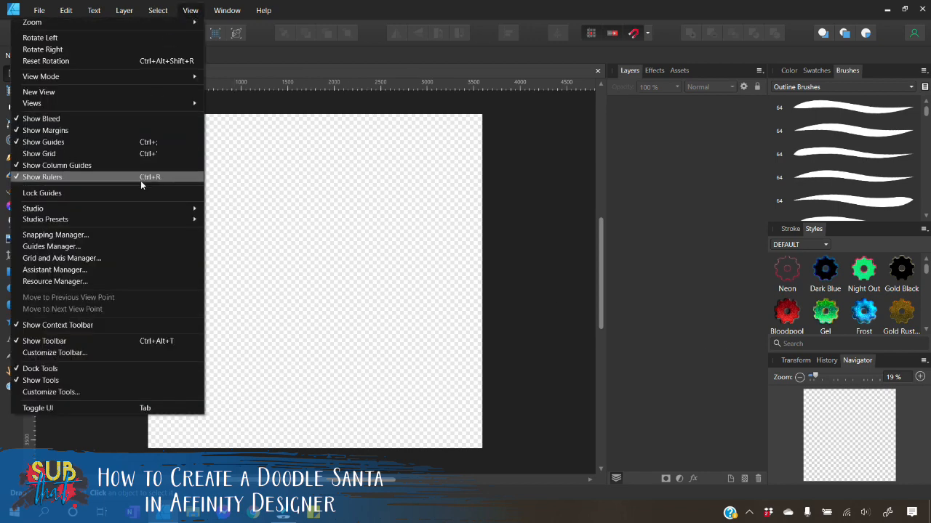
mouse_move(133, 208)
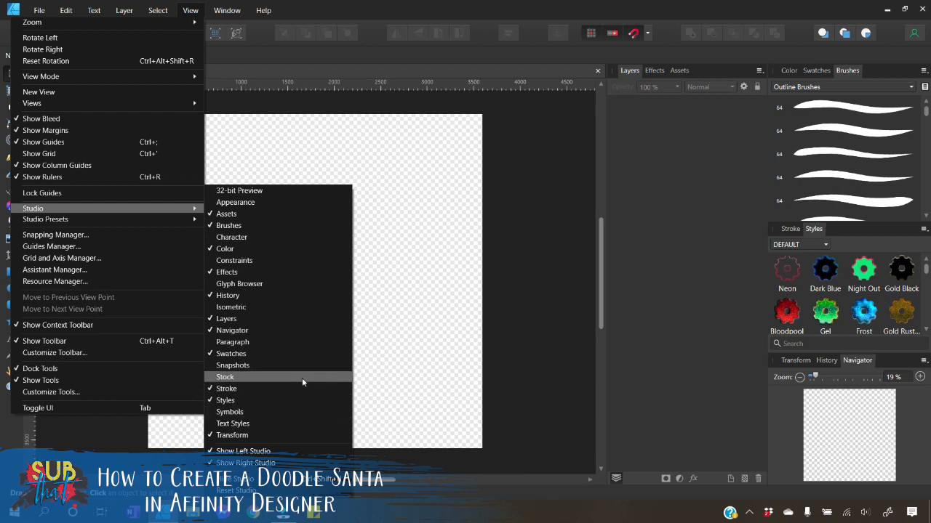
left_click(386, 234)
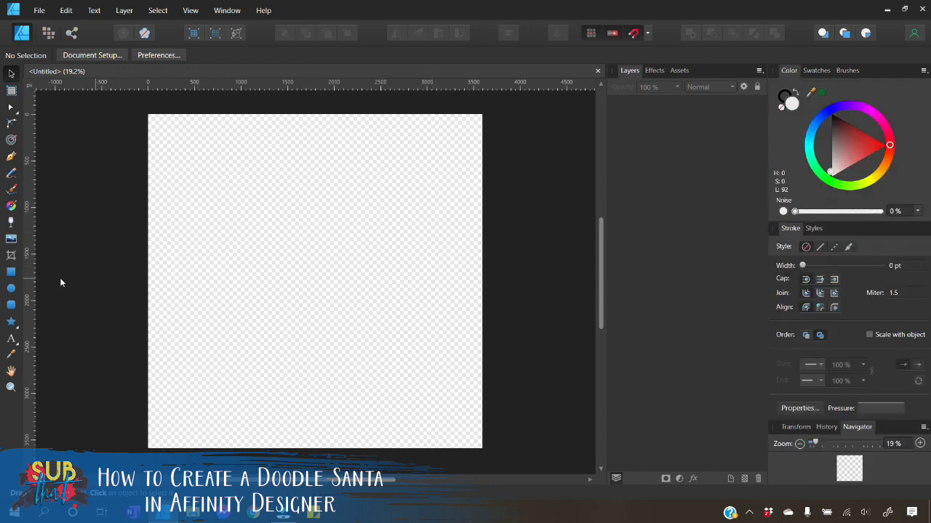
Start the Ellipse tool and set its fill to a light peach skin tone (H 29, S 100, L 81)
left_click(10, 289)
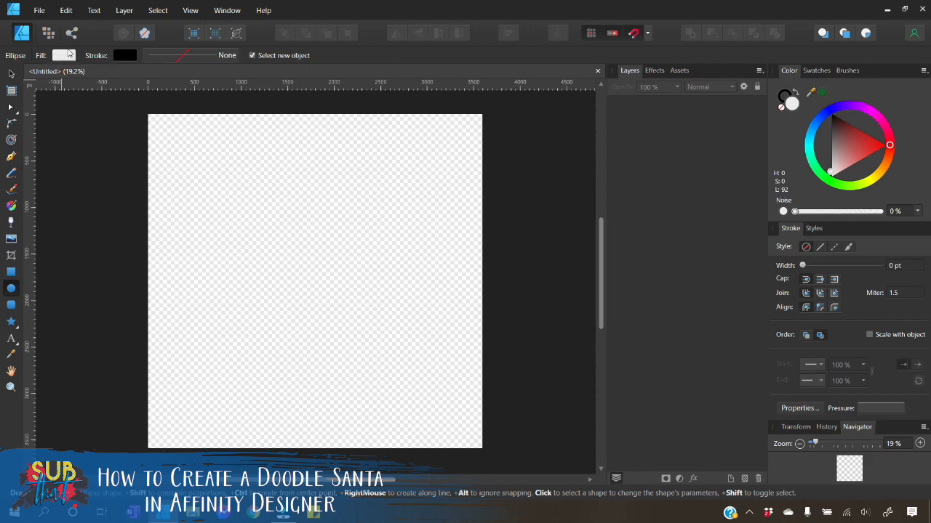
left_click(65, 56)
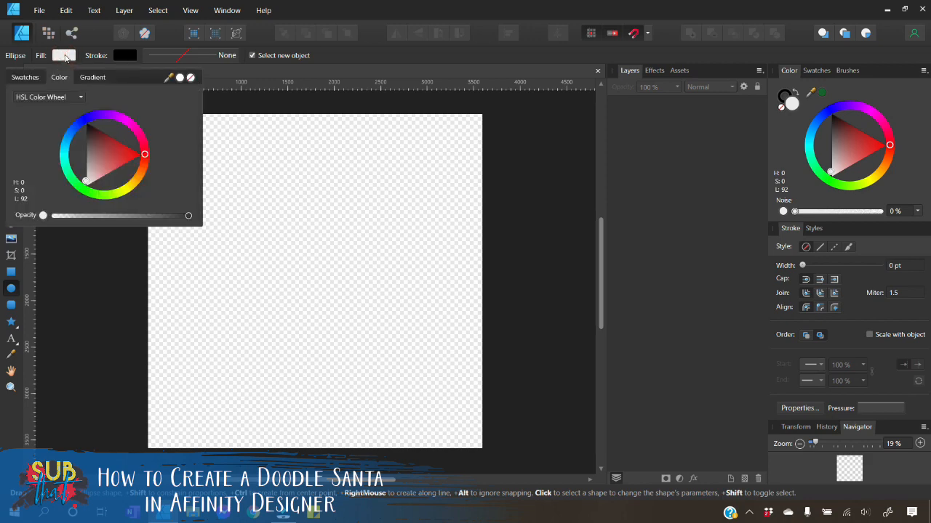
left_click(143, 158)
left_click_drag(145, 160, 146, 181)
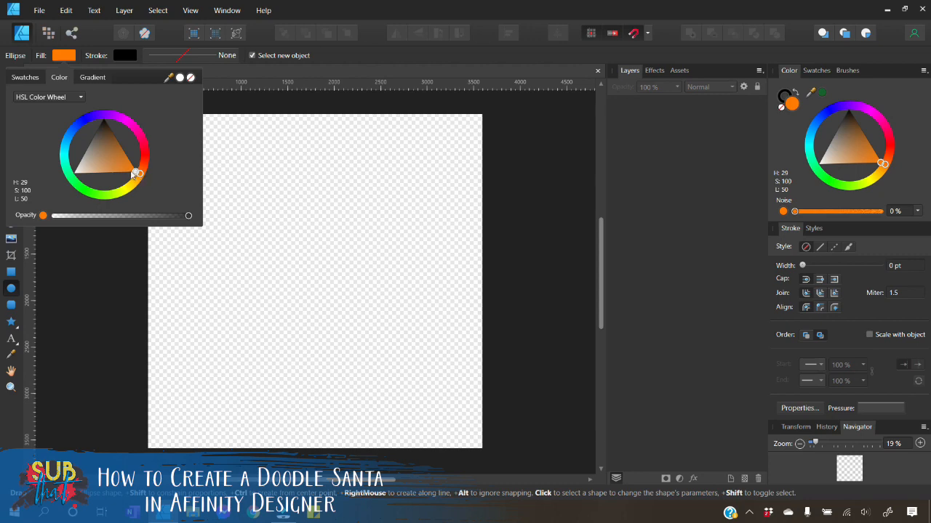
left_click_drag(140, 176, 99, 177)
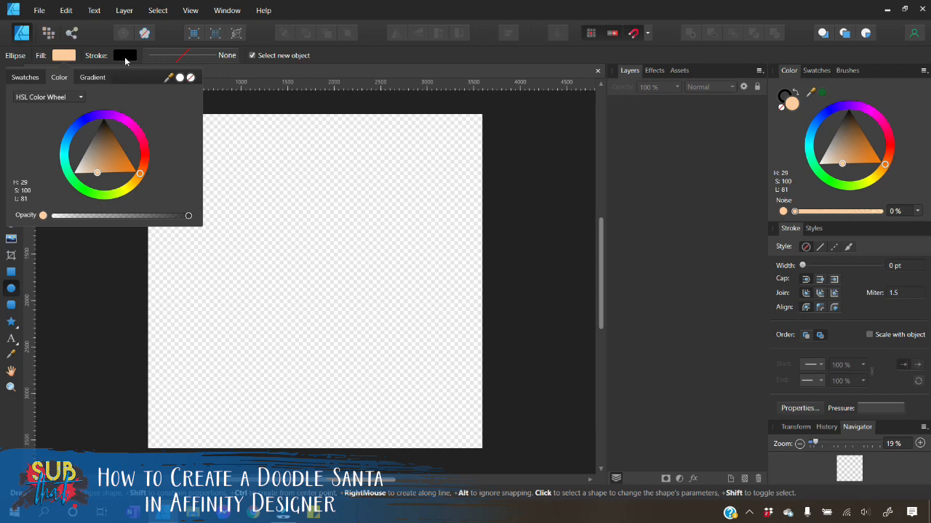
Give the ellipse a solid black stroke with a width of 0.4 pt
left_click(125, 58)
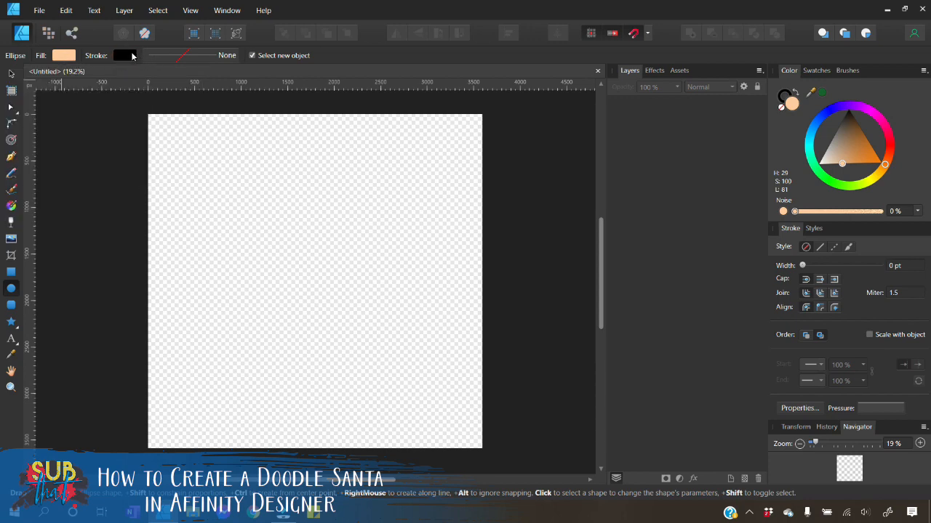
left_click(157, 58)
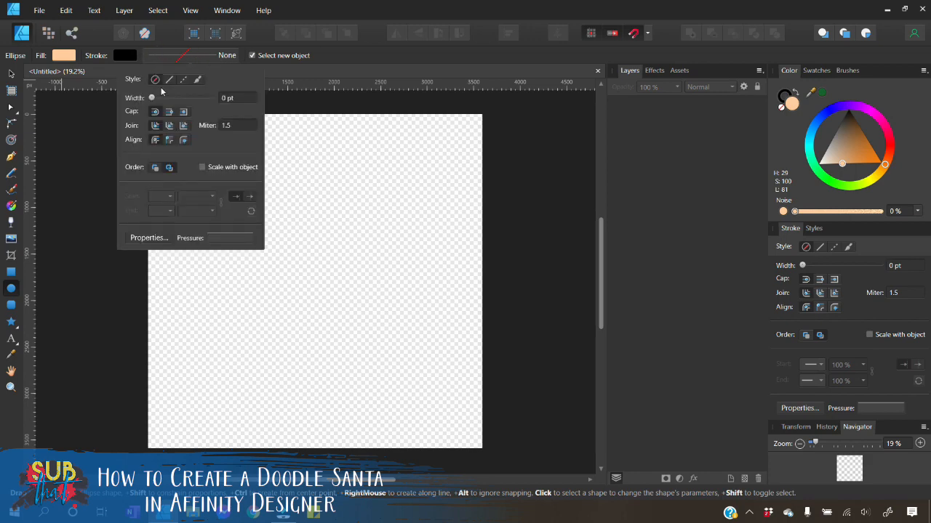
left_click_drag(153, 98, 156, 98)
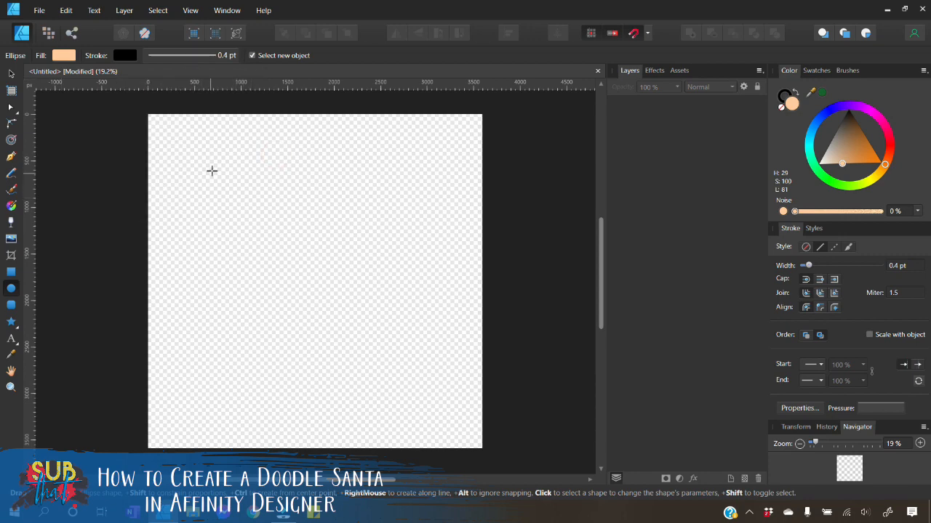
Draw a nearly round face ellipse about 1600 px wide and 1540 px tall, and move it to the canvas's horizontal centre
left_click_drag(218, 171, 369, 313)
left_click_drag(252, 482, 262, 483)
left_click(12, 76)
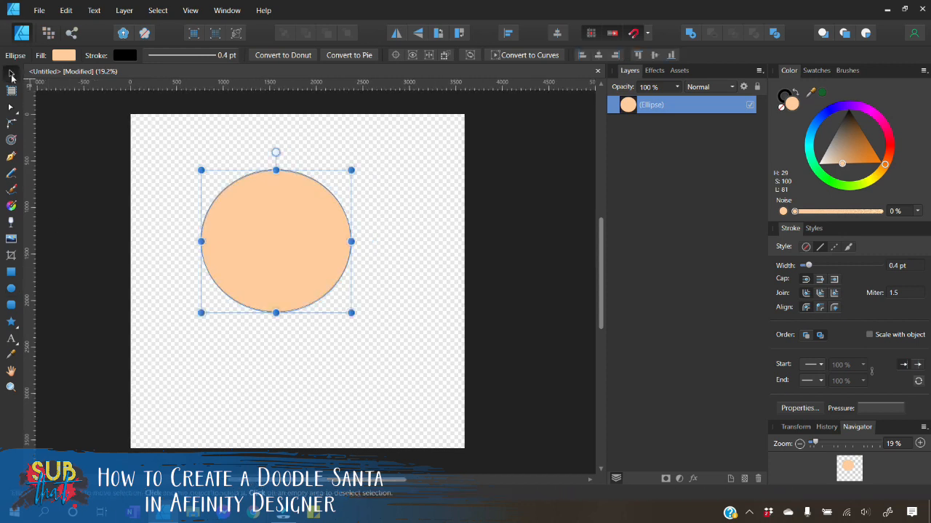
left_click_drag(282, 252, 304, 268)
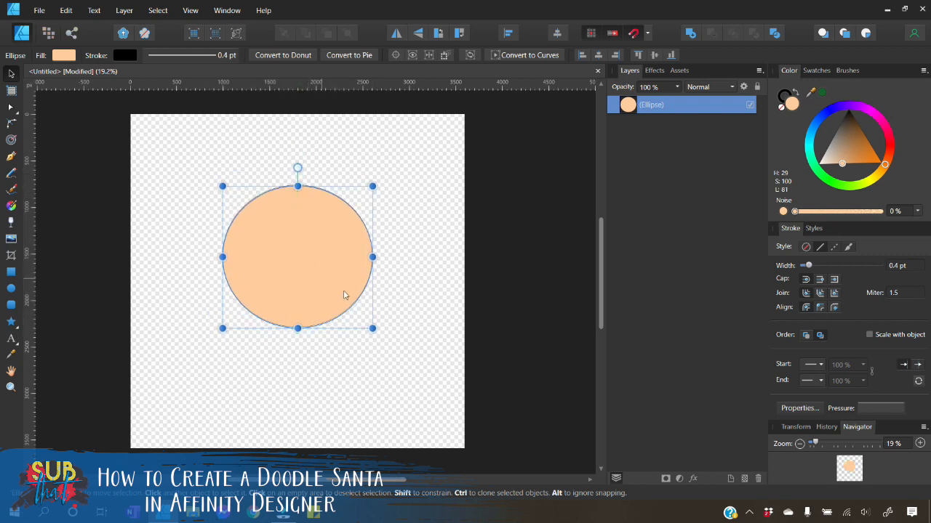
Shrink the face ellipse slightly to about 1590 × 1480 px and place it horizontally centred in the upper half of the canvas
left_click_drag(373, 330, 372, 325)
left_click_drag(303, 260, 300, 265)
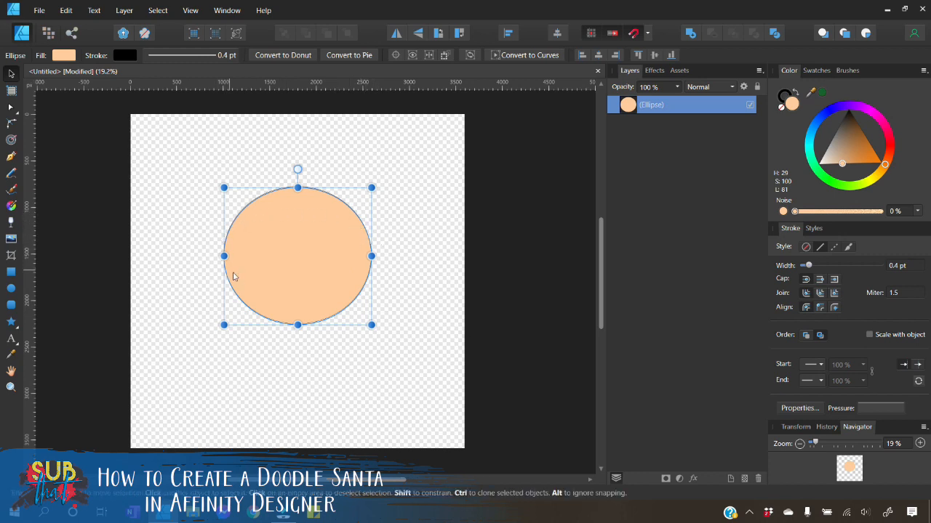
left_click(409, 222)
left_click(299, 264)
left_click_drag(320, 254, 318, 250)
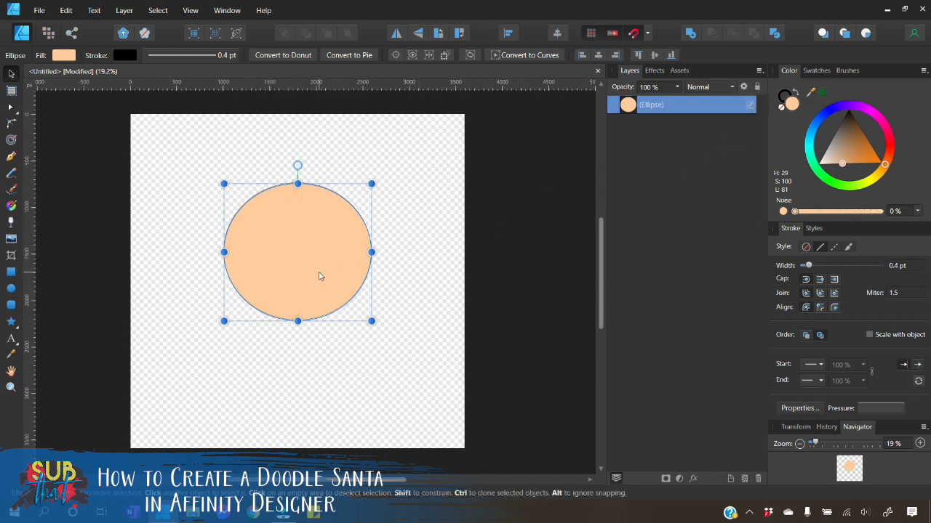
mouse_move(321, 276)
left_mouse_down()
mouse_move(308, 278)
mouse_move(317, 278)
mouse_move(312, 320)
mouse_move(324, 318)
mouse_move(325, 330)
mouse_move(318, 254)
mouse_move(317, 268)
left_mouse_up()
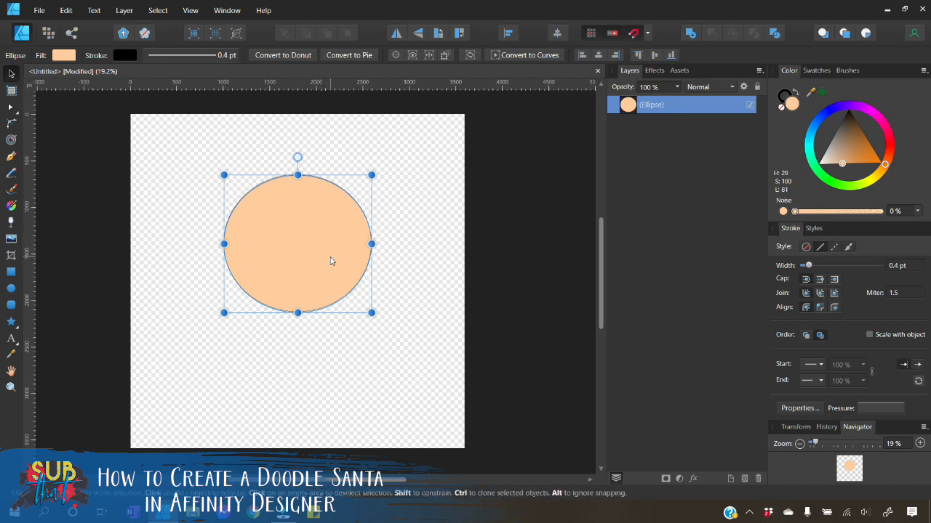
left_click_drag(330, 261, 332, 258)
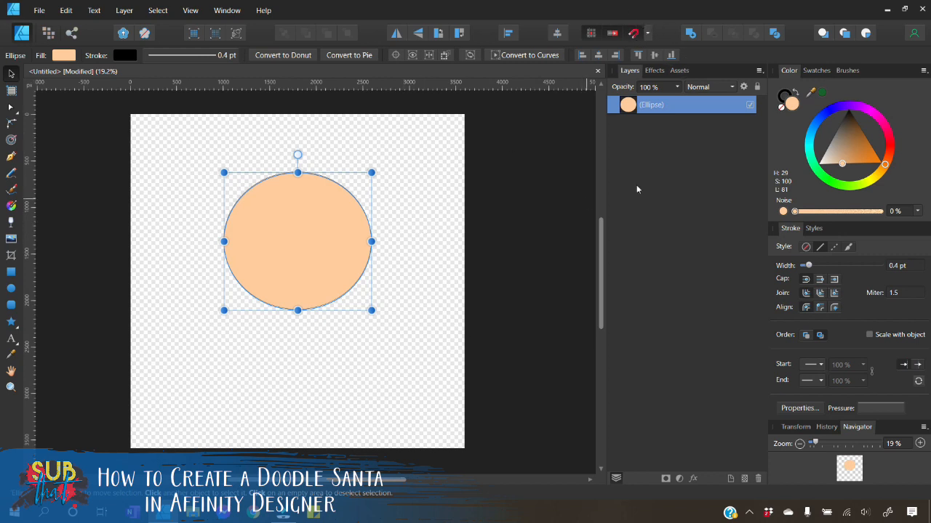
Lock the ellipse layer, rename it FACE and deselect it
left_click(758, 87)
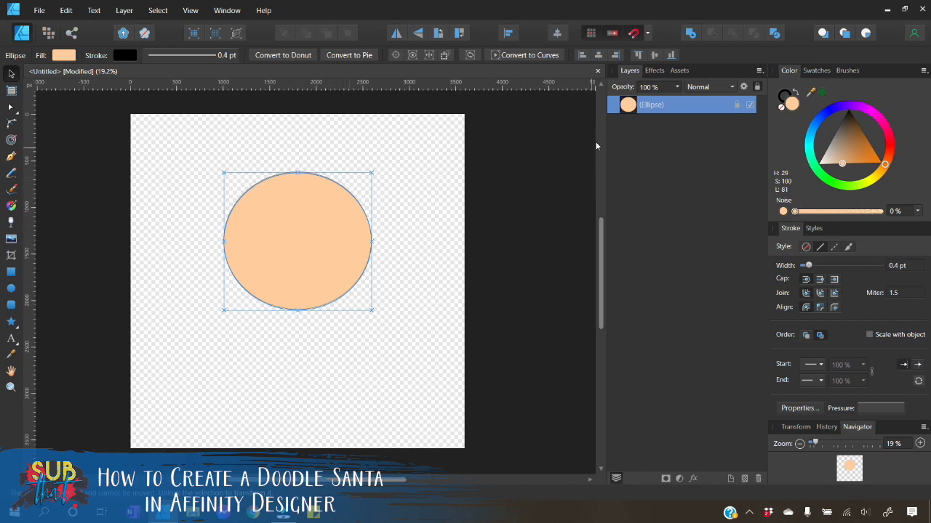
double_click(654, 104)
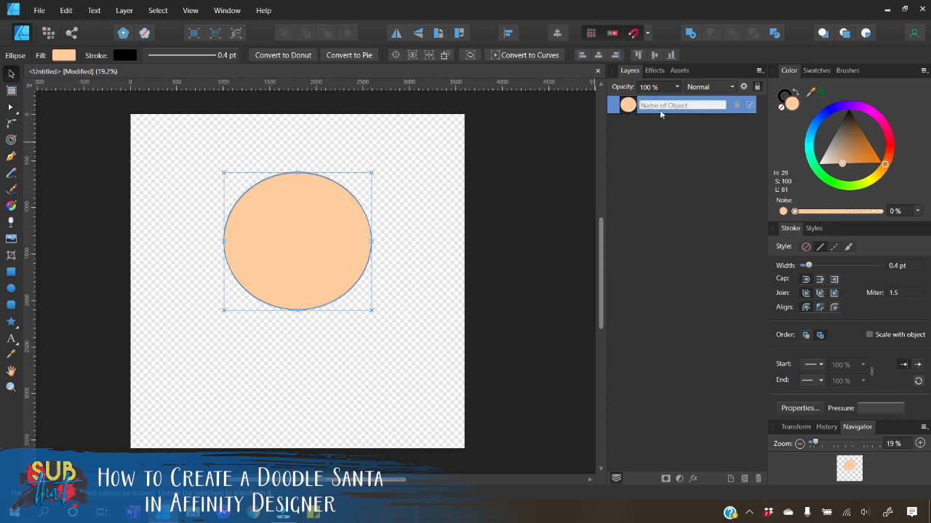
type("FACE")
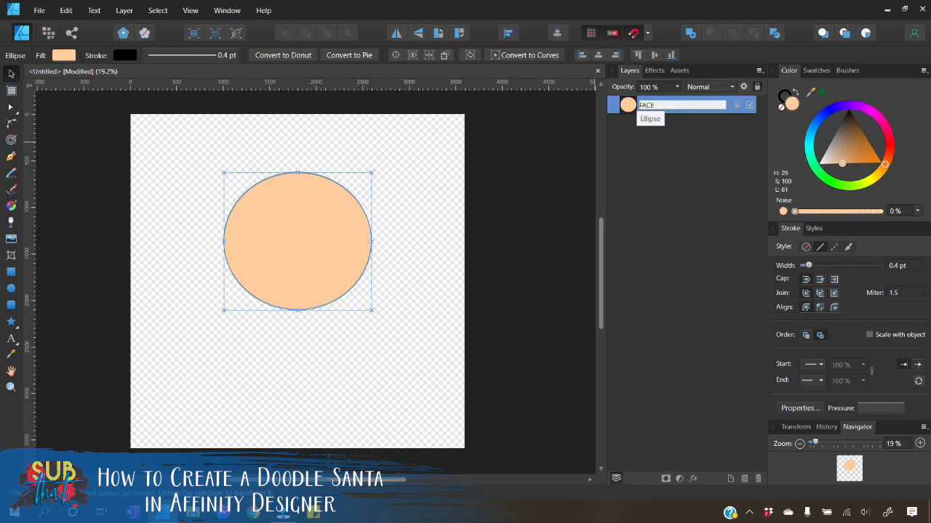
key("Return")
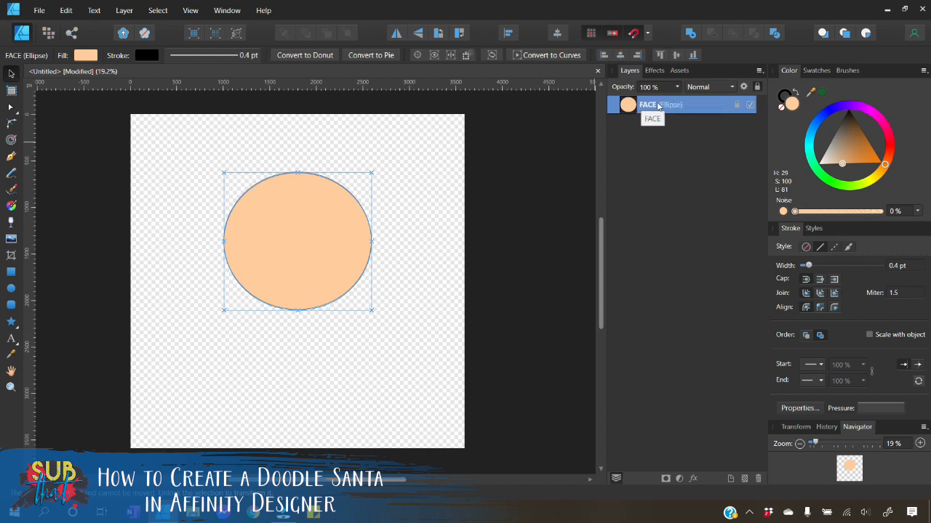
left_click(153, 188)
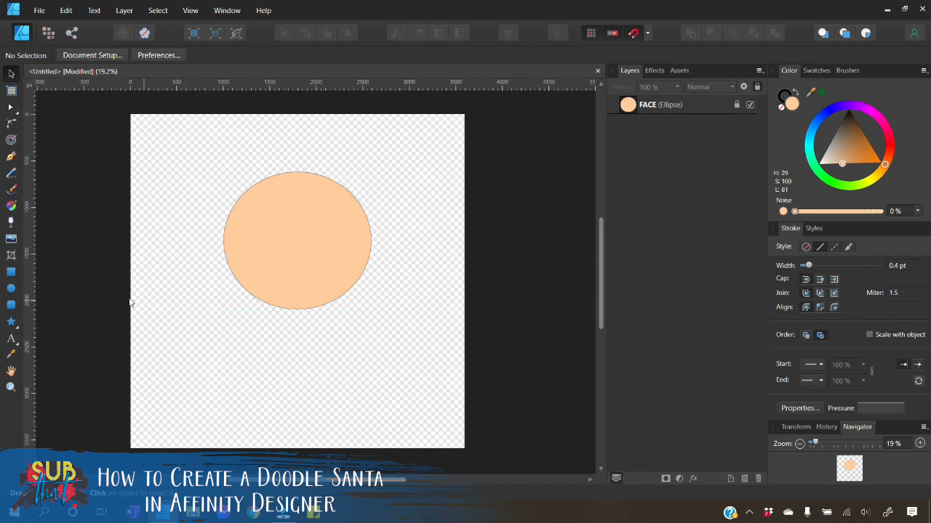
Draw a crescent about 880 px tall beside the face, tilt it to follow the face's left edge, and fill it grey (S 0, L 57)
left_click(18, 331)
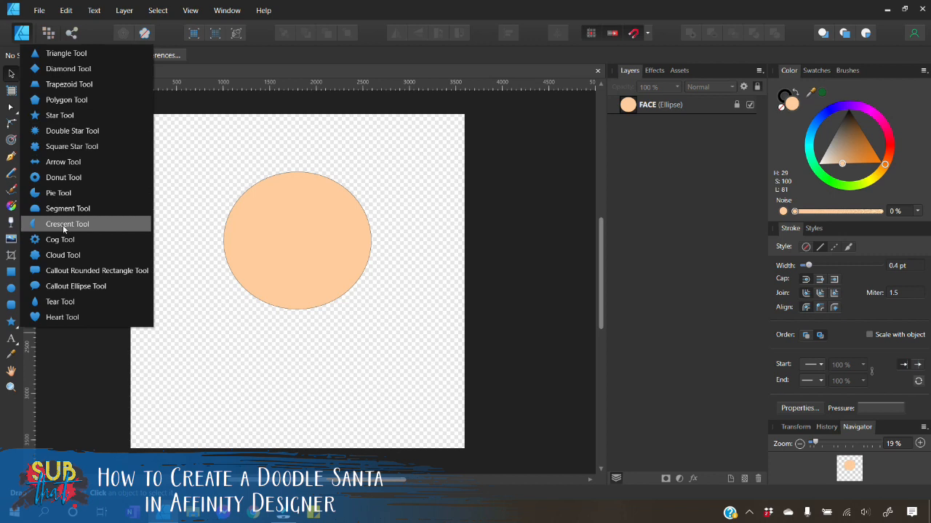
left_click(64, 227)
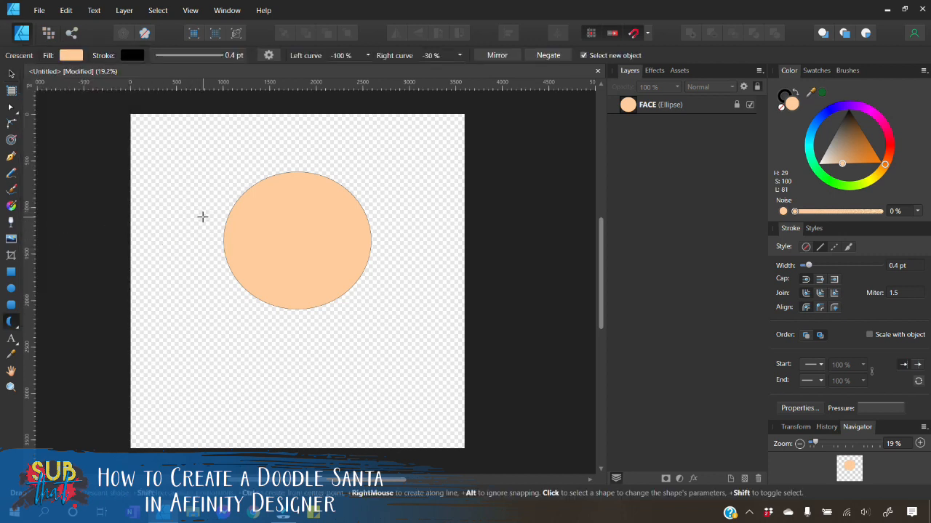
left_click_drag(199, 215, 264, 296)
left_click_drag(233, 201, 215, 199)
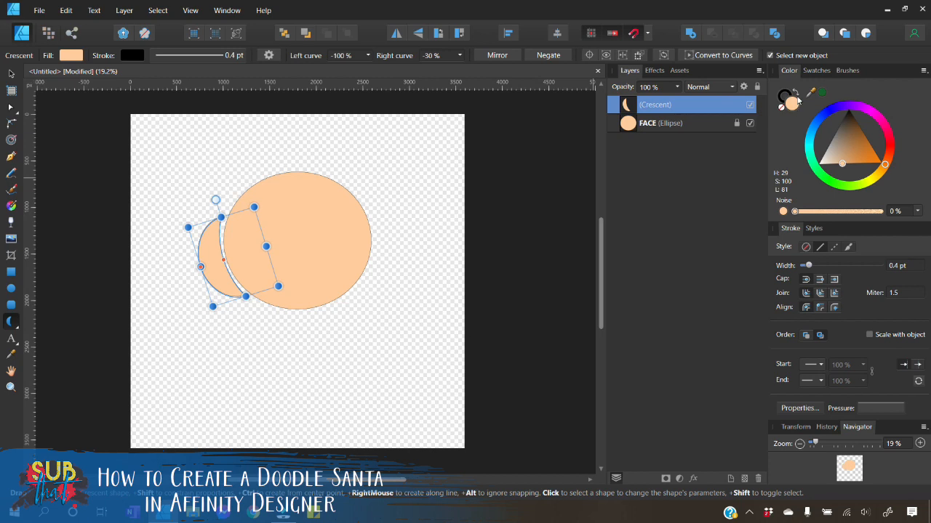
left_click_drag(845, 153, 831, 139)
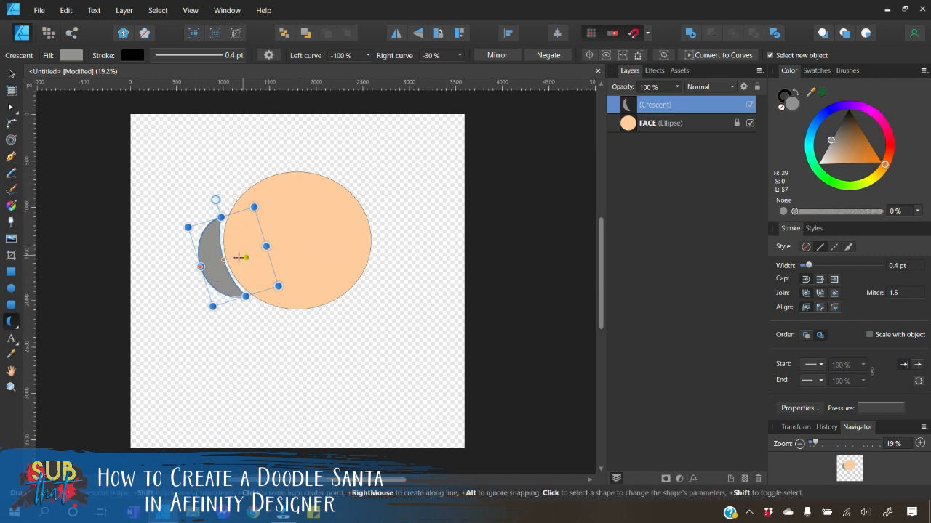
Set the crescent's right curve to -50 % and move the crescent so its inner edge fits the face's left edge
left_click_drag(200, 268, 279, 242)
key("v")
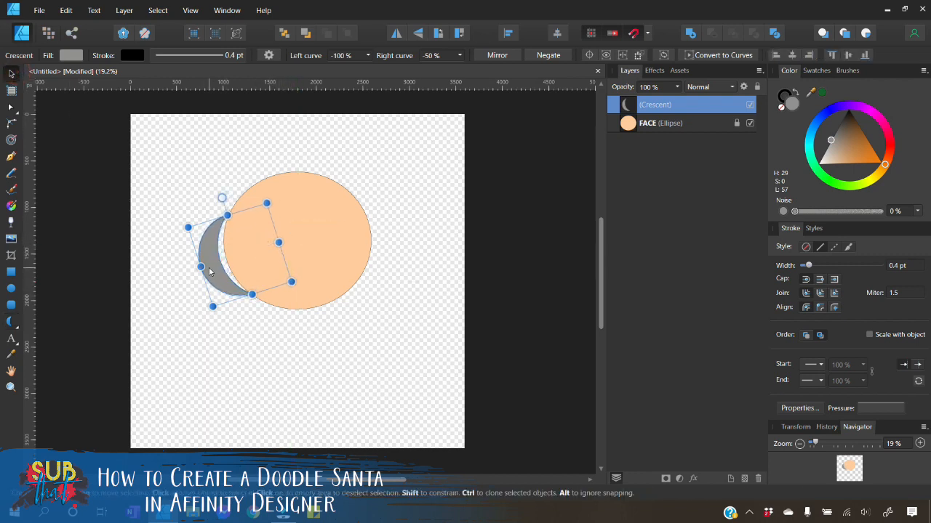
mouse_move(211, 271)
left_mouse_down()
mouse_move(204, 266)
mouse_move(215, 270)
left_mouse_up()
left_click(920, 443)
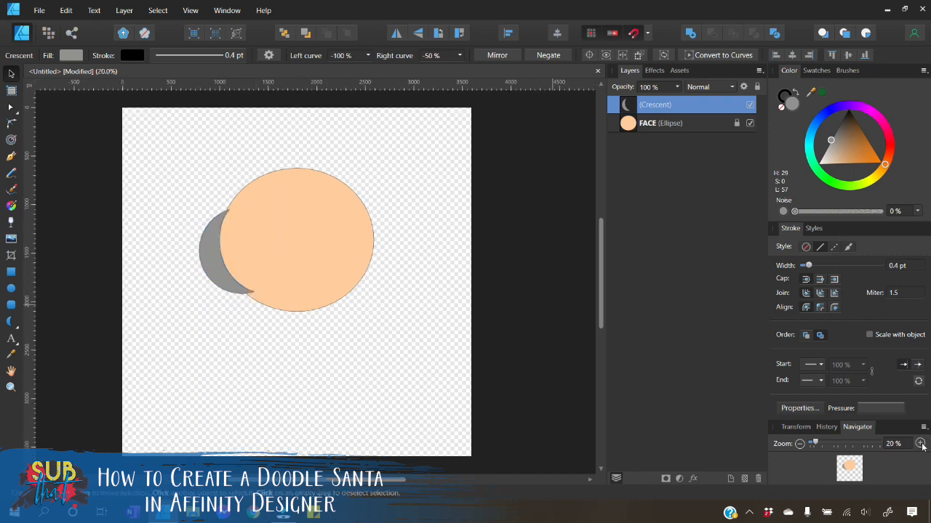
left_click(919, 444)
left_click(919, 443)
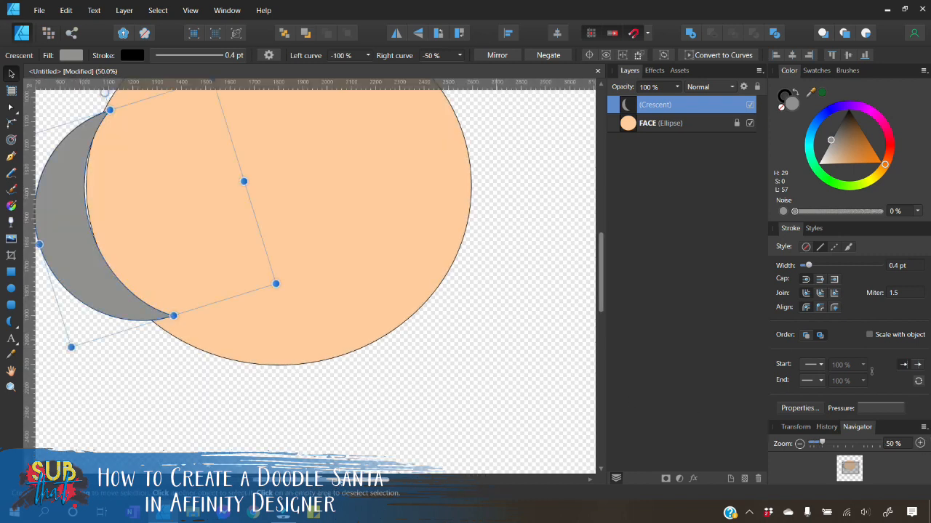
left_click_drag(339, 481, 319, 480)
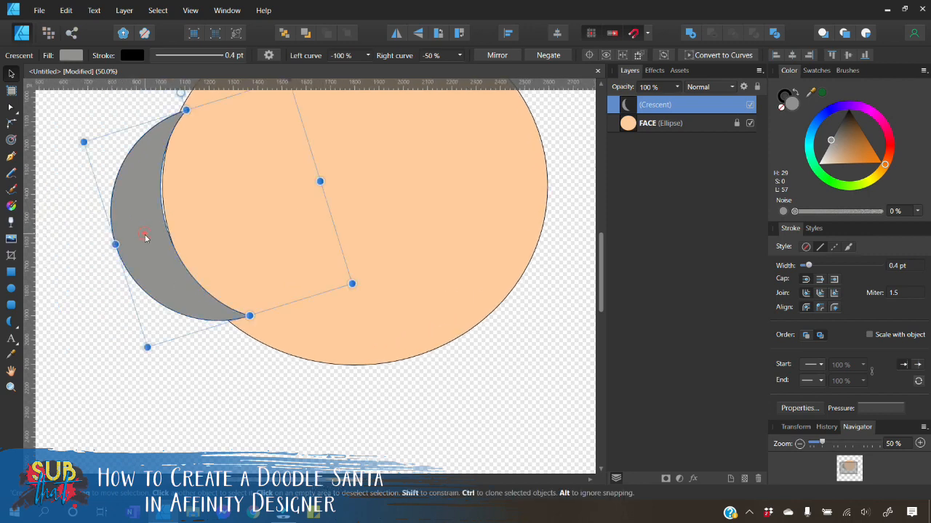
left_click_drag(145, 238, 148, 253)
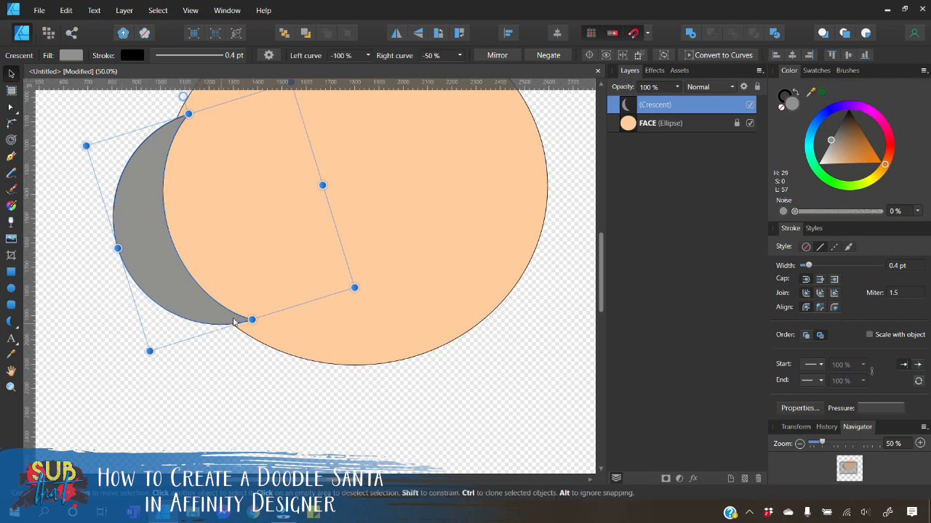
scroll(244, 320, "up", 2)
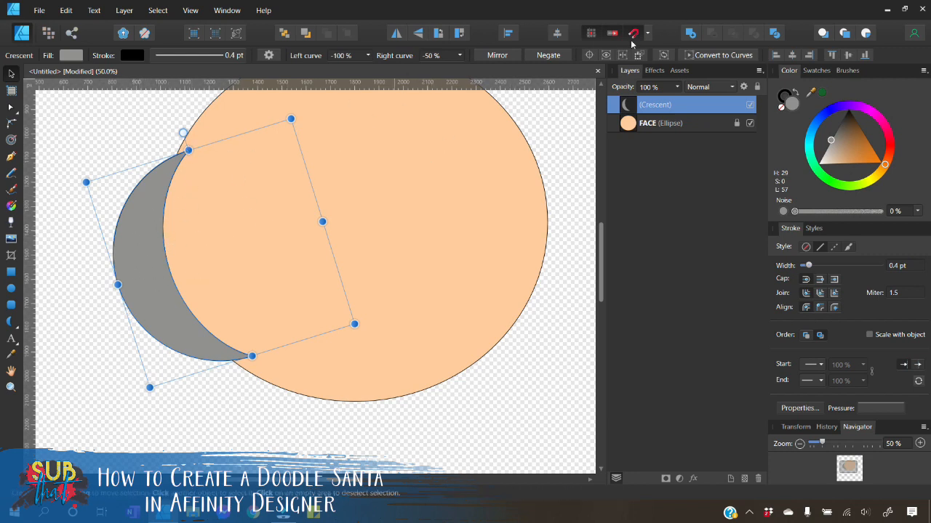
Convert the crescent to curves, align its upper tip with the face outline, and bulge its outer edge farther out
left_click(716, 55)
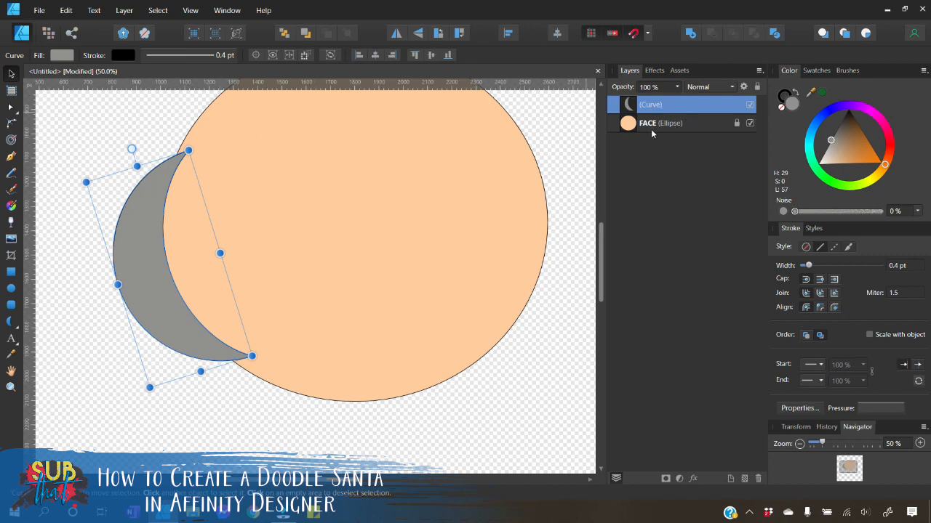
left_click(11, 108)
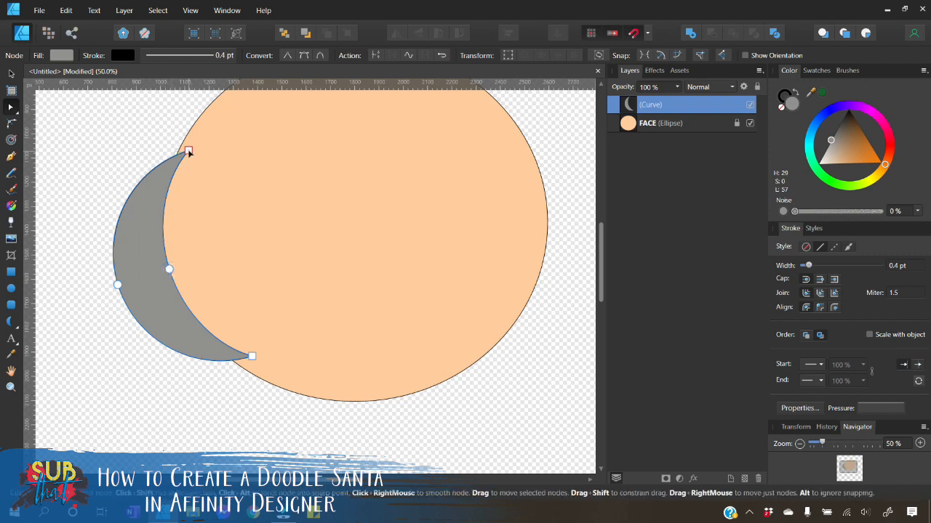
left_click_drag(188, 151, 161, 195)
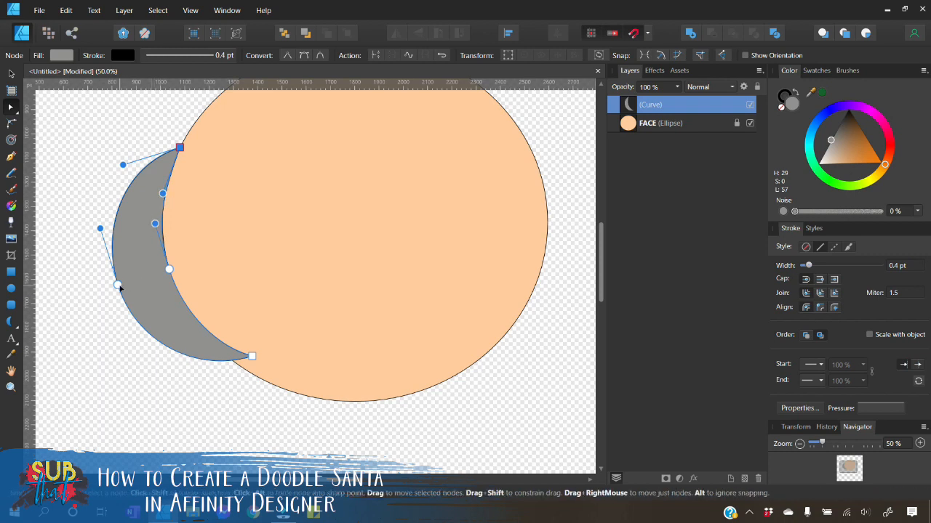
left_click_drag(120, 288, 99, 285)
left_click(12, 73)
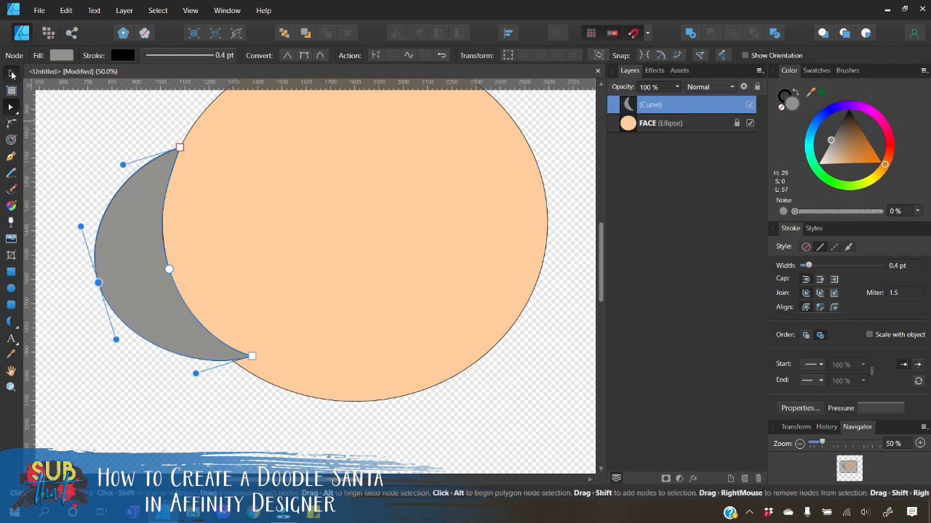
left_click(78, 133)
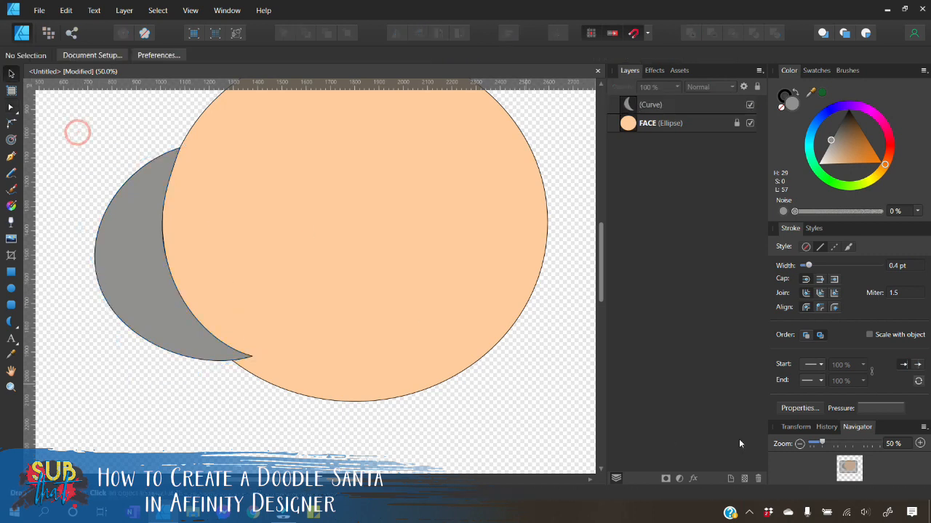
Duplicate the crescent, flip the copy horizontally, and place it symmetrically against the face's right edge
left_click(797, 445)
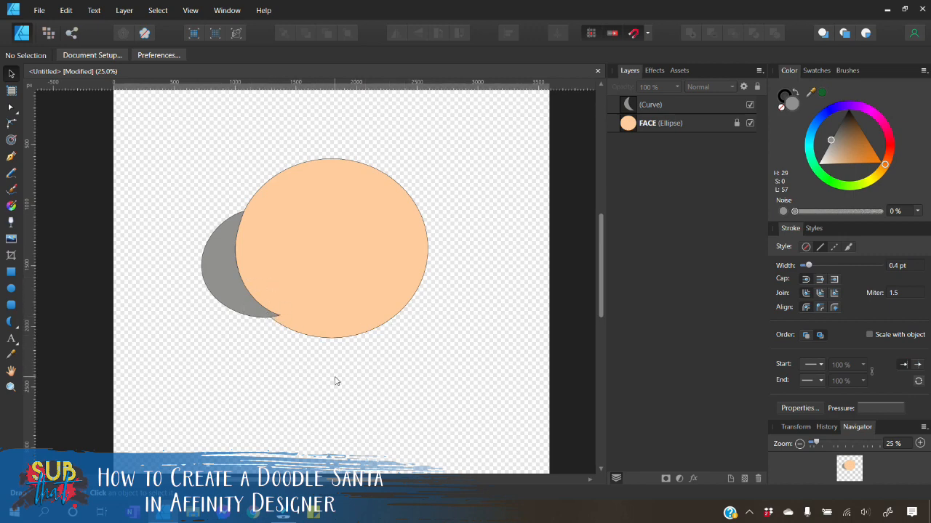
left_click(218, 278)
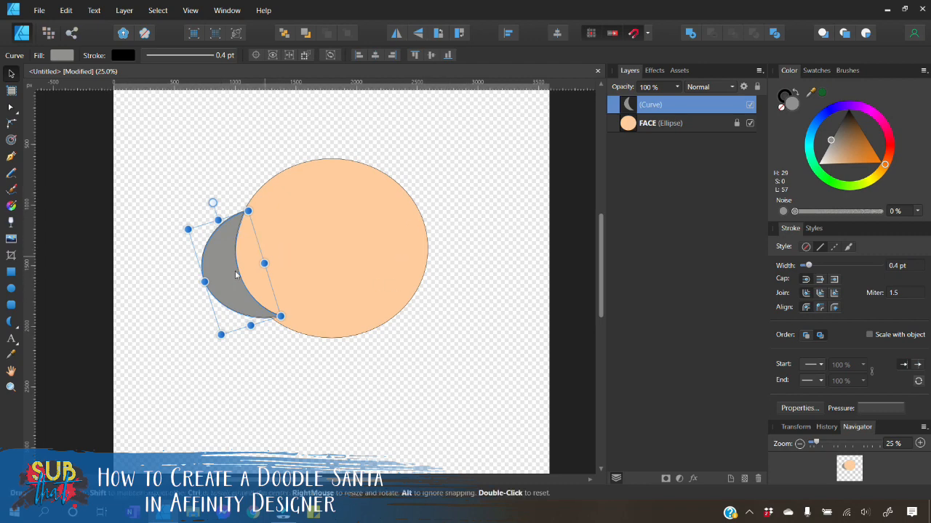
right_click(650, 110)
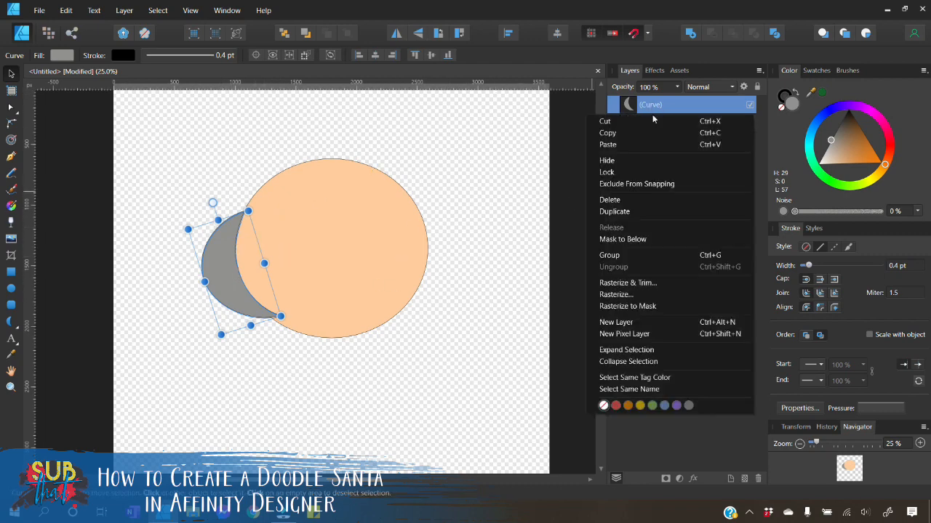
left_click(624, 212)
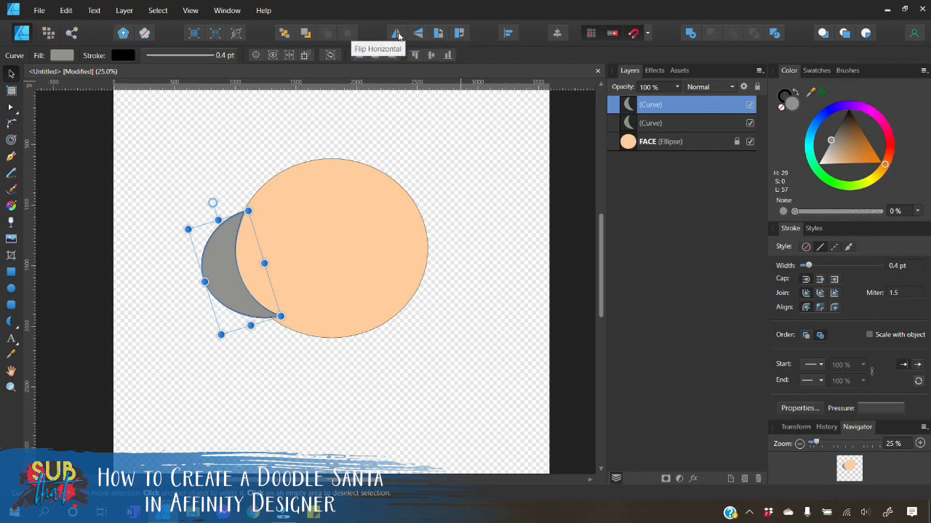
left_click(397, 35)
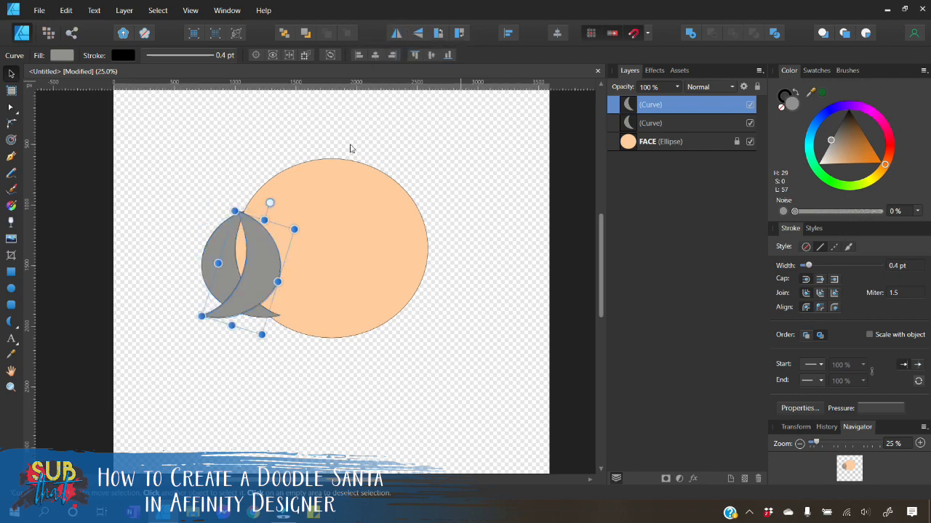
left_click_drag(263, 279, 434, 279)
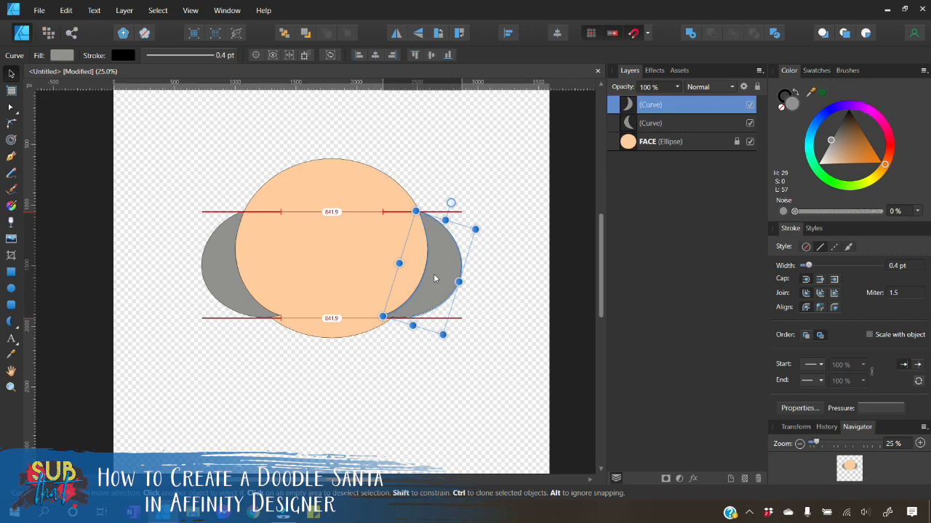
left_click_drag(435, 279, 434, 278)
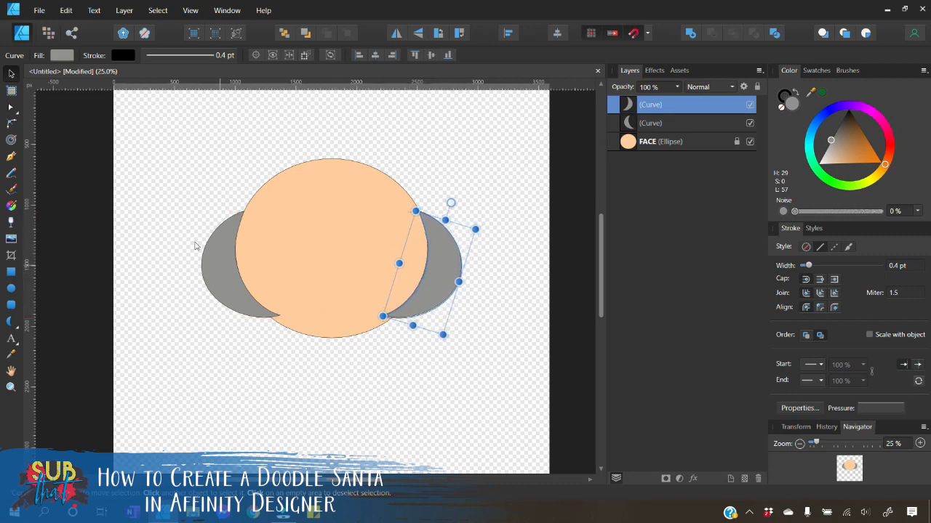
left_click(240, 371)
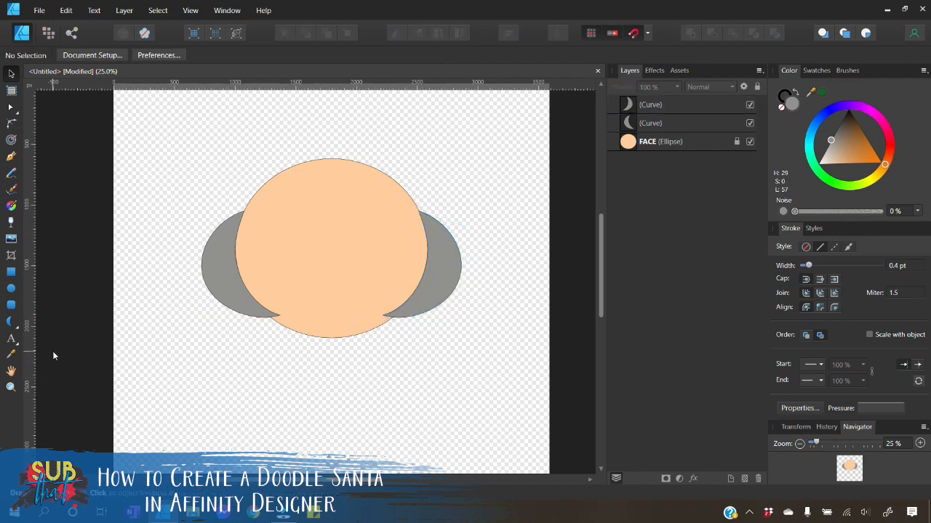
Draw a wide grey beard ellipse about 1430 × 1000 px overlapping the lower part of the face
left_click(12, 289)
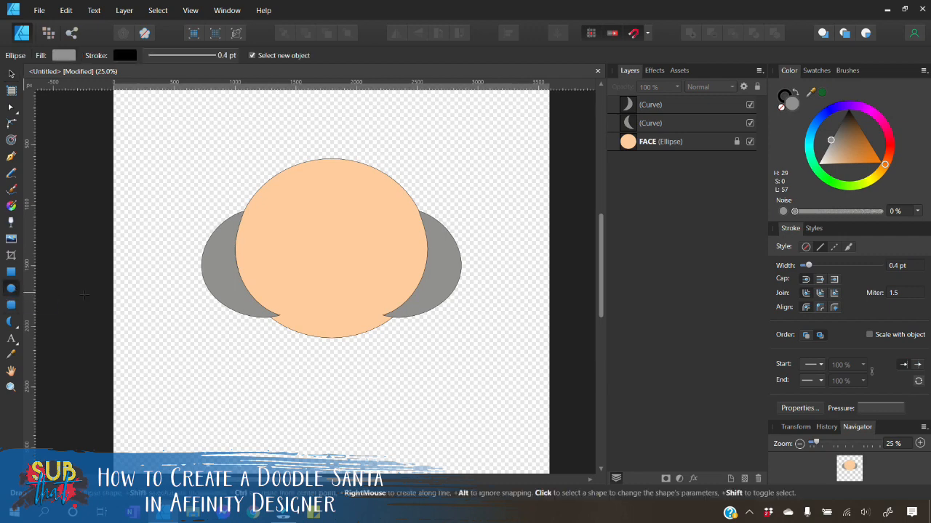
scroll(330, 328, "down", 1)
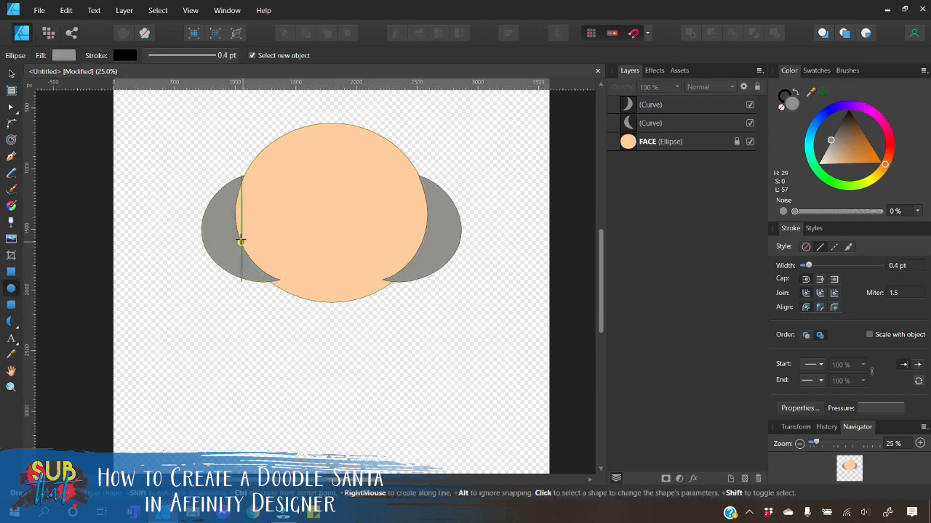
left_click_drag(237, 239, 414, 363)
left_click_drag(328, 243, 326, 230)
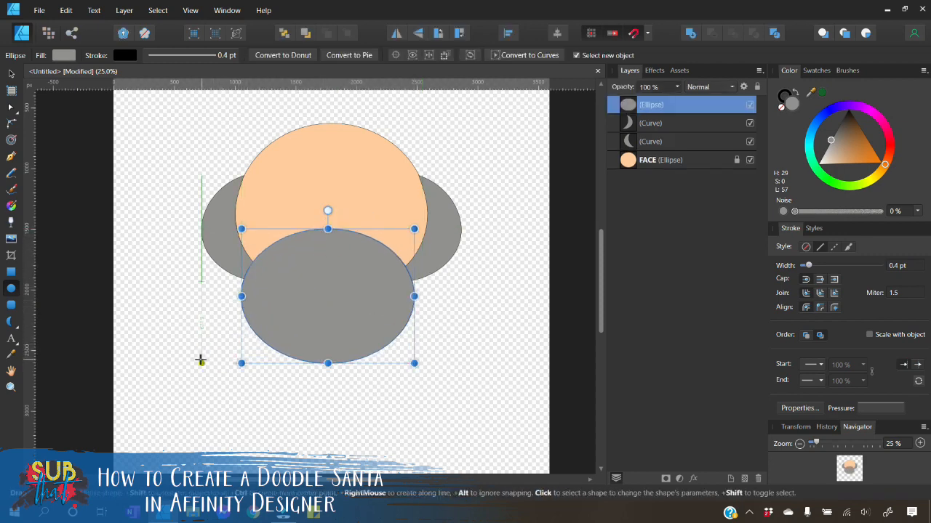
left_click_drag(327, 229, 327, 243)
left_click(208, 315)
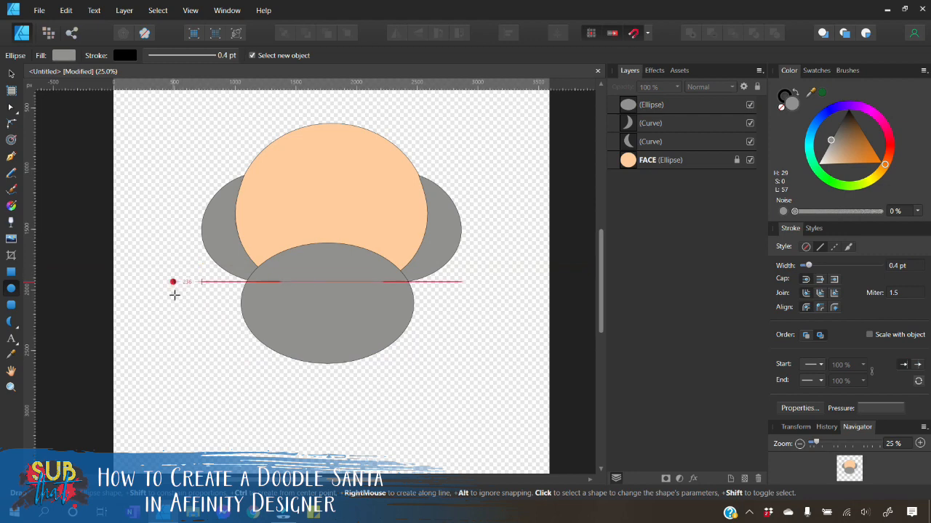
Draw a tall ellipse about 700 × 1150 px, tilt it clockwise, and move it over the left crescent's lower end
left_click_drag(173, 282, 258, 422)
left_click_drag(218, 264, 245, 269)
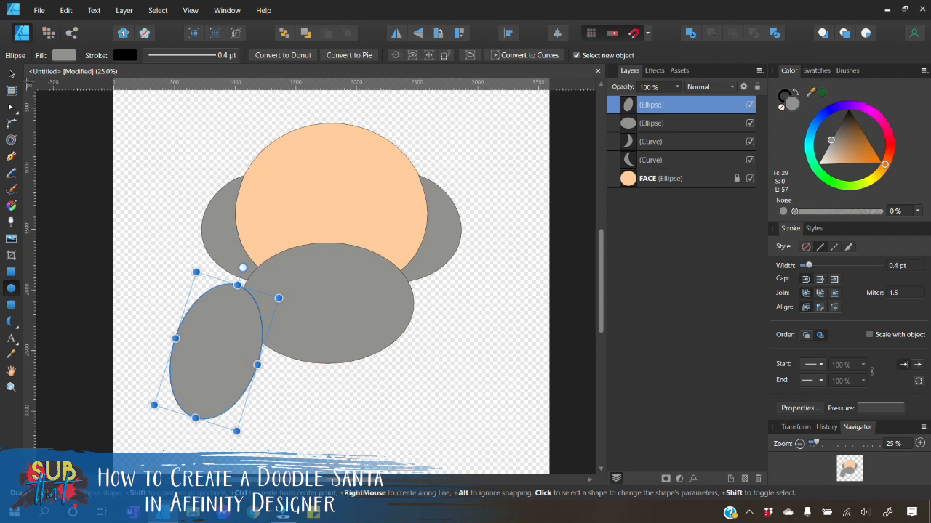
left_click(11, 74)
left_click_drag(223, 374, 257, 295)
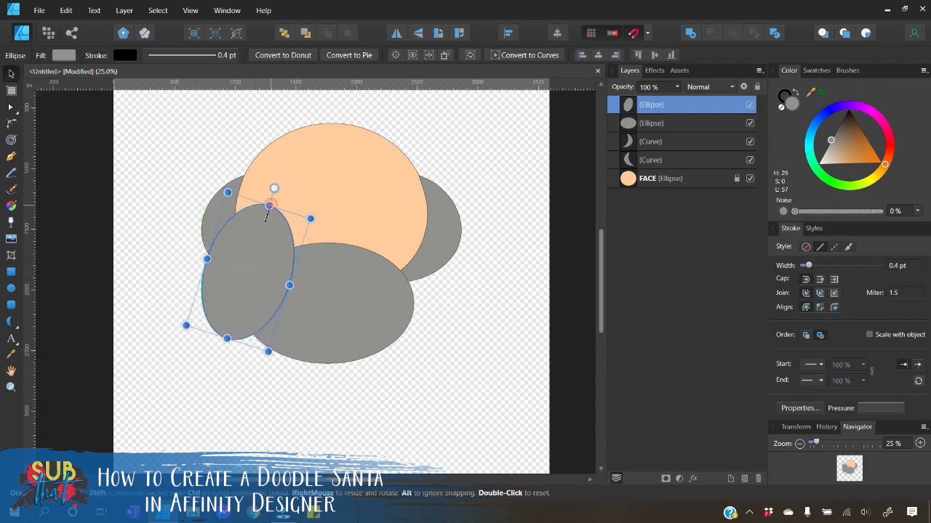
Shrink the tilted ellipse to about 650 × 900 px and position it between the left crescent and the wide ellipse
left_click_drag(269, 206, 261, 233)
mouse_move(242, 296)
left_mouse_down()
mouse_move(252, 285)
mouse_move(249, 293)
left_mouse_up()
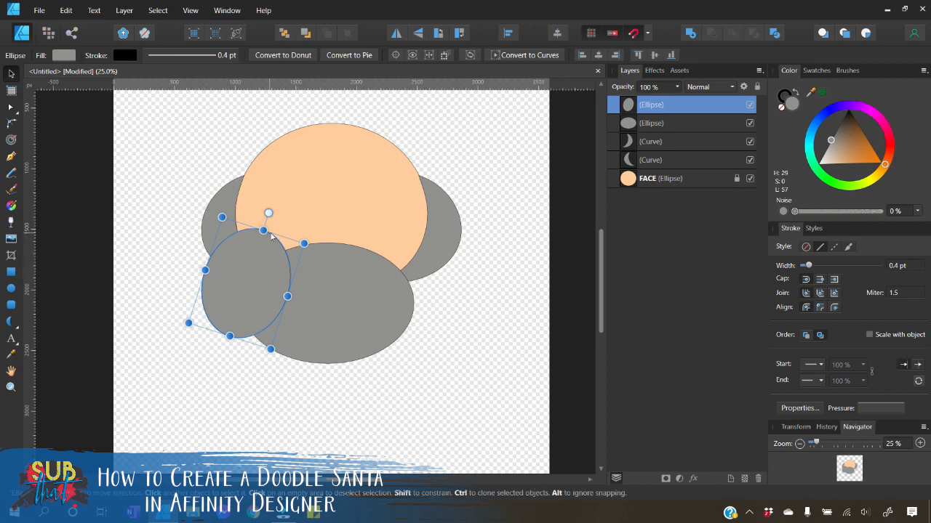
left_click_drag(263, 231, 263, 233)
left_click(228, 388)
left_click(236, 314)
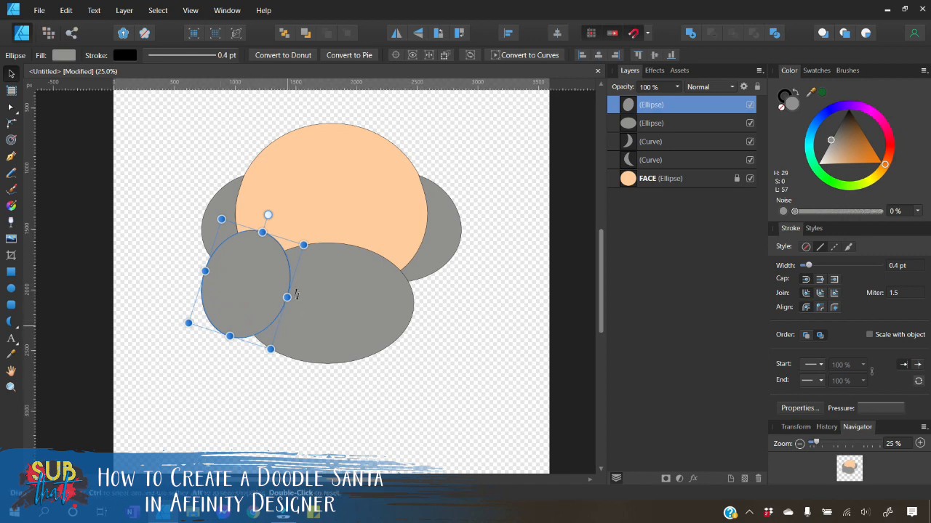
mouse_move(287, 297)
left_mouse_down()
mouse_move(290, 290)
mouse_move(280, 293)
left_mouse_up()
left_click(243, 387)
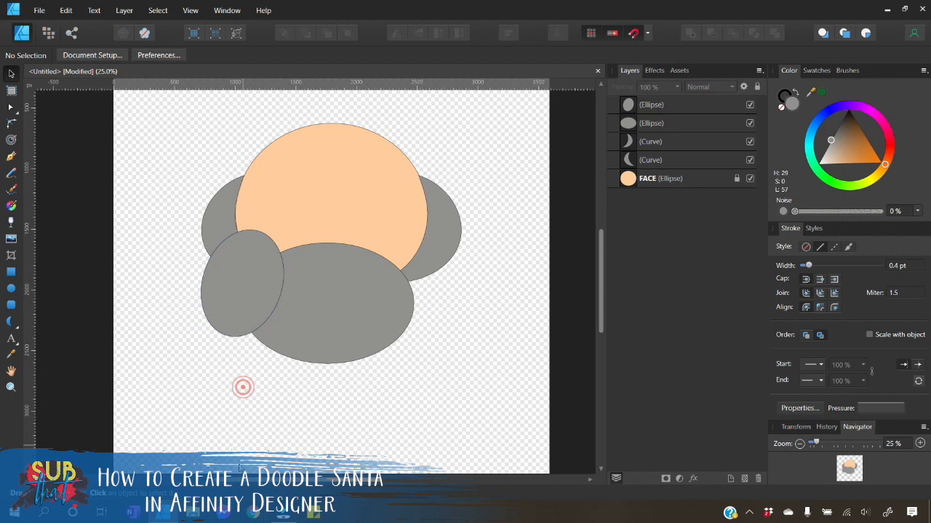
left_click(238, 274)
Draw a nearly round ellipse about 590 × 640 px and place it over the wide ellipse's lower left edge
left_click(11, 288)
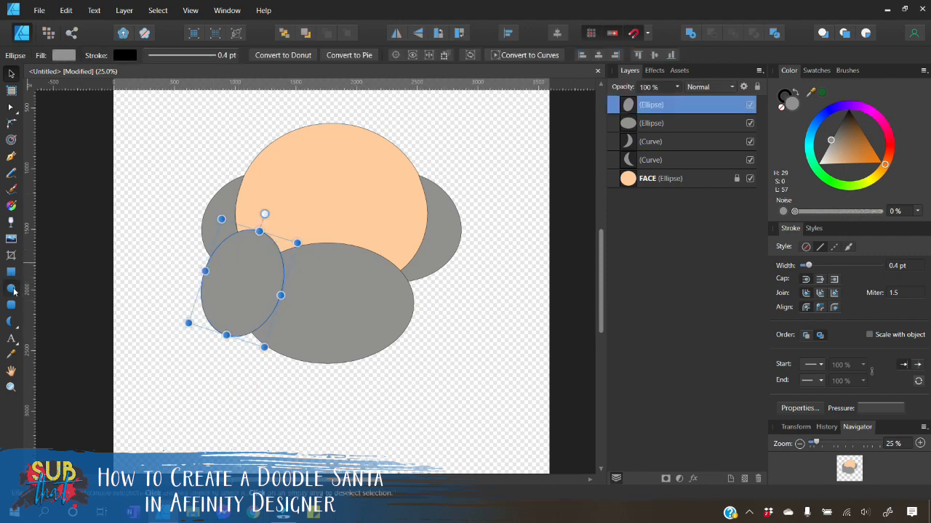
left_click_drag(247, 303, 320, 380)
left_click(10, 75)
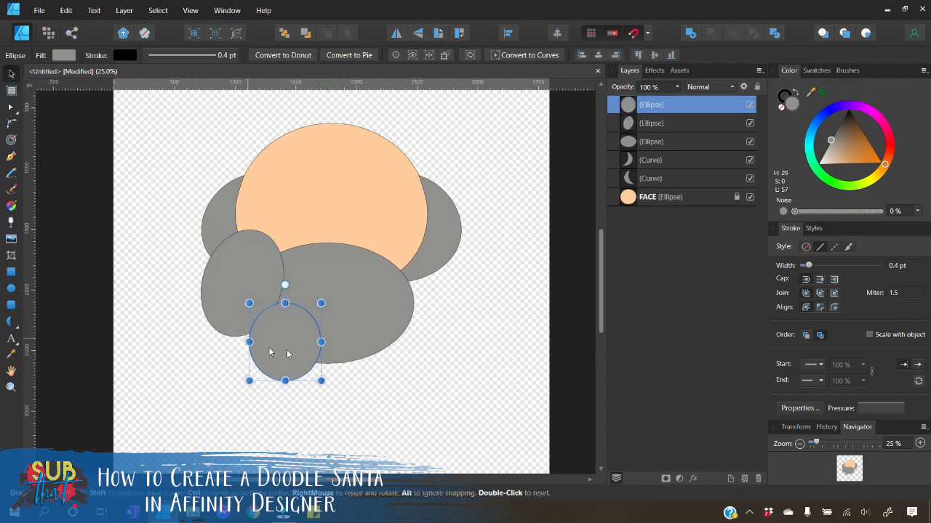
left_click_drag(276, 348, 271, 342)
left_click(298, 411)
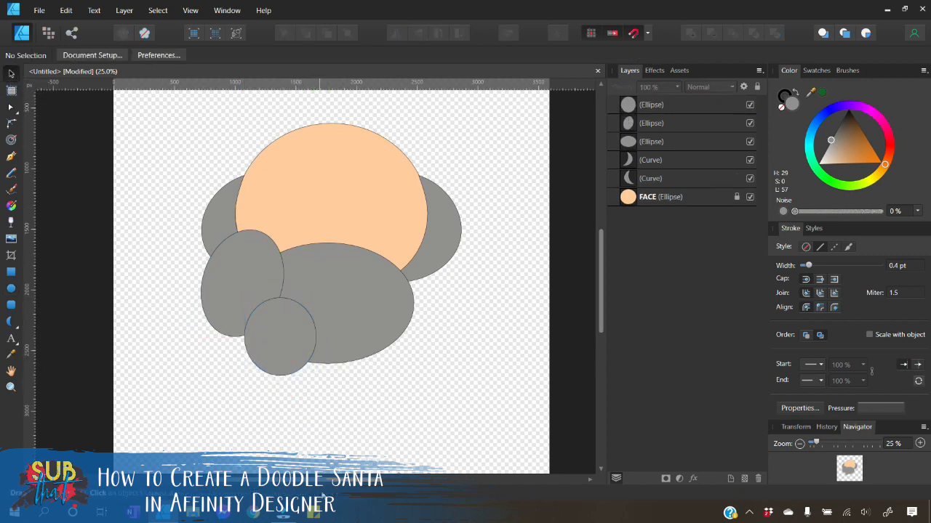
left_click(287, 333)
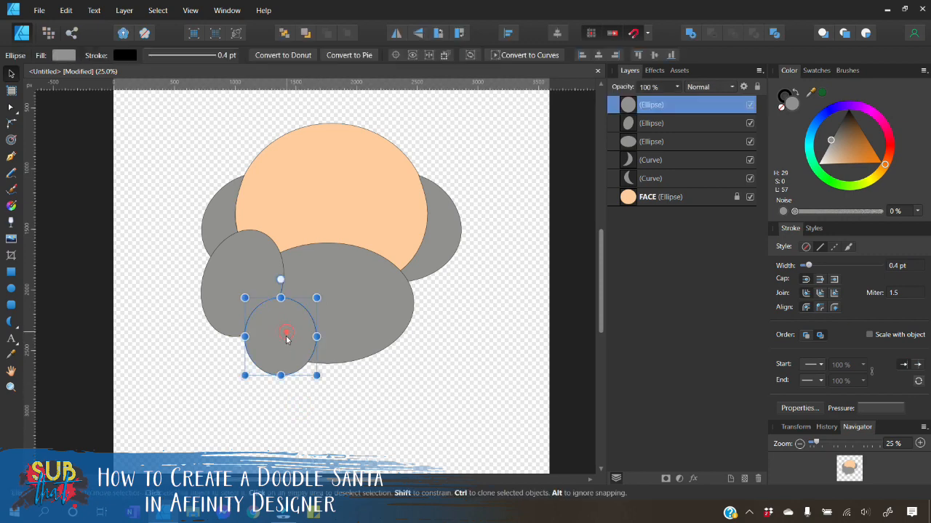
left_click(214, 219)
left_click(242, 295)
left_click(287, 341)
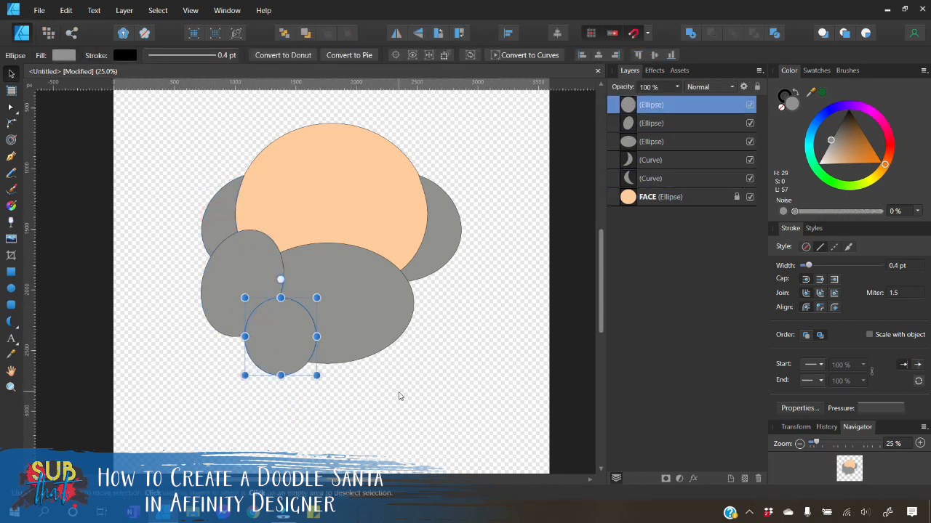
Remove the outline from all five grey hair and beard shapes
left_click(399, 396)
left_click_drag(516, 429, 133, 153)
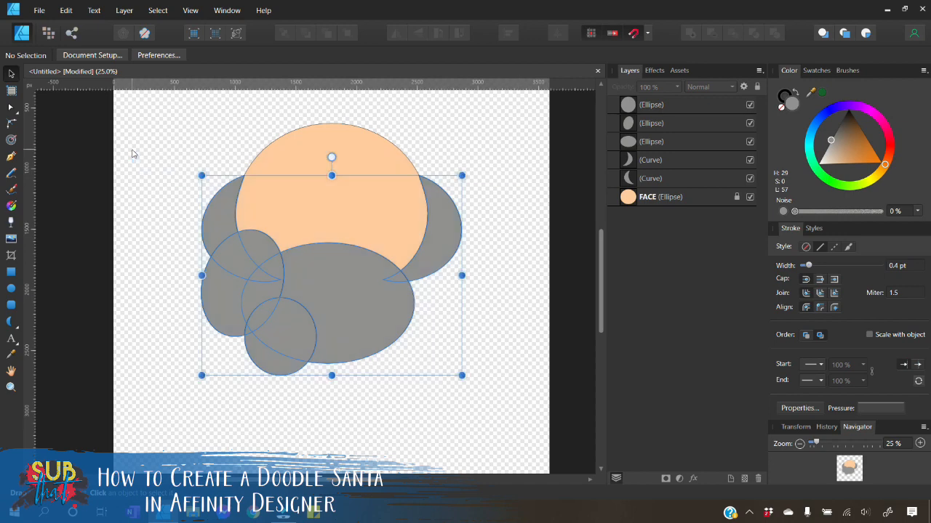
left_click(780, 107)
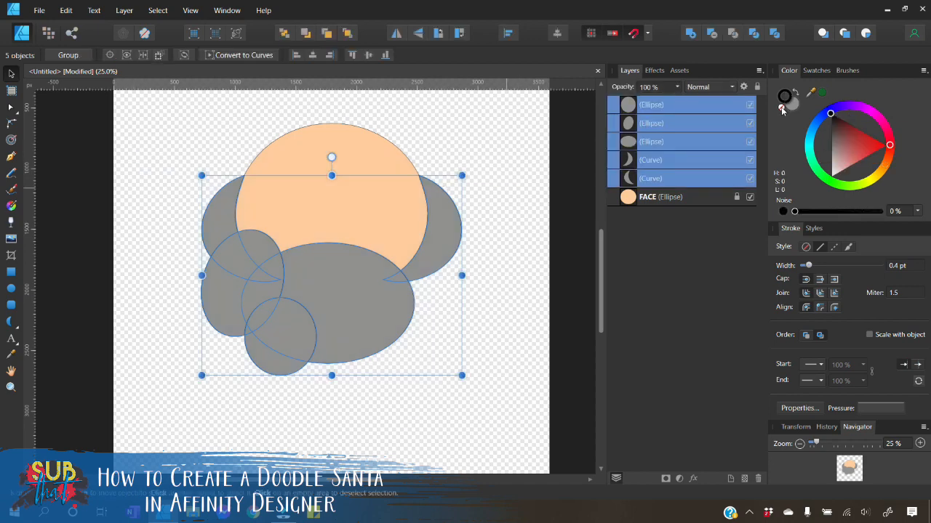
left_click(805, 247)
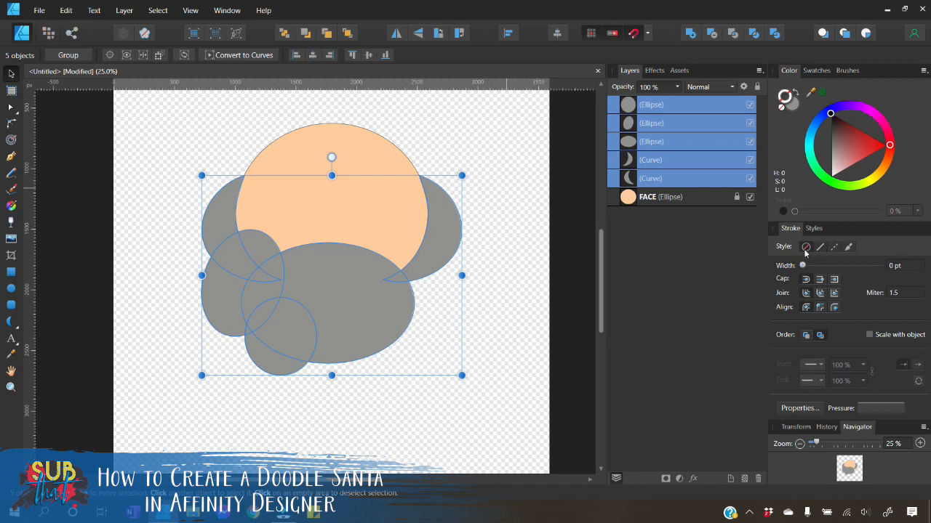
left_click(509, 288)
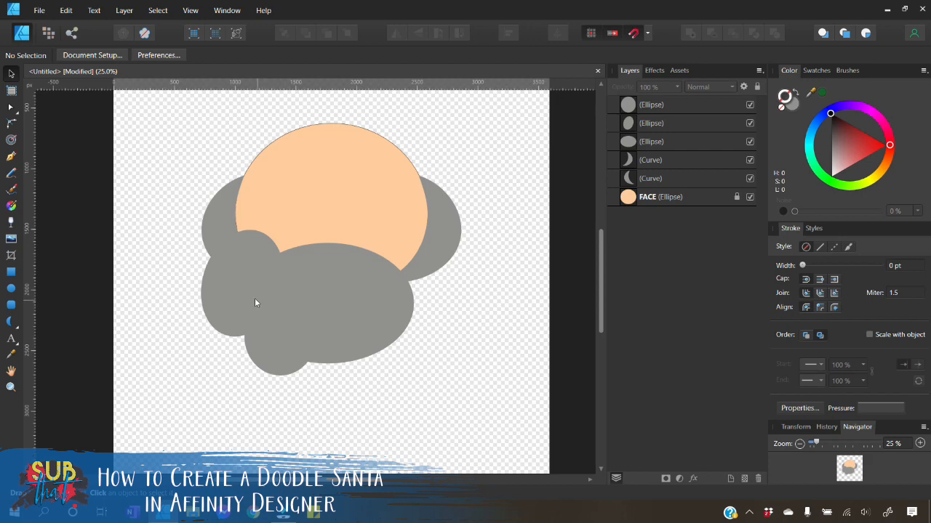
Enlarge the beard's lower left ellipse to about 680 × 890 px and place it over the wide ellipse's lower left edge
left_click_drag(254, 302, 279, 363)
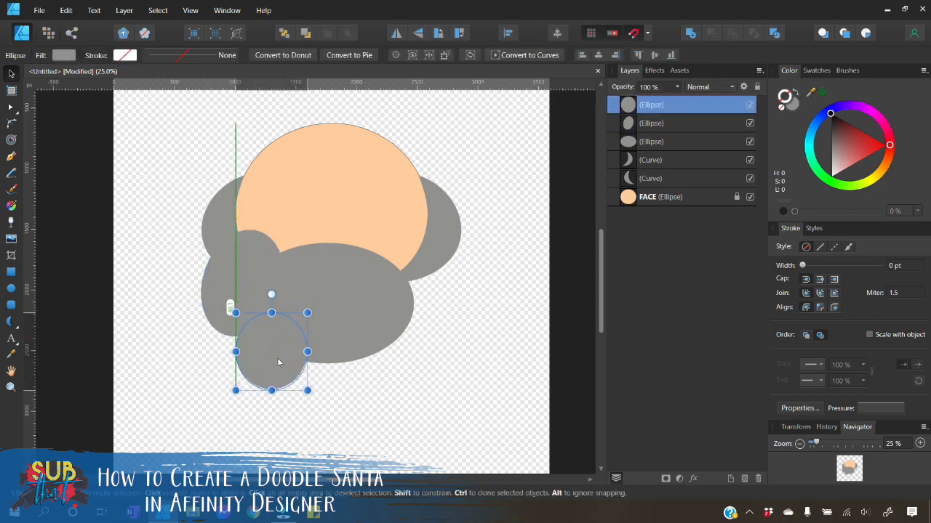
left_click_drag(272, 313, 271, 283)
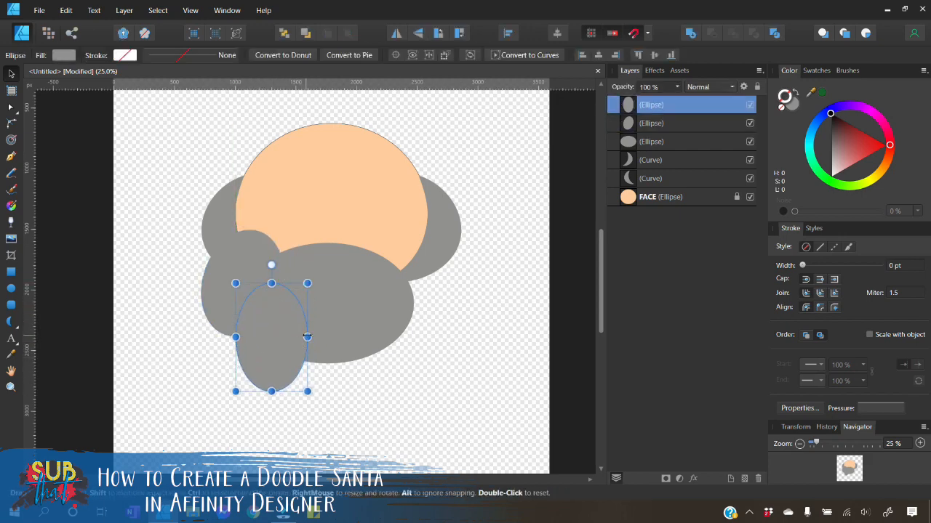
left_click_drag(307, 336, 286, 341)
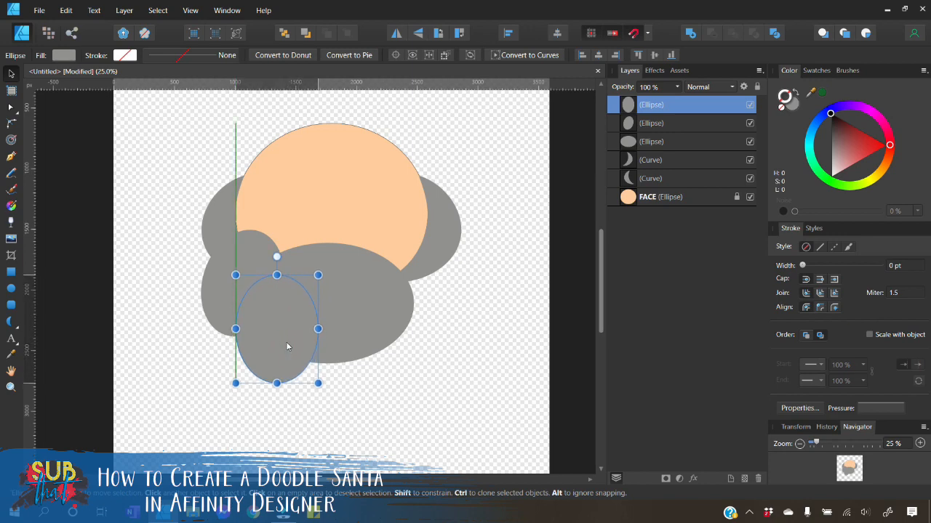
left_click(268, 407)
Duplicate the lower left ellipse, centre the copy under the face, and shorten it to about 640 px high
left_click(293, 334)
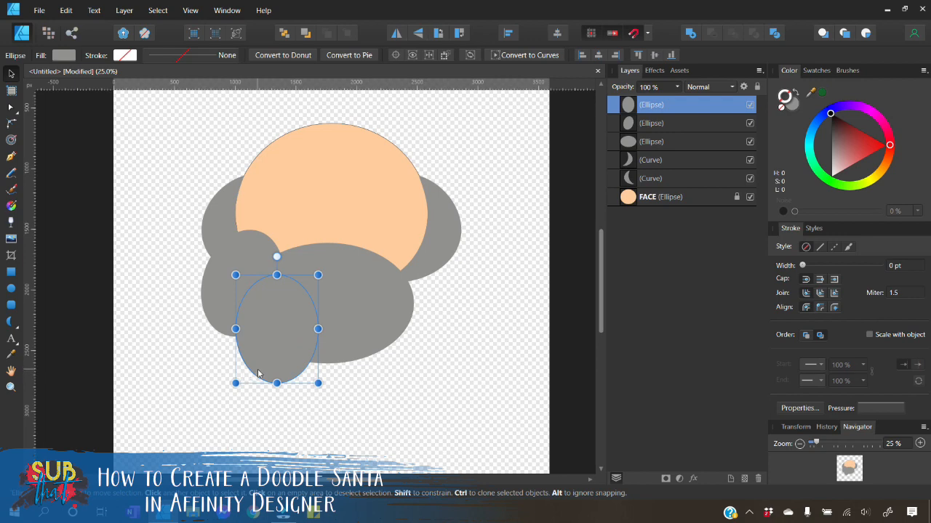
key("ctrl+j")
left_click_drag(295, 334, 348, 337)
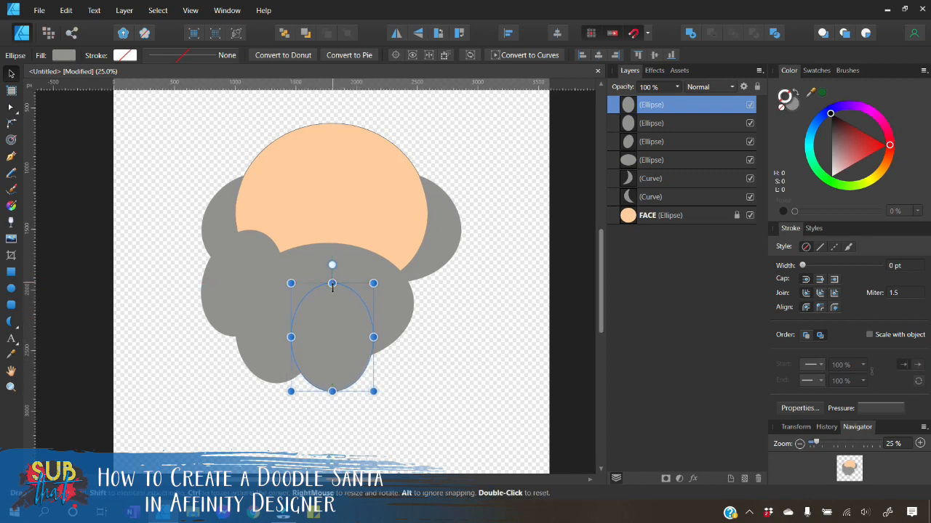
left_click_drag(331, 283, 328, 371)
left_click(290, 396)
Duplicate the lower left ellipse again and place the copy level with it over the wide ellipse's lower right edge
left_click(288, 361)
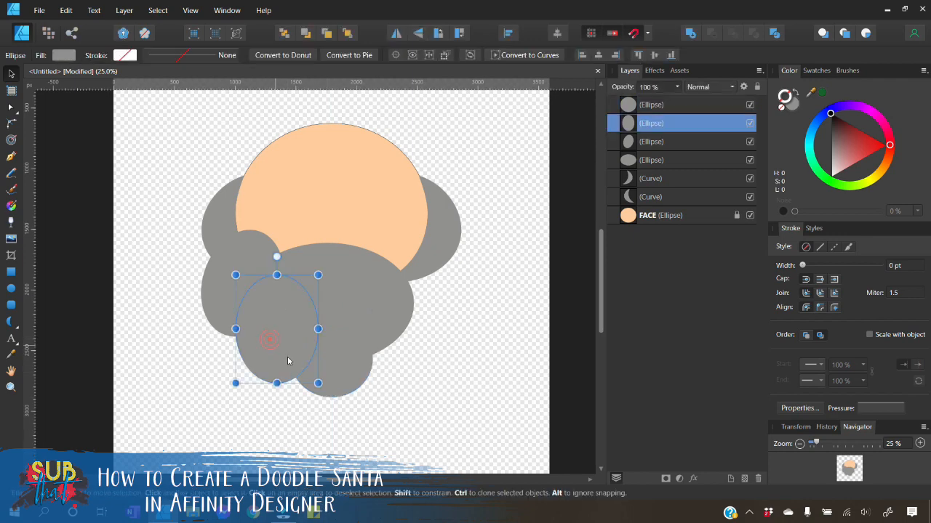
key("ctrl+j")
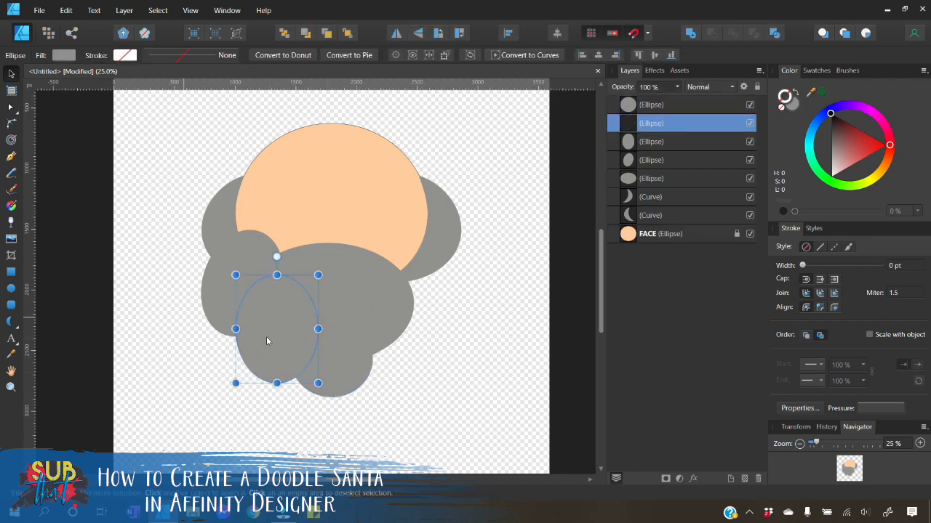
left_click_drag(286, 332, 410, 332)
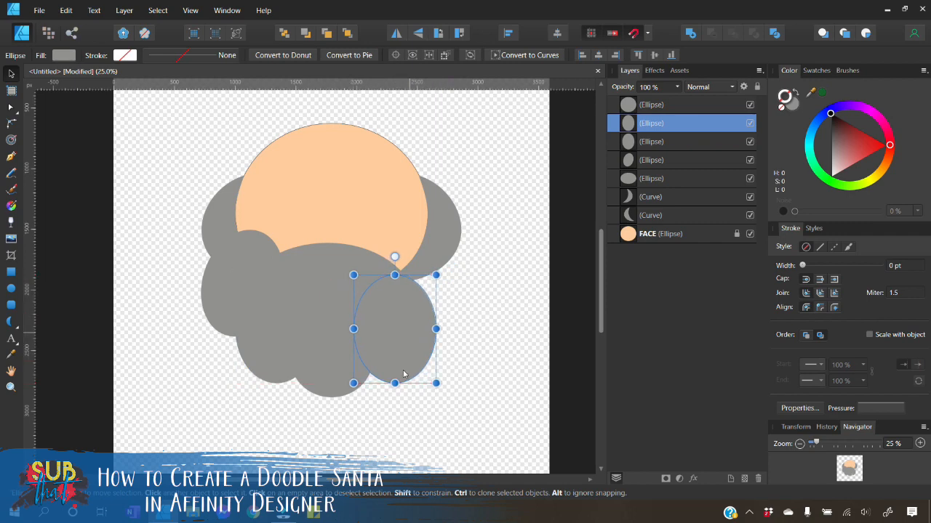
left_click(371, 423)
Duplicate the tilted left ellipse, flip the copy horizontally, and move it to the matching place on the beard's right side
left_click(222, 299)
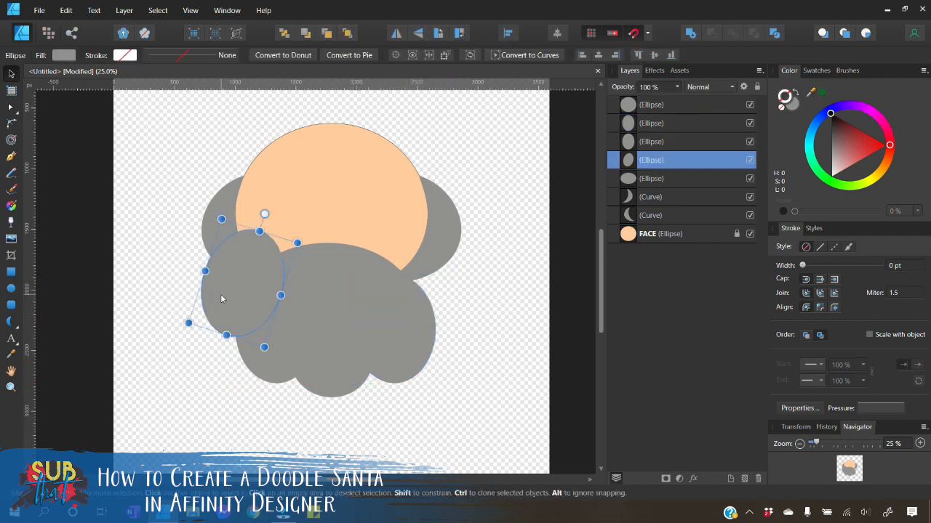
key("ctrl+j")
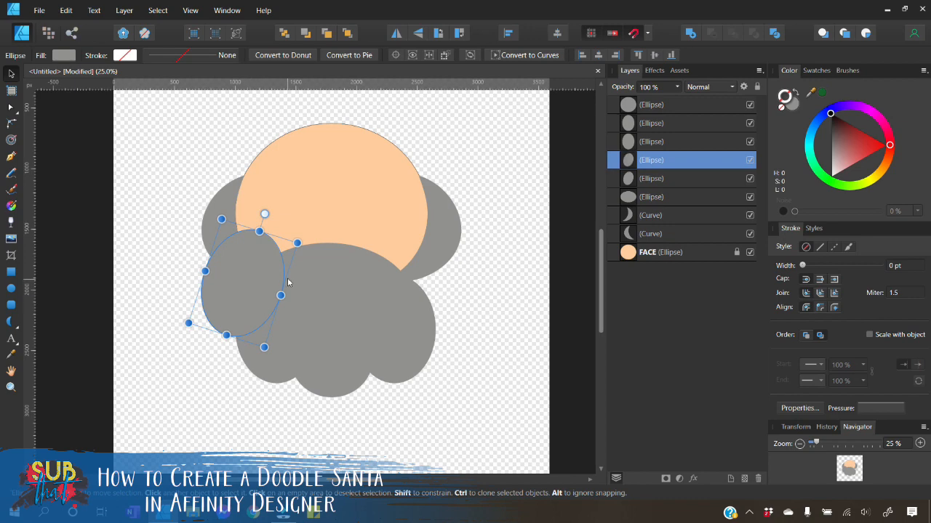
left_click(397, 34)
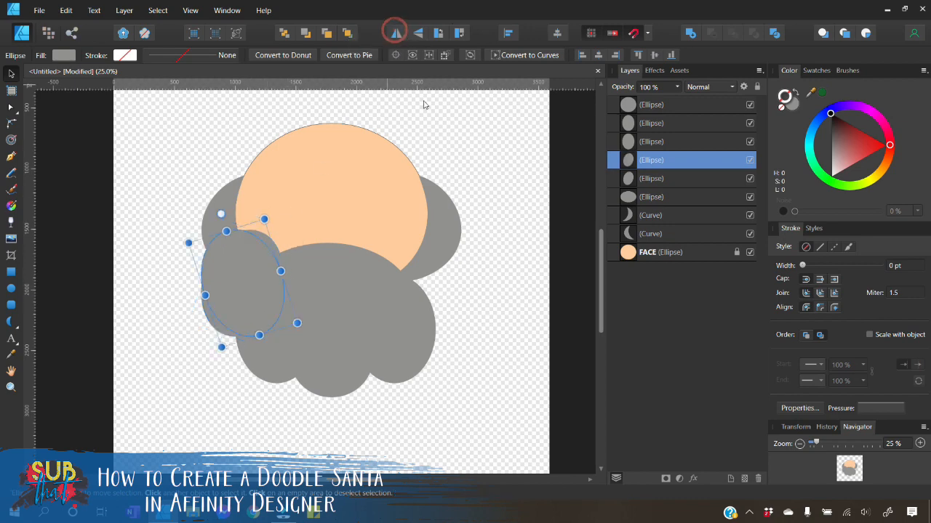
left_click_drag(253, 293, 423, 297)
left_click(455, 382)
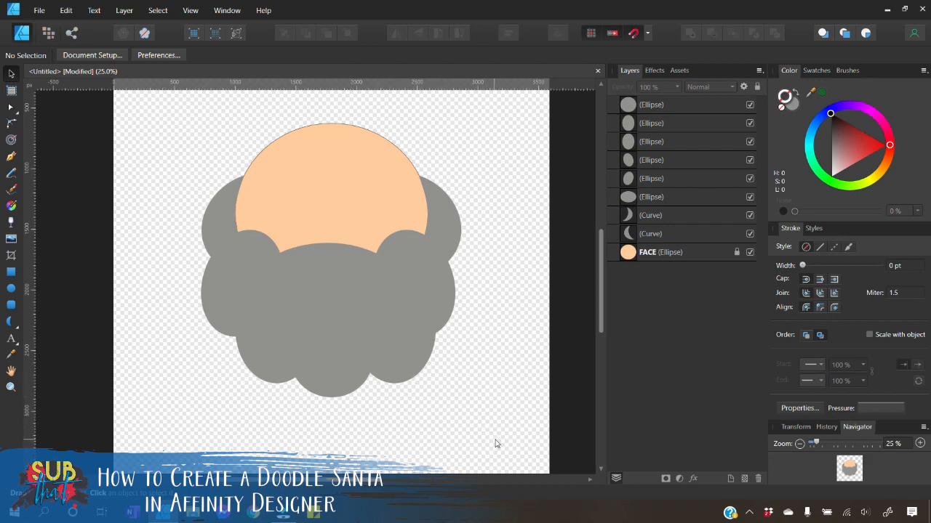
Move the three bottom beard ellipses together slightly downward to lengthen the beard
left_click_drag(495, 444, 179, 259)
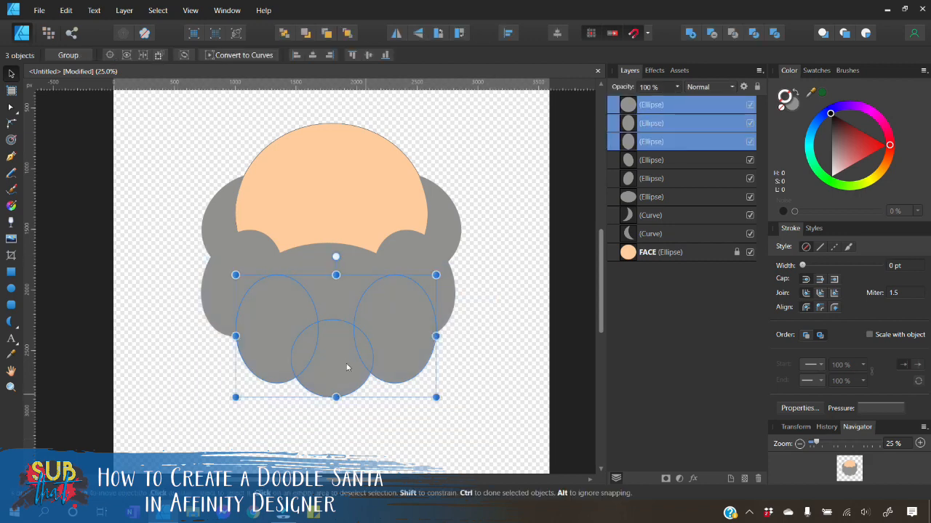
left_click_drag(347, 367, 343, 385)
left_click(478, 349)
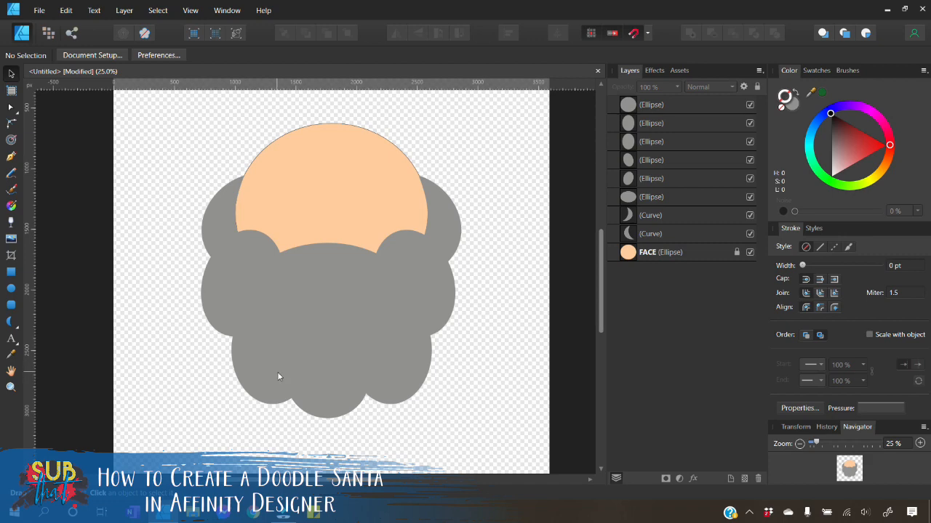
Merge all eight hair and beard shapes into a single curve with the Add operation, leaving the face separate
left_click(669, 106)
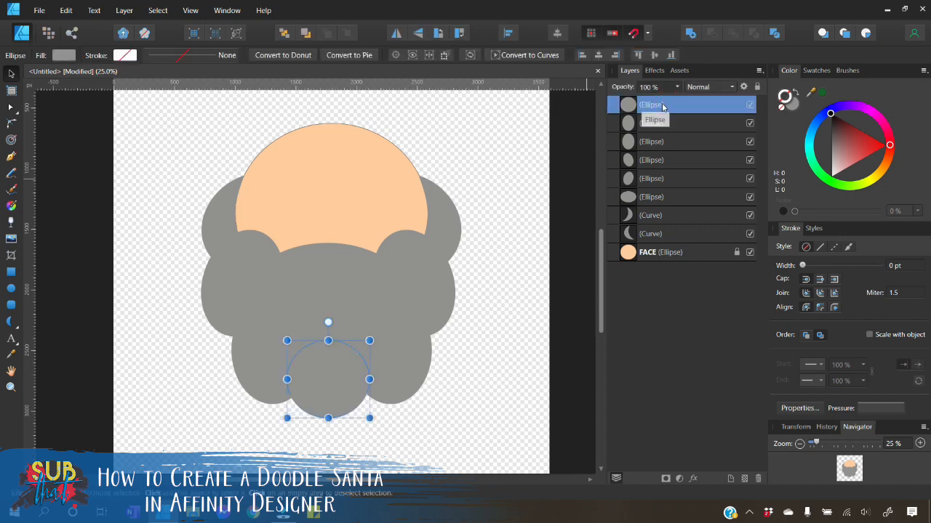
left_click(651, 234, "shift")
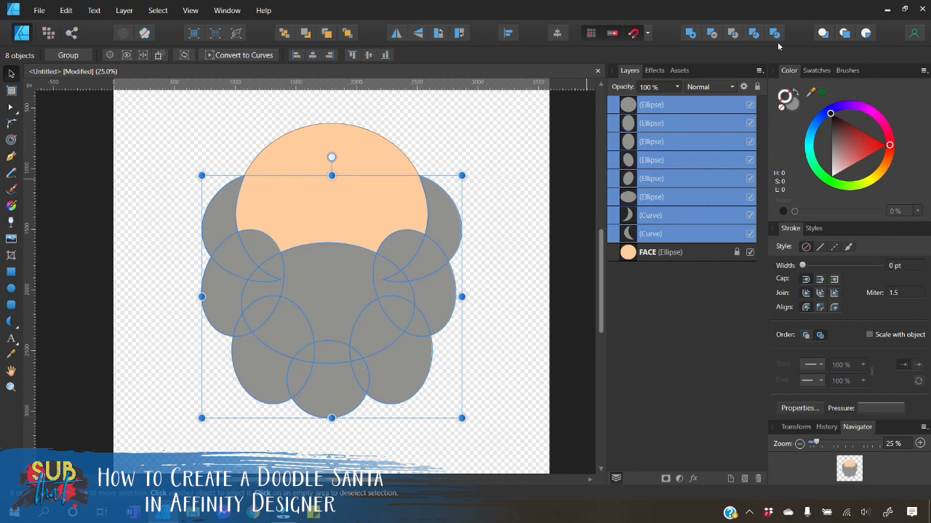
left_click(691, 35)
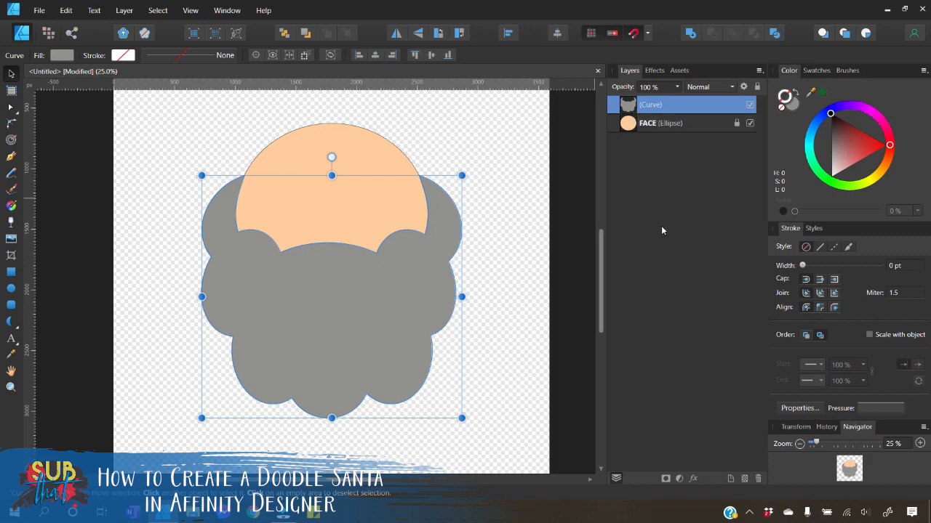
left_click(524, 170)
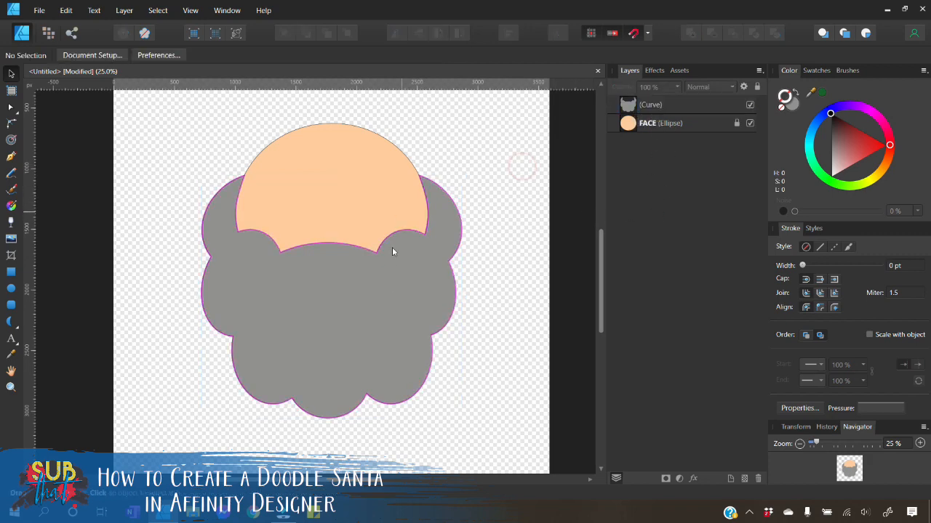
Rename the merged hair and beard curve as BEARD
left_click(392, 308)
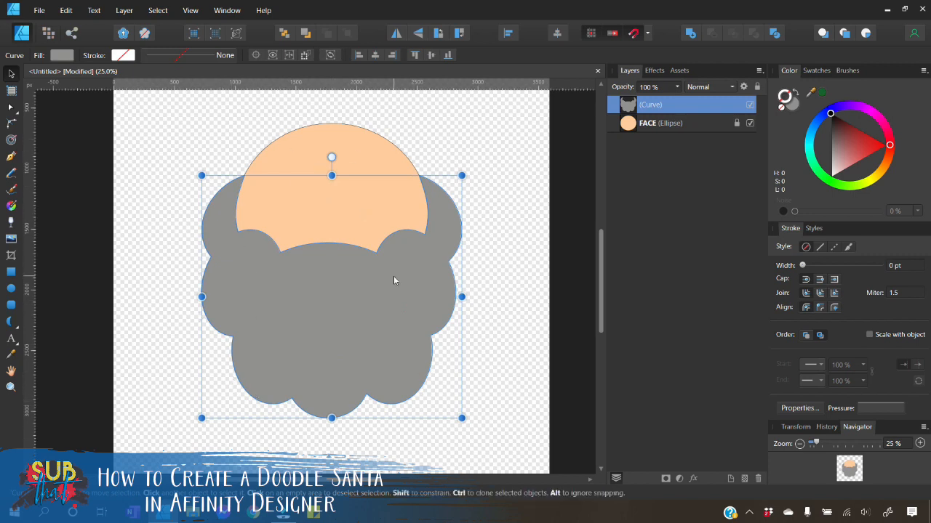
double_click(660, 106)
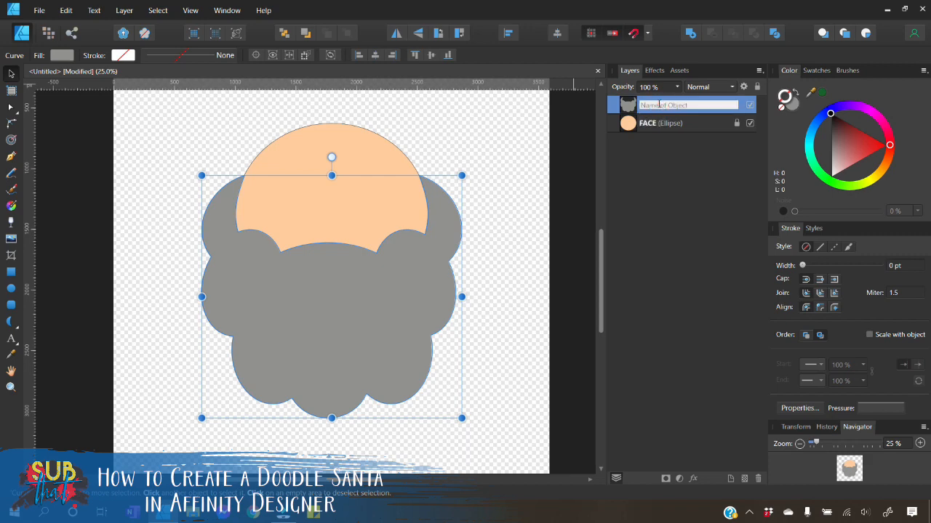
type("BEARD")
key("Return")
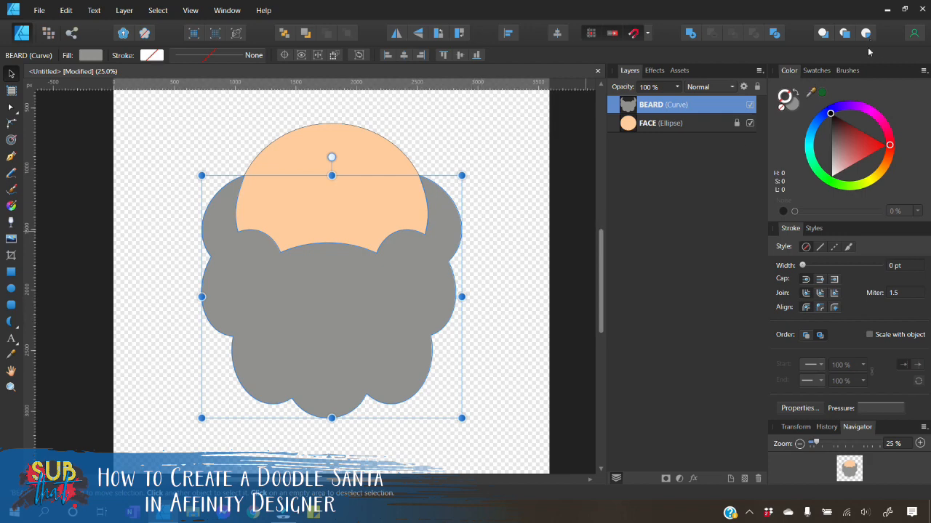
Change the beard's fill to a light grey with lightness 89
left_click(793, 105)
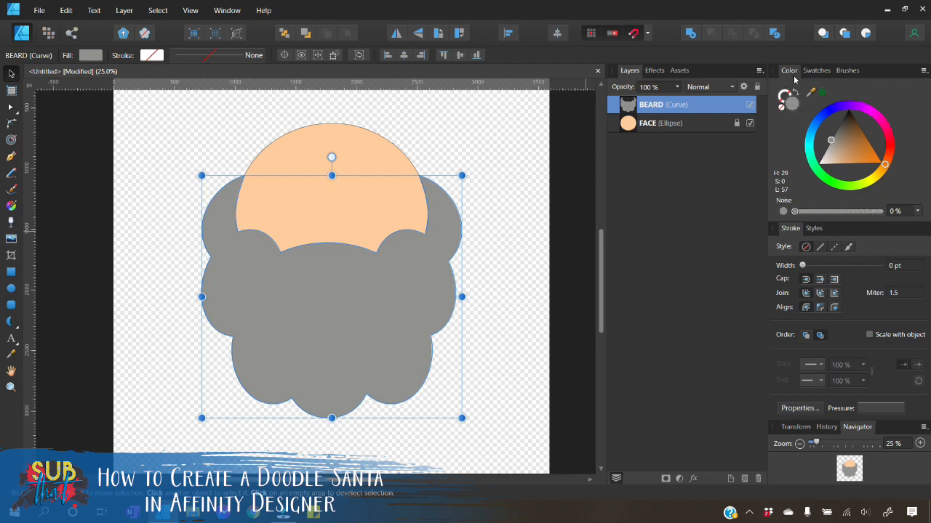
left_click_drag(833, 144, 819, 159)
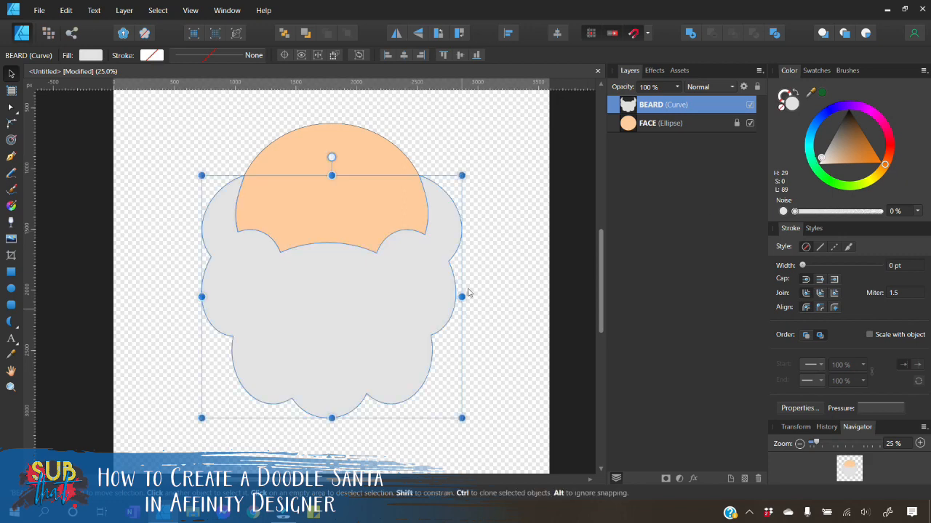
left_click(484, 272)
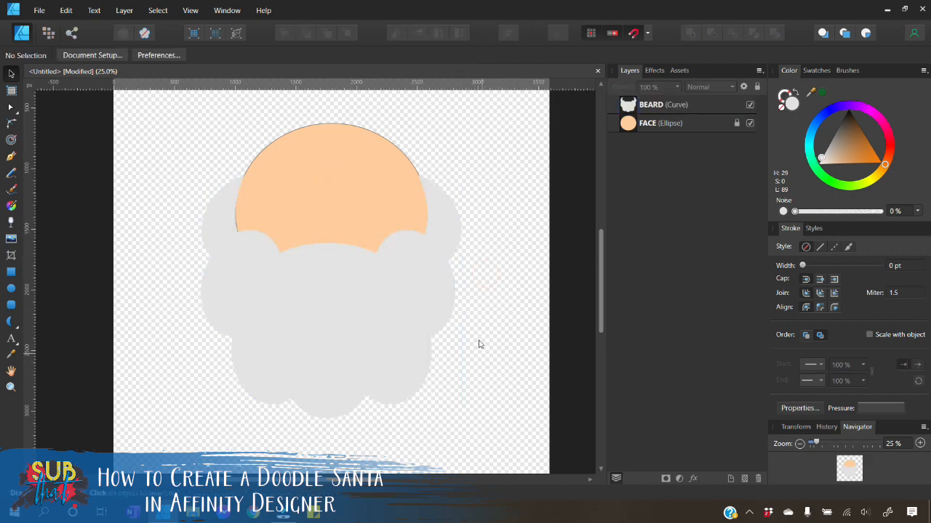
Give the beard a black outline 0.4 pt wide
left_click(430, 335)
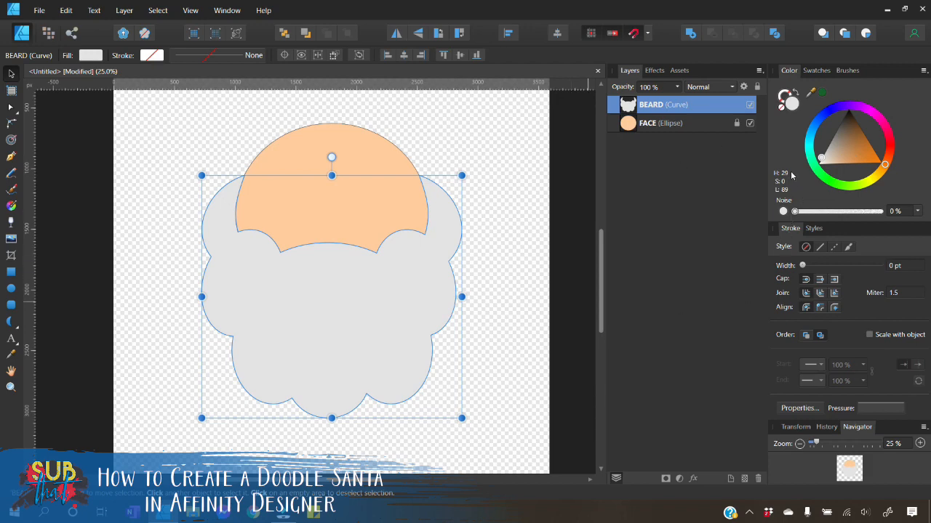
left_click(784, 96)
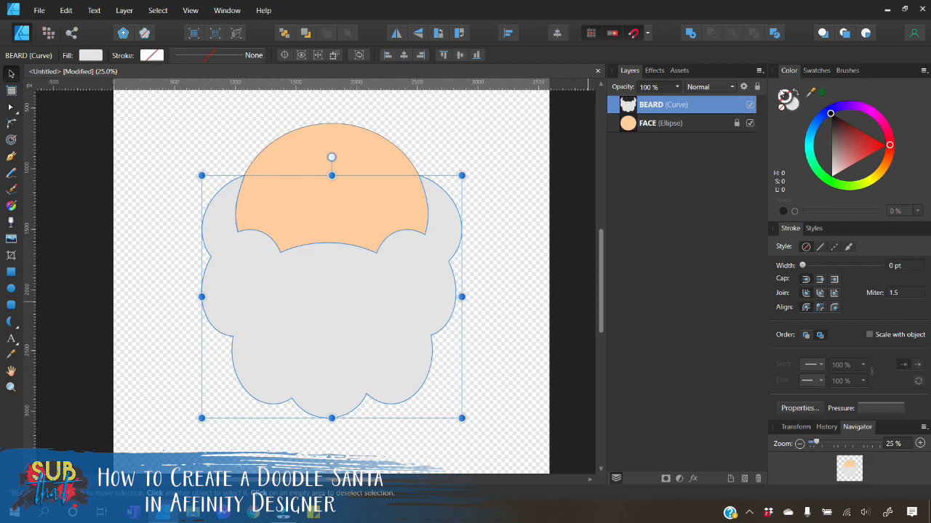
left_click(842, 133)
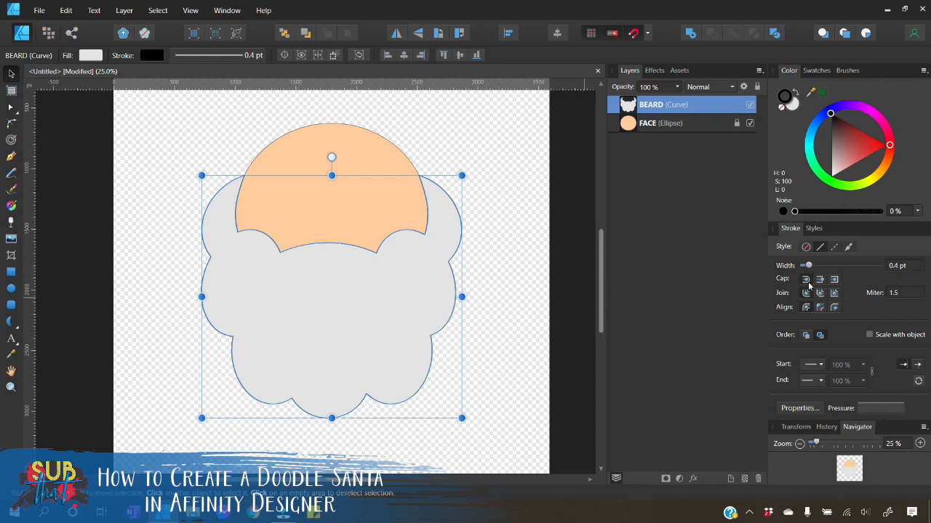
Shape the beard outline's pressure profile into a symmetric wave with half-height ends, full peaks at the quarter points and a dip in the middle
left_click(875, 410)
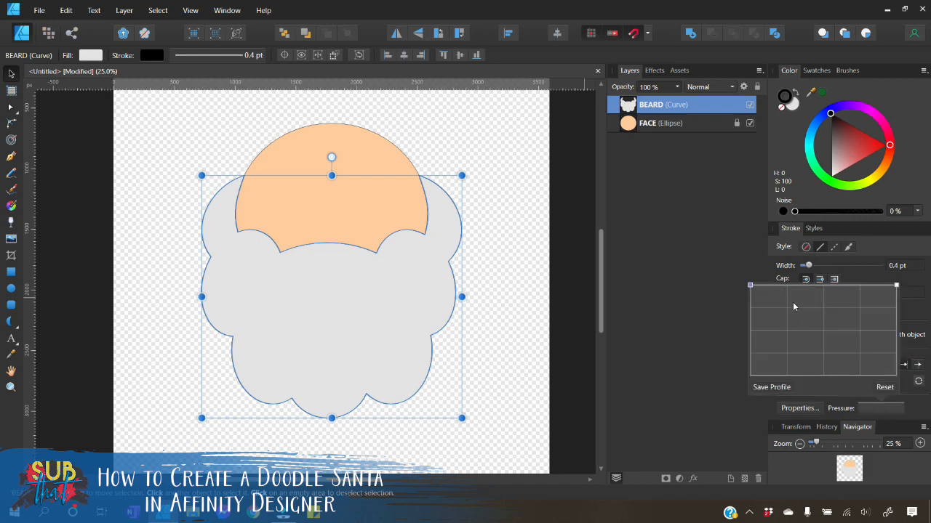
left_click_drag(750, 285, 822, 354)
left_click(797, 320)
left_click(824, 292)
left_click_drag(783, 294, 786, 288)
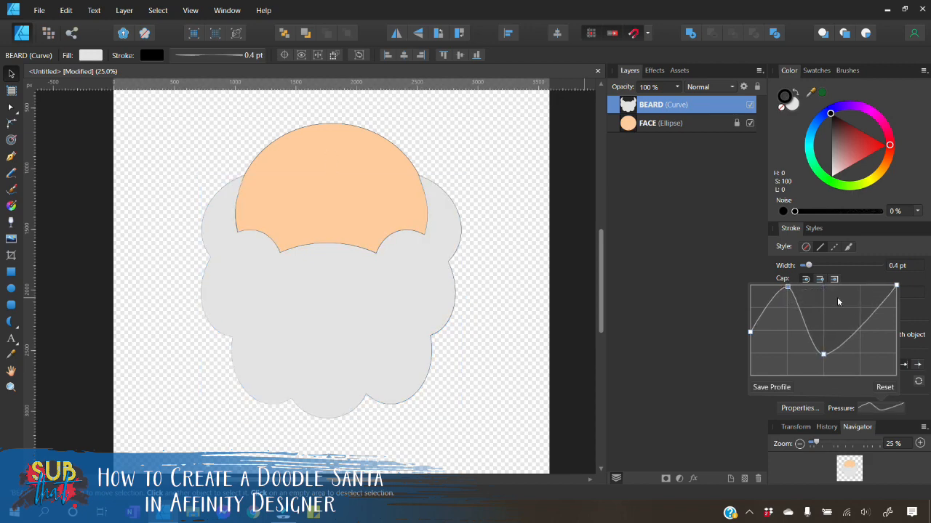
left_click(863, 326)
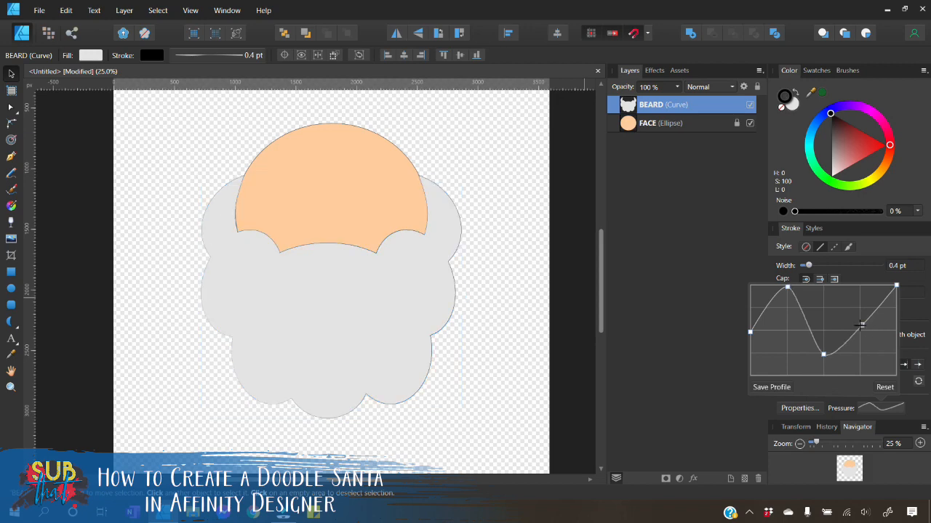
left_click_drag(863, 325, 897, 332)
left_click_drag(848, 286, 858, 287)
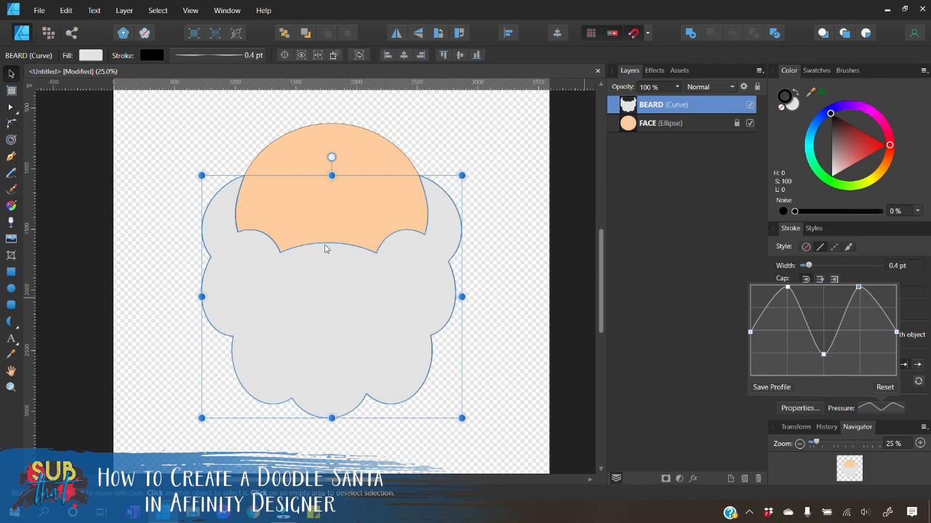
Increase the beard outline's width to 2.2 pt
left_click(812, 269)
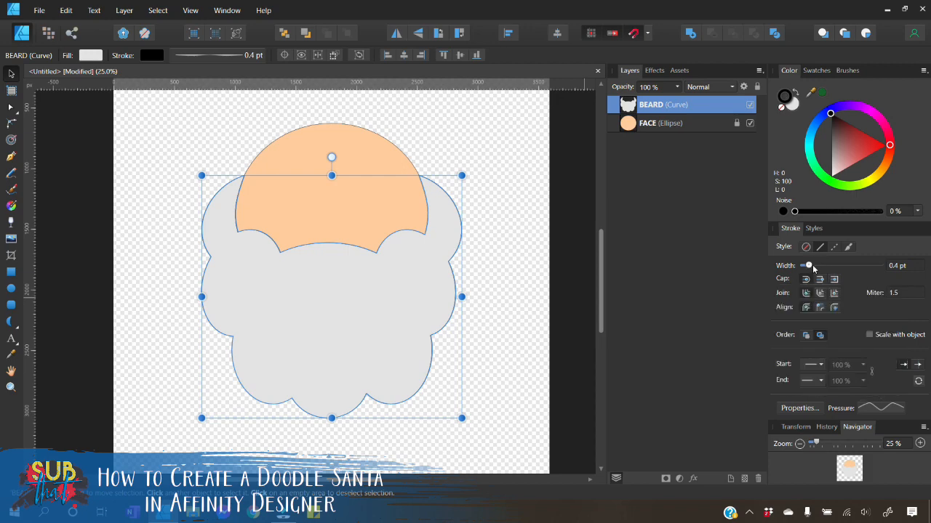
left_click_drag(808, 267, 823, 268)
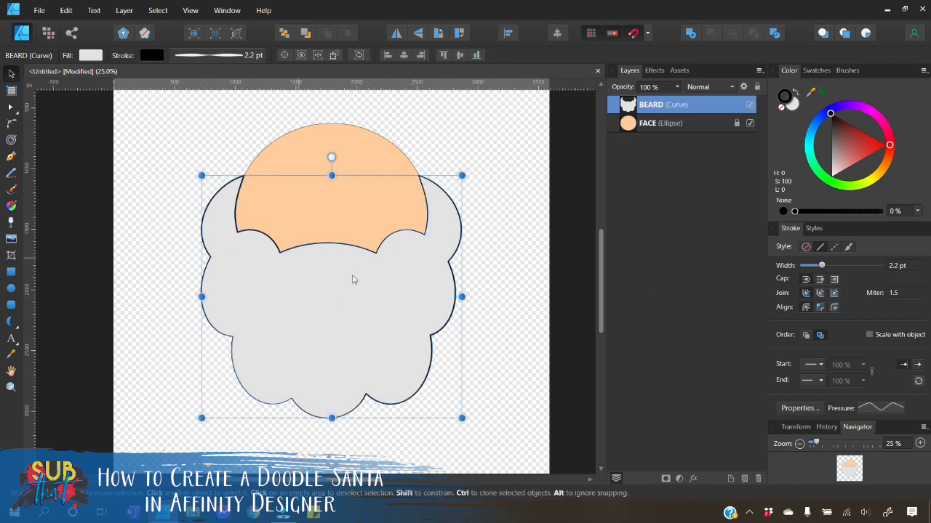
left_click(114, 116)
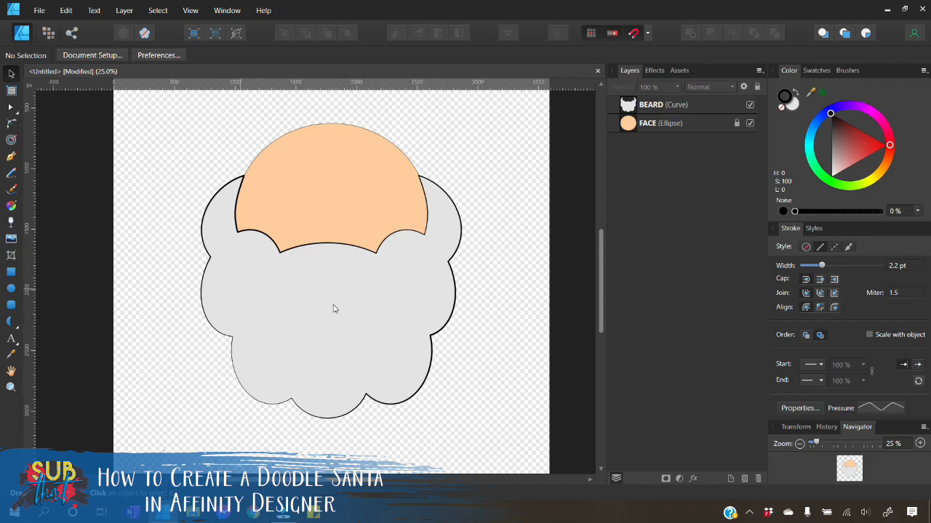
Try to reshape the pressure profile into a zigzag of four full-height peaks separated by half-height dips
left_click(879, 413)
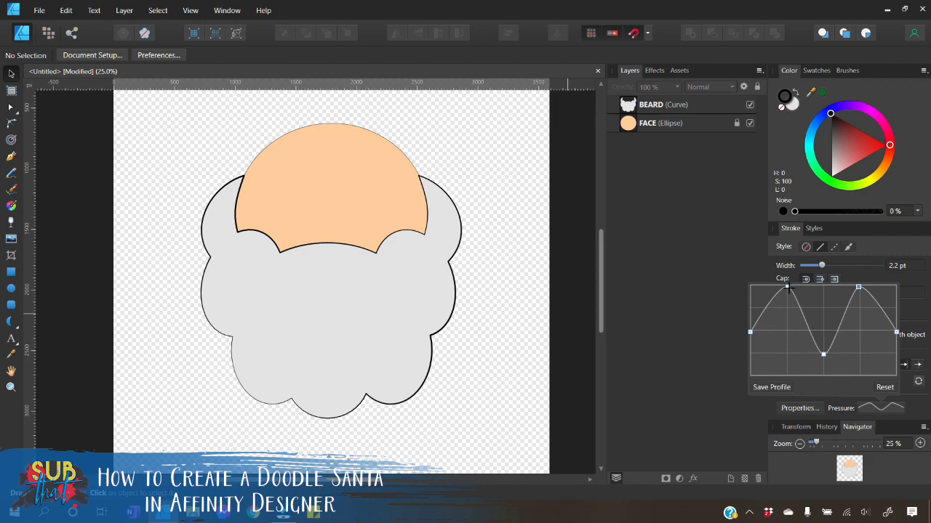
left_click_drag(787, 287, 768, 288)
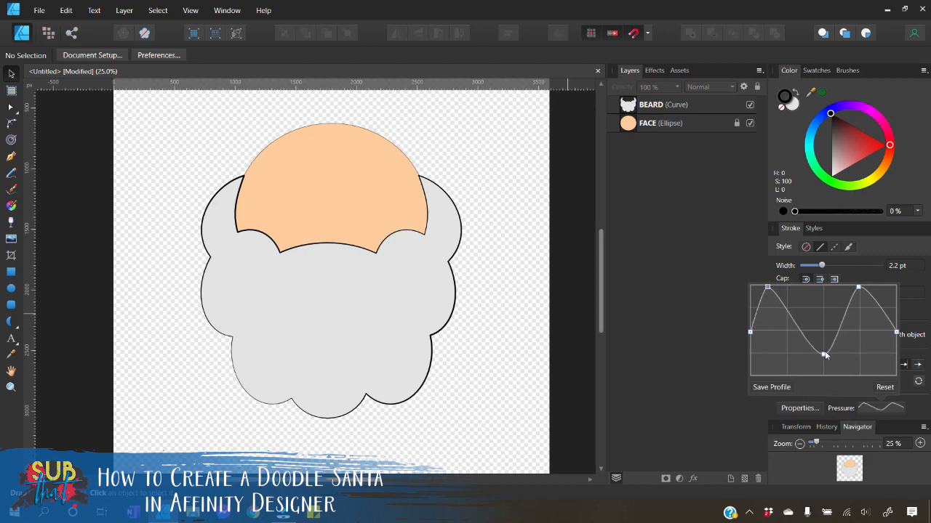
left_click_drag(825, 355, 770, 288)
left_click(827, 298)
left_click(825, 299)
left_click_drag(858, 287, 841, 286)
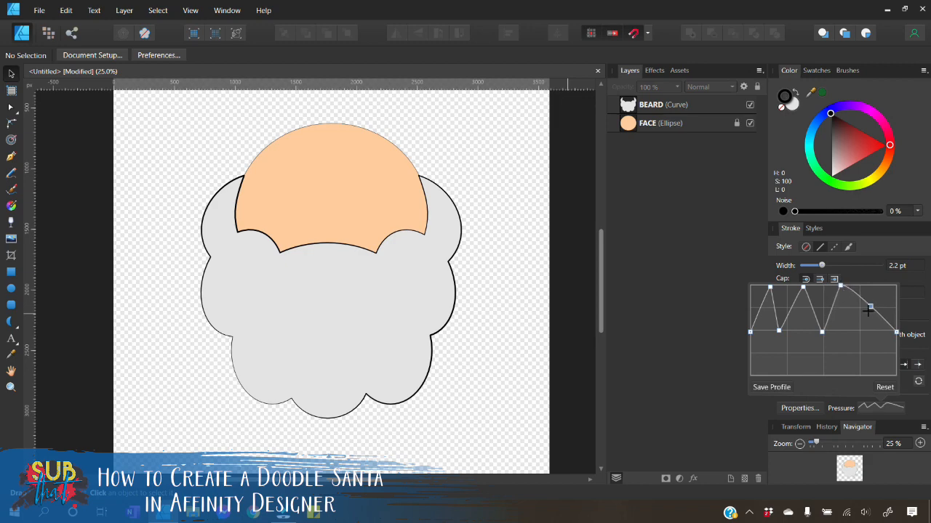
left_click_drag(870, 308, 873, 286)
left_click(879, 334)
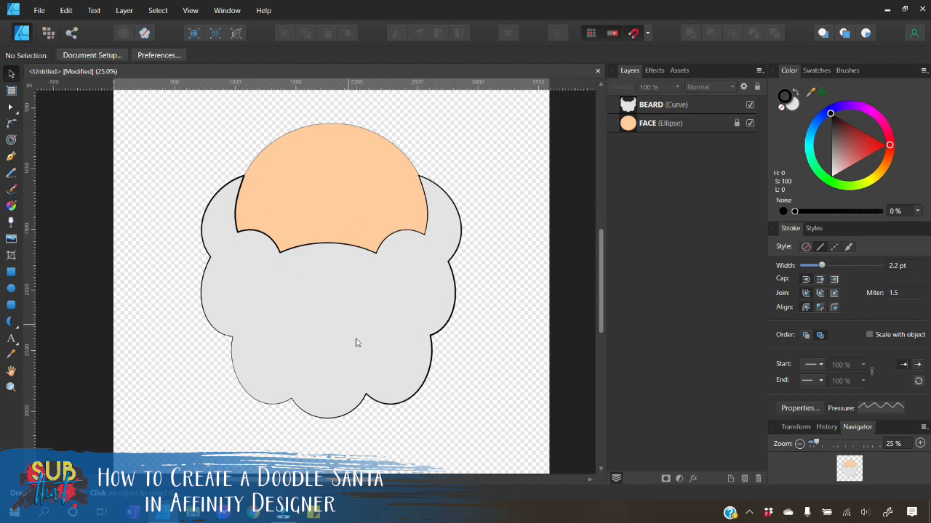
Reshape the BEARD outline's pressure profile into a wave with four full-height peaks and lower dips between them
left_click(658, 108)
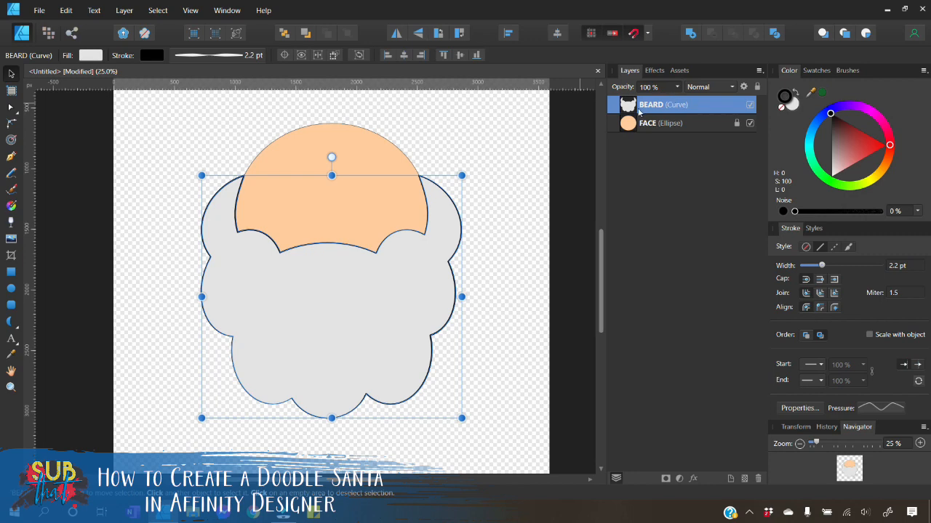
left_click(888, 411)
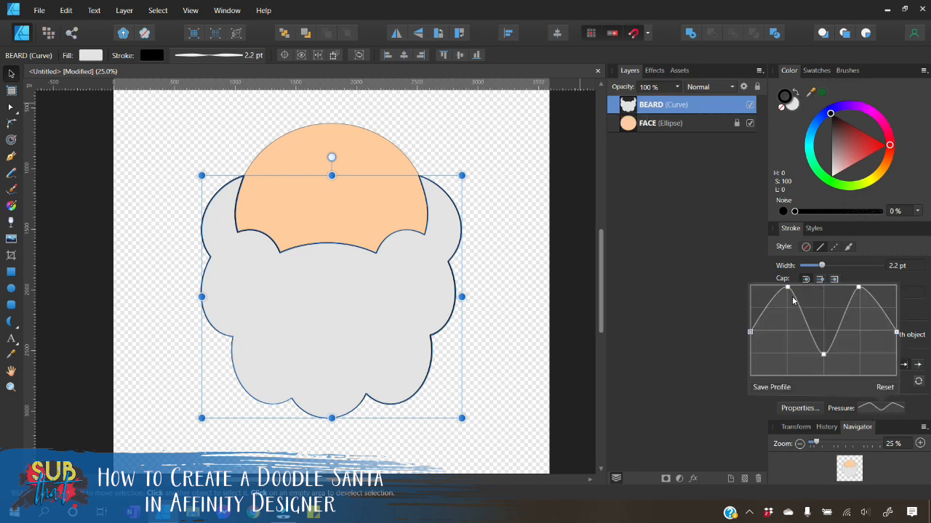
left_click_drag(787, 288, 770, 287)
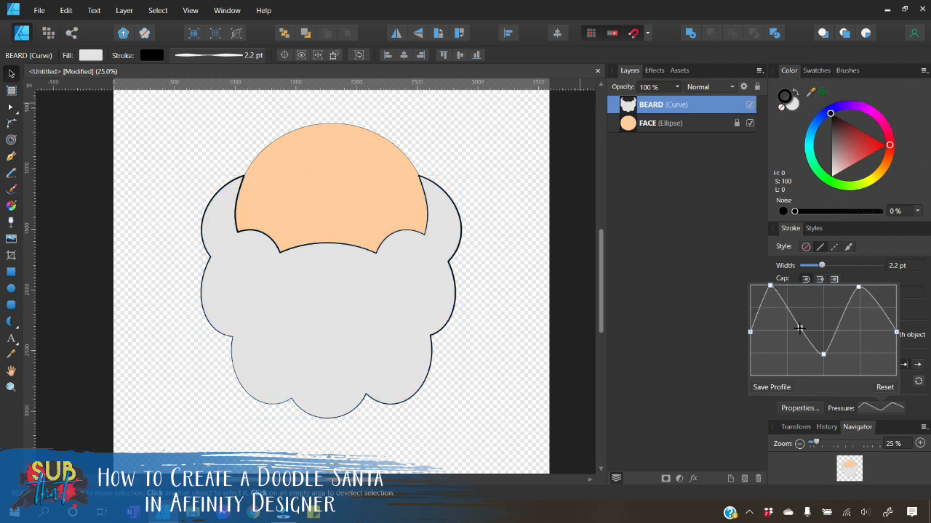
mouse_move(800, 328)
left_mouse_down()
mouse_move(786, 352)
mouse_move(802, 285)
left_mouse_up()
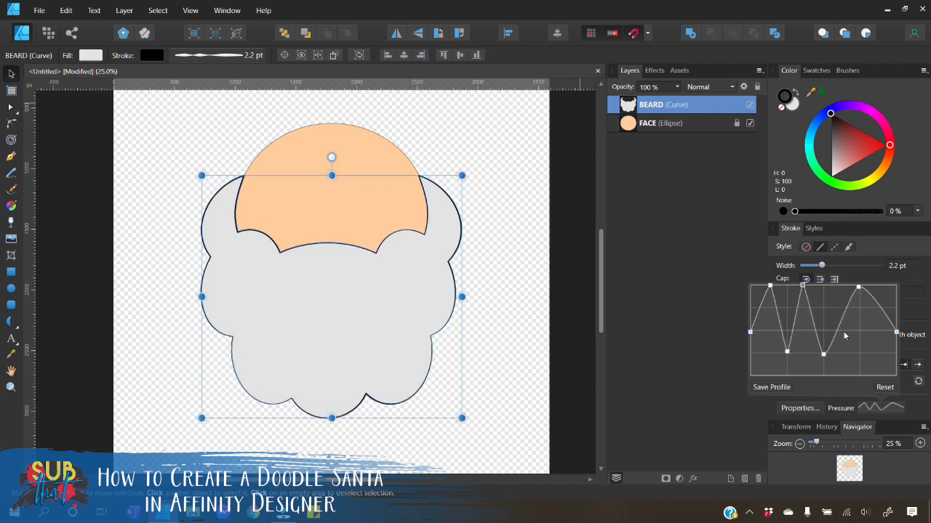
left_click_drag(823, 354, 822, 344)
left_click_drag(824, 342, 824, 346)
left_click(841, 316)
mouse_move(841, 315)
left_mouse_down()
mouse_move(834, 285)
mouse_move(852, 343)
mouse_move(861, 342)
mouse_move(878, 287)
left_mouse_up()
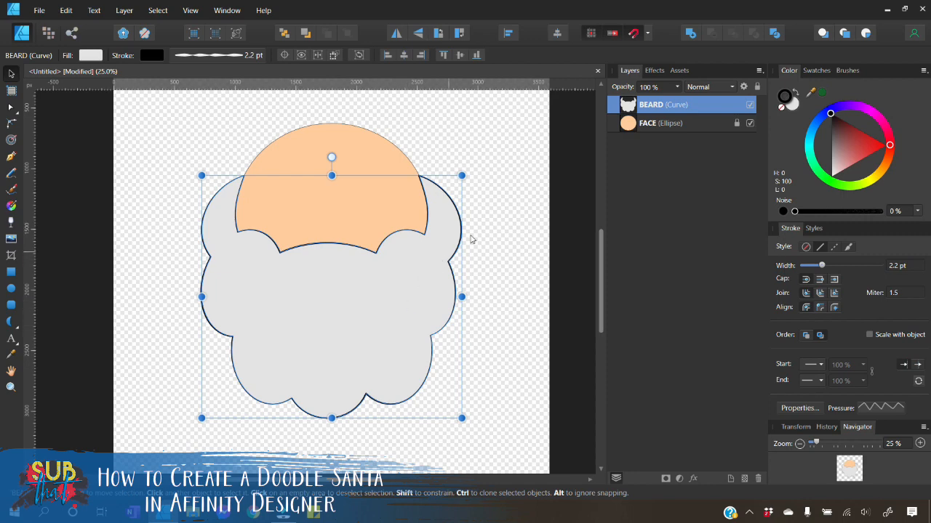
left_click(487, 226)
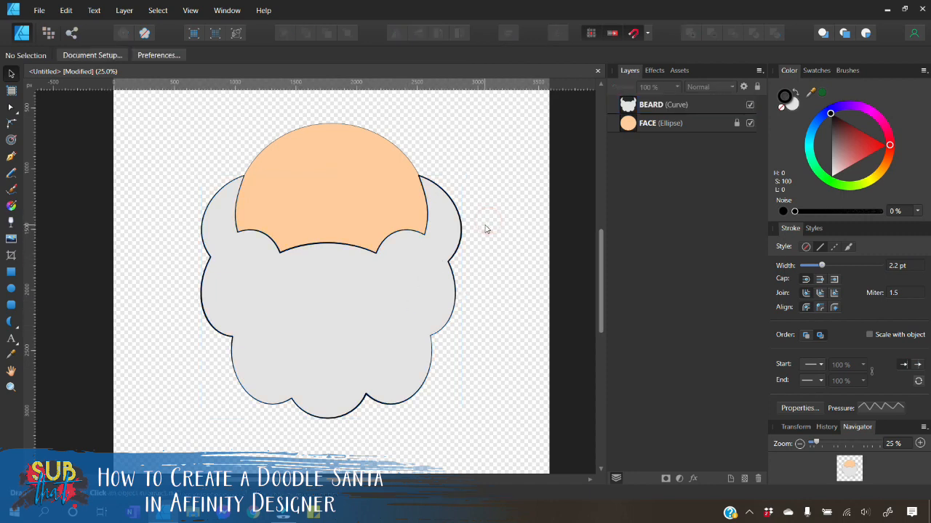
left_click(456, 311)
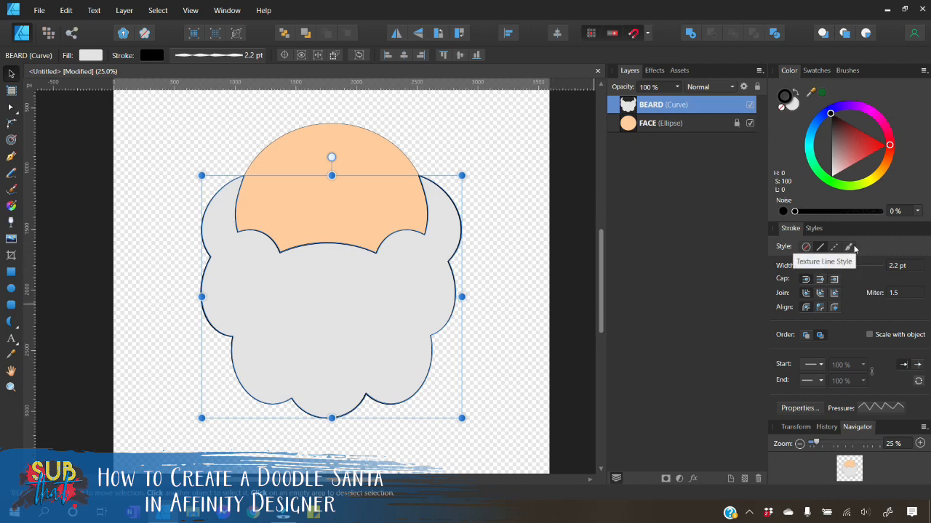
left_click(846, 70)
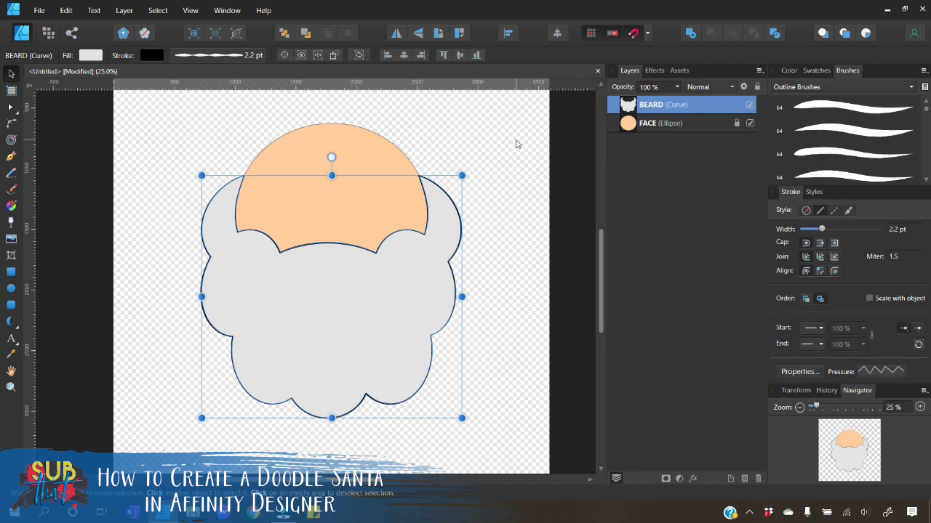
left_click(516, 144)
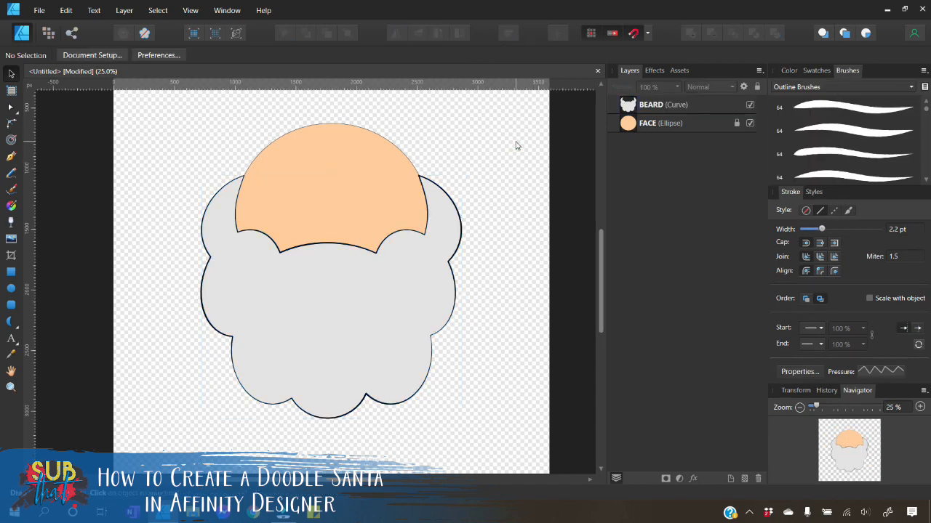
Duplicate the BEARD curve and remove the fill from the upper copy, keeping its black stroke
left_click(653, 105)
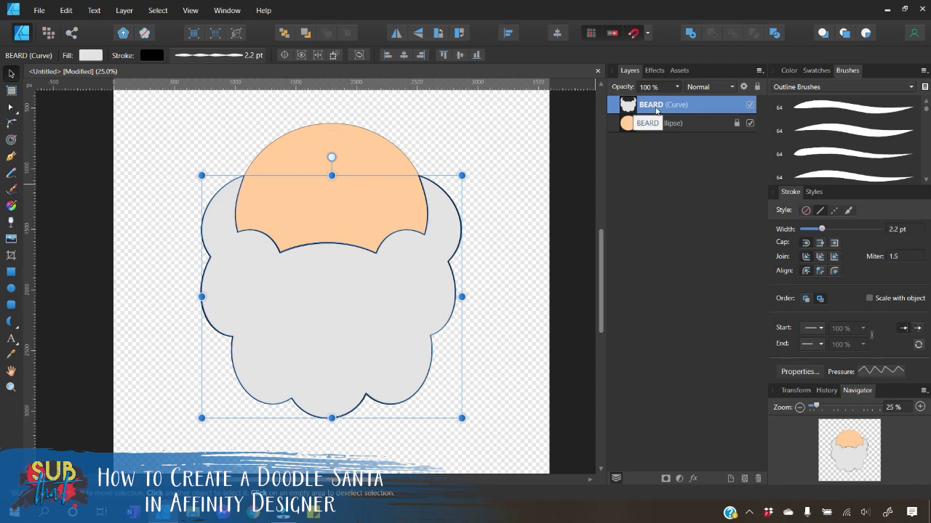
right_click(656, 109)
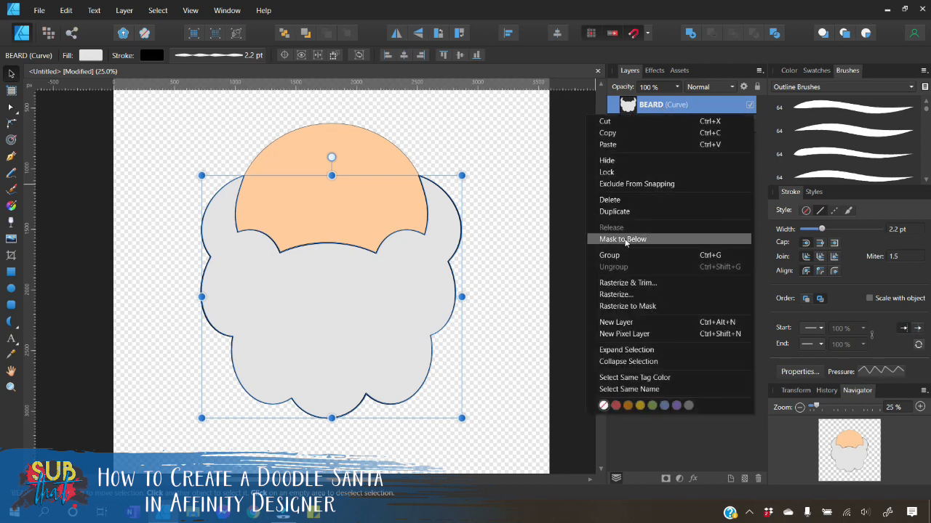
left_click(624, 210)
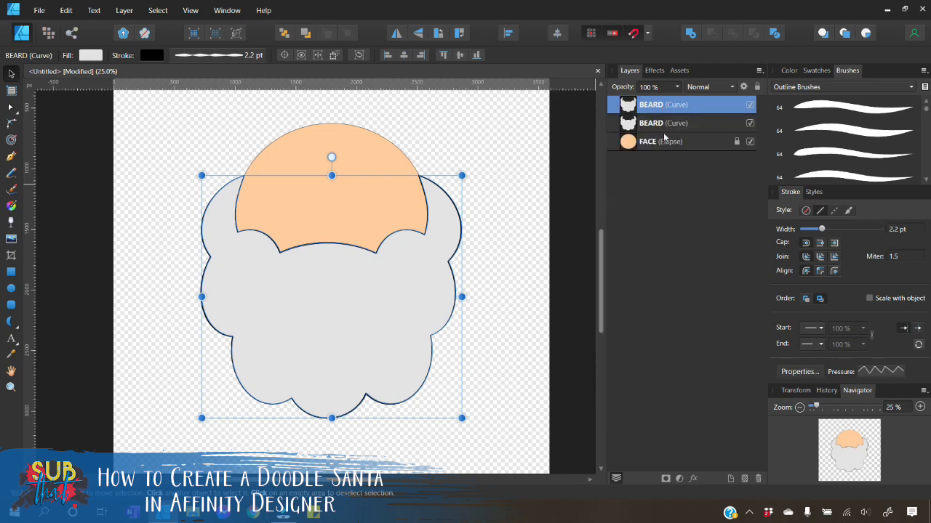
left_click(787, 70)
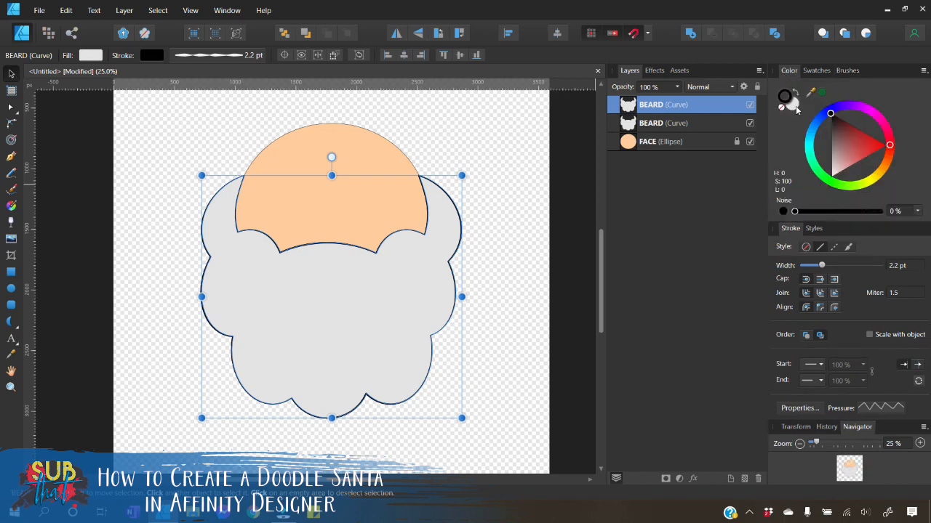
left_click(794, 108)
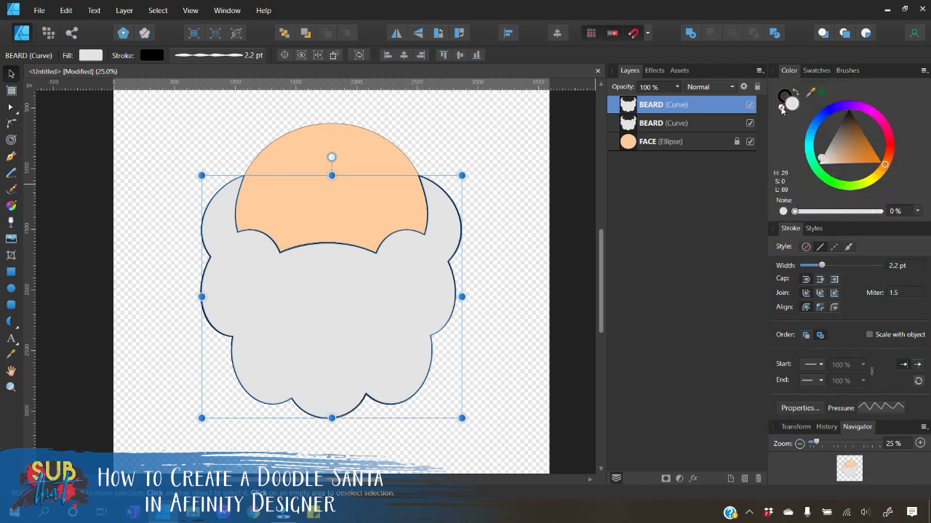
left_click(782, 108)
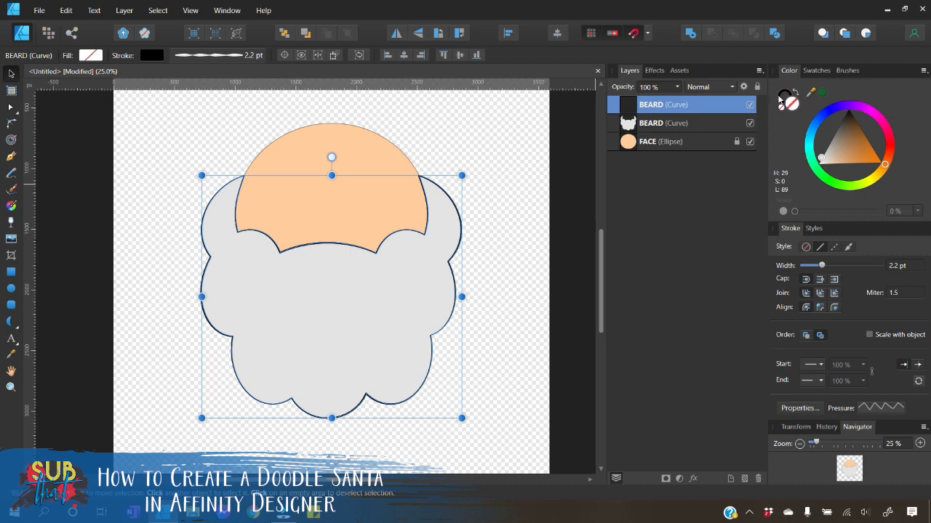
left_click(779, 99)
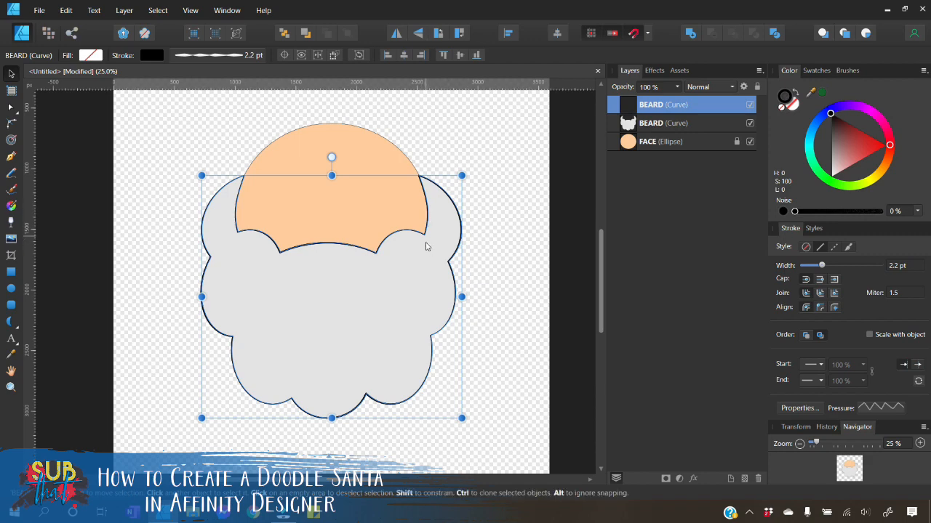
Try a textured stroke on the unfilled BEARD copy using the wavy brush from Outline Brushes at 4.7 pt
left_click(851, 251)
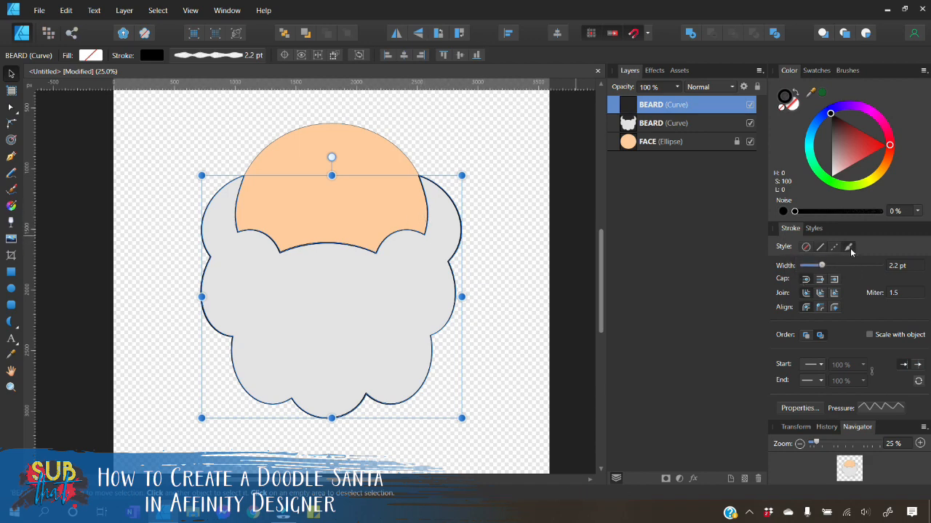
left_click(855, 74)
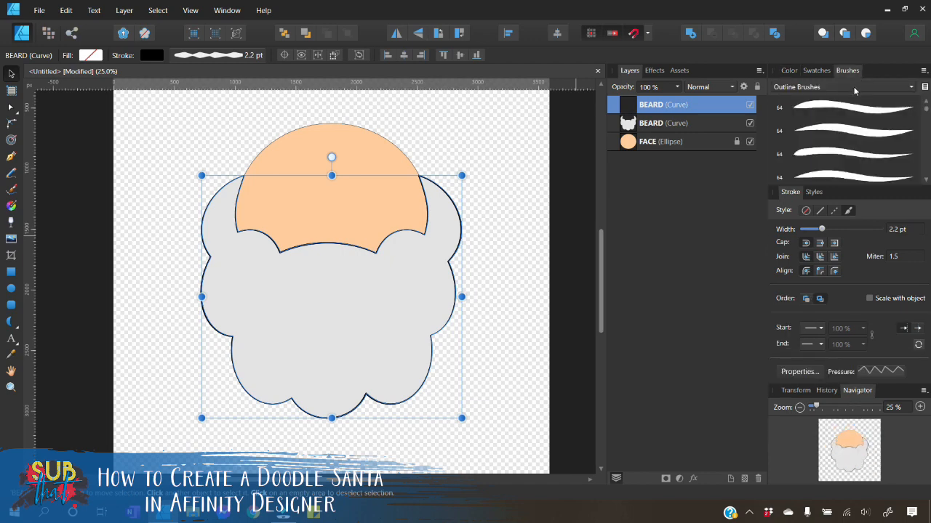
scroll(838, 121, "down", 2)
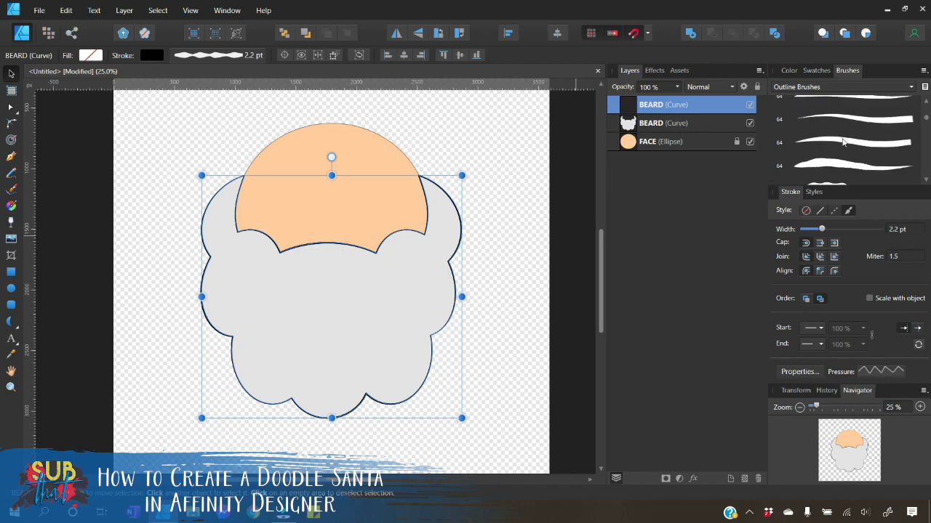
scroll(844, 125, "down", 1)
scroll(869, 150, "up", 1)
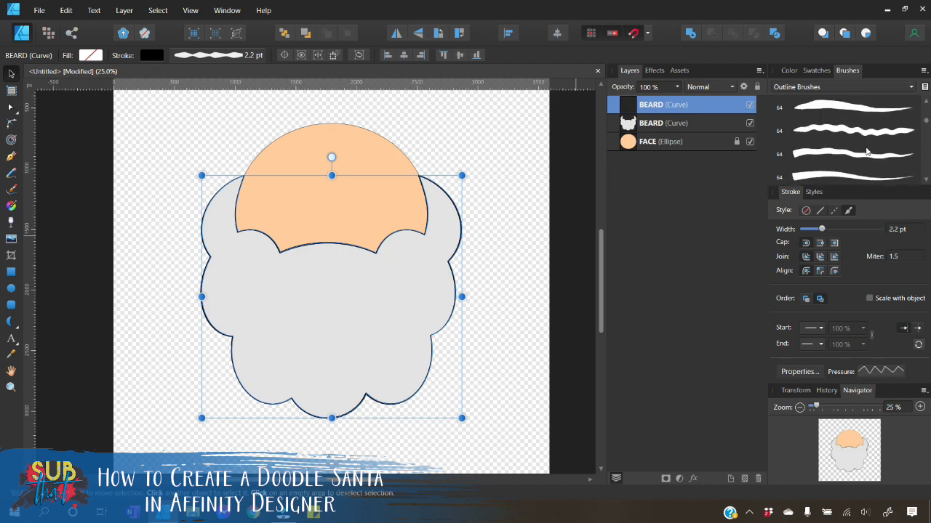
left_click(869, 137)
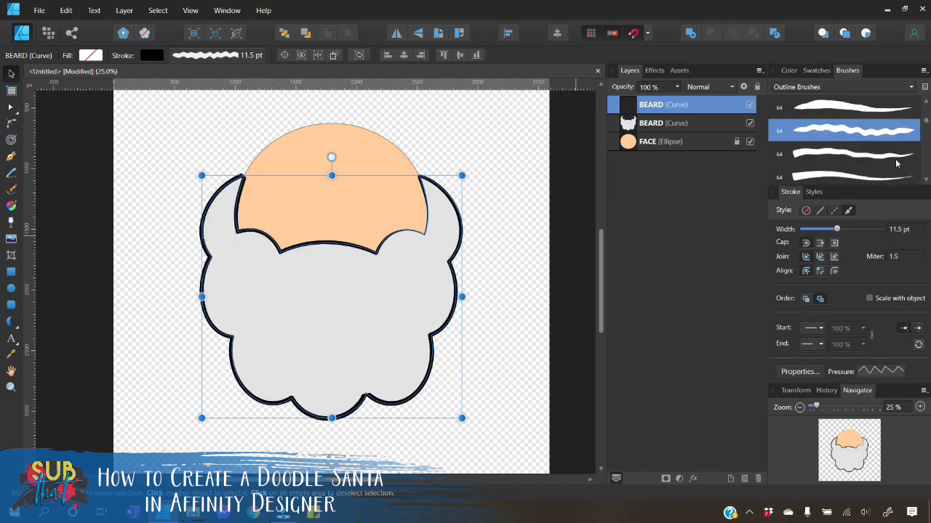
left_click(837, 230)
left_click_drag(837, 230, 827, 231)
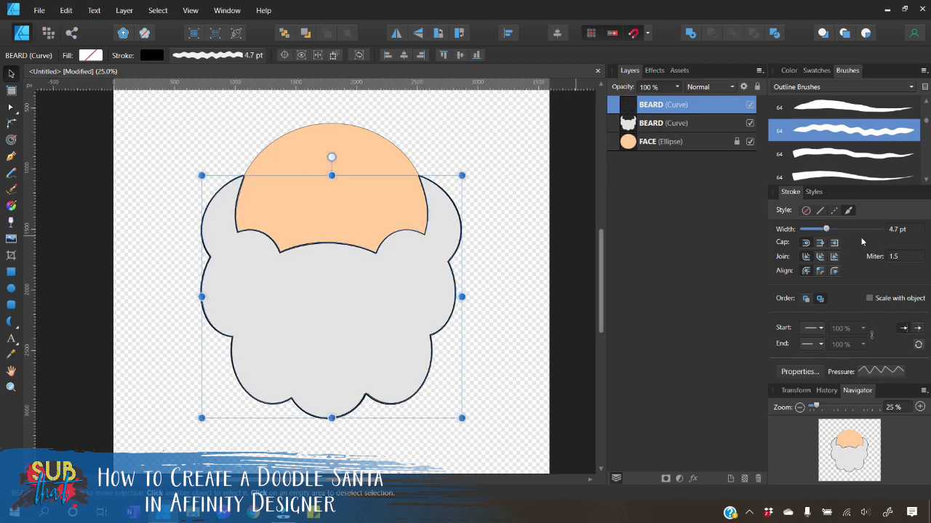
Apply the smooth tapered brush listed above the wavy one to the BEARD copy's stroke and set its width to 3 pt
left_click(846, 111)
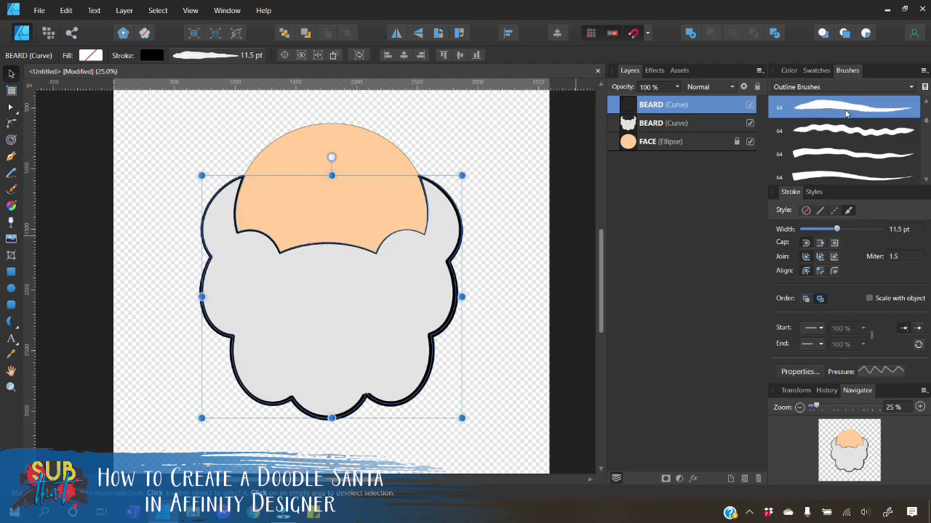
left_click_drag(837, 229, 821, 230)
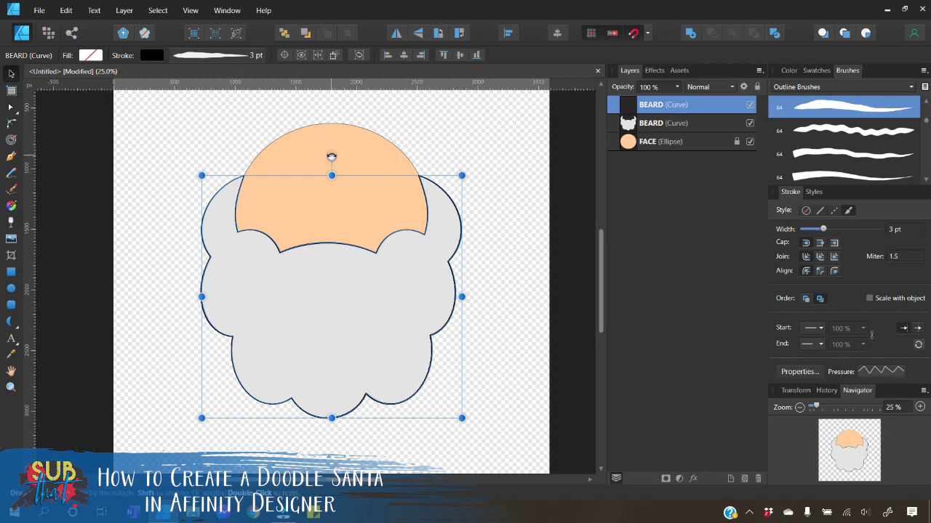
Rotate the unfilled BEARD copy slightly clockwise and narrow it a little from its right side to offset the outline
left_click_drag(332, 157, 334, 157)
left_click(441, 125)
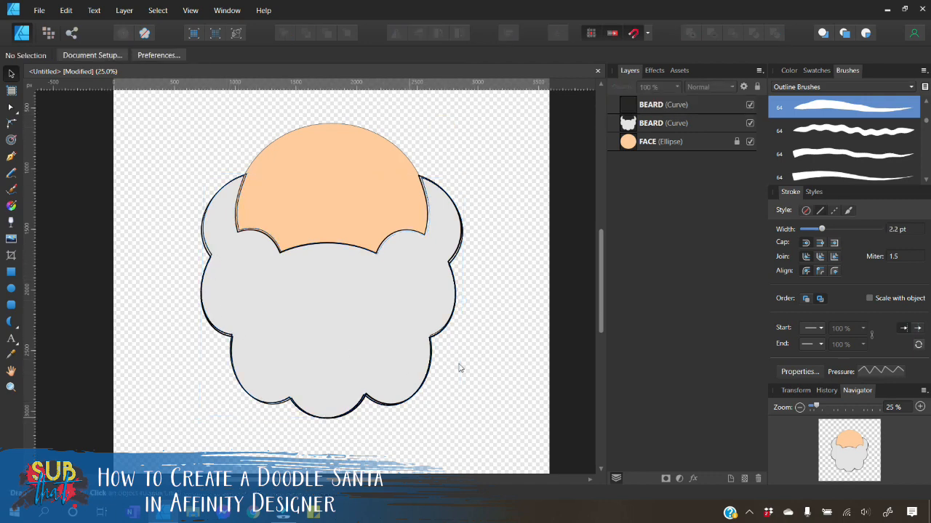
left_click(684, 109)
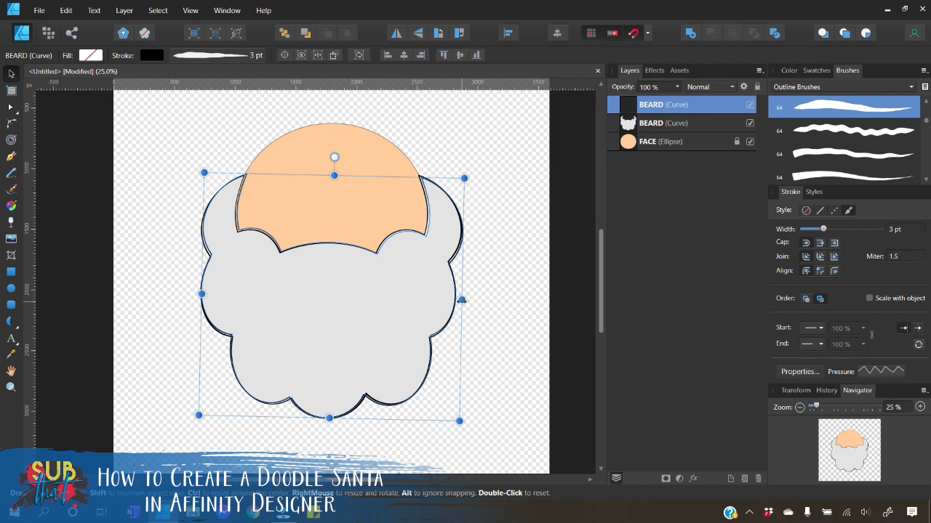
left_click_drag(461, 300, 458, 299)
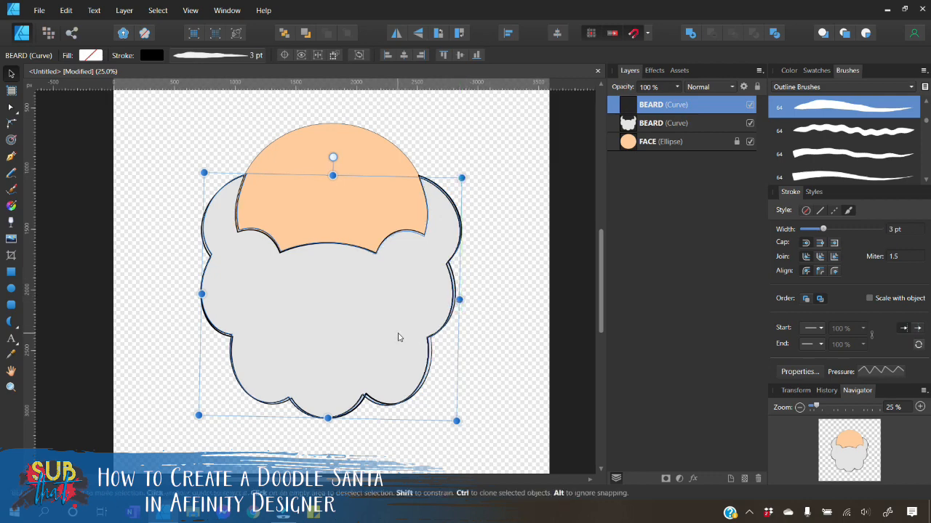
Nudge the unfilled BEARD copy down by three small increments
key("Down")
key("Down")
key("Down")
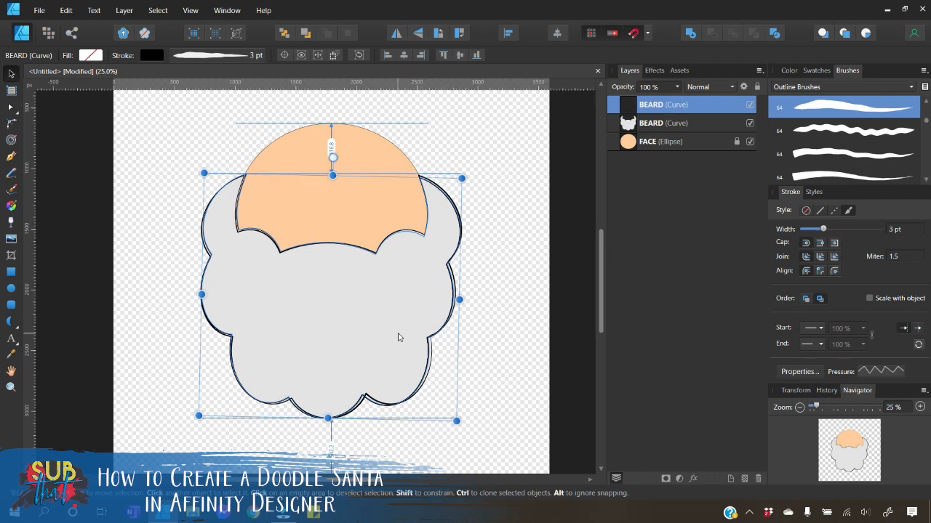
Nudge the unfilled BEARD copy up by three small increments and deselect it
key("Up")
key("Up")
key("Up")
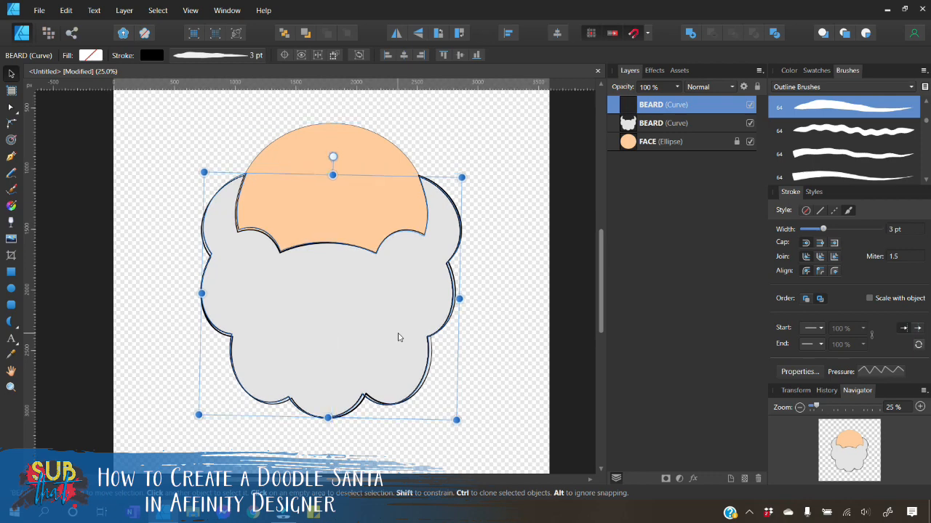
left_click(493, 213)
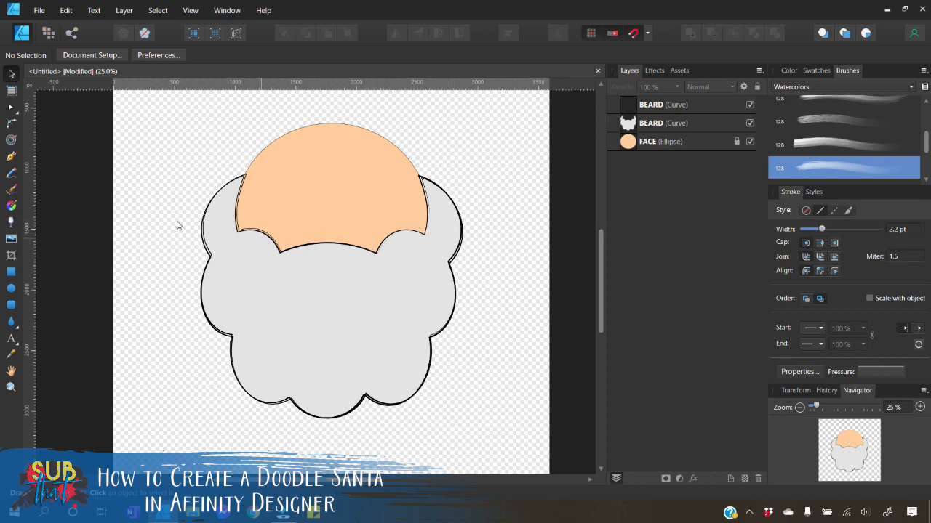
left_click(12, 157)
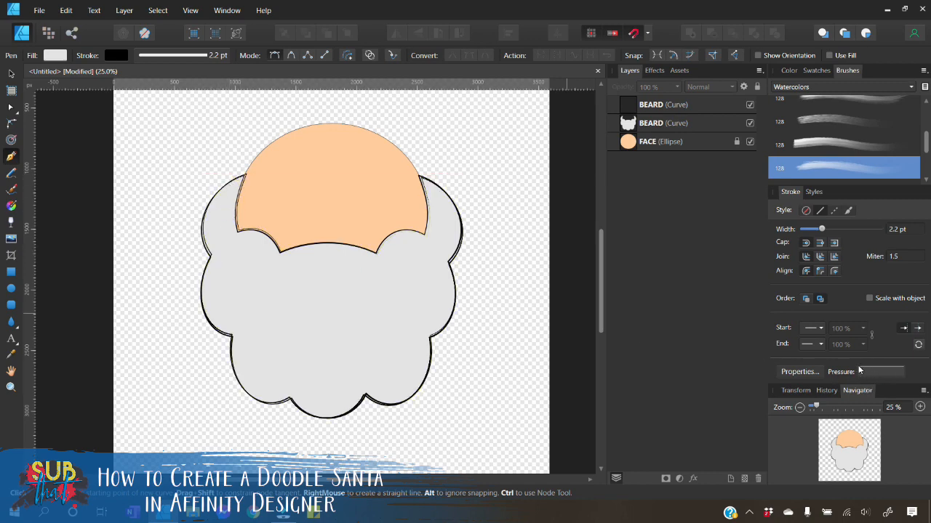
left_click(887, 373)
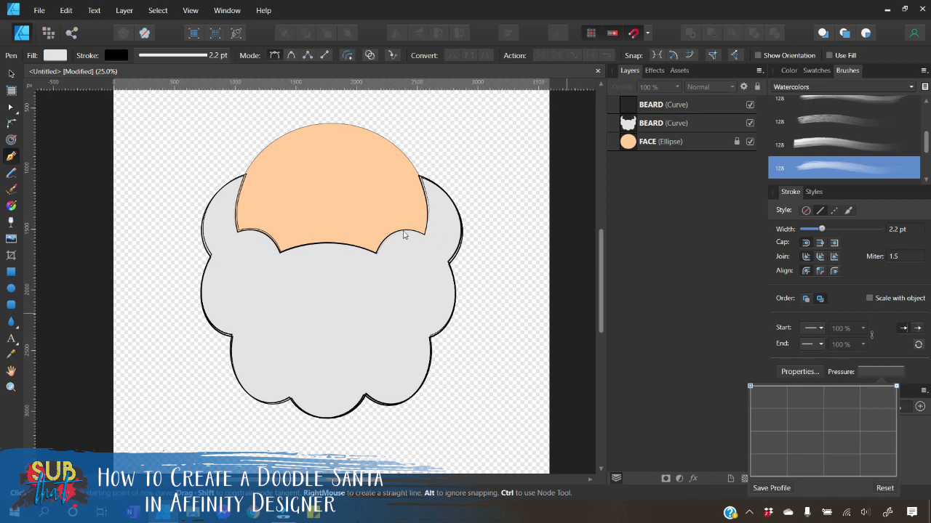
left_click(13, 74)
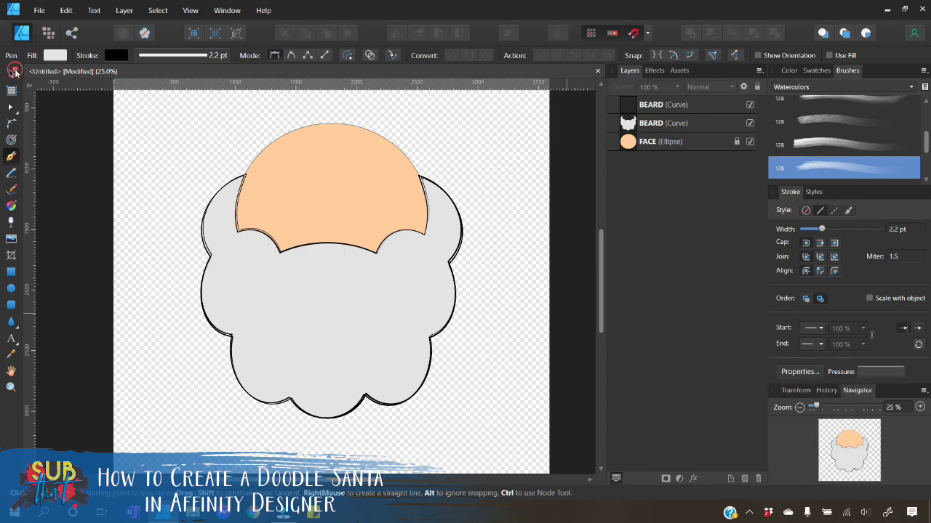
left_click(12, 73)
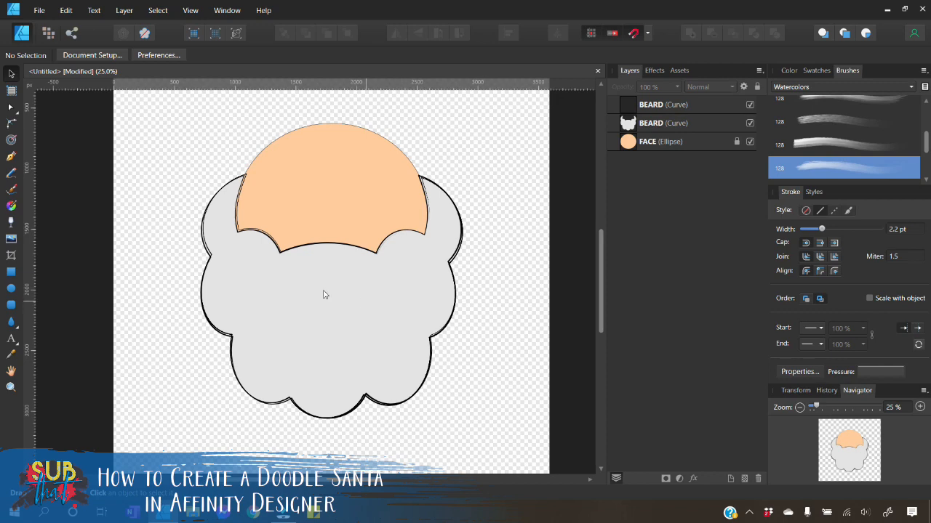
Start an inner contour with the Pen tool, following the beard's two upper-left lobes and bowing each segment outward parallel to the edge
left_click(9, 156)
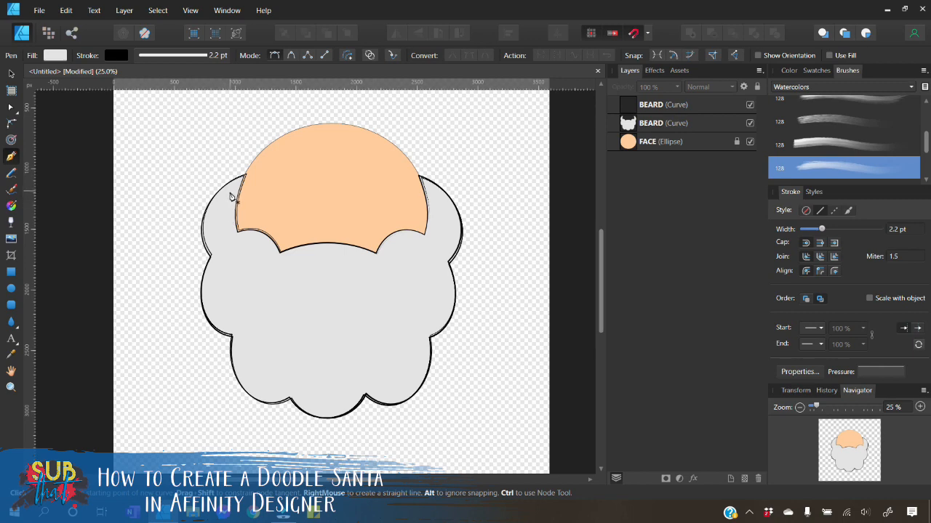
left_click(229, 194)
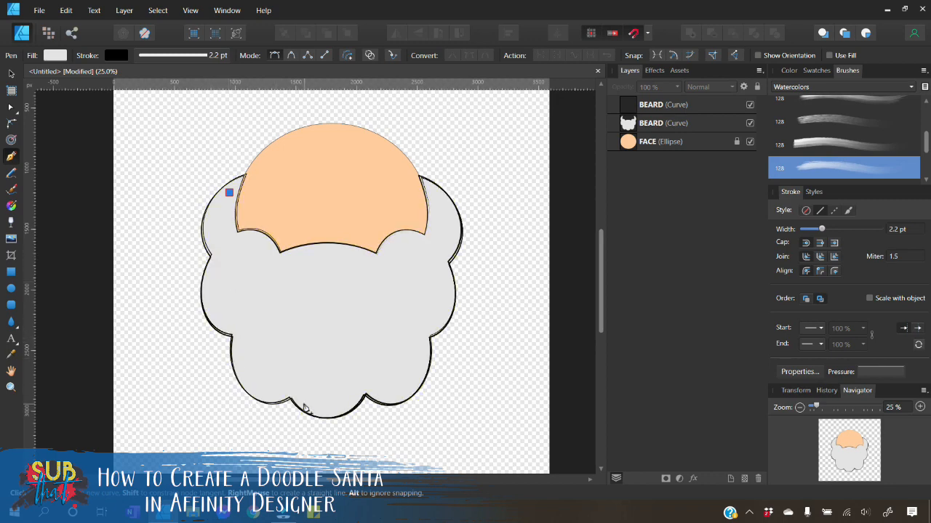
left_click(227, 250)
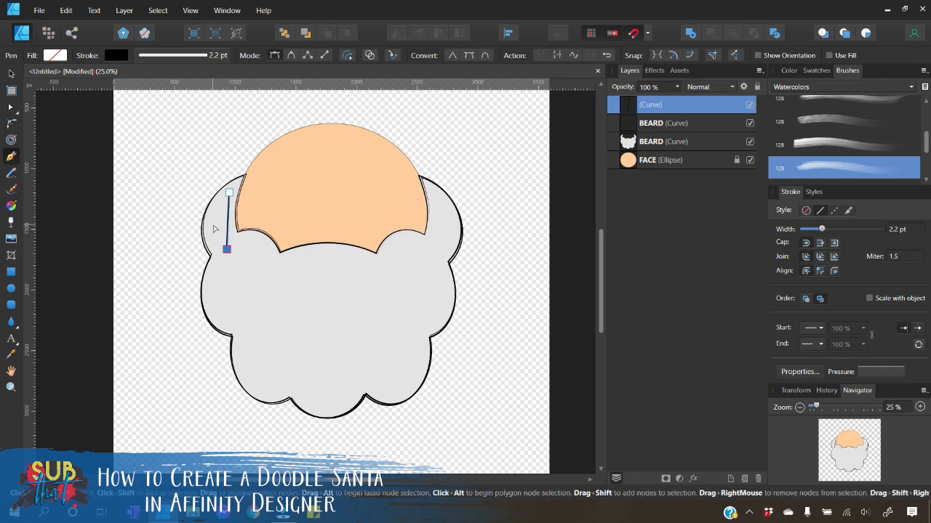
left_click_drag(228, 229, 209, 240)
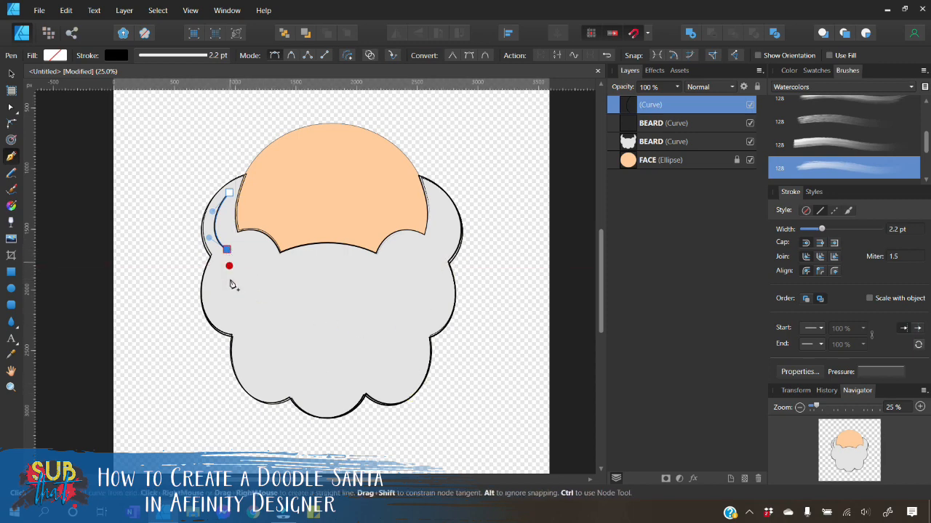
left_click(245, 328)
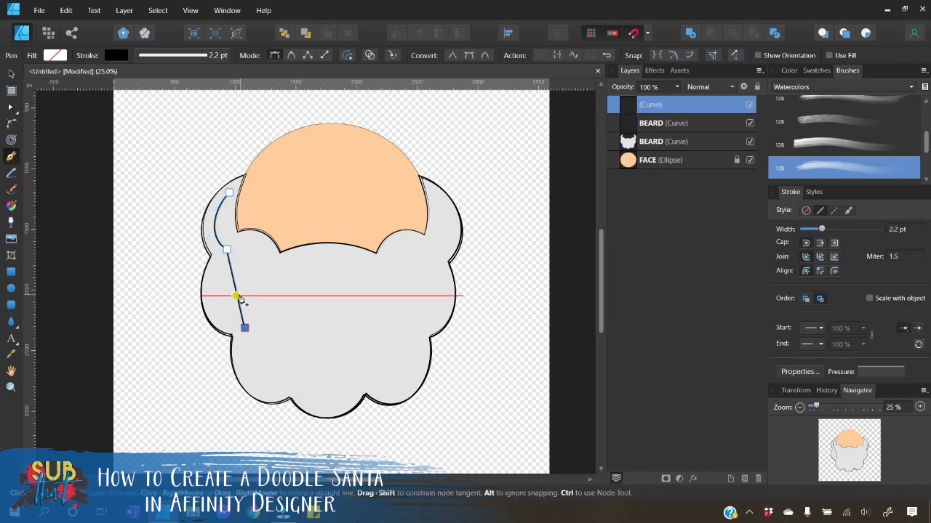
left_click_drag(236, 298, 208, 285)
left_click_drag(208, 325, 212, 322)
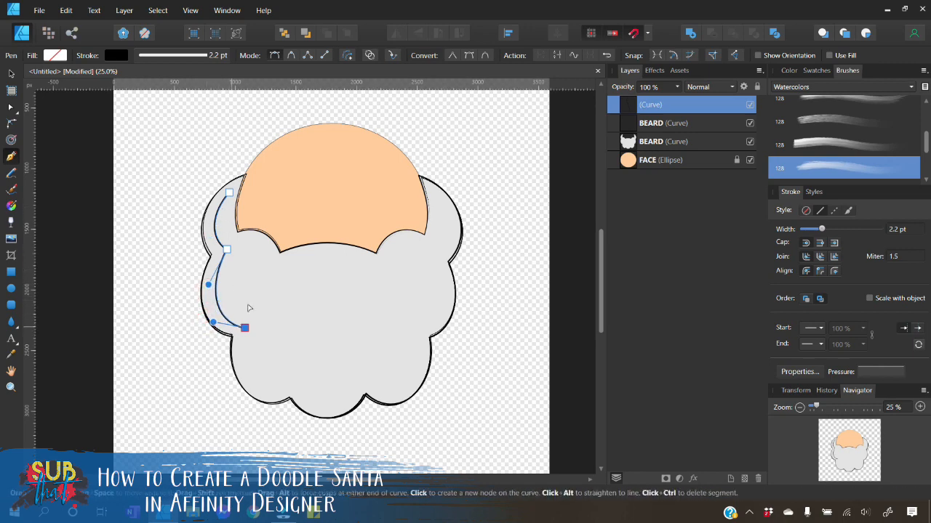
Continue the inner contour around the beard's lower-left and bottom-centre lobes, curving both segments to follow the outline
left_click(296, 375)
left_click_drag(271, 365, 243, 375)
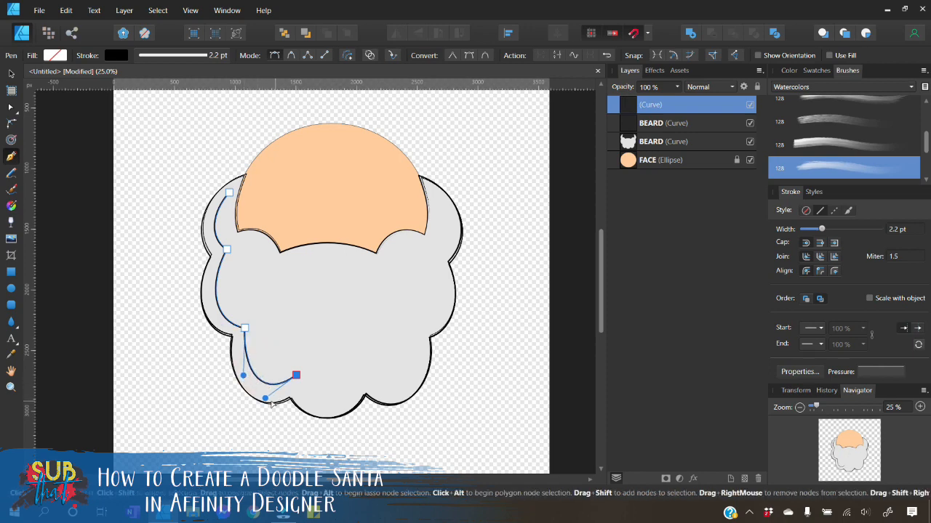
left_click_drag(267, 404, 269, 400)
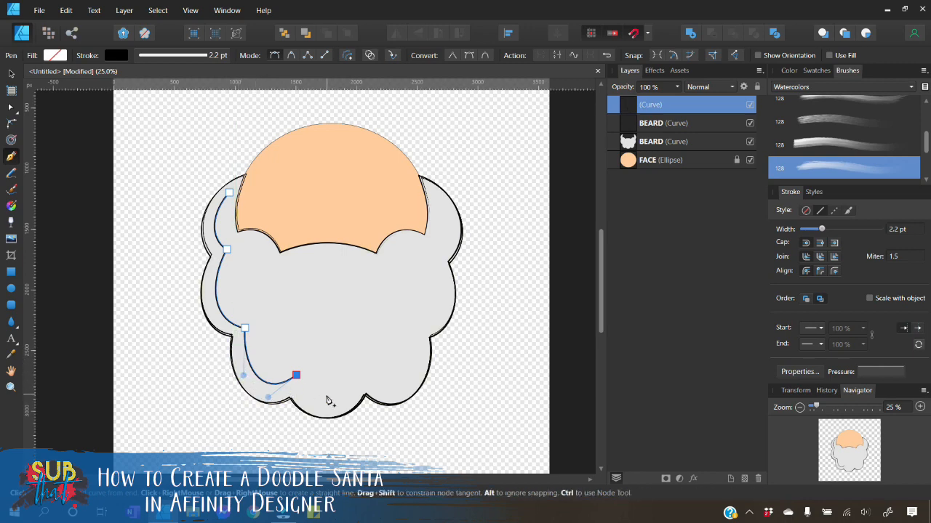
left_click(359, 371)
left_click_drag(332, 374, 361, 376)
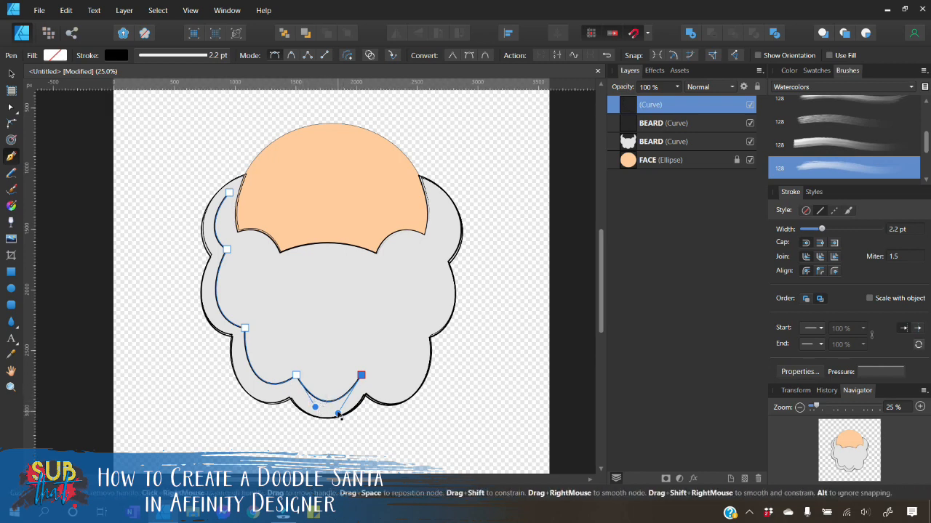
left_click_drag(338, 413, 301, 413)
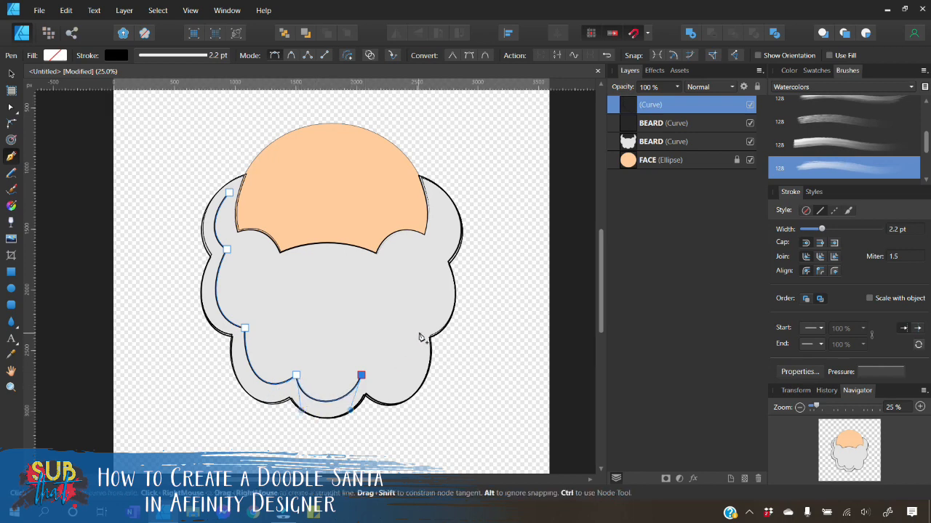
Extend the inner contour up the beard's three right-hand lobes, curve the segments to match the edge, and end the open path beside the face
left_click_drag(418, 329, 431, 370)
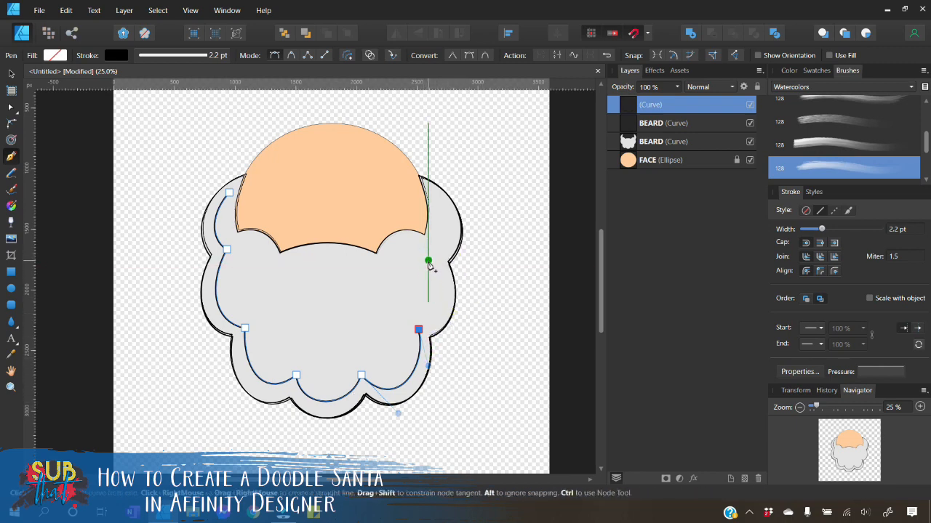
left_click(428, 260)
left_click_drag(422, 294, 458, 283)
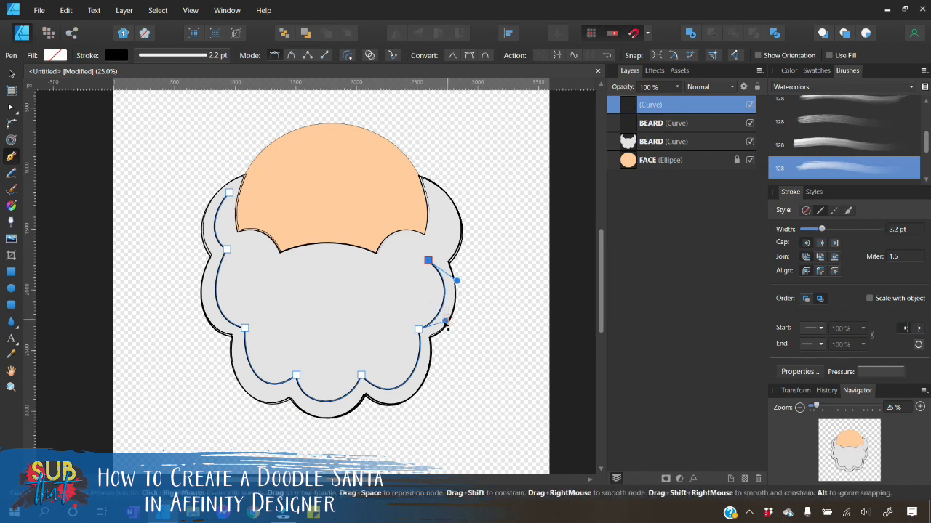
mouse_move(445, 322)
left_mouse_down()
mouse_move(445, 330)
mouse_move(443, 322)
left_mouse_up()
left_click_drag(456, 281, 454, 283)
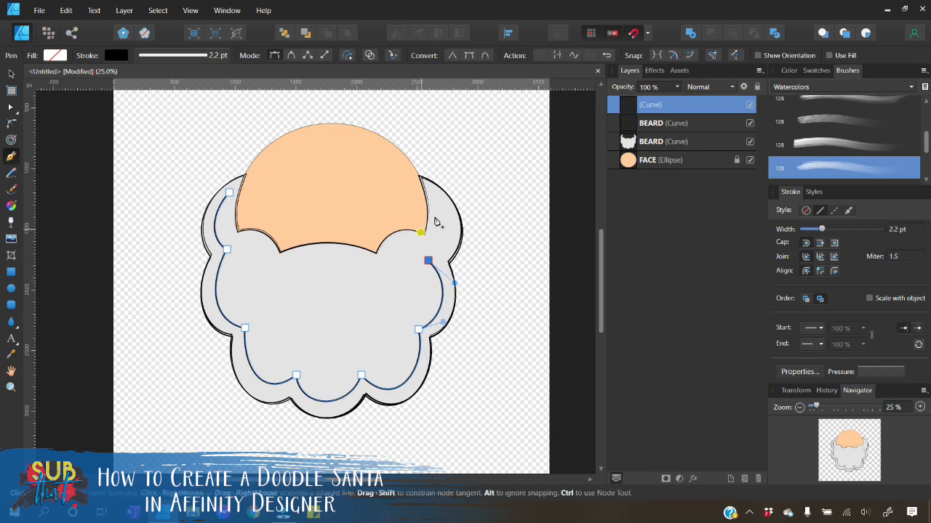
left_click(432, 190)
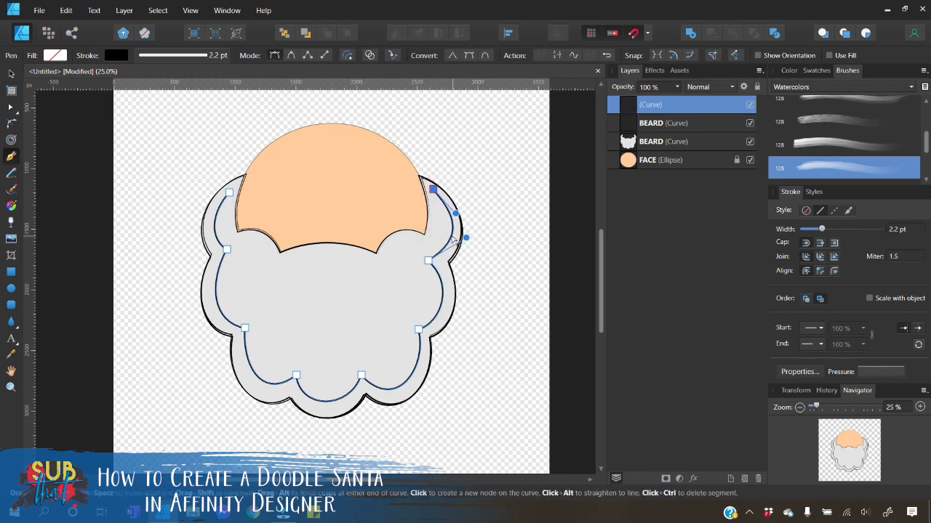
left_click_drag(457, 216, 465, 245)
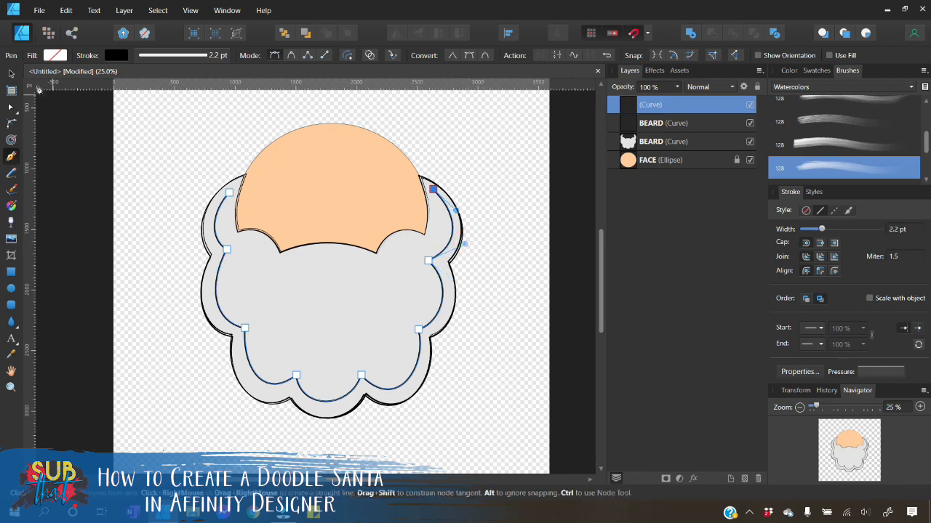
left_click(10, 73)
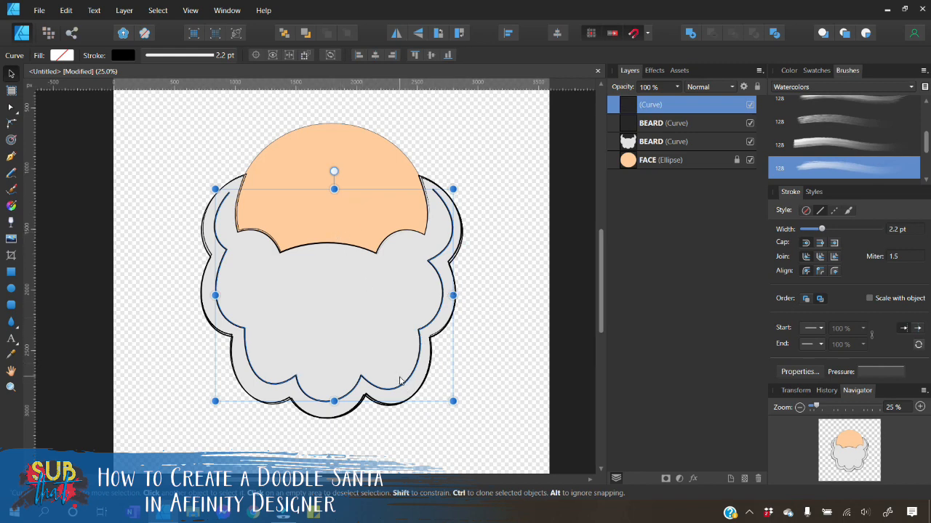
Rename the unfilled BEARD copy's layer as BEARD OUTLINE
left_click(647, 142)
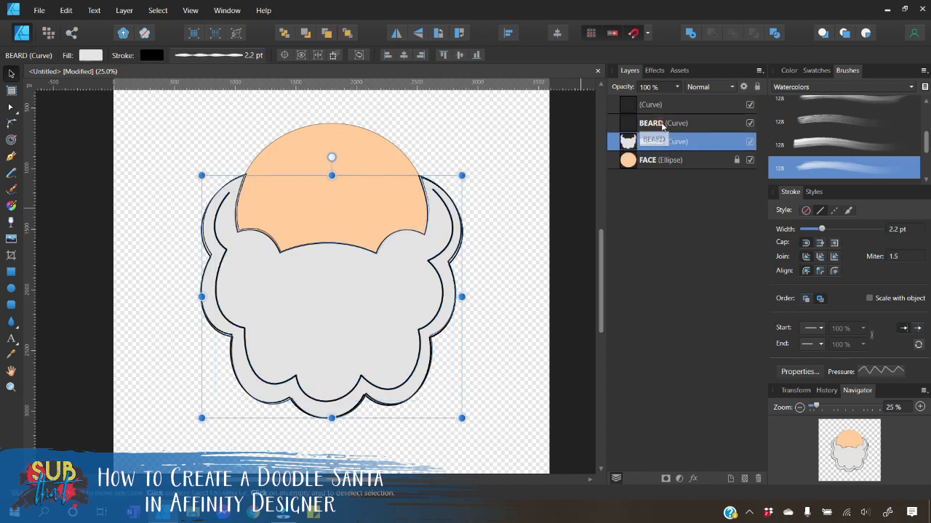
left_click(663, 125)
left_click(665, 124)
left_click(668, 124)
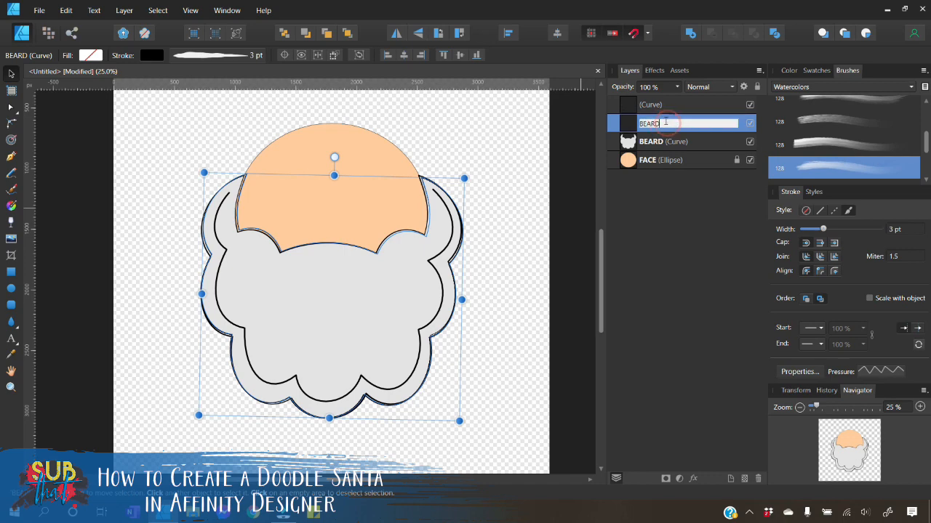
type("OUTLIE")
key("Return")
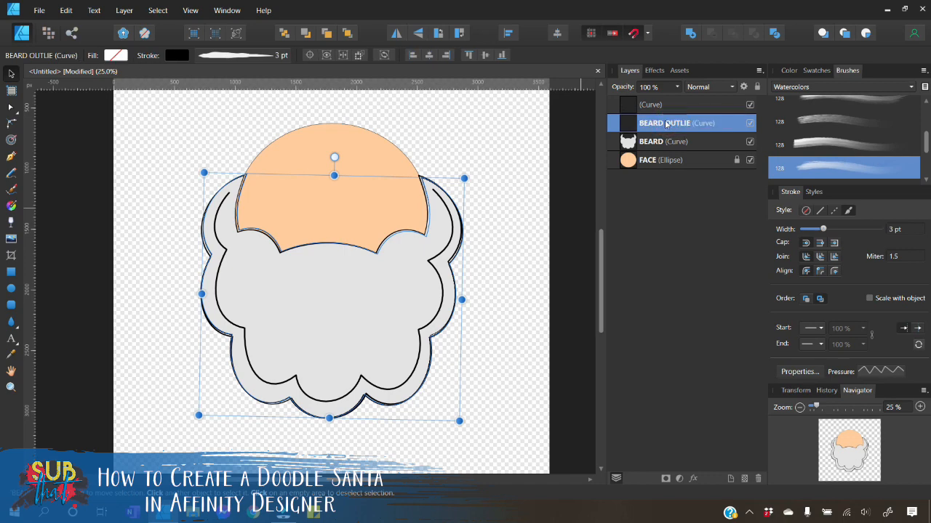
left_click(668, 123)
left_click(689, 122)
key("BackSpace")
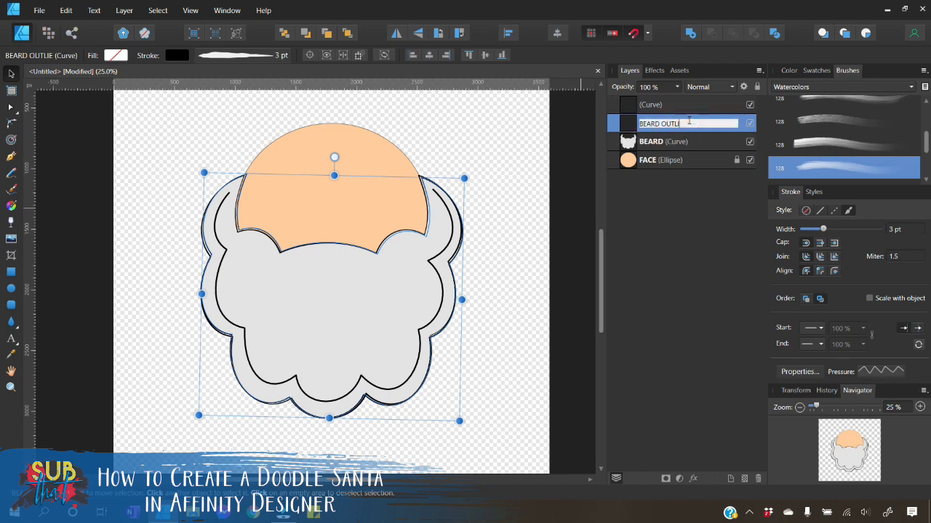
key("Return")
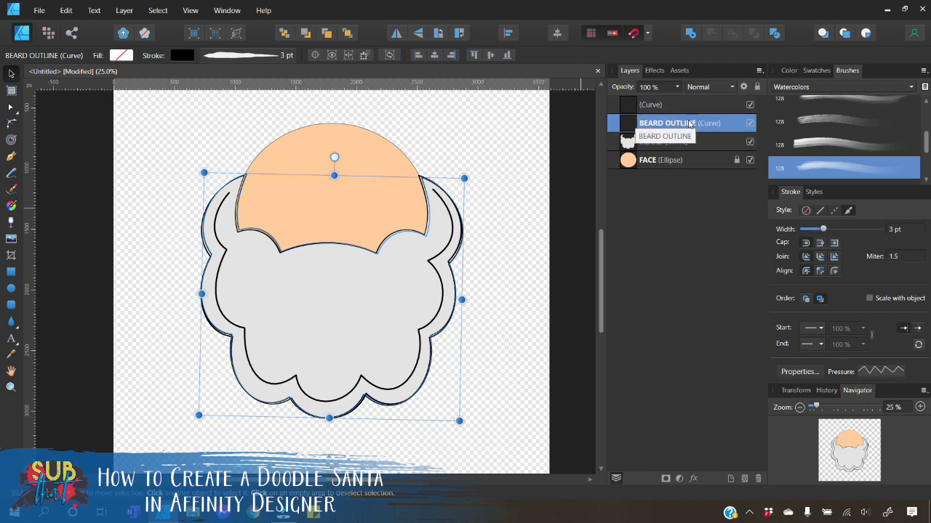
Lighten the filled BEARD shape's fill to a very pale grey with a lightness of 94
left_click(686, 142)
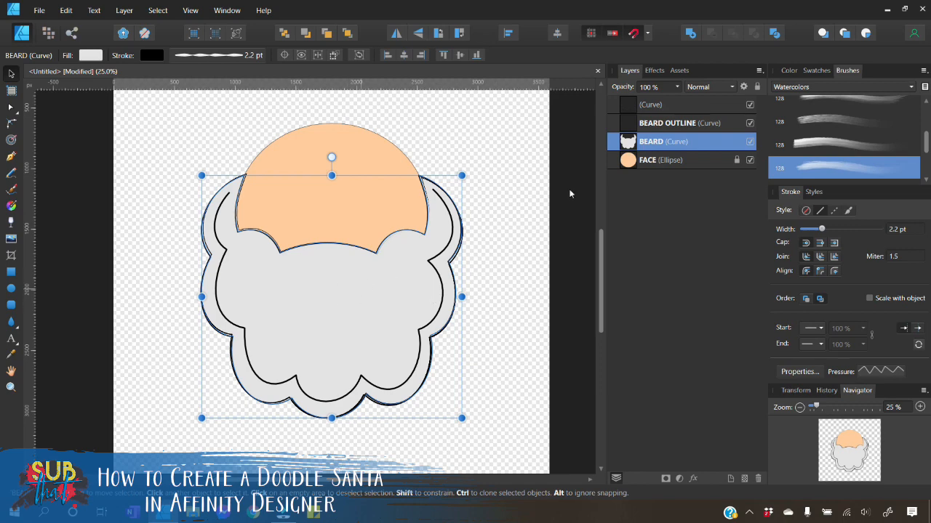
left_click(786, 71)
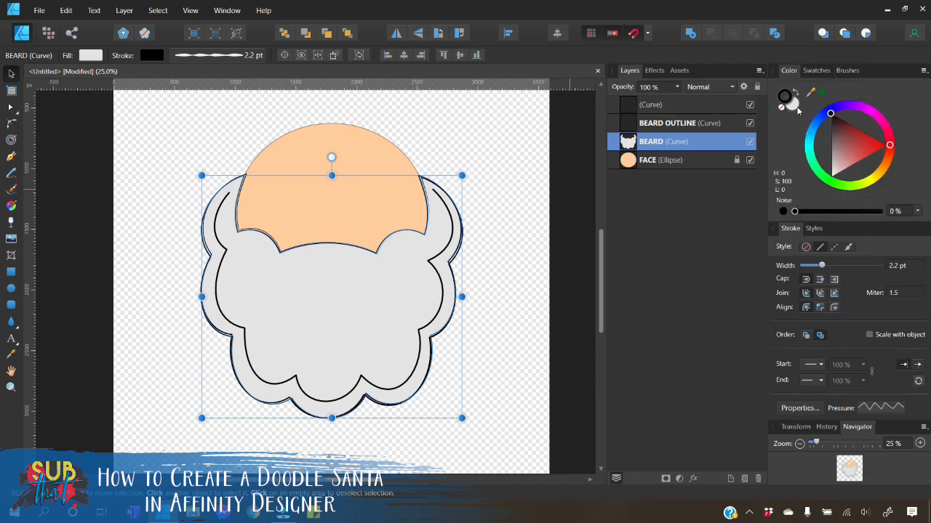
left_click(794, 105)
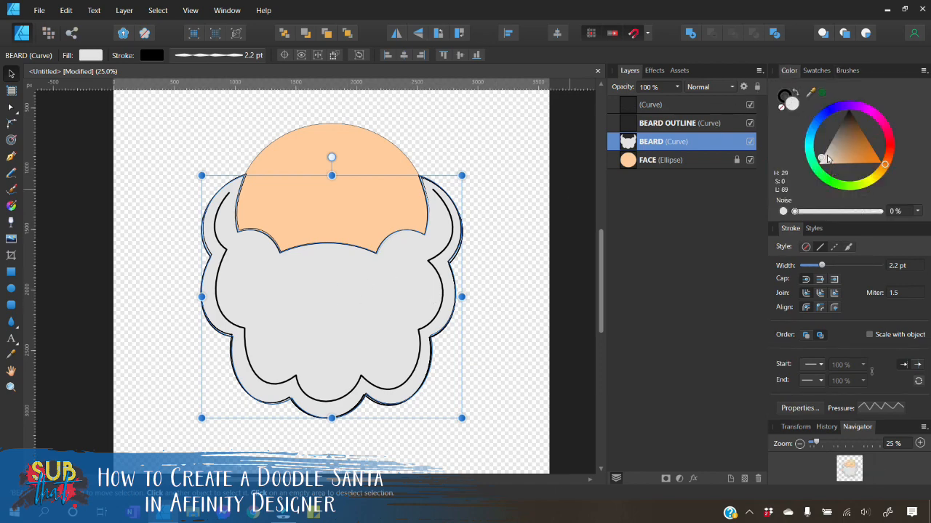
left_click_drag(826, 158, 819, 162)
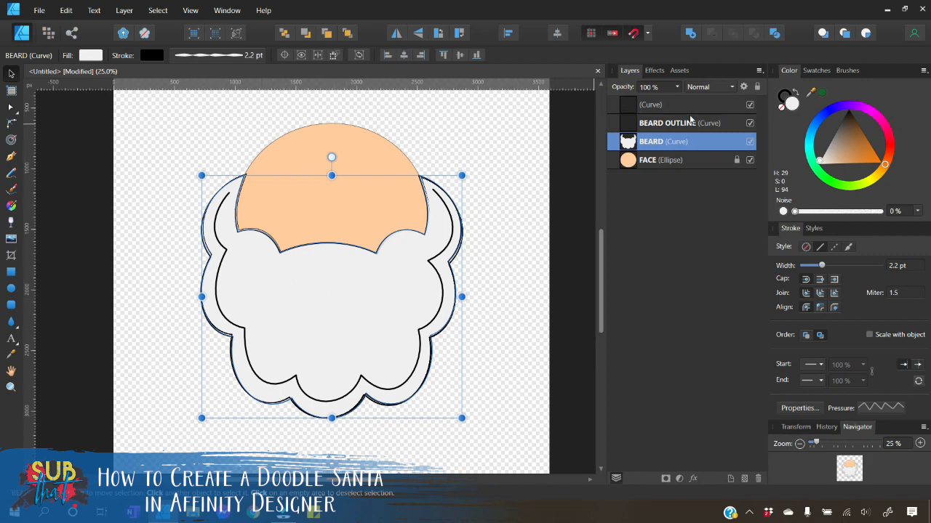
Recolour the inner contour curve's stroke with a light grey from the Grays palette
left_click(673, 107)
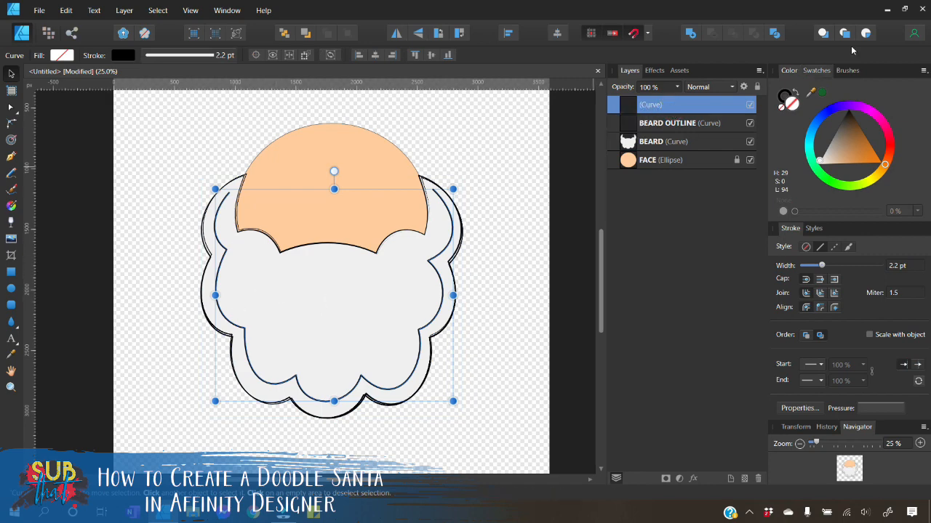
left_click(788, 95)
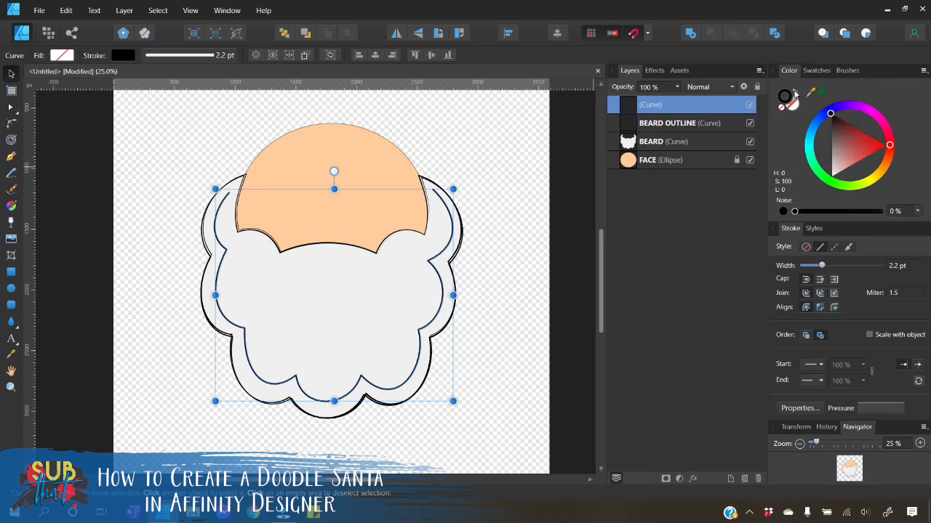
left_click(818, 70)
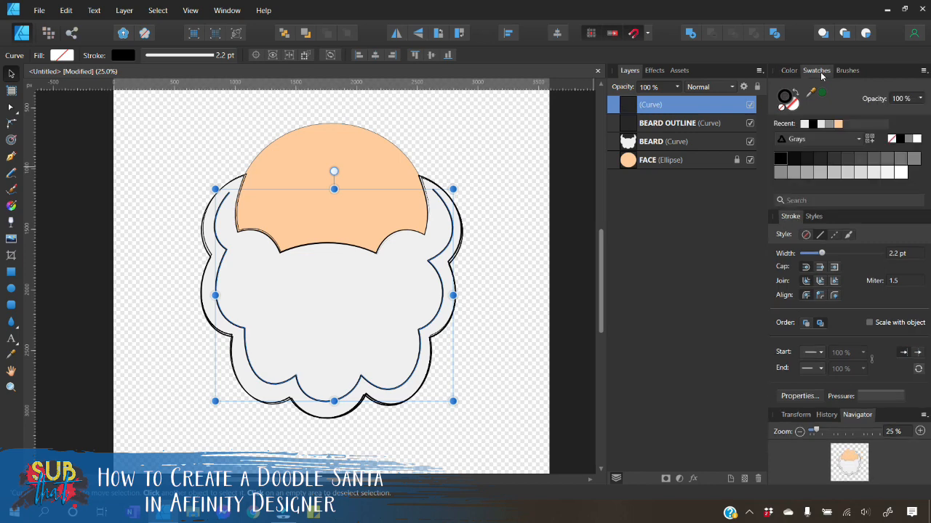
left_click(849, 174)
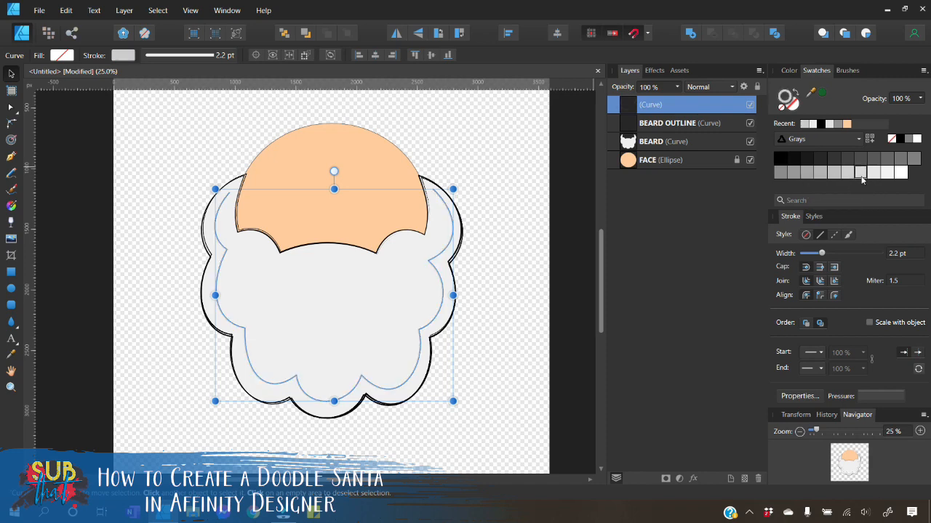
Try two different Watercolors brushes as the stroke of the beard's light grey inner contour curve and check the result deselected
left_click(860, 172)
left_click(848, 71)
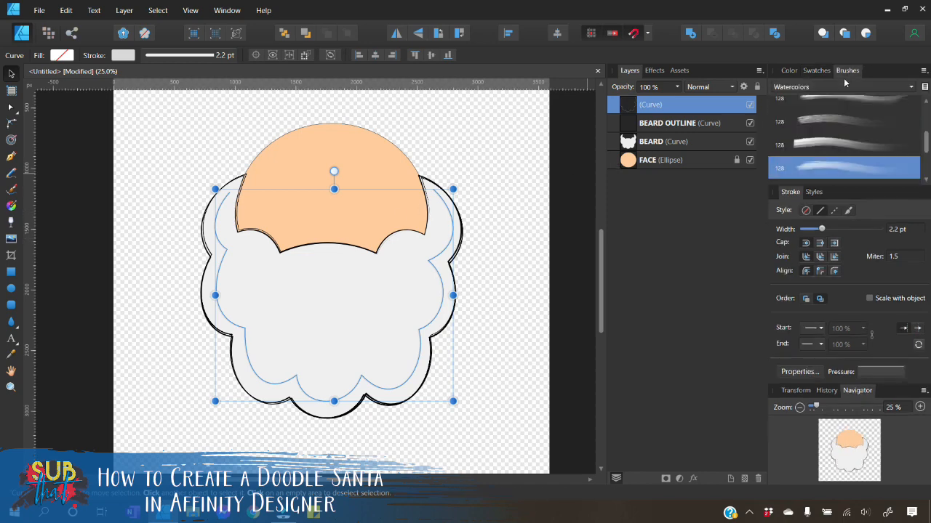
left_click(832, 88)
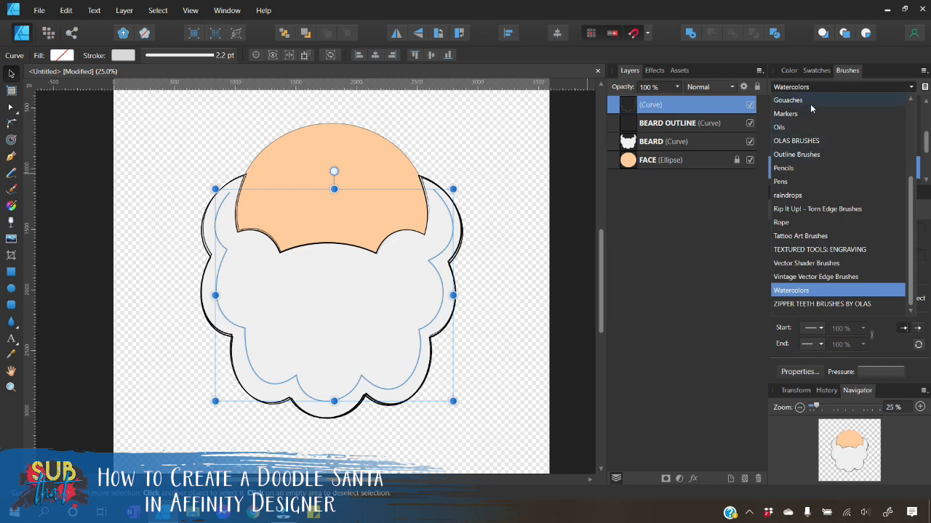
left_click(798, 291)
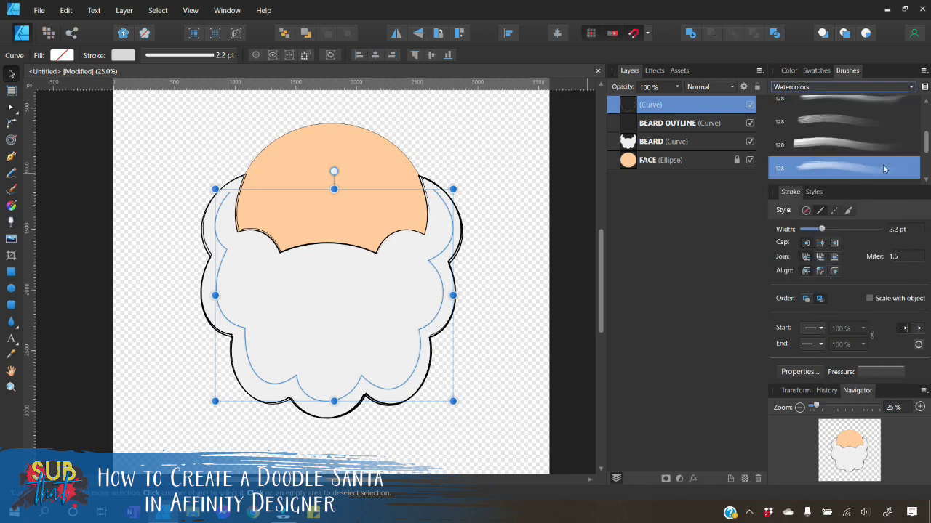
left_click(855, 122)
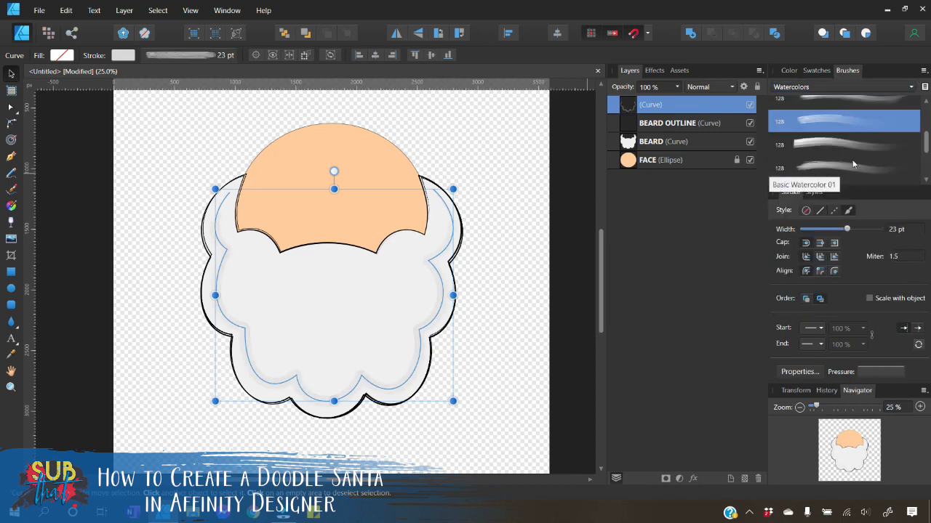
scroll(854, 164, "up", 1)
left_click(868, 133)
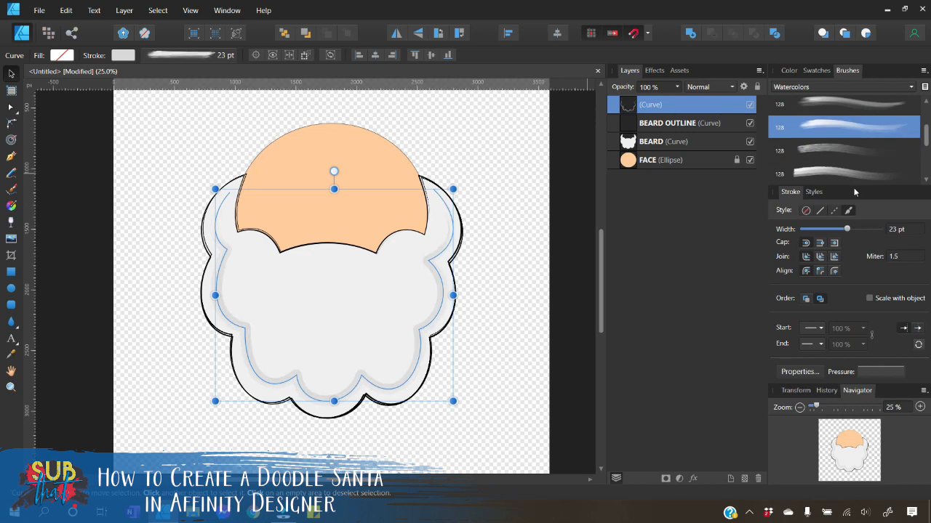
left_click(494, 246)
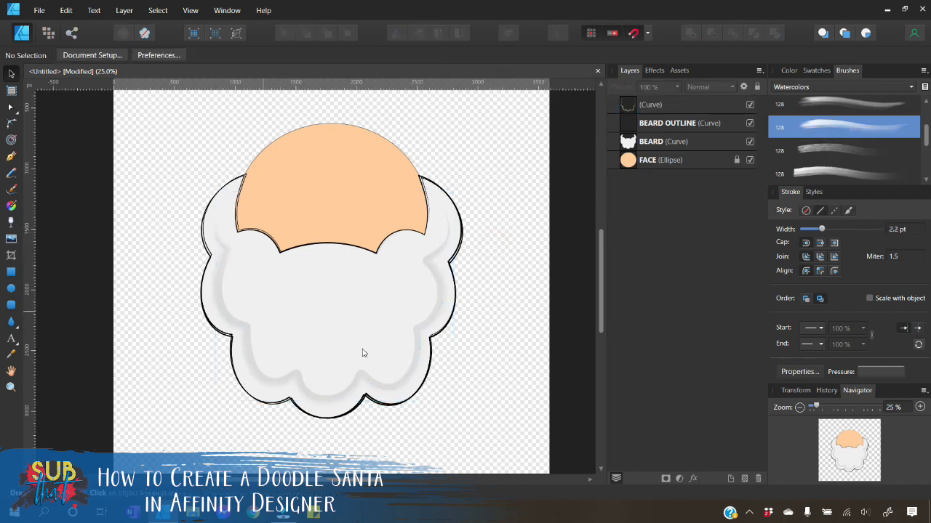
Test further brushes from the start of the Watercolors category on the beard's inner contour curve
left_click(429, 325)
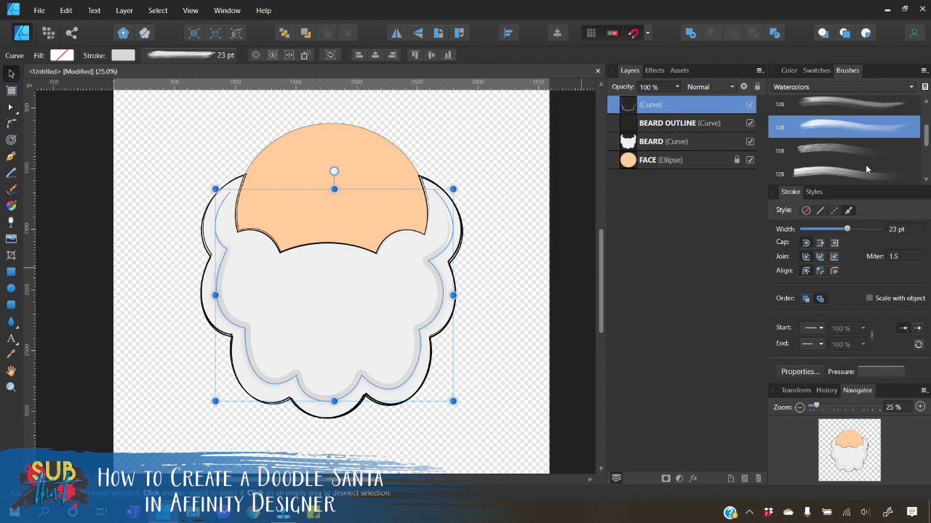
scroll(865, 164, "up", 2)
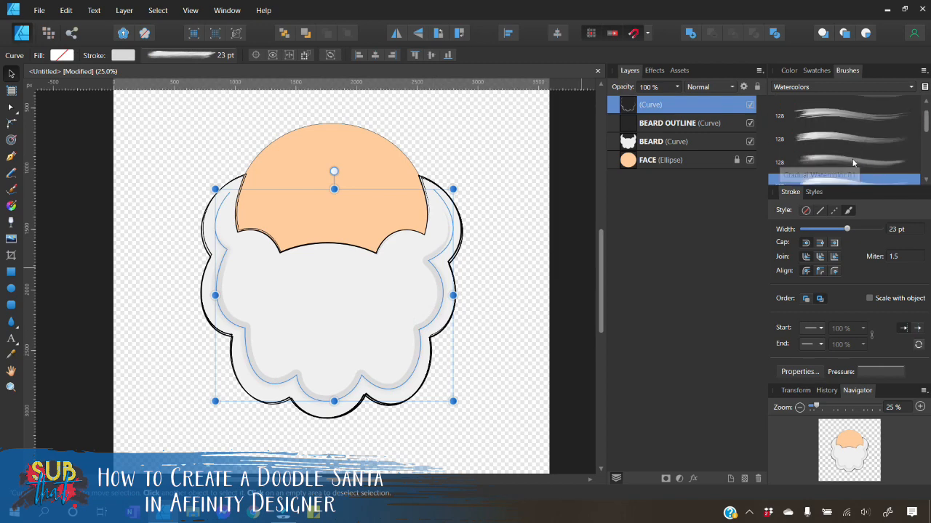
left_click(855, 161)
left_click(505, 269)
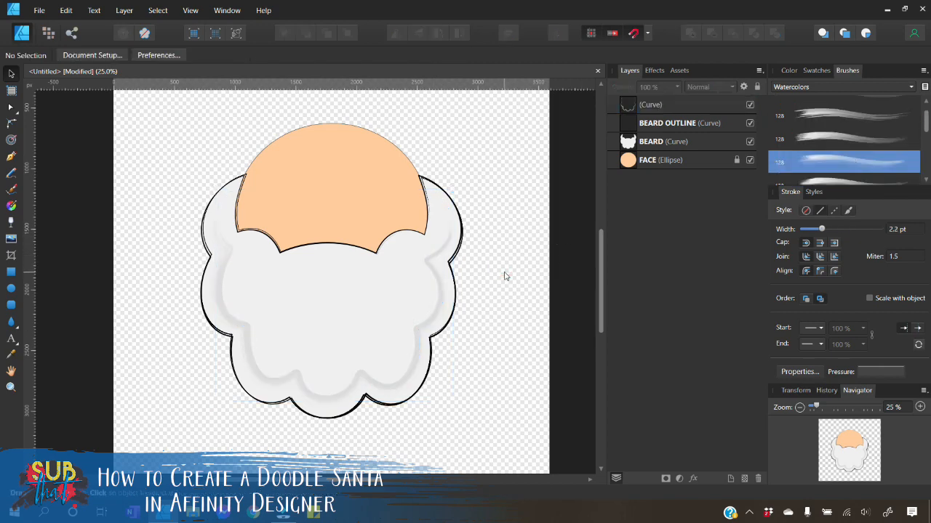
left_click(433, 310)
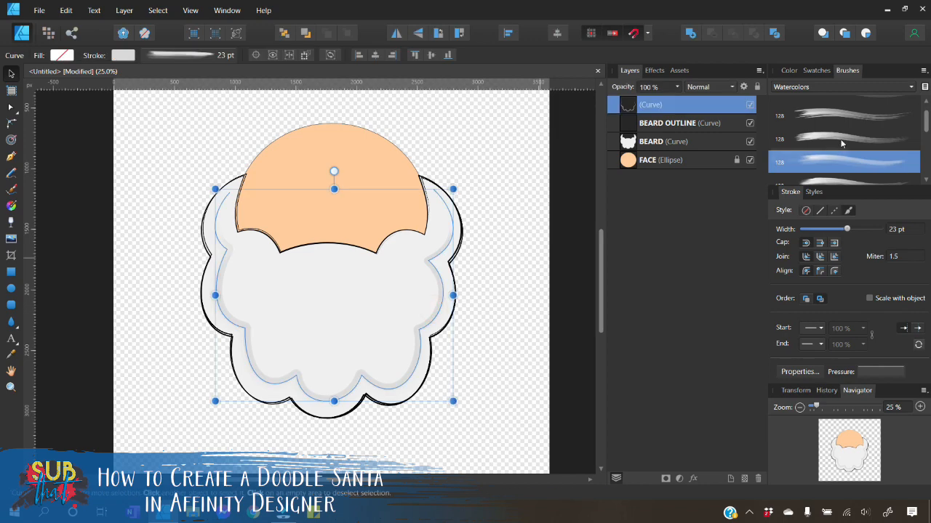
scroll(840, 136, "down", 1)
left_click(855, 116)
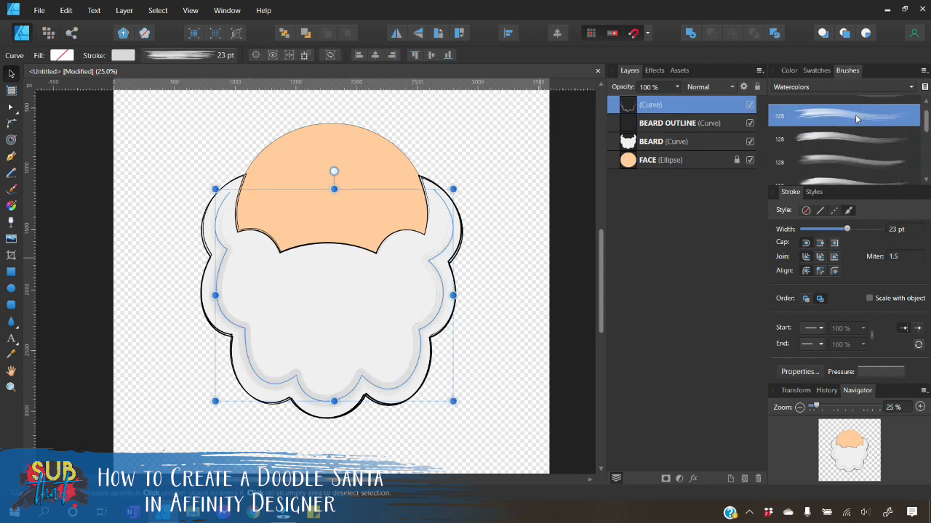
scroll(865, 142, "up", 1)
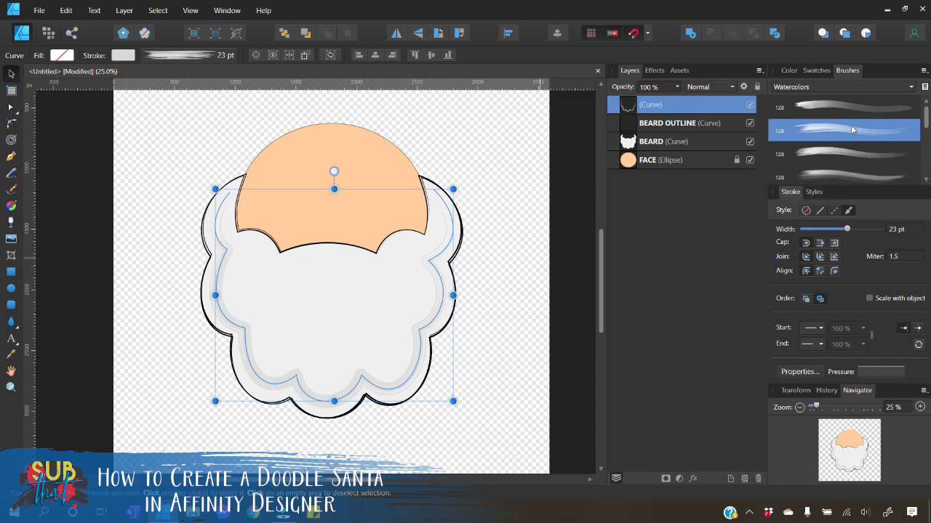
left_click(863, 112)
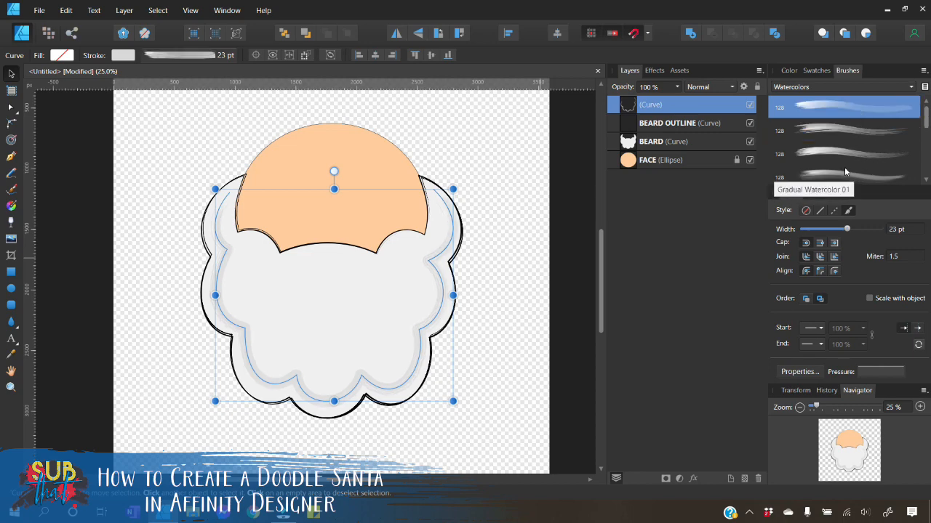
Apply a tapered brush from near the end of the Watercolors category to the inner contour curve and set its stroke width to 26 pt
scroll(846, 163, "down", 3)
scroll(850, 164, "down", 2)
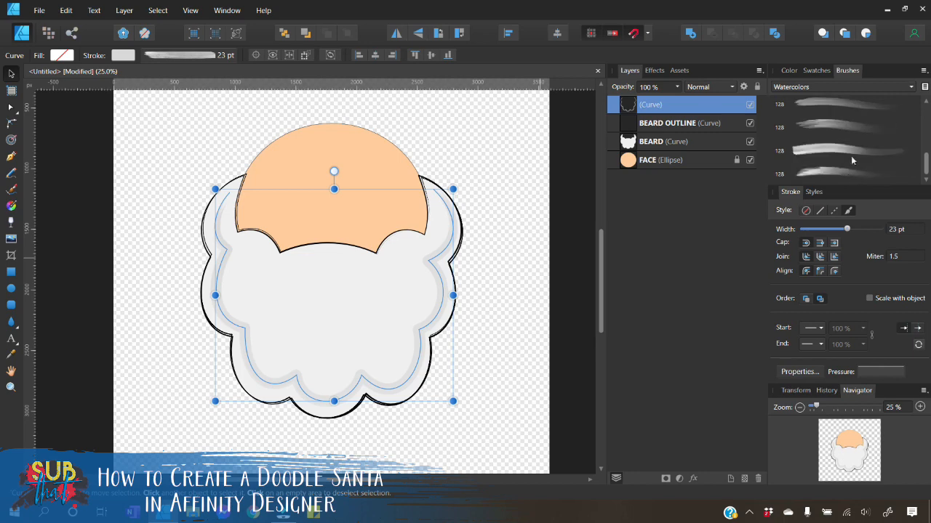
left_click(862, 127)
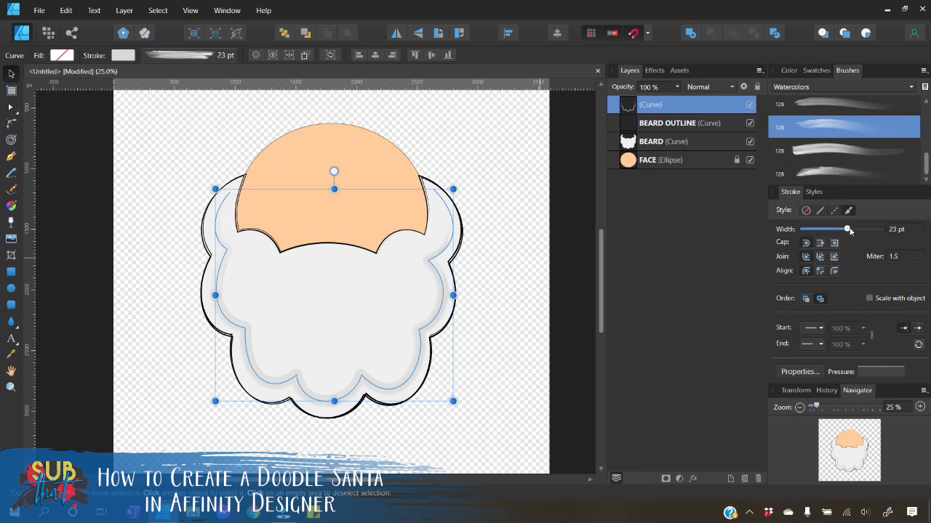
left_click_drag(849, 229, 851, 231)
Recolour the inner contour's stroke one shade lighter with a very light grey from the Grays palette
left_click(817, 70)
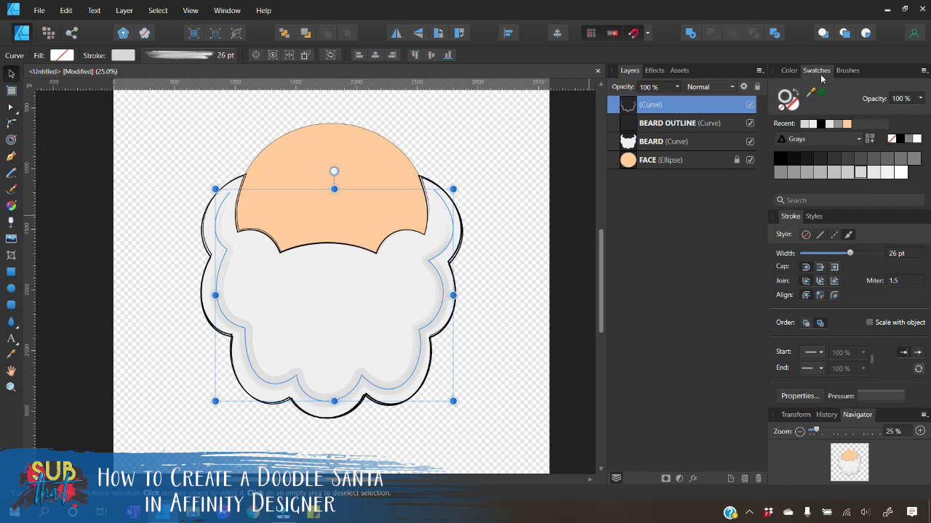
left_click(876, 178)
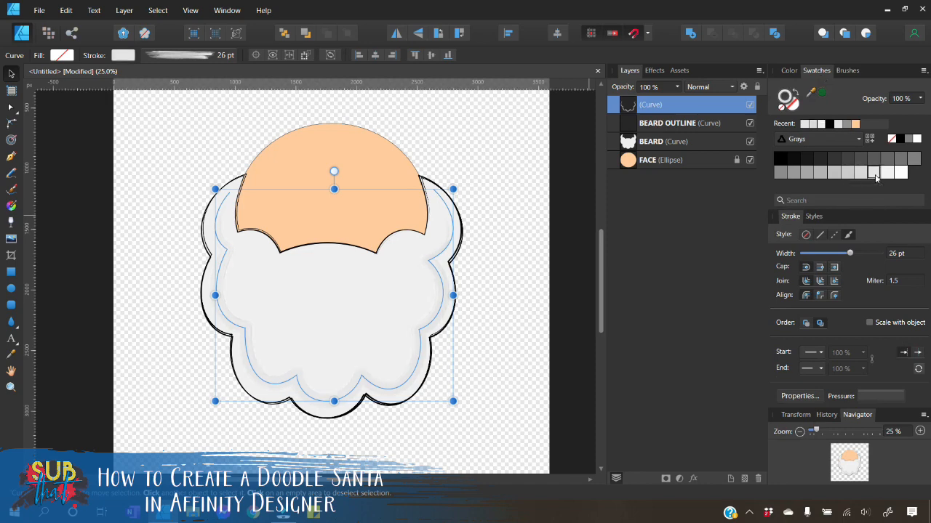
left_click(496, 287)
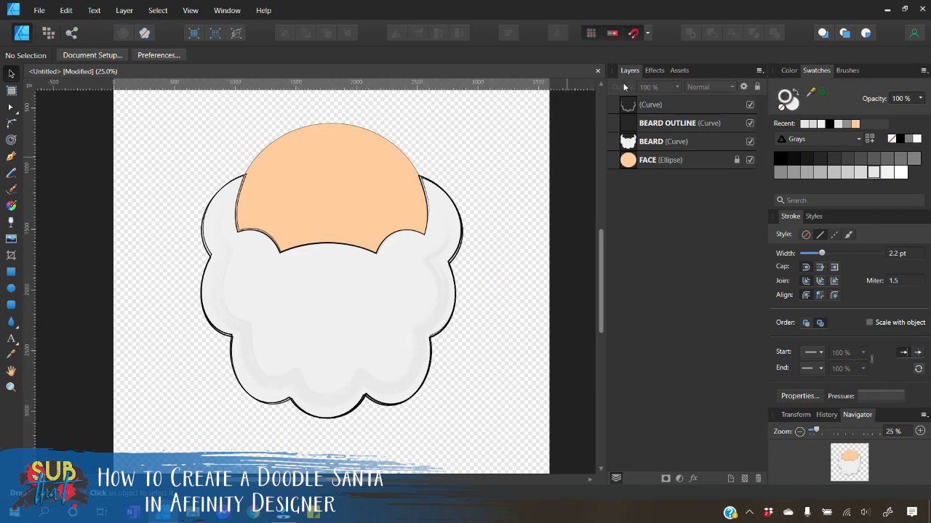
Change the BEARD shape's fill to the palest grey next to white in the Grays palette, after trying white
left_click(679, 143)
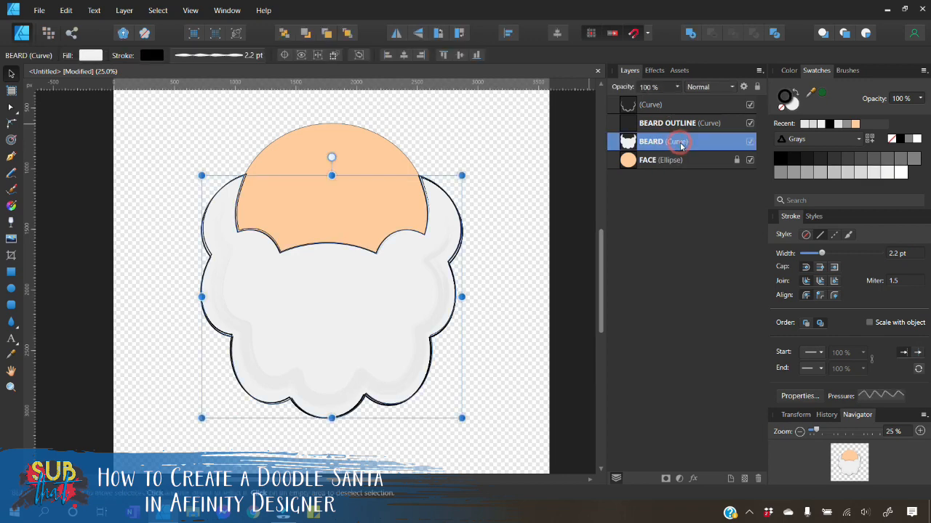
left_click(901, 175)
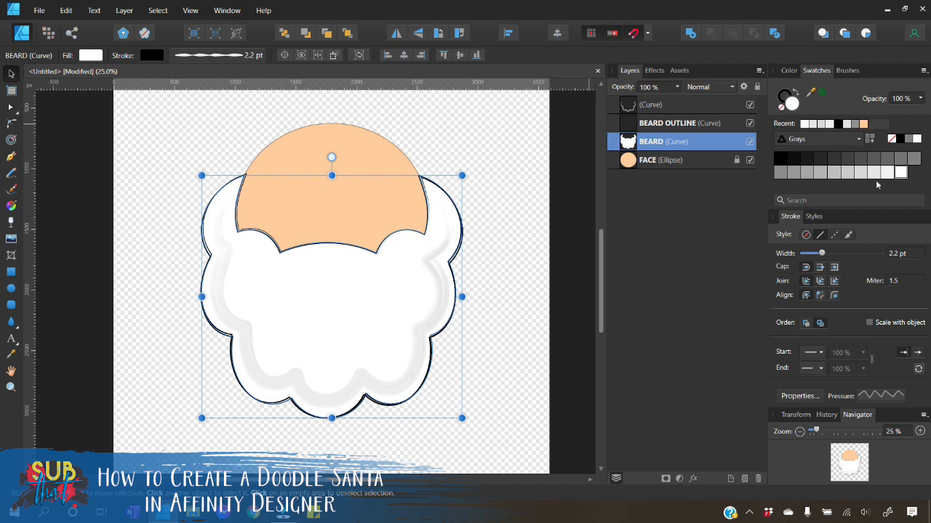
left_click(887, 177)
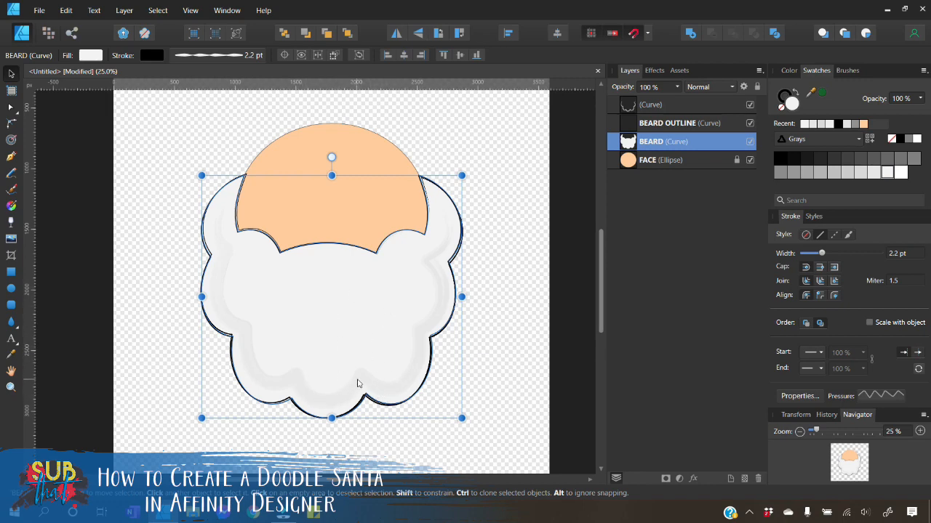
left_click(500, 269)
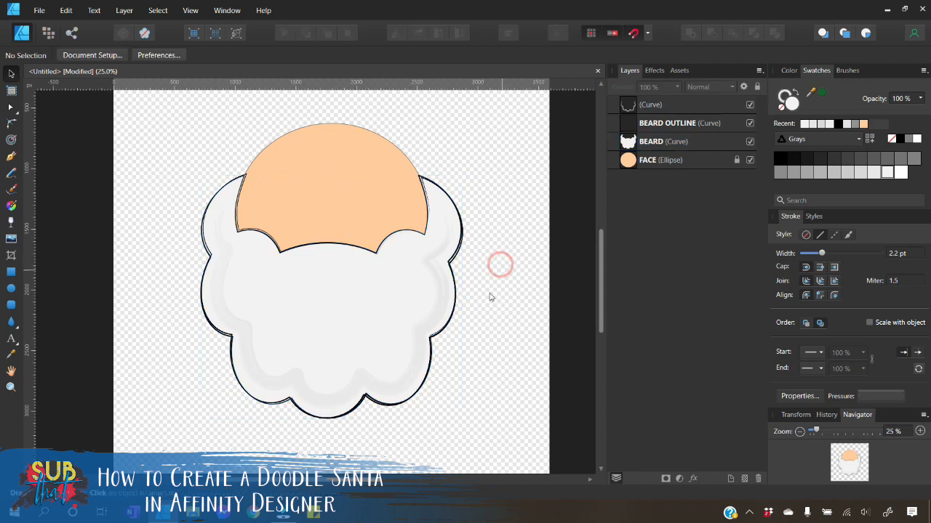
Narrow the inner contour curve slightly from its right side so it sits more evenly inside the beard, and deselect it
left_click(389, 385)
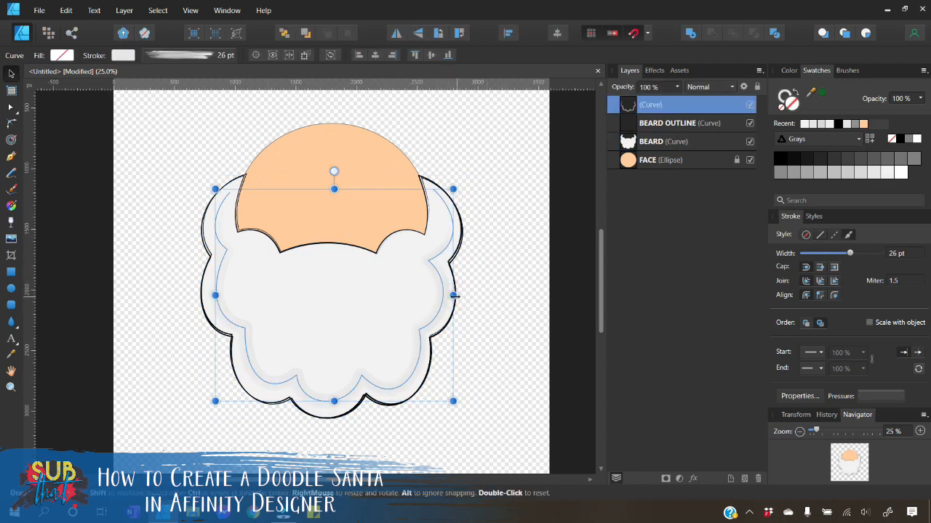
left_click_drag(453, 295, 451, 296)
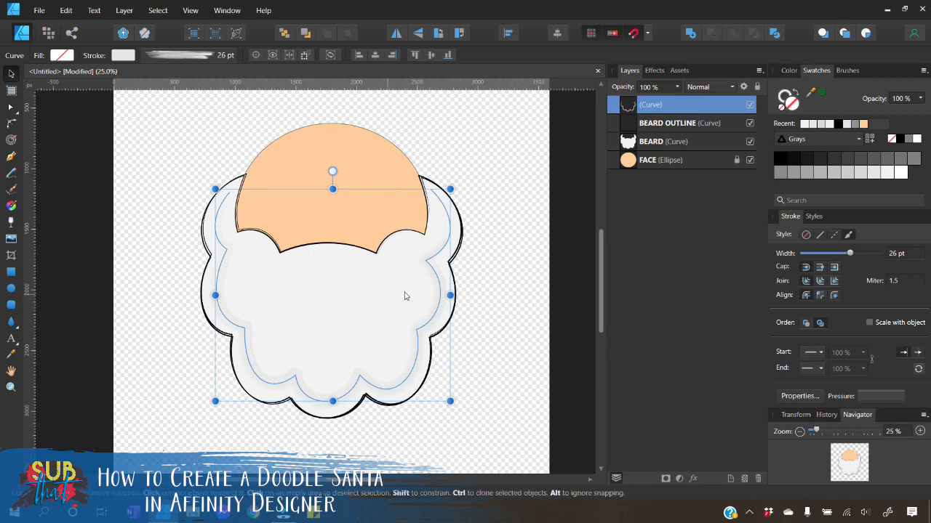
left_click(503, 297)
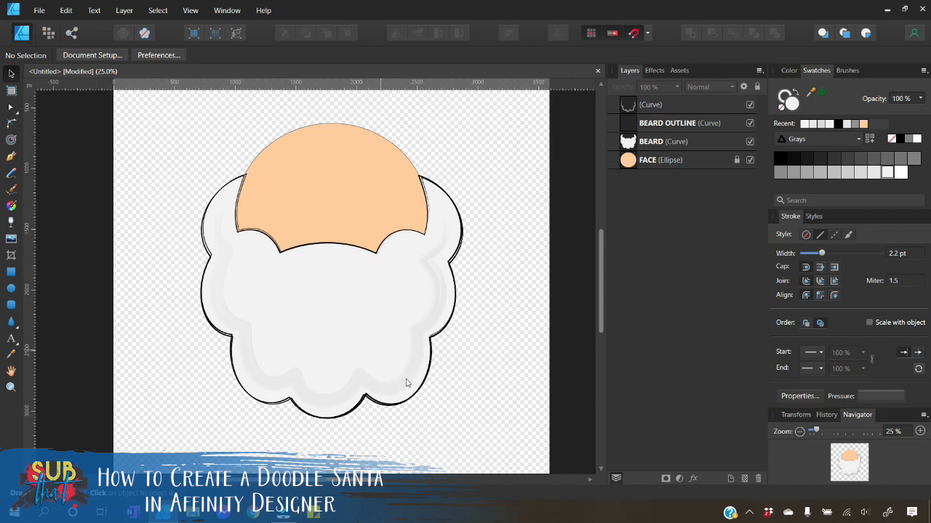
left_click(165, 146)
Set up the Pen tool with no fill and a black stroke, checking the stroke's pressure profile
left_click(11, 157)
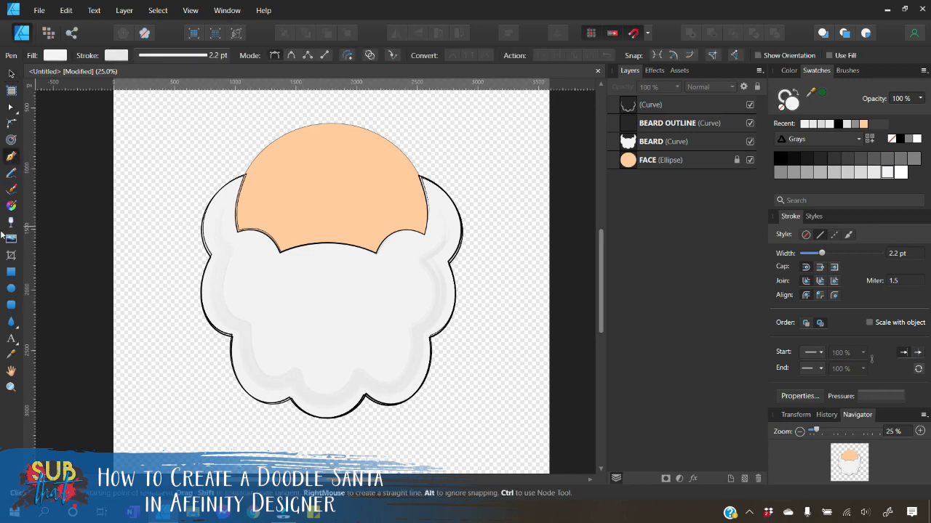
left_click(790, 71)
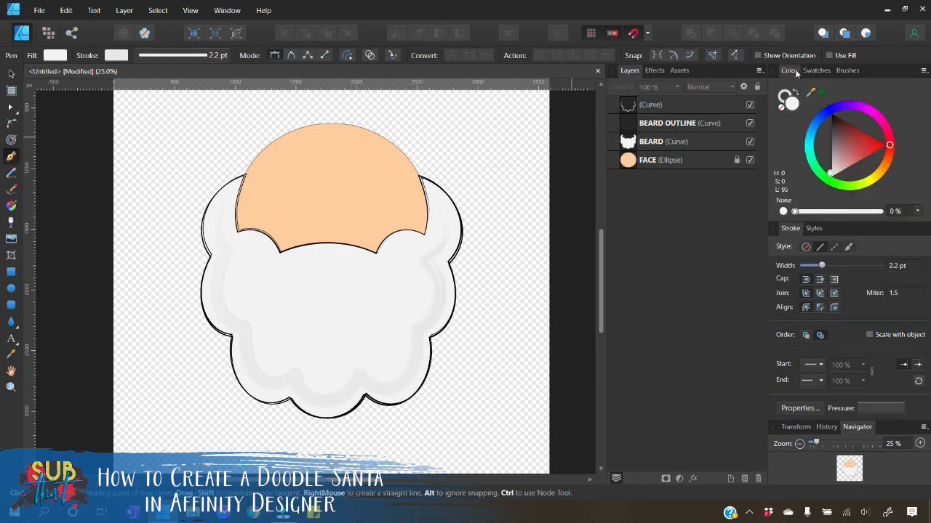
left_click(782, 107)
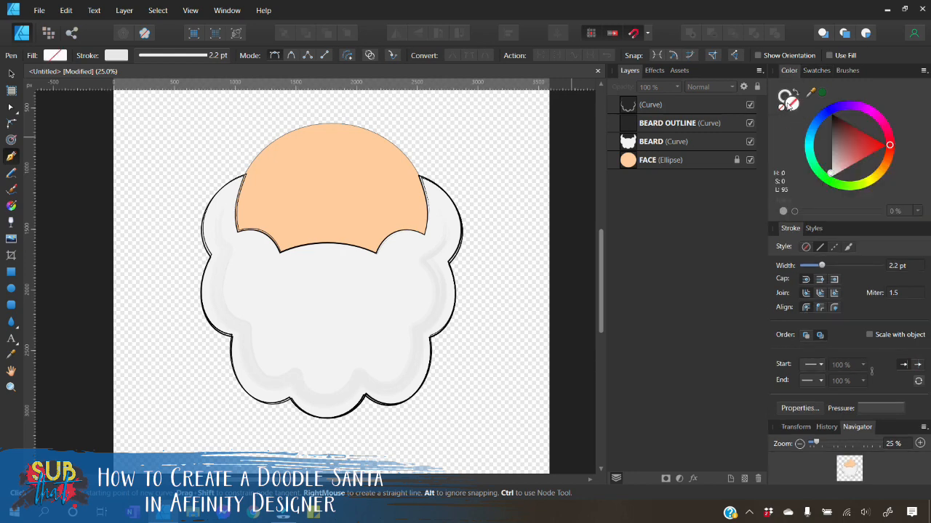
left_click(782, 99)
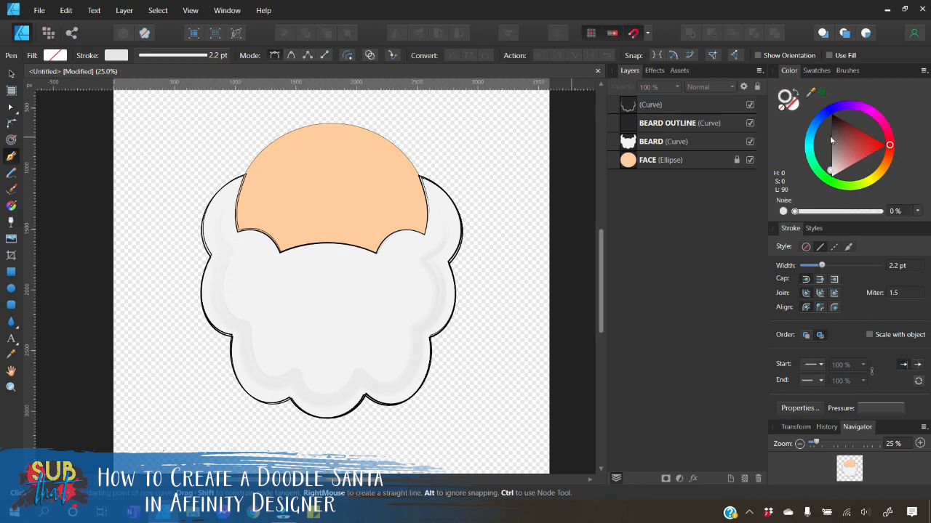
left_click_drag(840, 135, 819, 107)
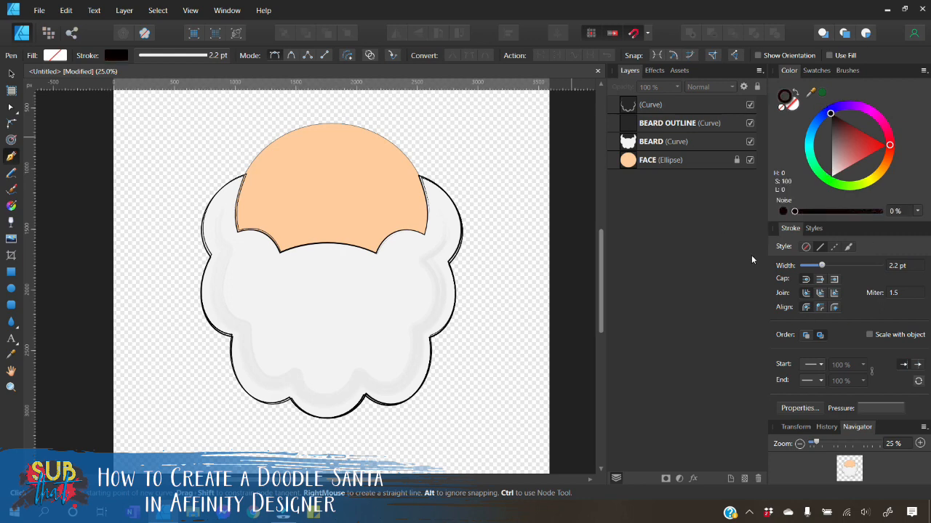
left_click(881, 411)
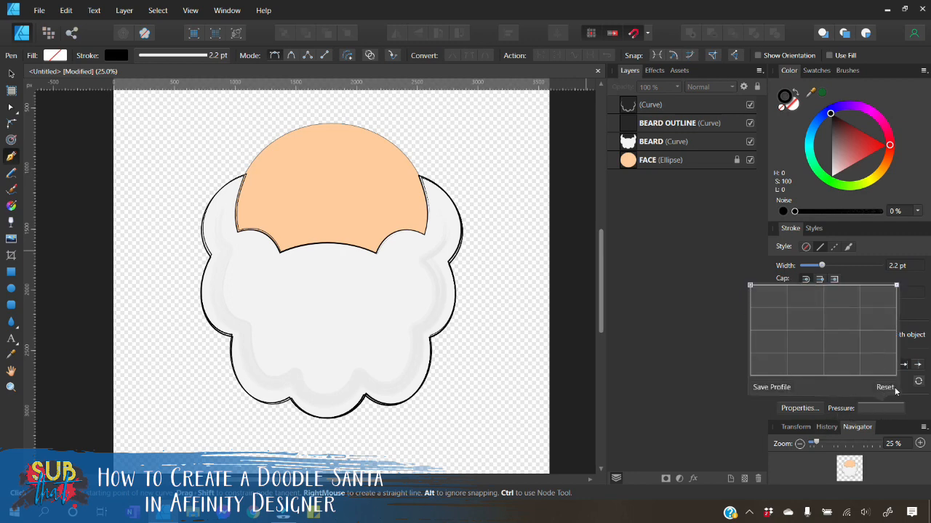
left_click(918, 408)
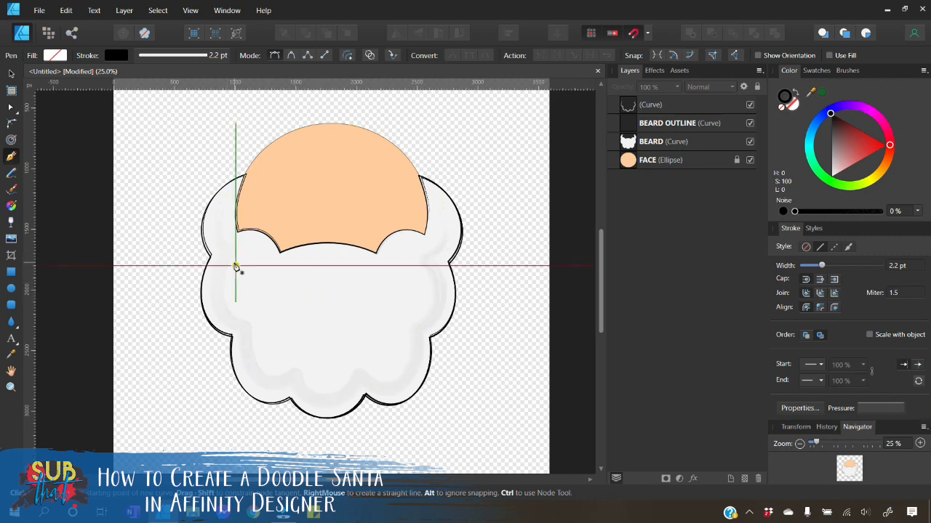
Draw a two-node black line inside the beard's upper-left lobe and bend it outward to follow the lobe's edge, then deselect it
left_click(253, 302)
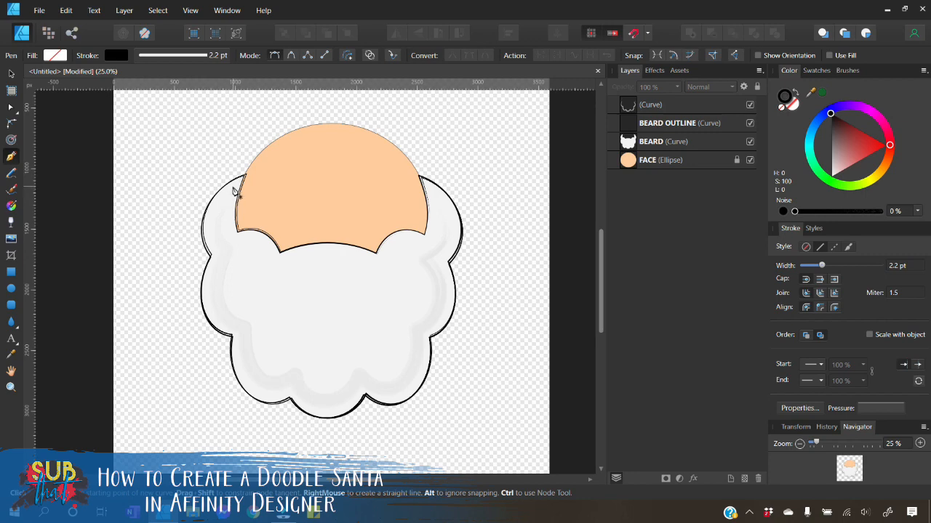
left_click(232, 186)
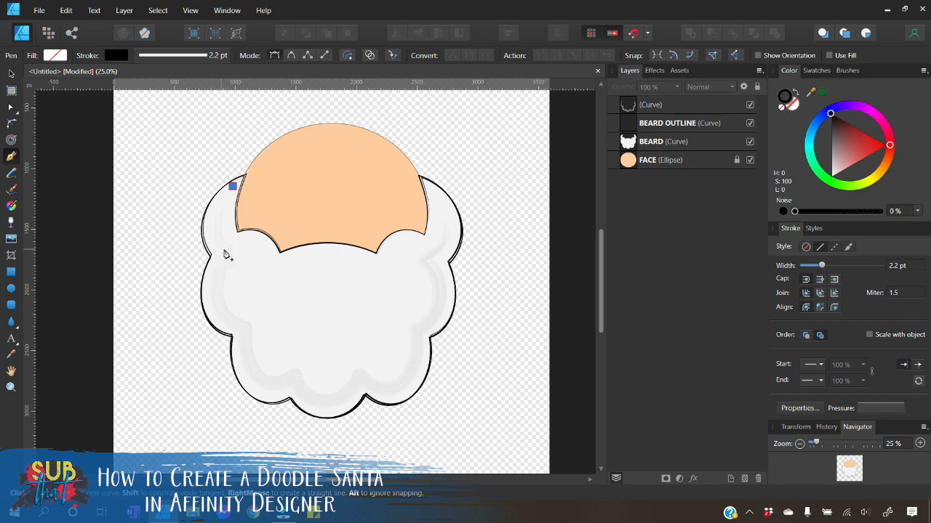
left_click(226, 247)
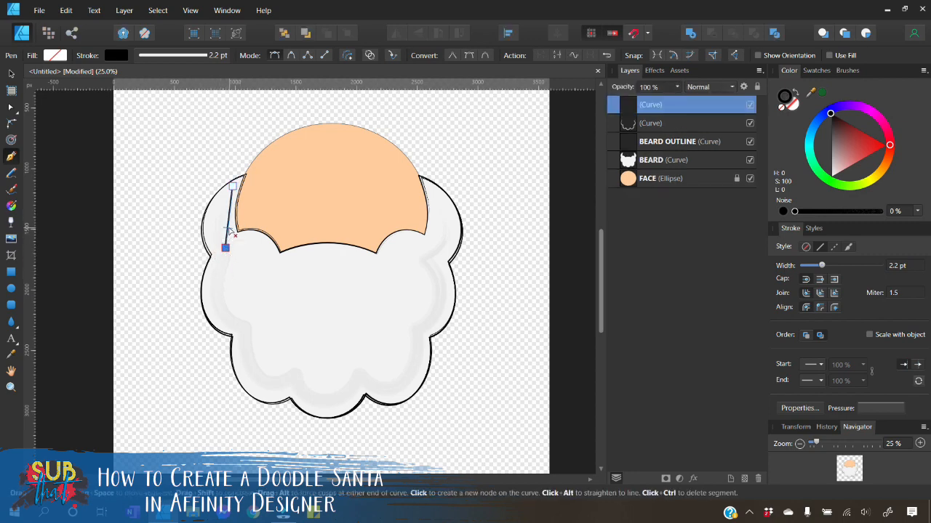
left_click_drag(230, 231, 209, 201)
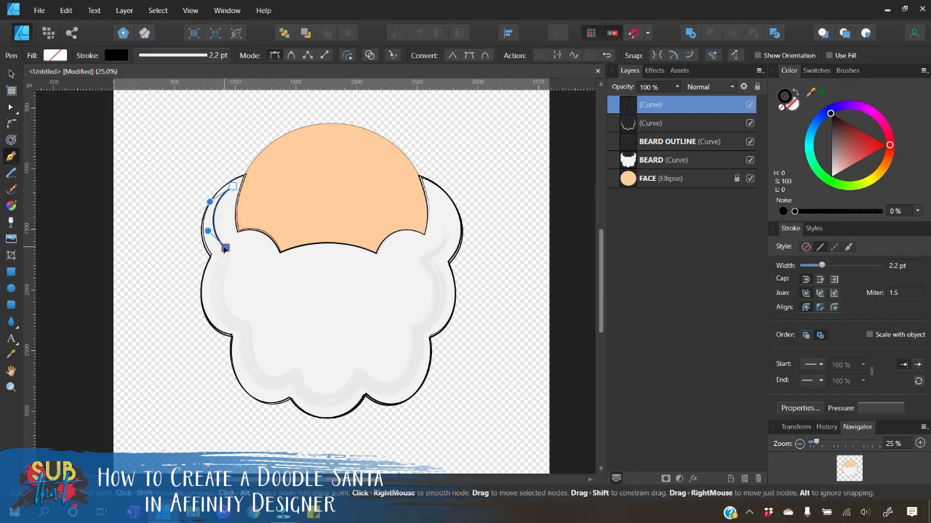
left_click_drag(222, 248, 220, 248)
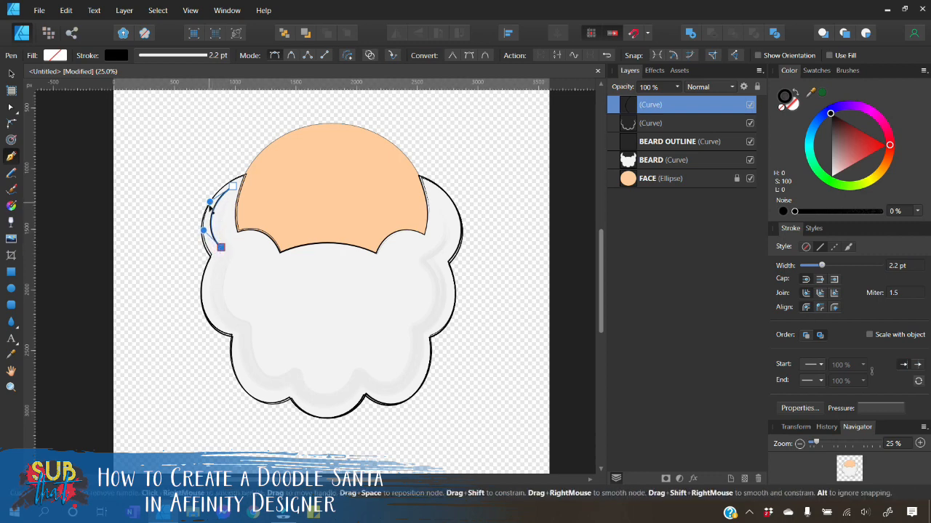
left_click_drag(205, 237, 203, 238)
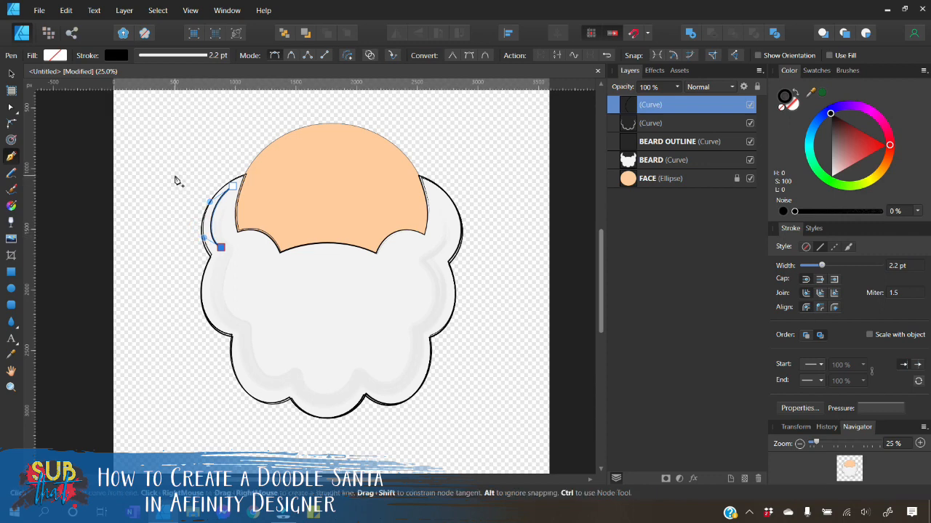
left_click(11, 74)
left_click(155, 163)
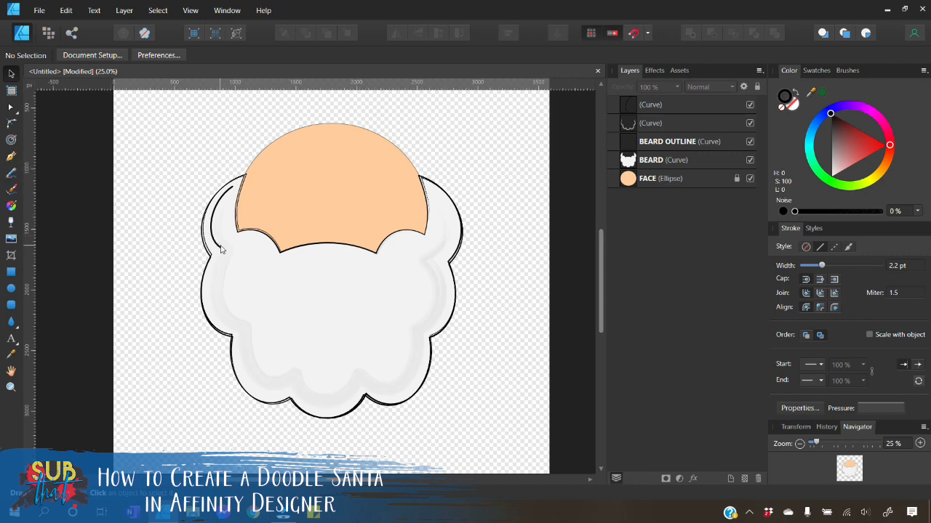
Move the lower end node of the upper-left detail line inward and adjust its handles to form a rounded hook, then deselect it
left_click(222, 250)
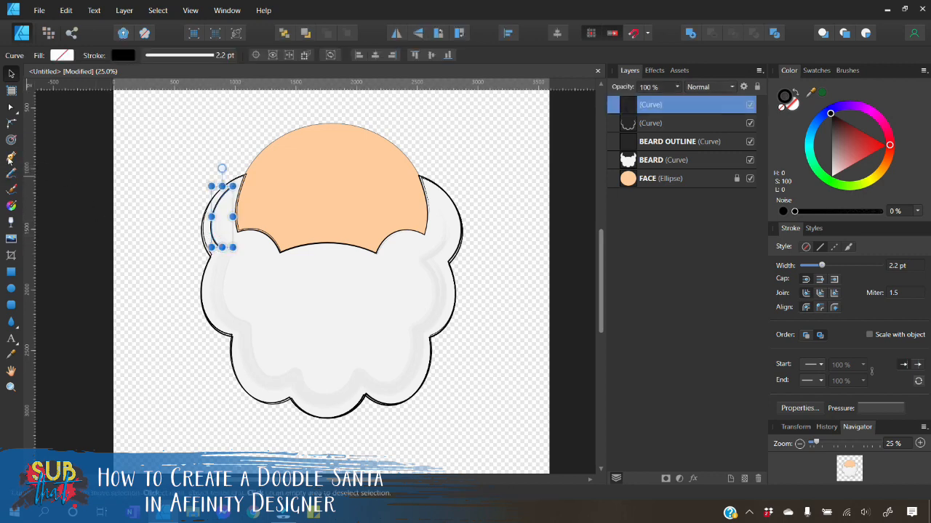
left_click(11, 107)
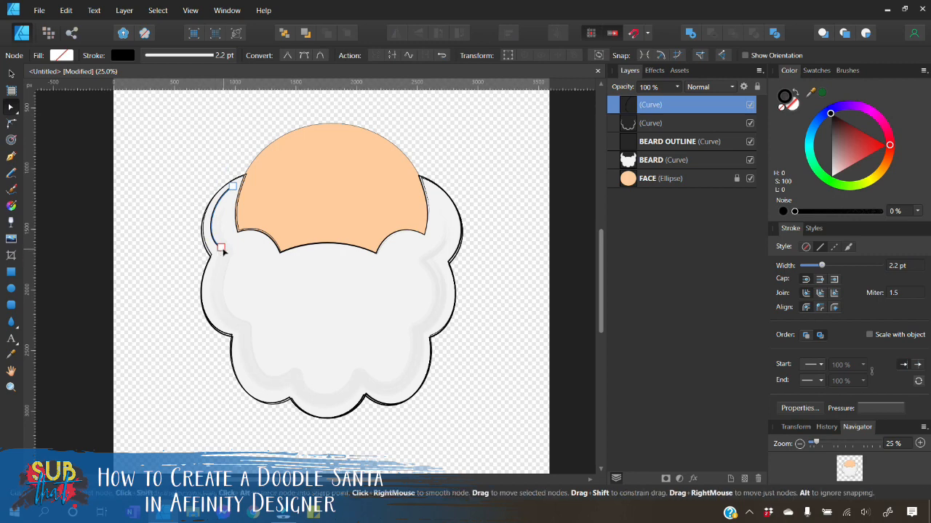
left_click(222, 249)
left_click_drag(223, 249, 200, 257)
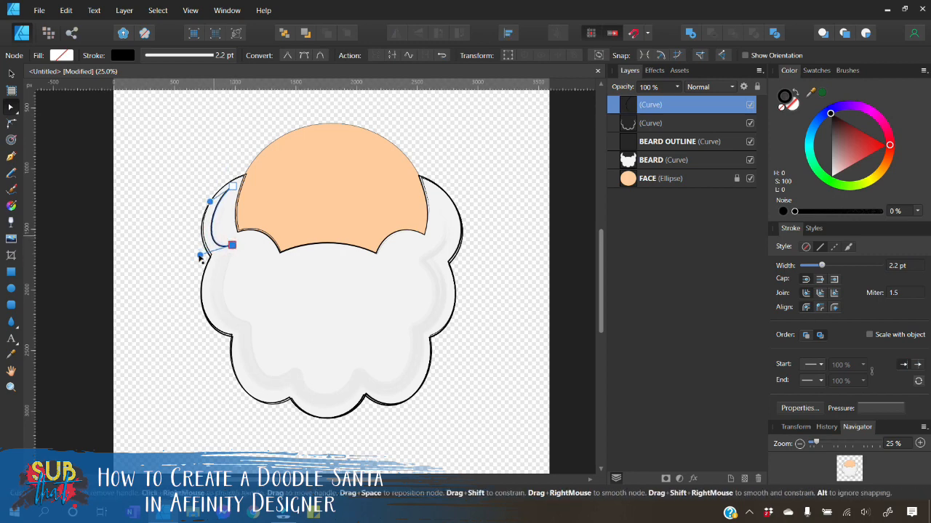
left_click_drag(209, 203, 208, 201)
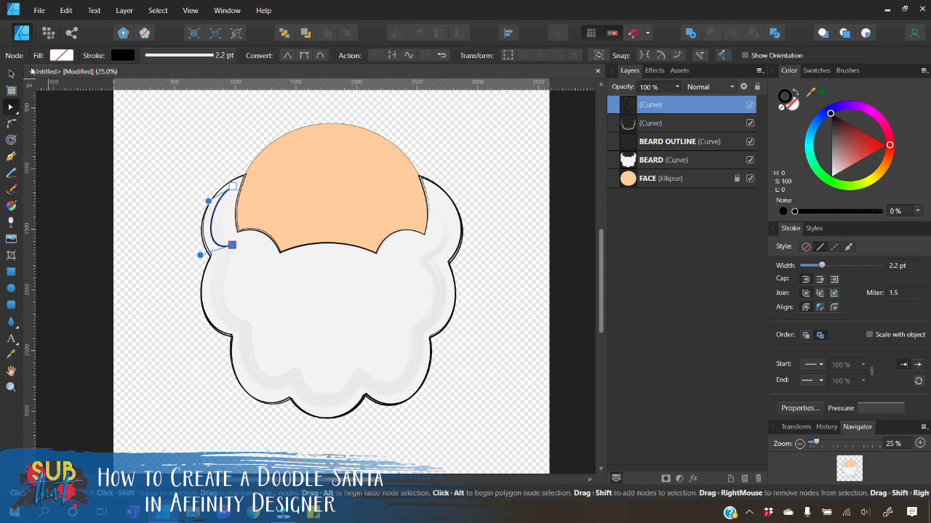
left_click(12, 74)
left_click(195, 368)
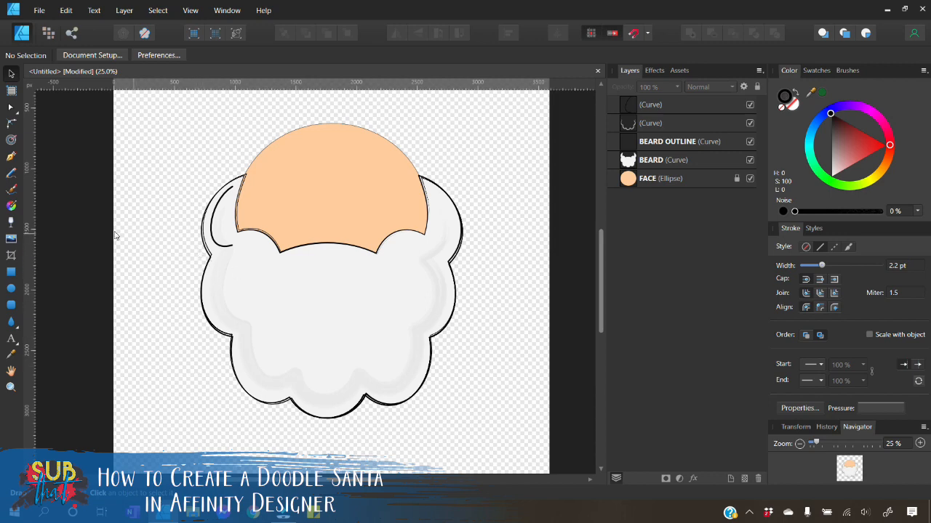
Draw a second black detail line down the beard's middle-left lobe, bowed outward and ending in a small inward curl
left_click(11, 158)
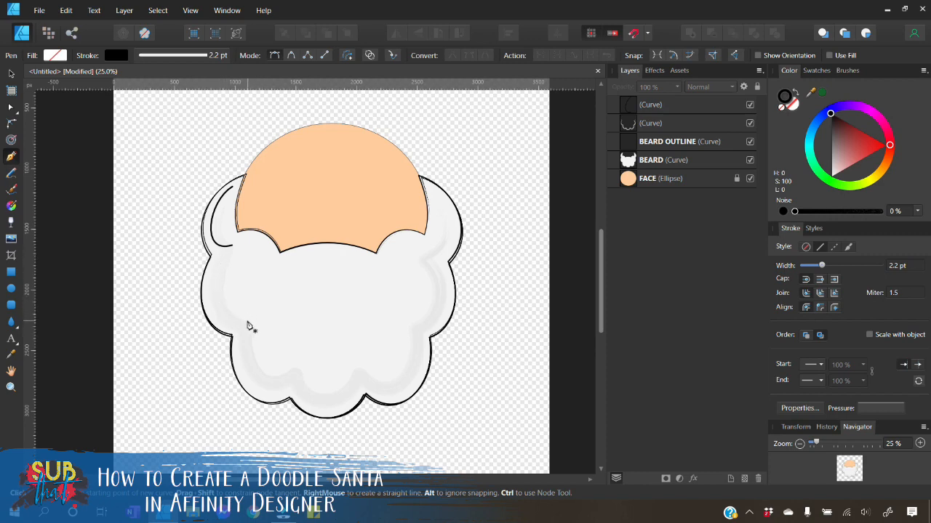
left_click(220, 259)
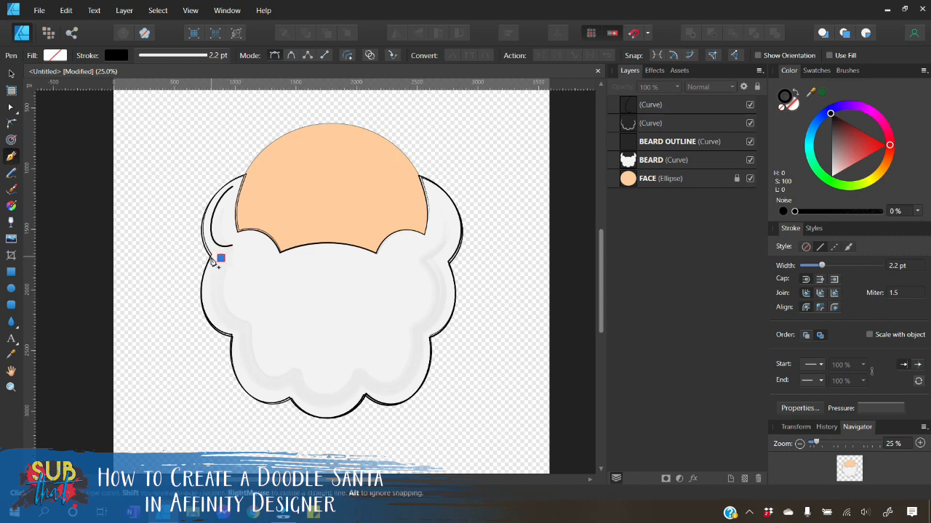
left_click(225, 321)
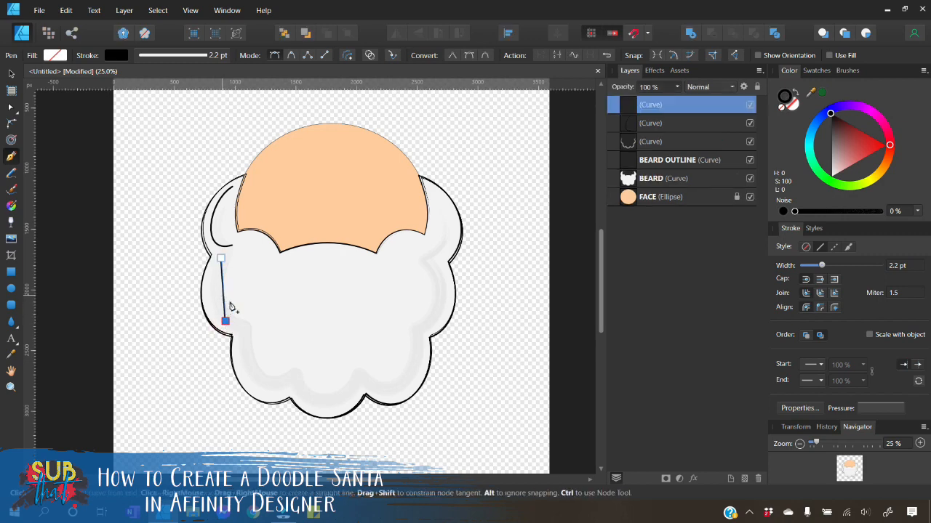
left_click_drag(225, 304, 214, 306)
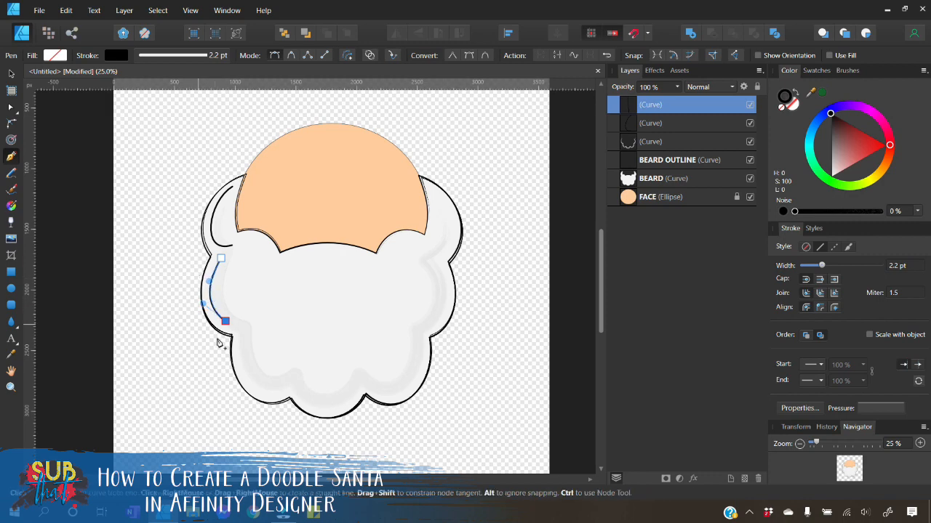
left_click(240, 305)
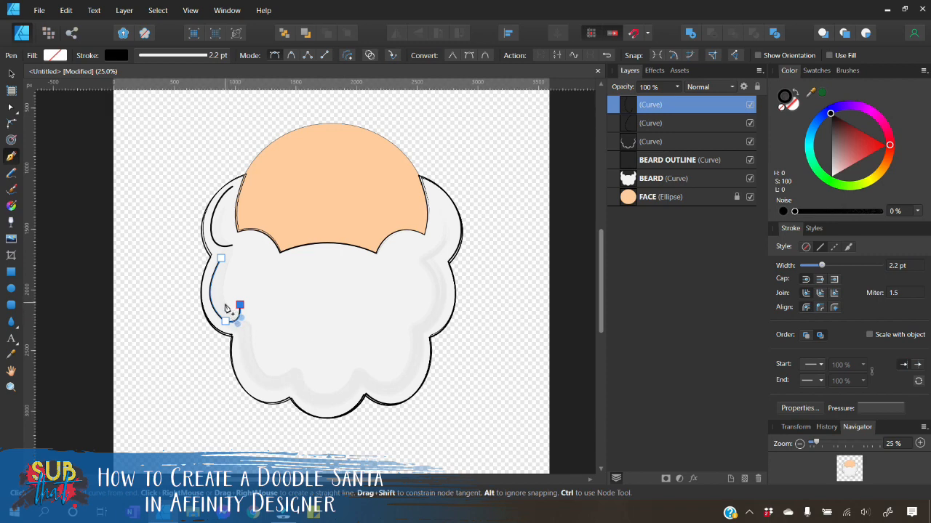
left_click_drag(225, 305, 240, 304)
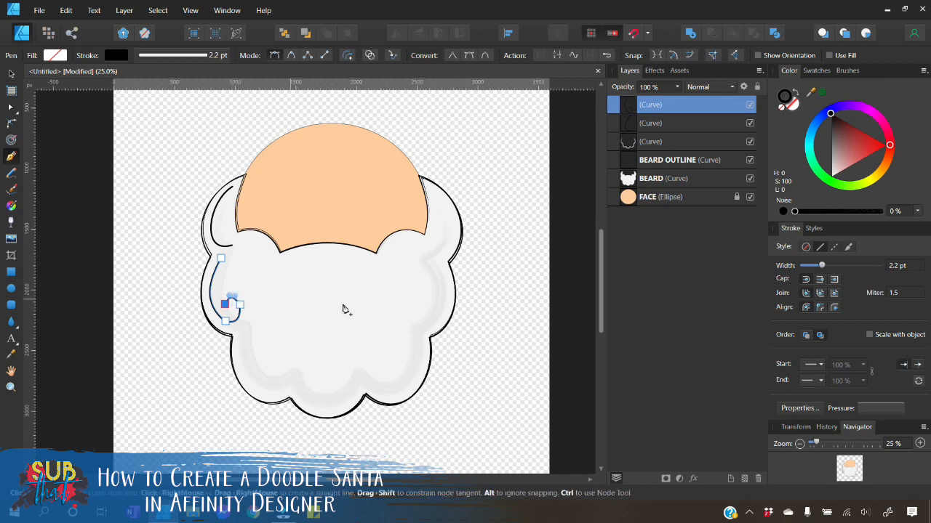
left_click(11, 73)
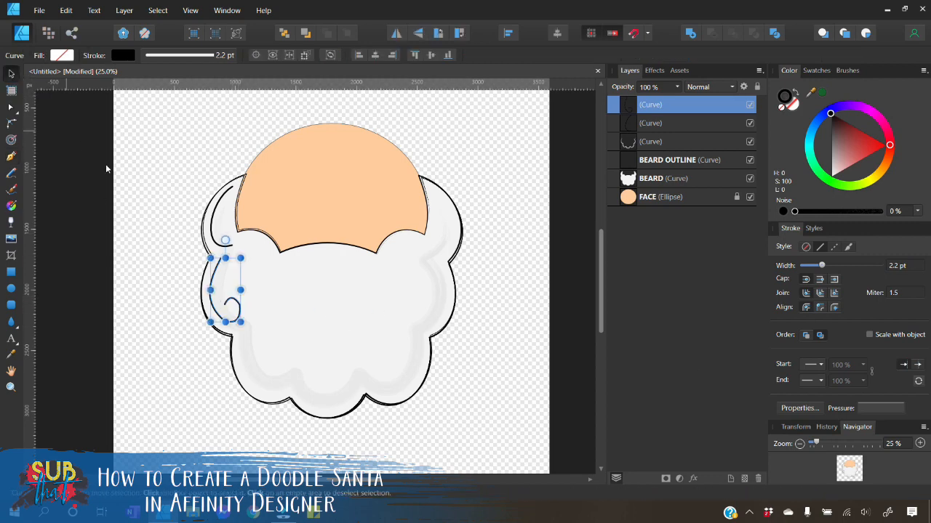
left_click(109, 169)
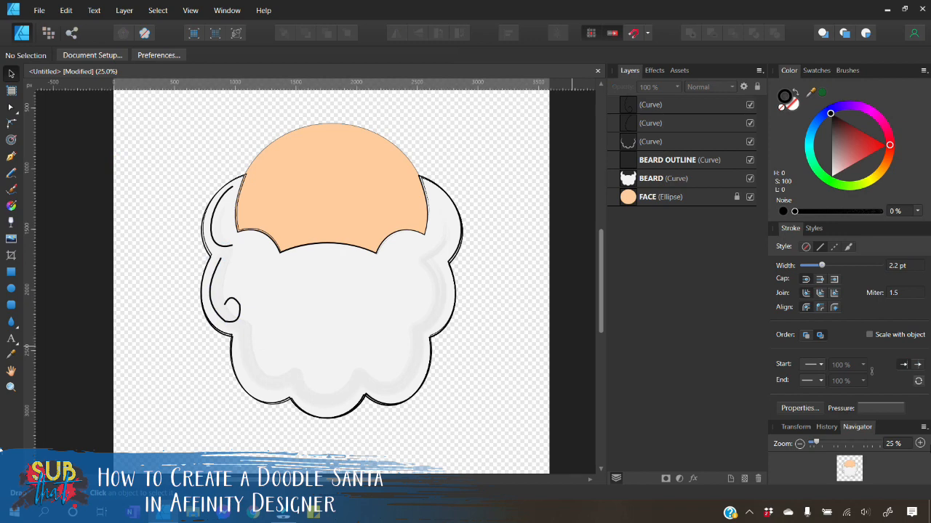
Round out the curl of the middle-left detail line by reshaping its top segment and the handle at its base, then deselect it
left_click(919, 443)
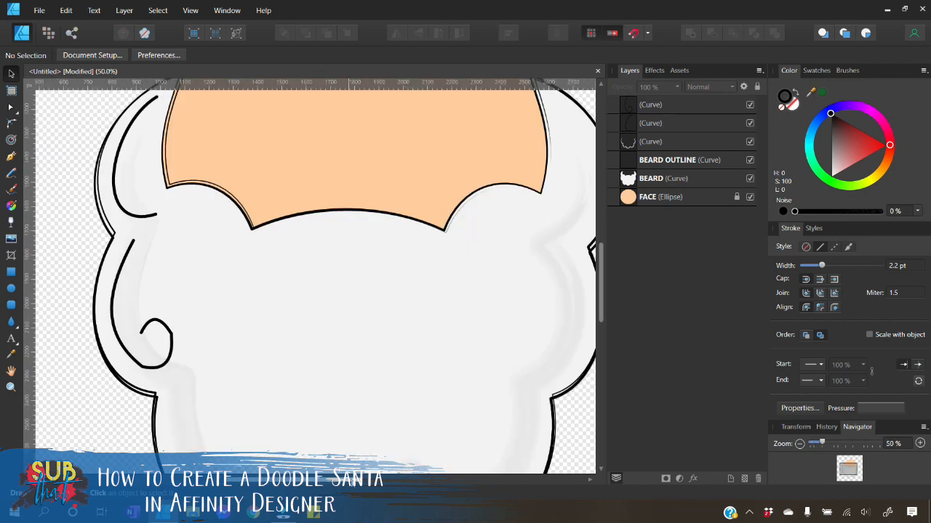
left_click_drag(351, 479, 333, 479)
scroll(182, 363, "down", 3)
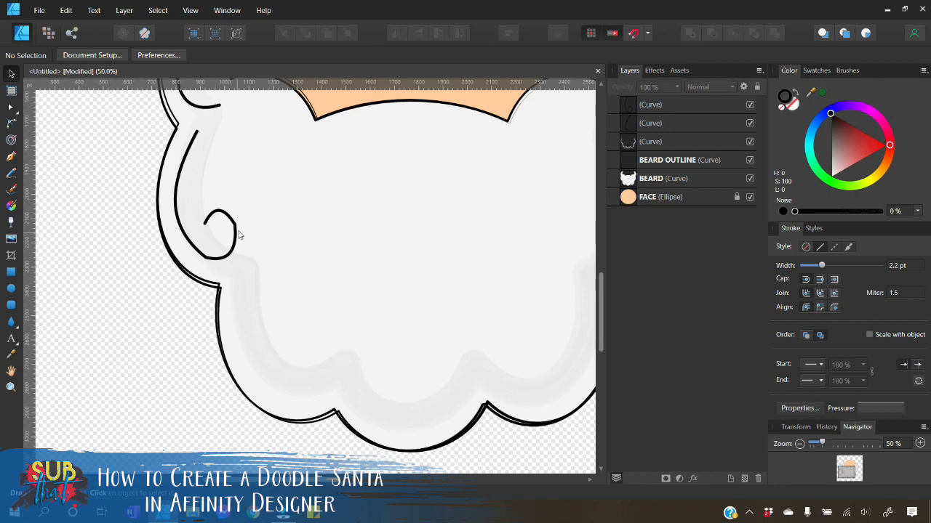
left_click(232, 249)
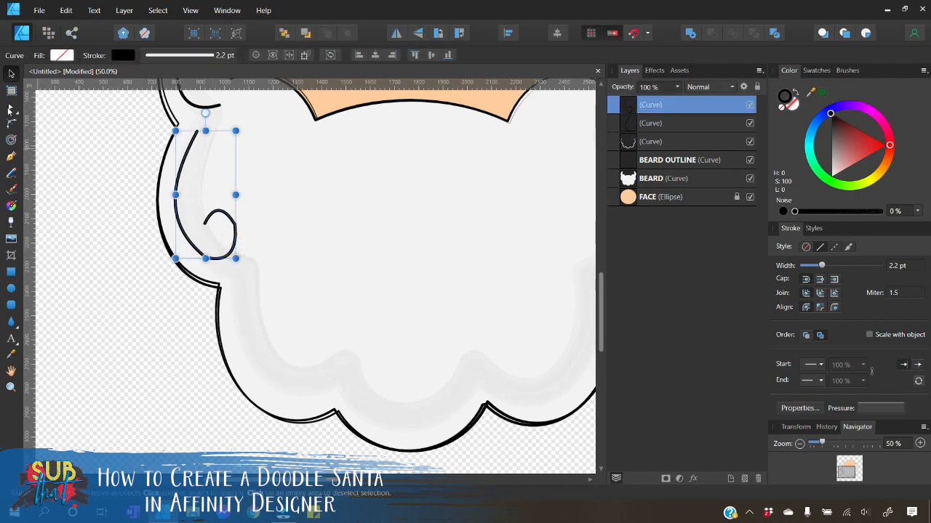
left_click(11, 107)
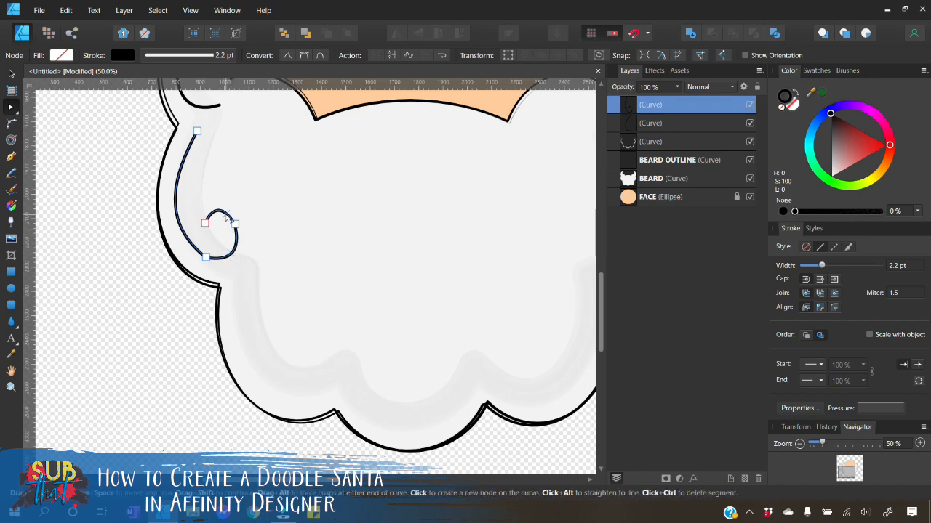
mouse_move(226, 215)
left_mouse_down()
mouse_move(204, 203)
mouse_move(232, 207)
left_mouse_up()
left_click(217, 210)
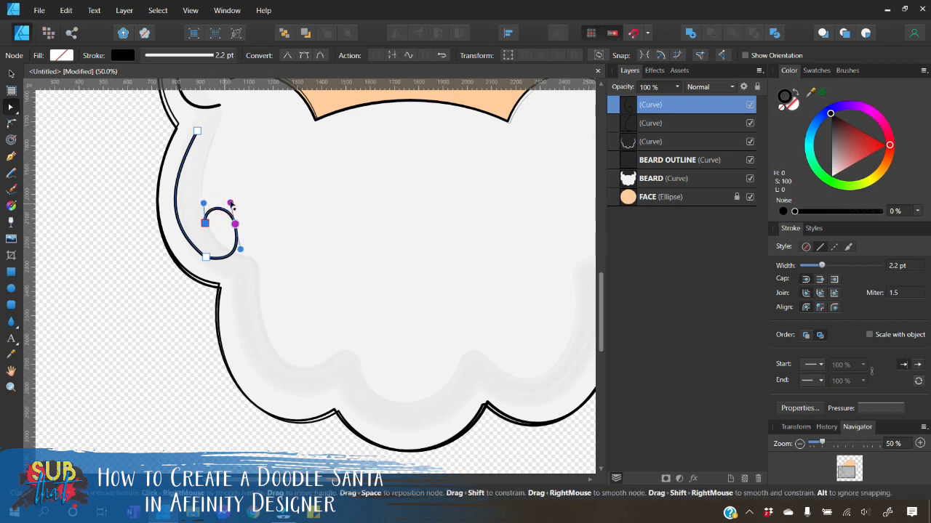
left_click(227, 258)
left_click_drag(233, 263, 230, 267)
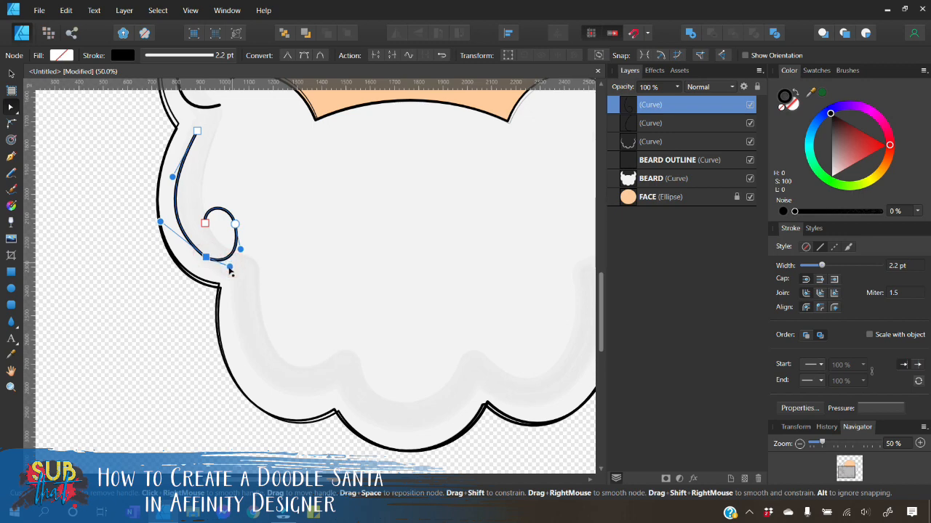
left_click(11, 74)
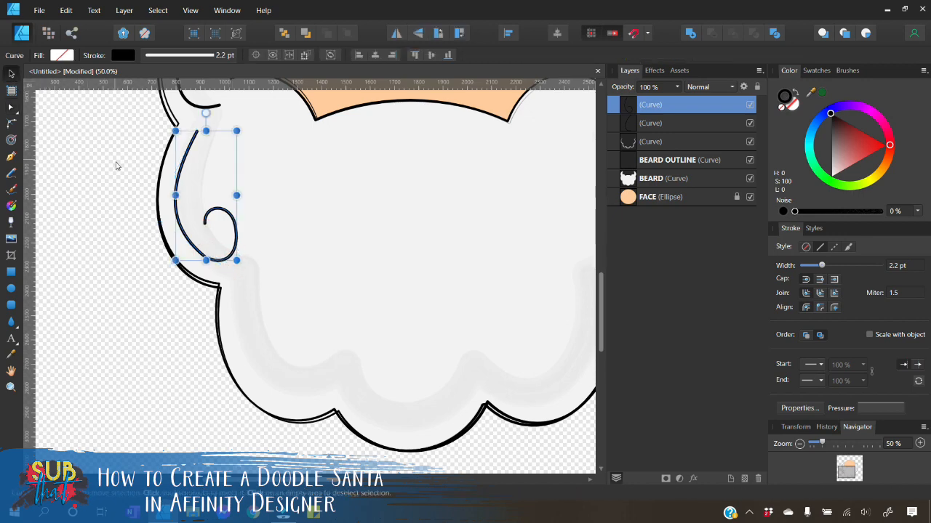
left_click(115, 161)
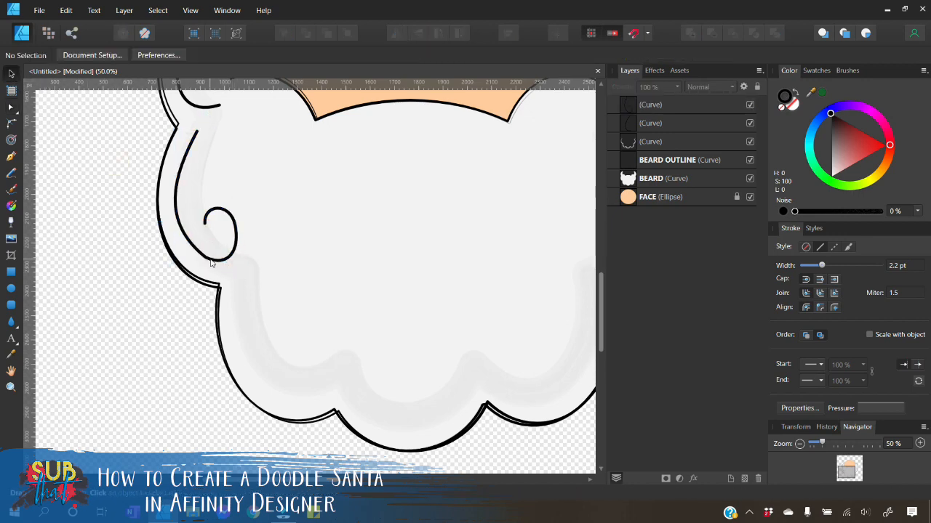
Fine-tune the handles of the base node on the middle-left curl so the line flows smoothly into the loop, and deselect it
left_click(211, 264)
left_click(11, 106)
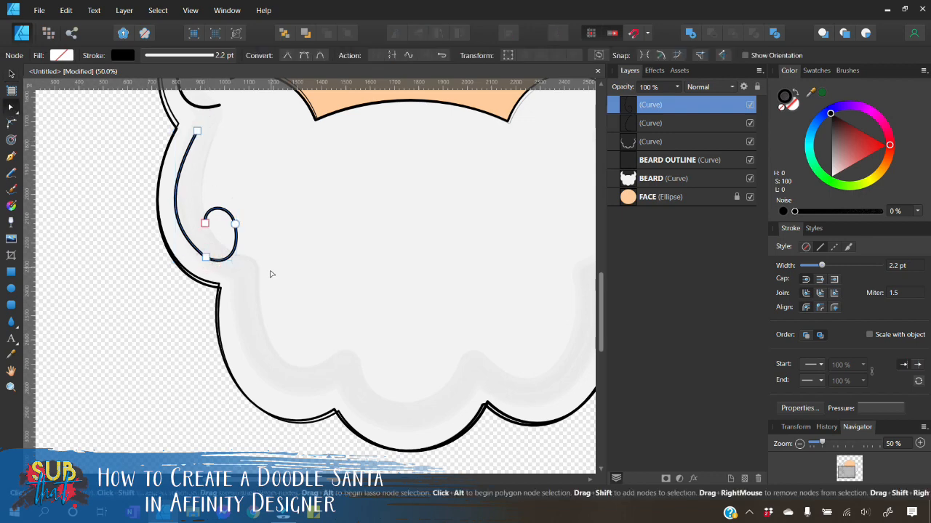
left_click(206, 258)
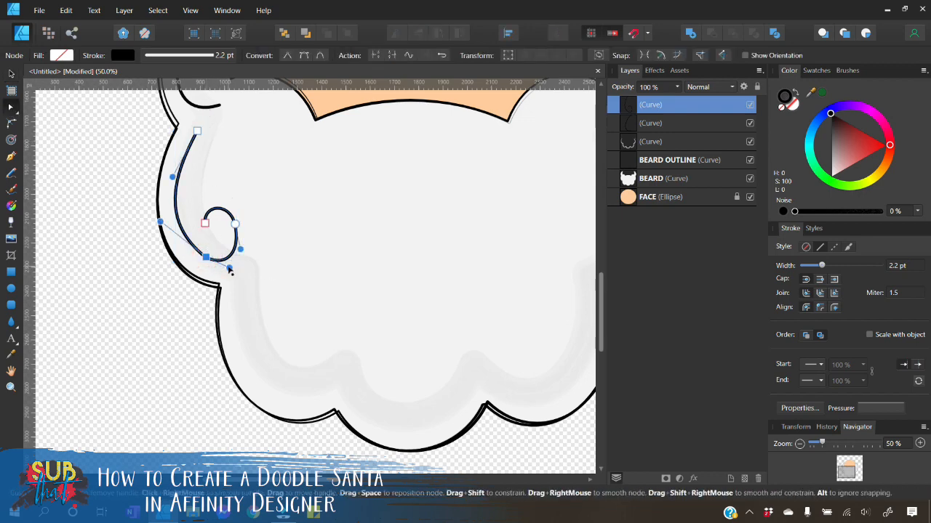
left_click_drag(230, 271, 233, 273)
left_click(164, 316)
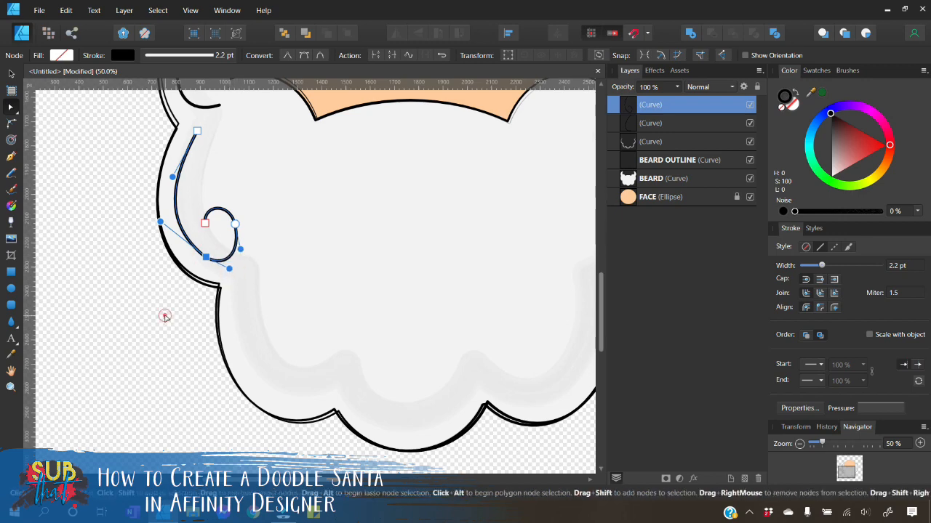
left_click(206, 256)
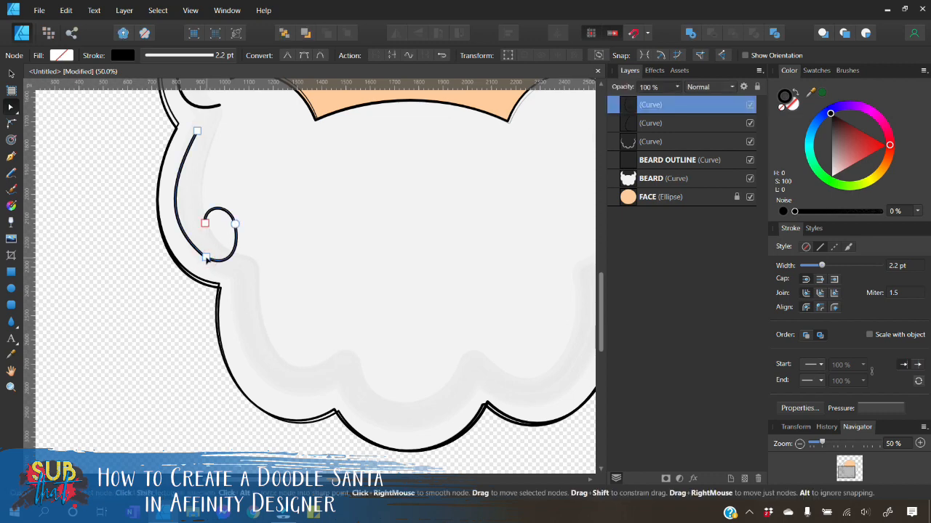
left_click(206, 257)
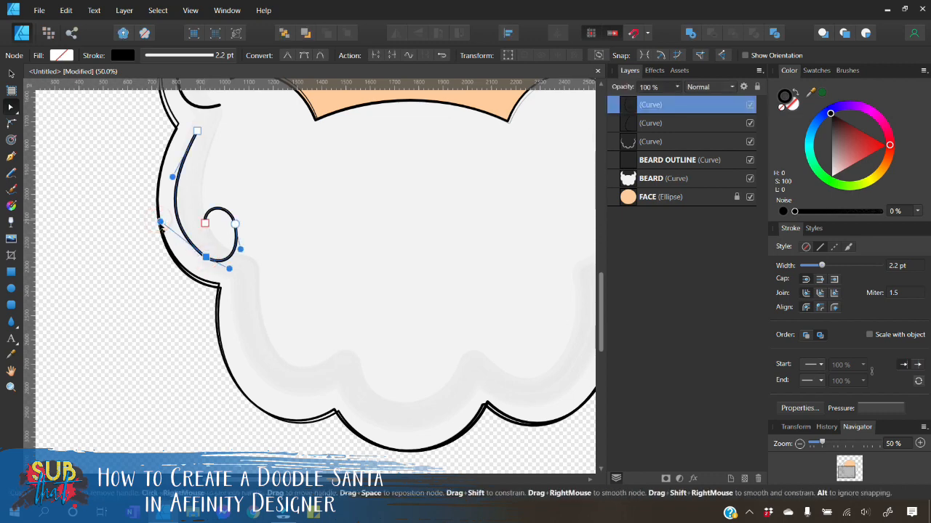
left_click(143, 273)
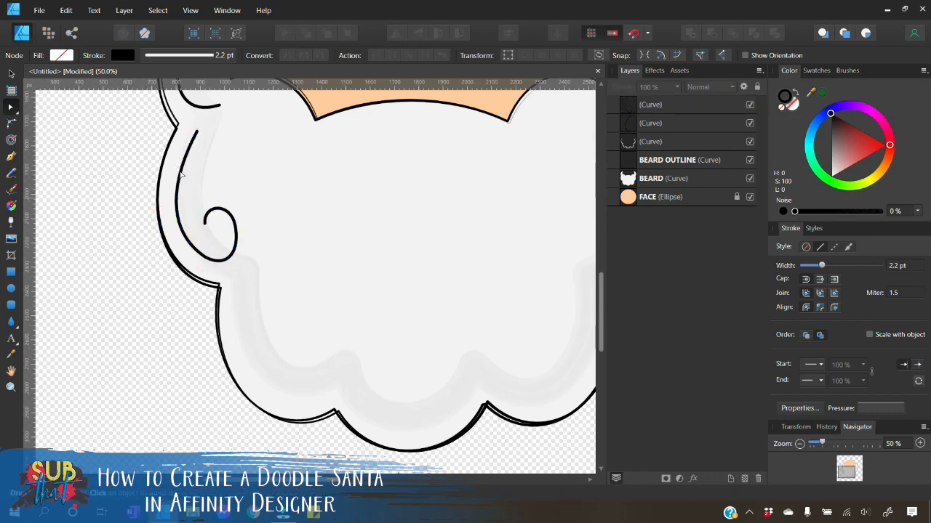
left_click(11, 74)
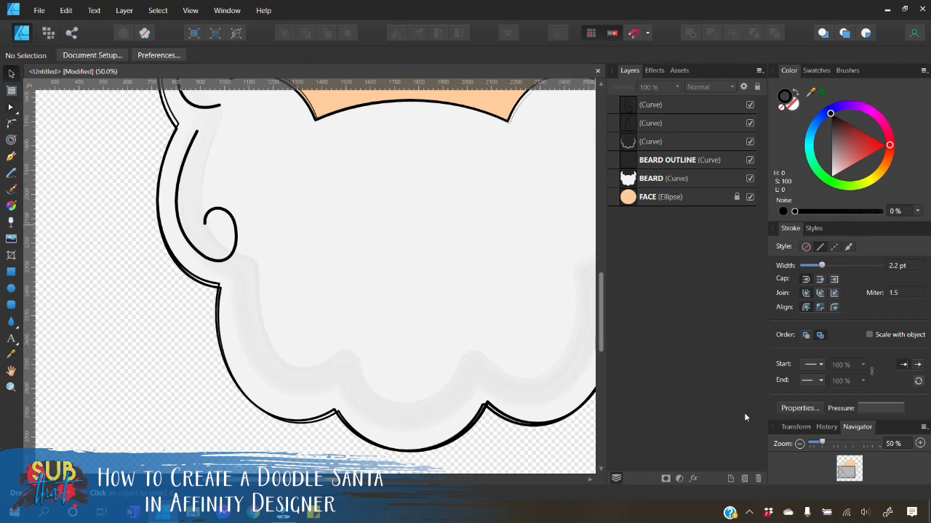
Draw a black curve along the base of the beard's lower-left lobe with the Pen tool, bowed downward to follow the outline
left_click(799, 444)
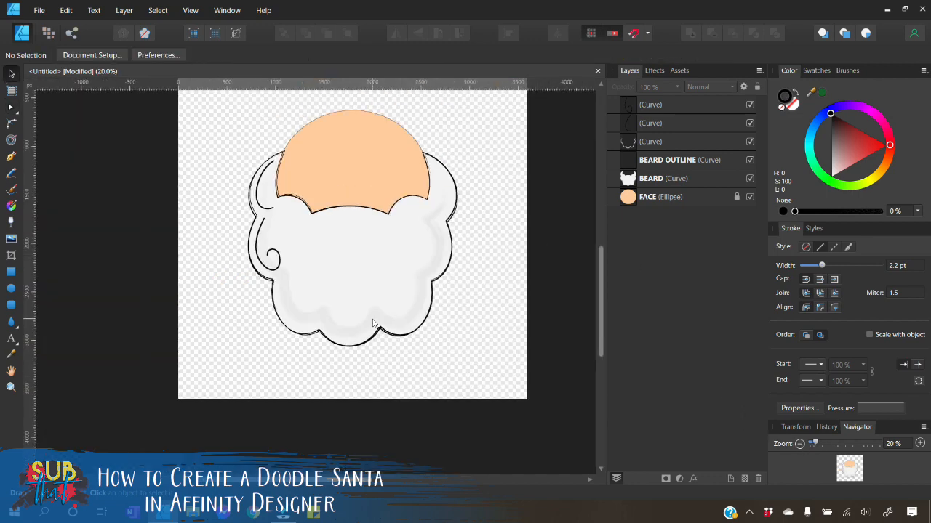
left_click(919, 443)
left_click(919, 443)
left_click_drag(311, 480, 317, 479)
scroll(213, 320, "down", 2)
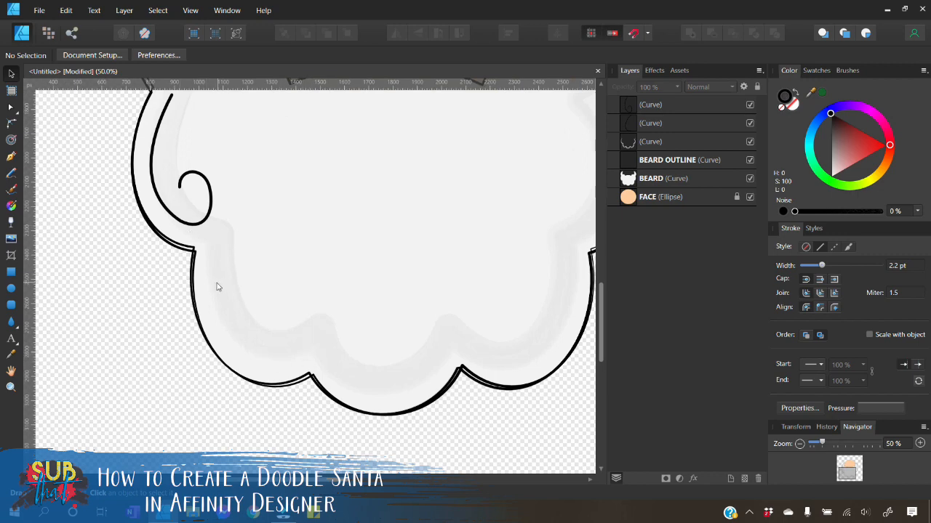
left_click(10, 155)
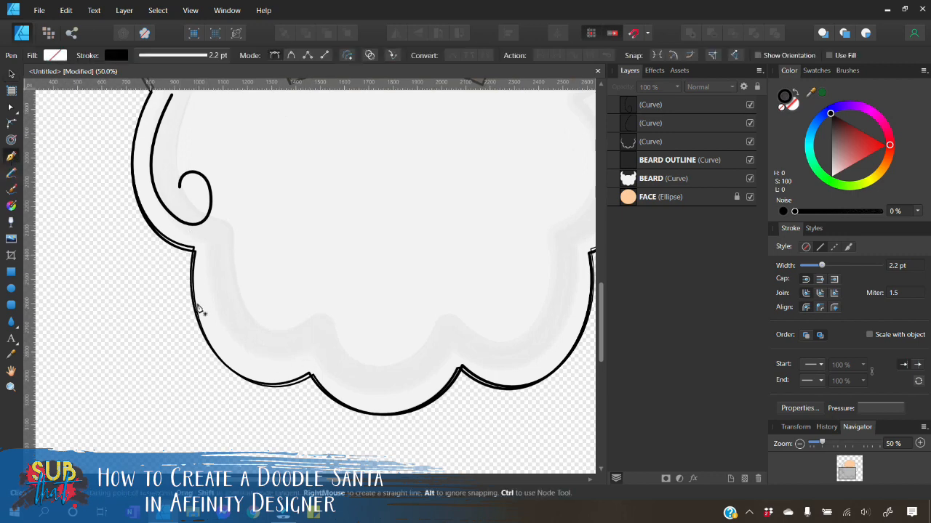
left_click(305, 340)
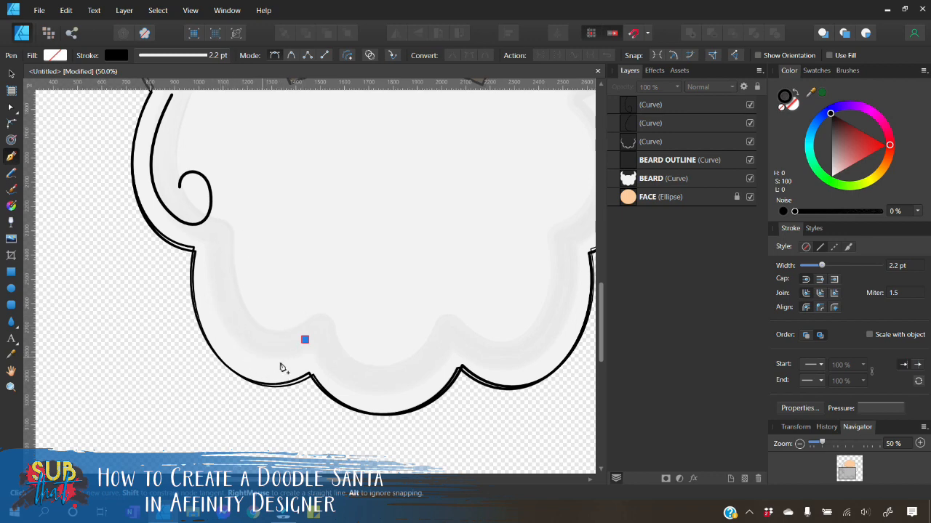
left_click(224, 328)
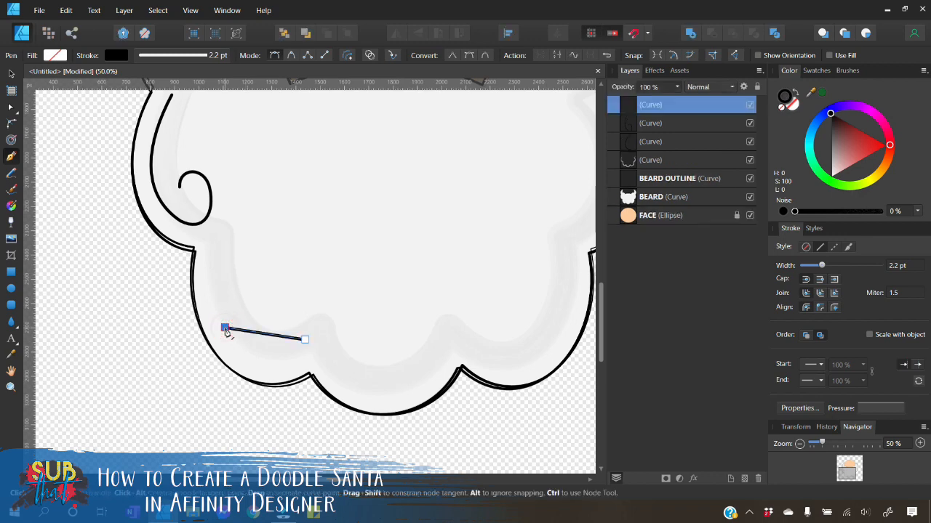
left_click_drag(273, 339, 237, 376)
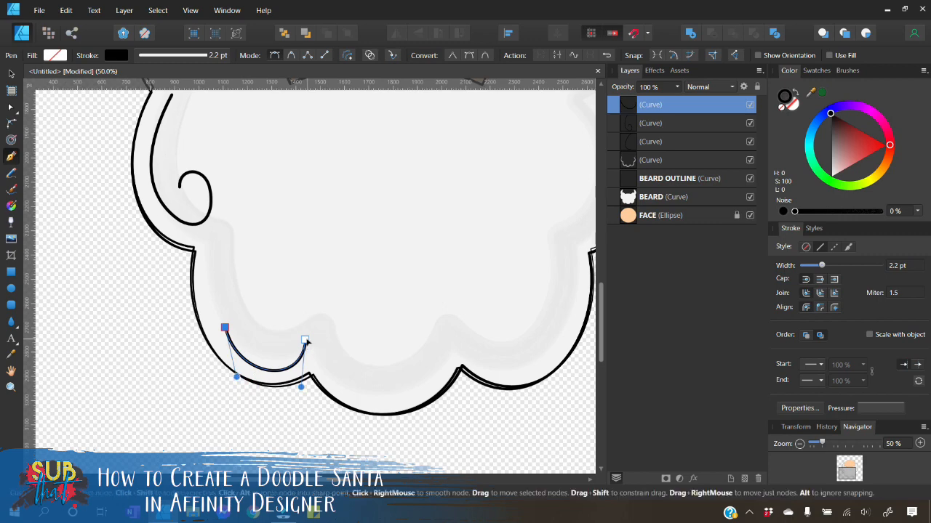
left_click_drag(305, 339, 288, 389)
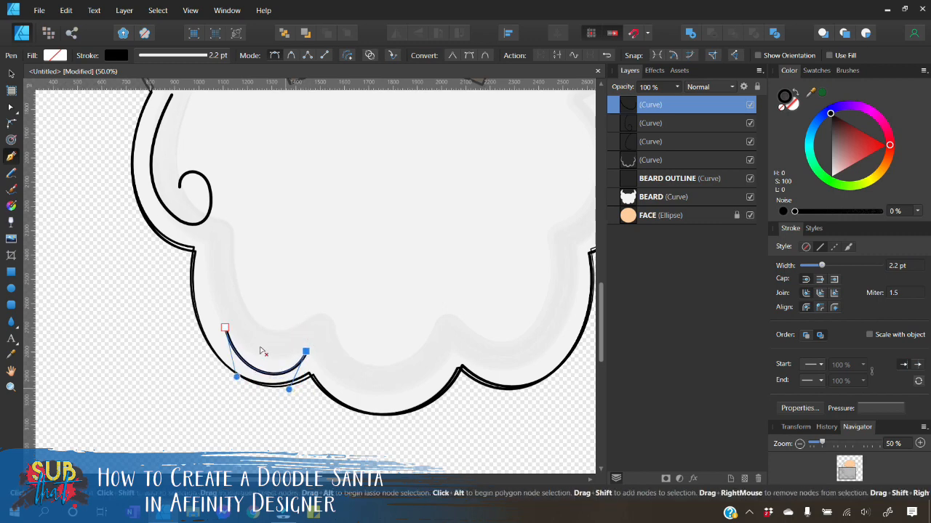
left_click(212, 266)
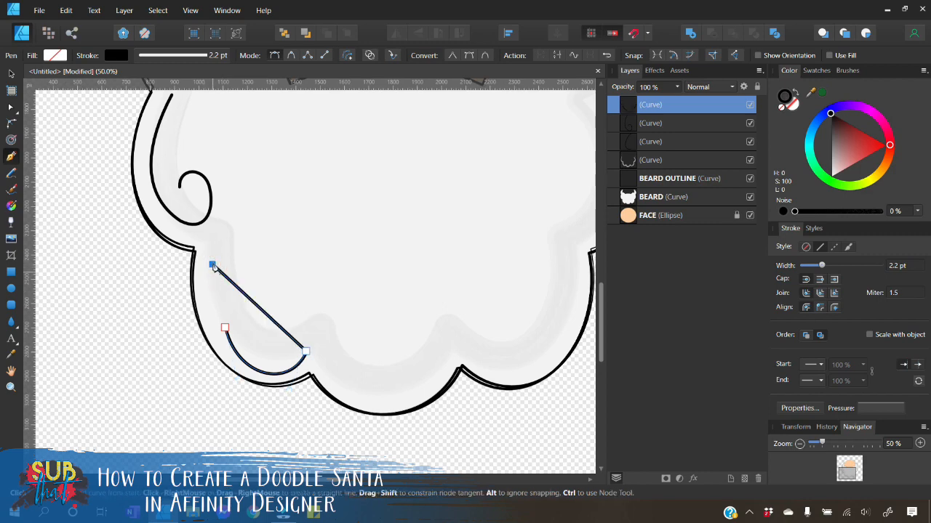
left_click(67, 11)
left_click(69, 26)
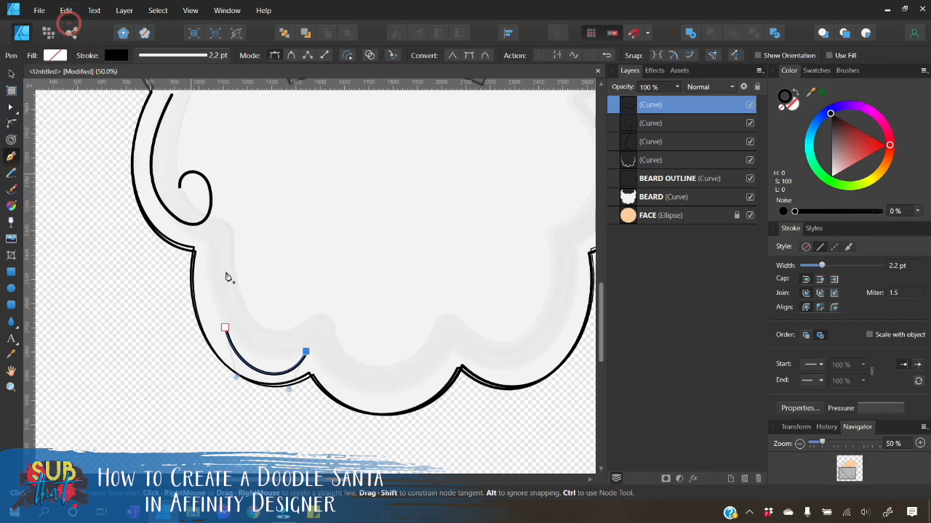
left_click(224, 328)
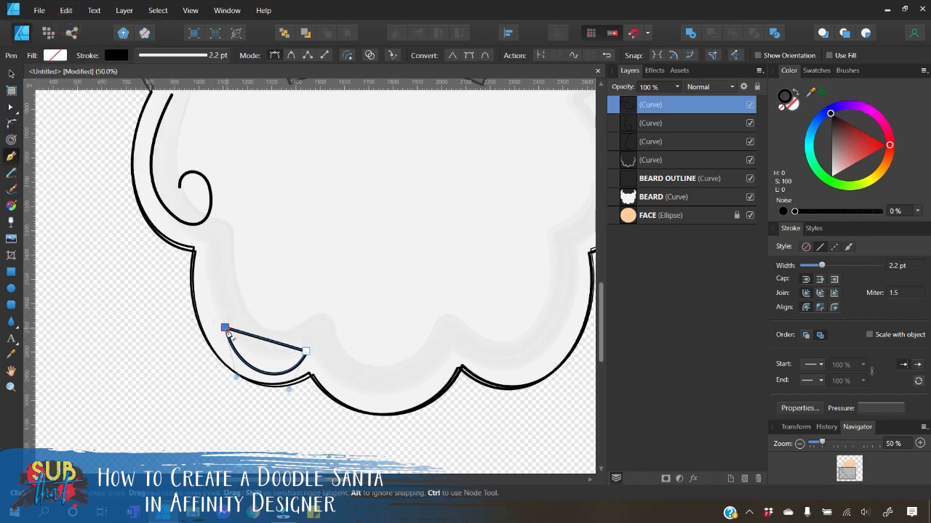
left_click(67, 10)
left_click(70, 26)
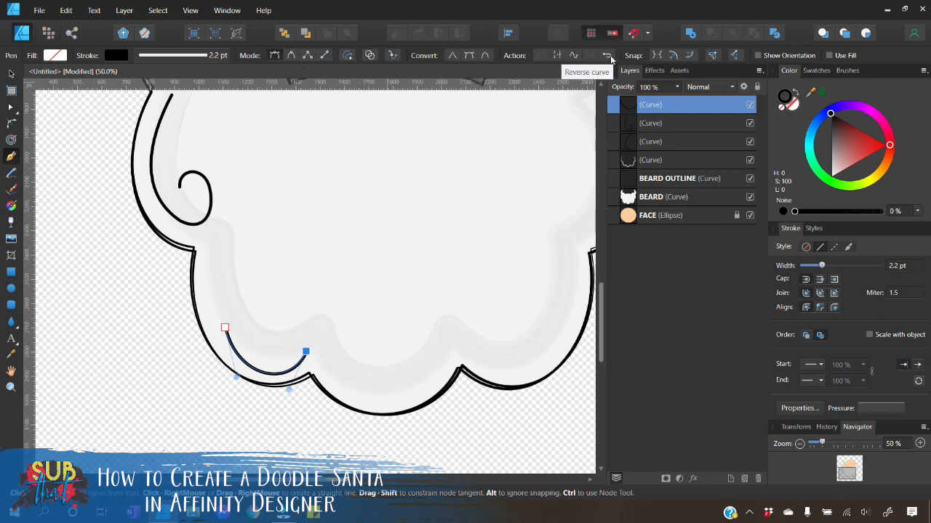
Reverse the lower-left curve and extend it from its left end up the lobe's side, bowing the new segment slightly outward
left_click(608, 56)
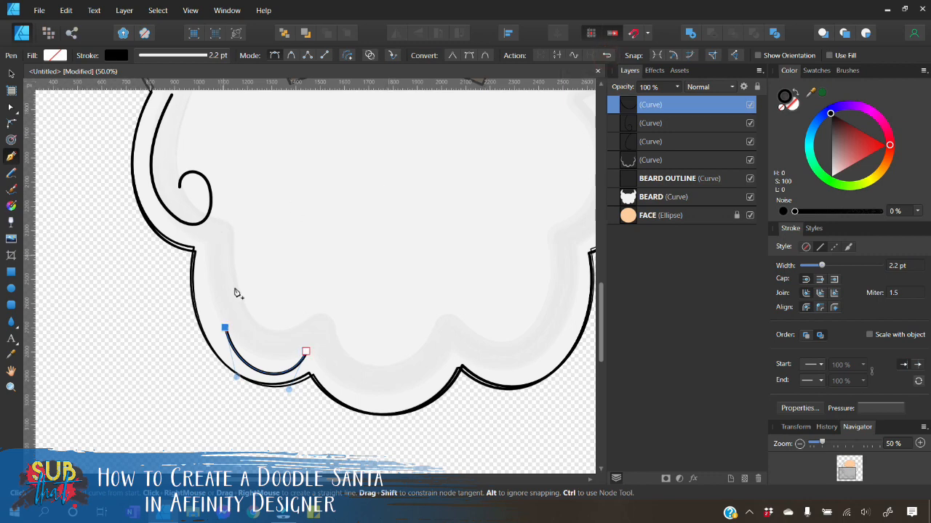
left_click(210, 255)
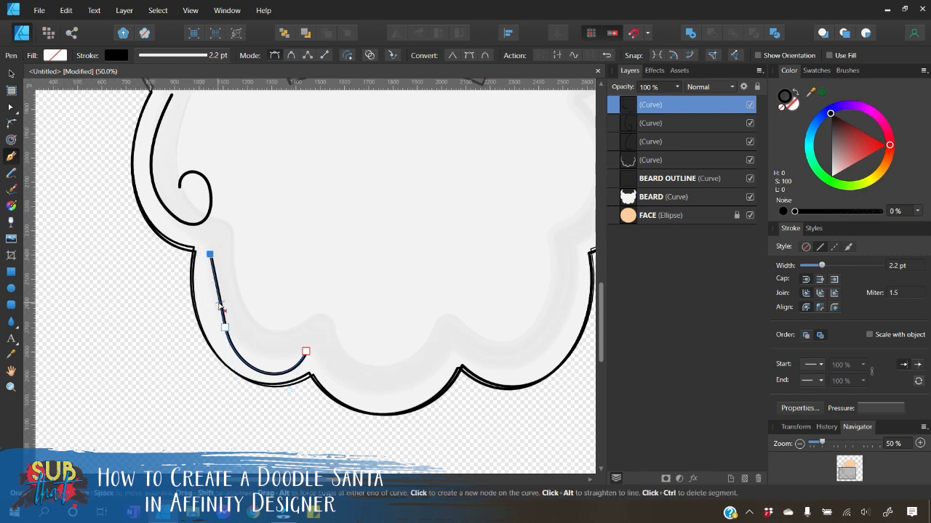
left_click_drag(226, 312, 217, 312)
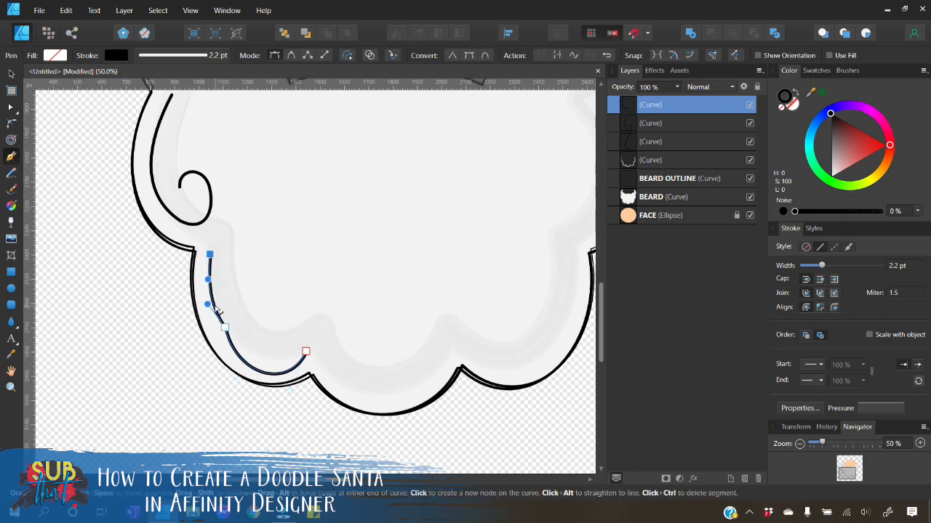
Smooth the lower-left line by shifting its middle node outward, lowering its upper end node slightly inward, and adjusting the handles
left_click(217, 333)
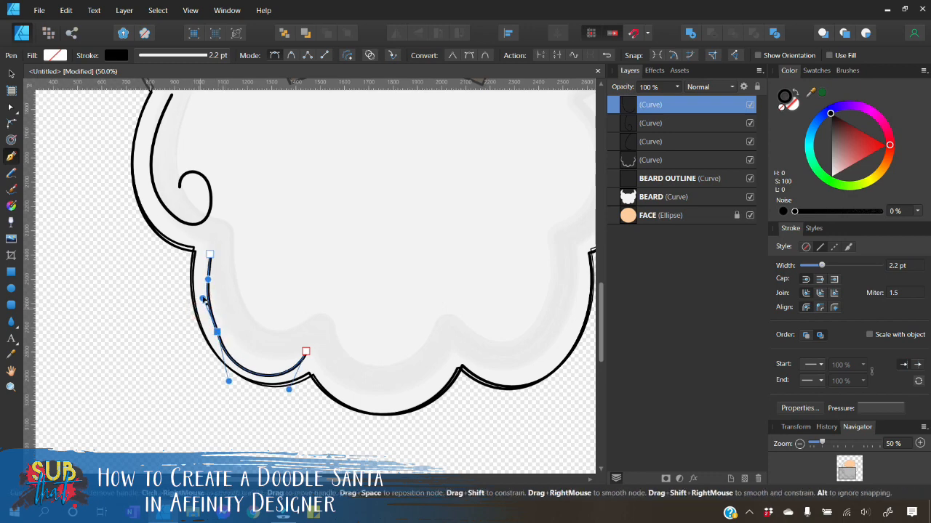
left_click_drag(203, 300, 204, 297)
left_click_drag(230, 382, 234, 377)
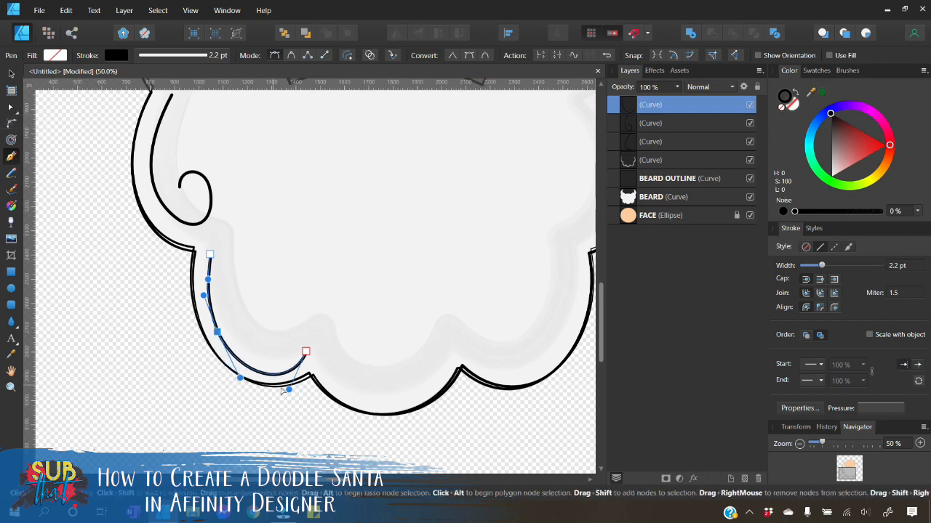
left_click(289, 390)
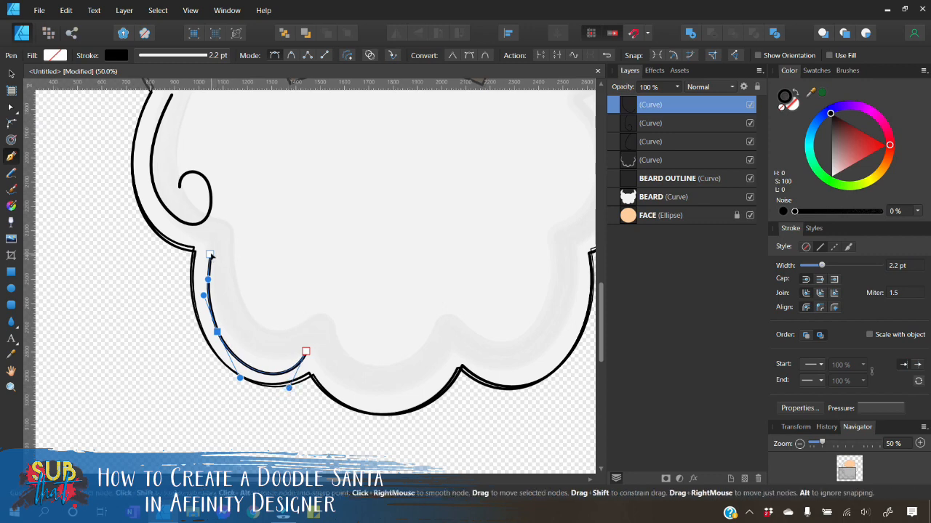
left_click_drag(208, 281, 202, 281)
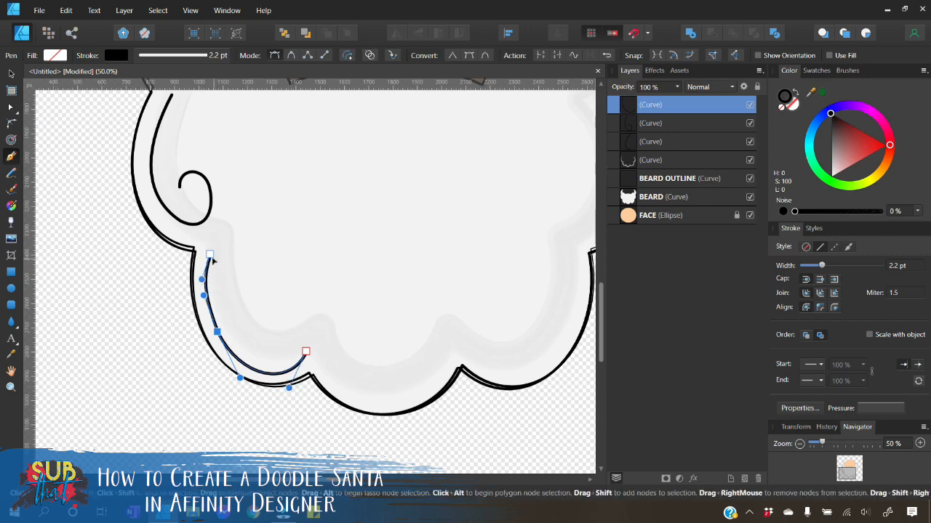
left_click(211, 254)
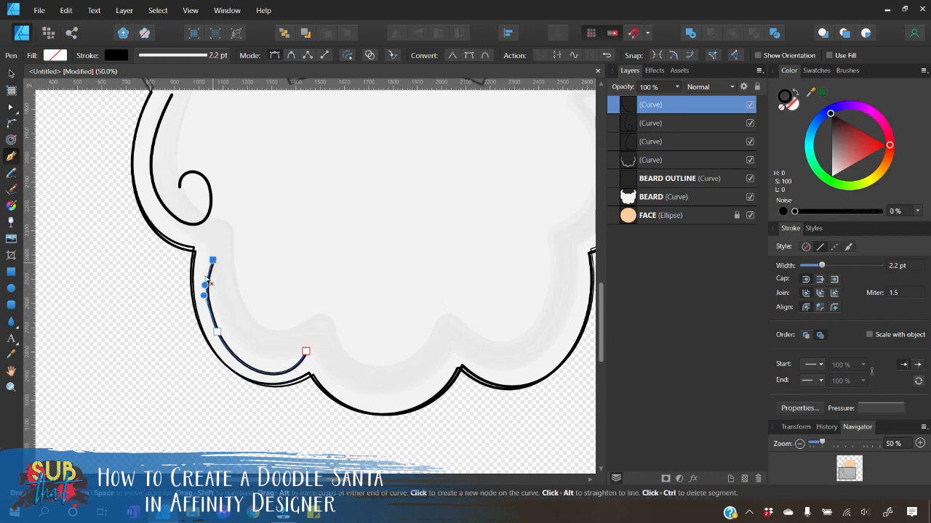
left_click_drag(201, 282, 203, 279)
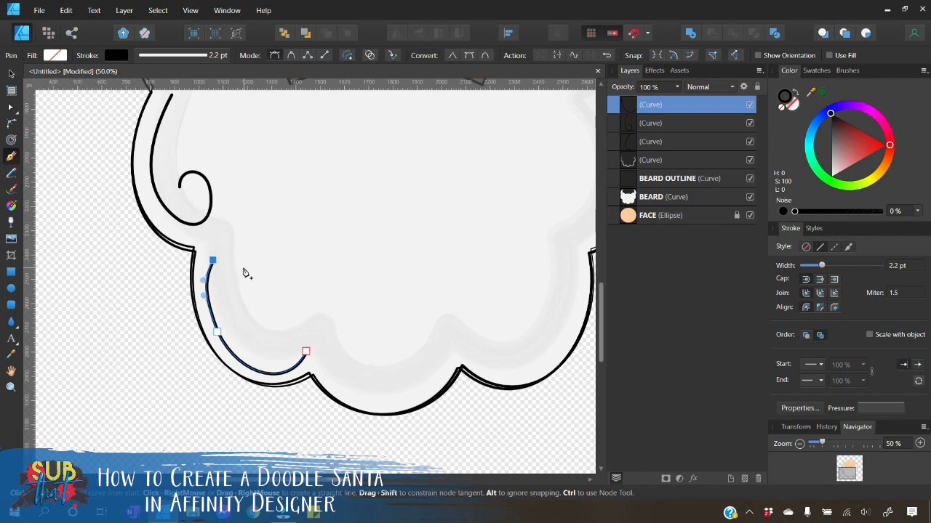
Continue the lower-left line from its upper end with two curved segments forming a small inward curl, then deselect it
left_click(241, 266)
mouse_move(230, 257)
left_mouse_down()
mouse_move(242, 246)
mouse_move(223, 248)
left_mouse_up()
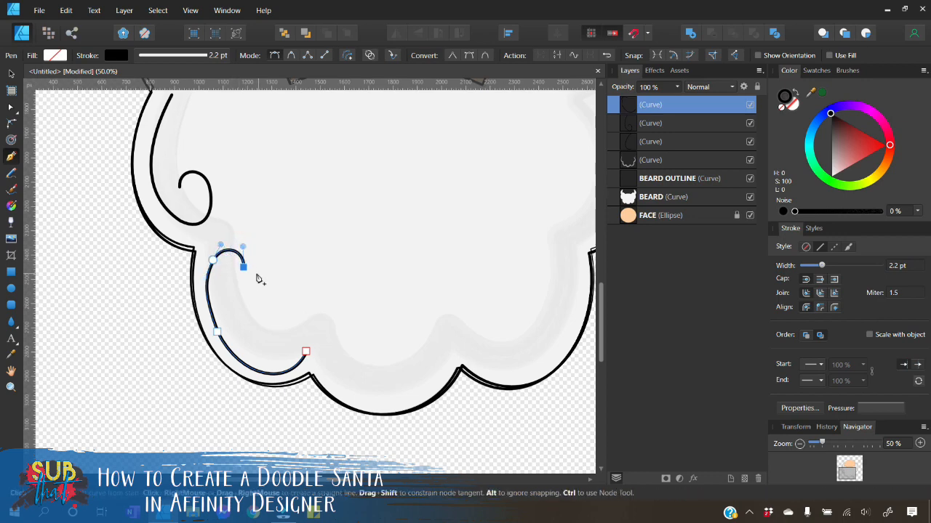
left_click(226, 268)
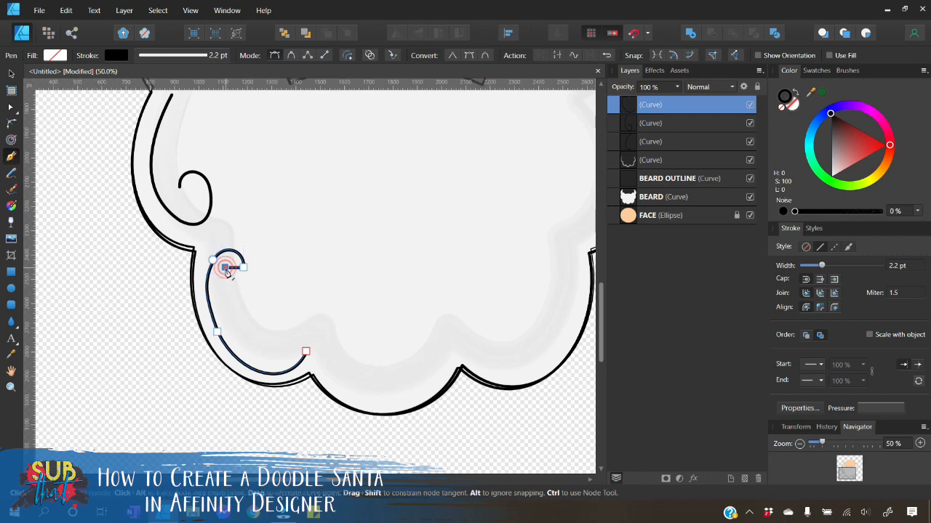
left_click_drag(233, 285, 246, 286)
left_click(12, 74)
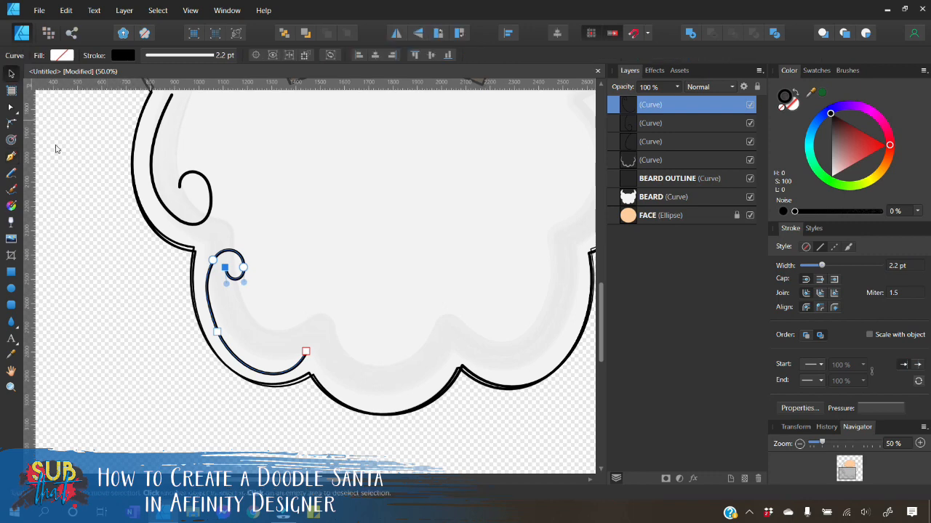
left_click(79, 194)
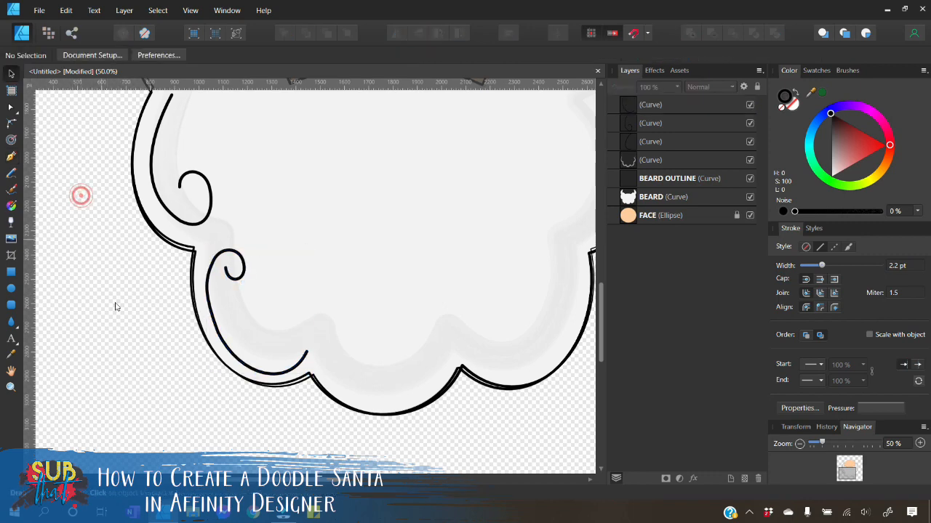
Enlarge and round the lower-left line's curl by repositioning its two inner nodes and adjusting their handles, then deselect the curve
left_click(799, 445)
scroll(436, 354, "up", 2)
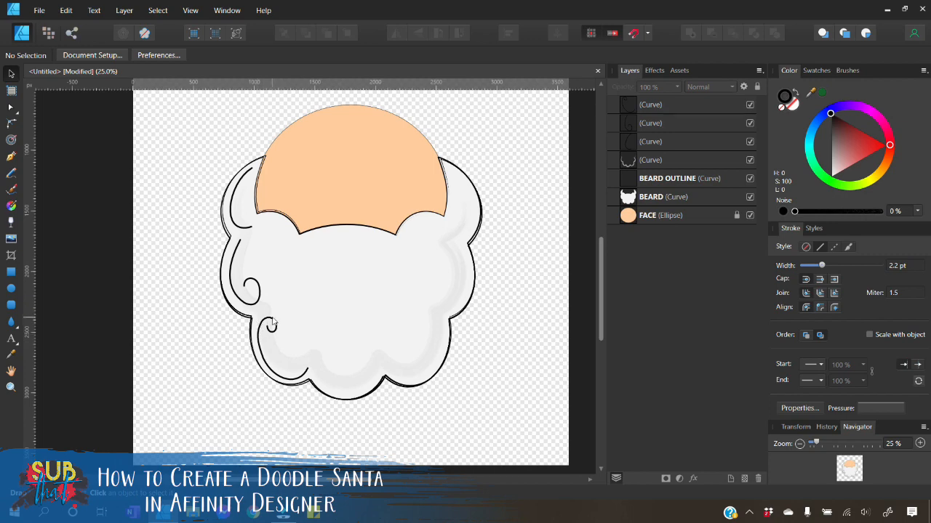
left_click(921, 444)
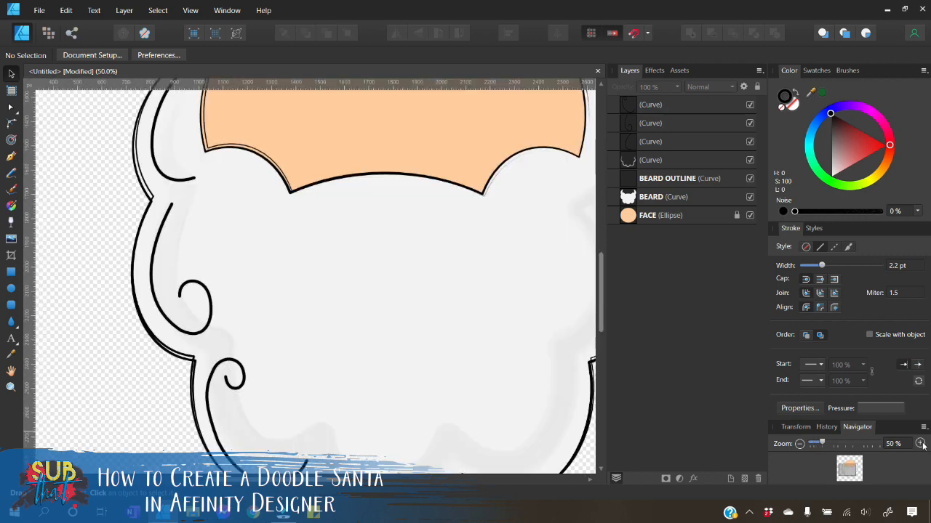
scroll(304, 295, "down", 3)
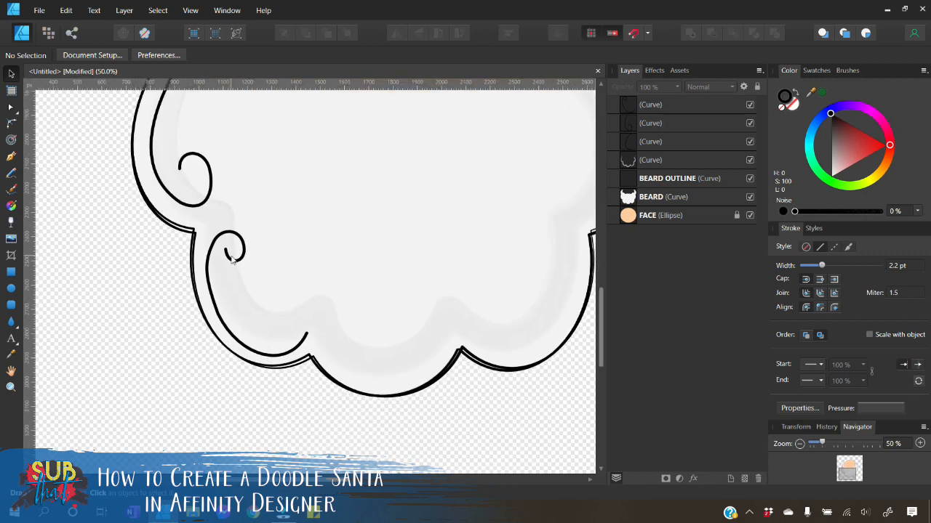
left_click(231, 259)
left_click(11, 107)
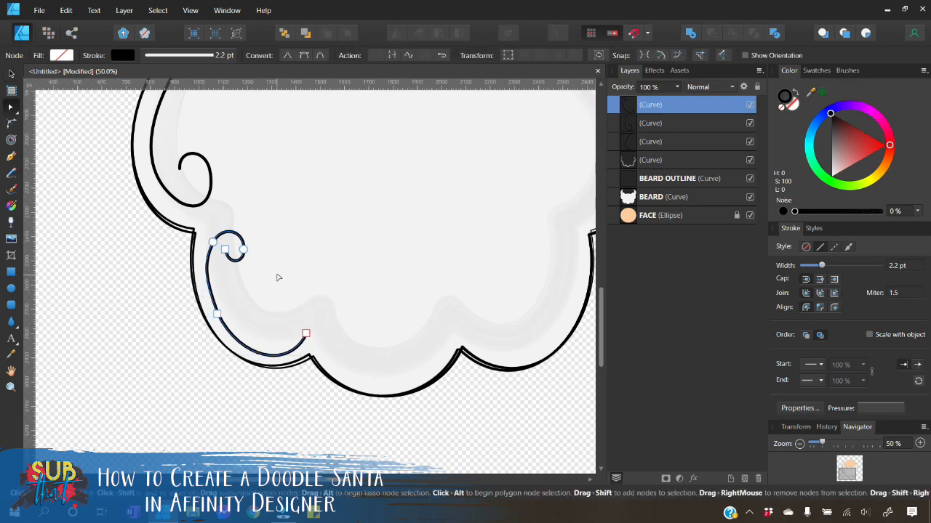
left_click_drag(277, 275, 243, 271)
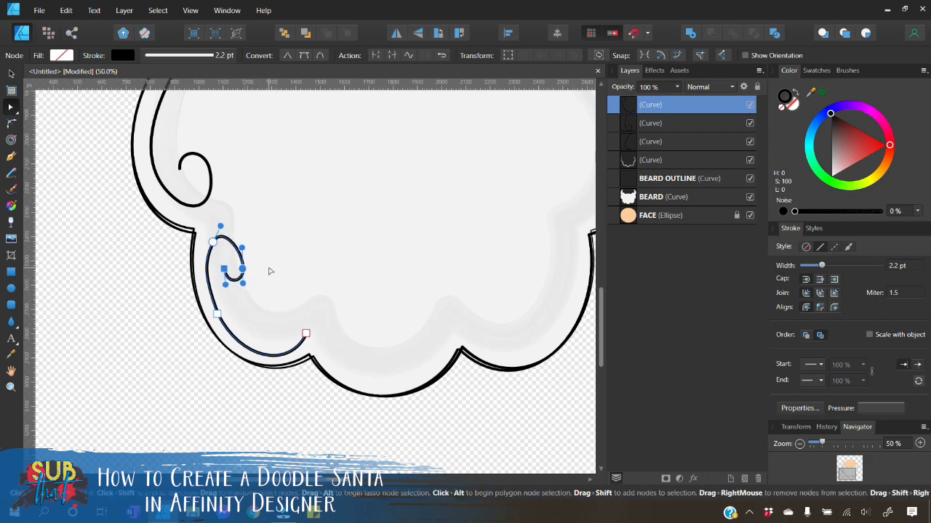
left_click(242, 269)
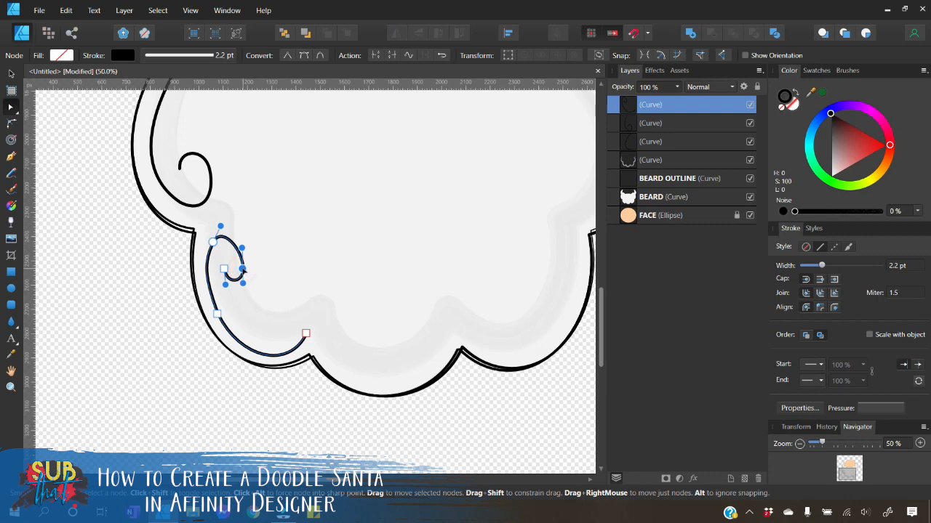
left_click_drag(243, 271, 254, 287)
left_click(225, 269)
left_click(250, 282)
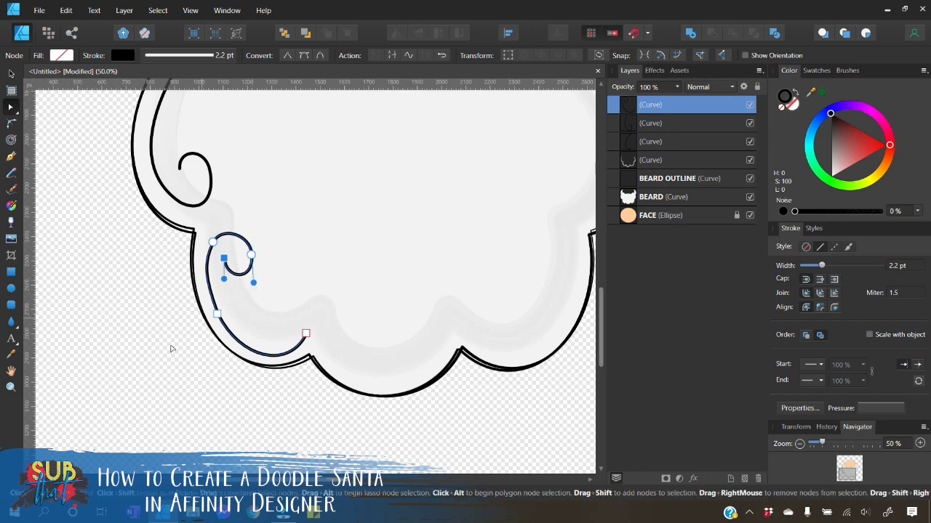
left_click(166, 350)
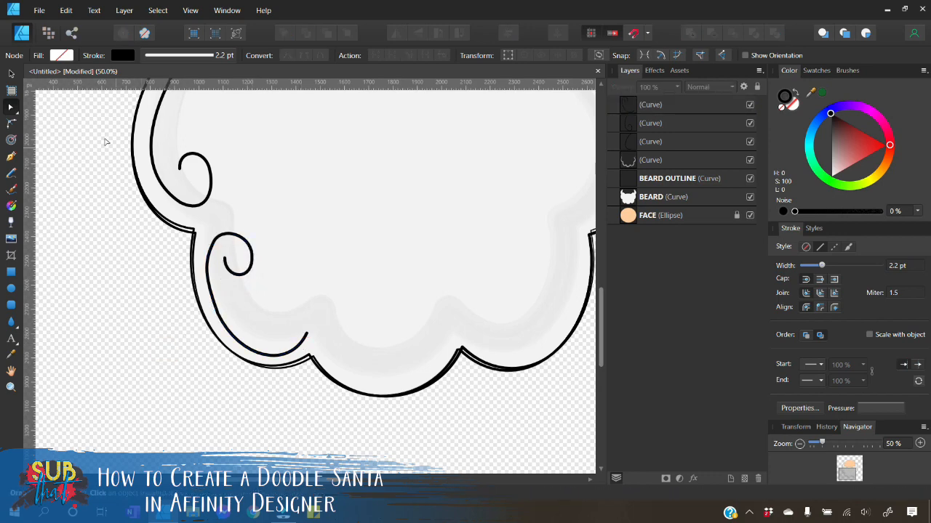
Duplicate the three beard detail curves on the left side and bring the copies to the front of the layer stack
left_click(11, 74)
left_click(799, 444)
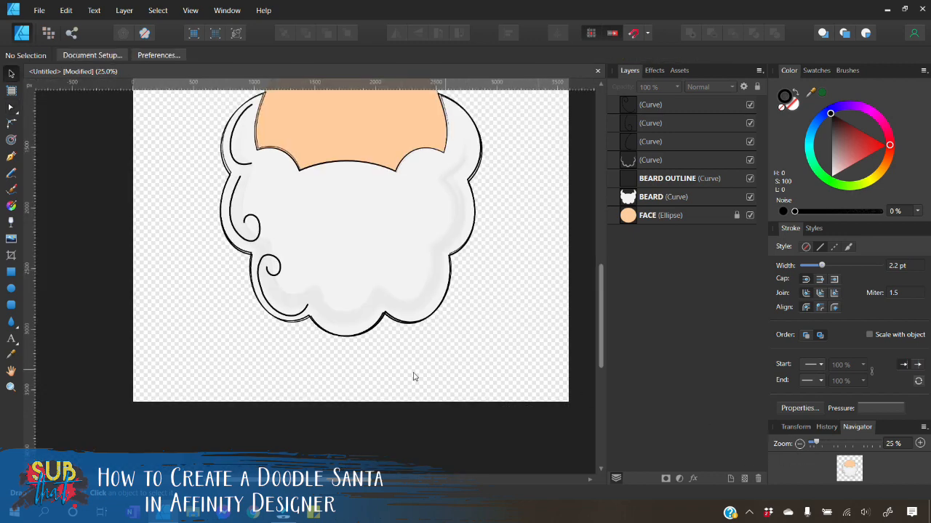
scroll(210, 185, "up", 2)
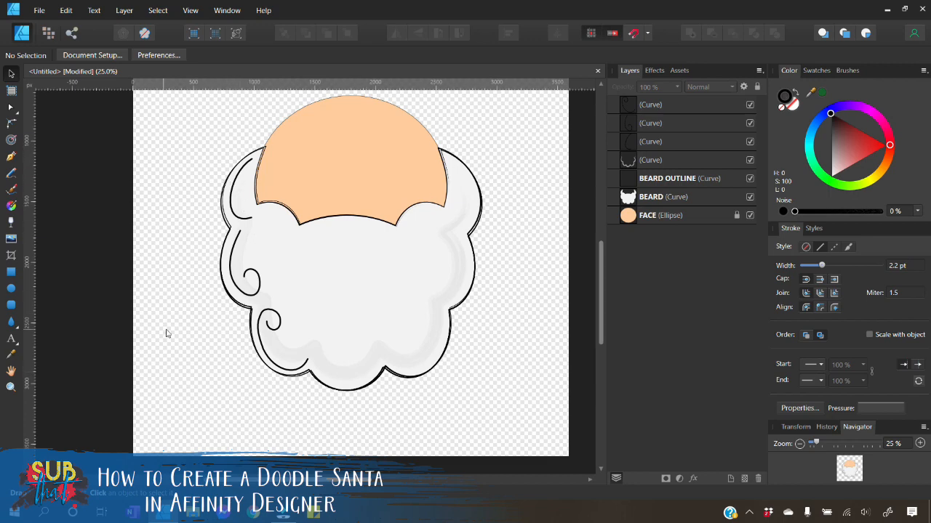
left_click(694, 106)
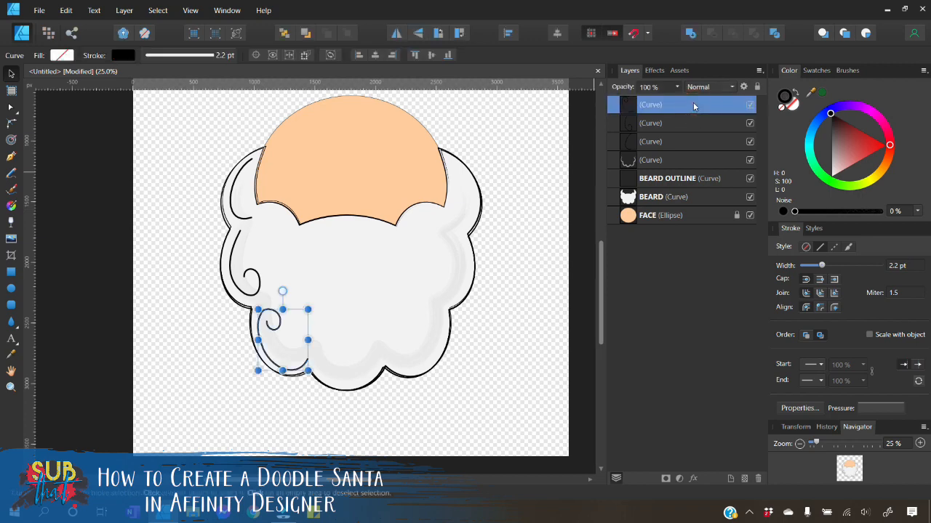
left_click(667, 142, "shift")
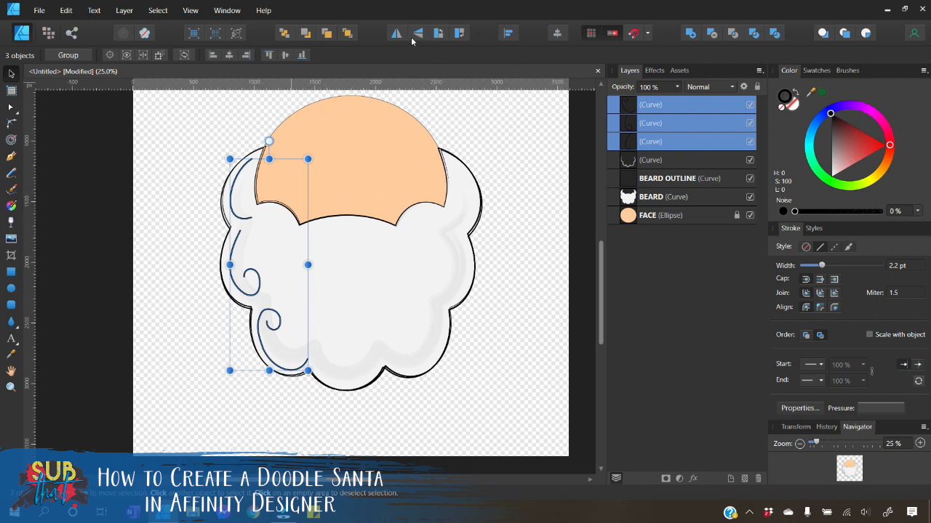
right_click(659, 113)
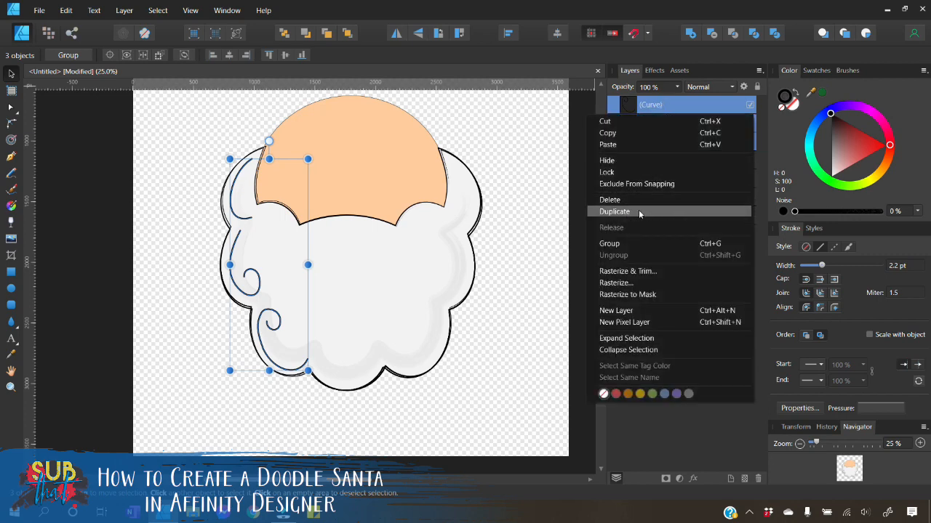
left_click(638, 211)
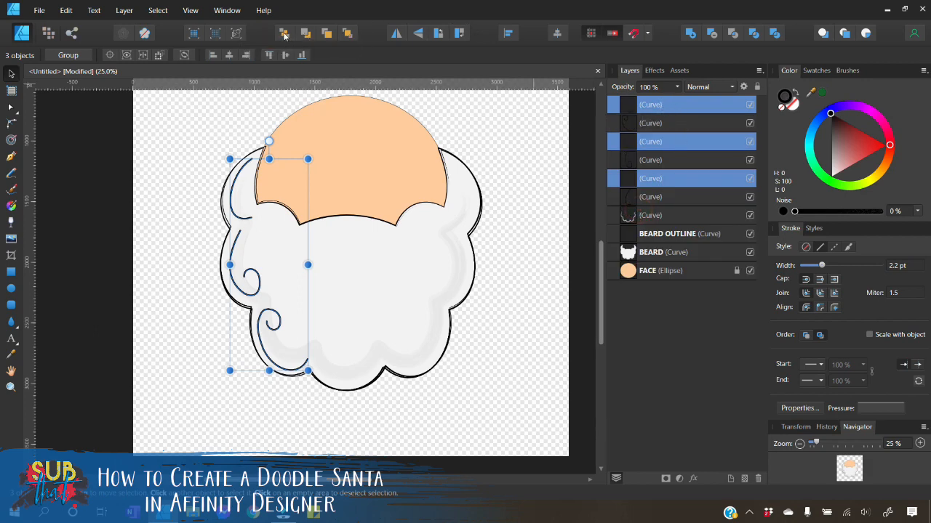
left_click(349, 34)
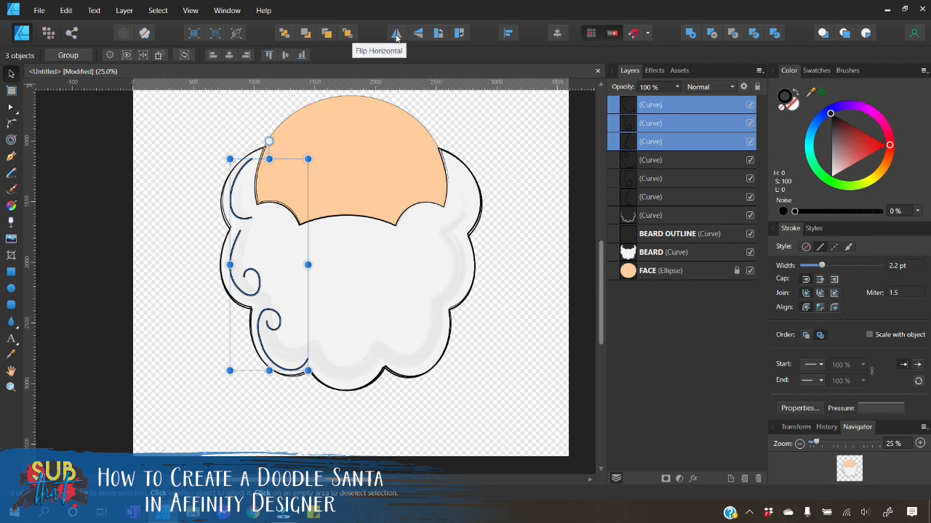
Flip the duplicated curves horizontally and align them inside the beard's right edge, mirroring the left side, then deselect them
left_click(396, 36)
left_click_drag(302, 291, 462, 289)
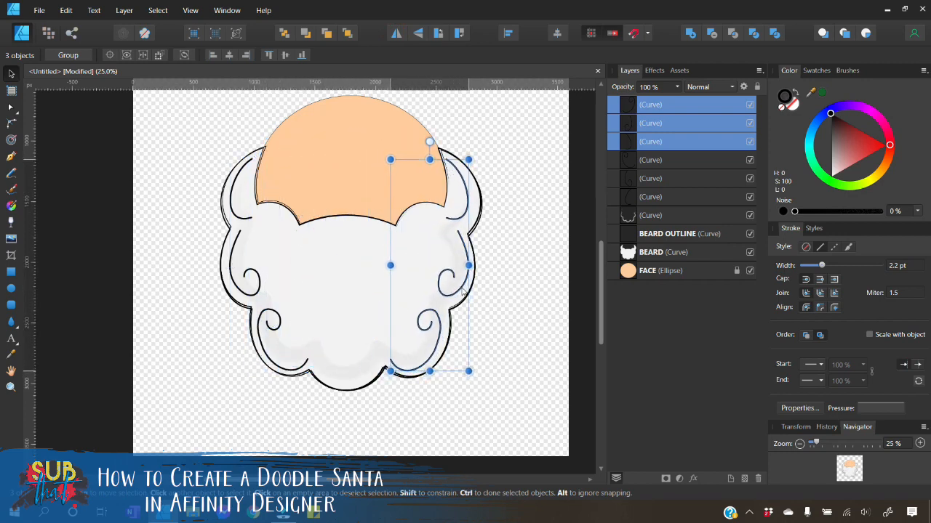
key("Right")
key("Right")
key("Left")
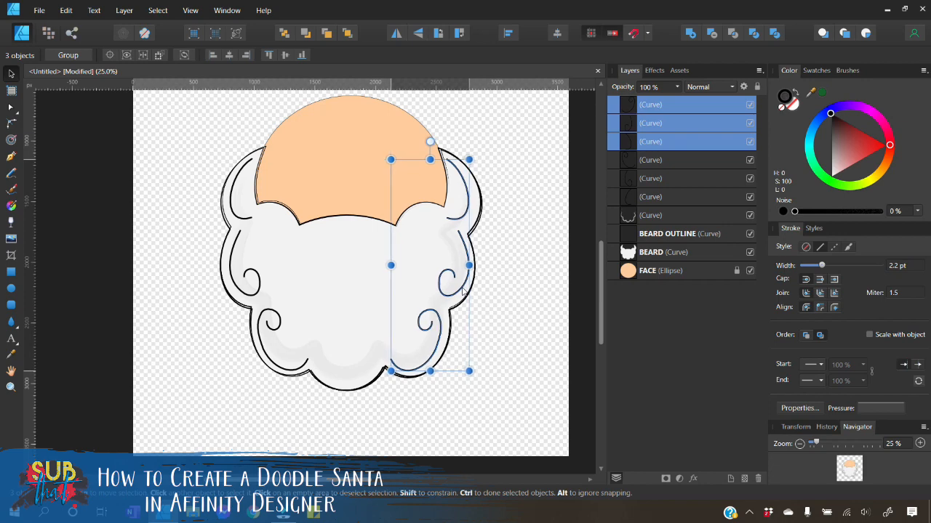
key("Left")
left_click(509, 273)
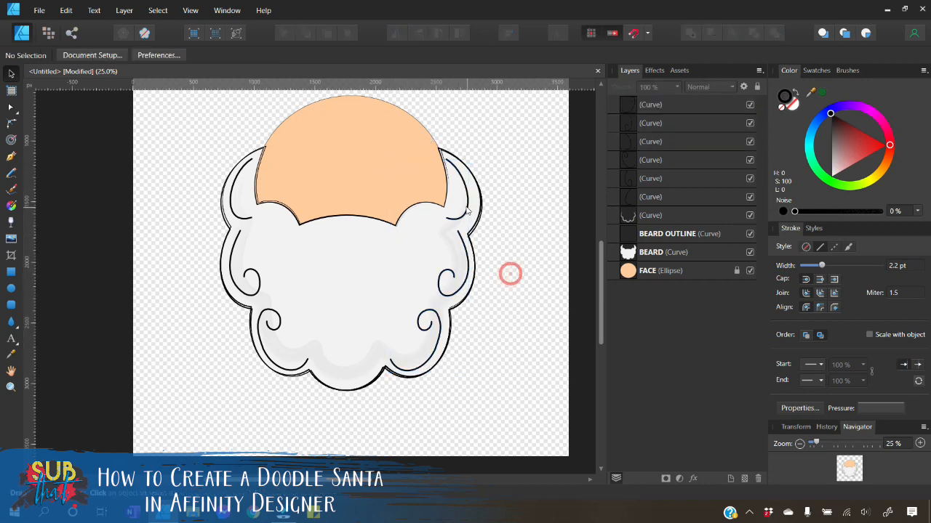
Shift the upper-right detail line slightly outward so it sits closer to the beard outline, then deselect it
left_click(465, 205)
left_click_drag(466, 206, 470, 211)
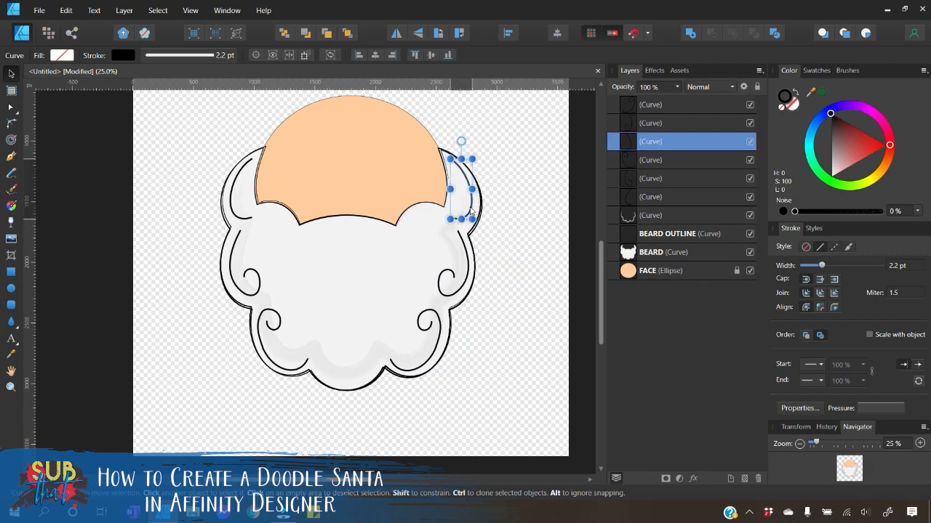
left_click(507, 263)
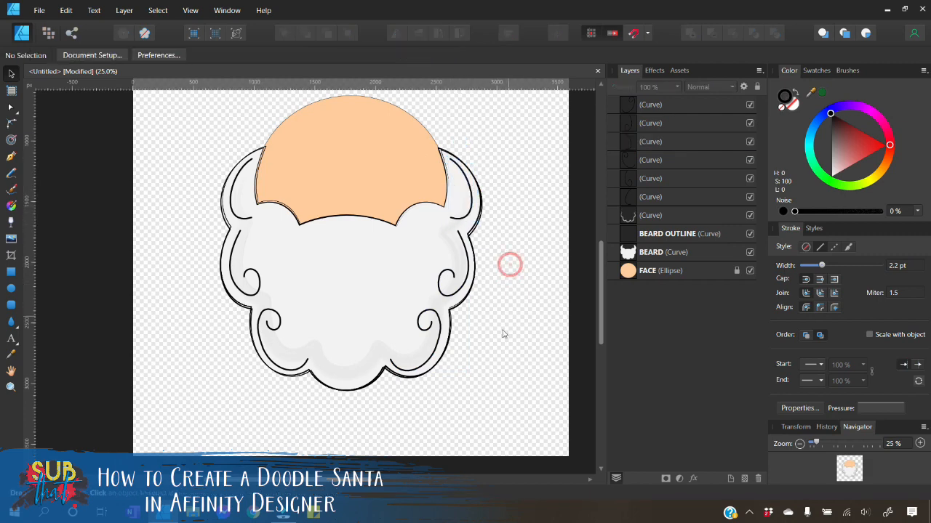
Reposition the middle curl on the beard's right side within its lobe, nudging it slightly downward, then deselect it
left_click(452, 293)
left_click(452, 293)
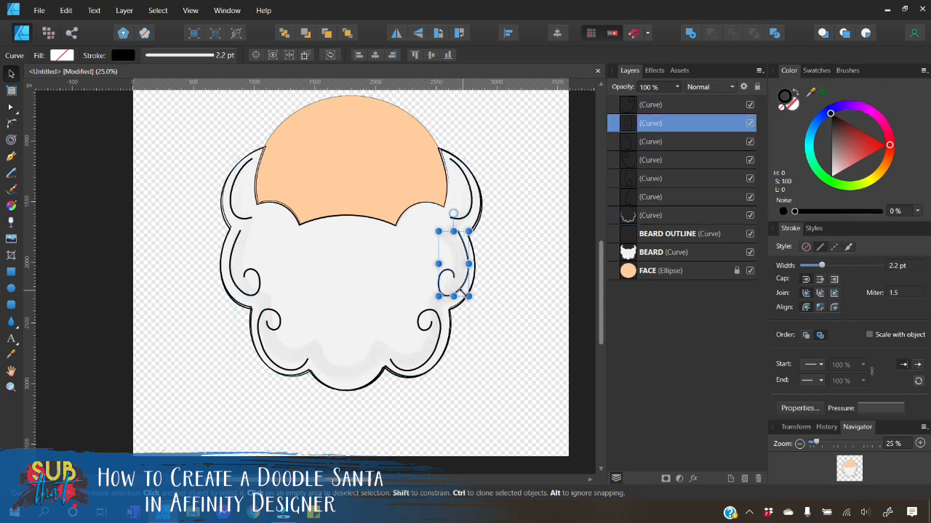
left_click_drag(452, 293, 465, 294)
key("Left")
key("Left")
key("Left")
key("Left")
key("Left")
key("Left")
key("Left")
key("Left")
key("Left")
key("Left")
key("Left")
key("Down")
key("Down")
left_click(519, 353)
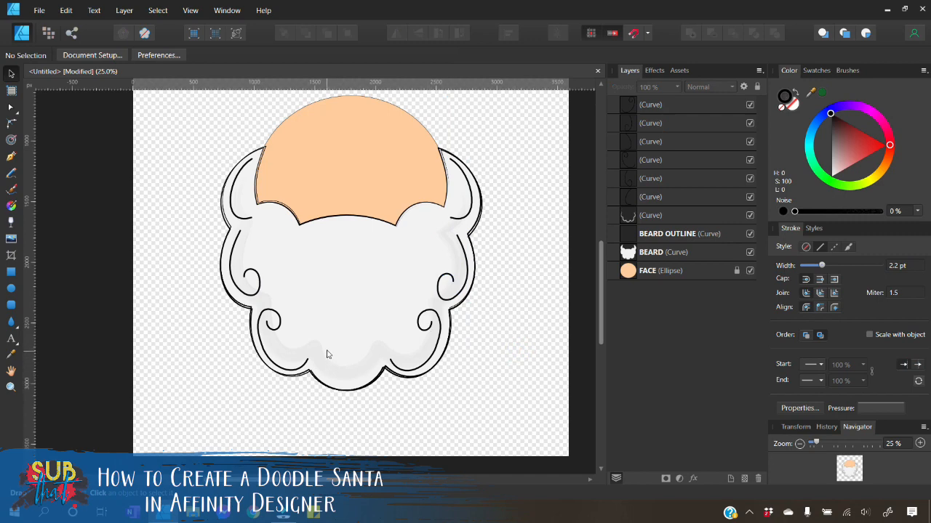
Draw an inward curl with the Pen tool at the left of the bottom centre lobe, using three curved segments
left_click(920, 443)
scroll(488, 353, "down", 4)
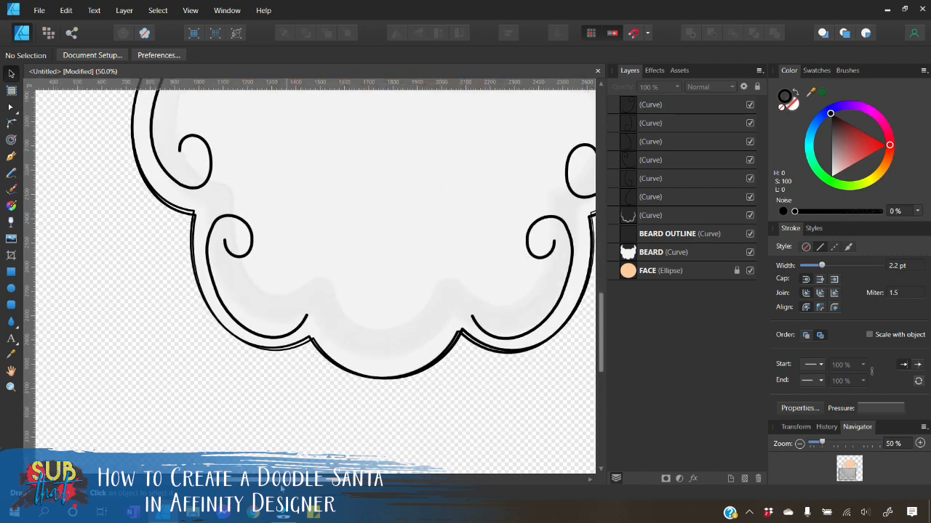
left_click_drag(291, 480, 307, 480)
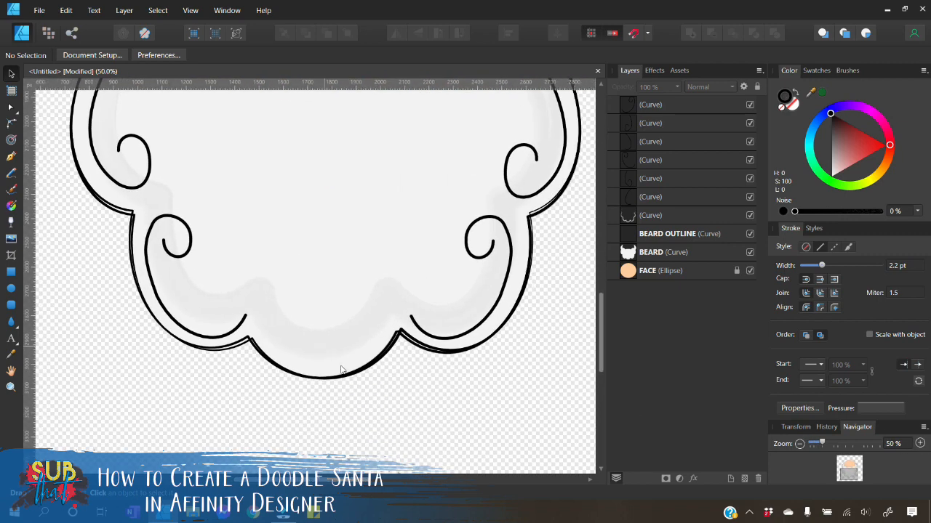
left_click(11, 156)
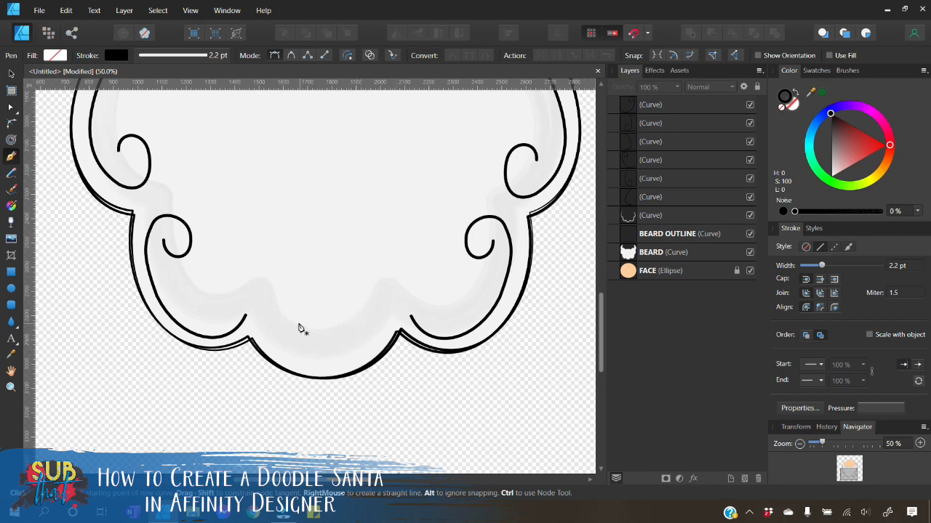
left_click(291, 317)
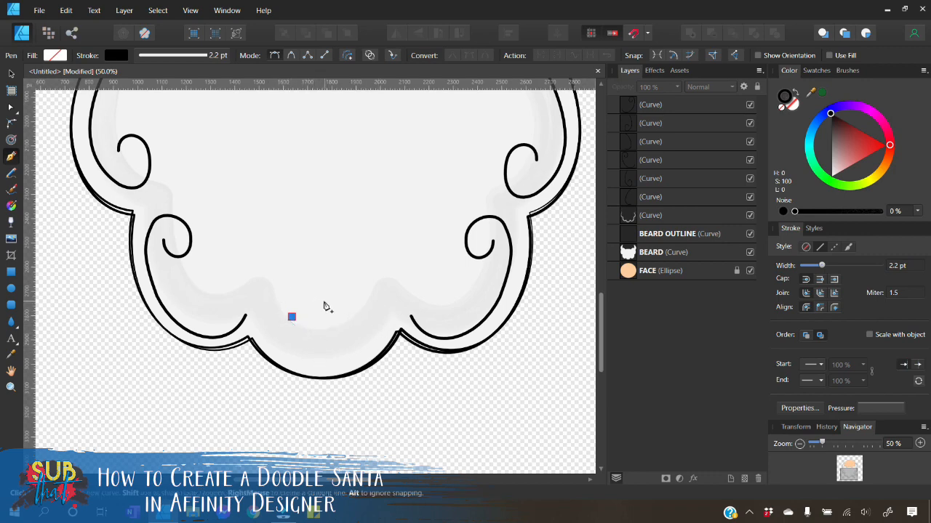
left_click(318, 300)
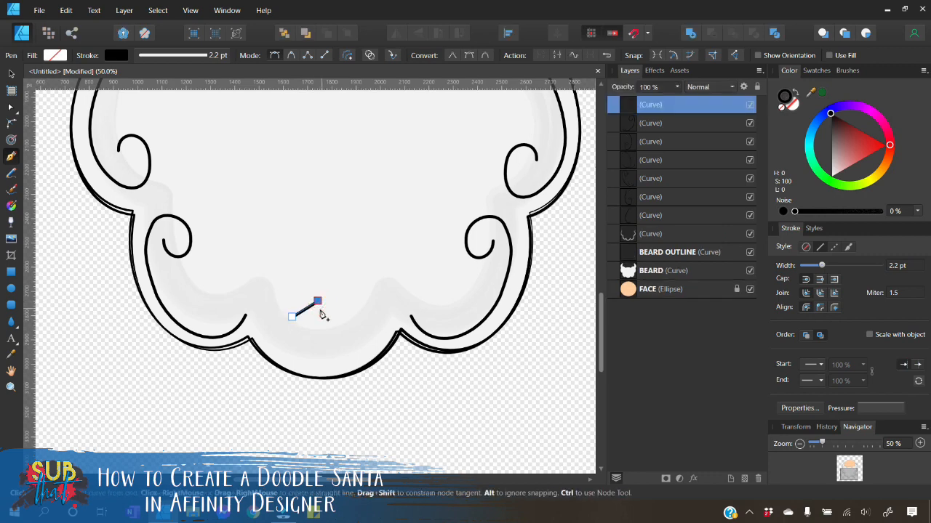
mouse_move(309, 314)
left_mouse_down()
mouse_move(314, 323)
mouse_move(318, 317)
left_mouse_up()
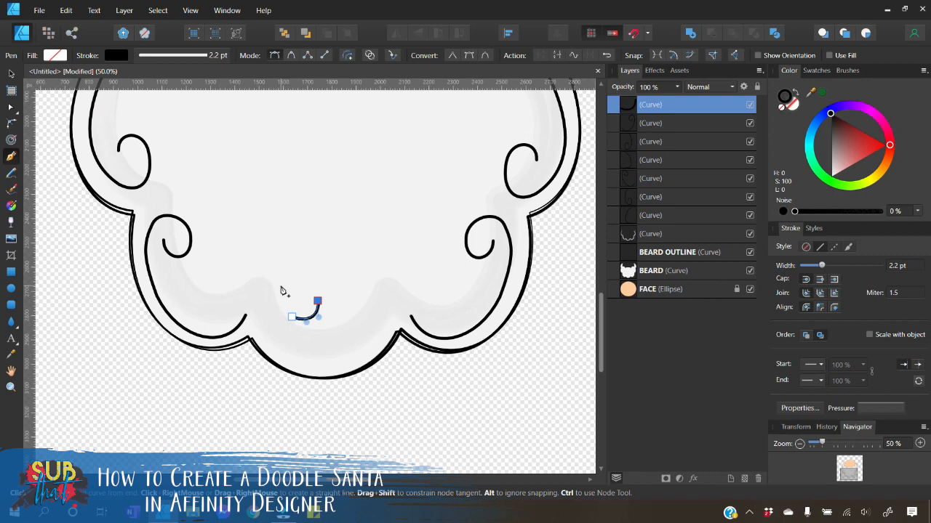
left_click(281, 285)
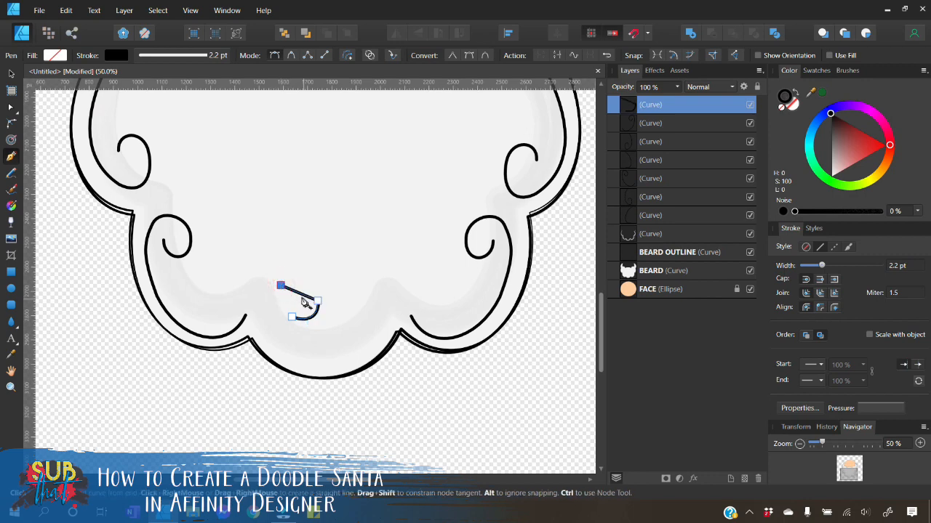
left_click_drag(301, 296, 306, 285)
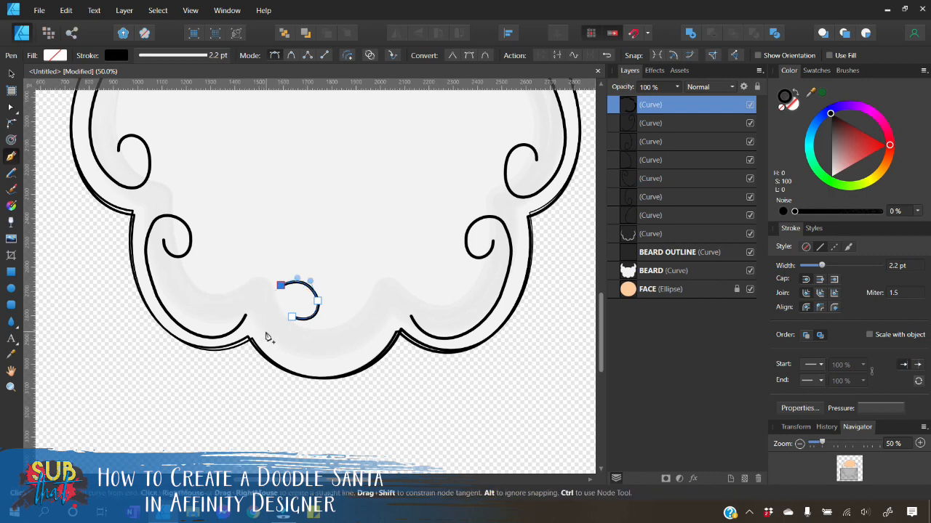
left_click(265, 331)
left_click_drag(273, 309, 268, 311)
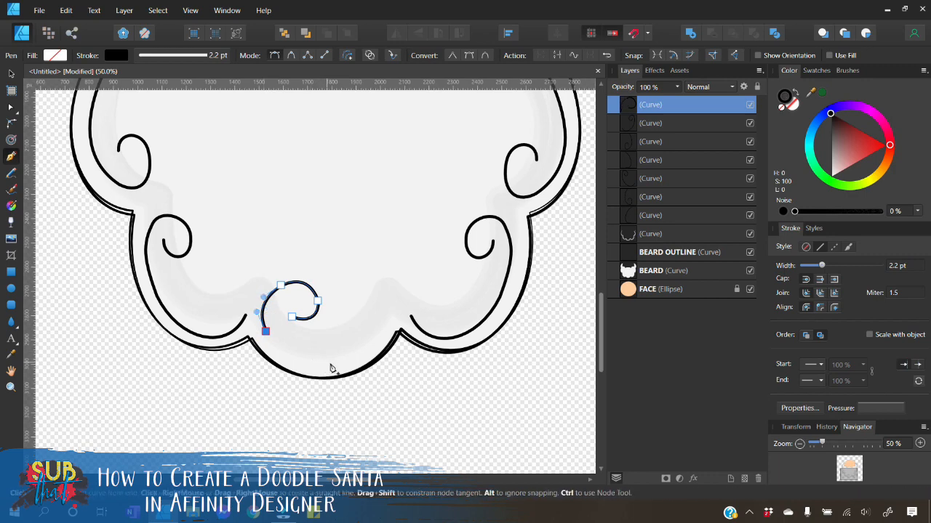
Continue the curve along the inside of the bottom centre lobe and up its right side with two bowed segments
left_click(369, 349)
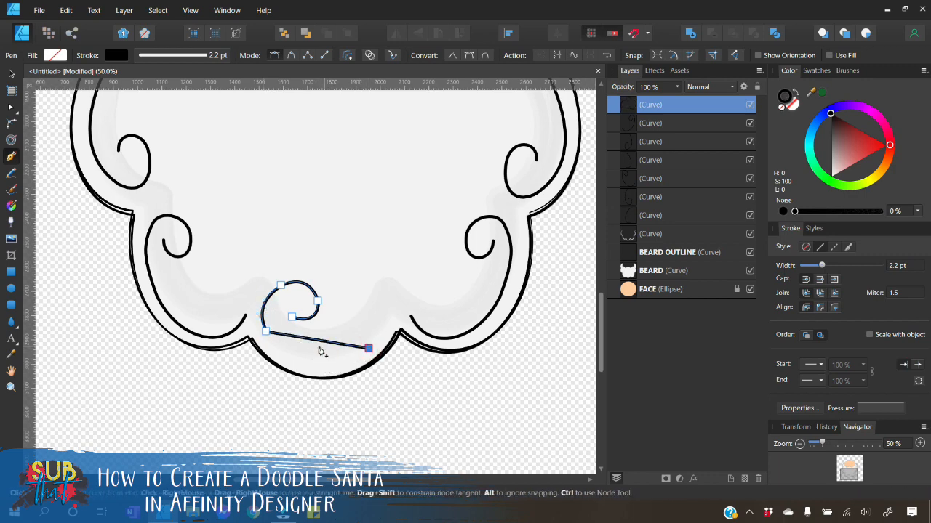
left_click_drag(318, 344, 316, 368)
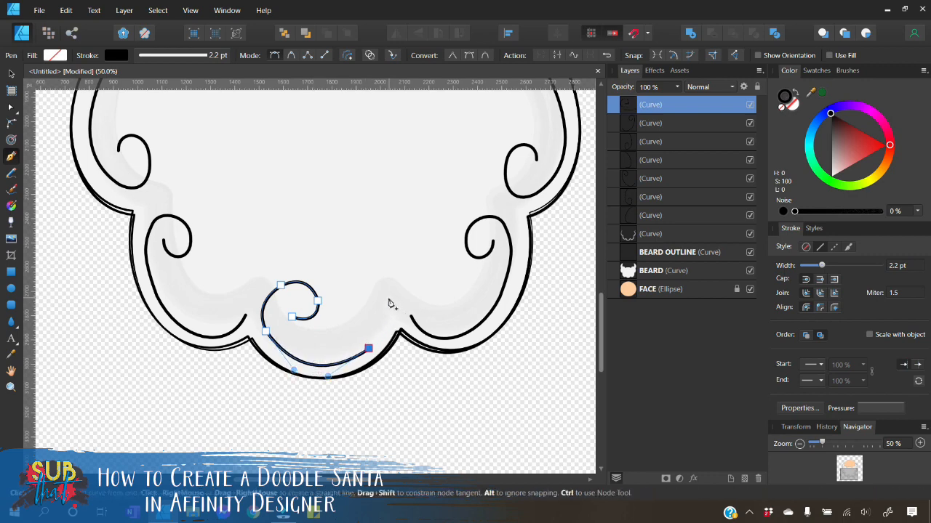
left_click(390, 297)
mouse_move(385, 323)
left_mouse_down()
mouse_move(380, 317)
mouse_move(387, 321)
left_mouse_up()
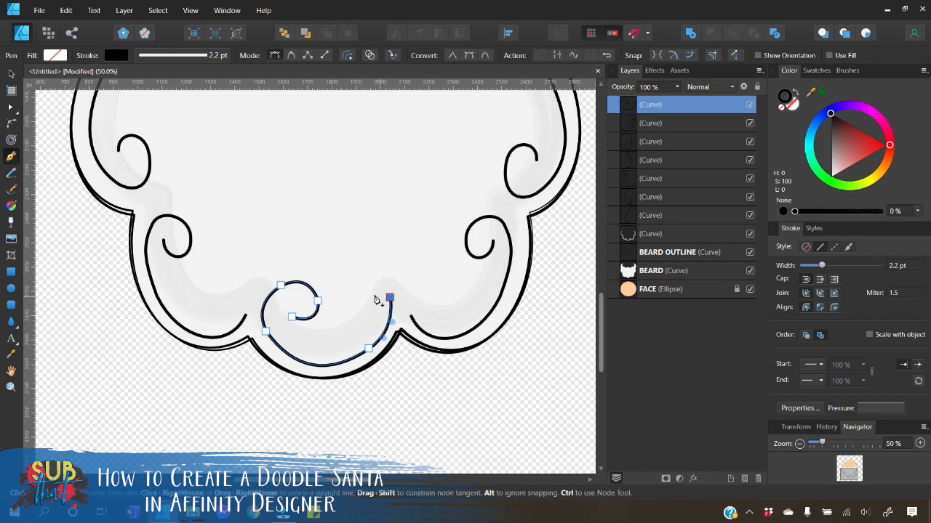
Finish the bottom lobe line with three curved segments forming a small inward curl on its right, then deselect it
left_click(355, 289)
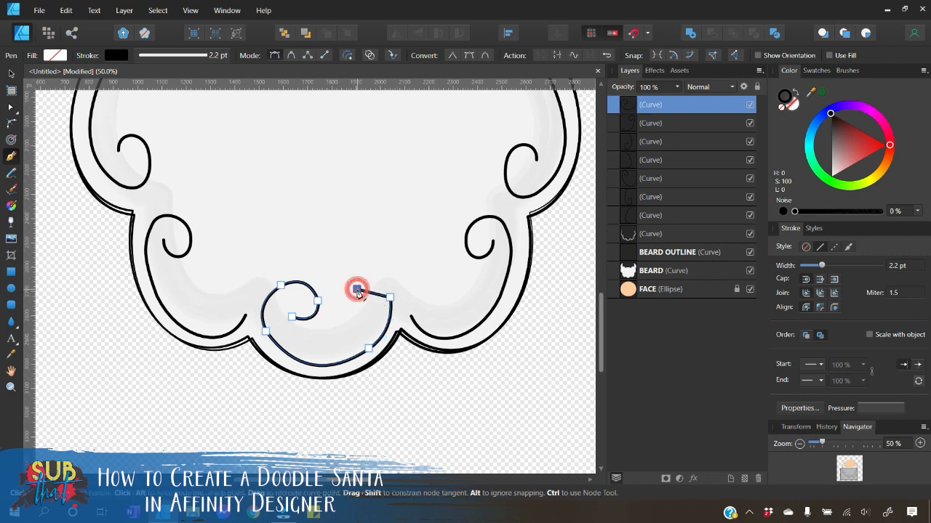
left_click_drag(373, 293, 377, 285)
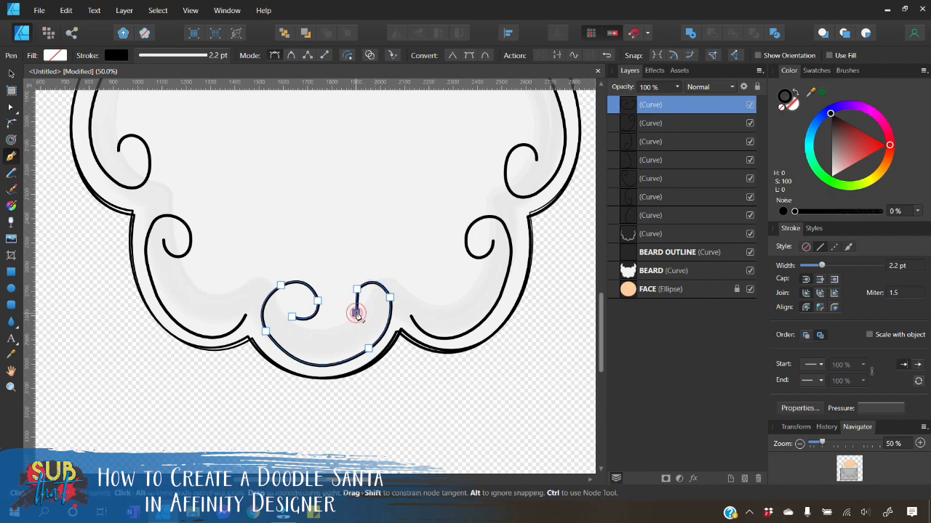
left_click(355, 311)
left_click_drag(348, 306, 351, 304)
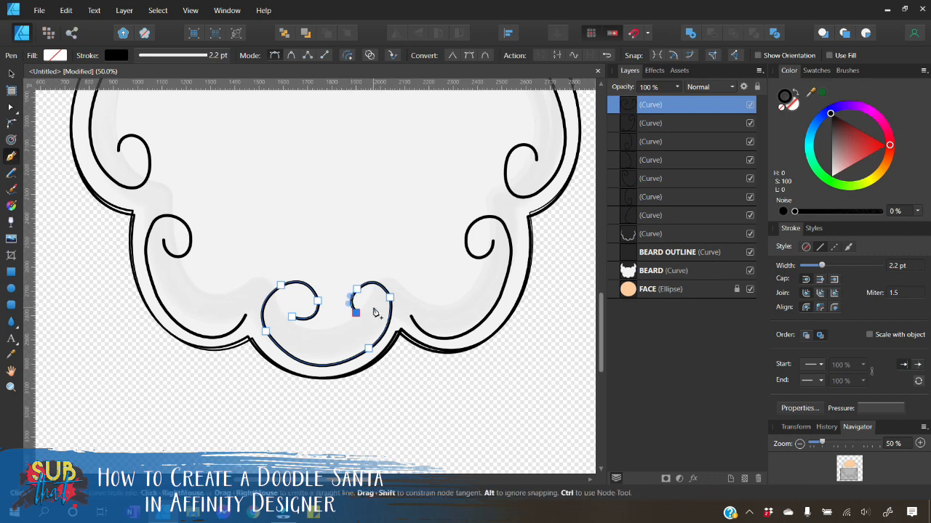
left_click(373, 307)
left_click_drag(365, 312, 365, 314)
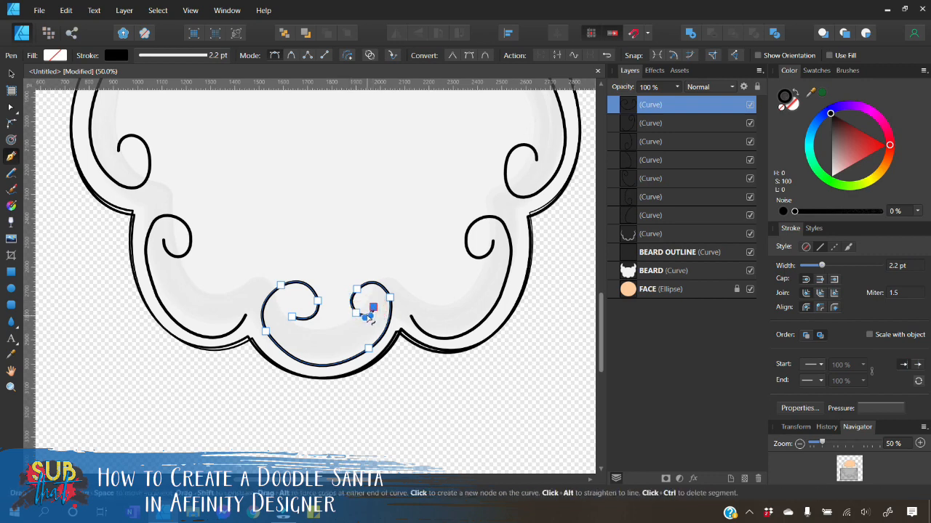
left_click(11, 73)
left_click(206, 384)
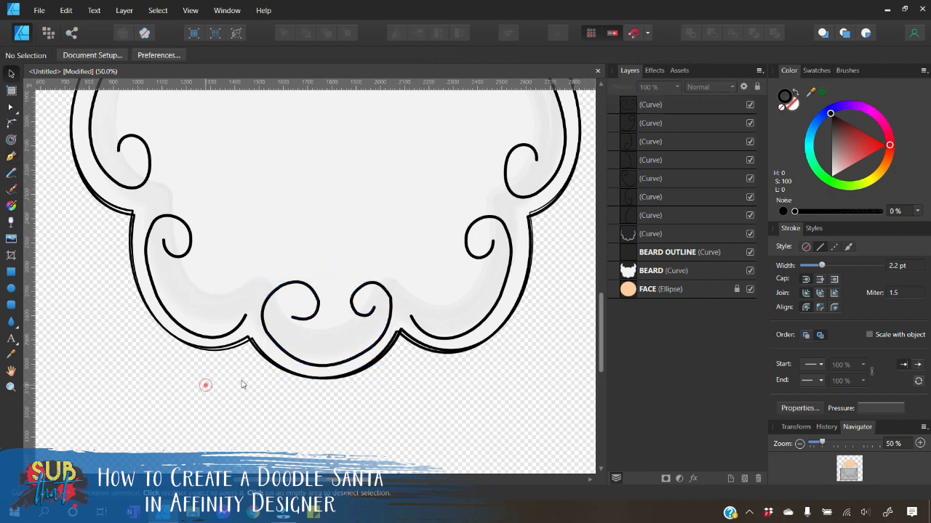
Refine the right curl of the bottom lobe line by smoothing its outer bend and shifting its four inner nodes slightly left
left_click(339, 368)
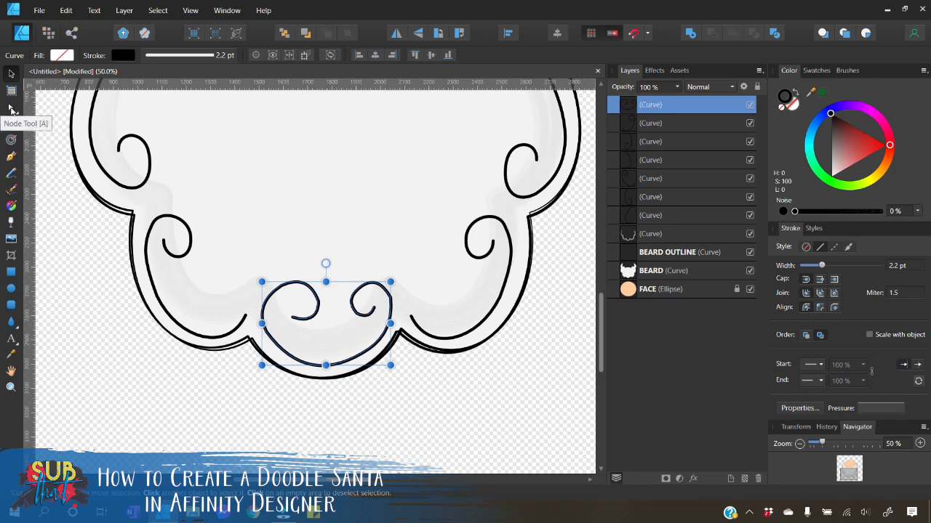
left_click(11, 108)
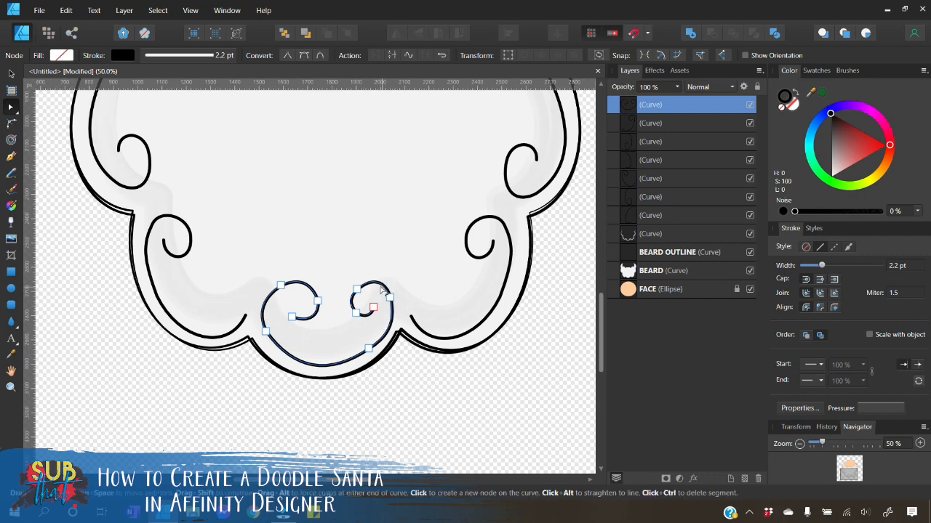
left_click(390, 298)
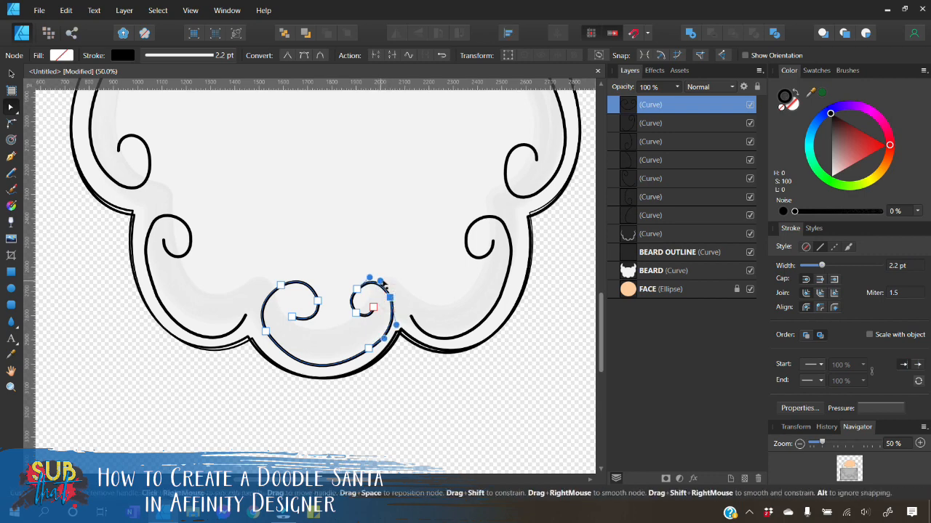
left_click_drag(379, 282, 388, 281)
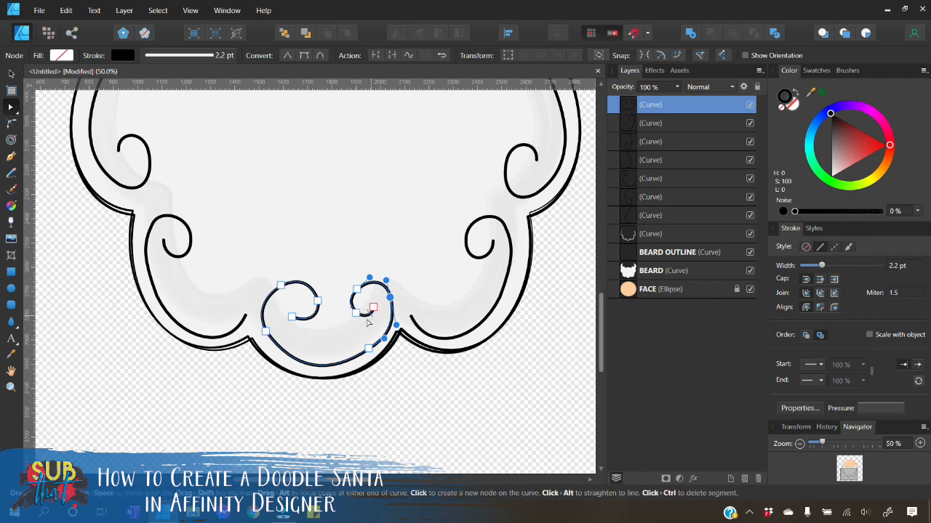
left_click_drag(380, 321, 335, 278)
left_click(351, 303)
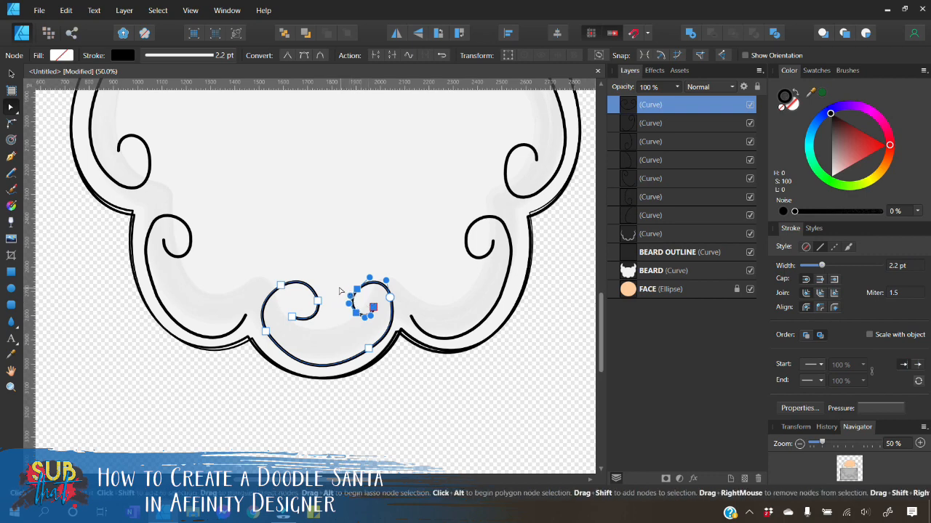
left_click_drag(356, 290, 348, 289)
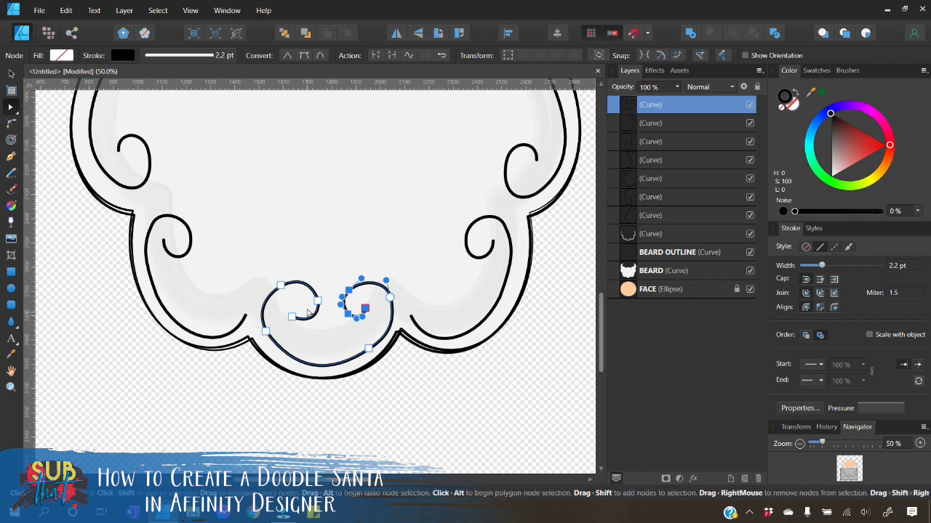
Reshape the left curl of the bottom lobe line by adjusting its inner end nodes and their curve handles, then deselect the line
left_click(292, 317)
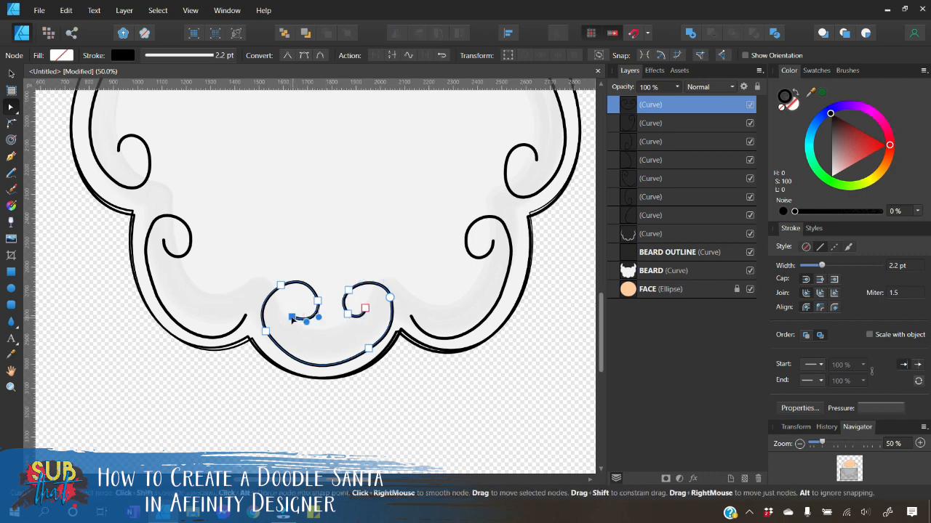
left_click_drag(292, 318, 327, 322)
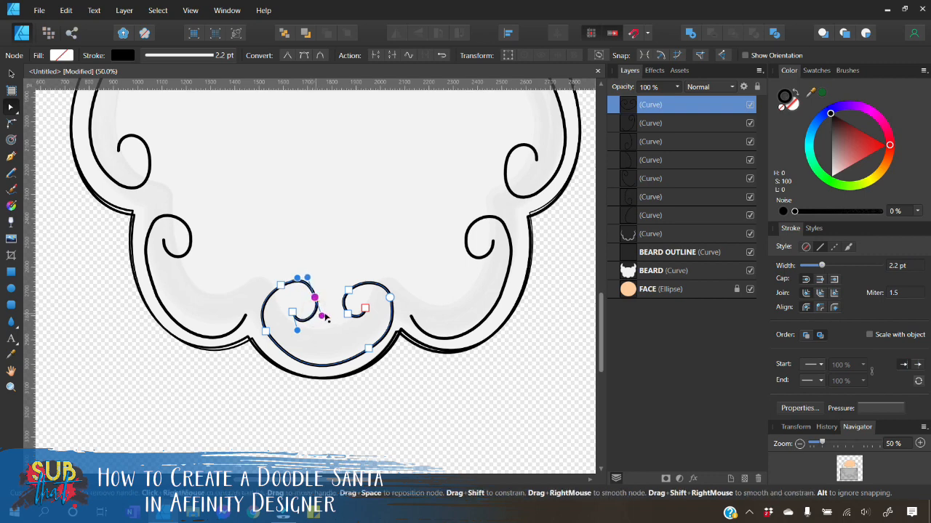
left_click(324, 315)
left_click_drag(298, 331, 306, 329)
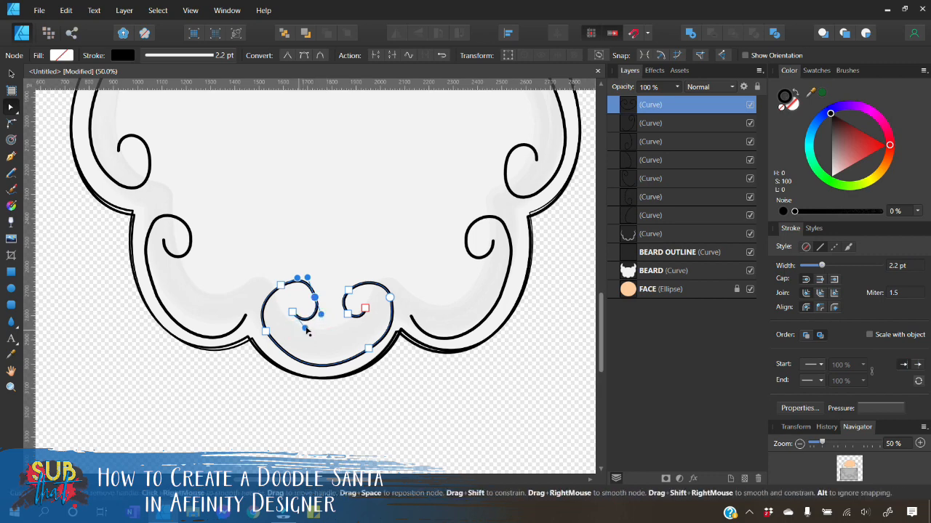
left_click(301, 402)
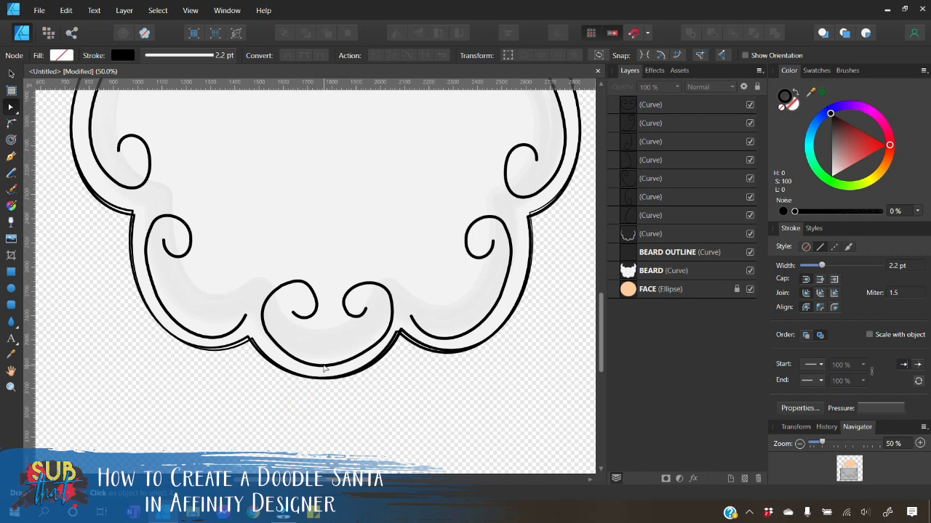
left_click(296, 317)
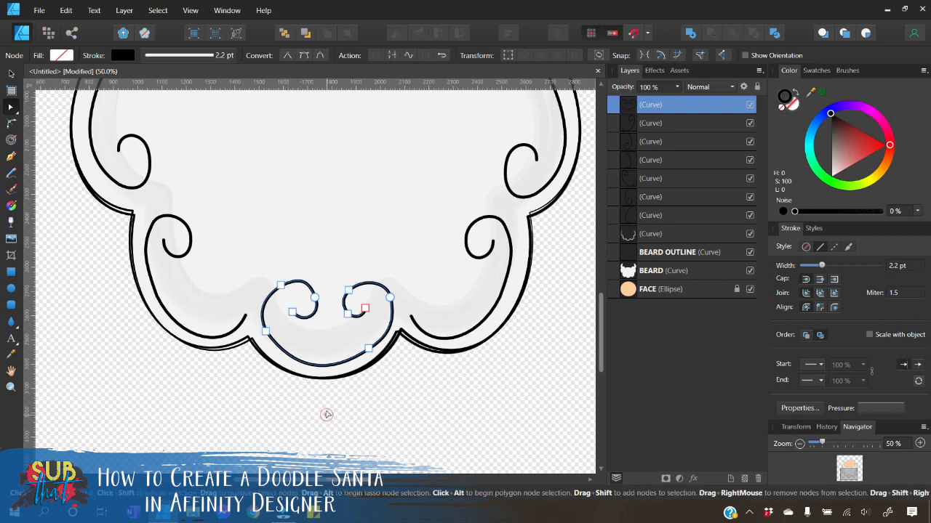
left_click(323, 413)
Group the seven curled detail lines inside the beard, leaving the beard outline and shading curve outside the group
left_click(800, 444)
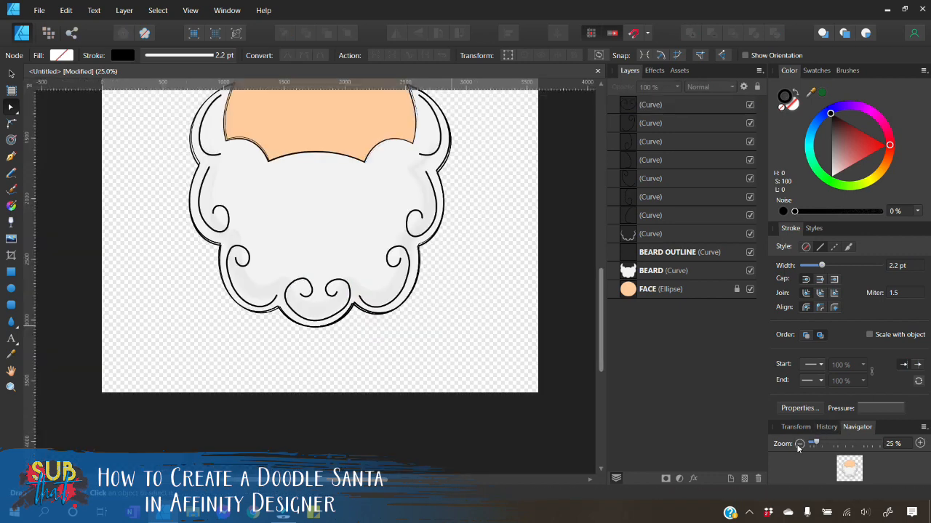
scroll(534, 364, "up", 2)
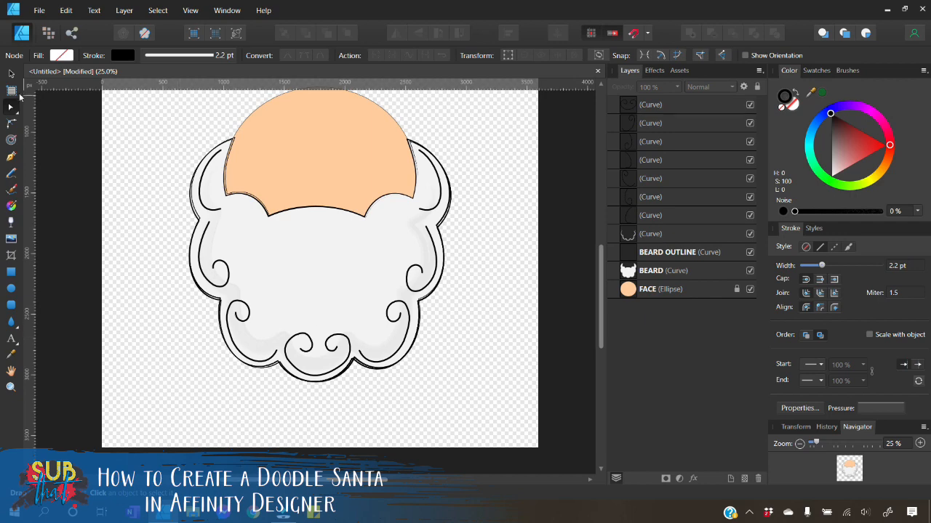
left_click(11, 74)
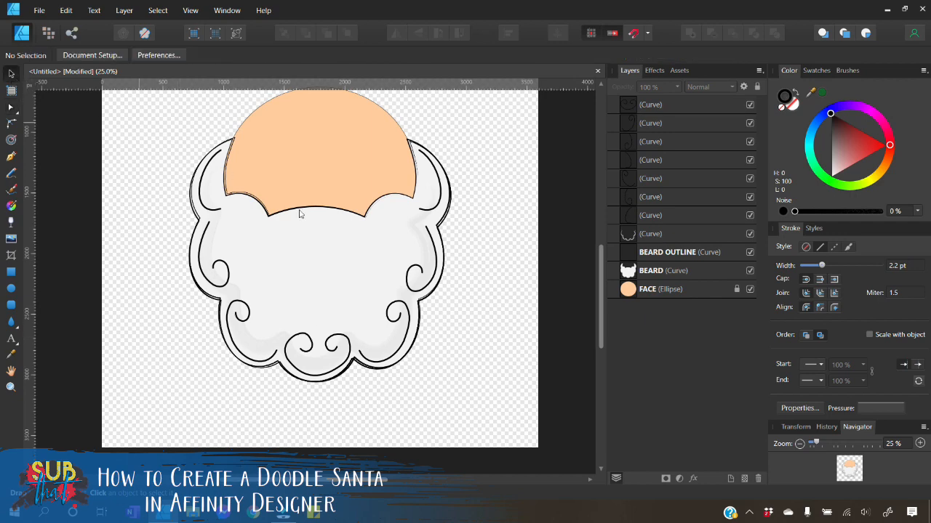
left_click(657, 105)
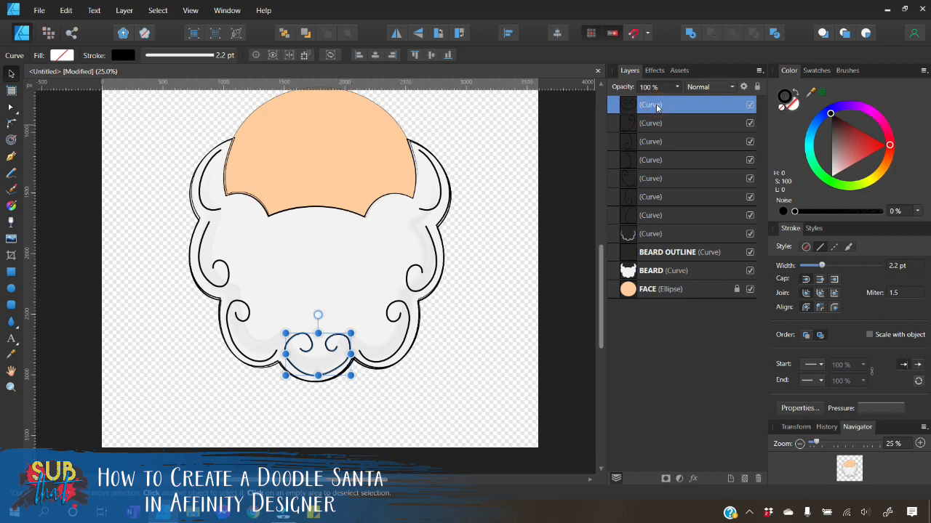
left_click(662, 215, "shift")
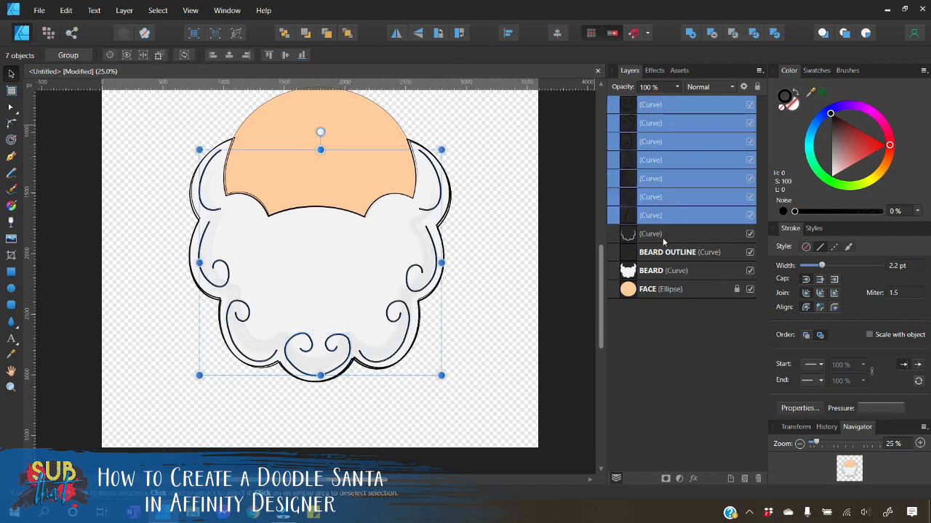
right_click(661, 107)
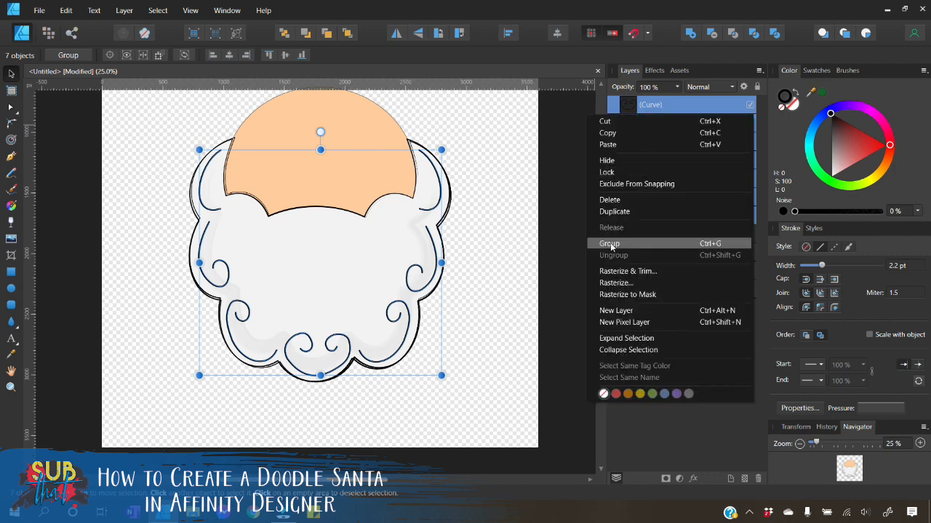
left_click(611, 244)
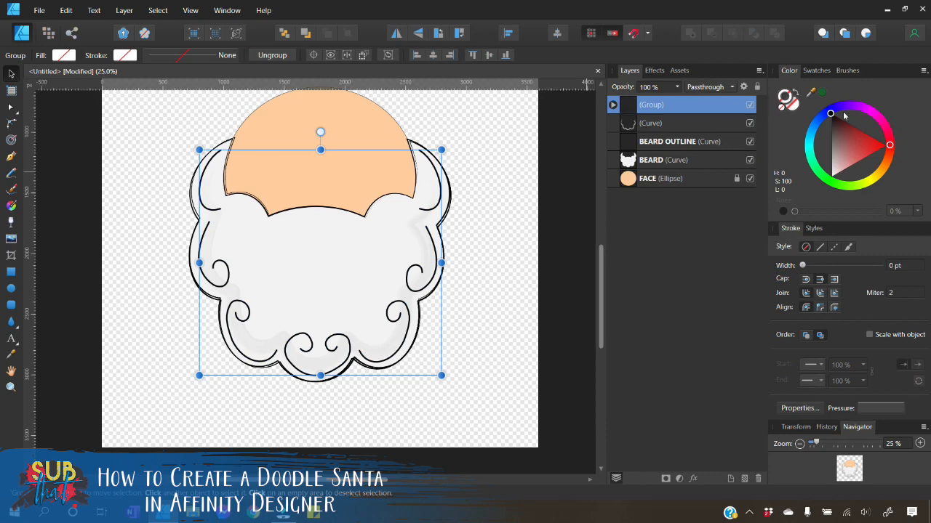
Show the Outline Brushes category in the brush library for the grouped curls
left_click(847, 70)
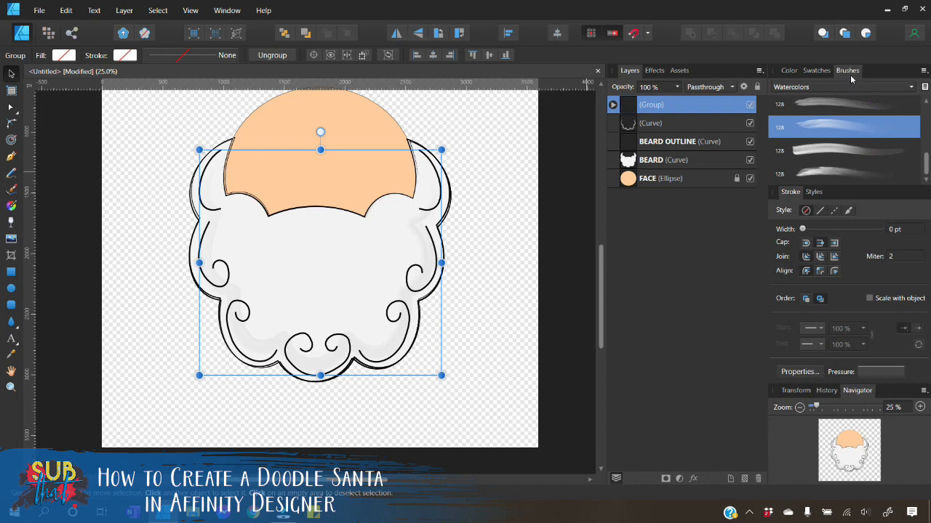
left_click(849, 88)
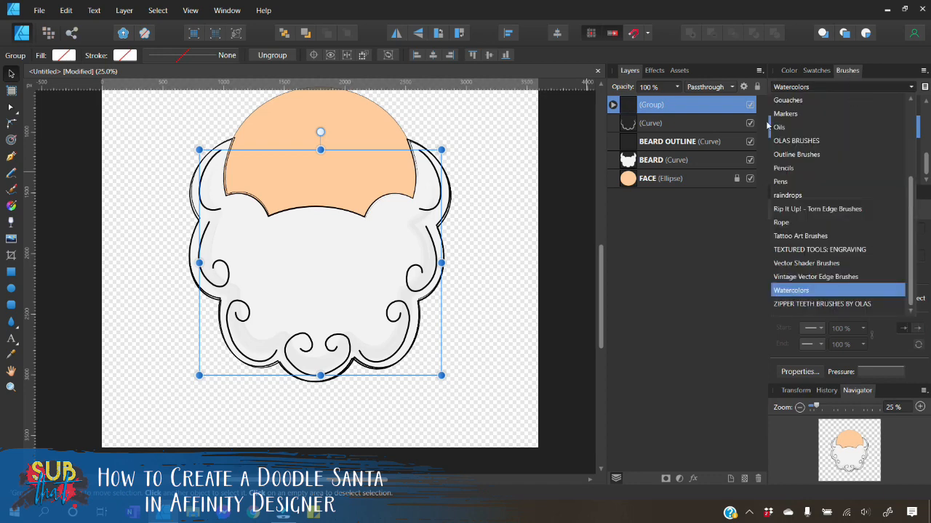
left_click(812, 155)
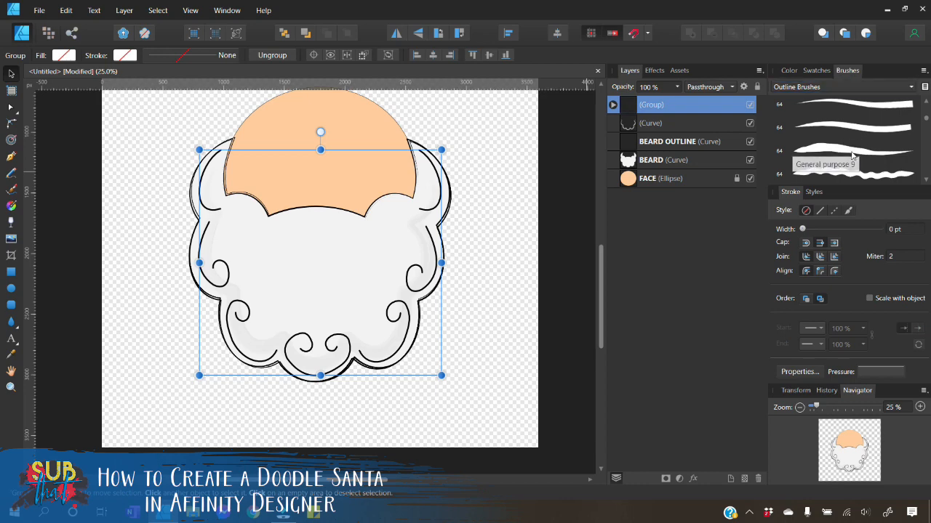
Try the General purpose 9 brush on the grouped curls with a 6.4 pt stroke width
left_click(852, 153)
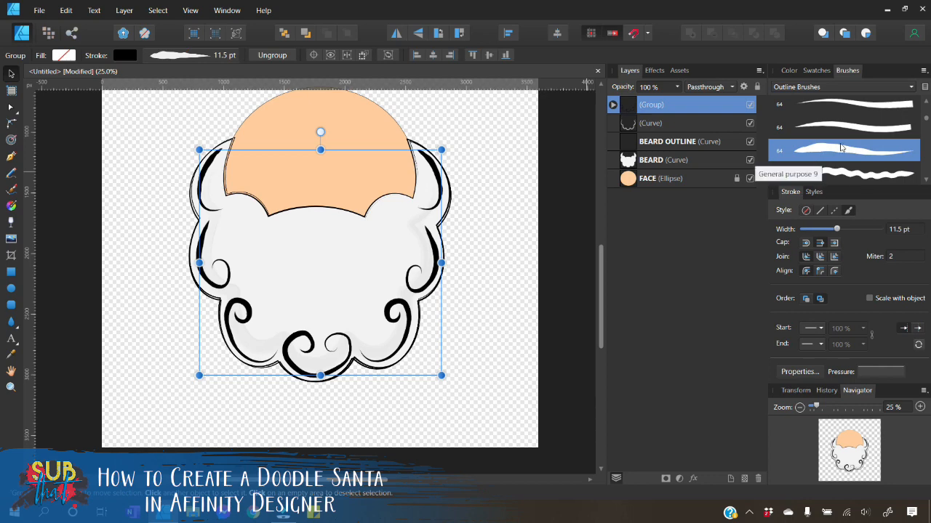
left_click_drag(836, 229, 826, 229)
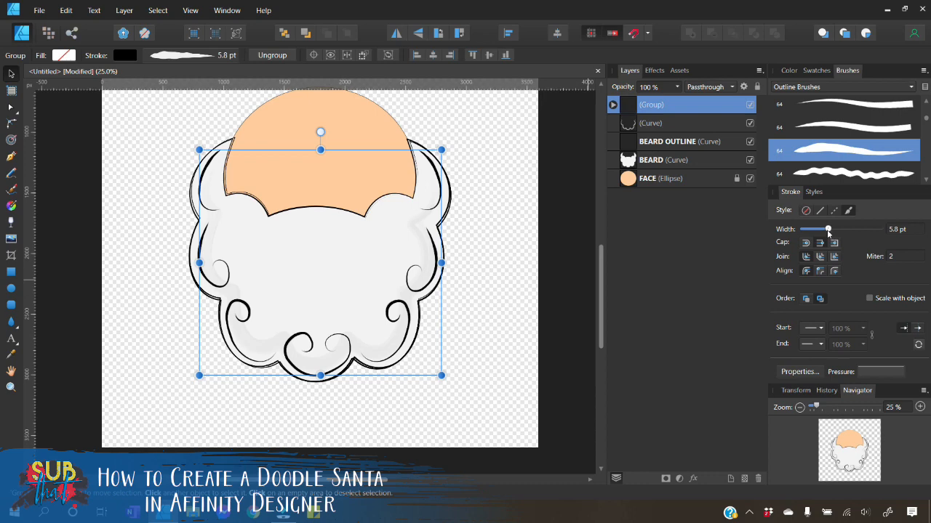
left_click_drag(828, 233, 828, 231)
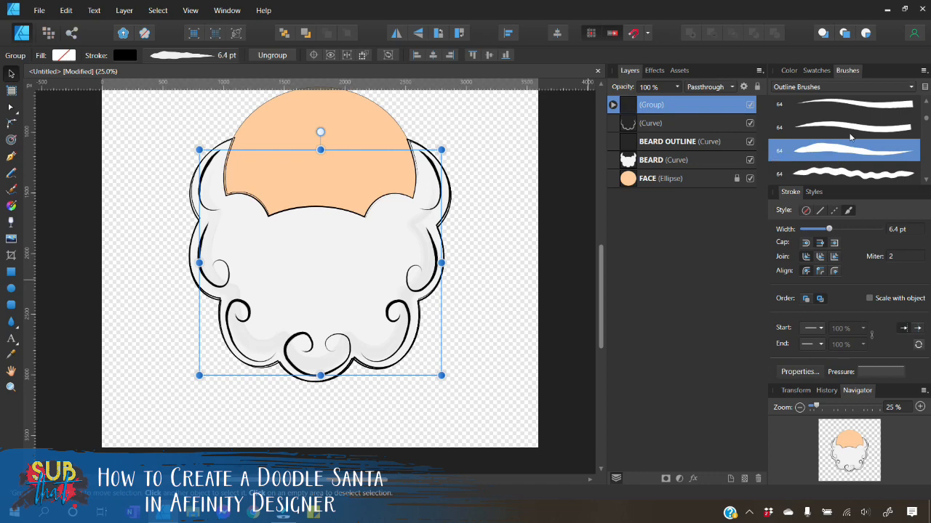
Apply an outline brush tapered at both ends to the grouped curls, set its stroke width to 4.4 pt, and deselect the group
scroll(850, 136, "down", 3)
scroll(862, 151, "down", 4)
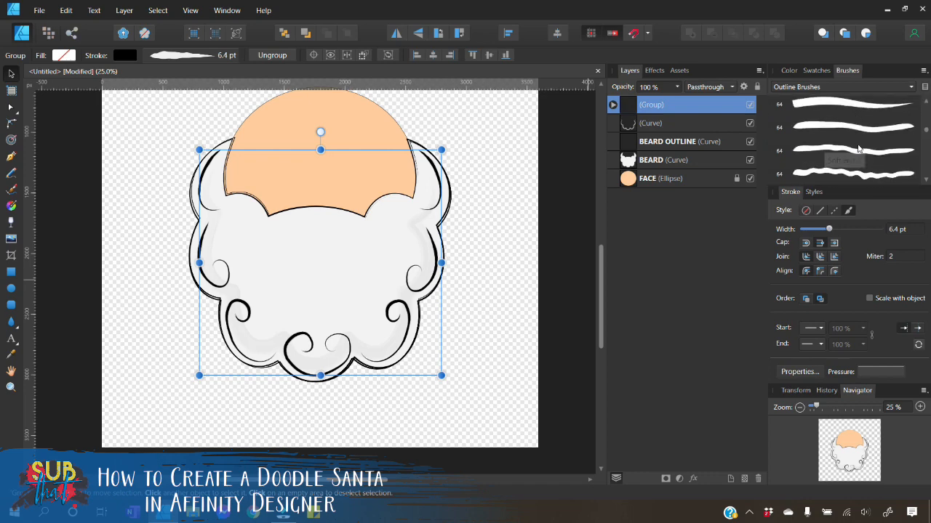
scroll(879, 160, "down", 5)
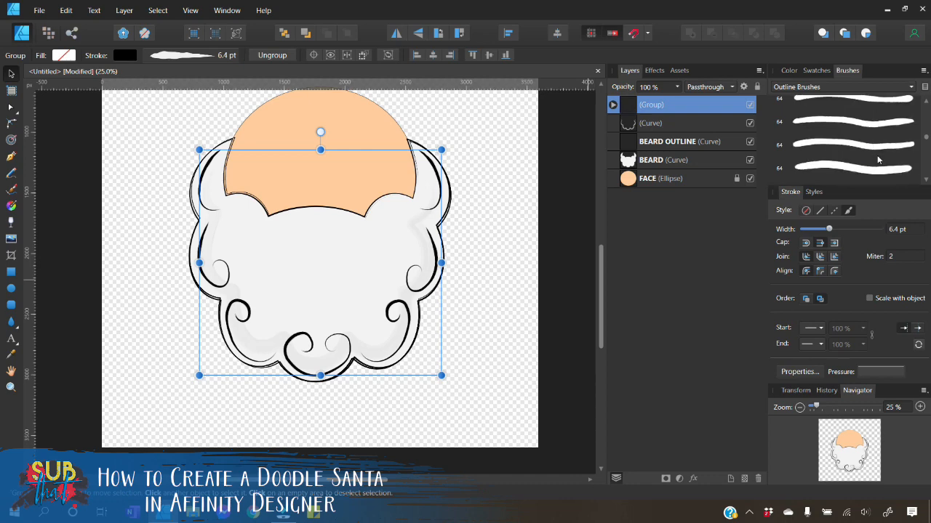
scroll(880, 161, "down", 4)
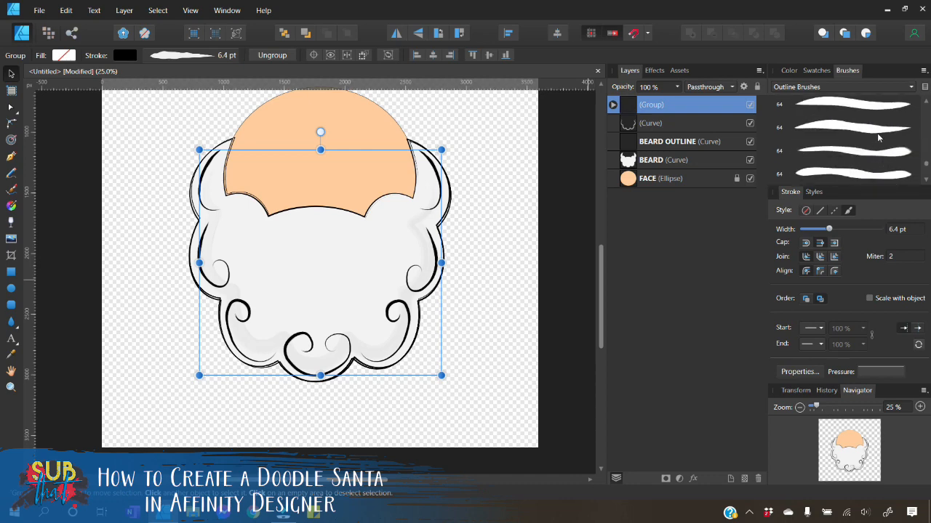
left_click(879, 131)
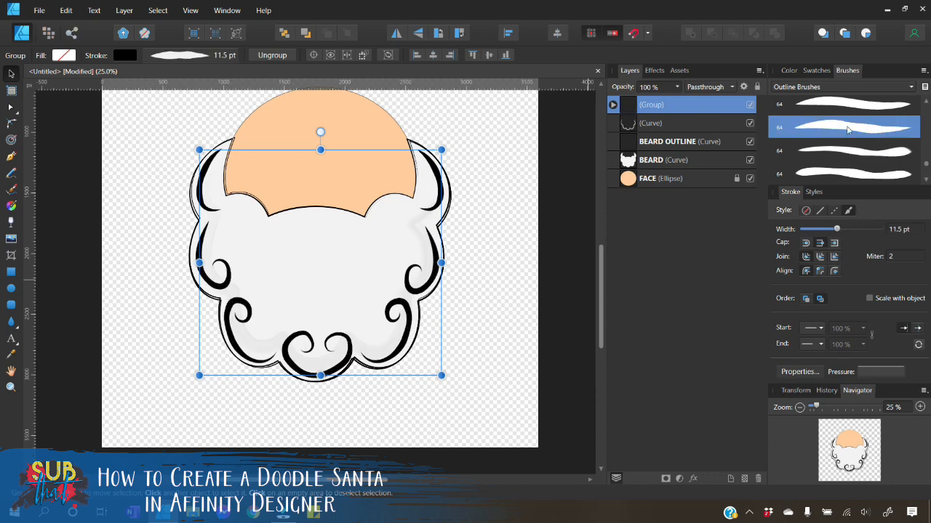
left_click_drag(837, 229, 825, 230)
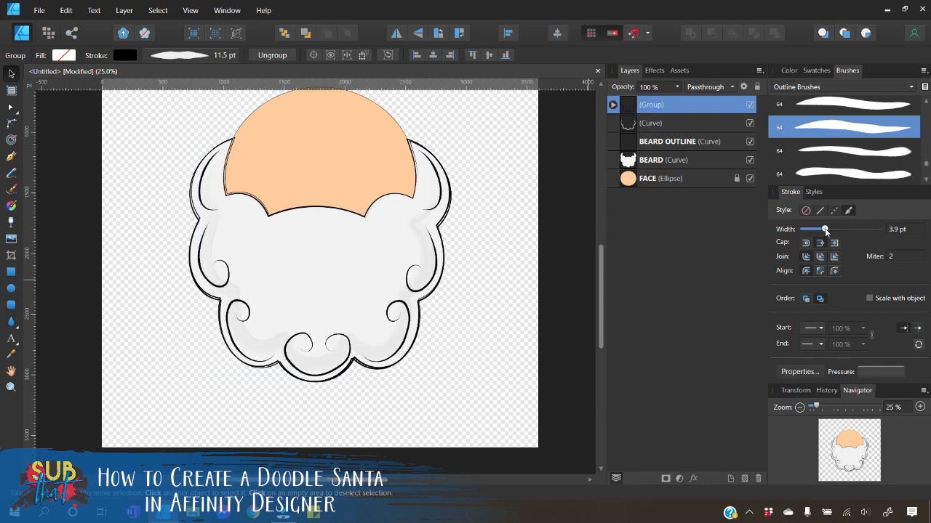
left_click_drag(824, 231, 826, 230)
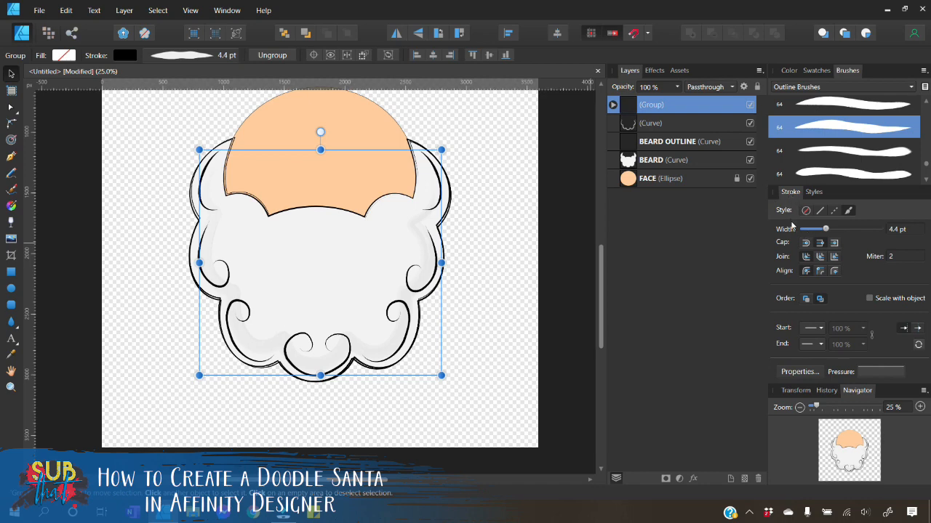
left_click(493, 250)
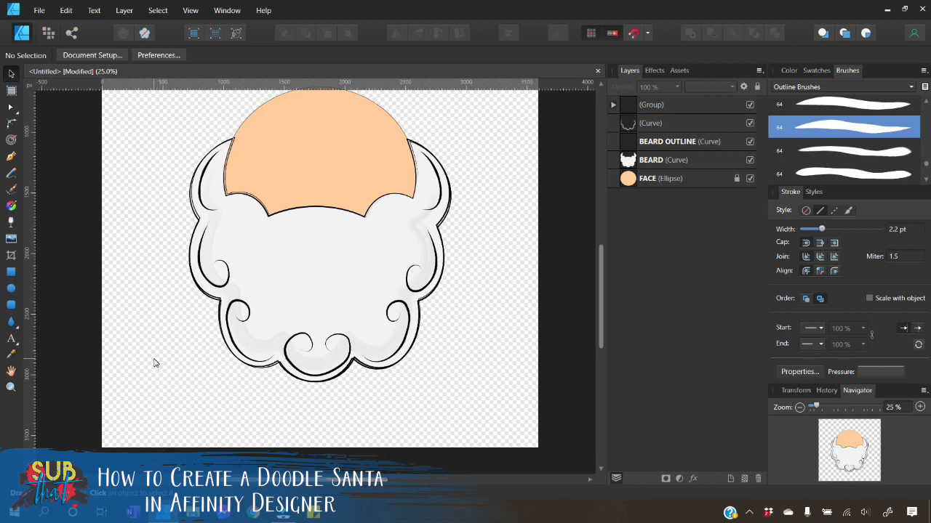
Draw a tall upright teardrop with the Tear tool overlapping the beard's left edge, and open the colour settings for it
left_click(18, 331)
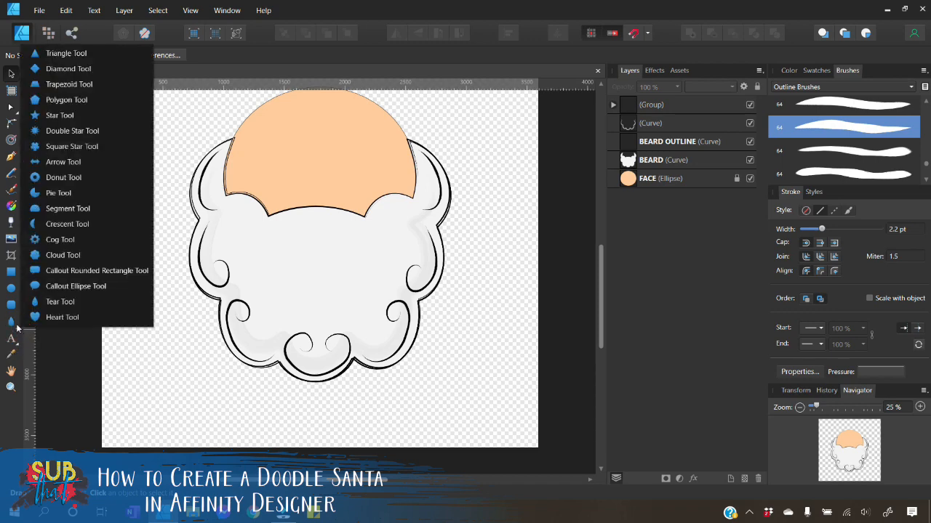
left_click(60, 301)
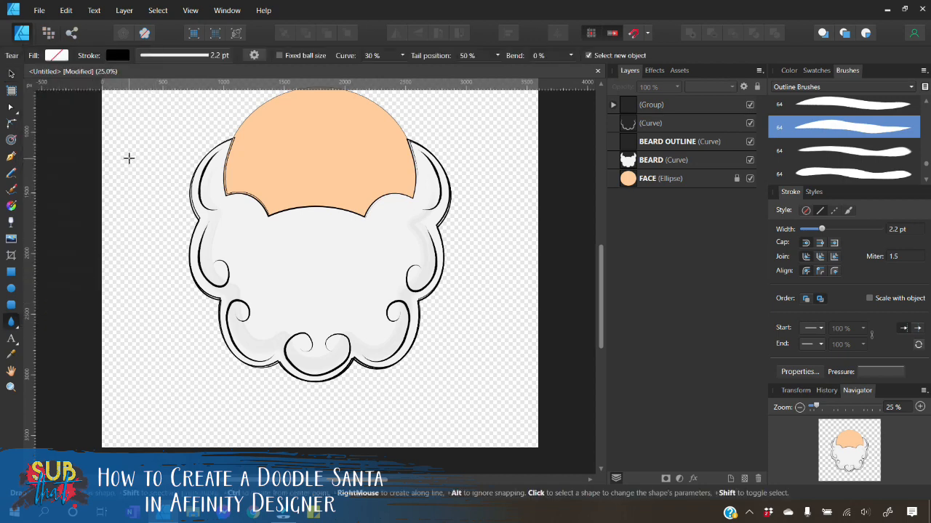
left_click_drag(129, 158, 204, 306)
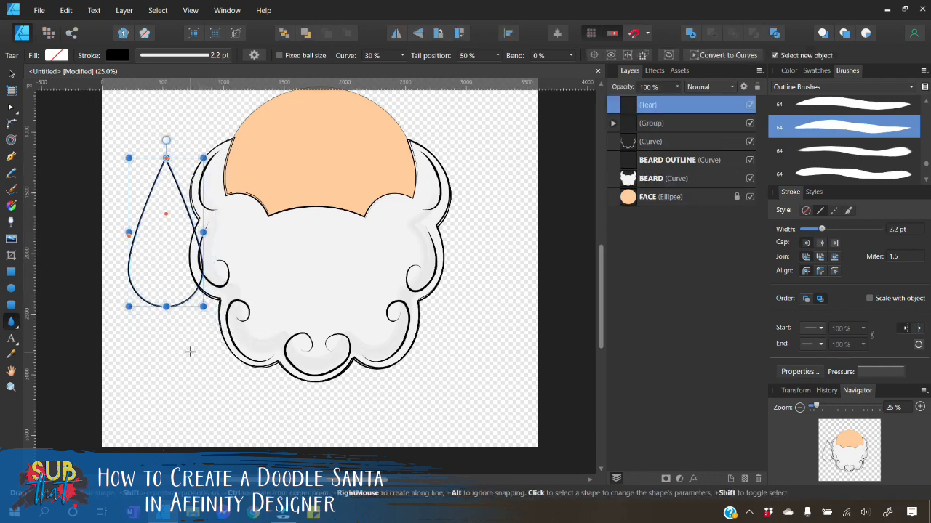
left_click(791, 70)
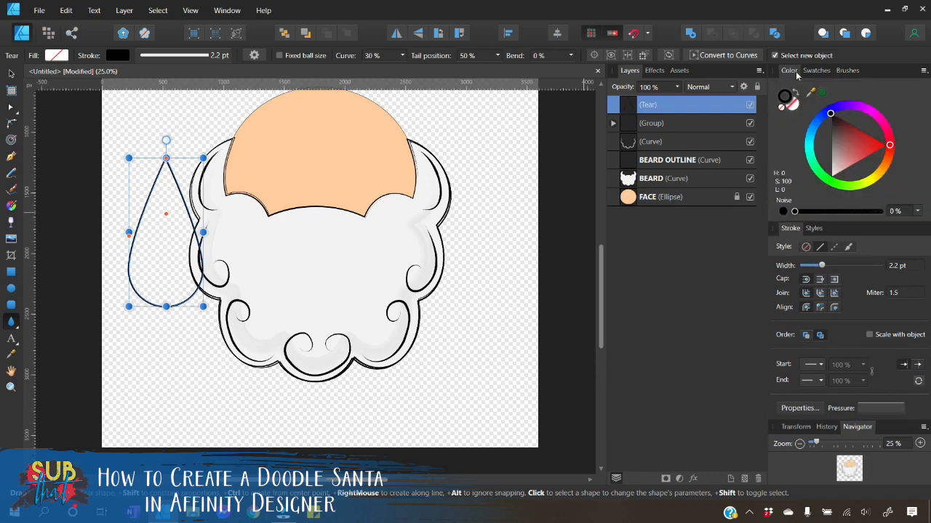
Fill the teardrop with the light grey colour sampled from the beard
left_click(795, 104)
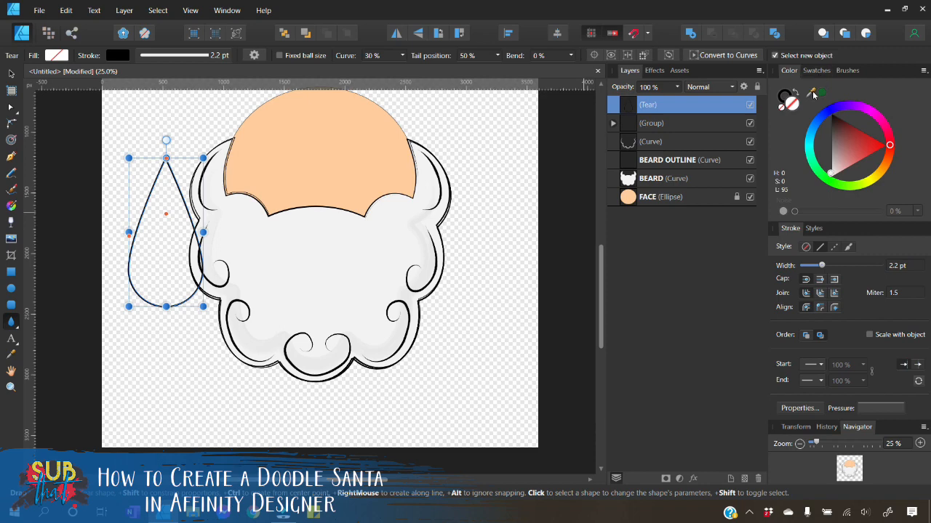
left_click_drag(812, 93, 315, 262)
left_click(822, 93)
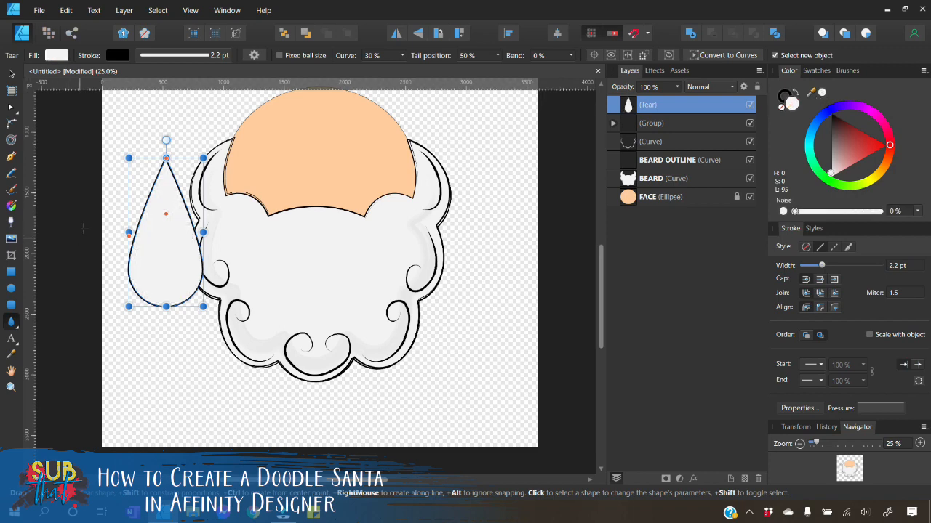
Rotate the teardrop so its tip points left and move it across the upper beard, its rounded end on the face's vertical centre line
left_click_drag(167, 140, 74, 236)
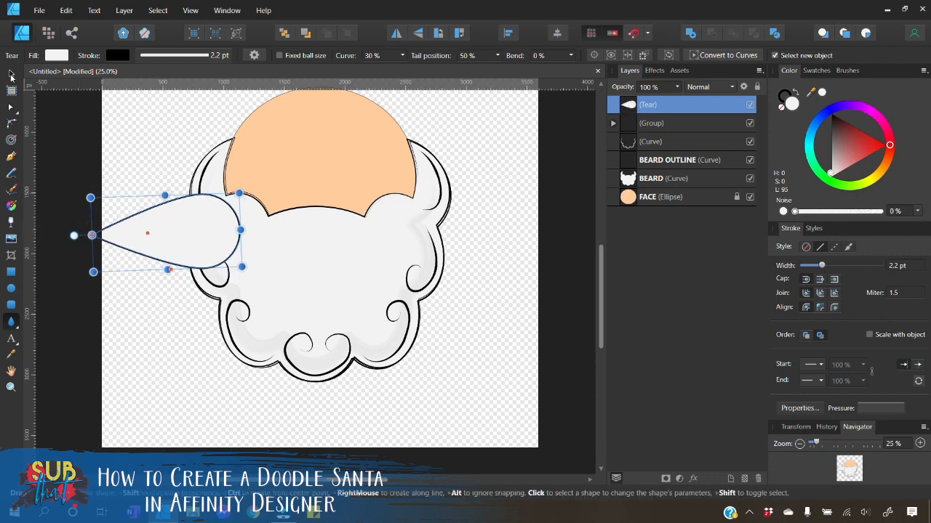
left_click(11, 74)
left_click_drag(208, 239, 298, 232)
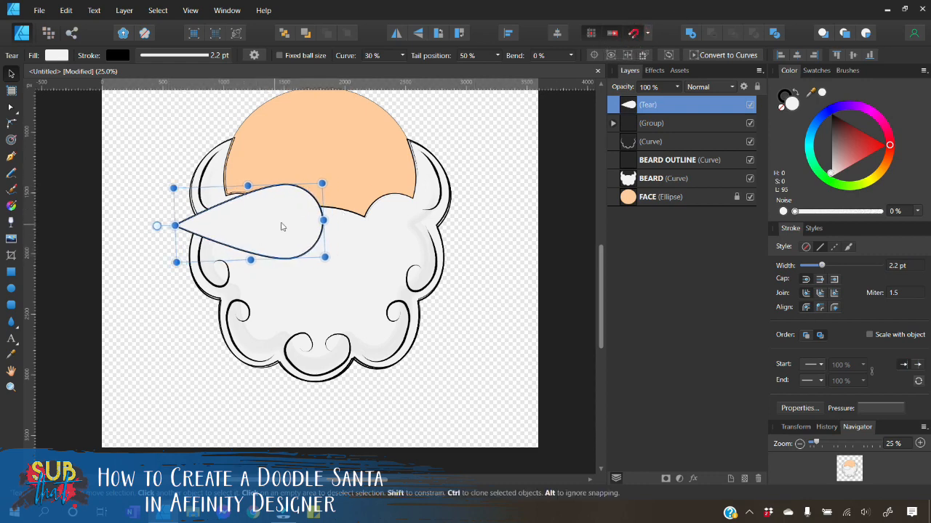
mouse_move(287, 227)
left_mouse_down()
mouse_move(291, 219)
mouse_move(278, 228)
mouse_move(282, 220)
left_mouse_up()
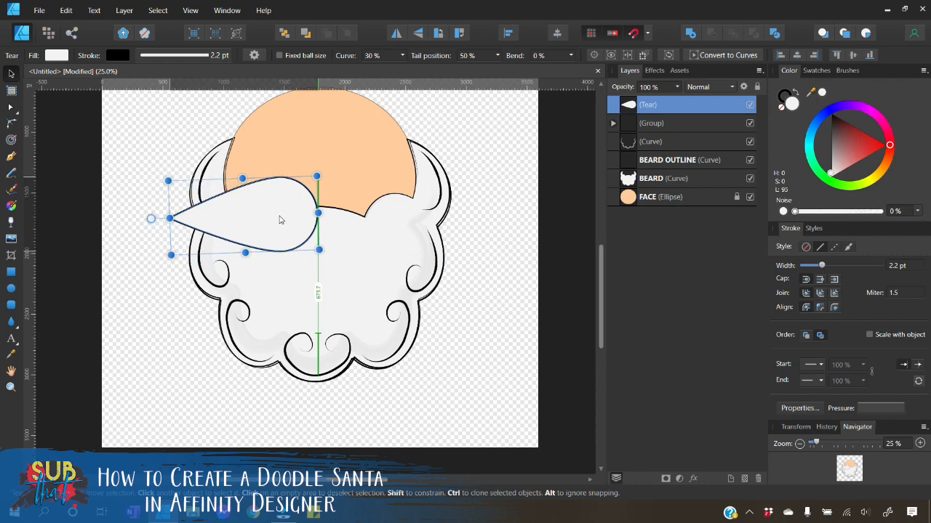
left_click_drag(277, 219, 270, 220)
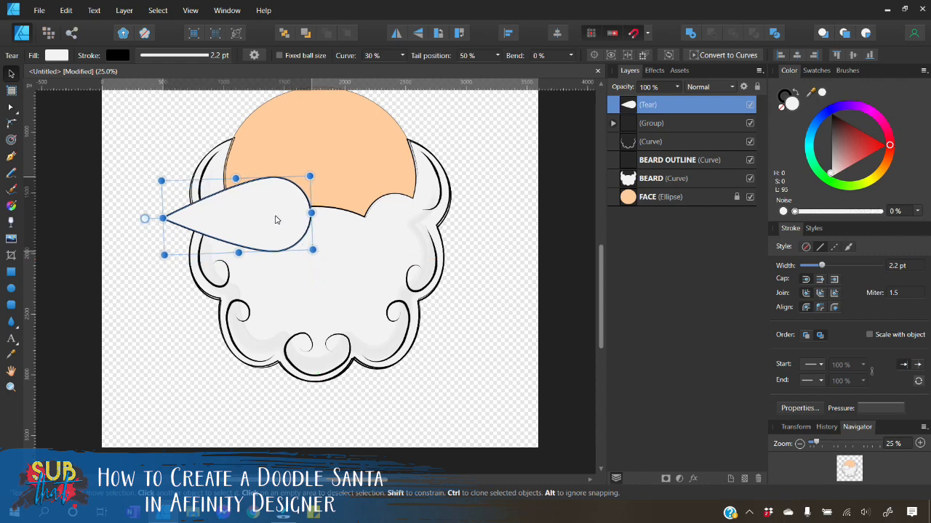
left_click(802, 444)
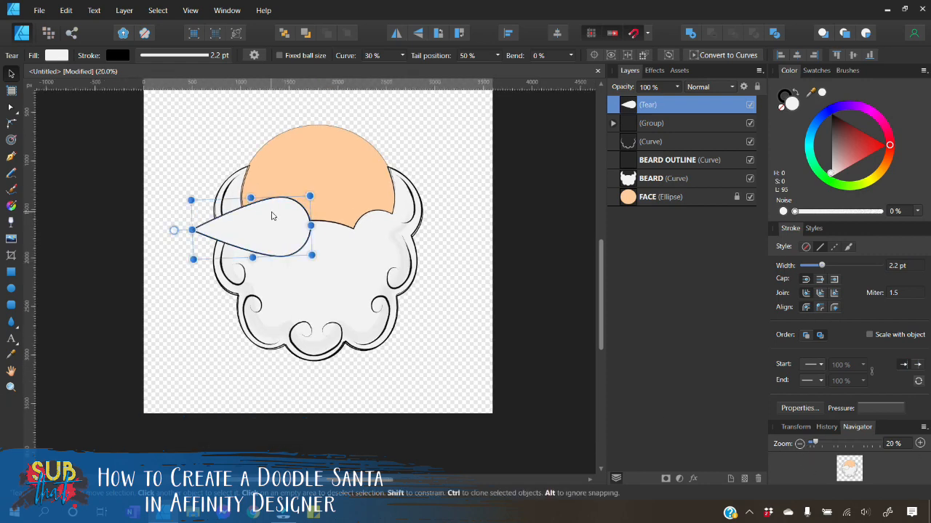
left_click_drag(276, 230, 288, 231)
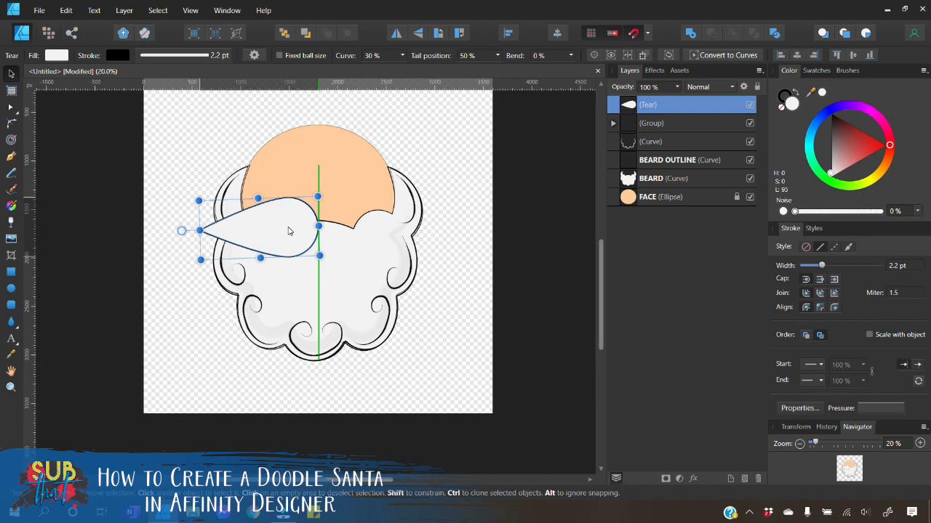
left_click_drag(288, 227, 288, 227)
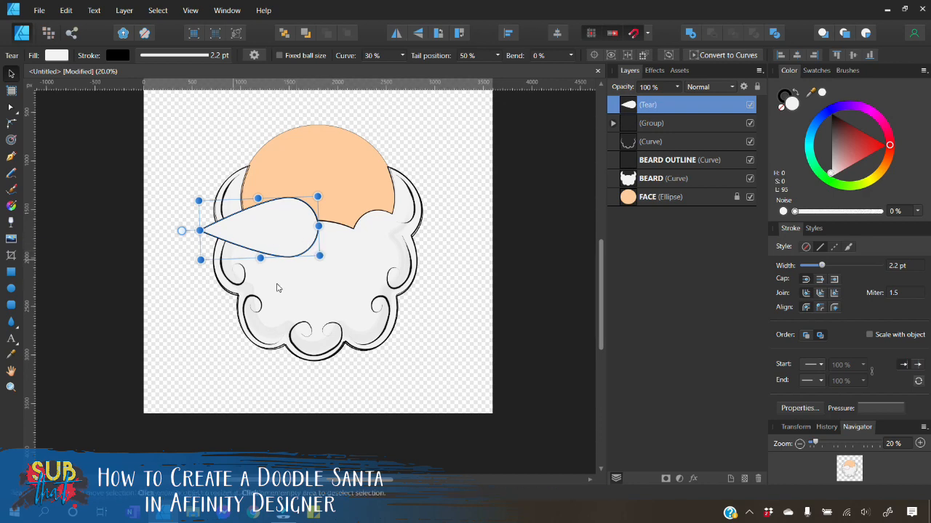
Reshape the teardrop into a curved moustache half with curve 33%, tail position 64% and bend -100%
left_click(920, 444)
left_click(920, 443)
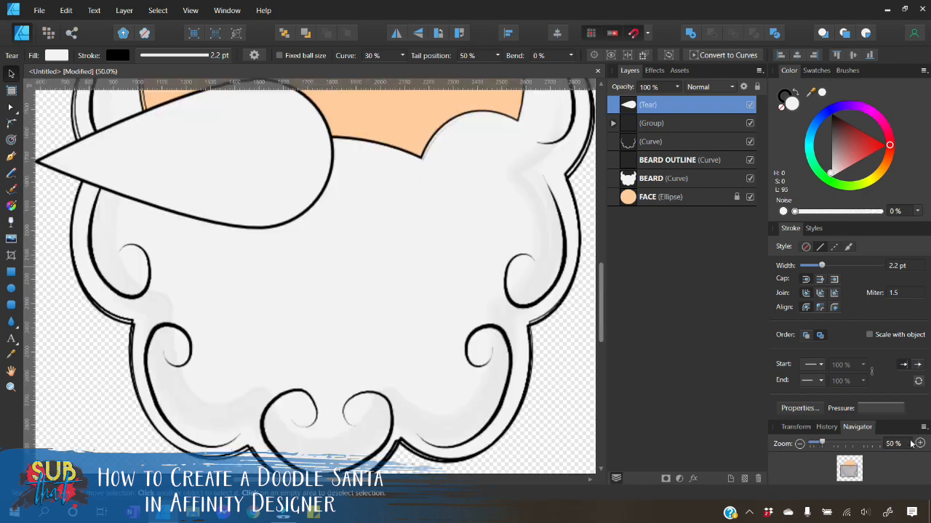
left_click_drag(344, 484, 316, 483)
scroll(322, 420, "up", 2)
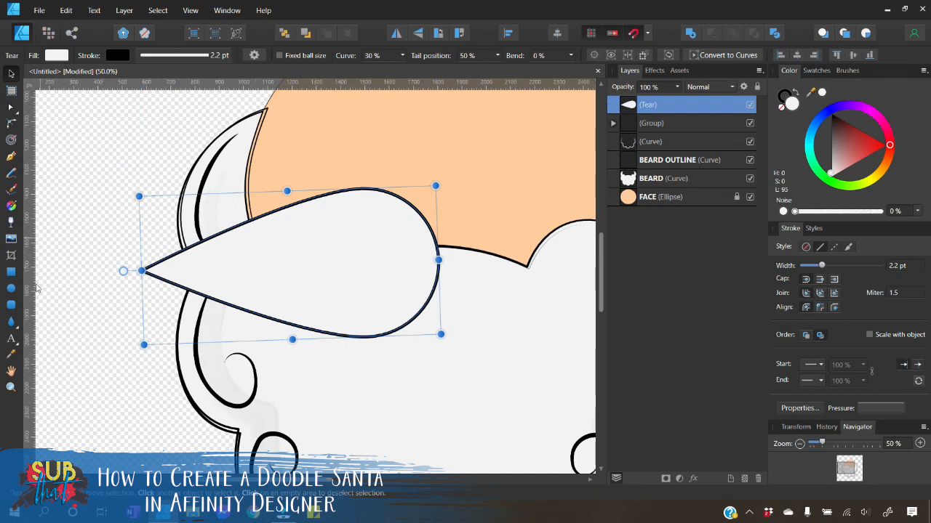
left_click(10, 322)
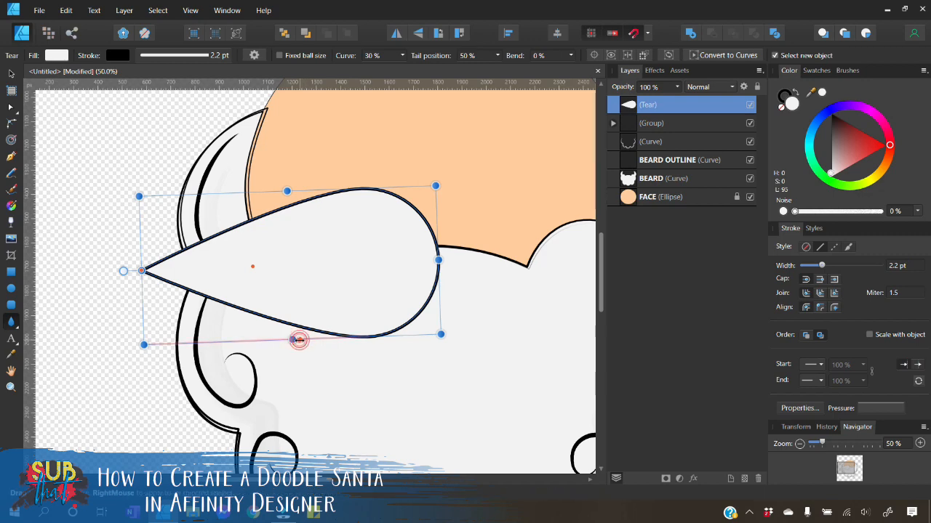
left_click_drag(298, 338, 244, 340)
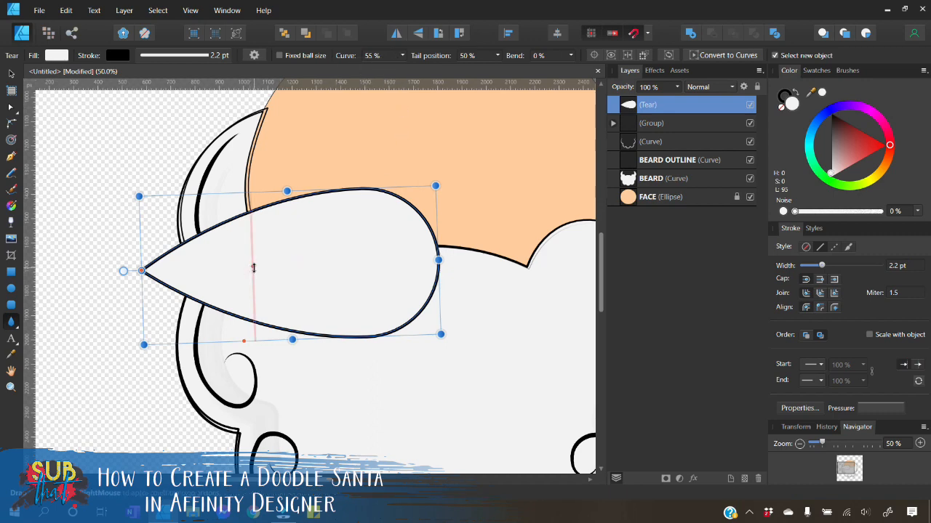
left_click_drag(254, 268, 255, 357)
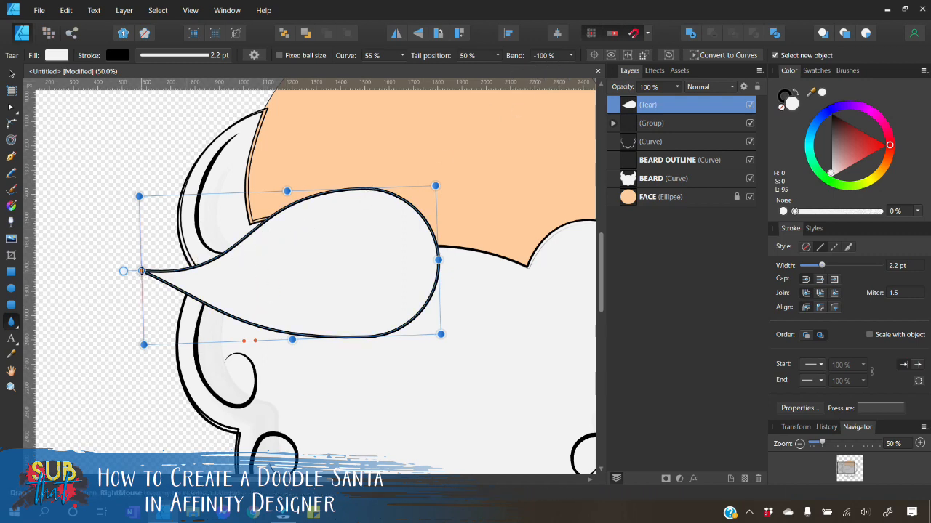
mouse_move(141, 270)
left_mouse_down()
mouse_move(145, 240)
mouse_move(141, 275)
mouse_move(141, 252)
left_mouse_up()
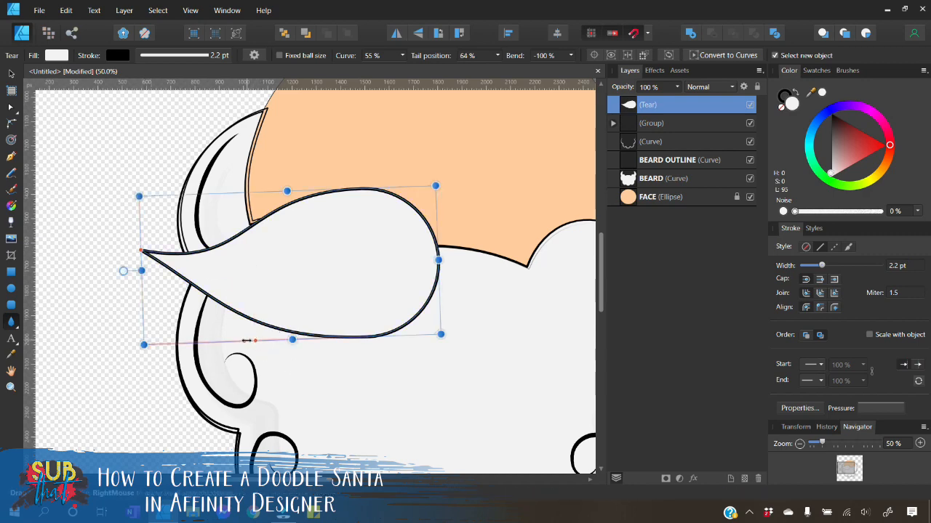
left_click_drag(242, 338, 295, 349)
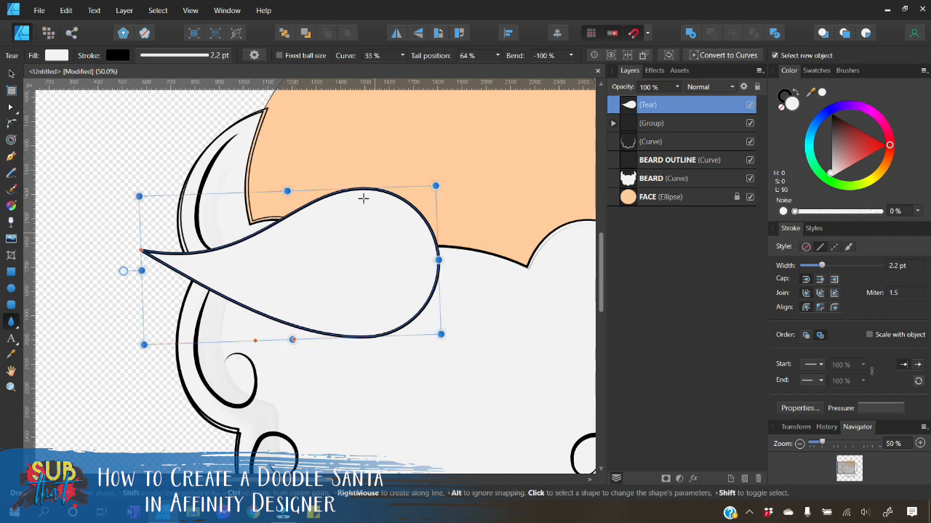
Convert the teardrop to curves and make the node at its rounded end sharp
left_click(800, 444)
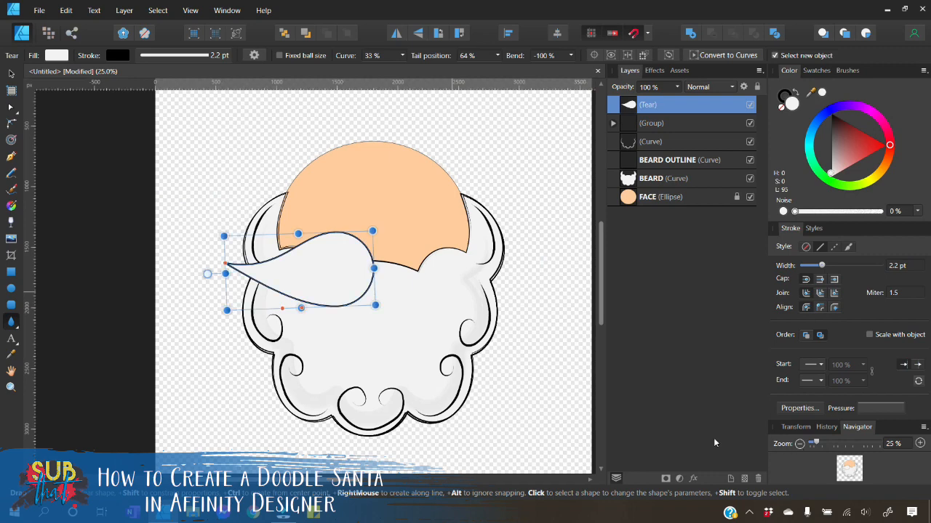
left_click(742, 57)
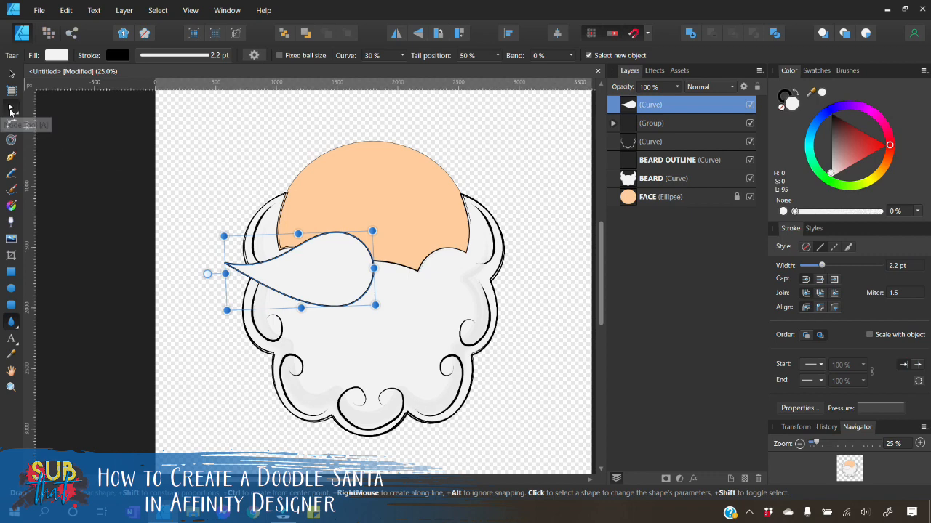
left_click(10, 109)
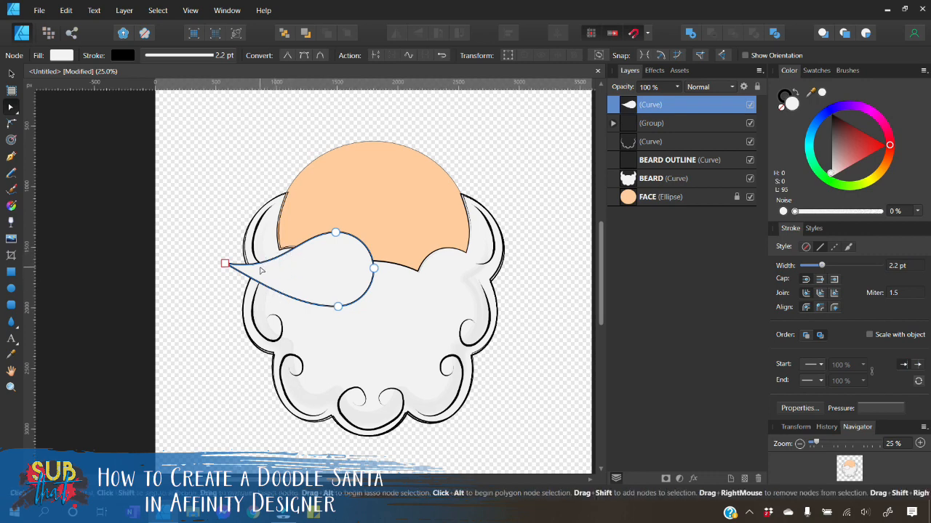
left_click(374, 269)
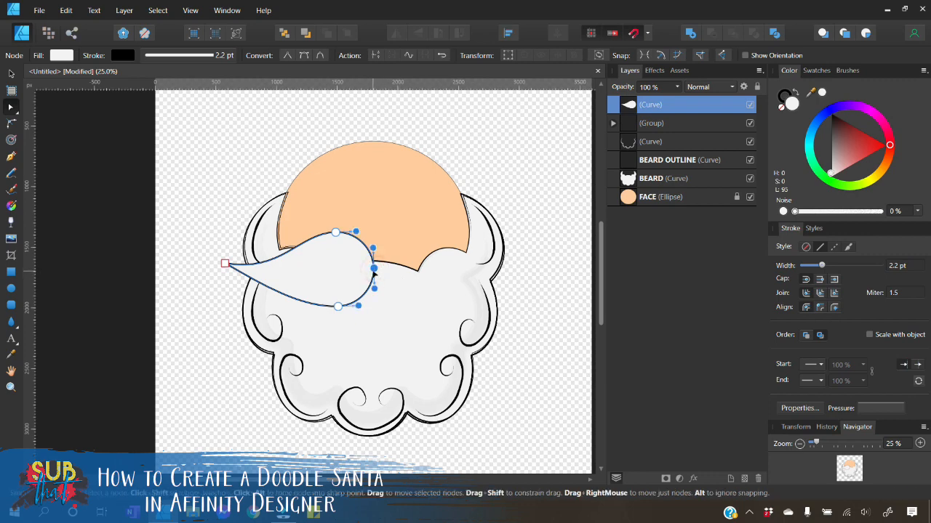
left_click(286, 57)
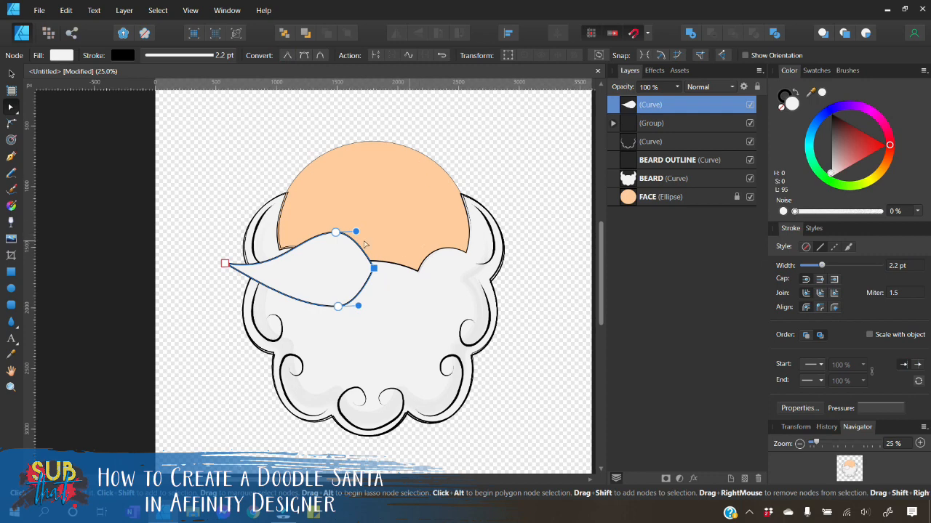
Slim the moustache half by moving its upper and lower nodes inward, bow its lower left edge downward, and deselect it
left_click_drag(335, 233, 321, 248)
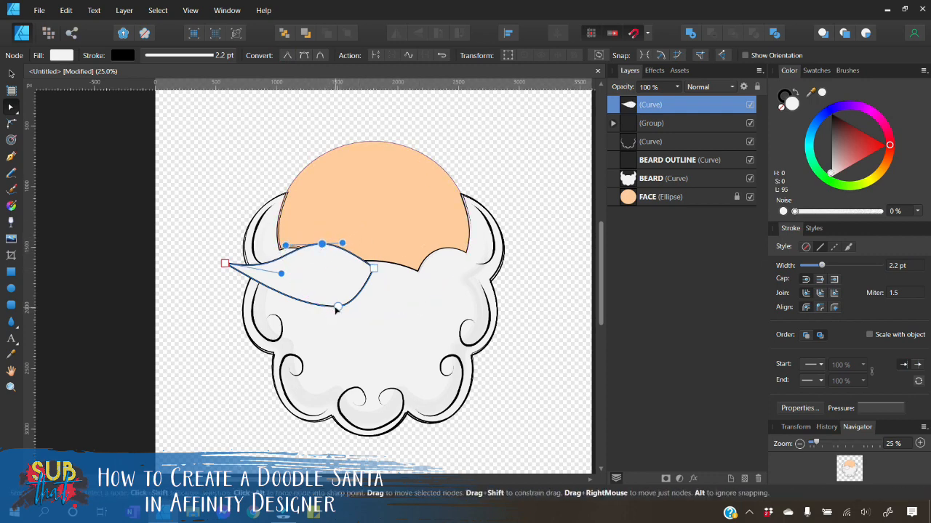
left_click_drag(336, 309, 325, 306)
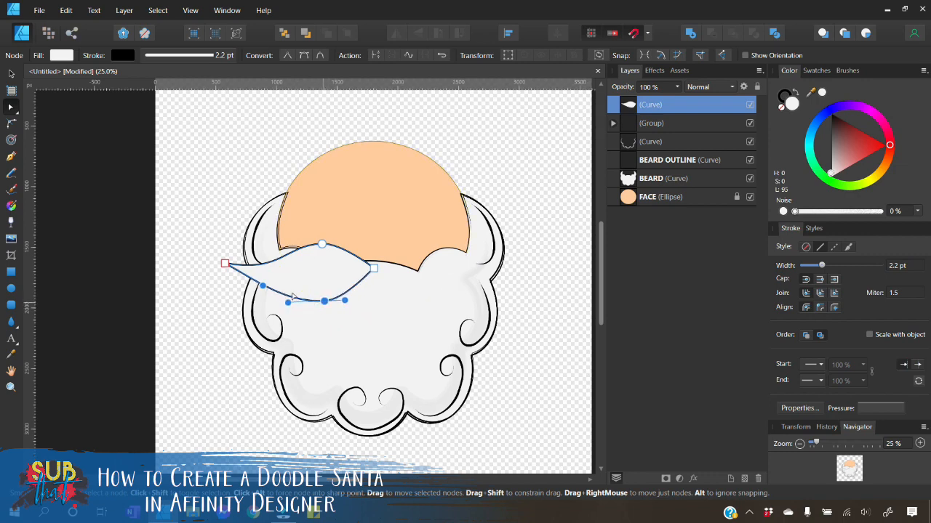
left_click_drag(263, 288, 261, 310)
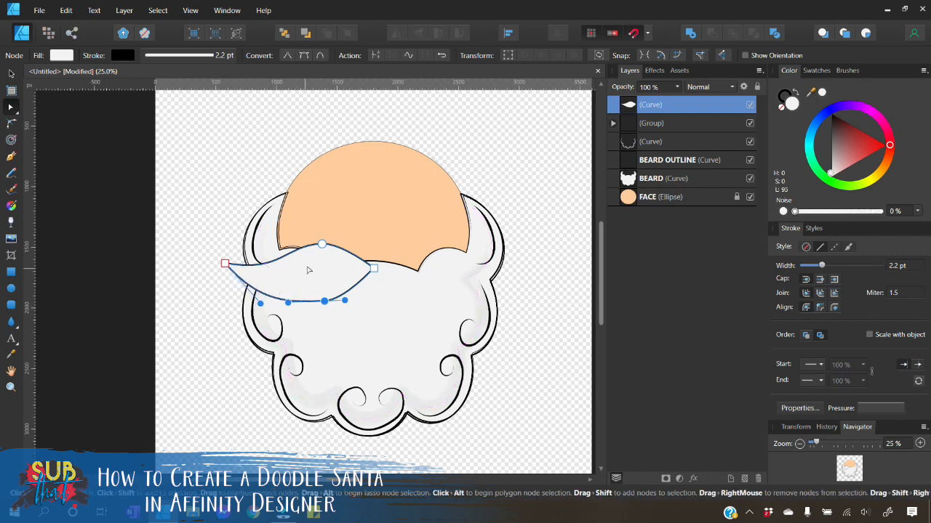
left_click(11, 73)
left_click(166, 177)
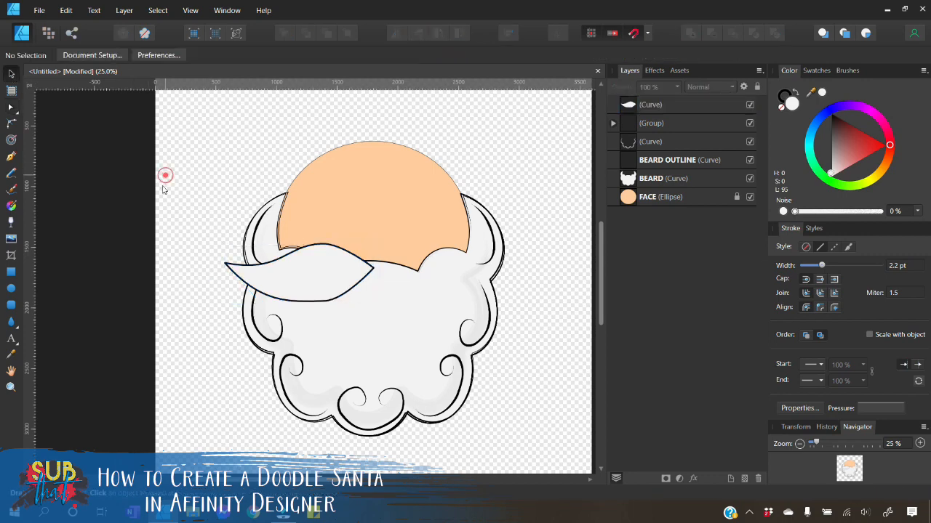
Bulge the moustache half's bottom edge slightly downward into a smoother curve and deselect the shape
left_click(330, 292)
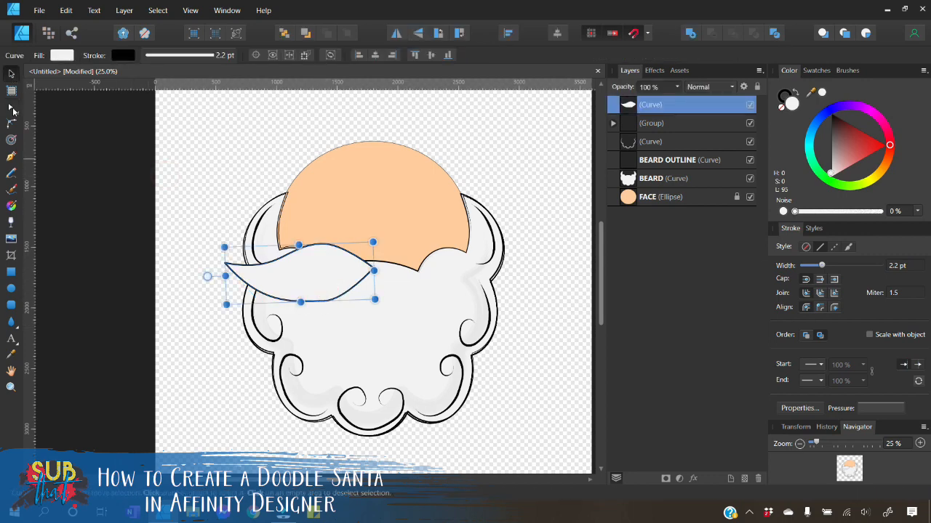
left_click(11, 107)
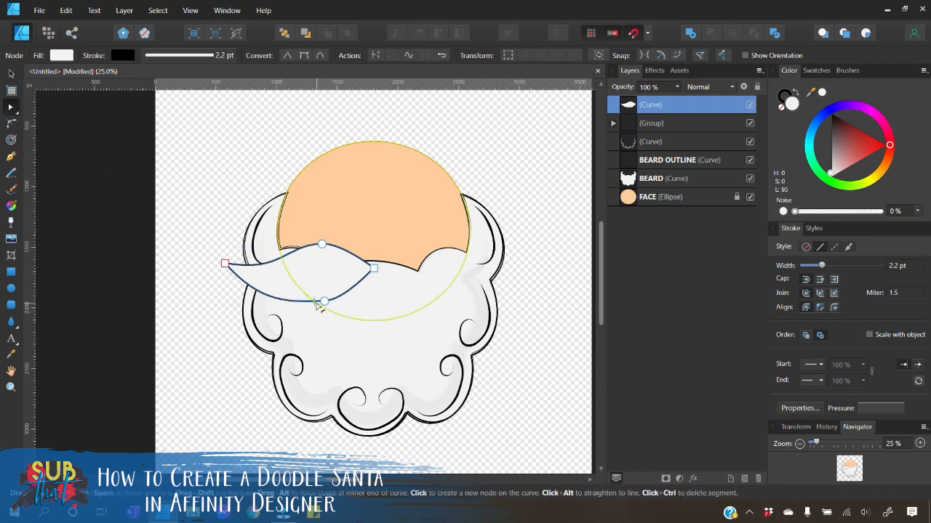
left_click_drag(305, 301, 305, 309)
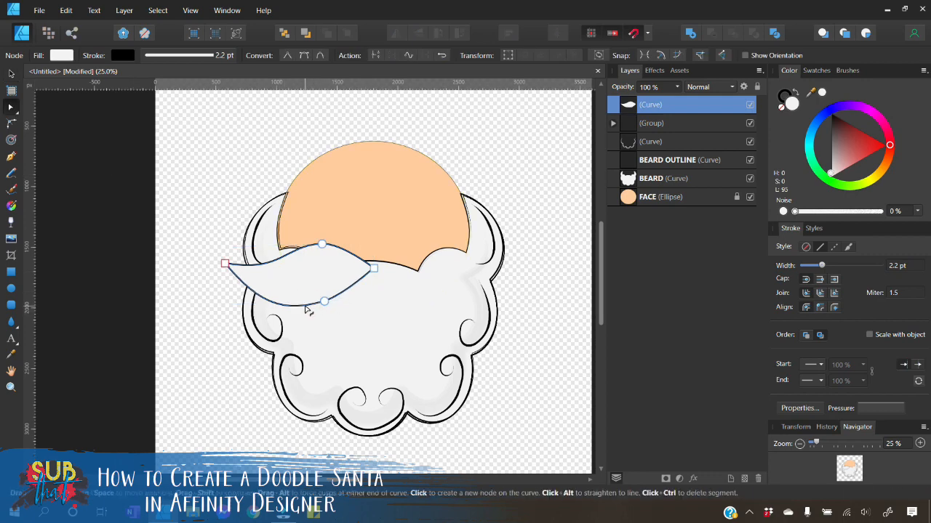
left_click(11, 74)
left_click(155, 146)
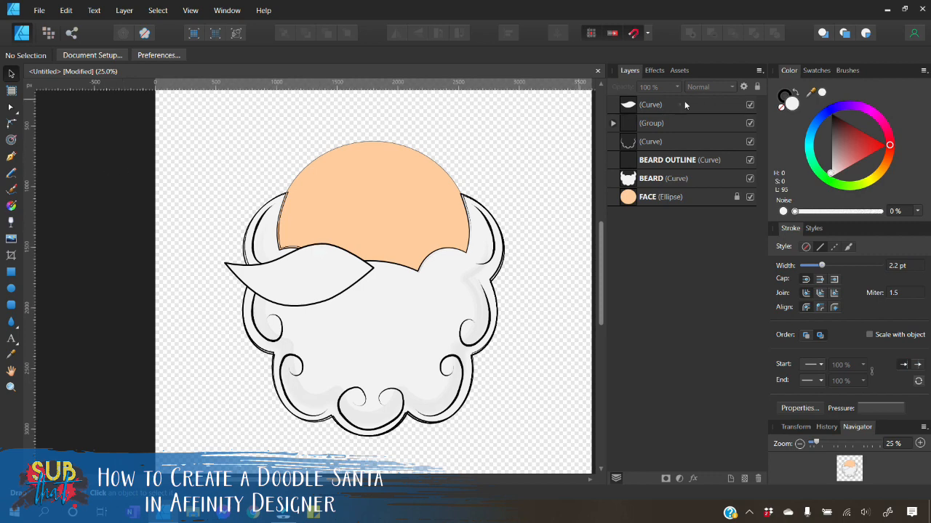
Align the moustache half to the face's centre, duplicate it, flip the copy horizontally, and place it tip to tip on the other side
left_click(339, 264)
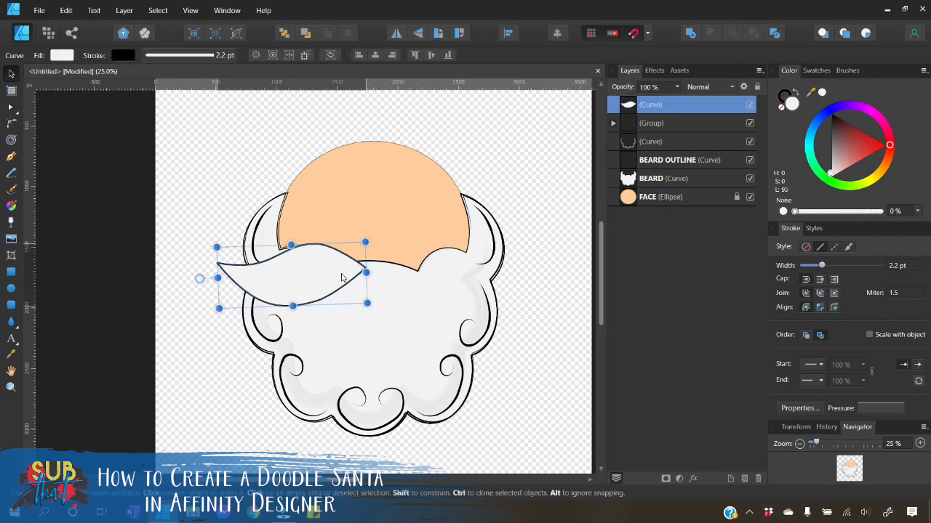
left_click_drag(341, 278, 346, 278)
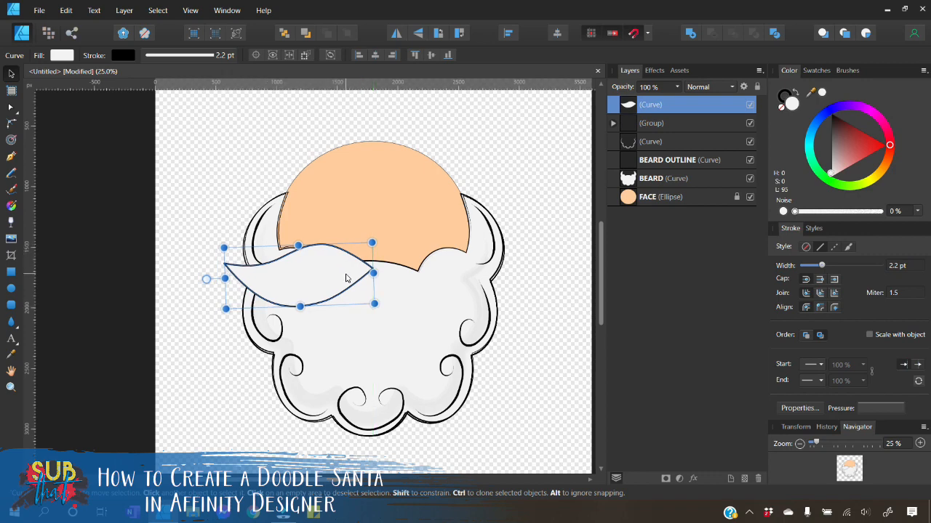
right_click(664, 106)
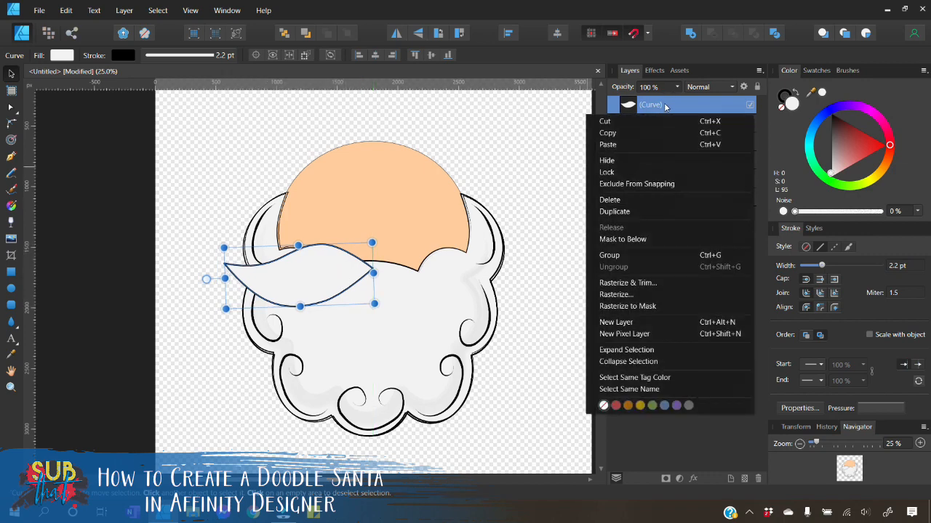
left_click(631, 211)
left_click(396, 33)
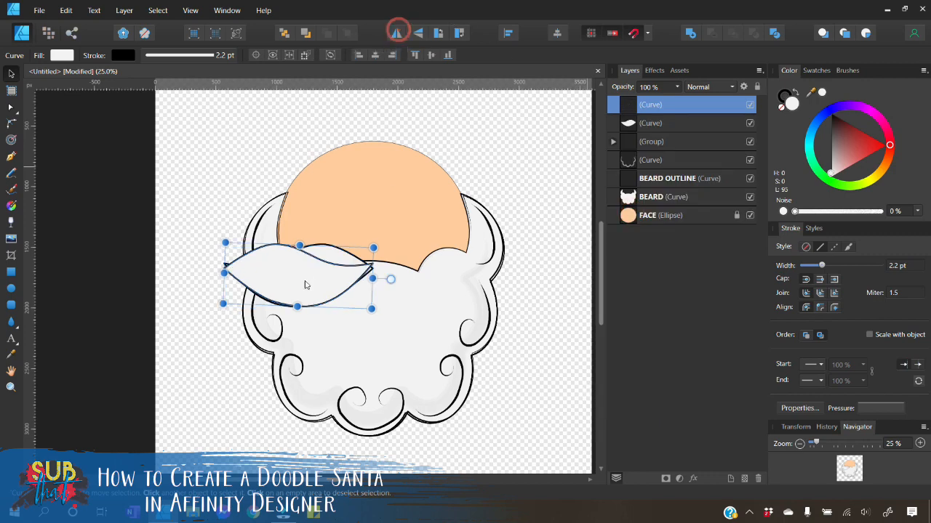
left_click_drag(263, 276, 416, 276)
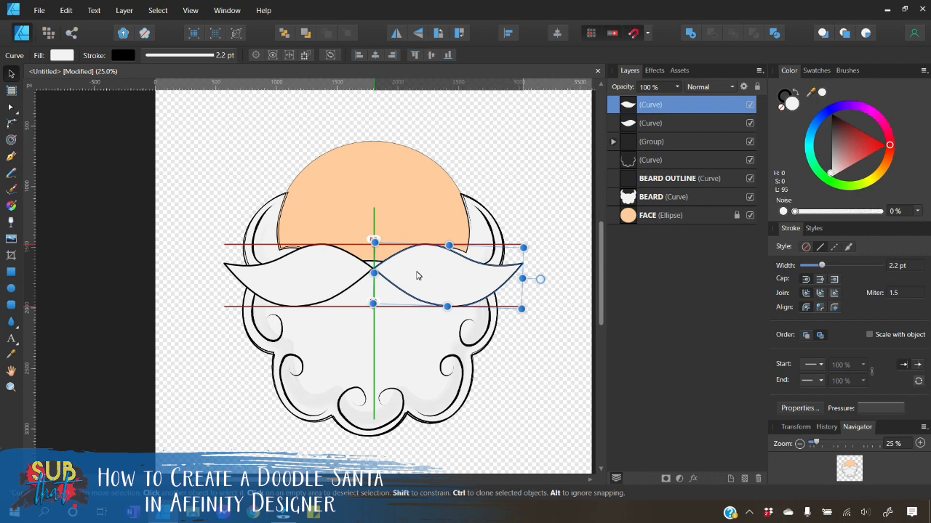
left_click(521, 354)
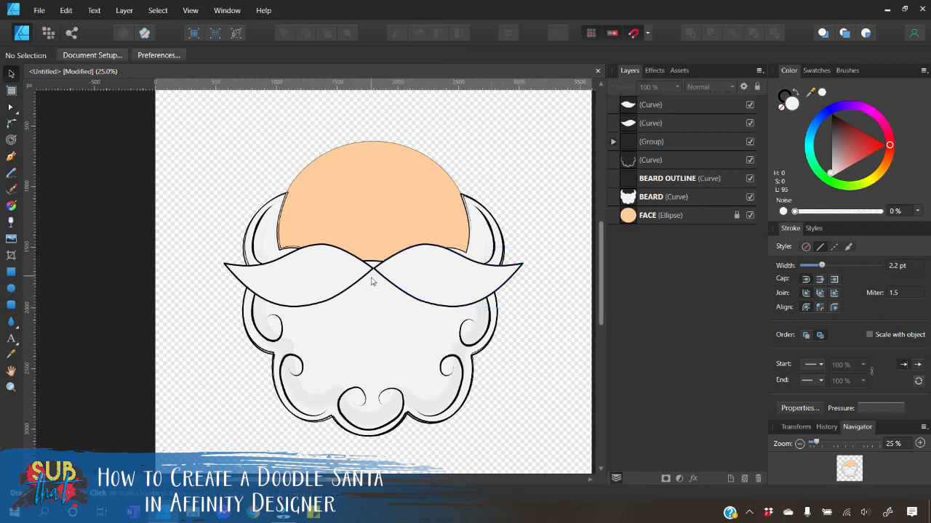
Draw a small, slightly wide ellipse as the nose where the moustache halves meet and fill it with magenta (H 313, S 100, L 50)
left_click(11, 288)
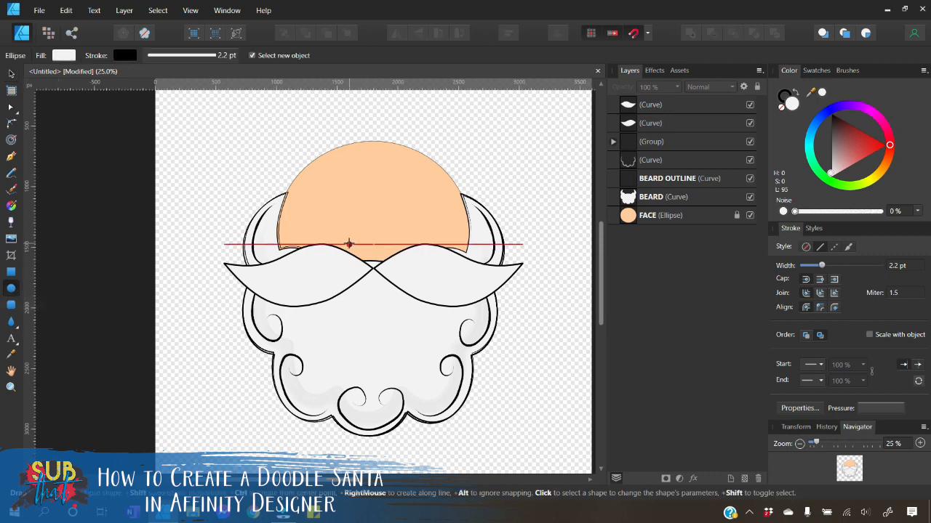
left_click_drag(349, 244, 377, 274)
left_click(11, 73)
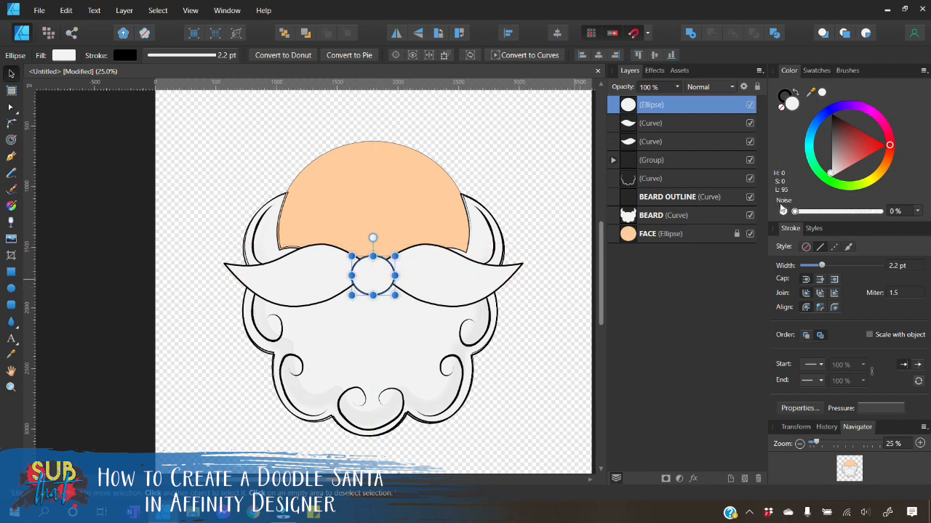
left_click(877, 118)
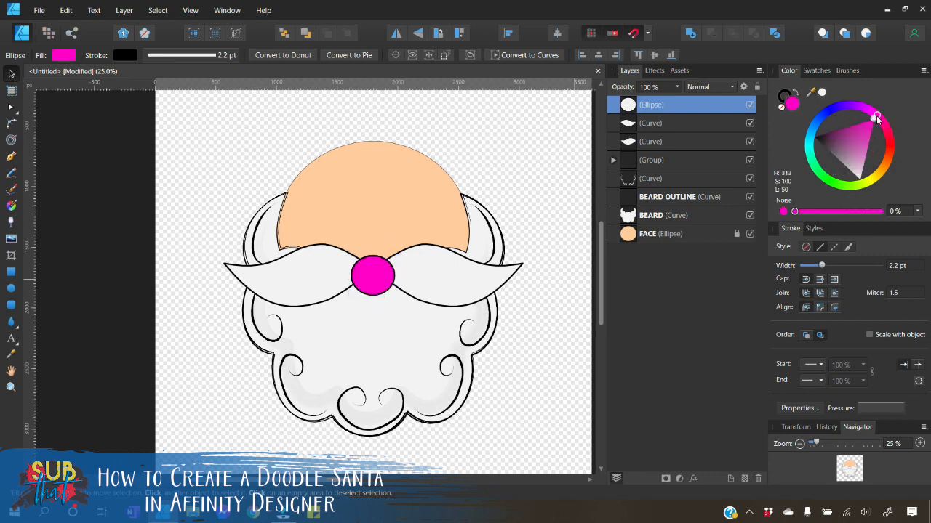
Fill the nose ellipse with pale pink (H 335, S 100, L 92) and move it slightly up over the moustache
left_click_drag(874, 119, 851, 181)
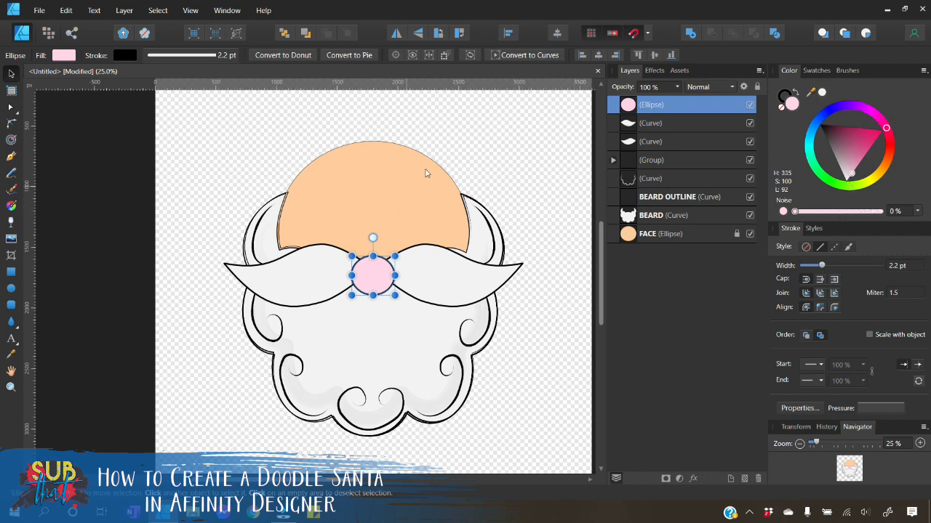
left_click(503, 174)
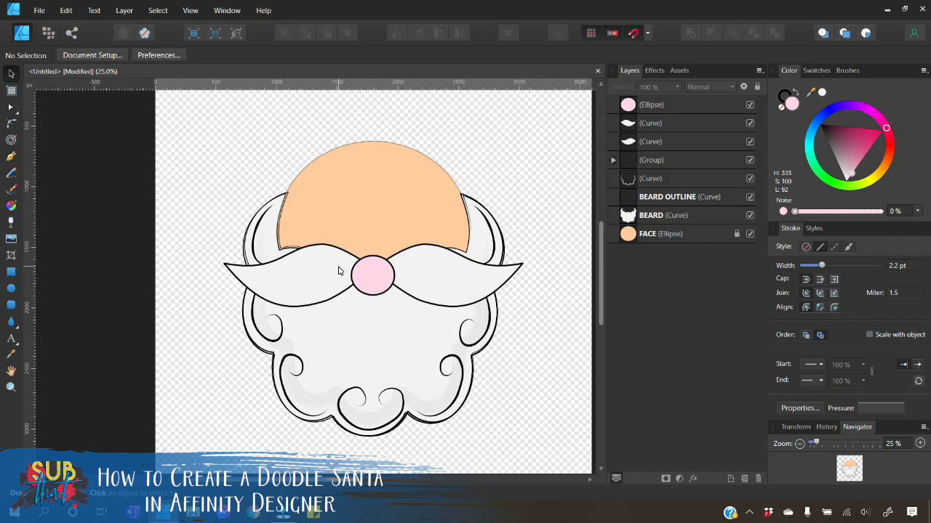
left_click(373, 276)
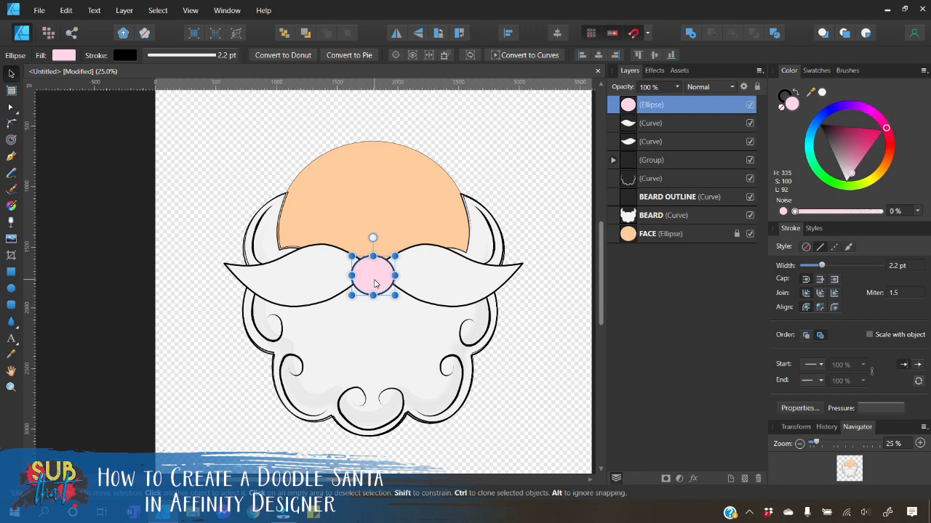
left_click_drag(374, 284, 374, 272)
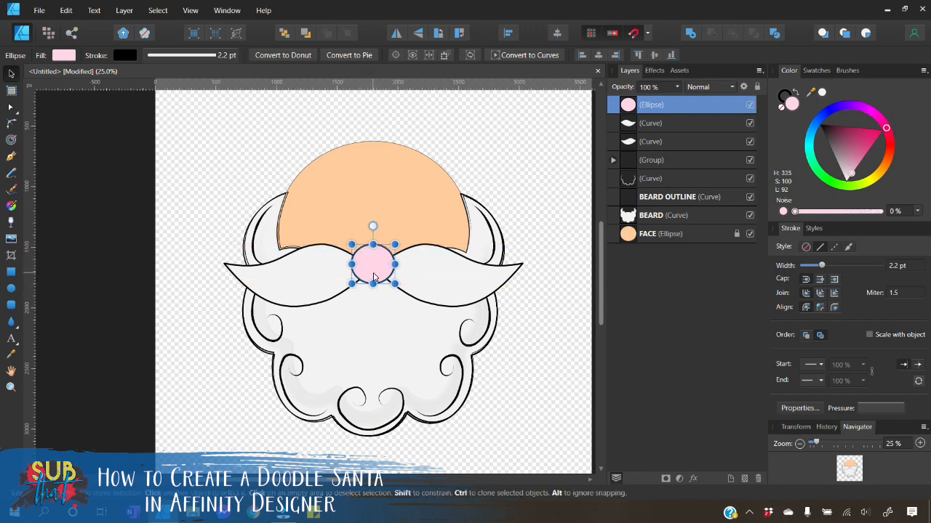
Select the nose together with both moustache halves and move them slightly down the face
left_click(416, 292)
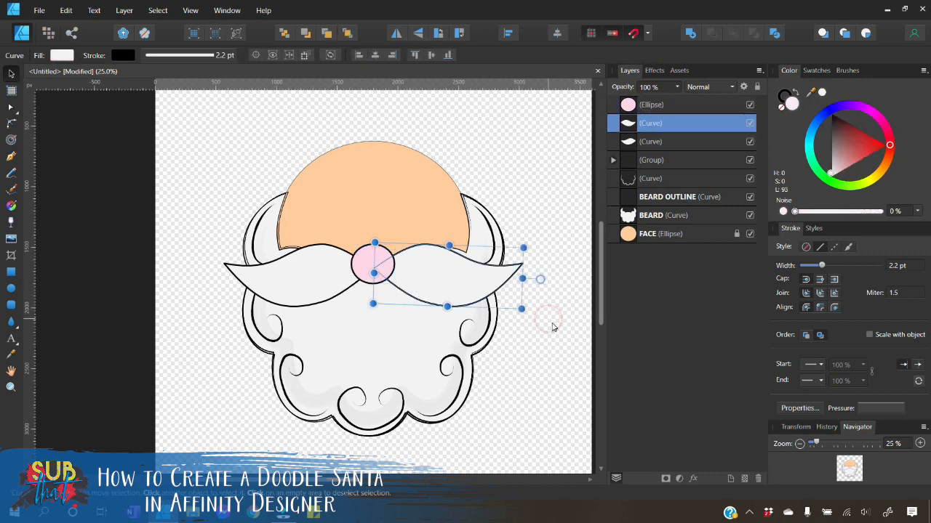
left_click_drag(550, 324, 149, 223)
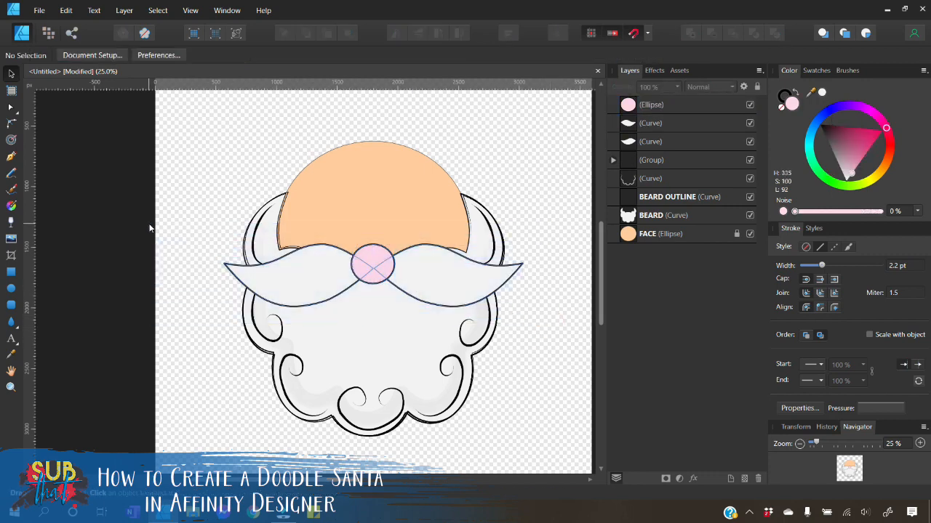
left_click_drag(384, 273, 381, 277)
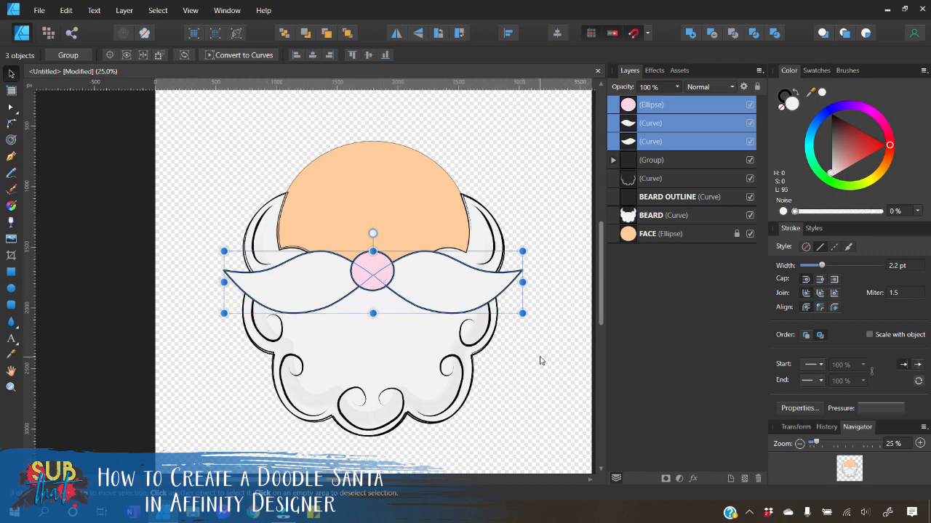
left_click(538, 354)
Widen the nose ellipse slightly and evenly on both sides, keeping its height
left_click(376, 281)
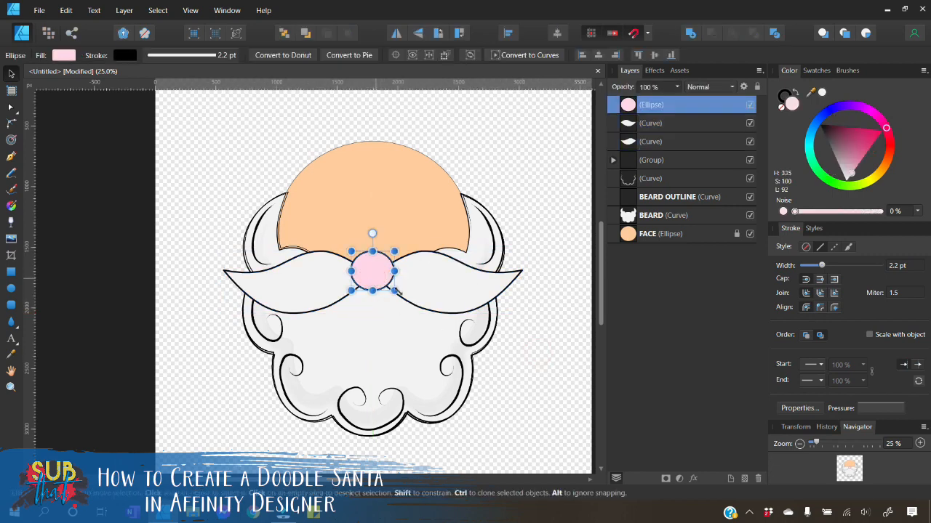
left_click(525, 335)
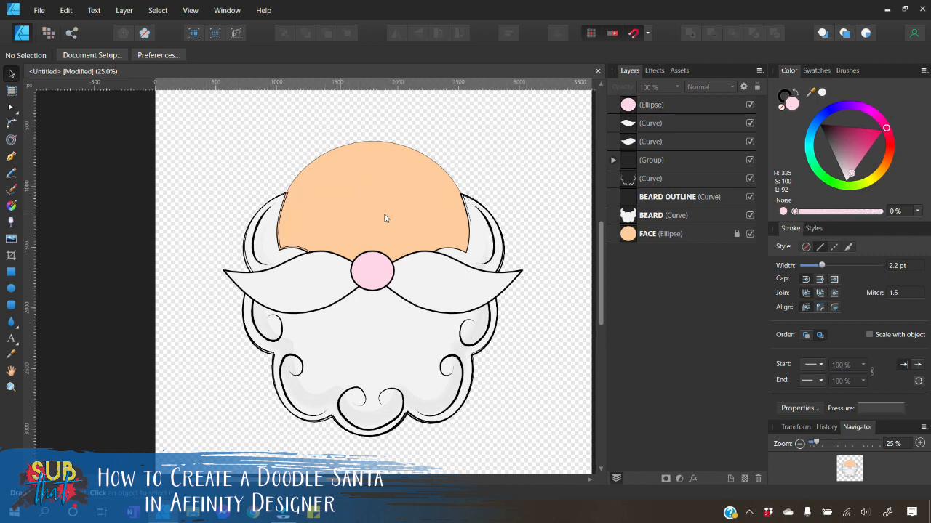
left_click(377, 274)
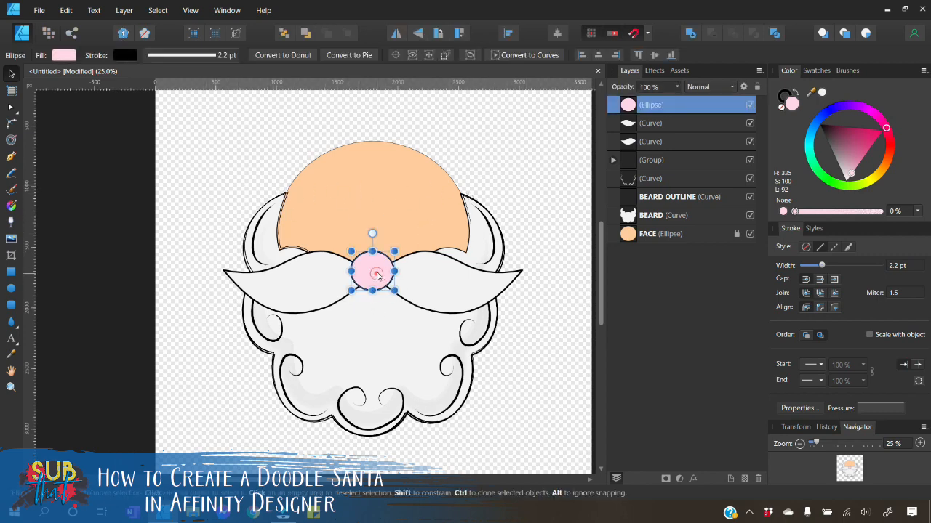
left_click_drag(394, 271, 377, 282)
left_click(549, 346)
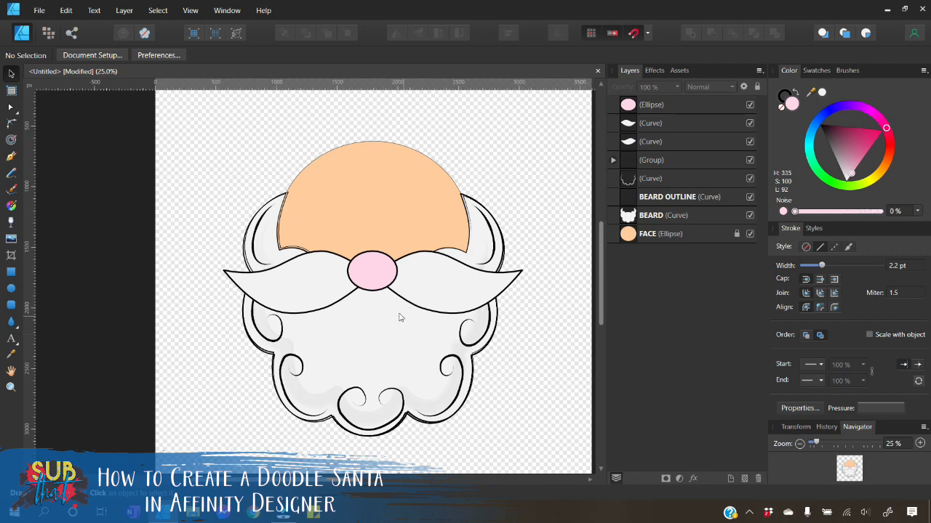
Lower both ends of the nose outline's pressure profile to about half, with a full-pressure point near the start
left_click(382, 282)
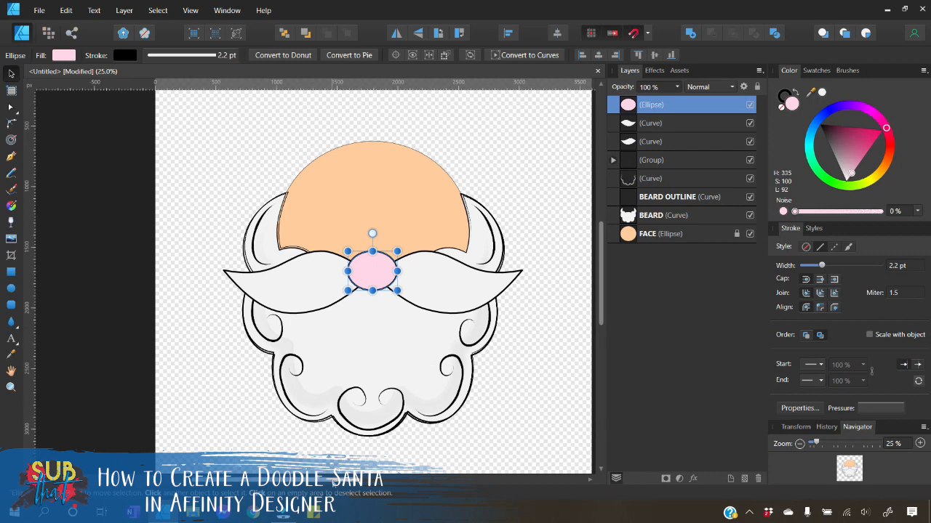
left_click_drag(331, 480, 352, 480)
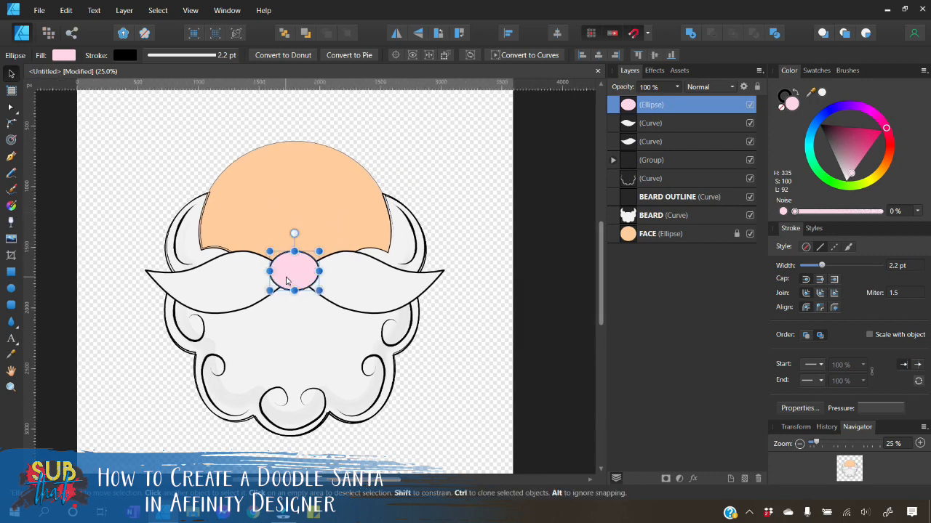
left_click(920, 444)
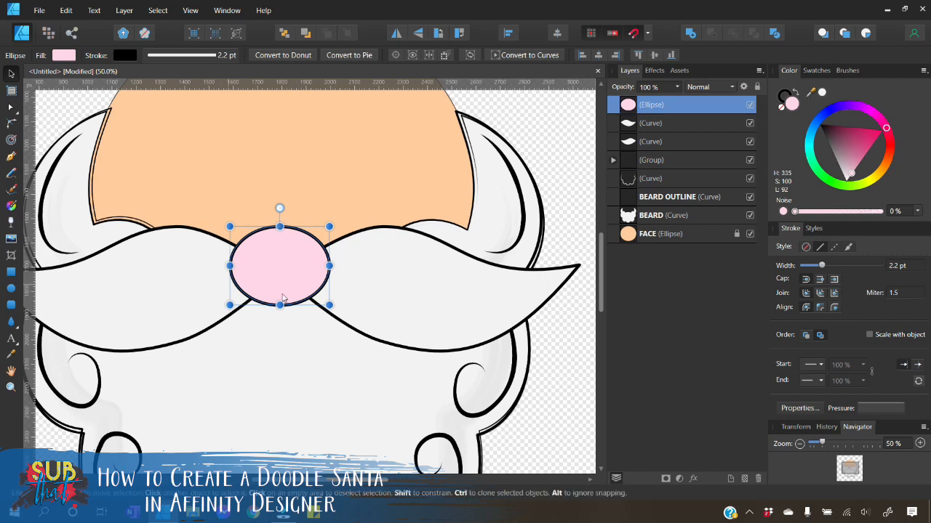
left_click(879, 407)
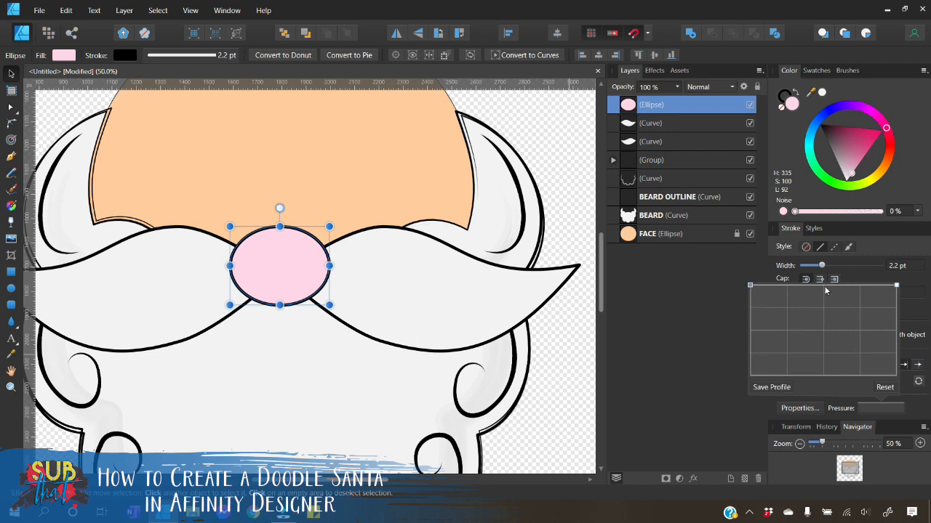
left_click_drag(896, 285, 897, 313)
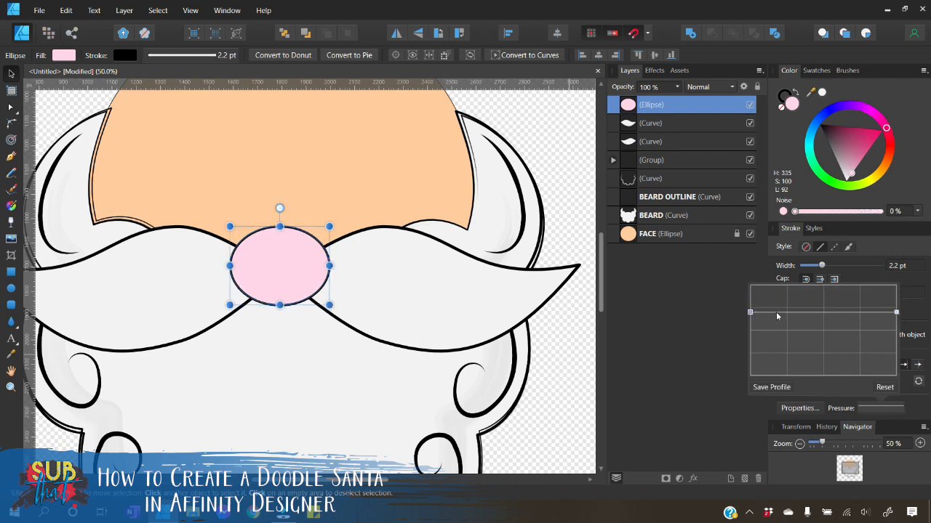
mouse_move(775, 313)
left_mouse_down()
mouse_move(773, 286)
mouse_move(749, 329)
left_mouse_up()
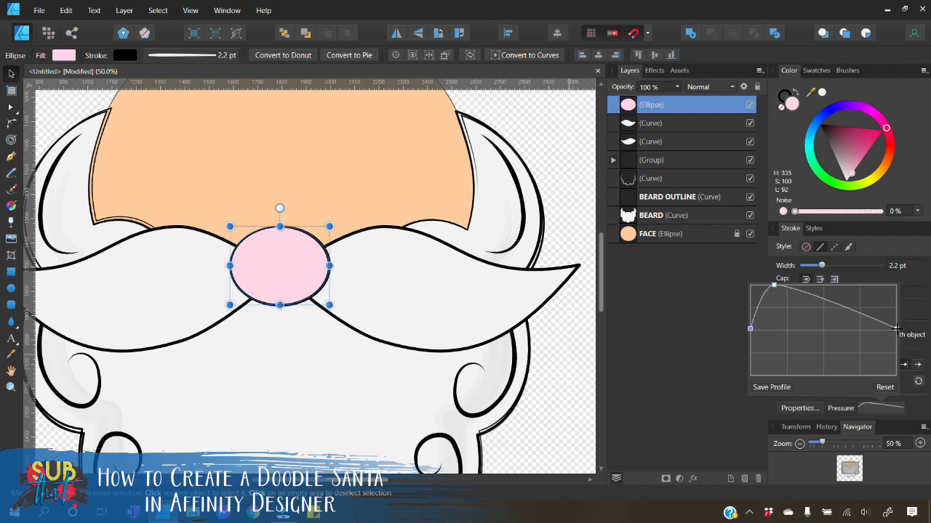
left_click_drag(897, 327, 895, 329)
Shape the nose outline's pressure profile into two peaks near the quarter points with a dip to about half in the middle
left_click(857, 312)
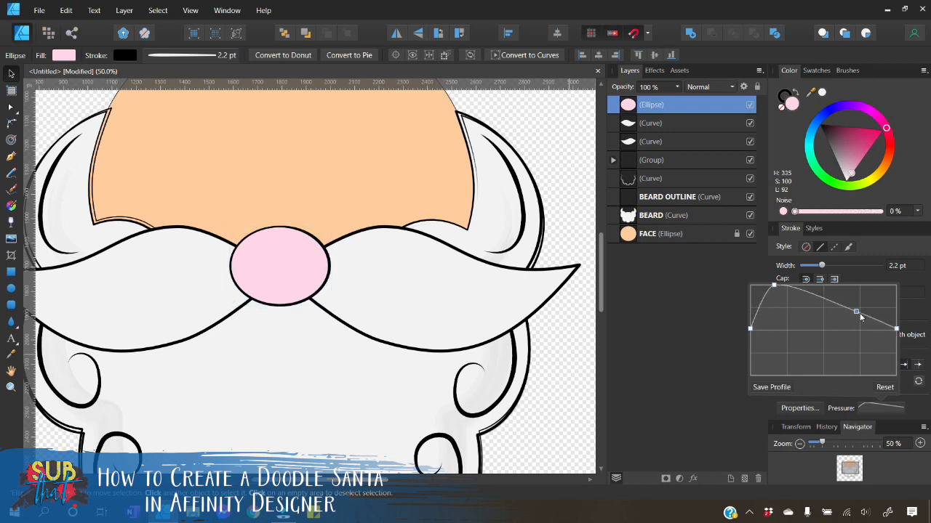
left_click_drag(825, 299, 858, 290)
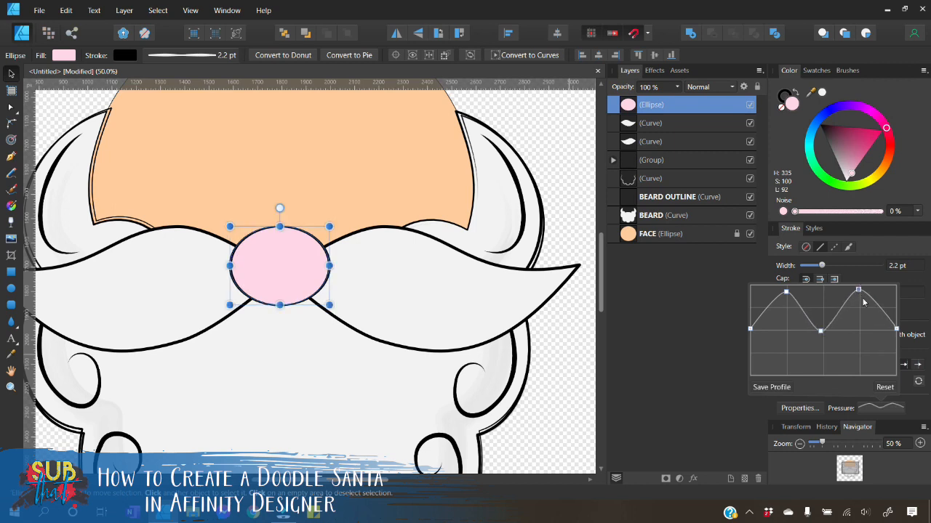
left_click_drag(785, 291, 786, 287)
left_click(12, 75)
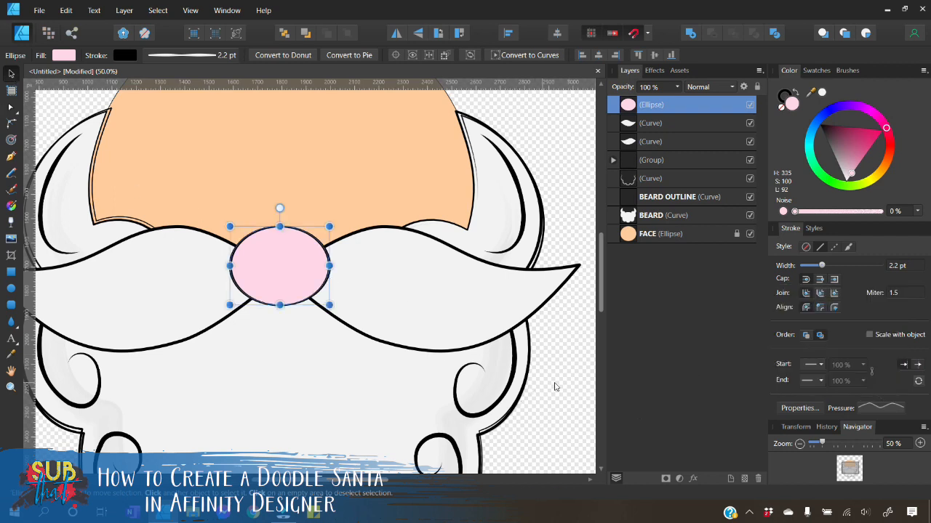
left_click(556, 383)
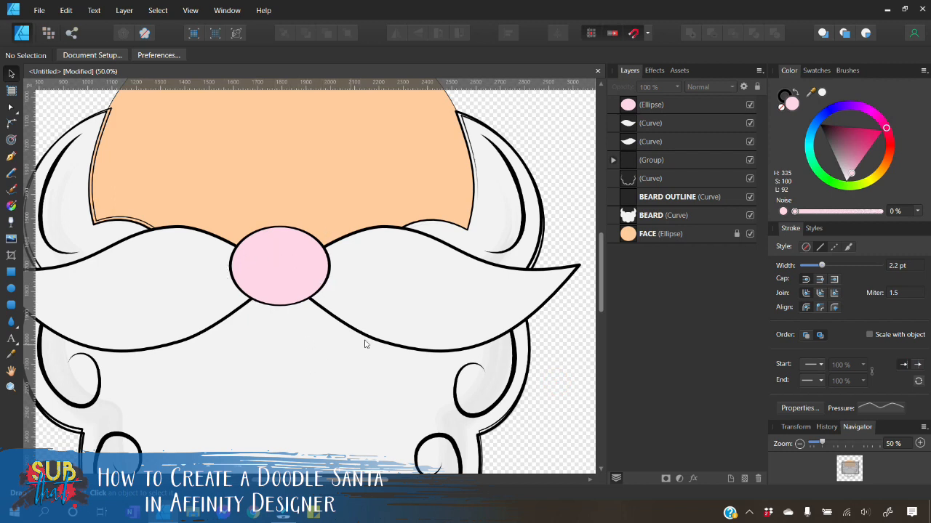
left_click(875, 412)
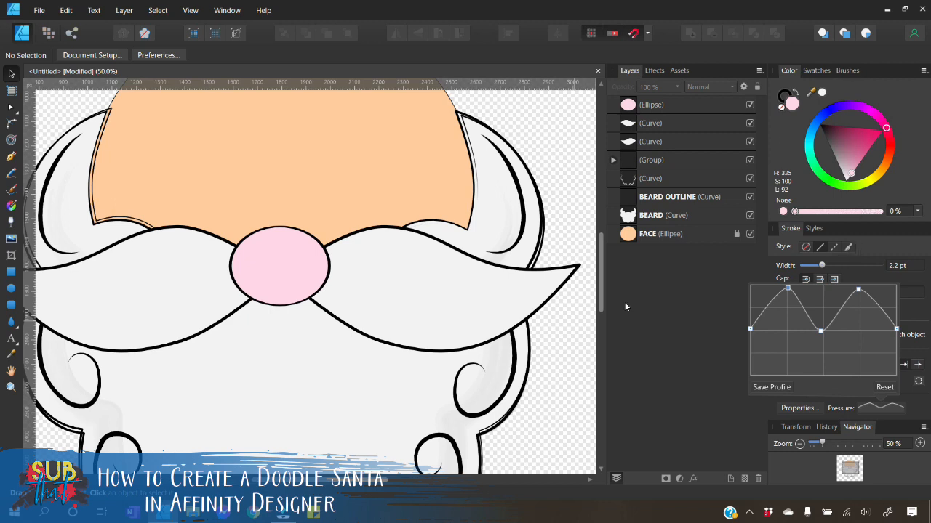
left_click(573, 360)
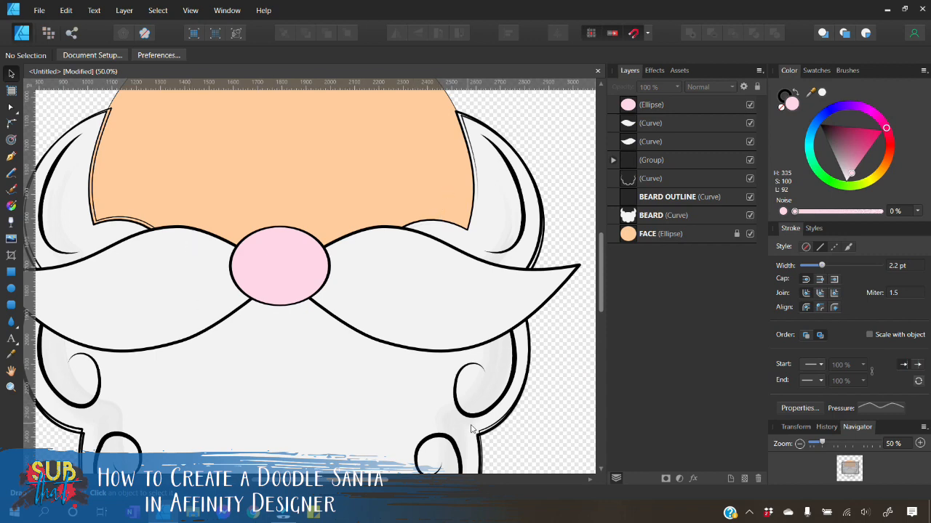
scroll(483, 378, "down", 2)
scroll(483, 377, "down", 2)
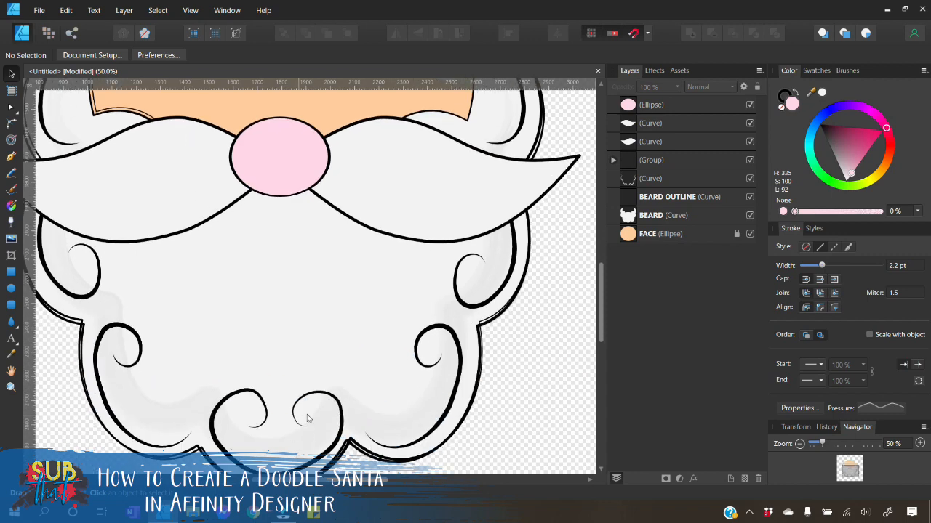
scroll(432, 374, "up", 4)
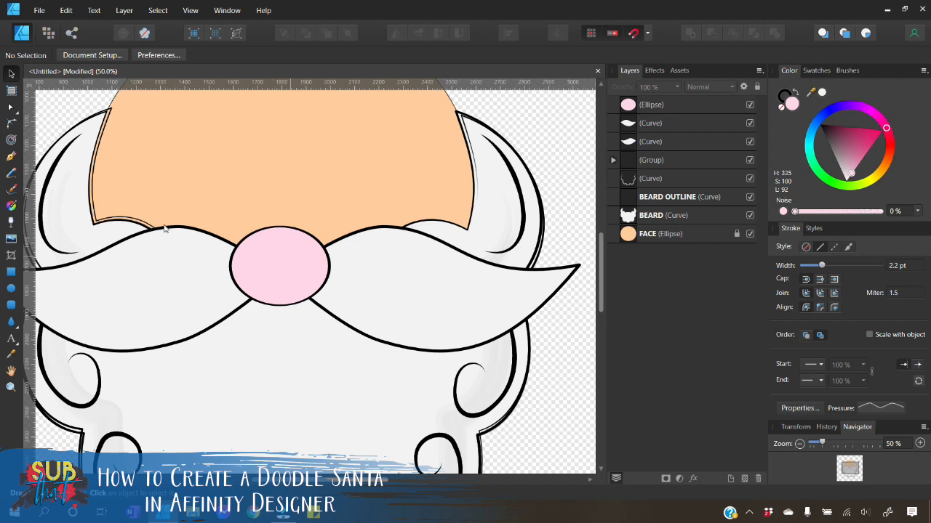
Draw a curved line with the Pen tool inside the nose, bowed along its left and lower edge
left_click(11, 158)
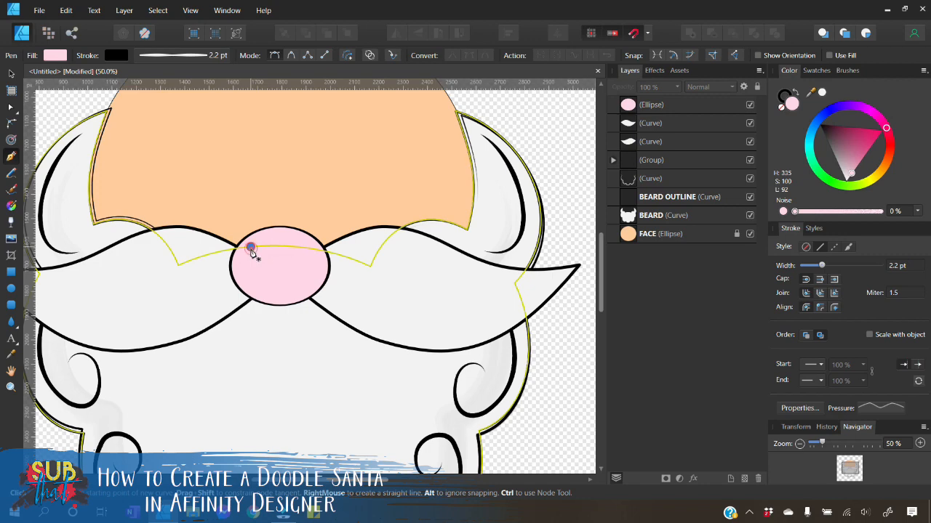
left_click(251, 248)
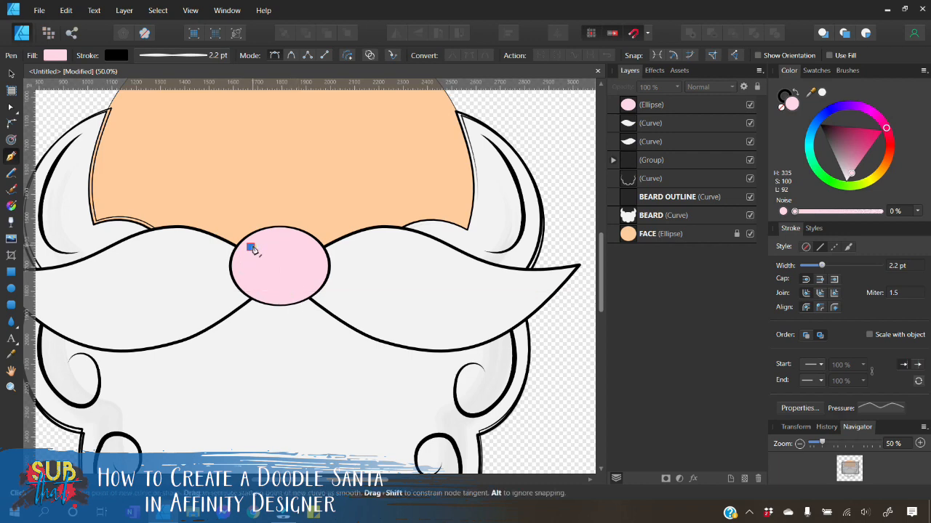
left_click(301, 291)
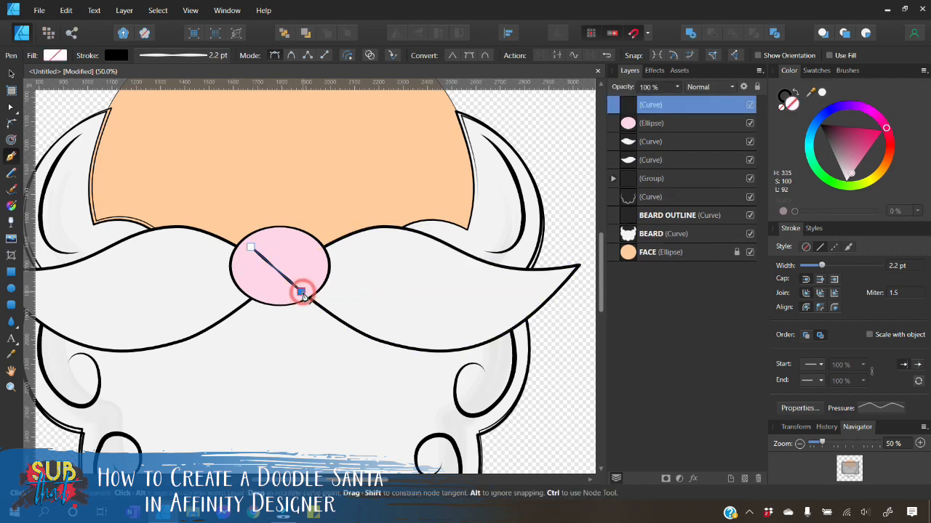
left_click_drag(277, 275, 222, 269)
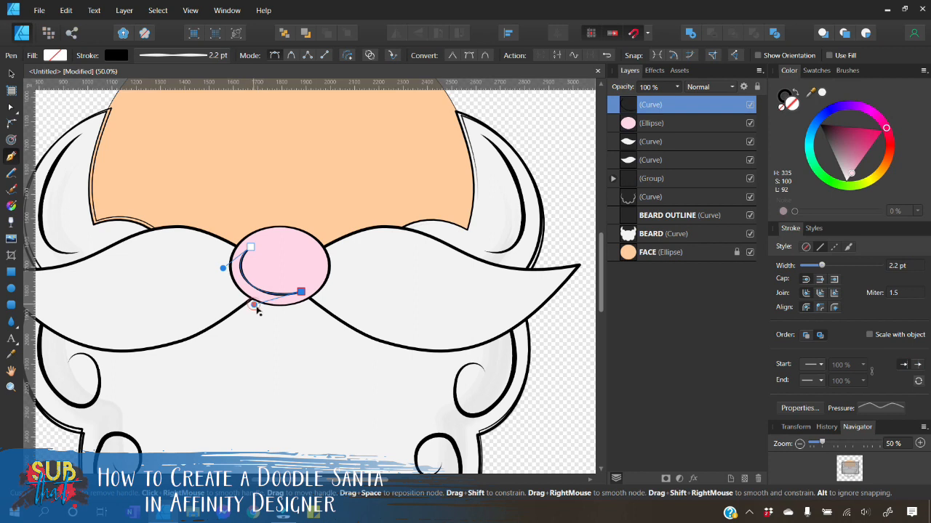
mouse_move(257, 310)
left_mouse_down()
mouse_move(263, 316)
mouse_move(253, 313)
left_mouse_up()
left_click_drag(223, 268, 223, 269)
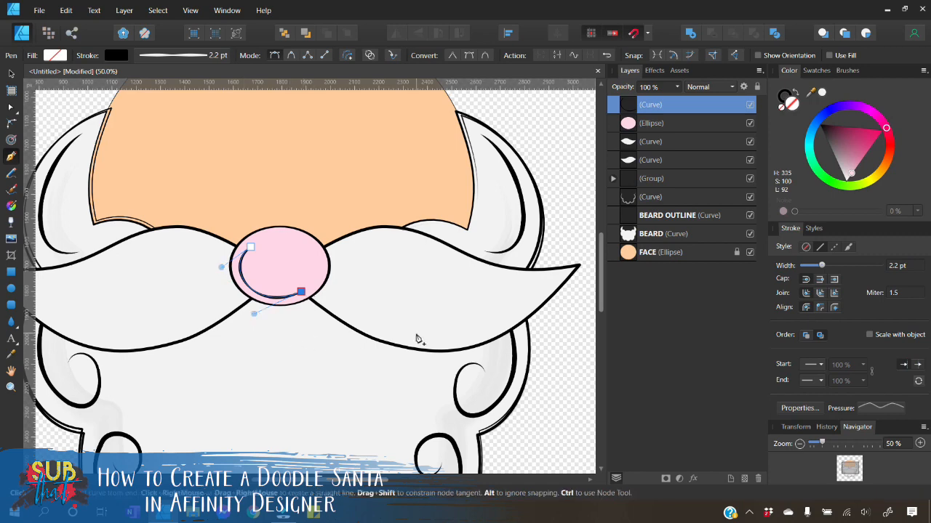
key("v")
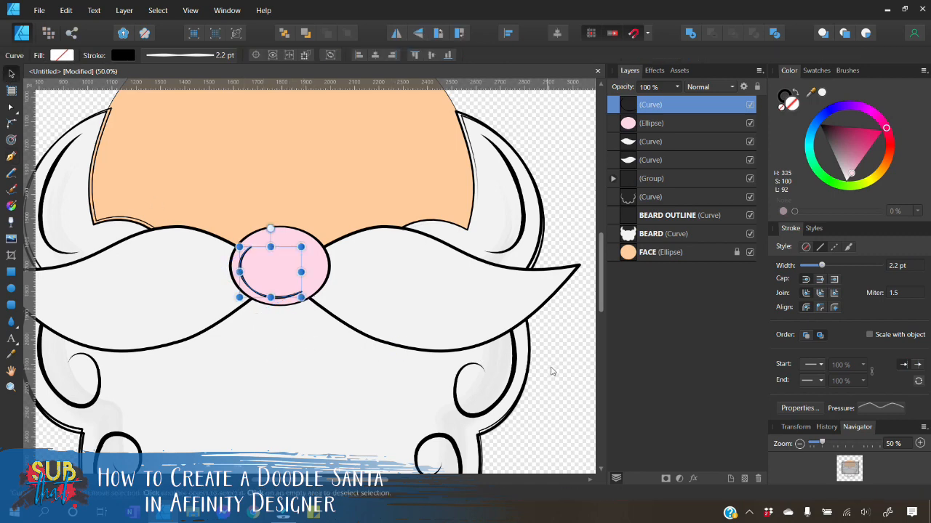
left_click(554, 371)
Recolour the nose's curved shading line with the nose's recent pink swatch, then deepen it slightly to a lightness of 87
left_click(268, 298)
left_click(788, 95)
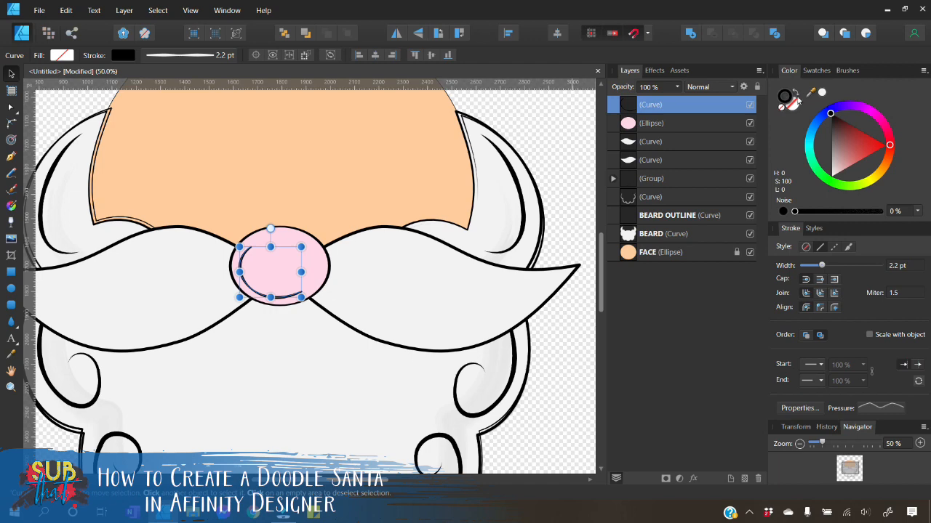
left_click(817, 71)
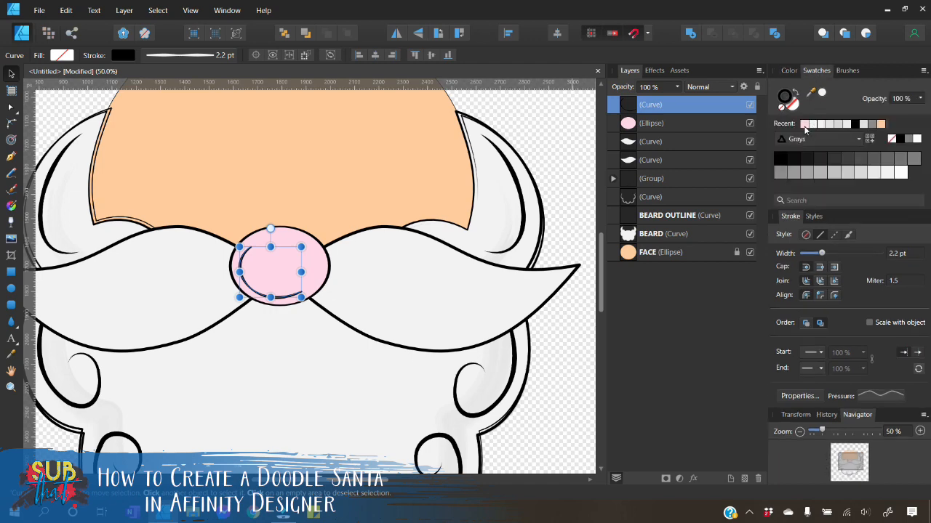
left_click(804, 128)
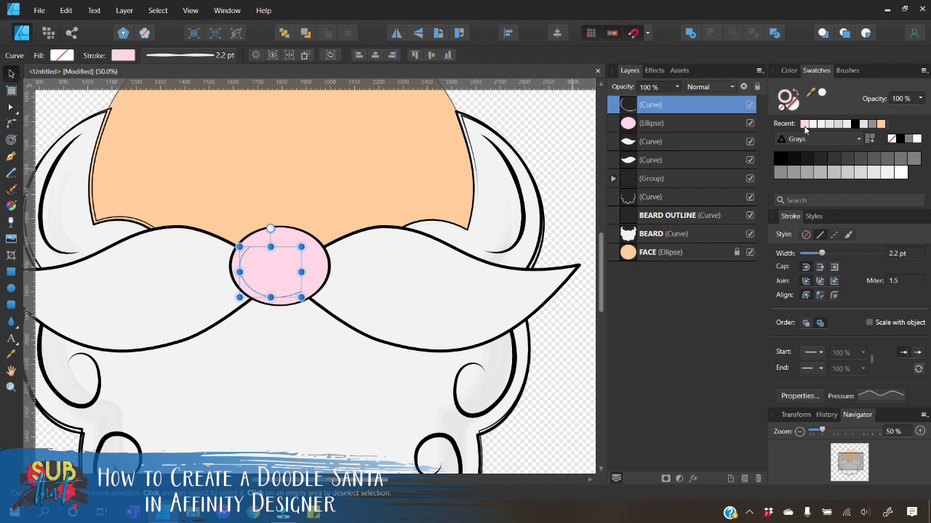
left_click(789, 71)
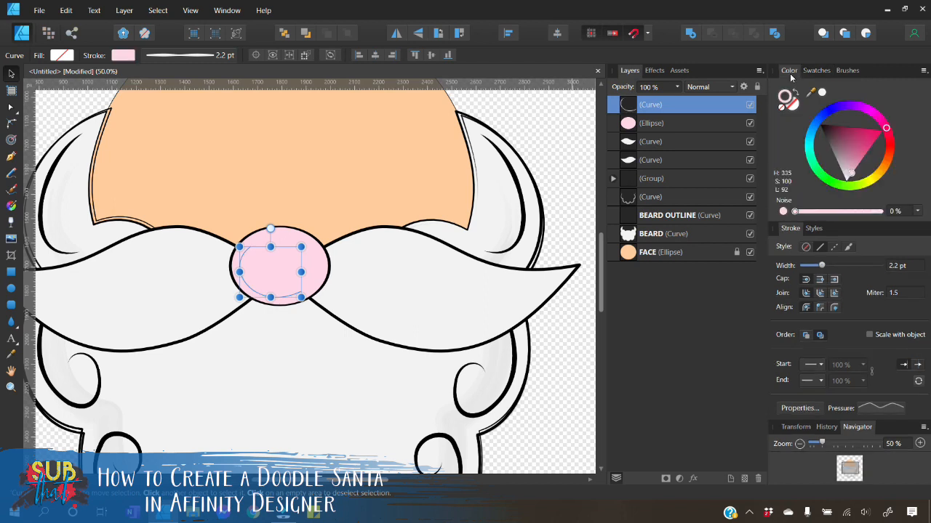
left_click(853, 173)
left_click(855, 175)
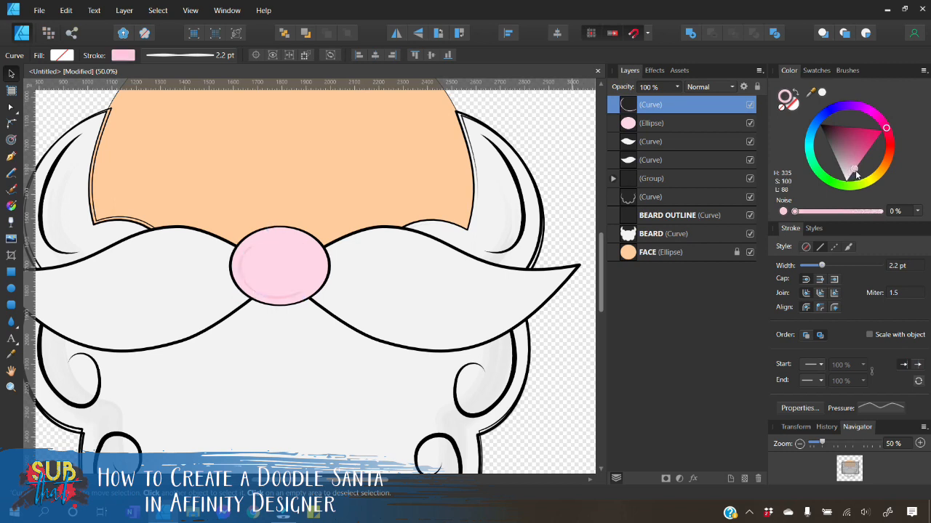
left_click(856, 173)
left_click(253, 271)
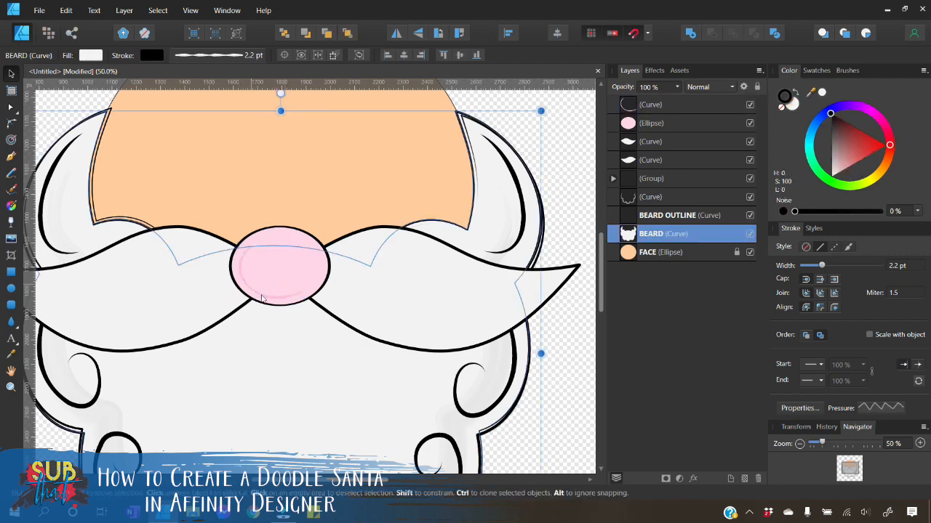
Switch to the Watercolors brush category and try three brushes near the list's end on the nose's shading line
left_click(663, 106)
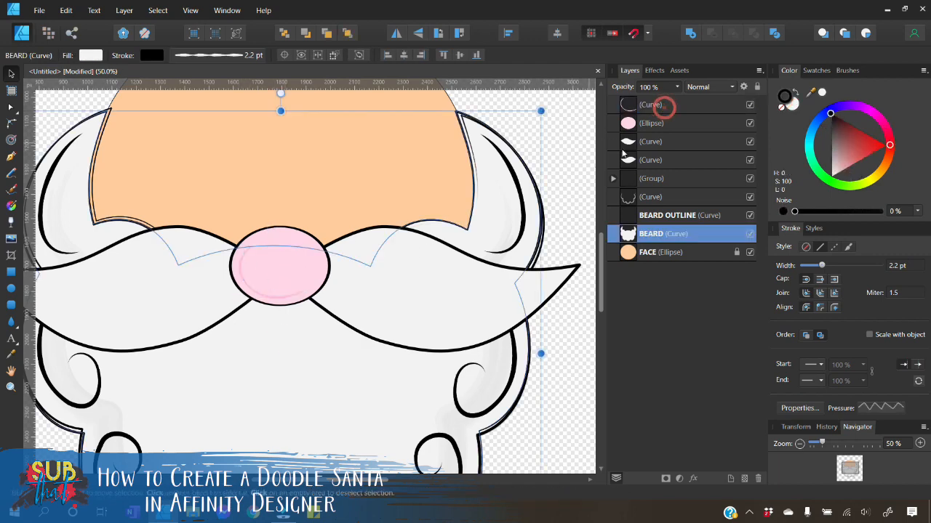
left_click(847, 70)
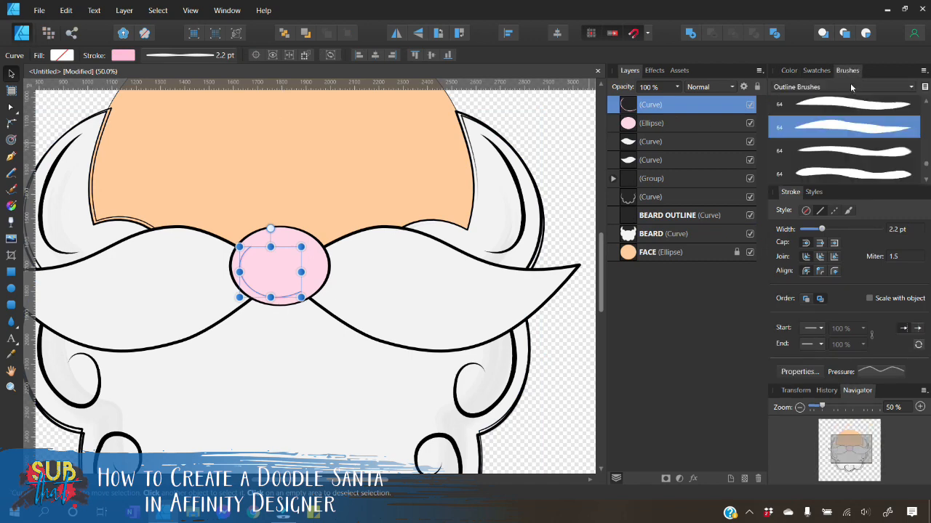
left_click(849, 85)
left_click(798, 291)
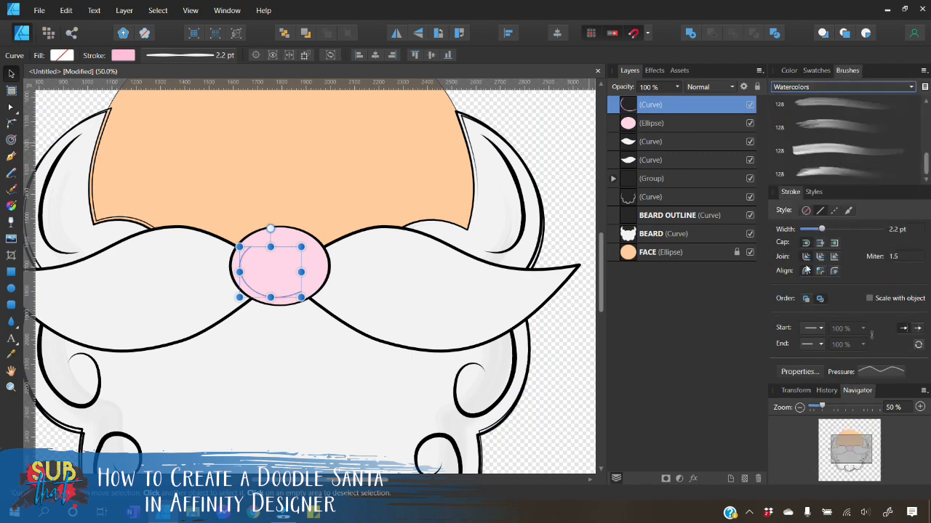
left_click(851, 123)
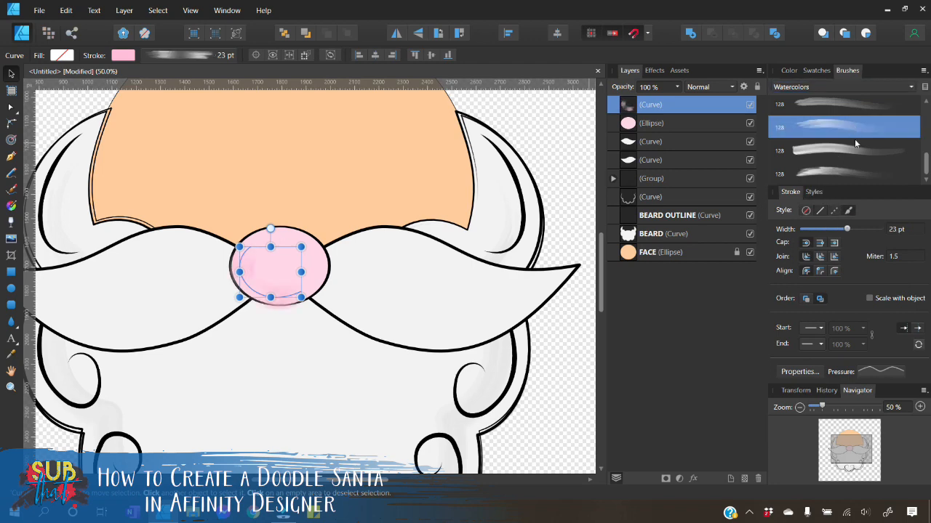
left_click(856, 151)
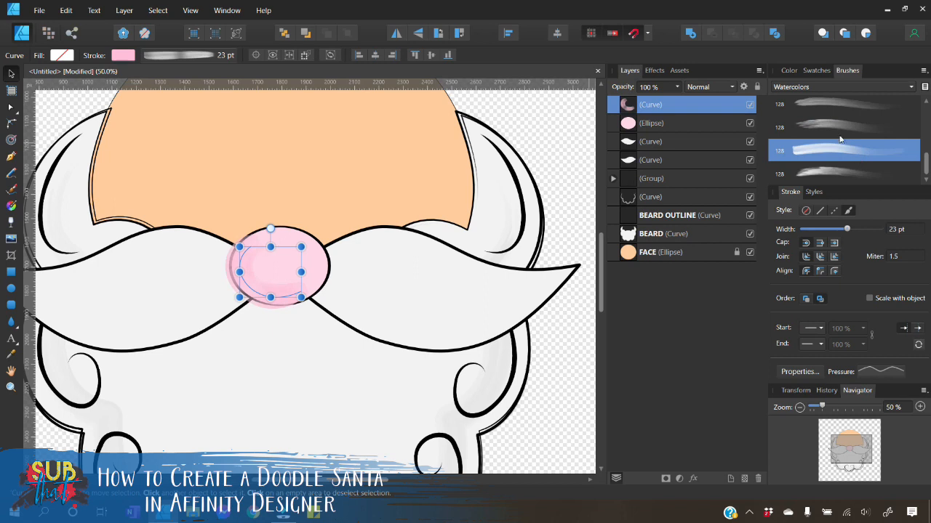
left_click(834, 170)
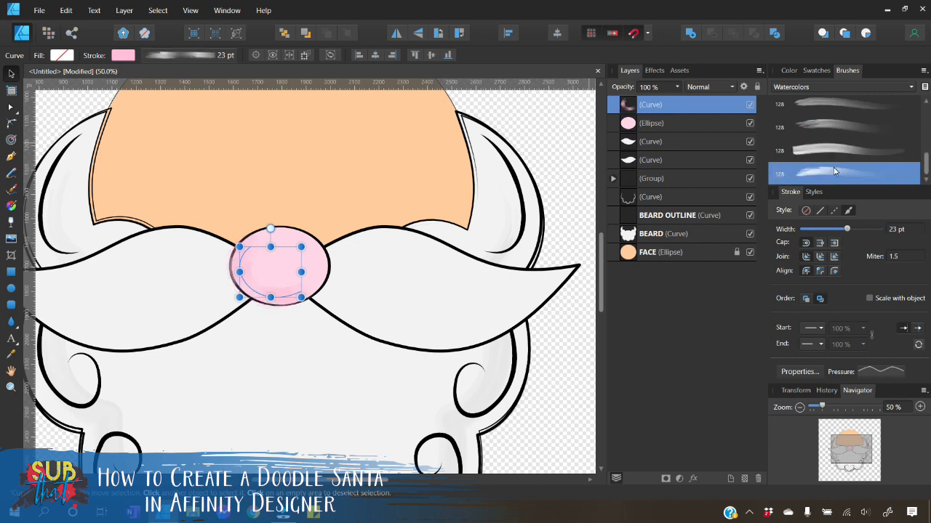
Try the first brushes of the Watercolors list on the shading line, thinning the fourth one's stroke to 8.8 pt
scroll(834, 168, "up", 3)
left_click(853, 106)
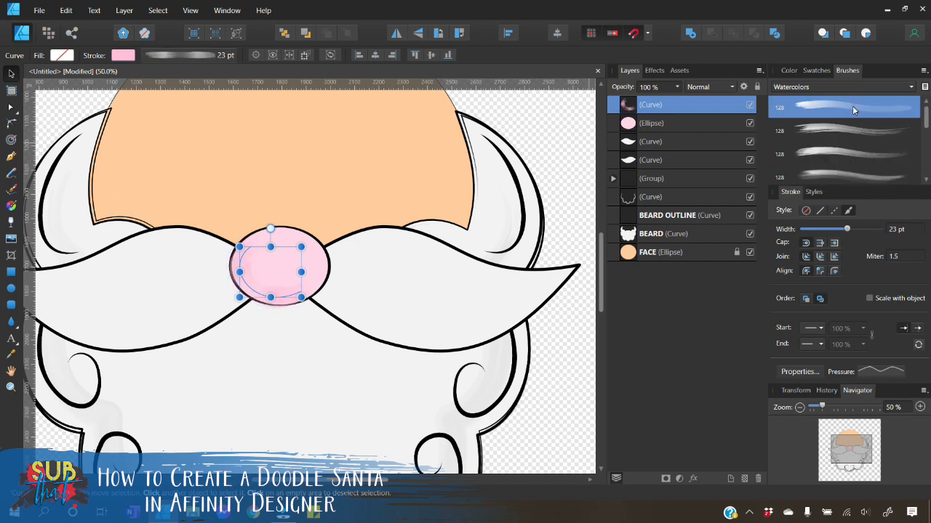
left_click(859, 133)
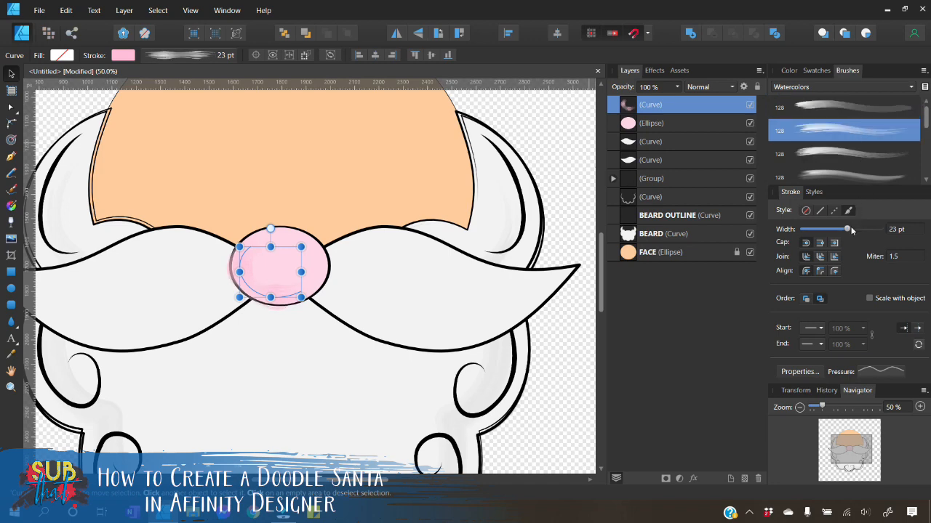
left_click_drag(848, 232, 836, 230)
left_click(845, 155)
left_click(869, 175)
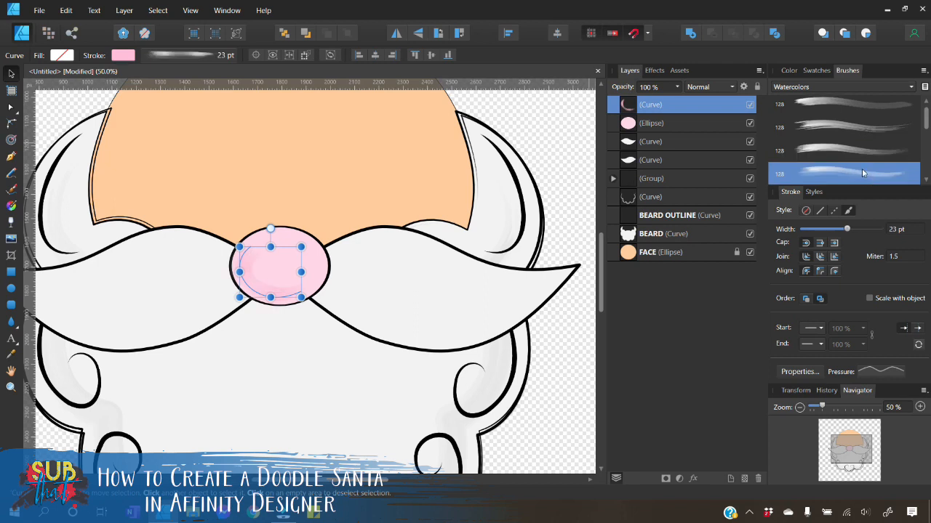
left_click_drag(847, 229, 834, 230)
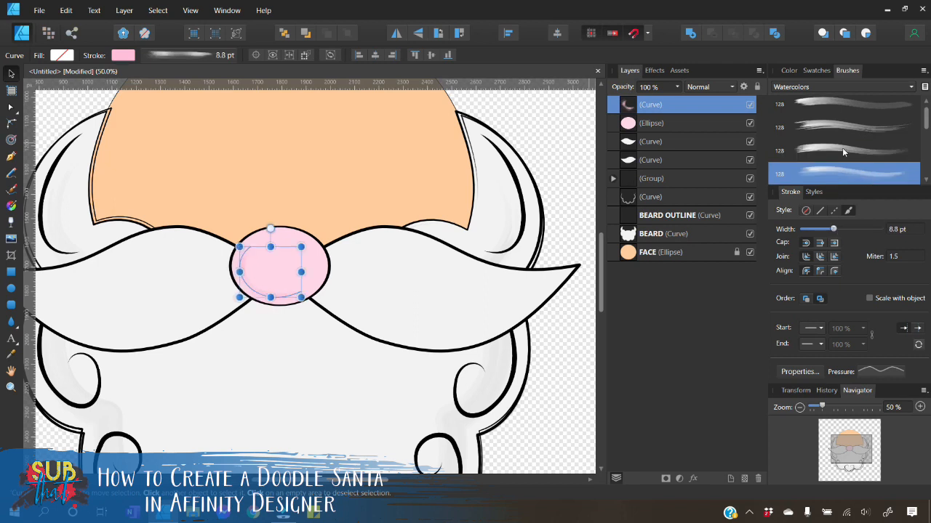
Apply the soft Watercolors brush further down the list to the nose's shading line at a width of 11 pt
scroll(842, 146, "down", 2)
left_click(862, 147)
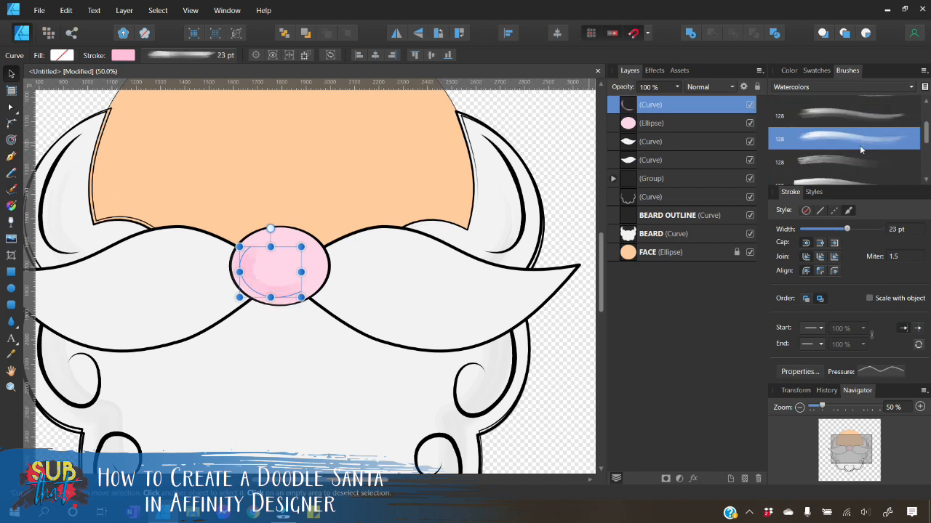
mouse_move(847, 230)
left_mouse_down()
mouse_move(835, 243)
mouse_move(864, 239)
mouse_move(837, 235)
left_mouse_up()
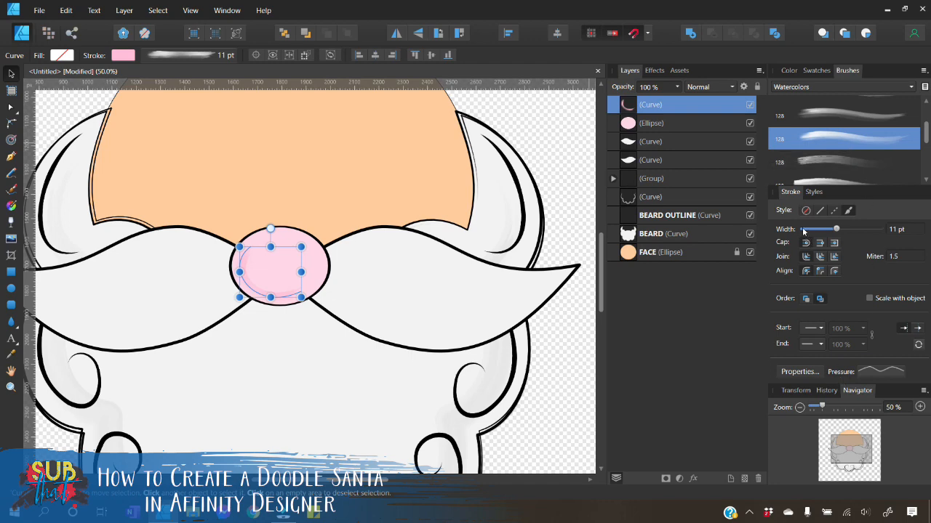
Check the nose shading against the whole face and lighten the shading stroke's pink to a lightness of 90
left_click(800, 407)
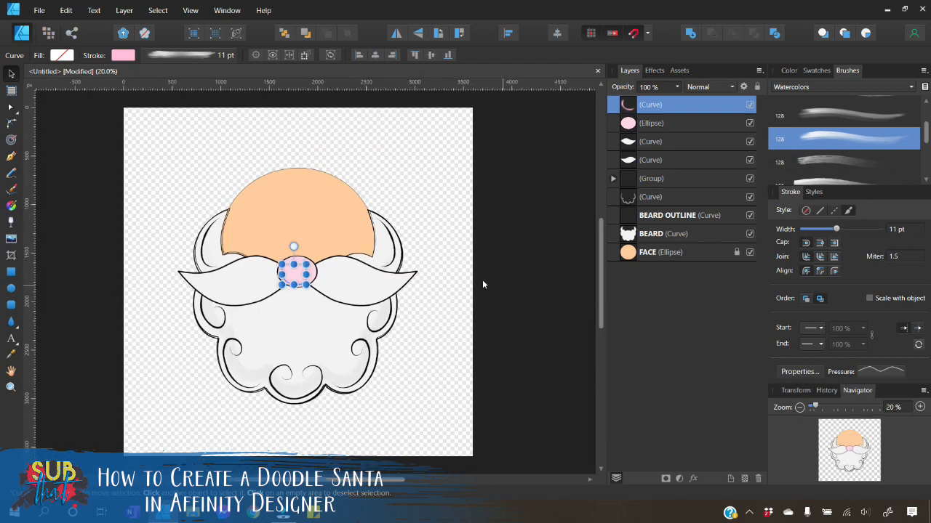
left_click(477, 282)
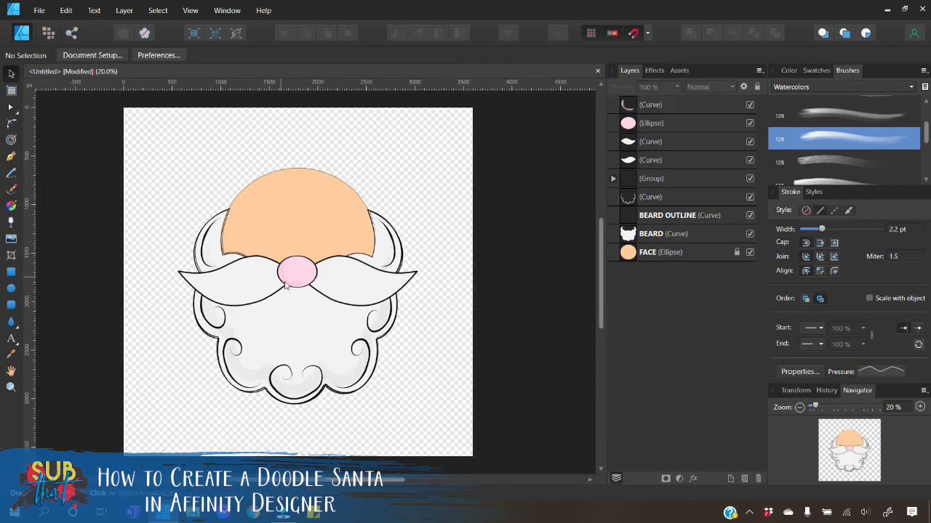
left_click(920, 408)
left_click(250, 305)
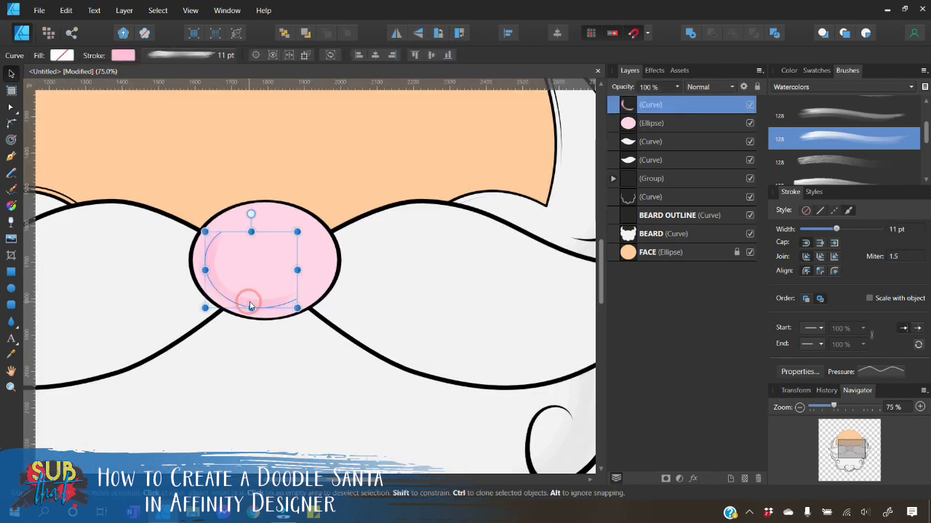
left_click(789, 71)
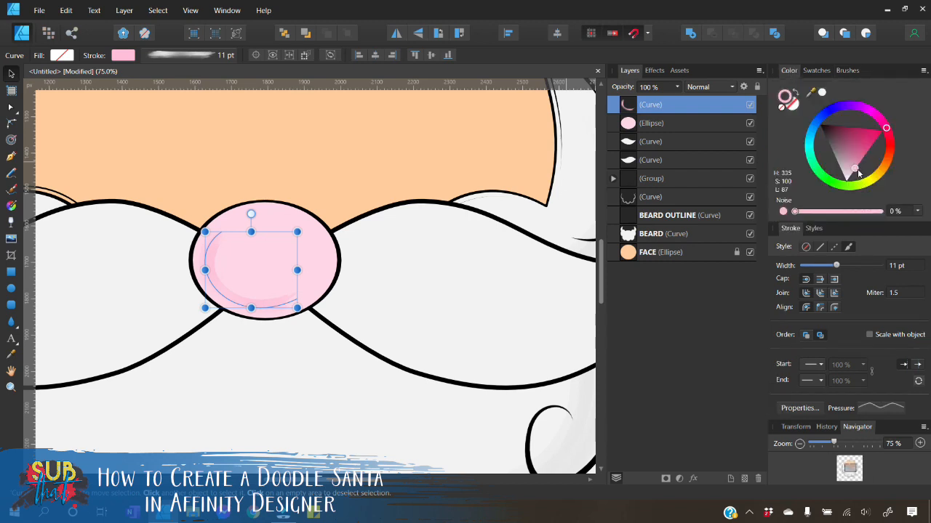
left_click_drag(855, 169, 855, 175)
left_click(293, 391)
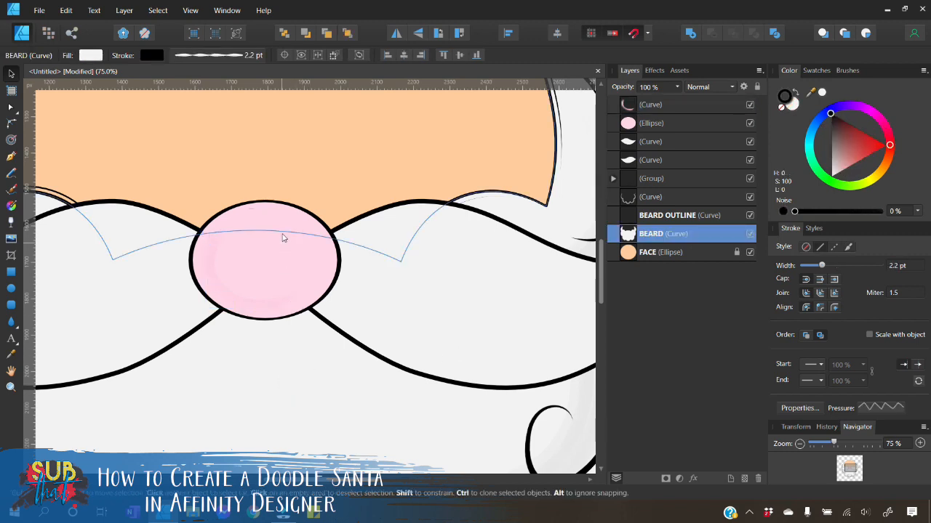
Draw a short pink line with the Pen tool inside the nose's upper-right edge and bow it outward
left_click(283, 259)
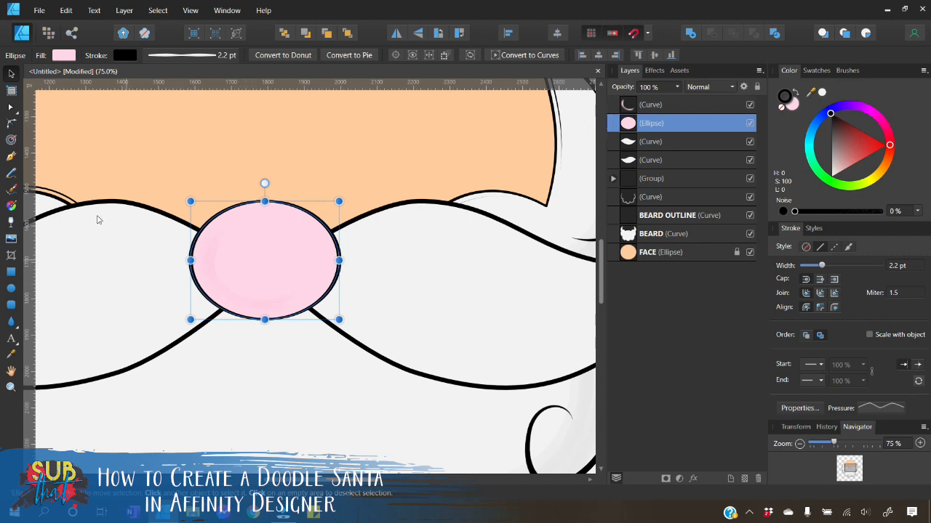
left_click(11, 155)
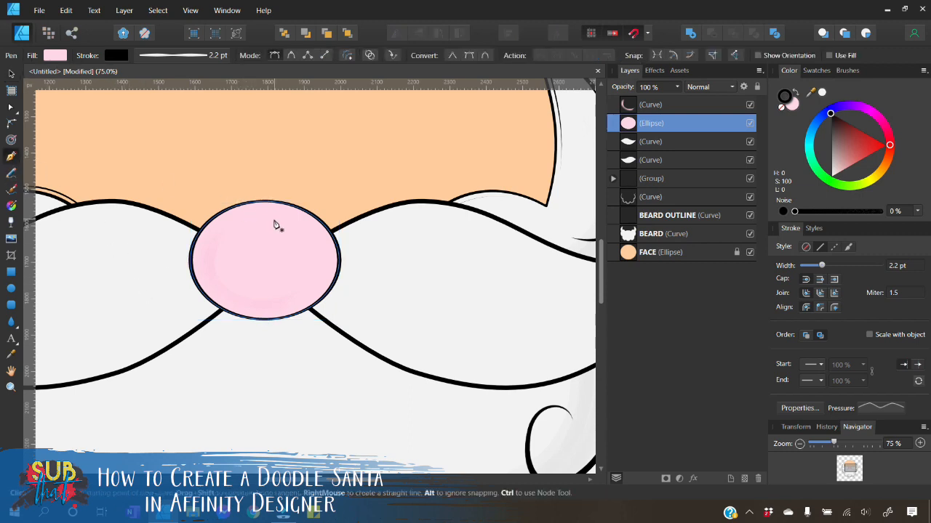
left_click(267, 214)
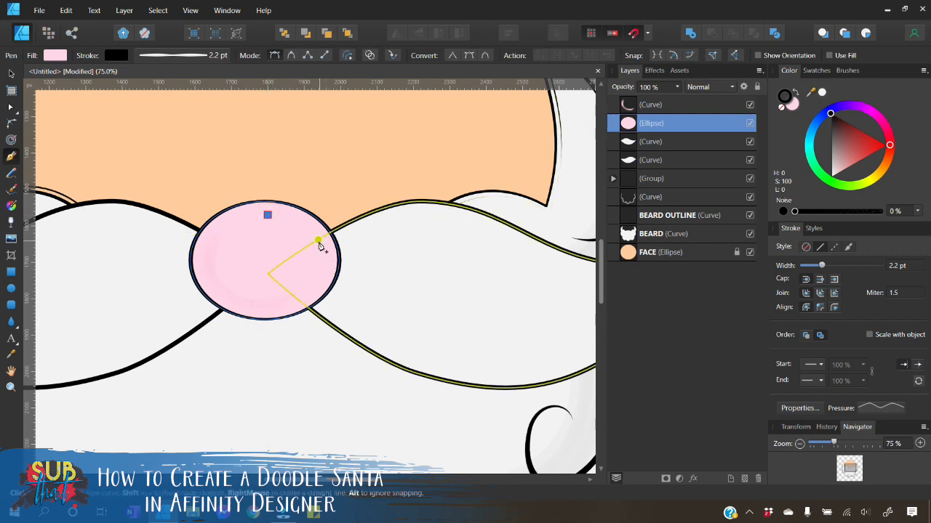
left_click(317, 241)
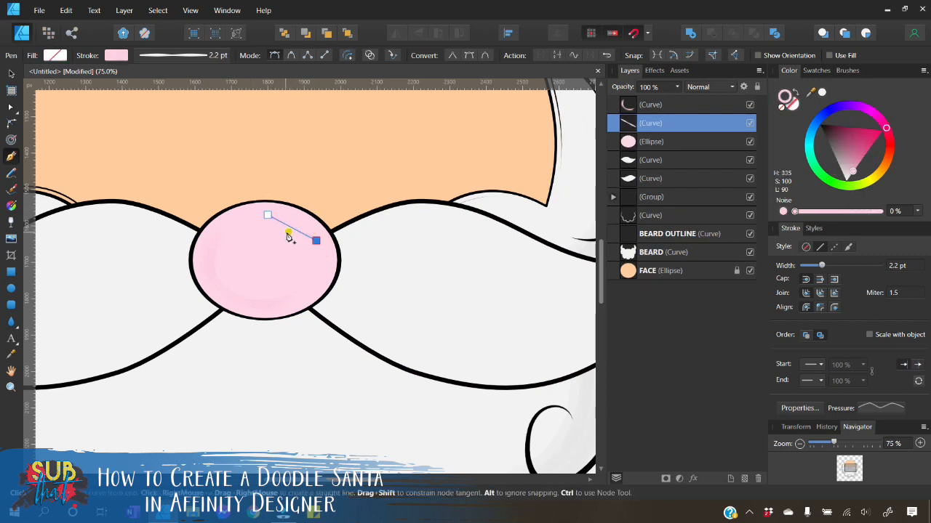
left_click_drag(296, 227, 280, 216)
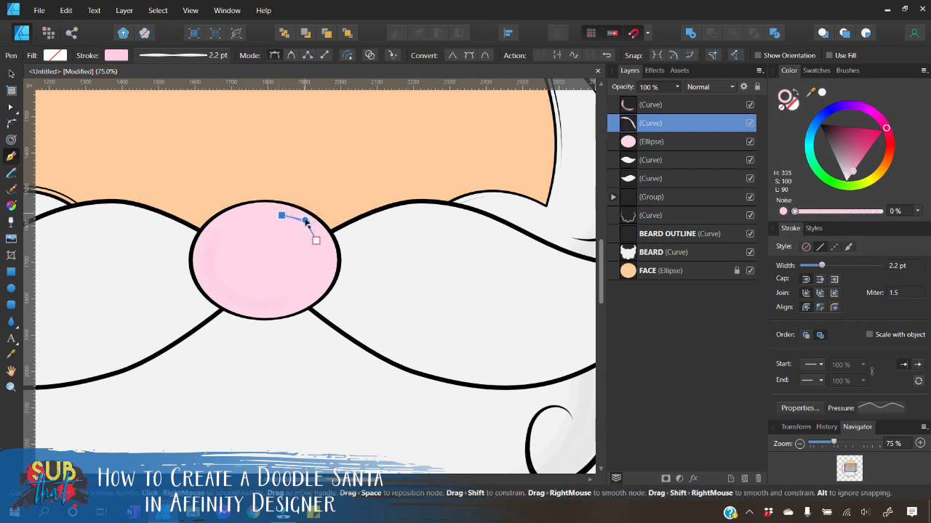
left_click(306, 220)
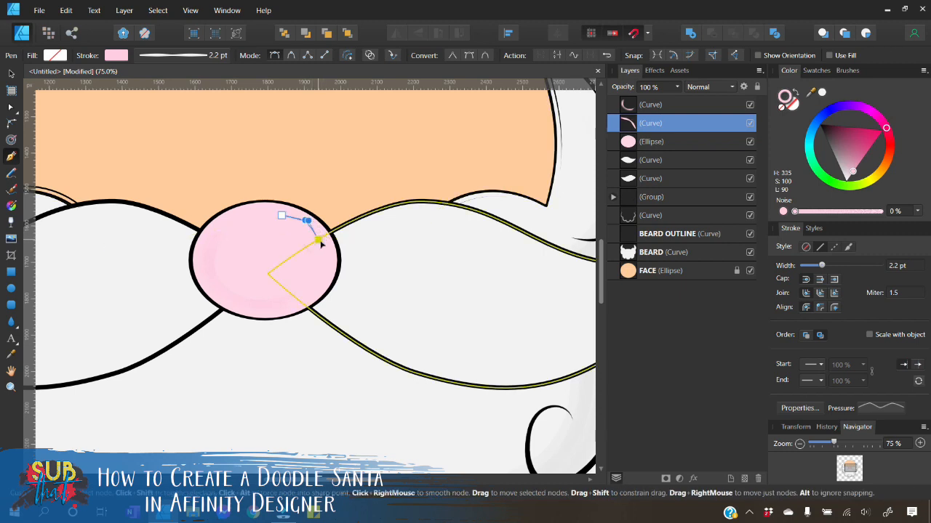
Move both end nodes of the short curve closer to the nose's outline so that it follows the upper-right edge
left_click_drag(320, 241, 320, 239)
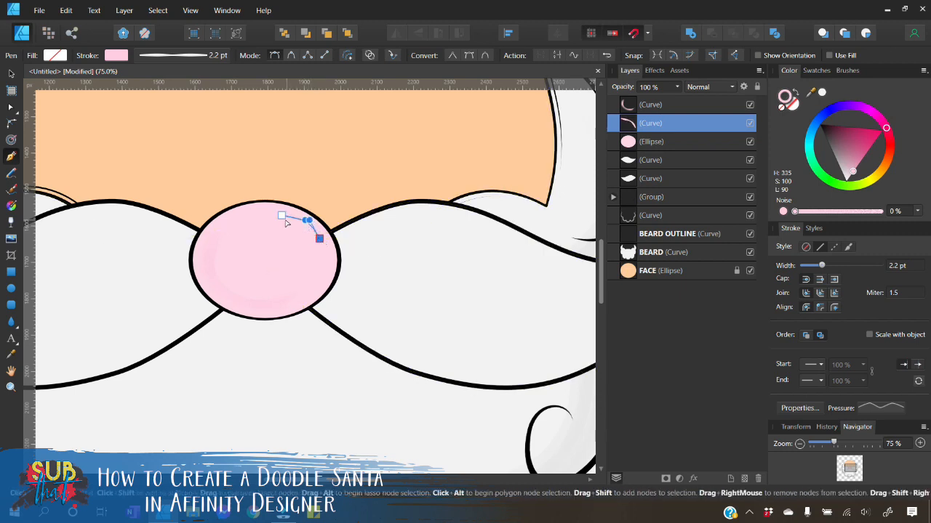
left_click(282, 217)
left_click_drag(283, 218, 288, 213)
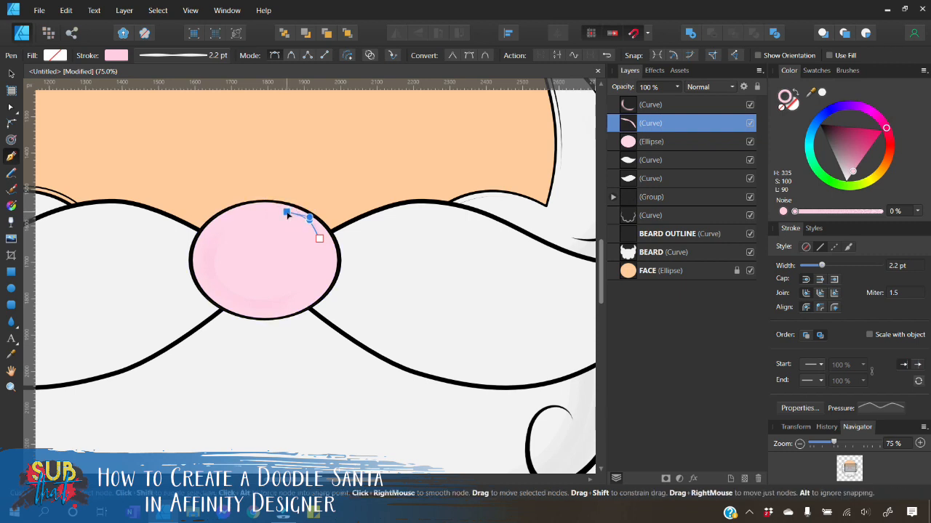
left_click(320, 239)
left_click_drag(321, 240, 324, 239)
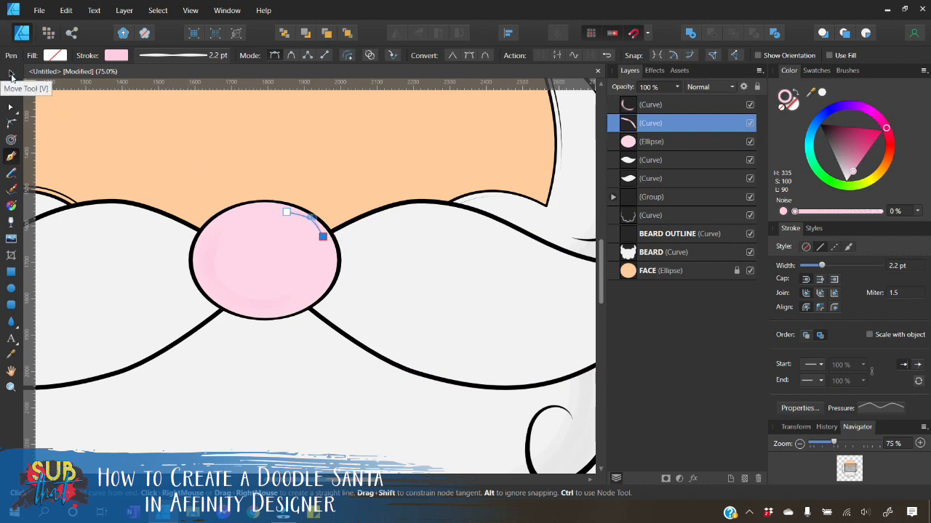
Select the short curve inside the nose's upper-right edge and reset its pressure profile to a uniform width
left_click(11, 75)
left_click(285, 262)
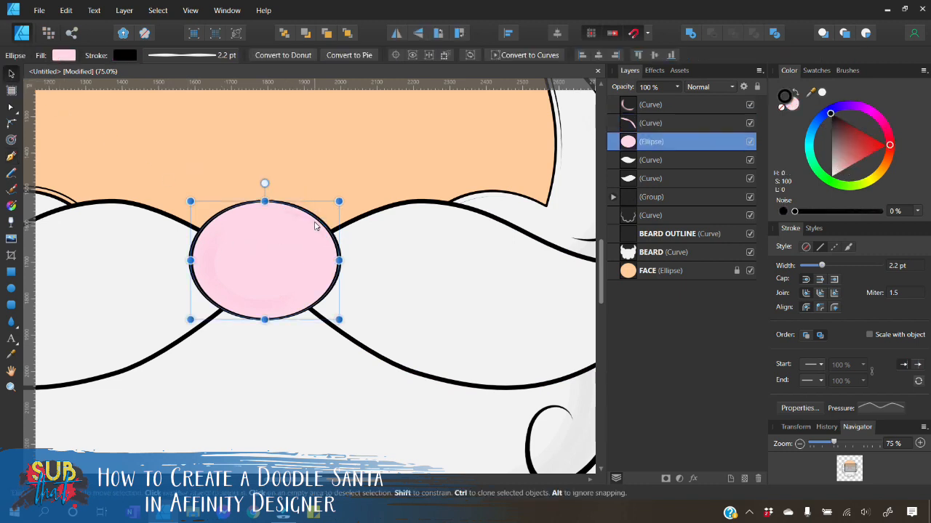
left_click(309, 227)
left_click_drag(305, 227, 304, 228)
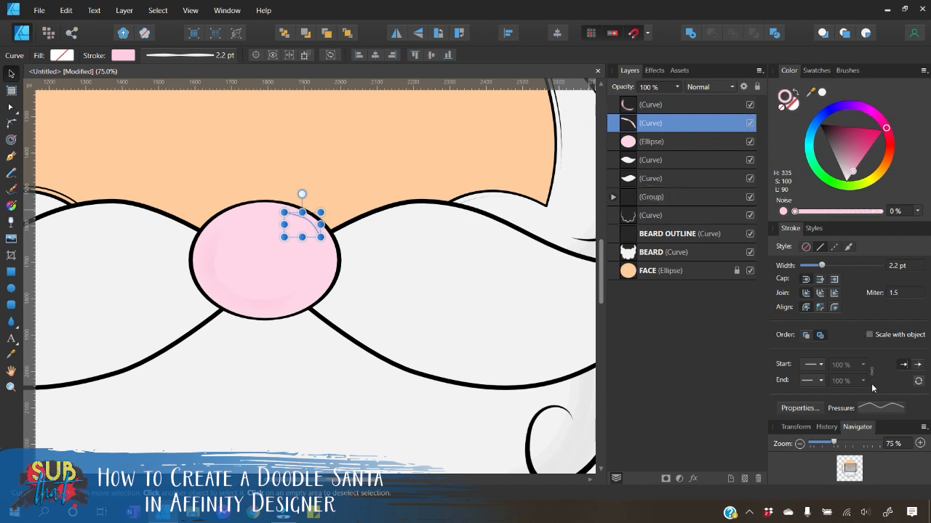
left_click(886, 409)
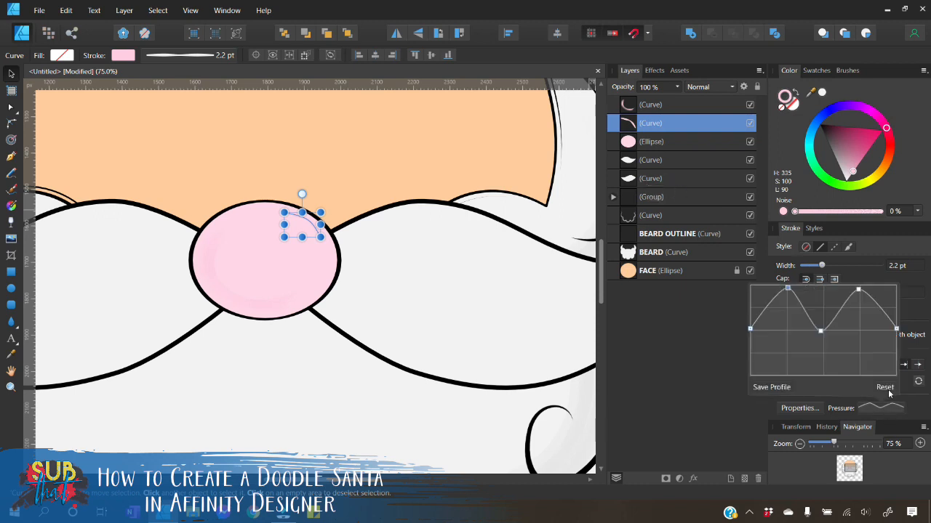
left_click(885, 387)
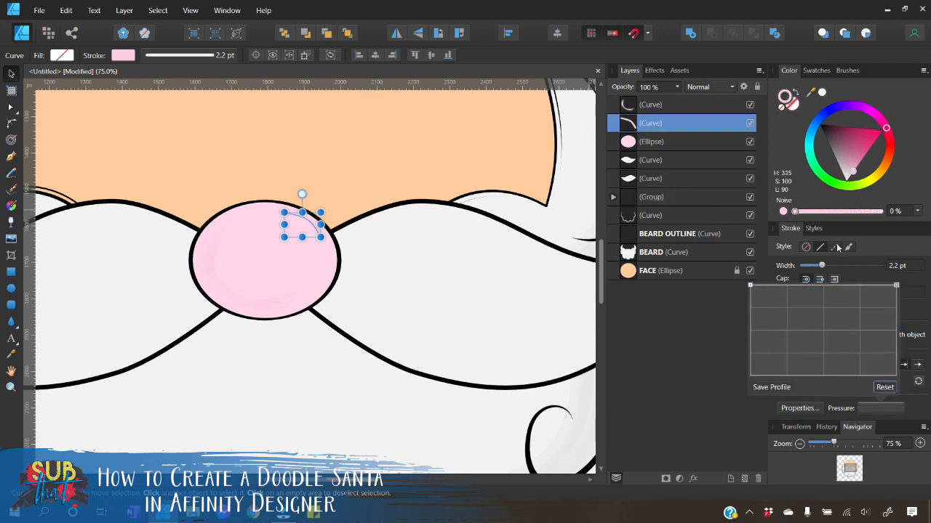
Recolour the short nose curve's stroke to white at a lightness of 100 and set its width to 3 pt
left_click(853, 174)
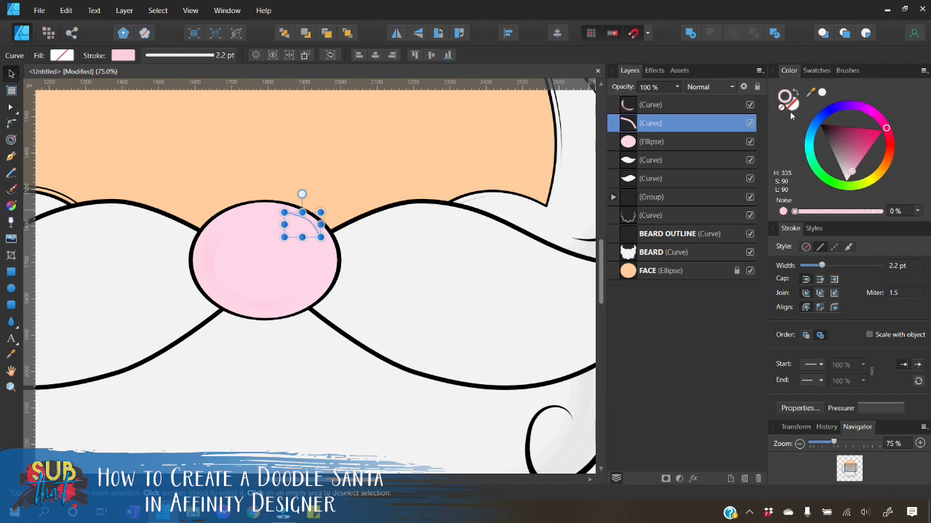
left_click_drag(854, 175, 845, 181)
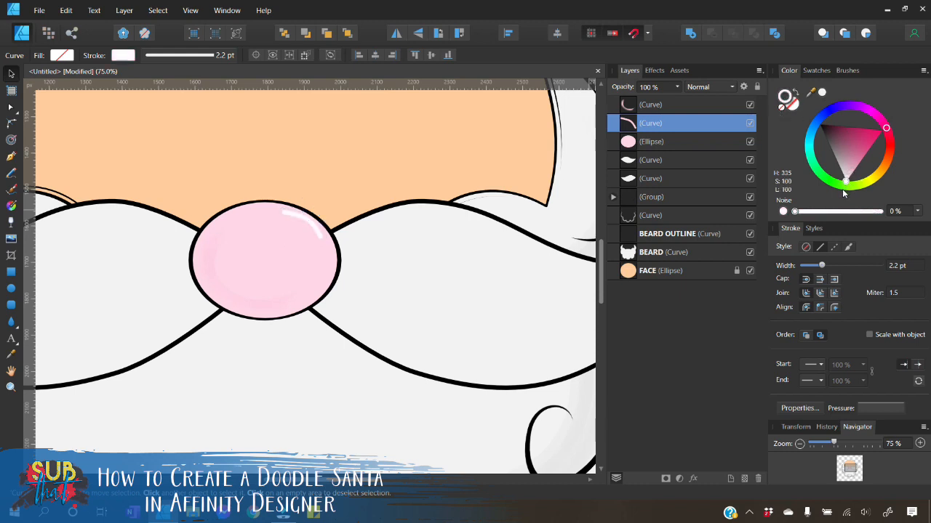
left_click_drag(822, 265, 823, 266)
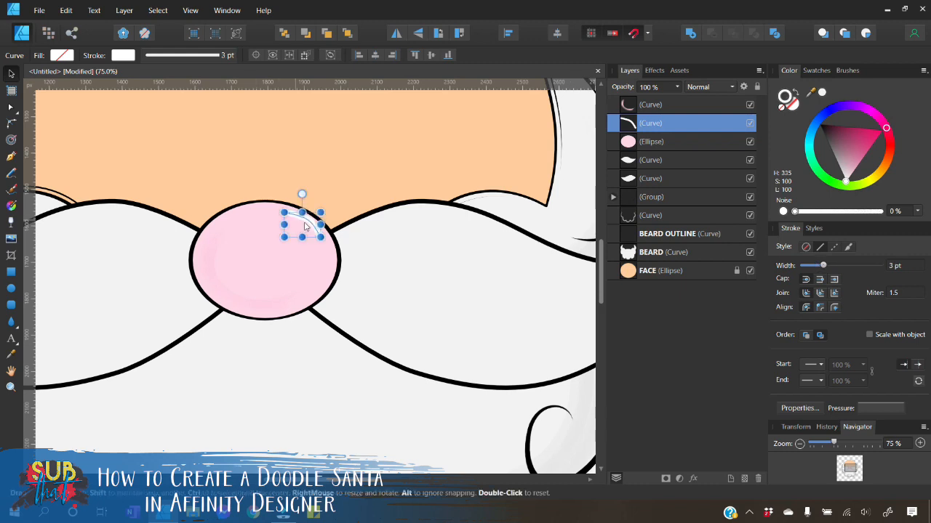
Shift the white nose highlight slightly inward, extend its lower end outward along the outline and nudge its upper end up
left_click_drag(309, 220, 303, 225)
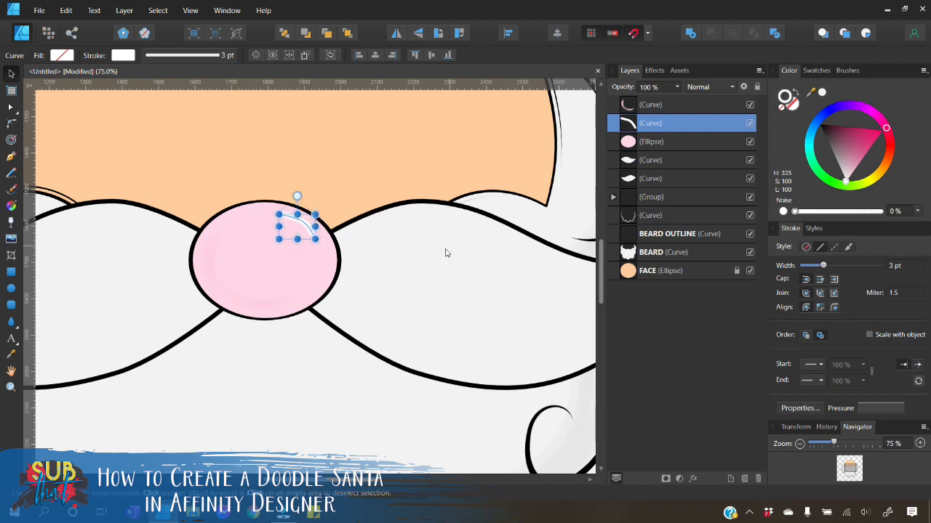
left_click(313, 258)
left_click(314, 237)
left_click(12, 108)
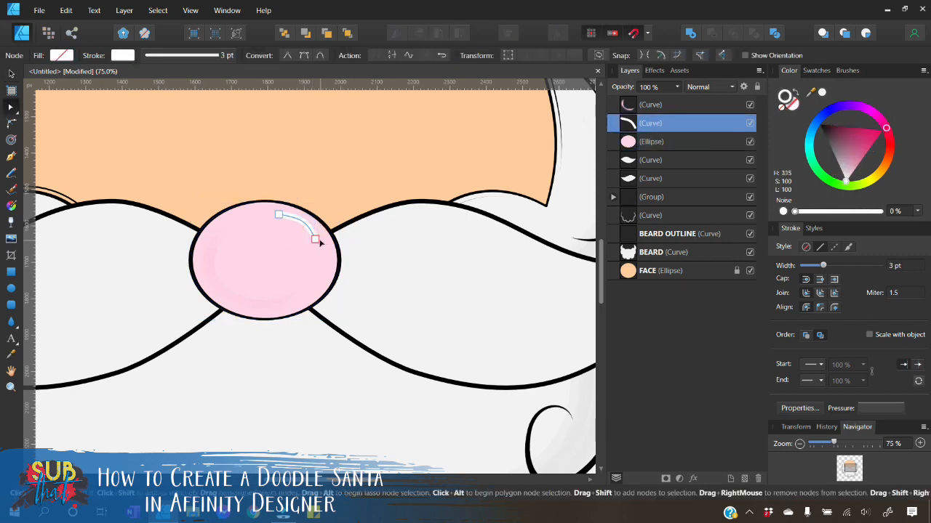
left_click_drag(315, 240, 322, 245)
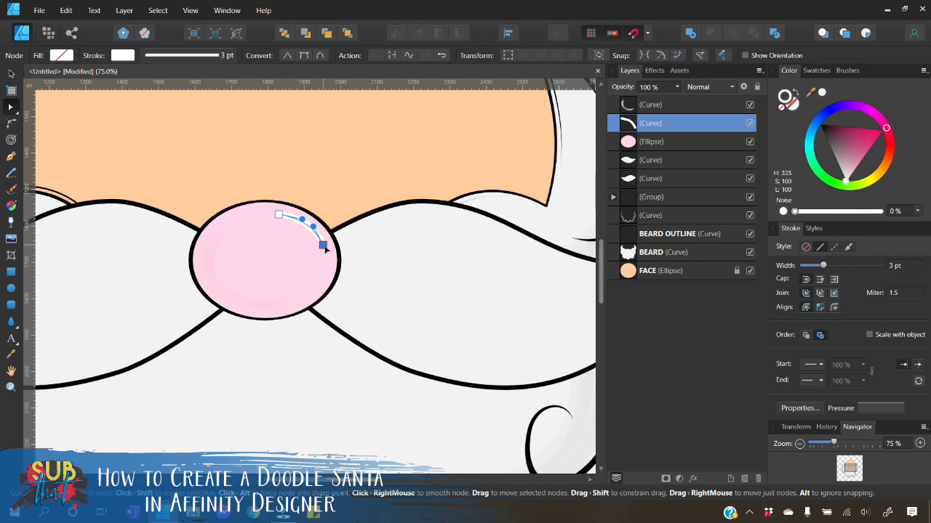
left_click(280, 216)
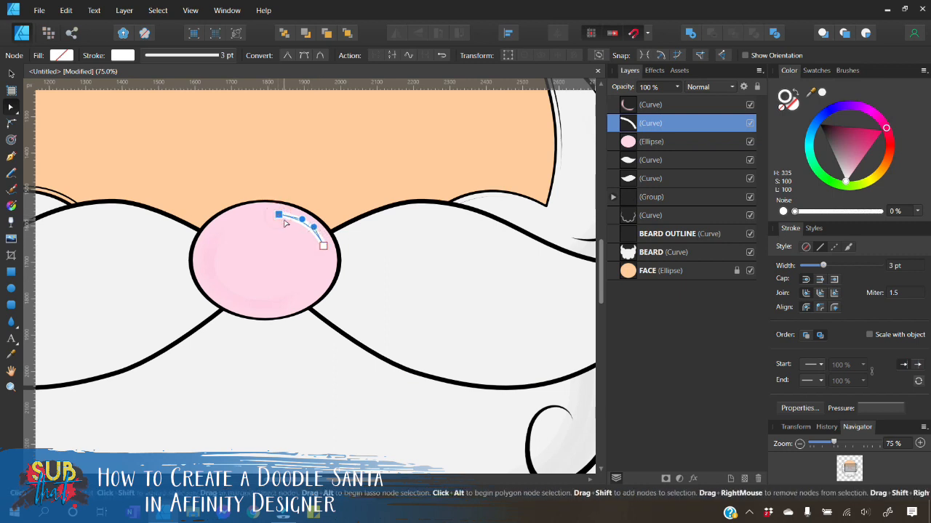
key("Up")
key("Up")
left_click(11, 73)
left_click(170, 146)
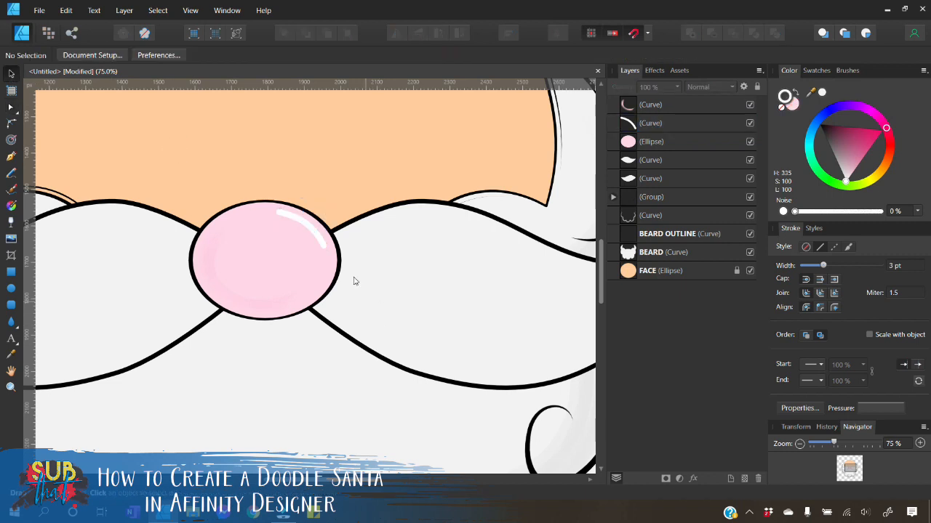
Adjust the curve handle near the middle of the nose highlight to round its bend slightly outward
left_click(313, 240)
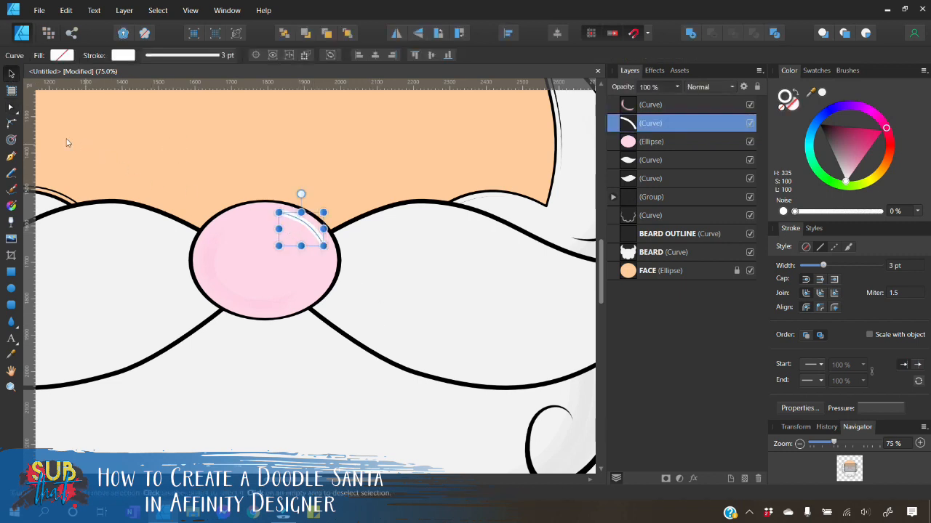
left_click(12, 106)
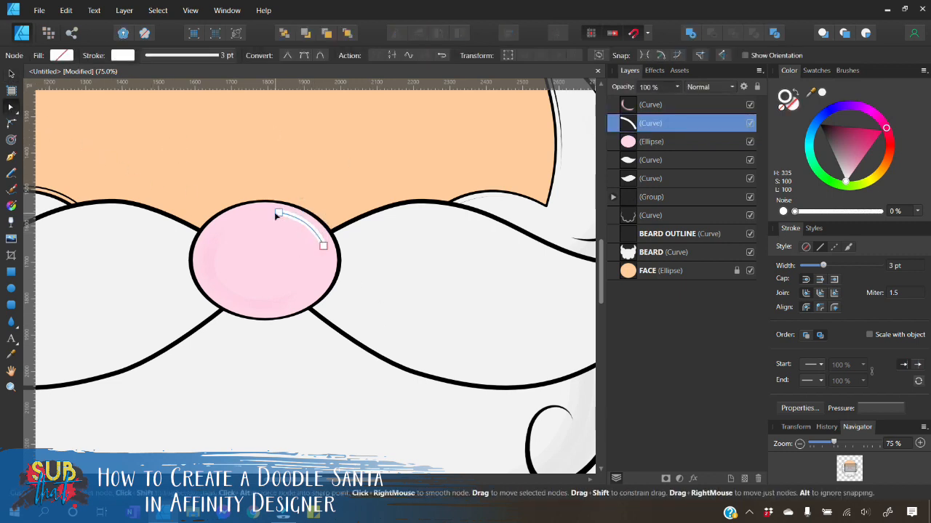
left_click(277, 213)
left_click_drag(301, 219, 303, 217)
left_click(327, 204)
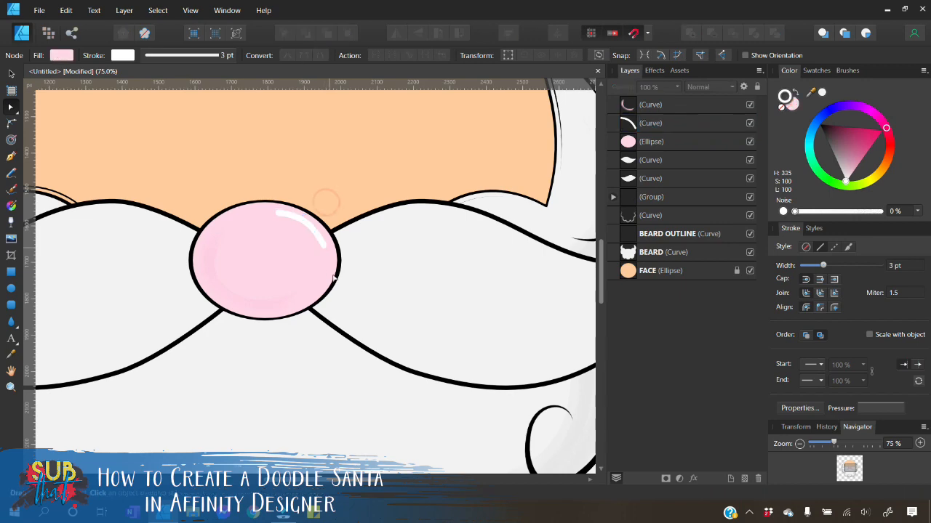
Check the highlight against the whole face, then widen its stroke to 5 pt and move it slightly inward from the nose's outline
left_click(323, 247)
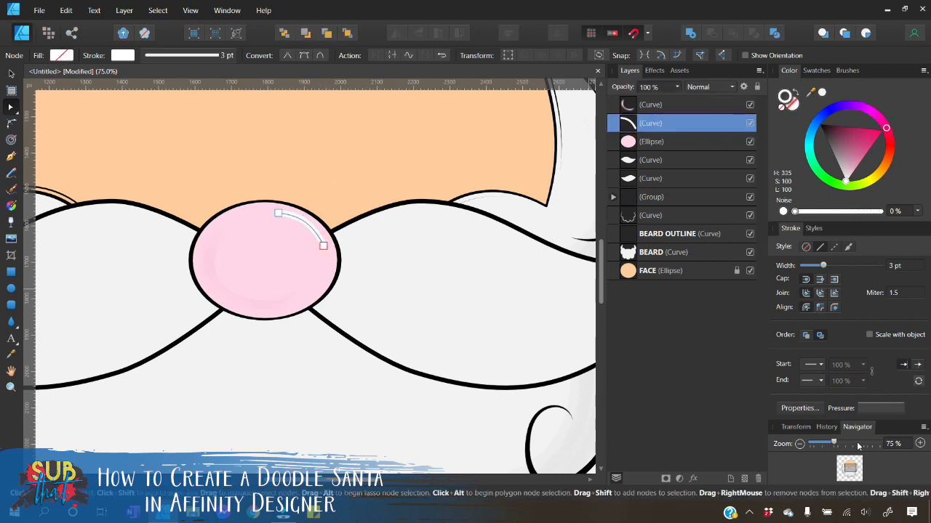
left_click(801, 445)
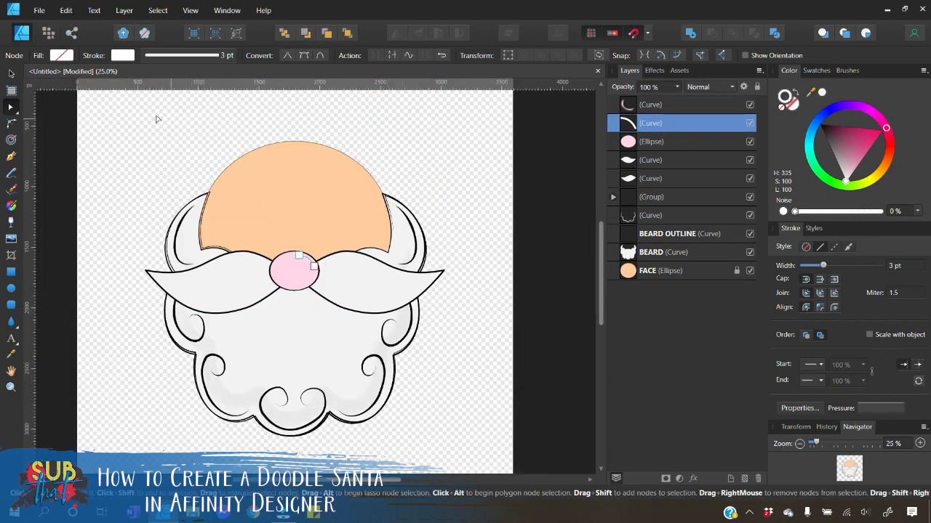
left_click(11, 73)
left_click(110, 150)
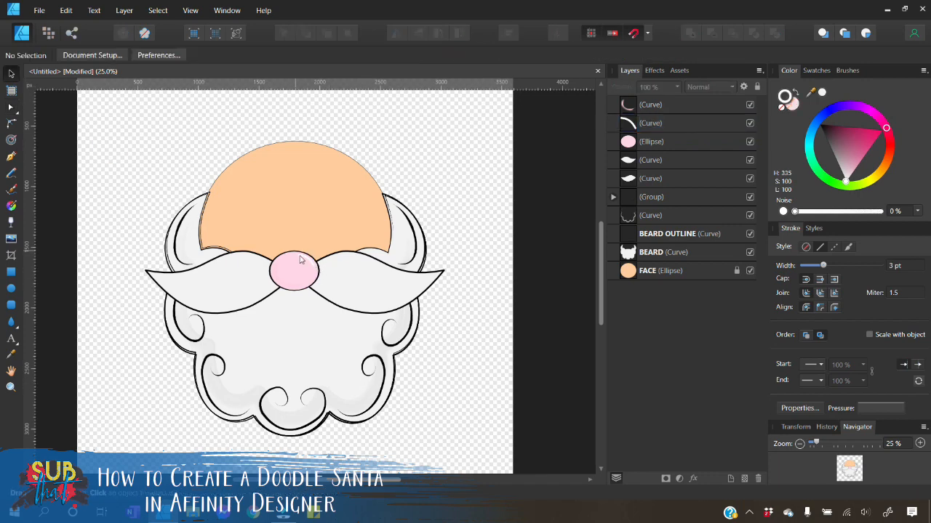
left_click(920, 444)
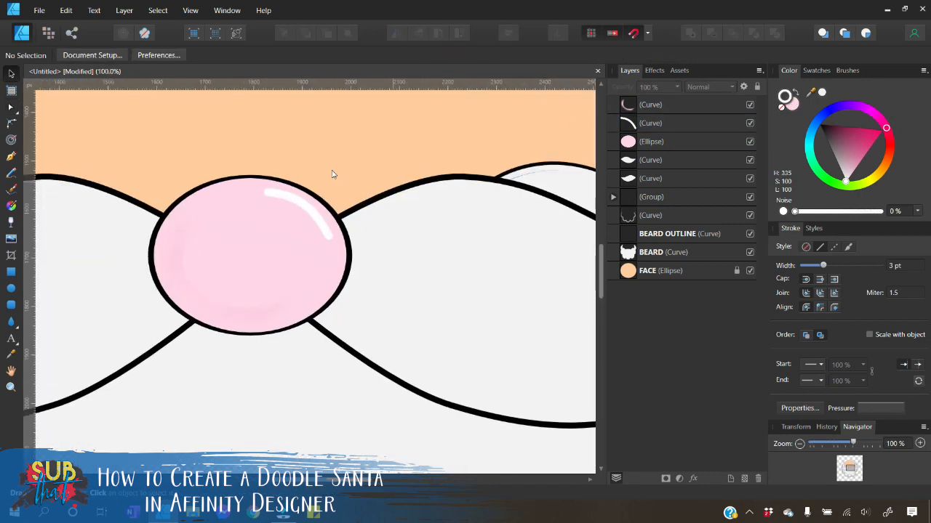
left_click(292, 206)
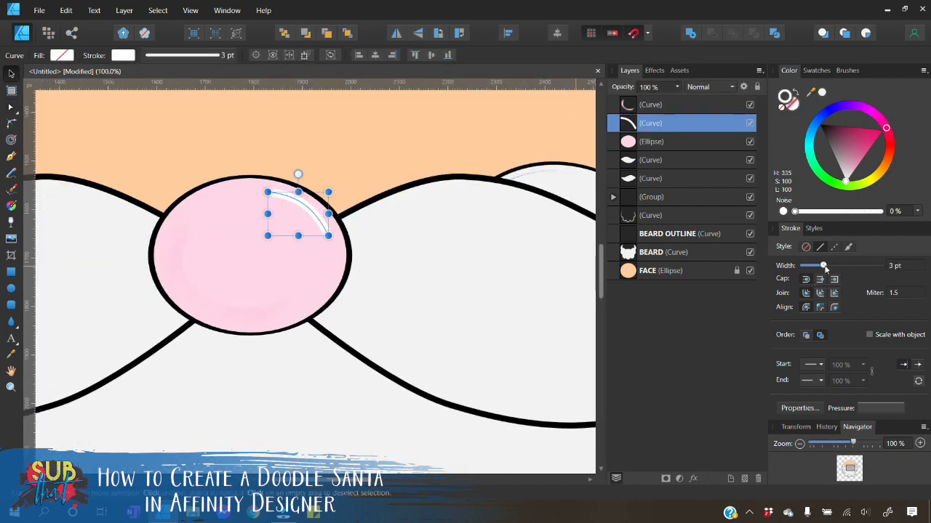
left_click_drag(824, 266, 826, 265)
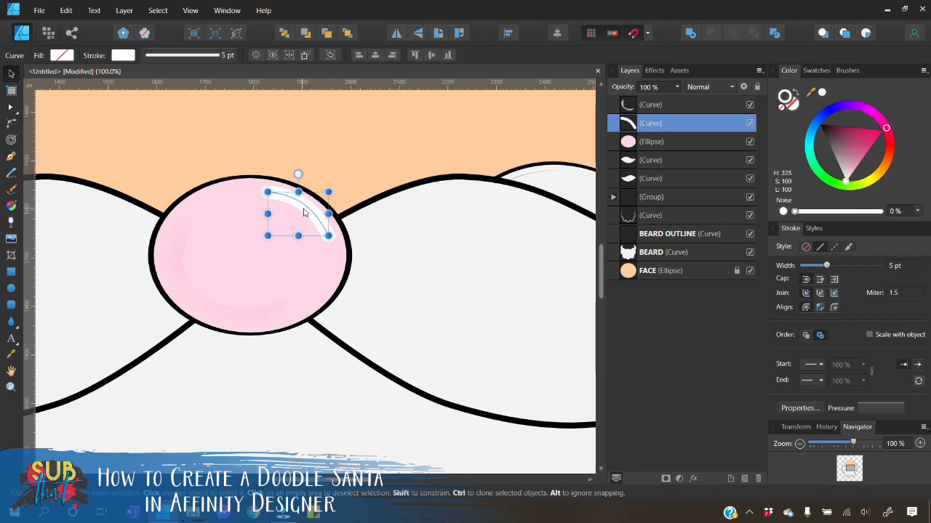
left_click_drag(304, 211, 299, 216)
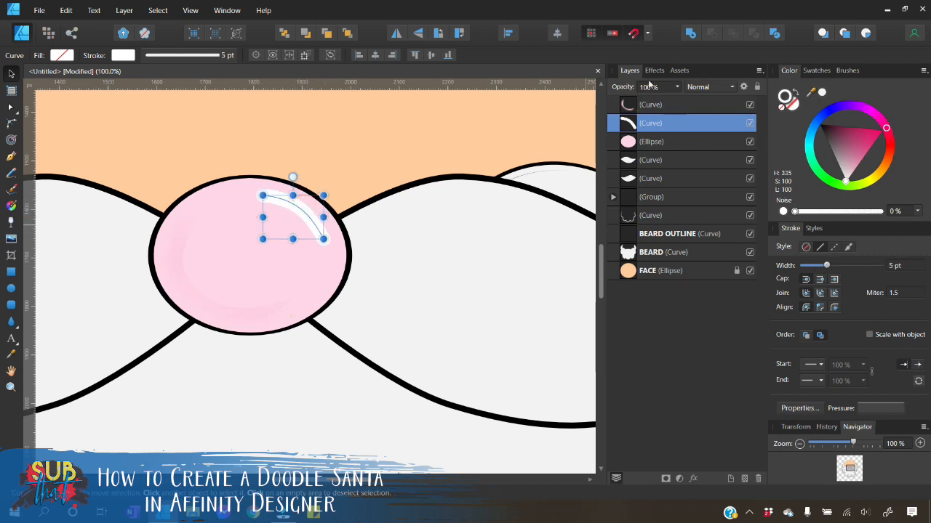
Set the nose highlight's opacity to 75% and check it against the whole face with nothing selected
type("75")
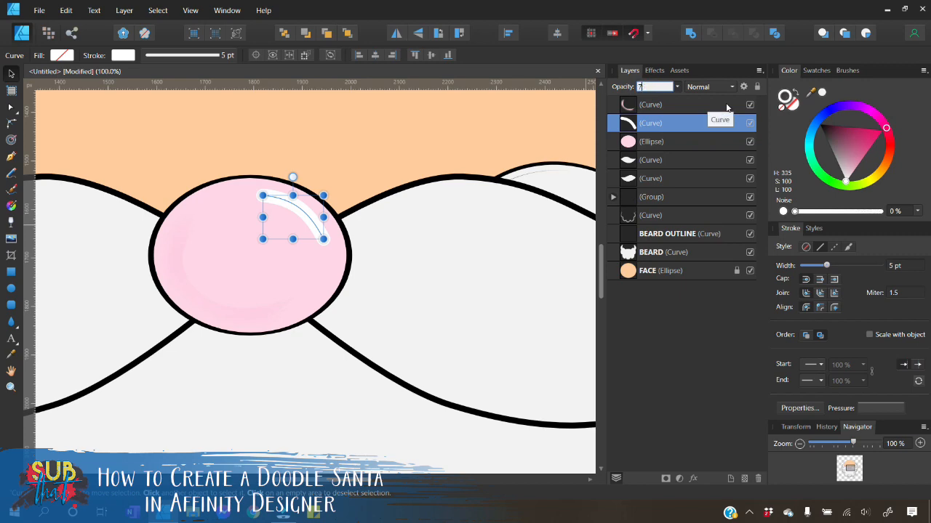
key("Return")
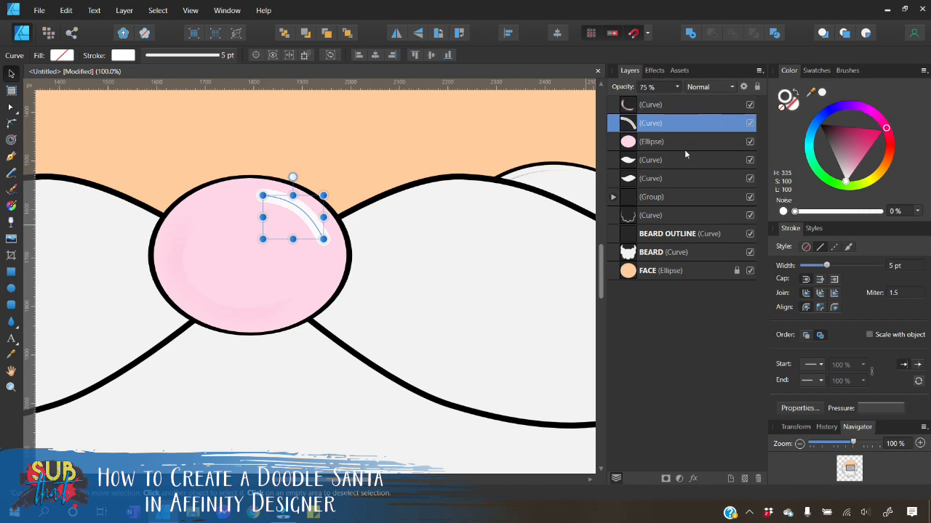
left_click(799, 443)
left_click(799, 444)
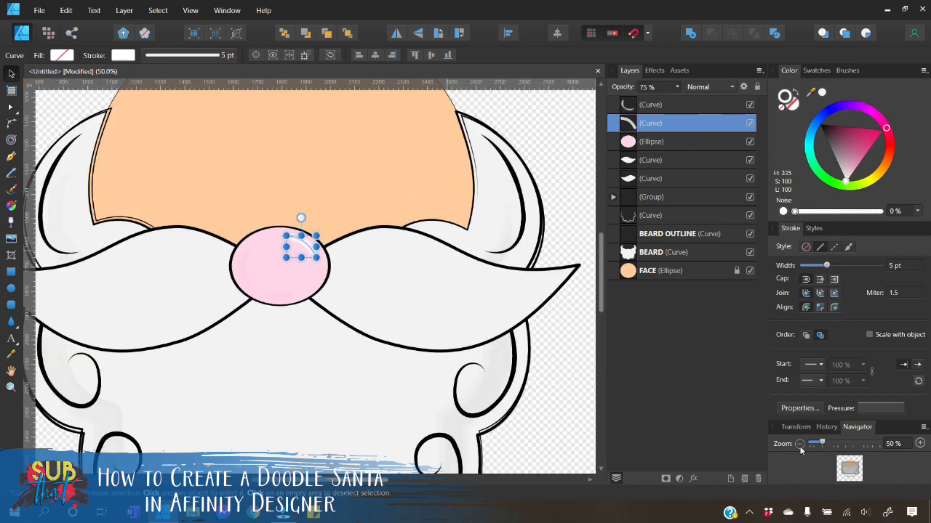
left_click(799, 444)
left_click(474, 256)
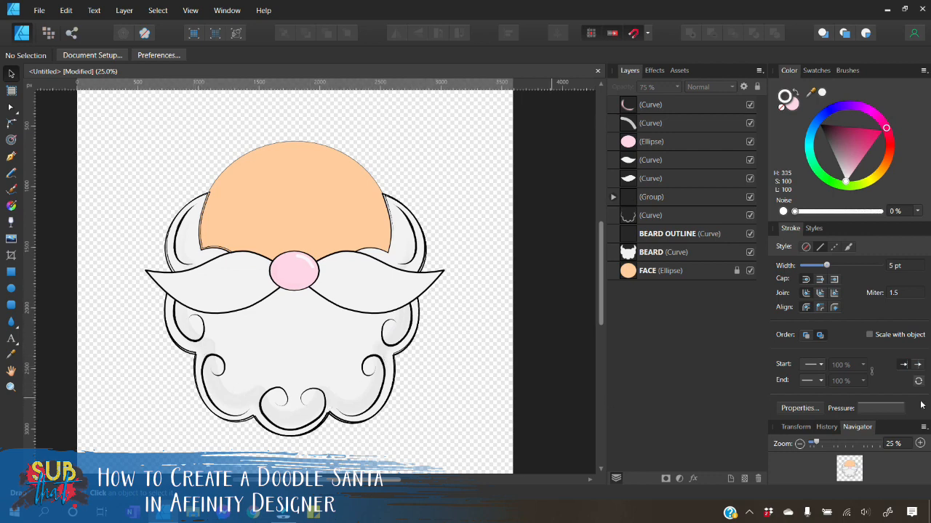
Draw a two-segment white line with the Pen tool across the left moustache half, from beside the nose to near the outer tip
left_click(920, 444)
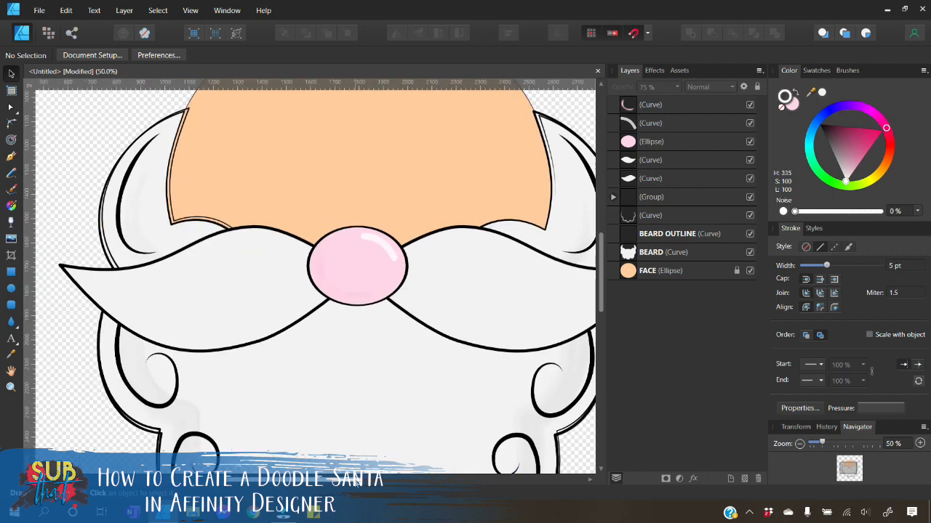
left_click(919, 444)
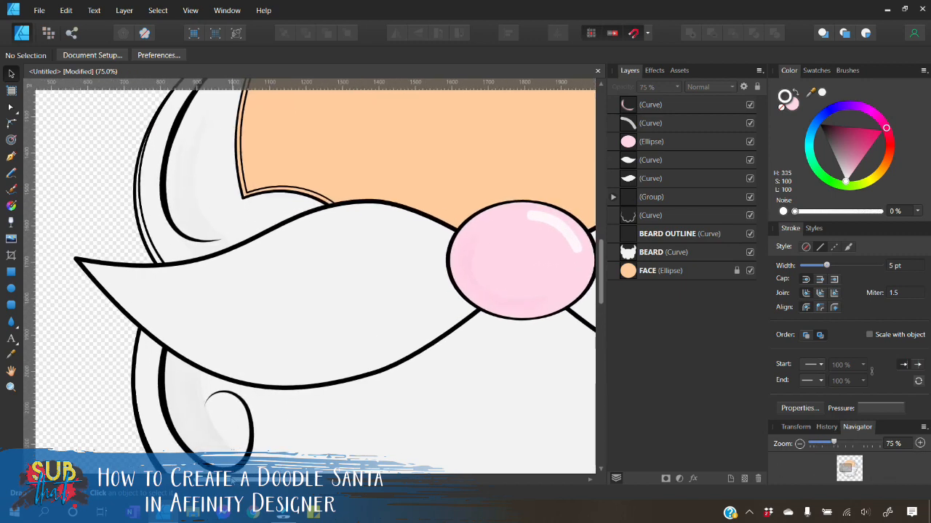
left_click_drag(233, 481, 230, 481)
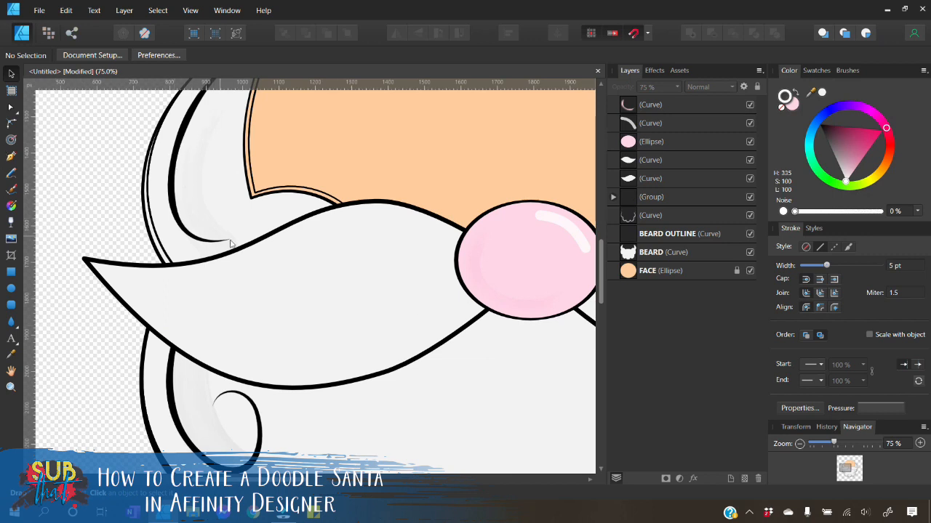
left_click(11, 157)
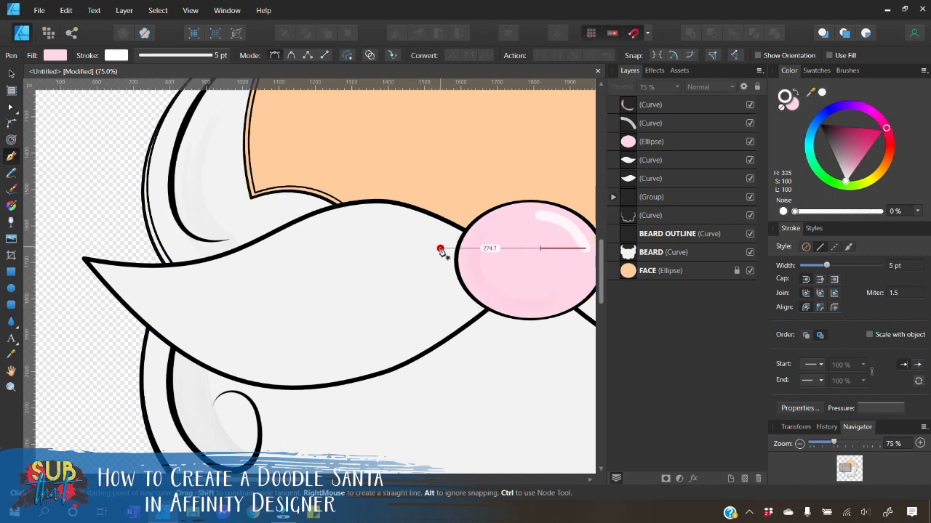
left_click(439, 249)
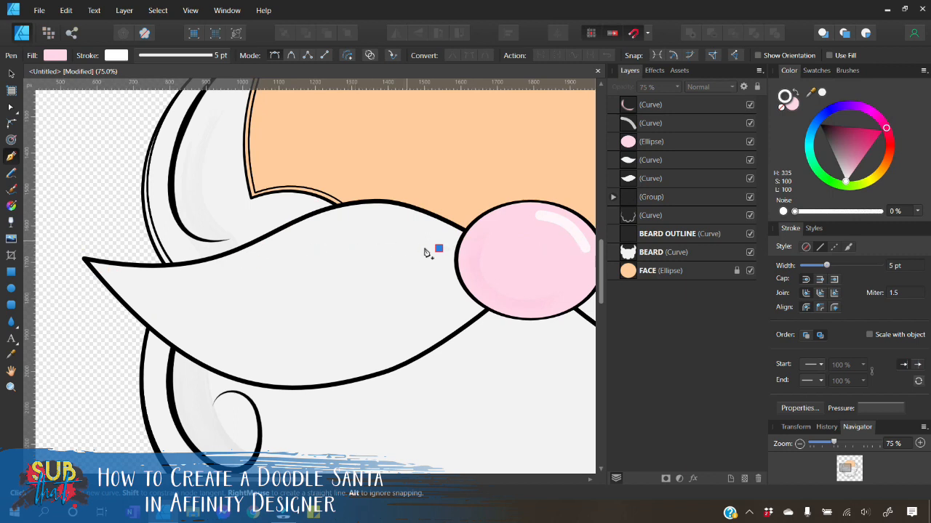
left_click(307, 249)
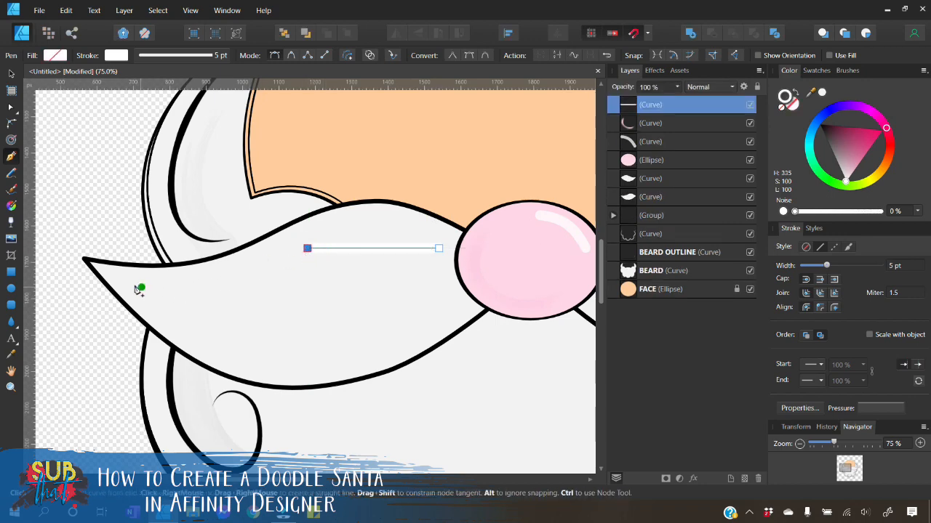
left_click(114, 275)
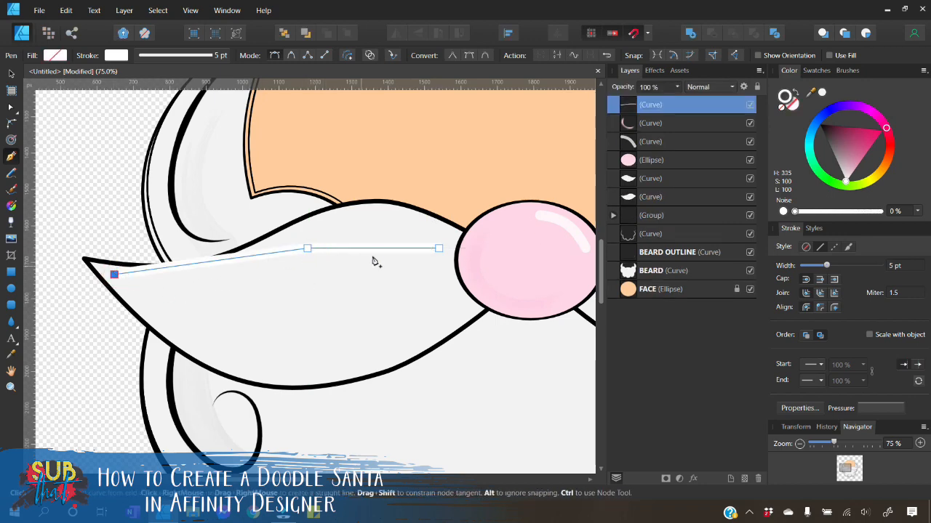
Bend the white moustache line into an S-curve following the upper edge, and shift its outer end node slightly inward
left_click(10, 108)
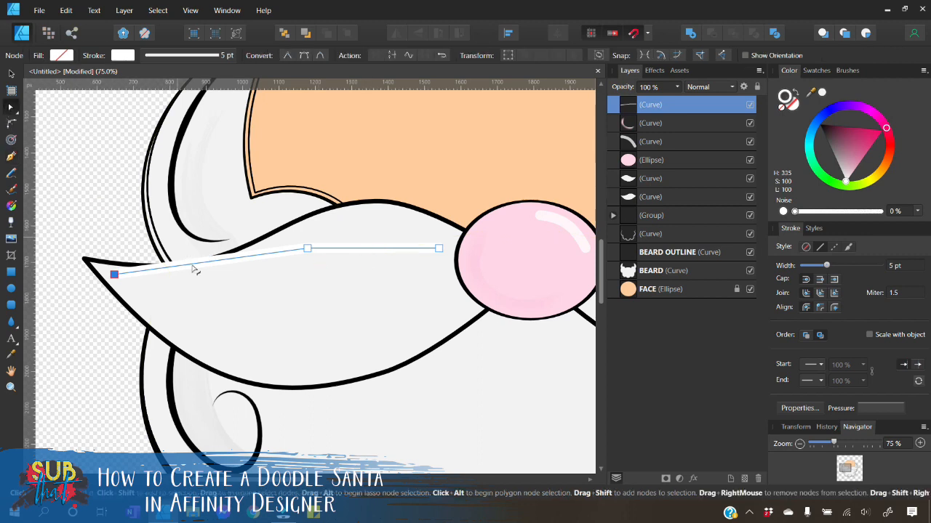
left_click_drag(204, 266, 203, 284)
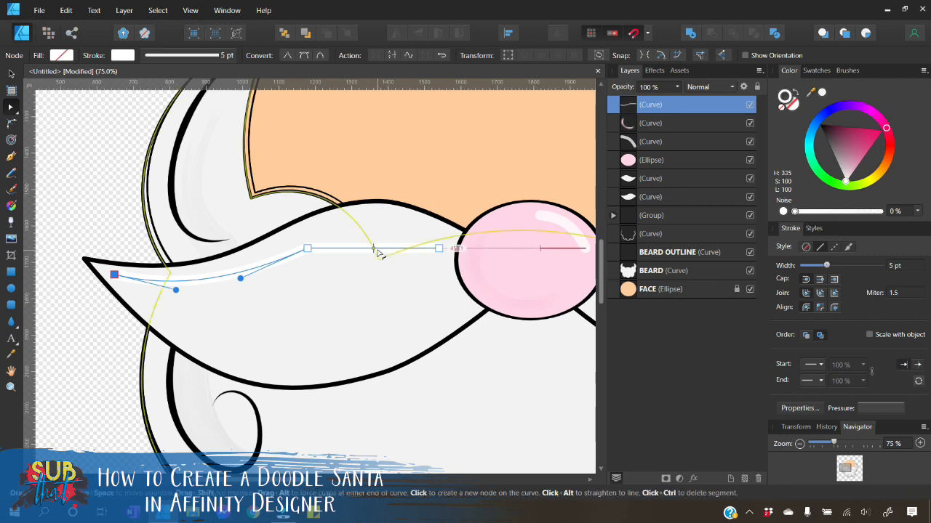
left_click_drag(377, 251, 383, 233)
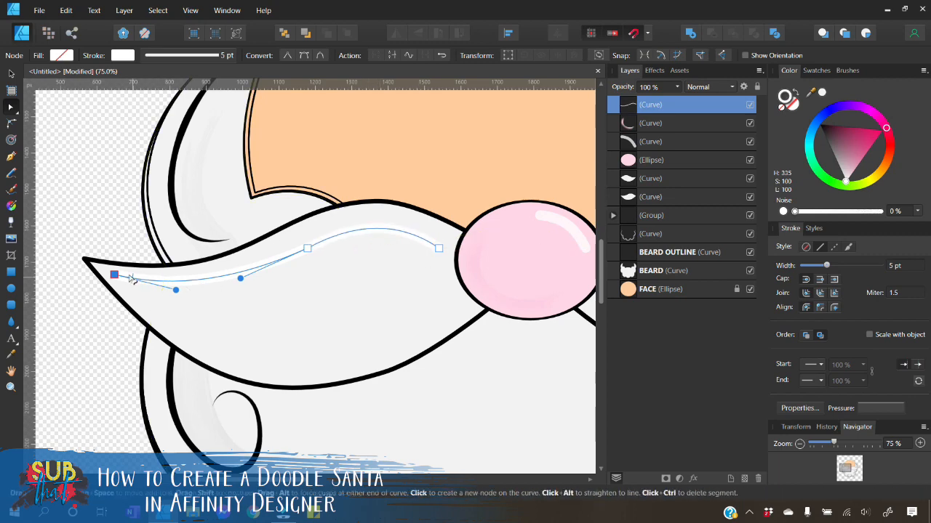
left_click_drag(114, 276, 132, 281)
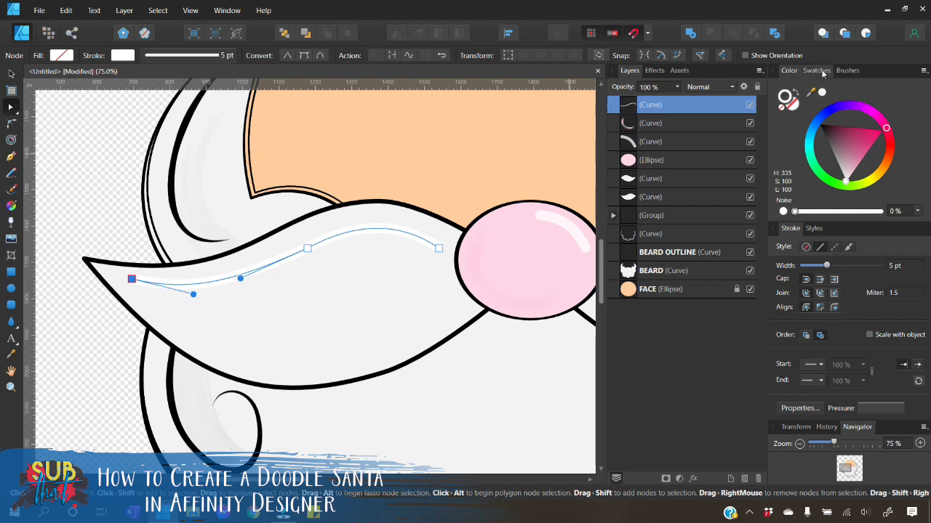
Recolour the moustache line's stroke to a light gray from the Grays palette
left_click(816, 70)
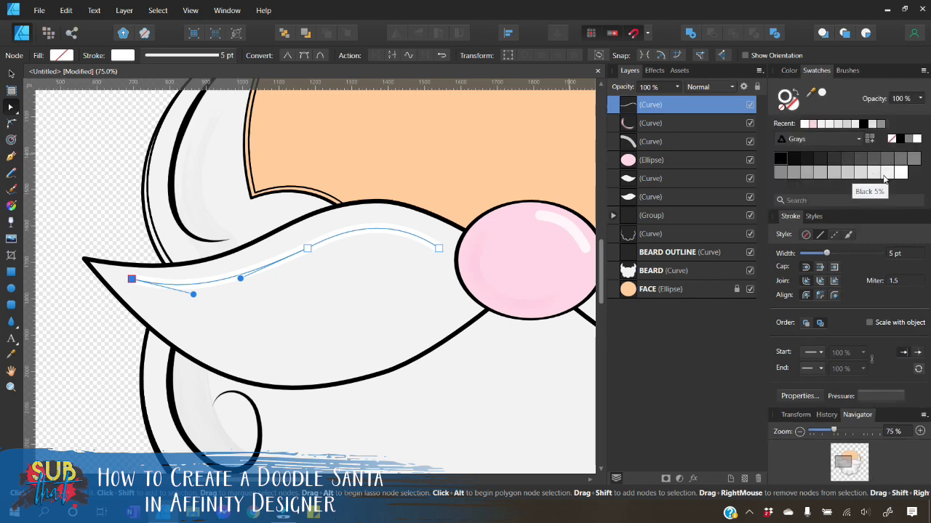
left_click(874, 177)
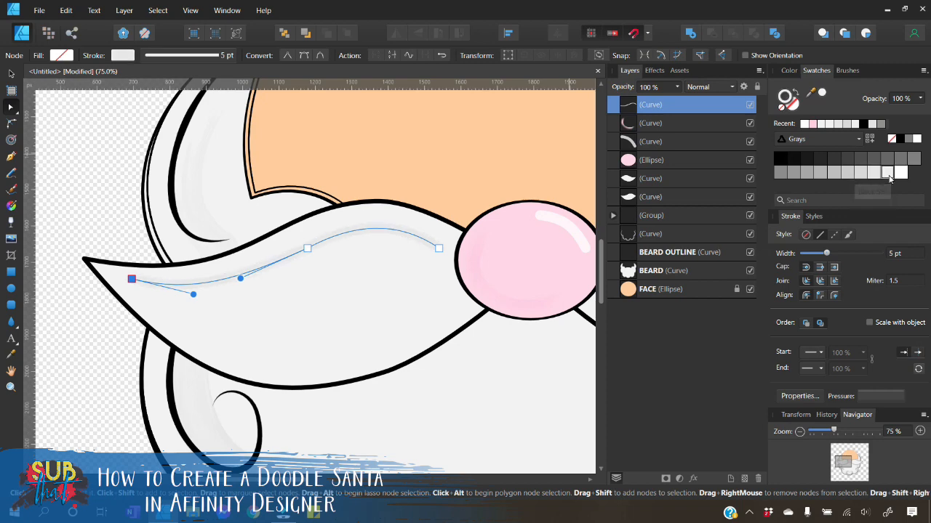
left_click(886, 174)
left_click(876, 175)
Apply the same Gradual Watercolor brush as the beard shading to the gray moustache line and set its width to 14.3 pt
left_click(846, 72)
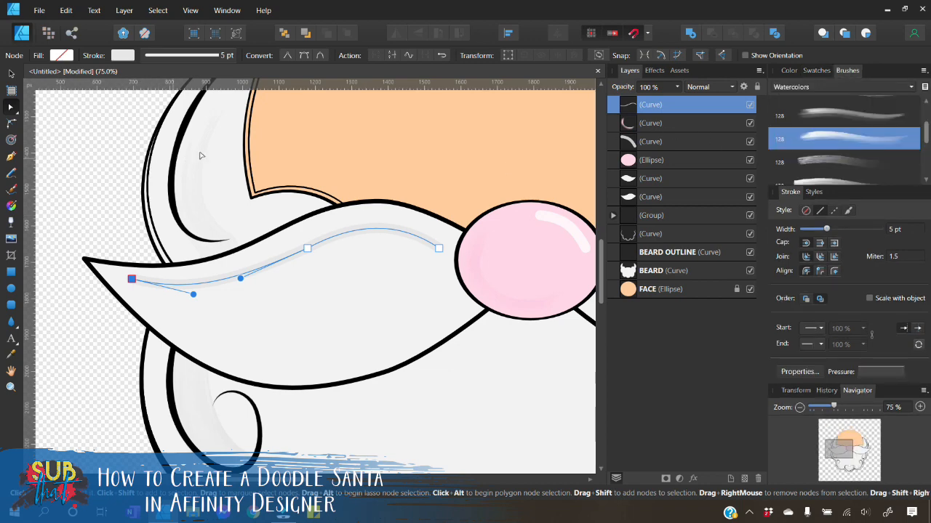
left_click(11, 75)
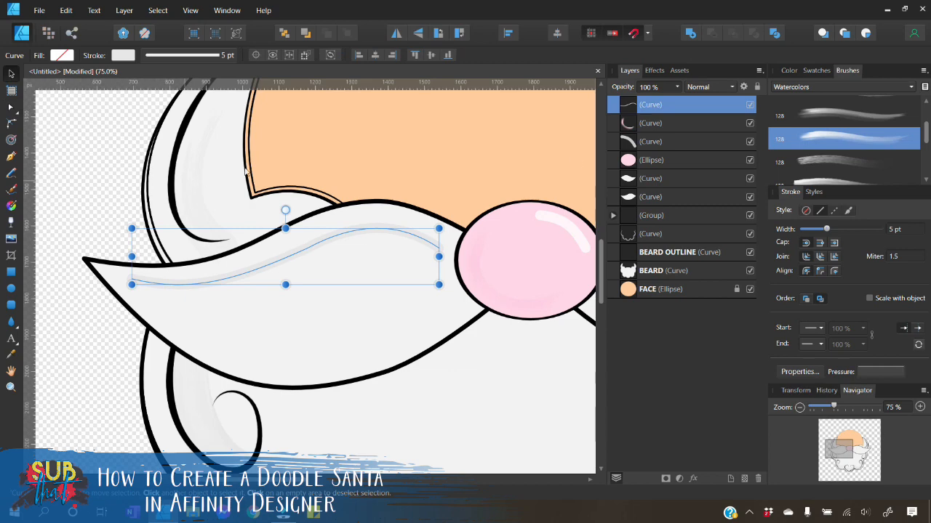
left_click(664, 237)
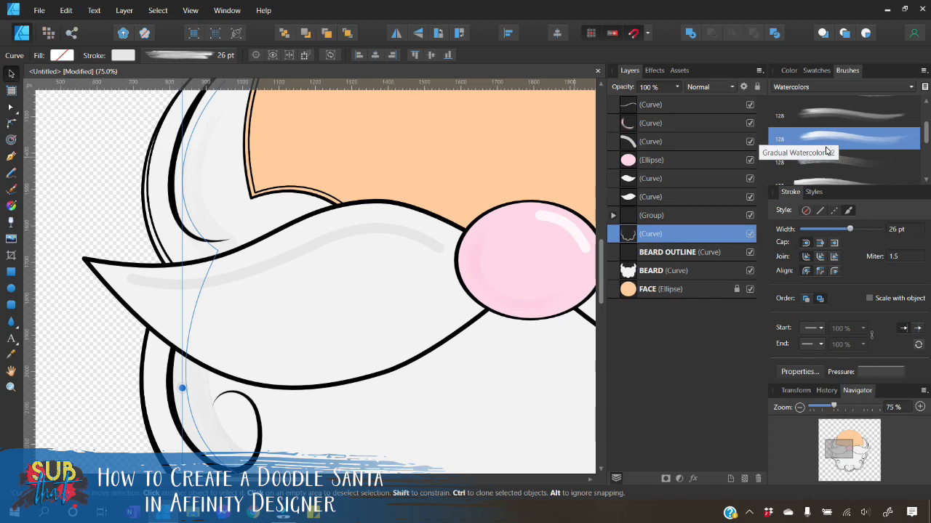
left_click(672, 106)
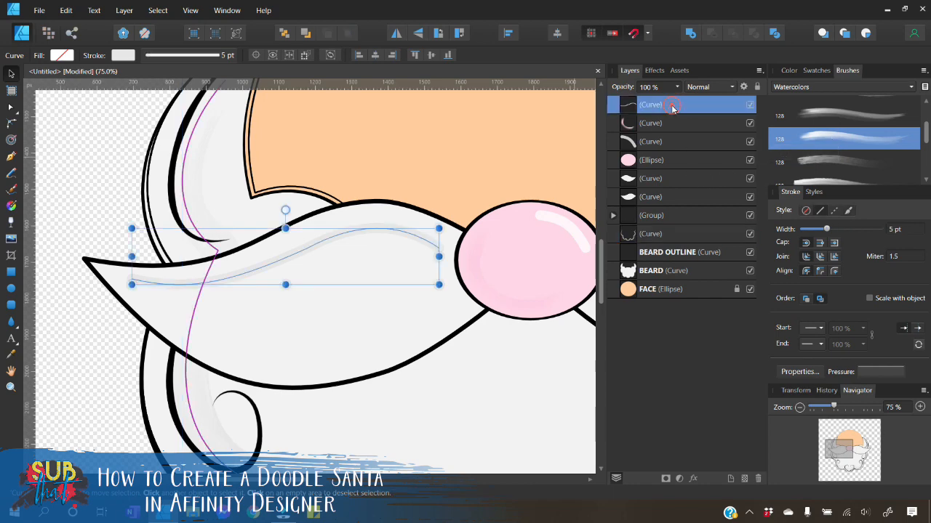
left_click(852, 145)
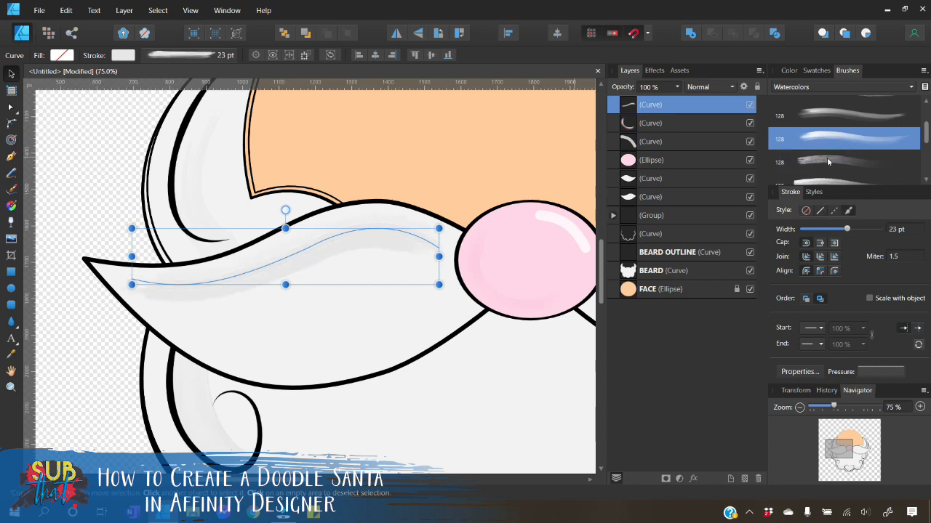
left_click_drag(852, 230, 840, 230)
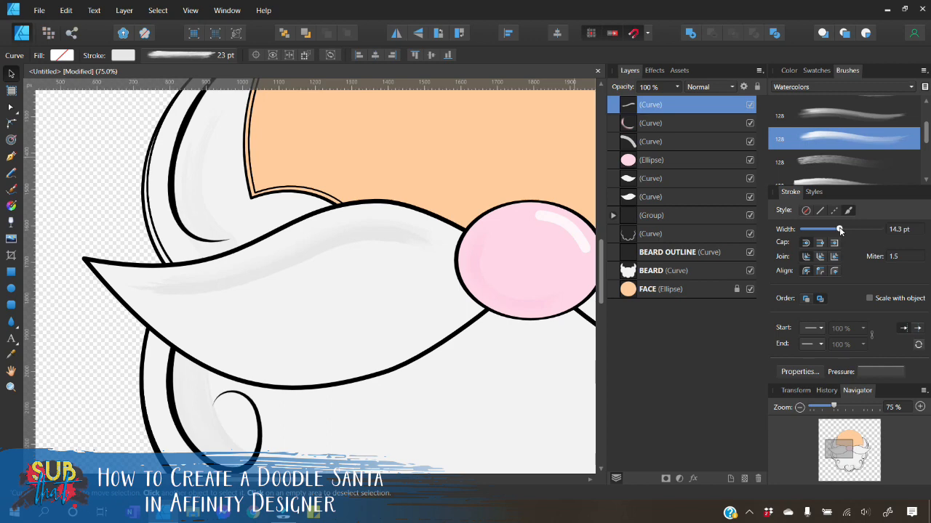
left_click(76, 217)
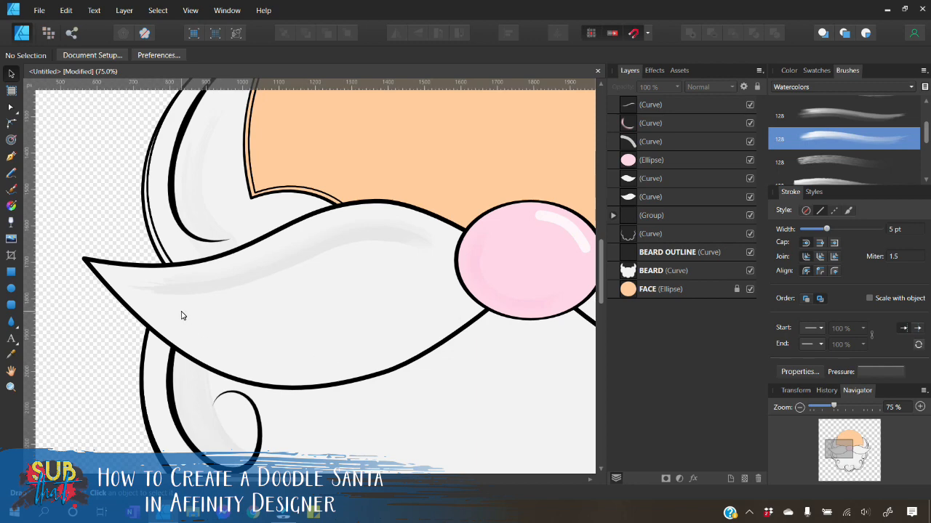
Draw a gray Pen line across the lower part of the left moustache half and bend it downward along the lower edge
left_click(10, 158)
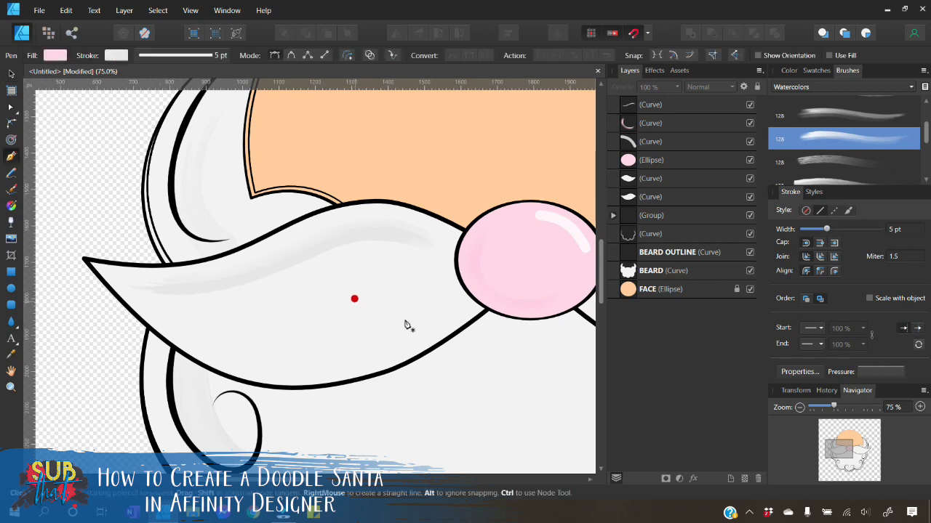
left_click(452, 299)
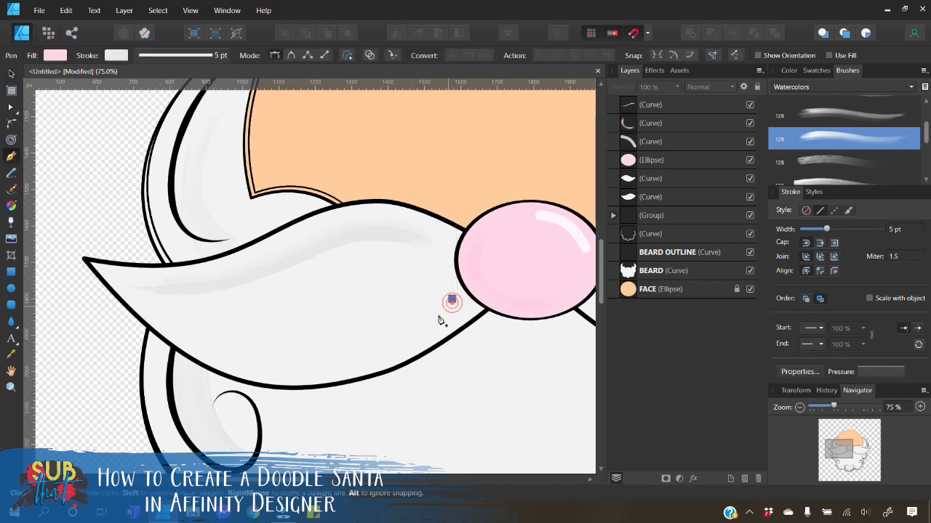
left_click(160, 307)
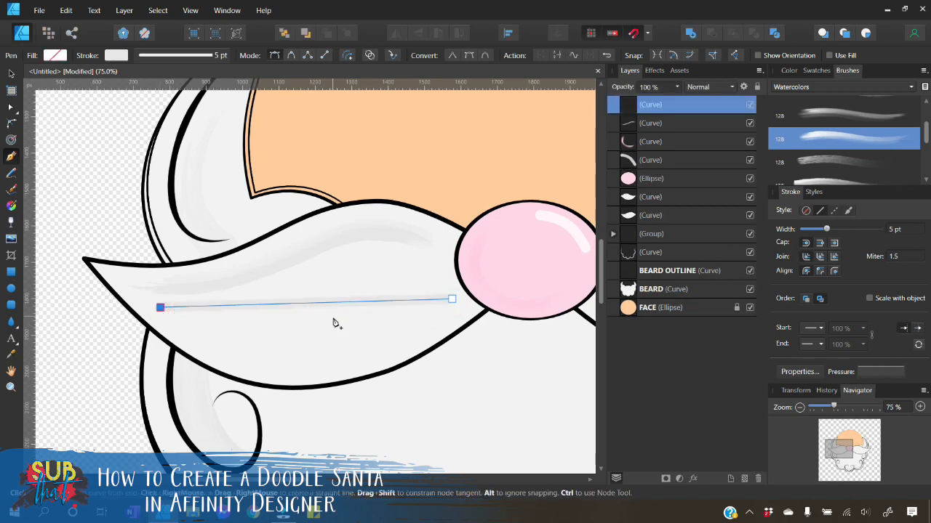
left_click(11, 108)
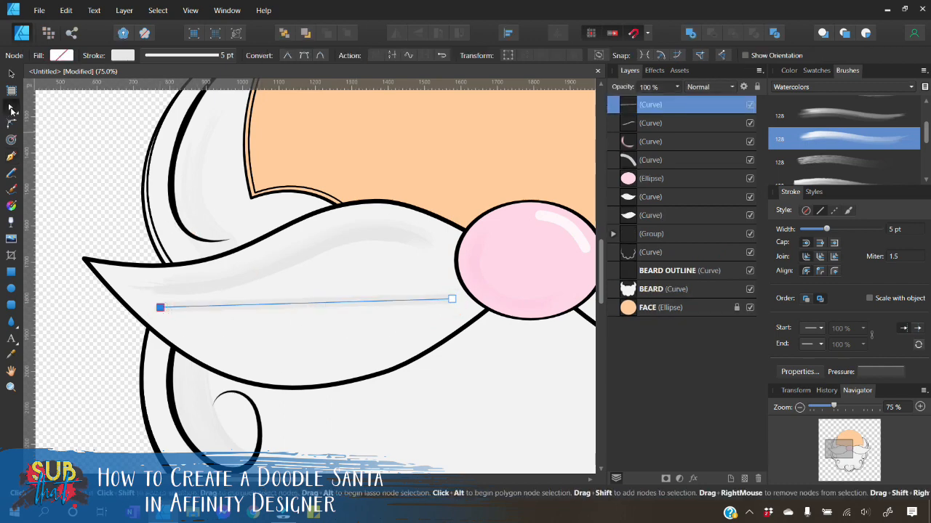
left_click_drag(318, 305, 385, 375)
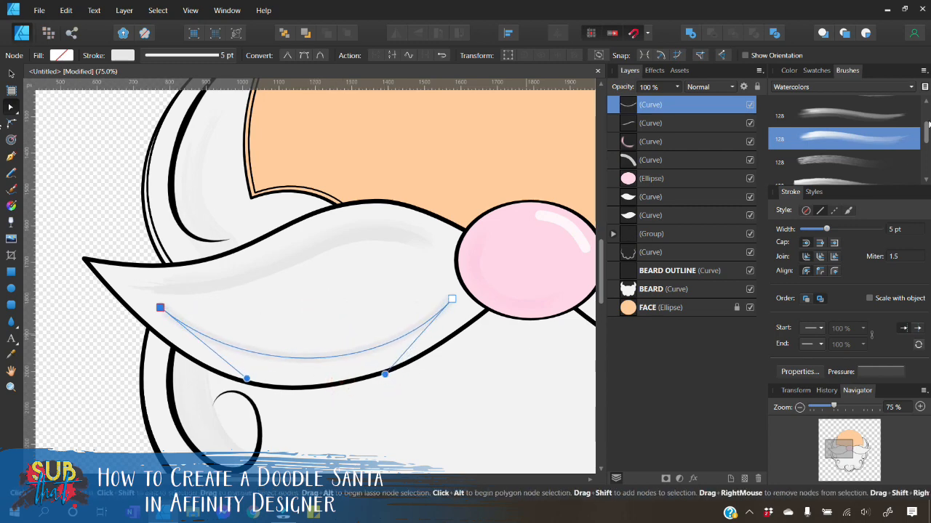
Apply the Gradual Watercolor brush to the lower moustache curve at a width of 16.6 pt, then deselect it
left_click(863, 143)
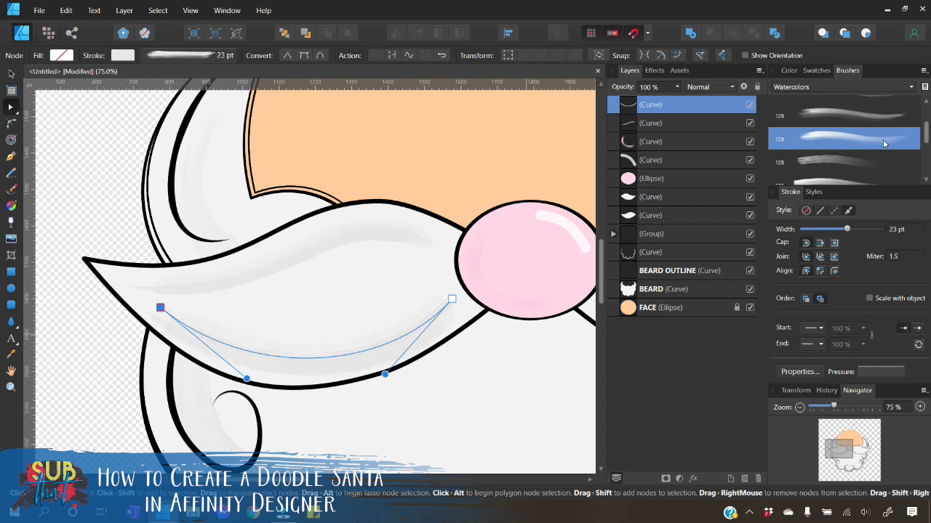
left_click_drag(848, 230, 841, 229)
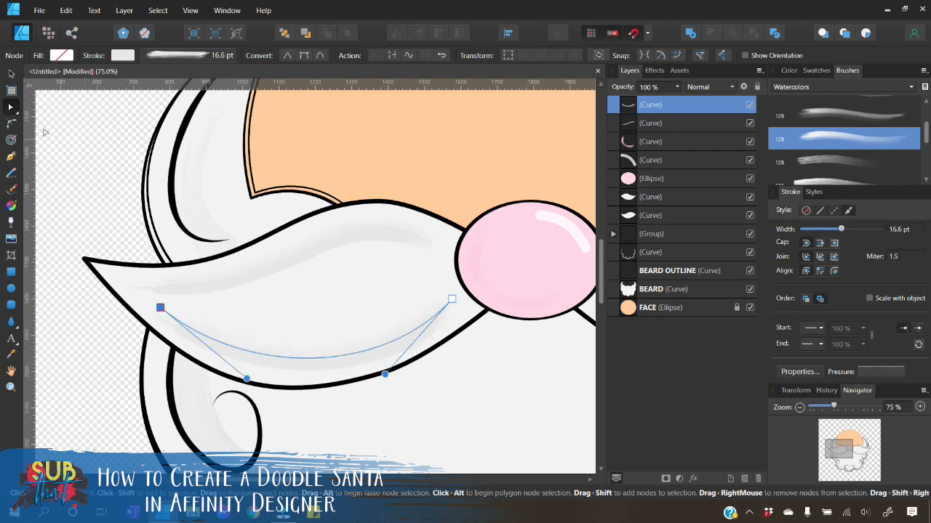
left_click(10, 74)
left_click(76, 153)
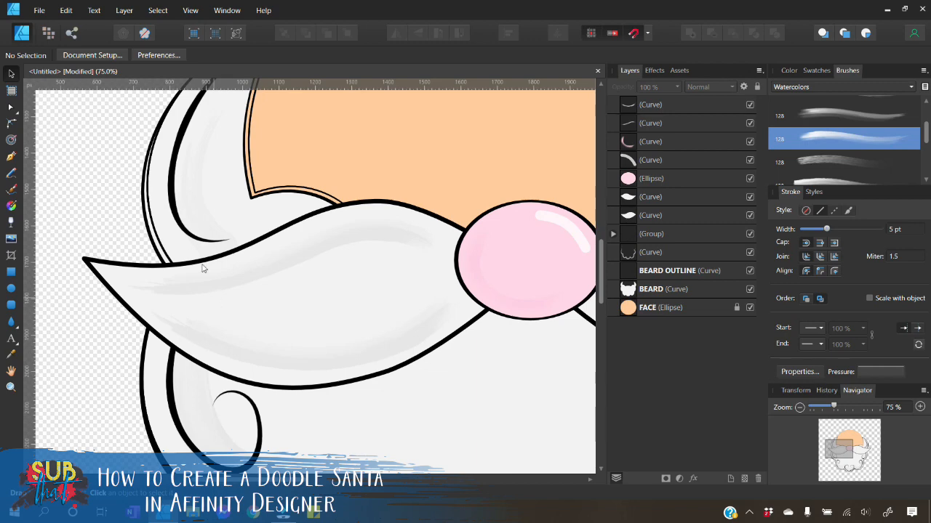
Inspect the brush stroke settings of the individual black curl lines inside the beard's detail group
left_click(171, 164)
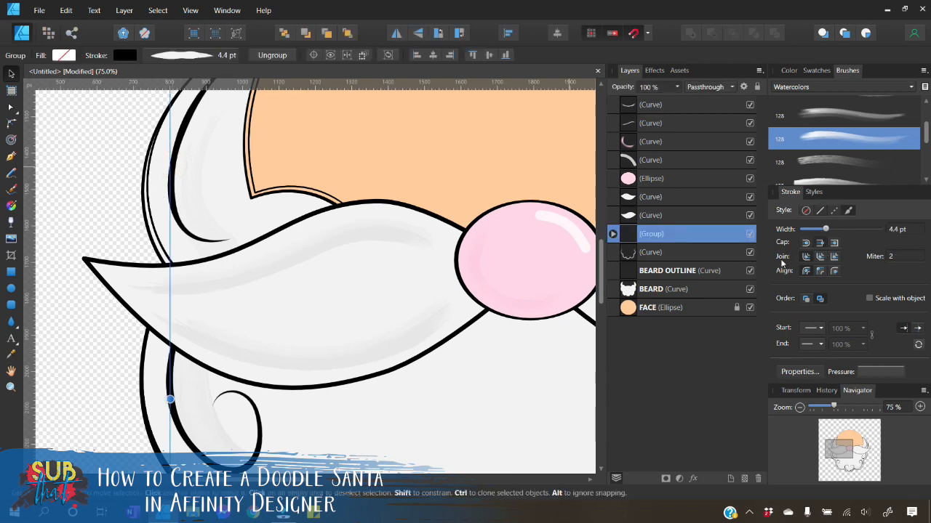
left_click(613, 234)
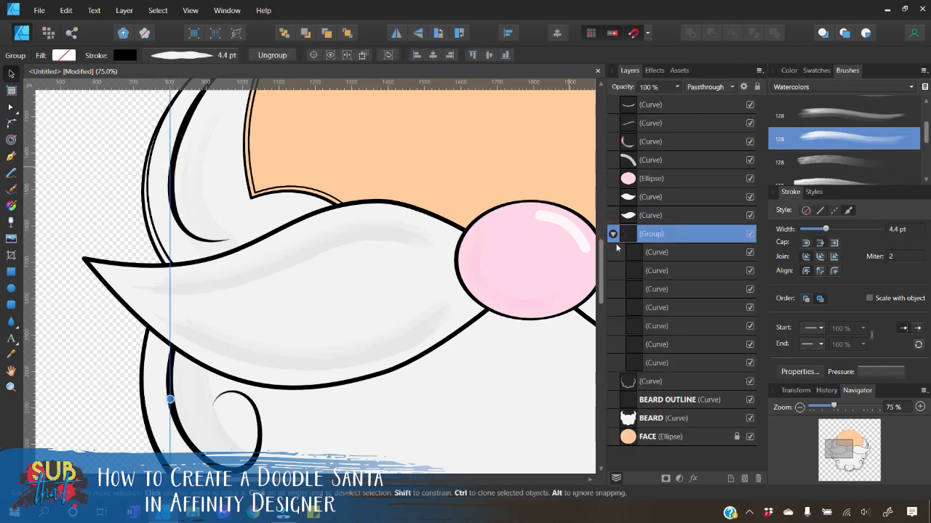
left_click(661, 256)
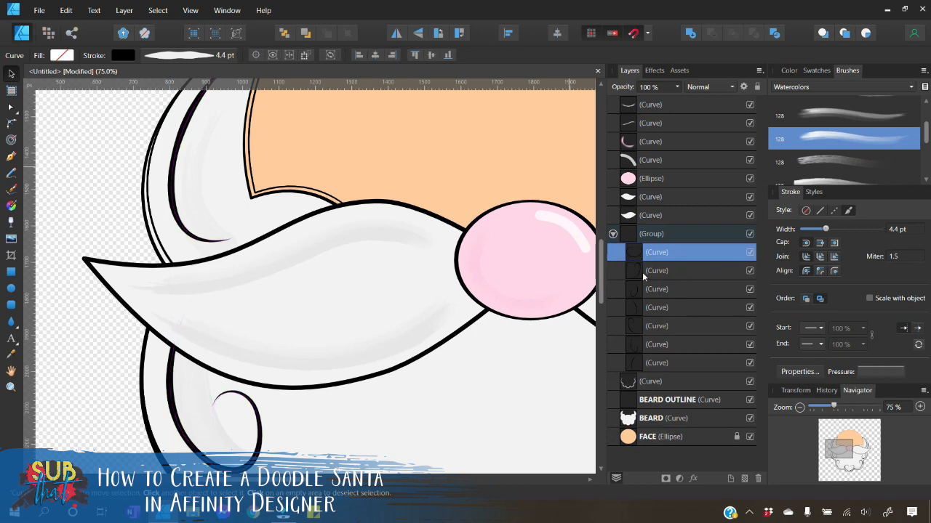
left_click_drag(671, 291, 691, 300)
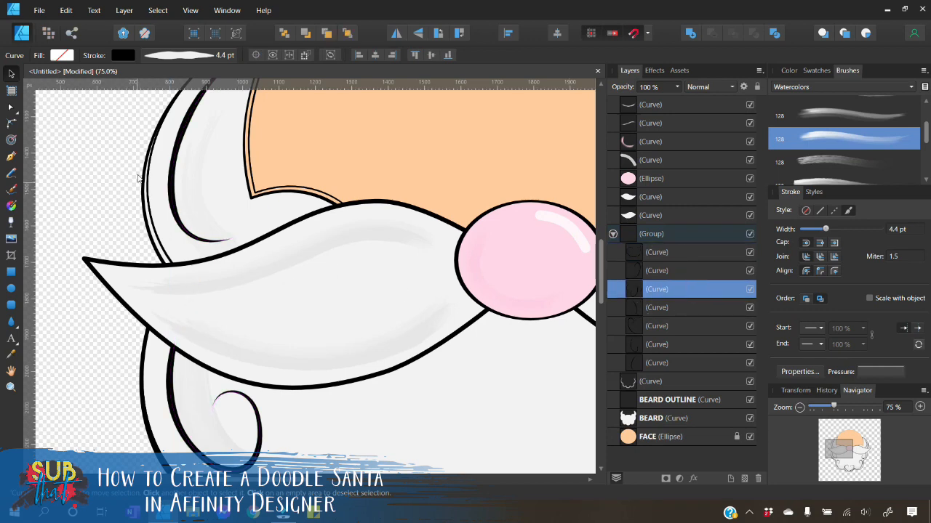
left_click(116, 173)
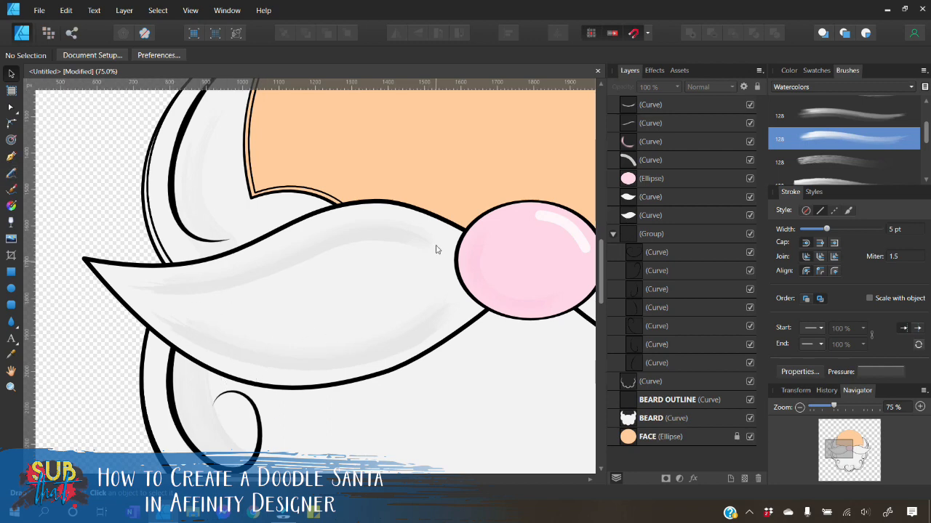
Draw a two-segment Pen line just inside the upper edge of the left moustache half, from beside the nose to near the outer tip
left_click(11, 156)
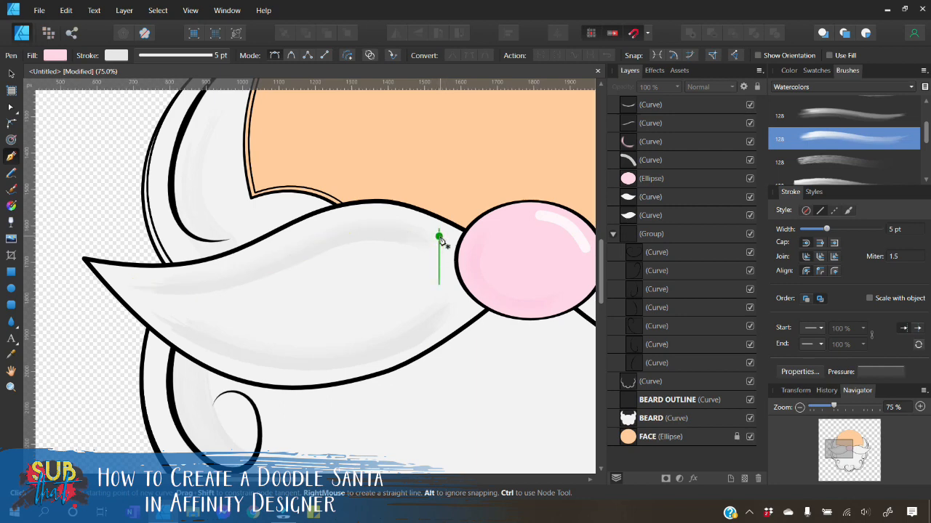
left_click(439, 242)
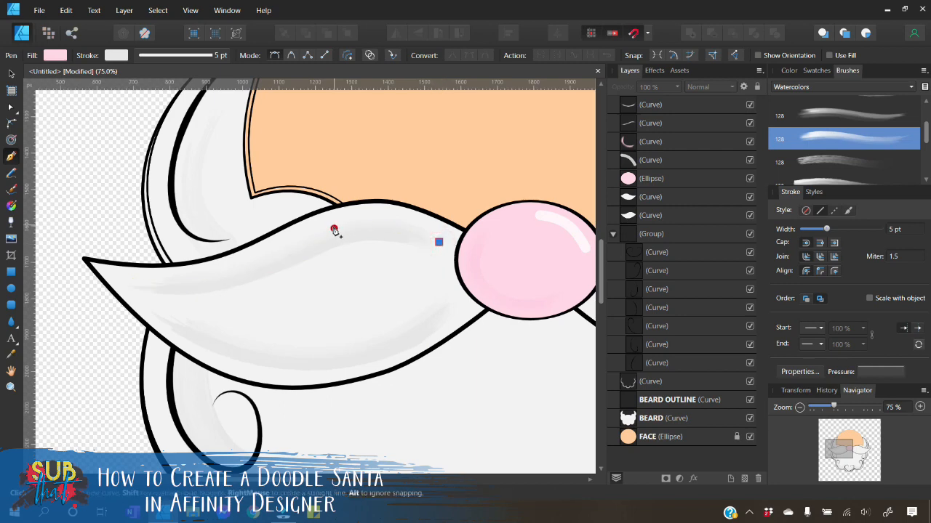
left_click(306, 244)
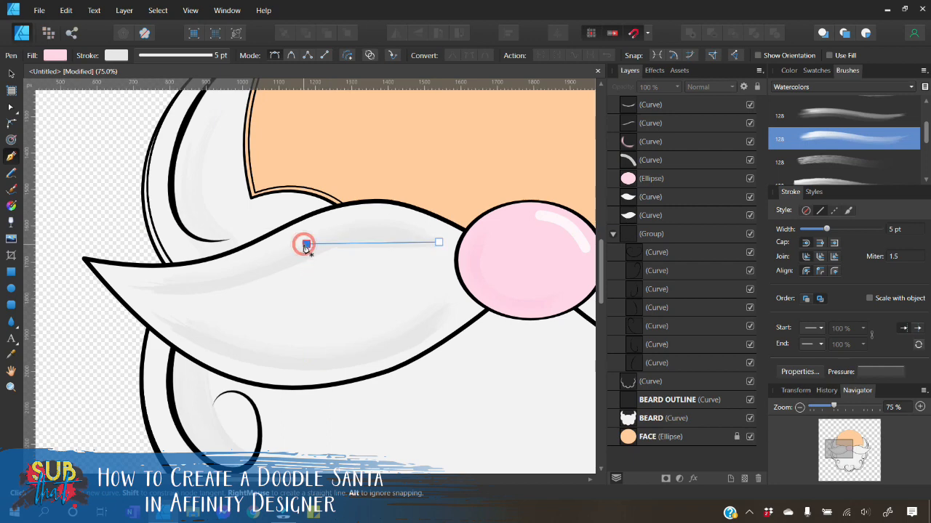
left_click(132, 280)
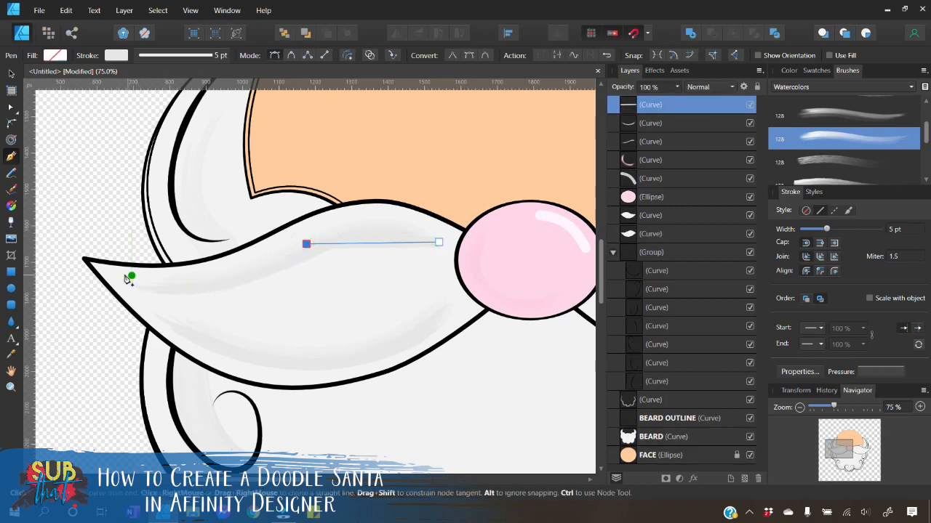
left_click(117, 273)
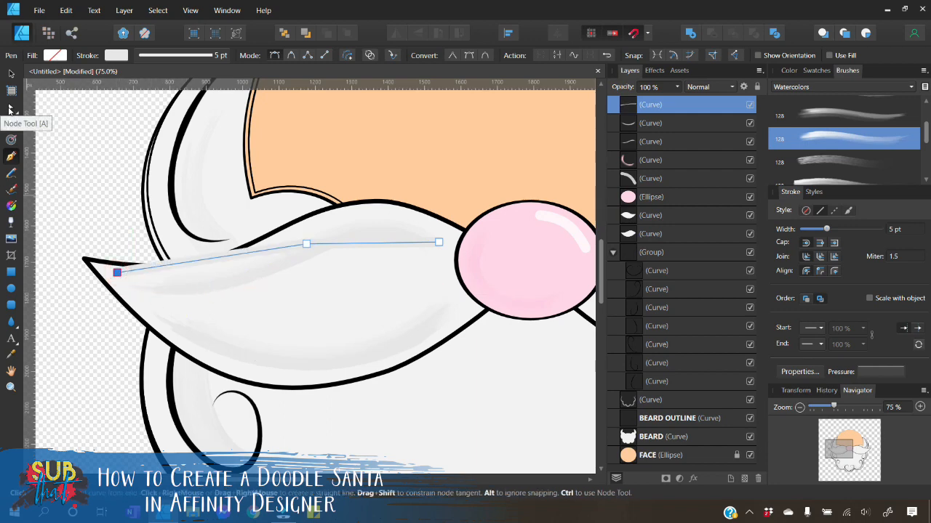
Bend the new line's outer segment downward and its inner segment upward so it follows the moustache's upper outline
left_click(11, 107)
left_click_drag(220, 256, 217, 283)
left_click_drag(375, 246, 379, 229)
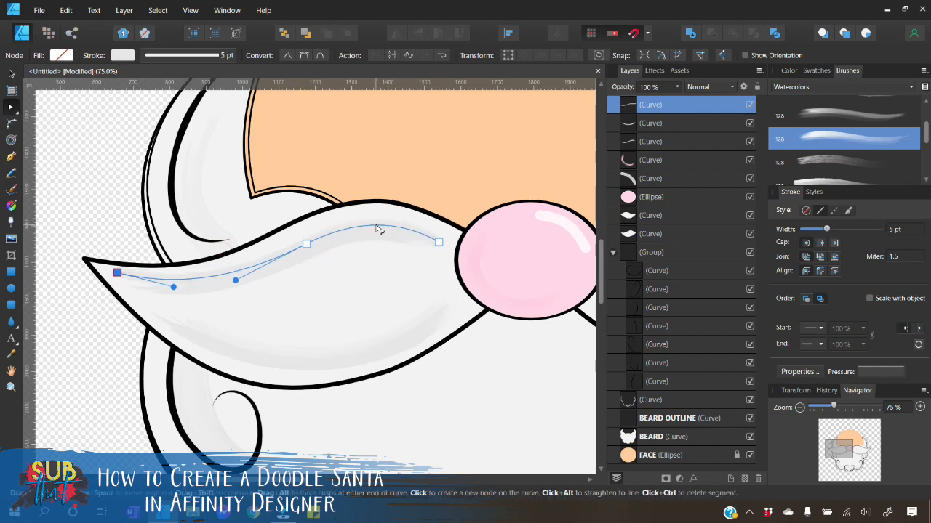
Make the new moustache detail line's stroke black and set its width to 1.9 pt
left_click(791, 71)
left_click_drag(843, 151, 822, 96)
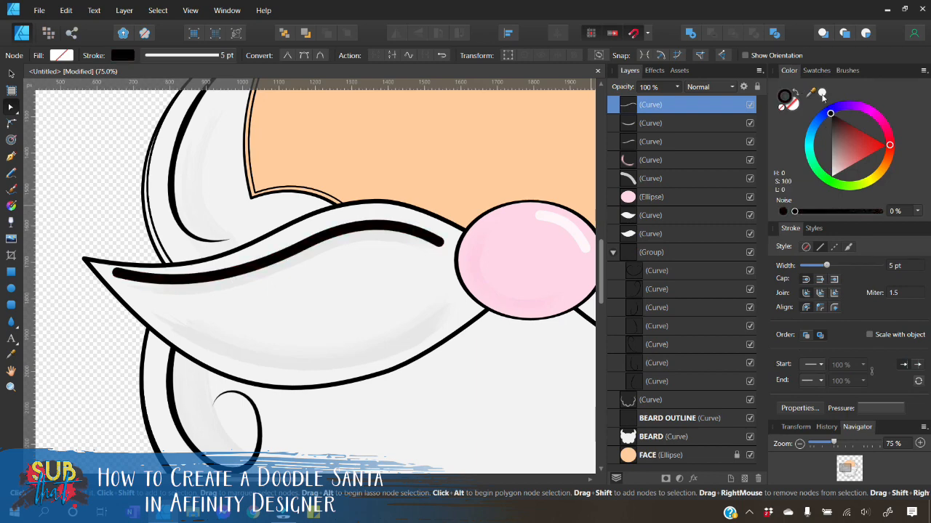
left_click_drag(827, 269, 822, 268)
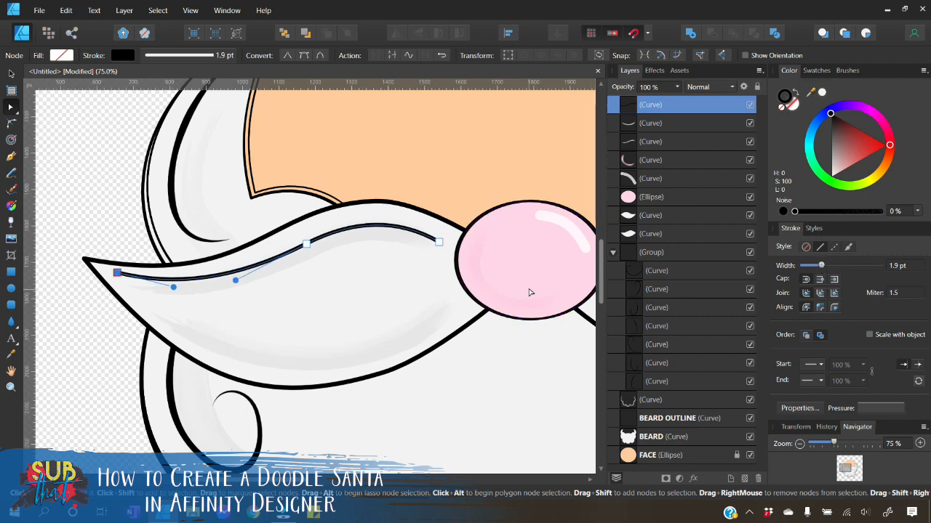
Apply a smooth tapered brush from the Outline Brushes category to the new detail line on the left moustache half
left_click(613, 252)
left_click(847, 70)
left_click(840, 87)
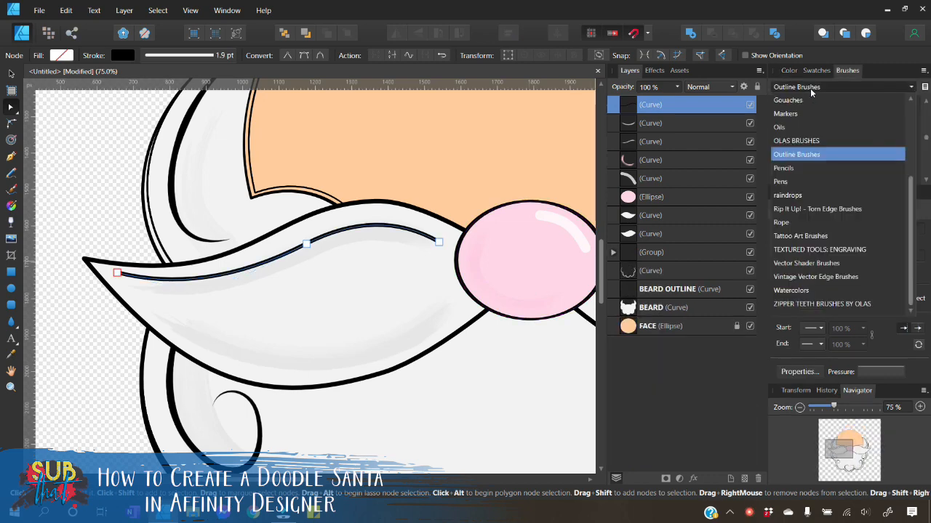
left_click(799, 155)
scroll(861, 143, "up", 3)
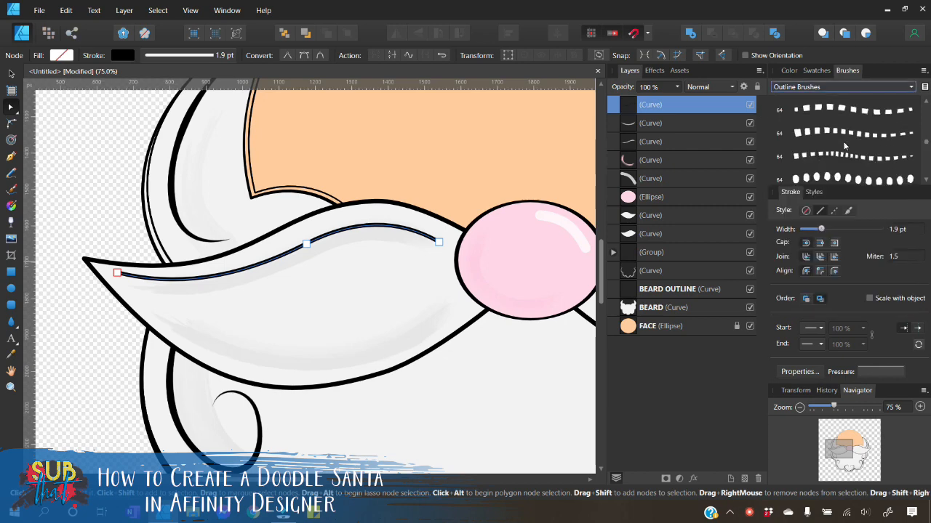
scroll(849, 149, "down", 3)
scroll(852, 145, "up", 2)
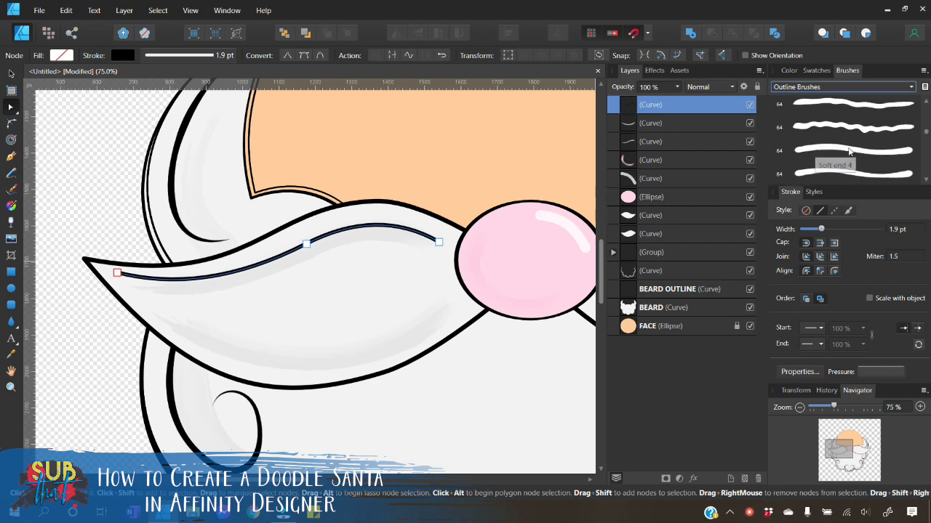
scroll(849, 151, "up", 2)
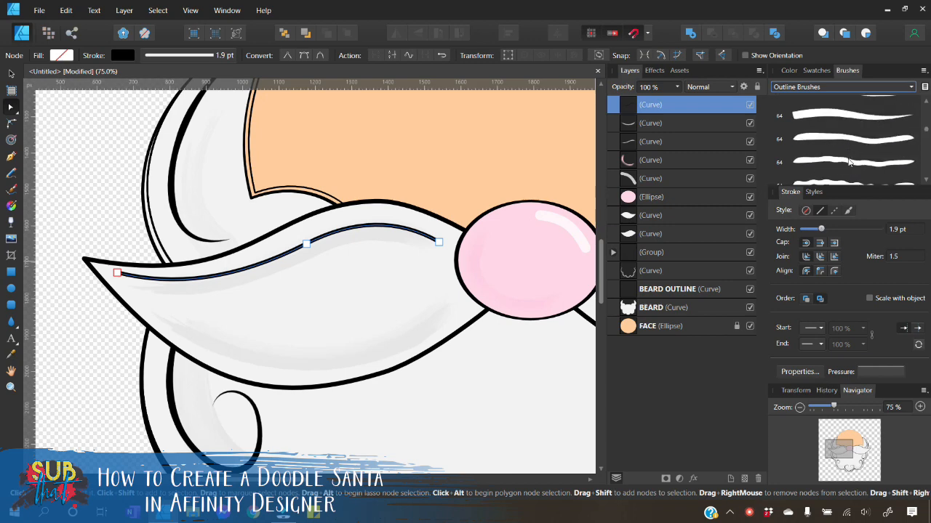
scroll(848, 157, "up", 2)
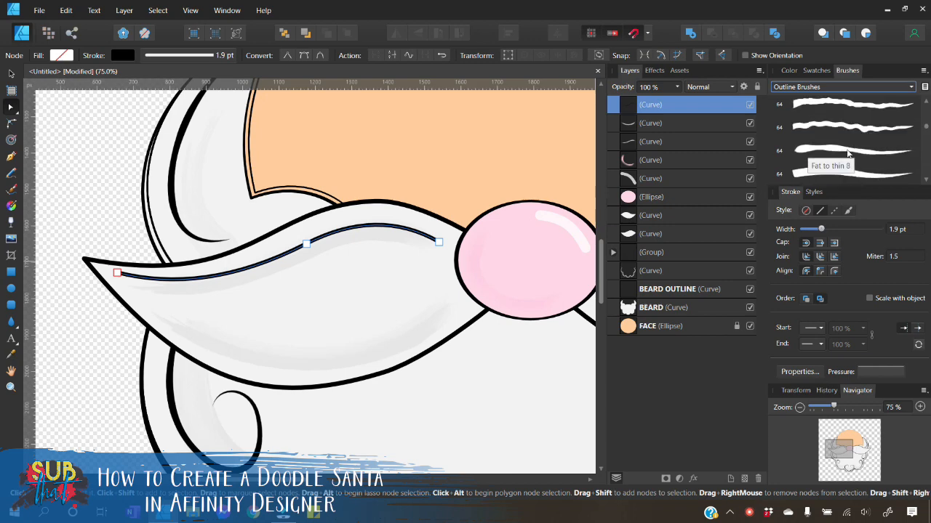
scroll(847, 155, "up", 3)
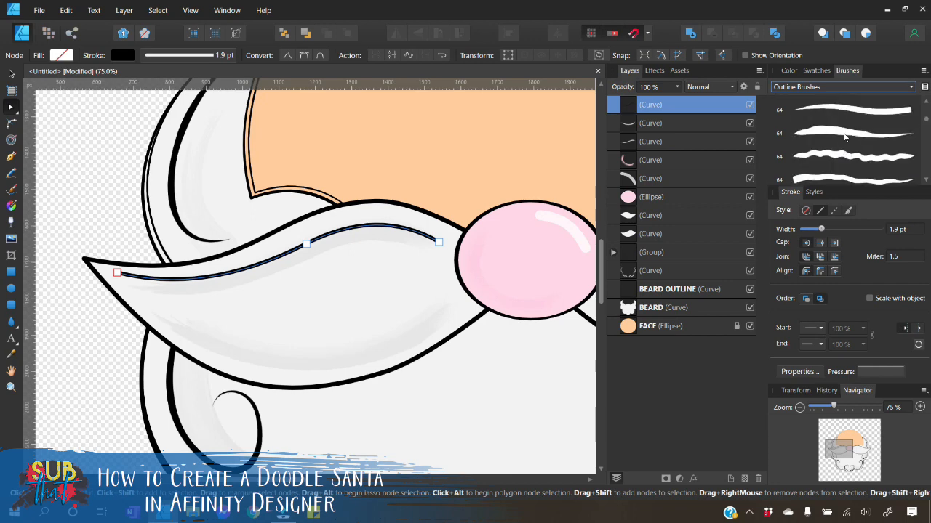
left_click(844, 138)
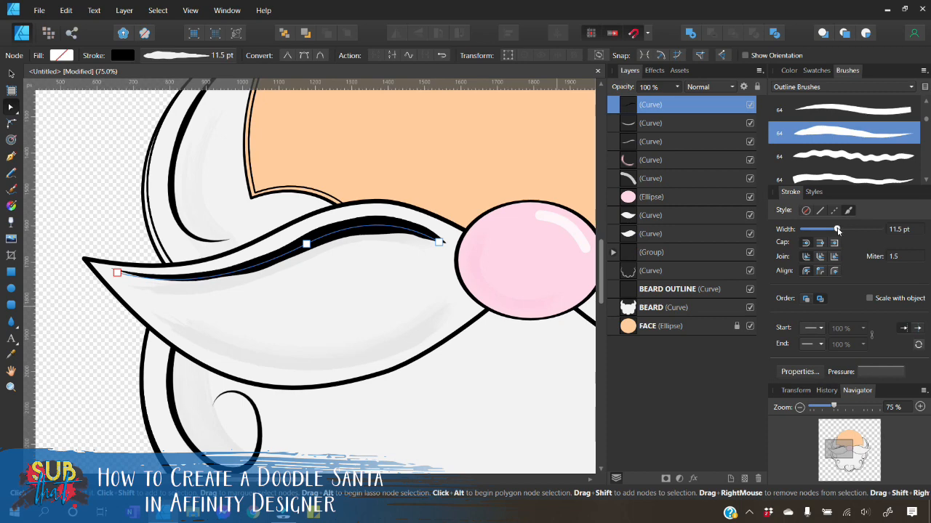
Set the tapered moustache detail line's width to 2.5 pt and deselect it
left_click_drag(836, 229, 823, 231)
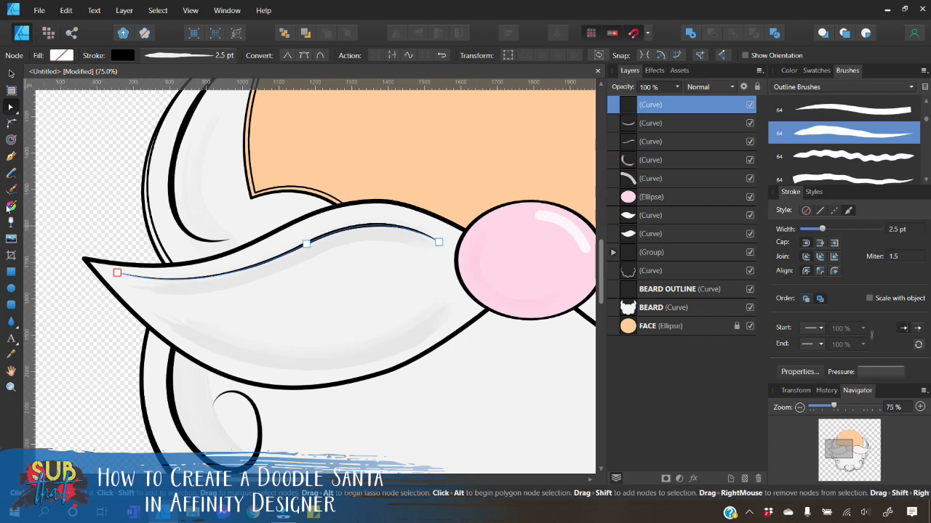
left_click(11, 74)
left_click(37, 139)
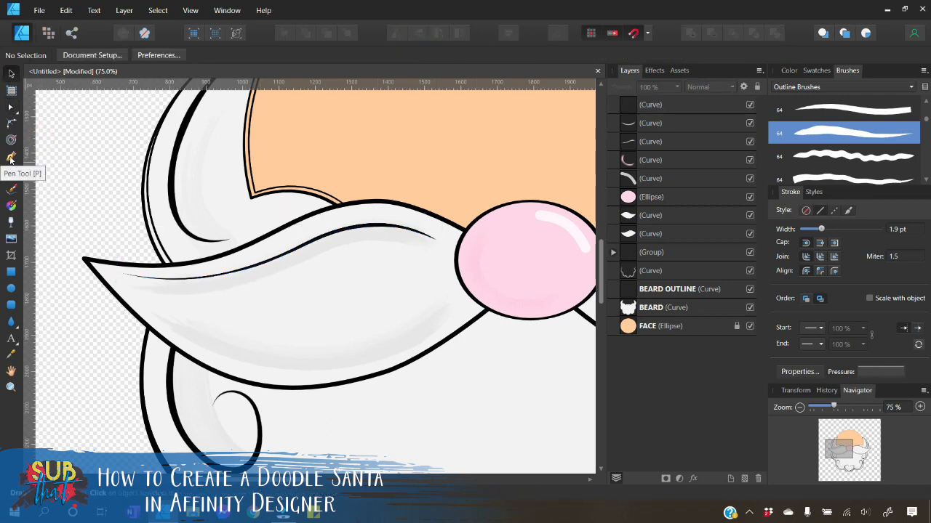
Draw a two-segment Pen line below the first moustache detail line, bending its outer segment downward and its inner segment upward
left_click(11, 157)
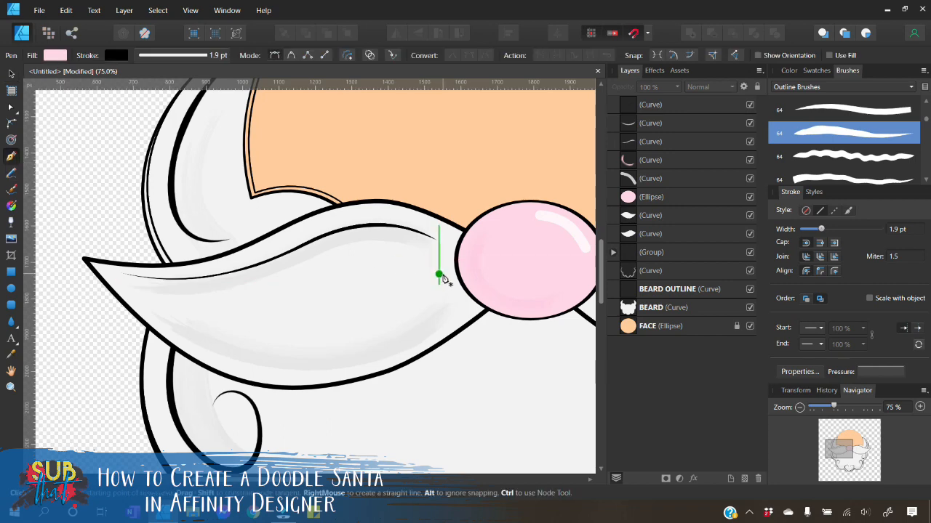
left_click(438, 274)
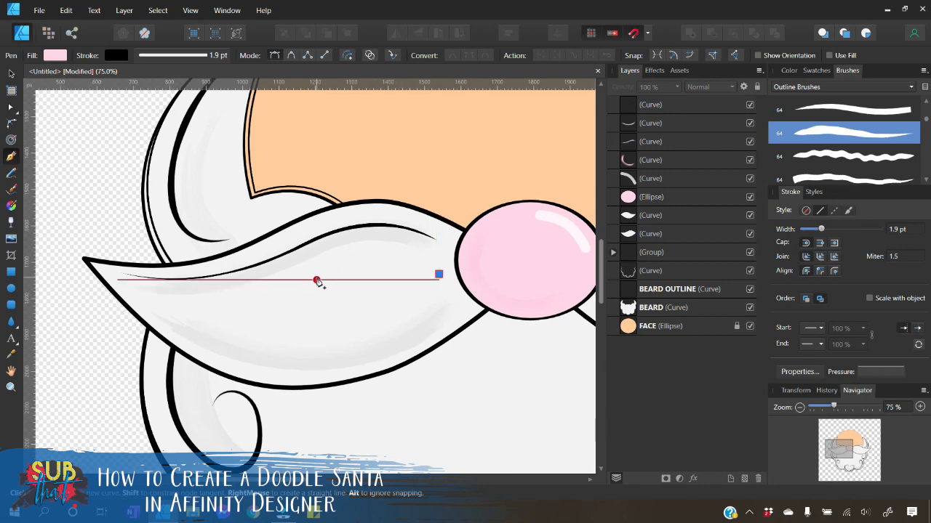
left_click(317, 279)
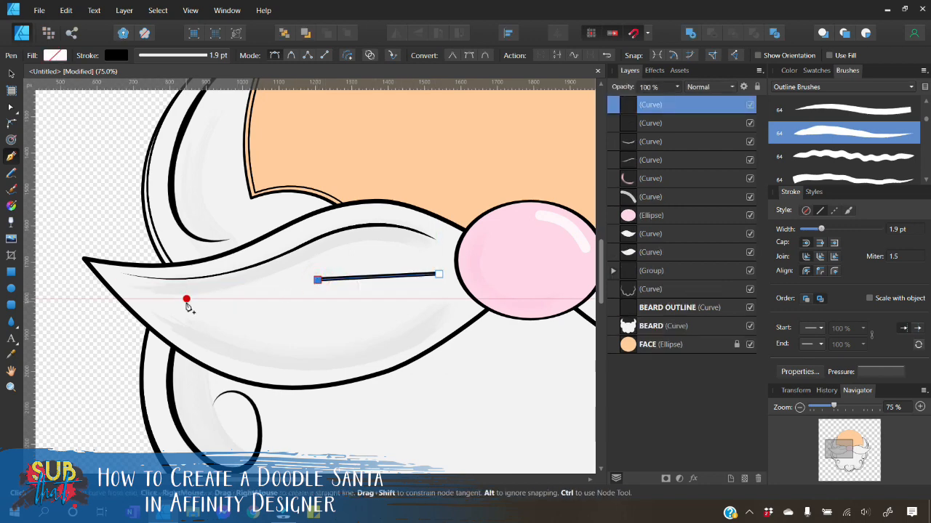
left_click(183, 304)
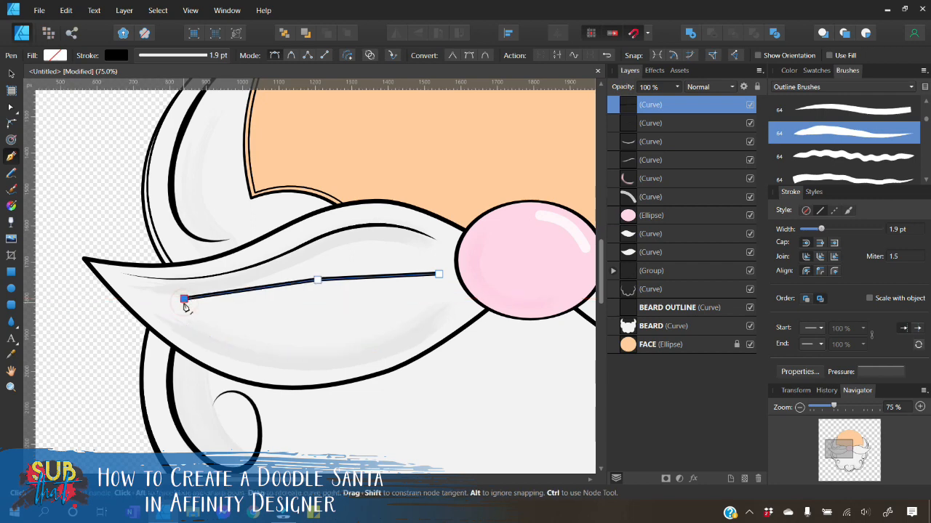
left_click(11, 109)
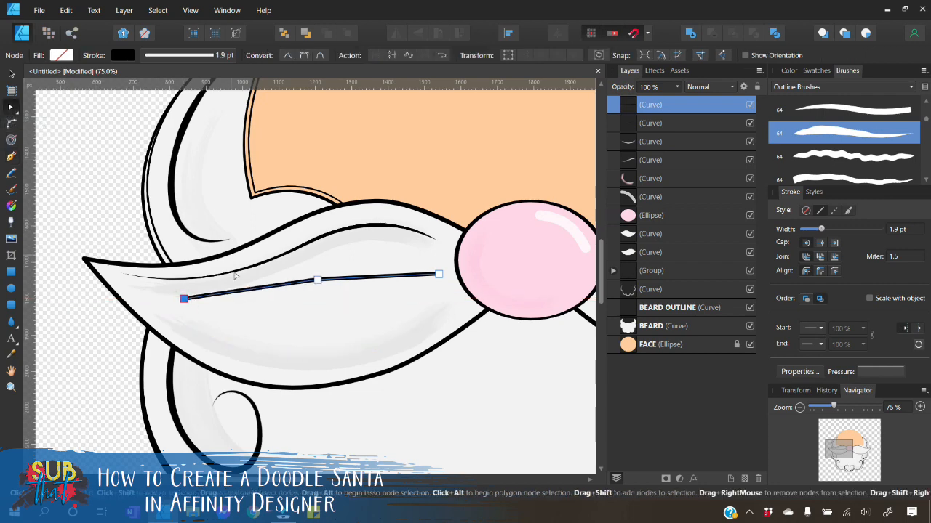
left_click_drag(252, 299, 250, 305)
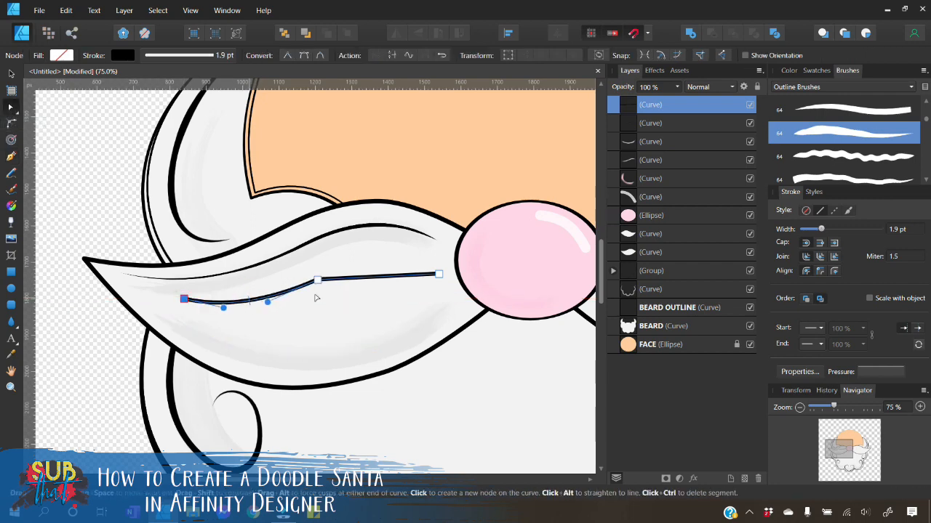
left_click_drag(364, 280, 373, 269)
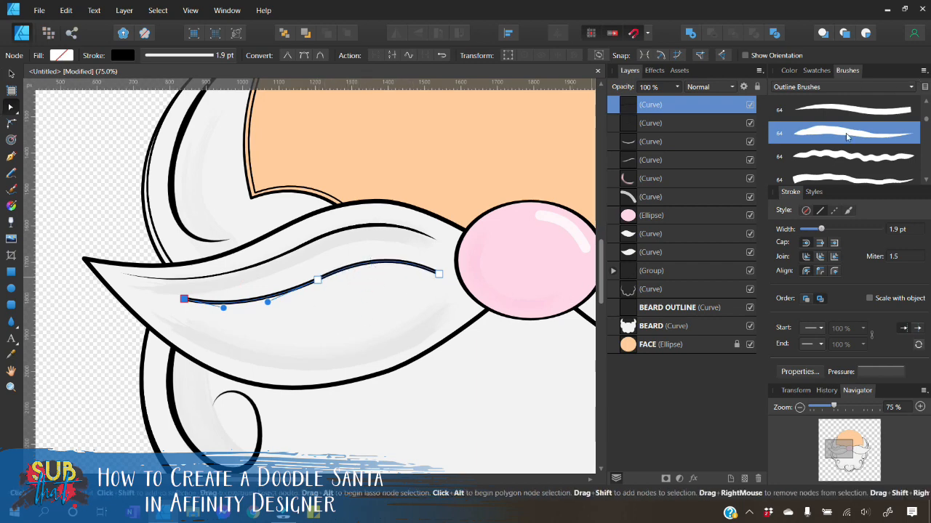
Apply the same tapered outline brush to the second moustache line, set its width to 3 pt and deselect it
left_click(844, 133)
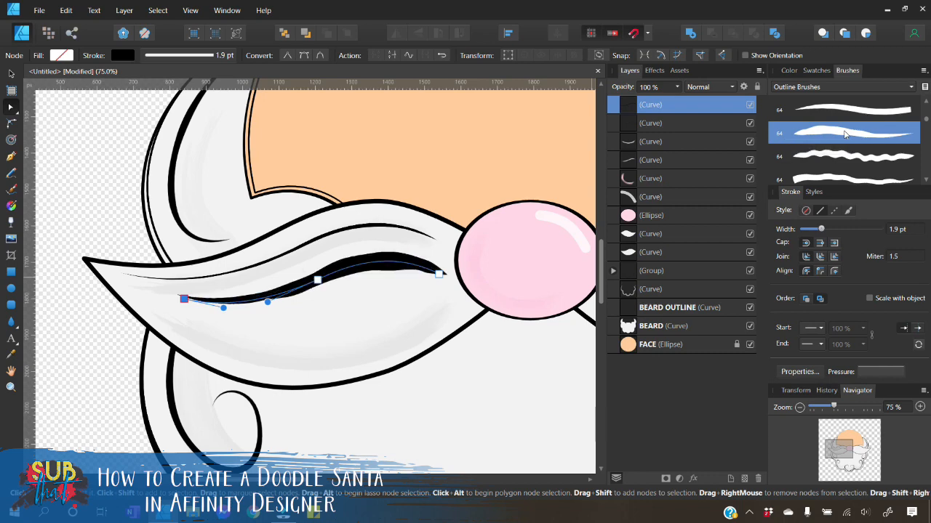
left_click_drag(836, 230, 824, 229)
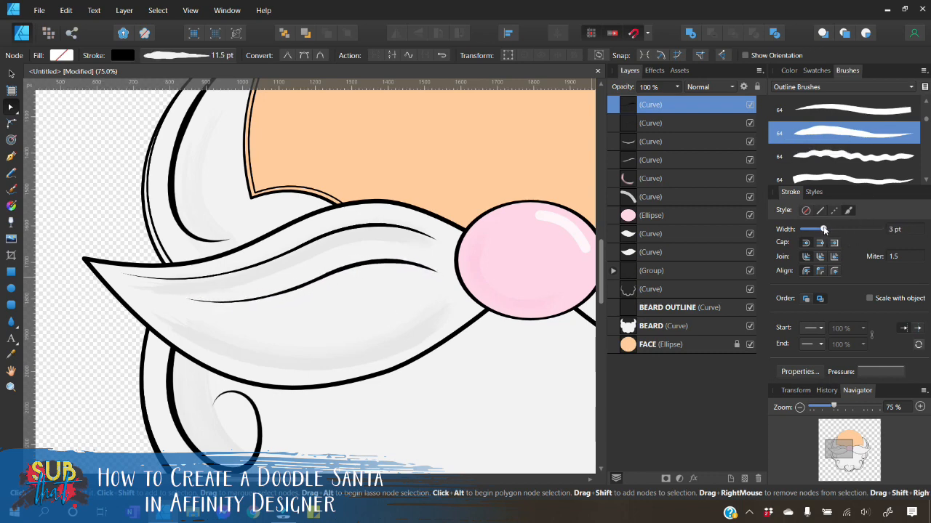
left_click(11, 74)
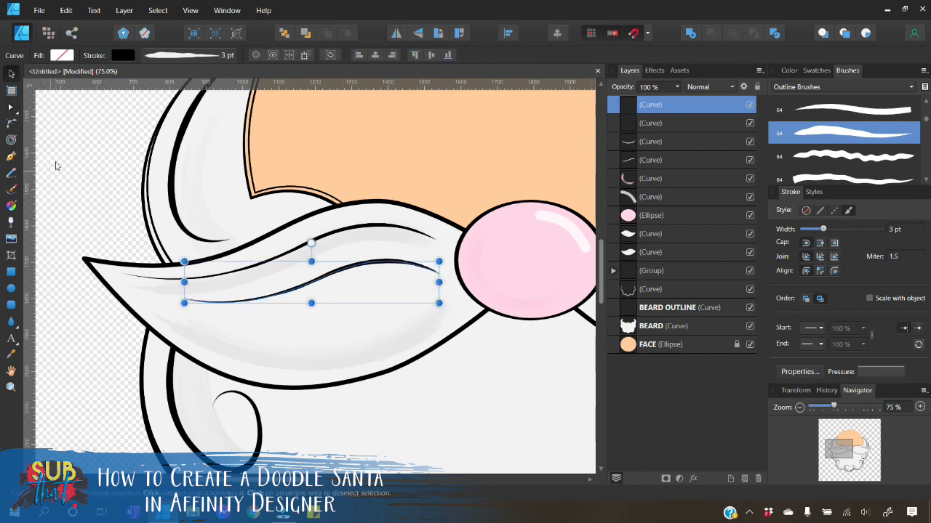
left_click(55, 166)
Draw a single-segment Pen line across the lower part of the left moustache half and bend it downward to follow the bottom outline
key("p")
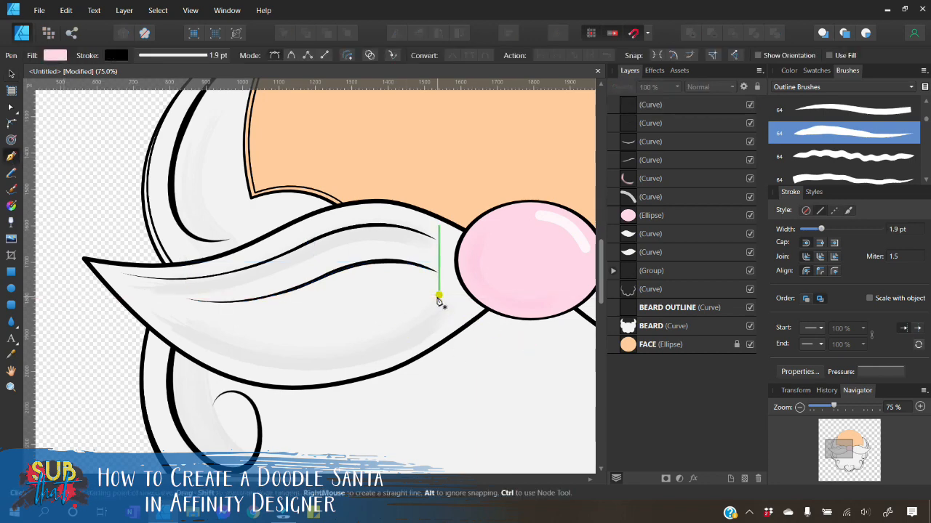
left_click(439, 296)
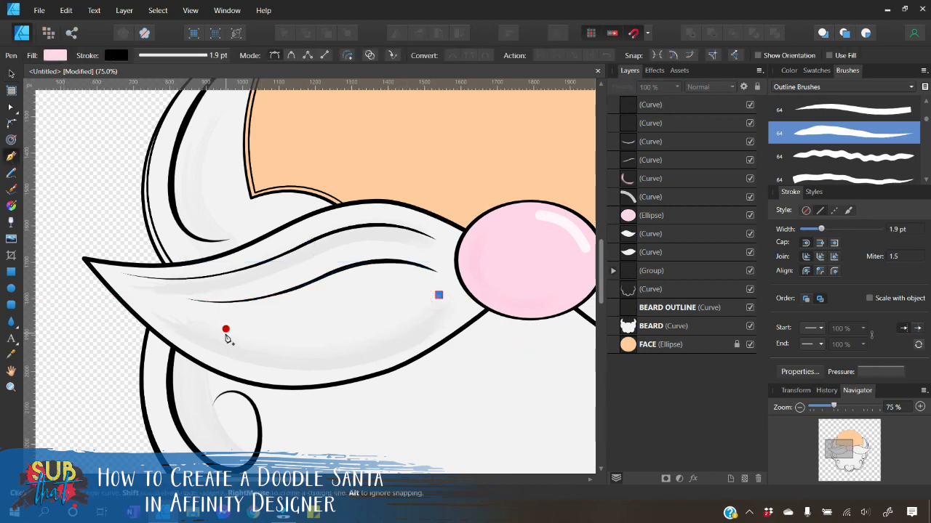
left_click(225, 329)
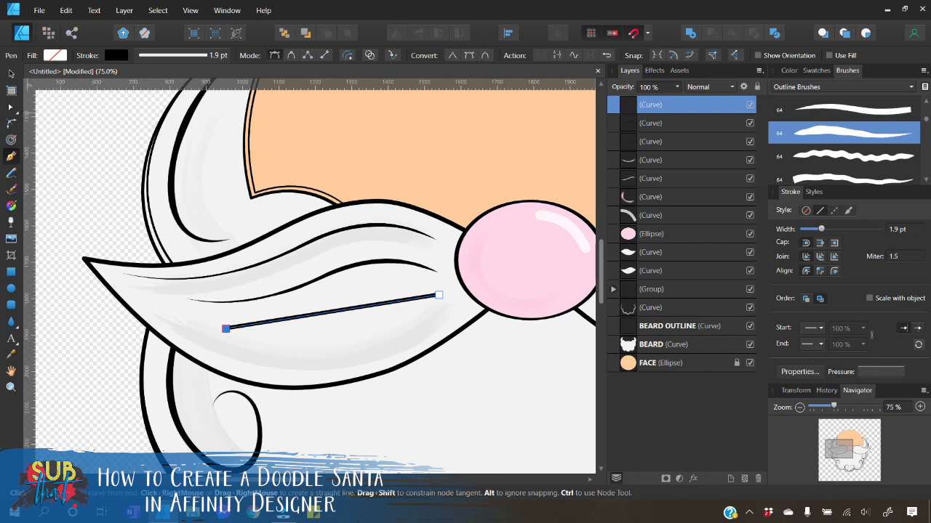
left_click(12, 107)
left_click_drag(351, 311, 379, 344)
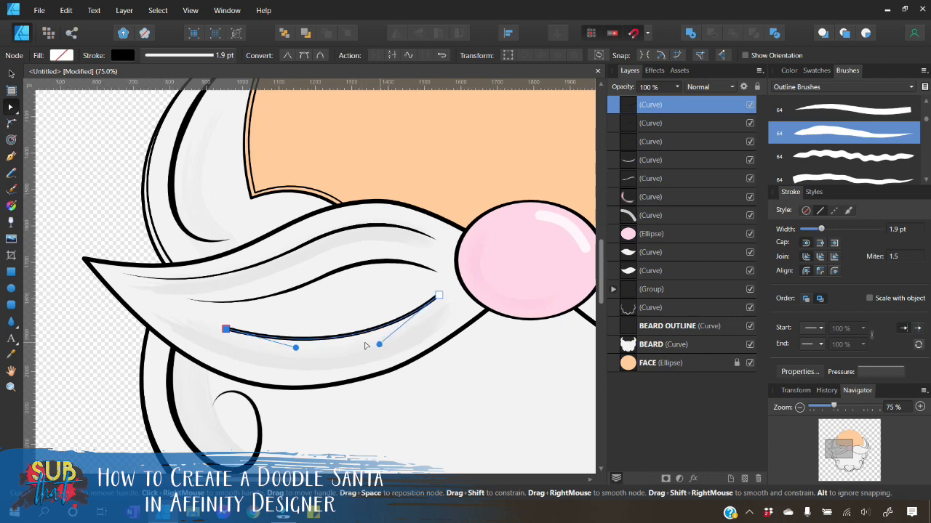
left_click_drag(295, 348, 289, 353)
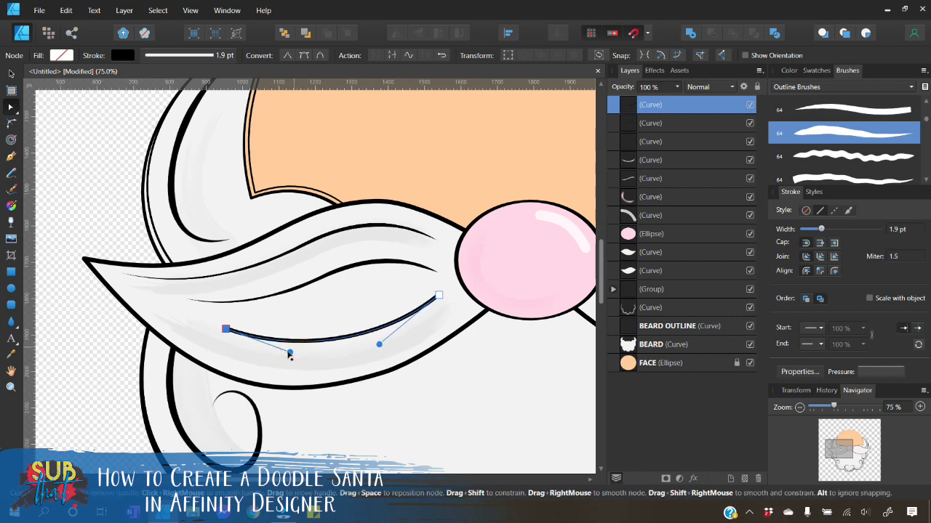
Apply the same tapered outline brush to the lower moustache line, set its width to 2.8 pt and deselect it
left_click(849, 138)
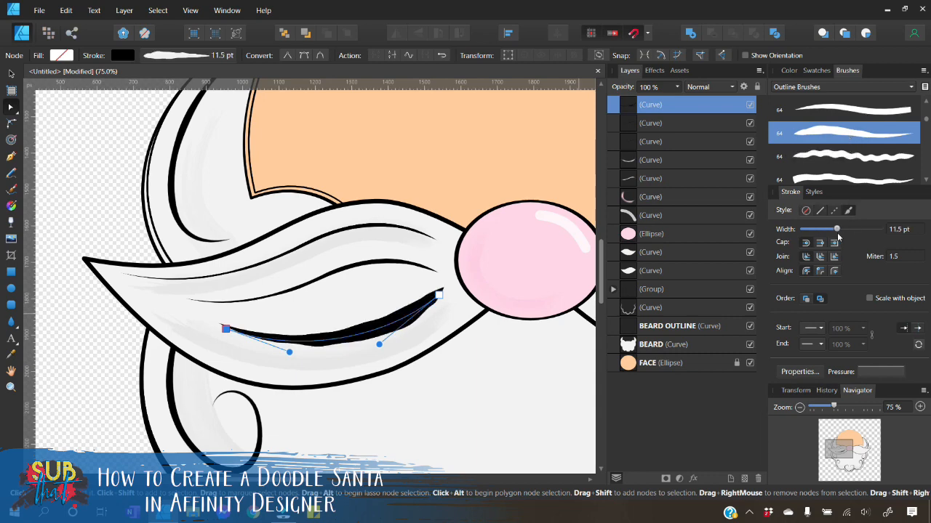
left_click_drag(837, 231, 824, 230)
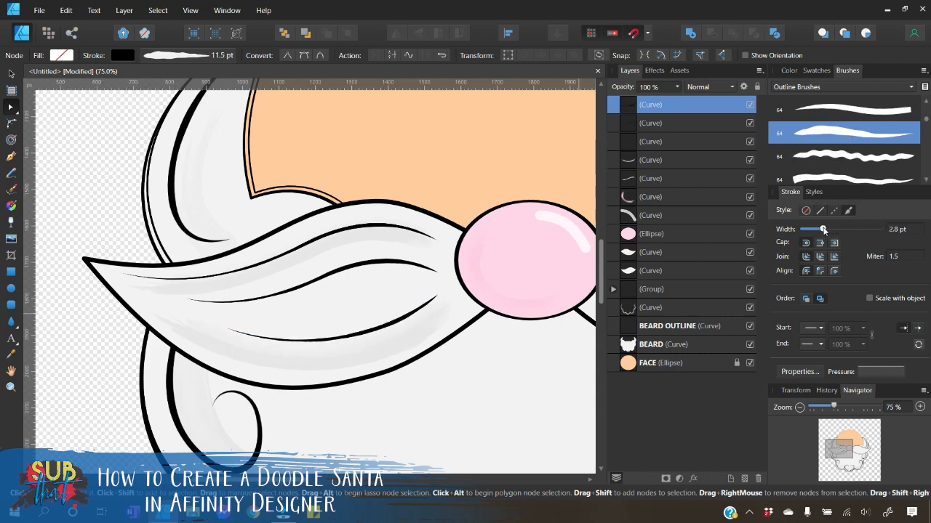
left_click(800, 408)
left_click(800, 408)
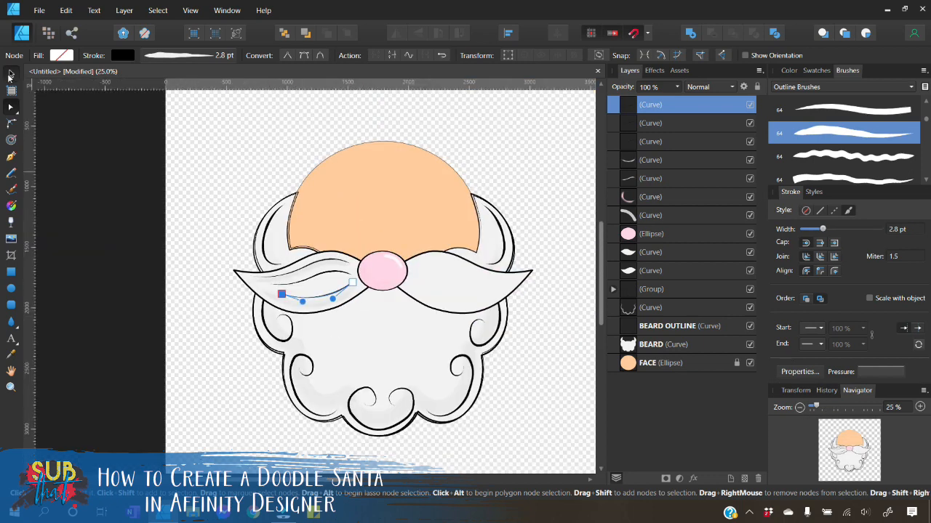
left_click(11, 75)
left_click(208, 167)
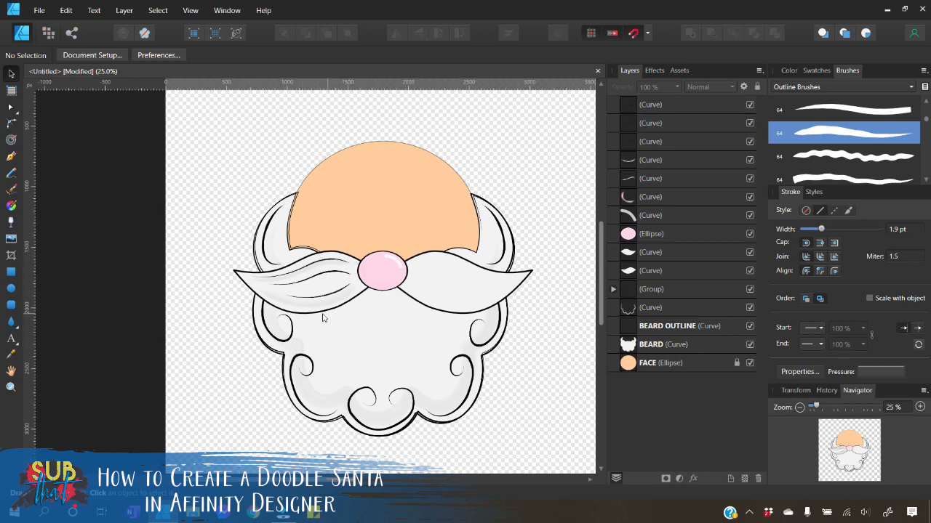
Vary the left moustache half's outline thickness with a zigzag pressure profile alternating between full-pressure peaks and roughly half-pressure dips
left_click(314, 307)
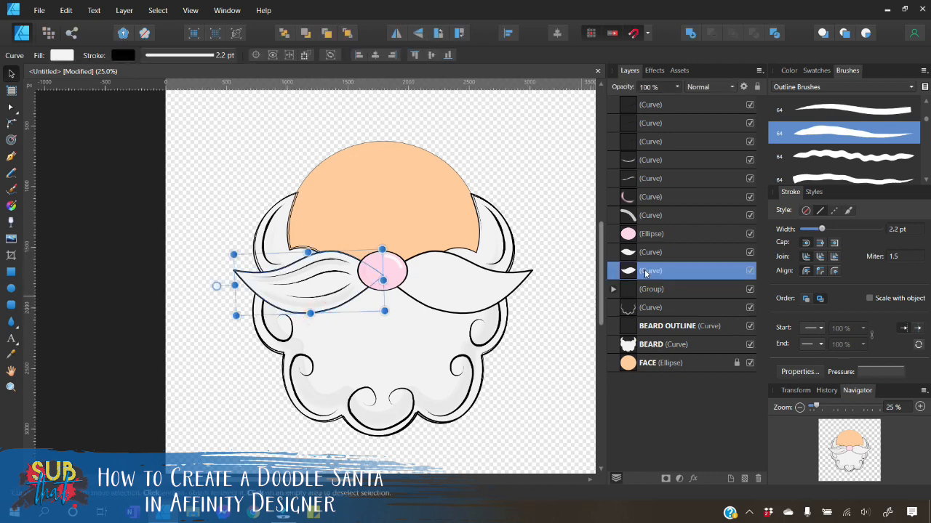
left_click(875, 373)
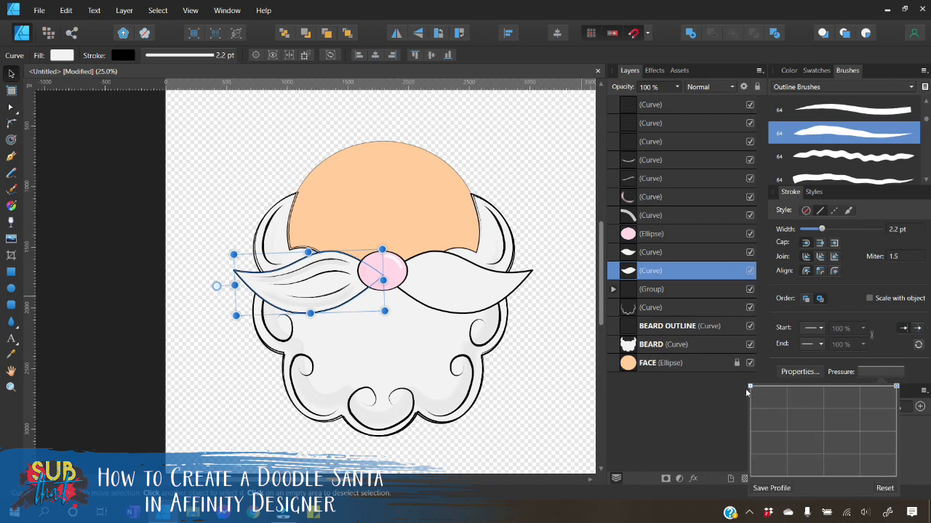
mouse_move(750, 385)
left_mouse_down()
mouse_move(772, 416)
mouse_move(761, 387)
mouse_move(801, 405)
mouse_move(796, 432)
mouse_move(823, 387)
mouse_move(843, 433)
mouse_move(863, 388)
left_mouse_up()
left_click(871, 428)
left_click(871, 428)
mouse_move(771, 421)
left_mouse_down()
mouse_move(781, 387)
mouse_move(763, 431)
mouse_move(749, 409)
left_mouse_up()
left_click(764, 402)
left_click(12, 75)
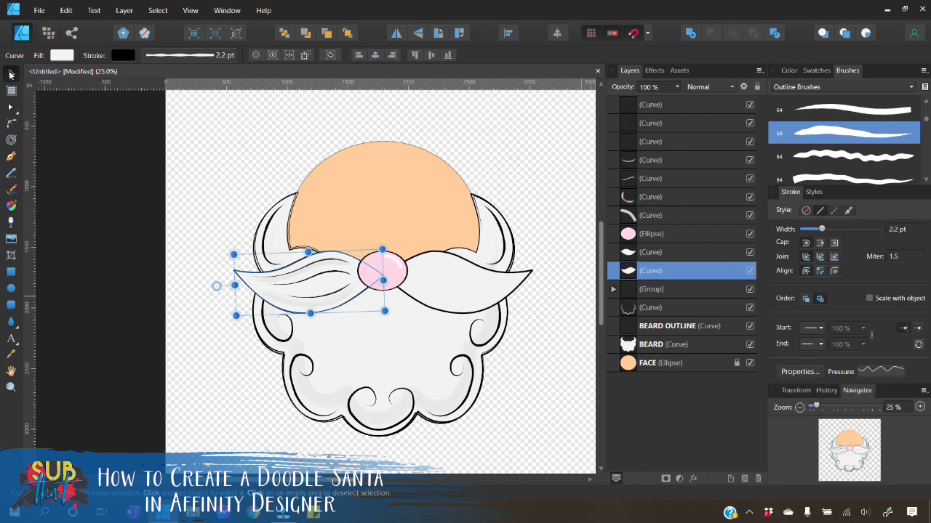
left_click(165, 150)
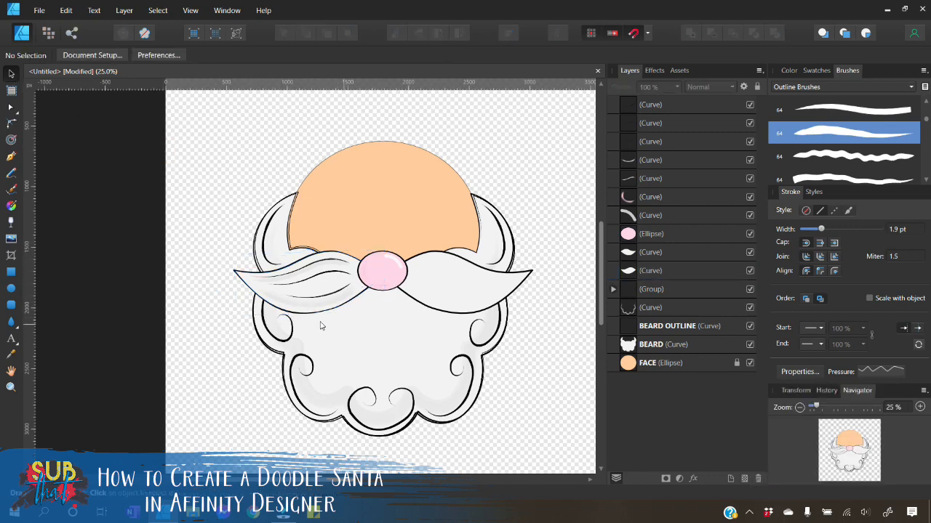
Give the right moustache half's outline a zigzag pressure profile with four near-full peaks and dips and ends at about half pressure
left_click(492, 309)
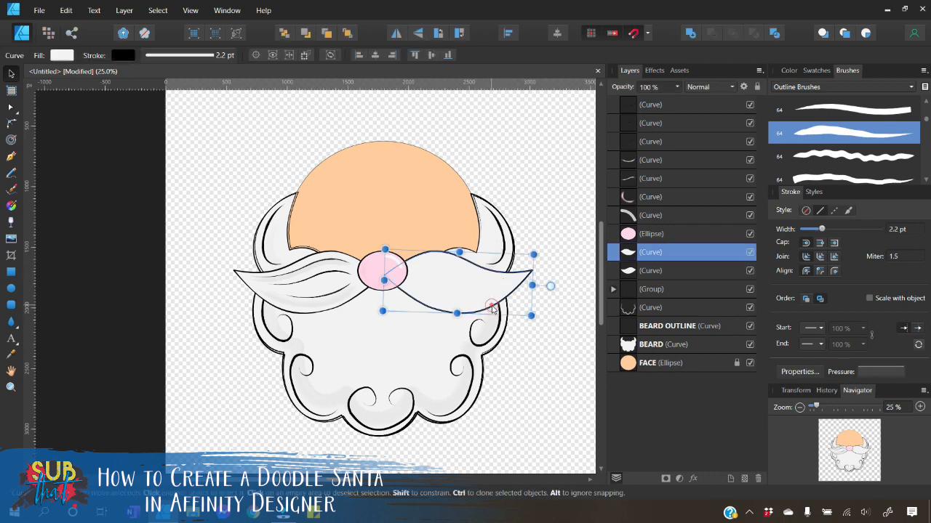
left_click(875, 370)
mouse_move(749, 386)
left_mouse_down()
mouse_move(749, 432)
mouse_move(766, 386)
mouse_move(787, 432)
mouse_move(806, 388)
mouse_move(839, 398)
mouse_move(833, 431)
mouse_move(860, 434)
mouse_move(856, 390)
left_mouse_up()
left_click(767, 432)
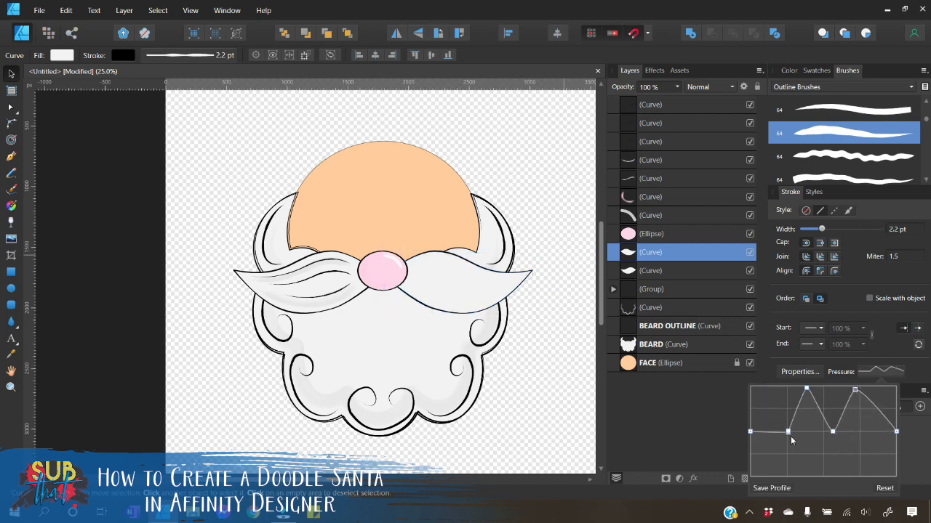
left_click_drag(768, 432, 764, 386)
mouse_move(877, 411)
left_mouse_down()
mouse_move(872, 431)
mouse_move(881, 427)
mouse_move(880, 388)
left_mouse_up()
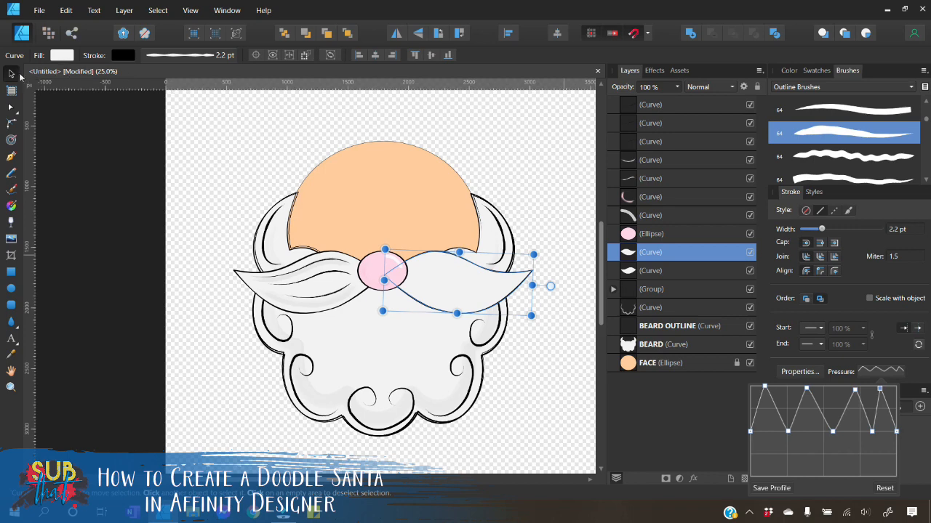
Duplicate the left moustache half's five detail lines, flip the copies horizontally, and place them on the right moustache half
left_click(114, 120)
left_click(121, 124)
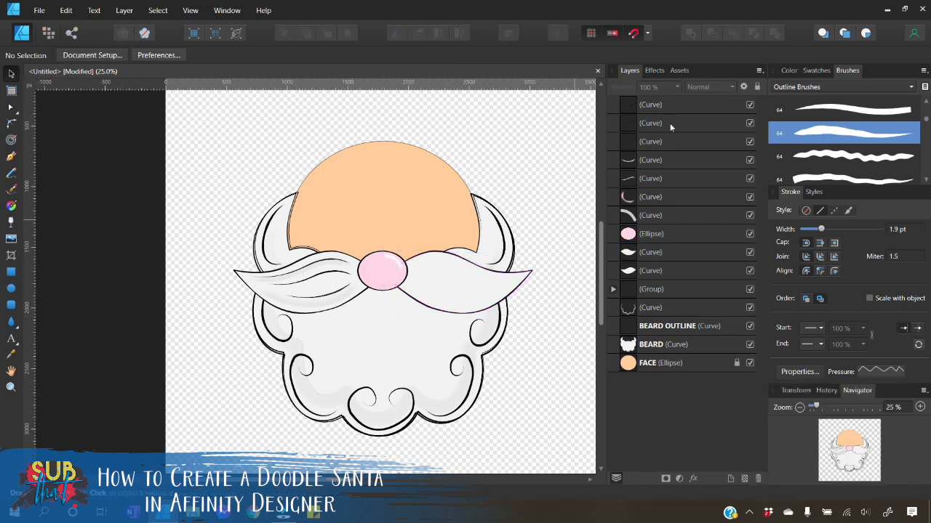
left_click(657, 106)
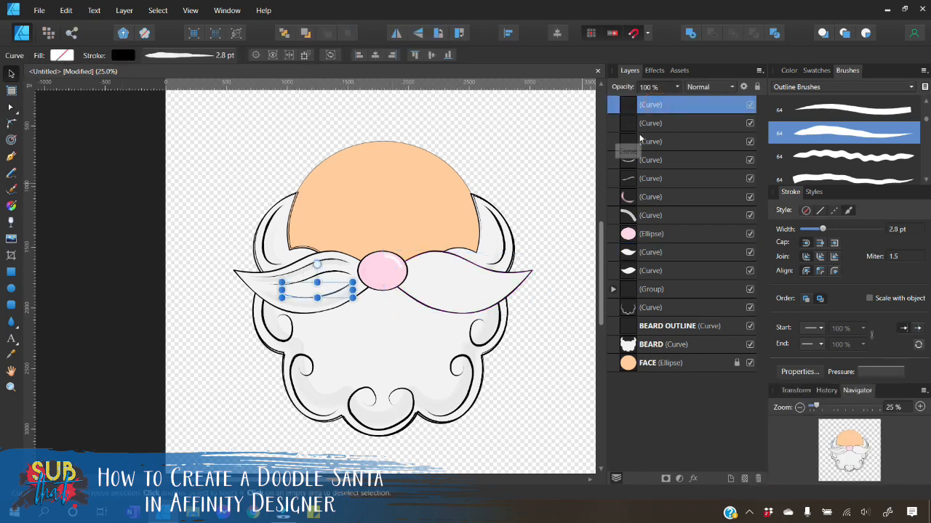
left_click(667, 186, "shift")
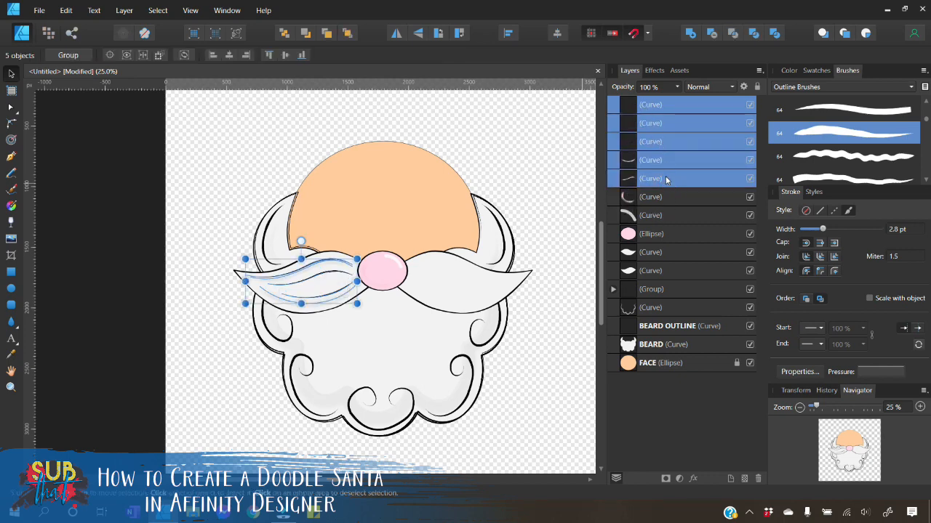
right_click(667, 180)
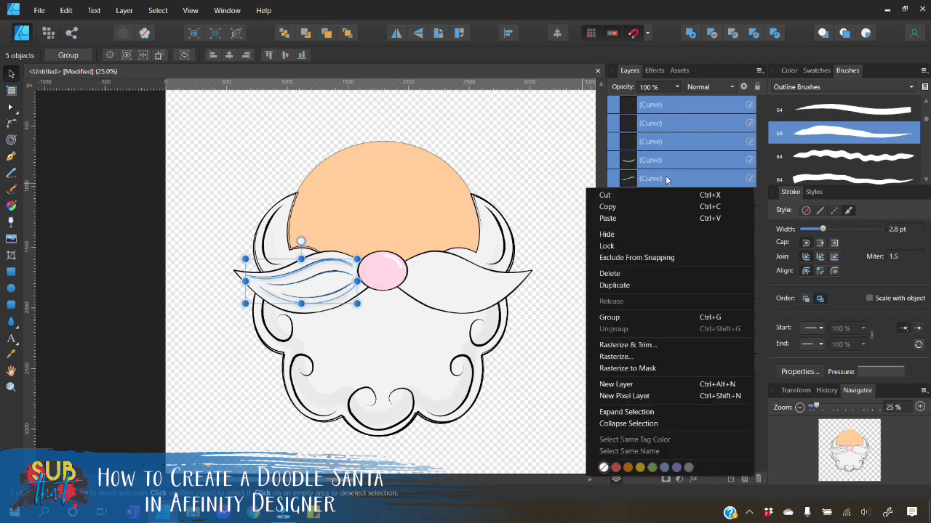
left_click(622, 289)
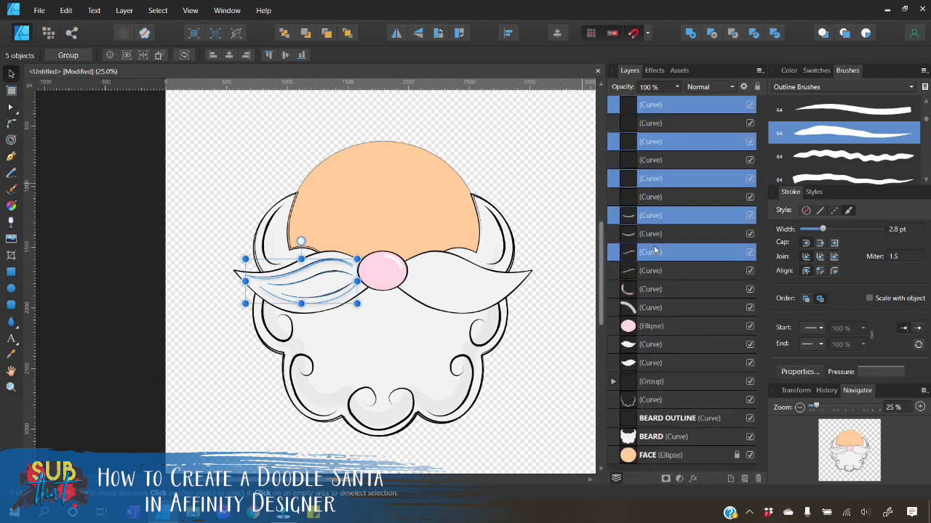
left_click(352, 35)
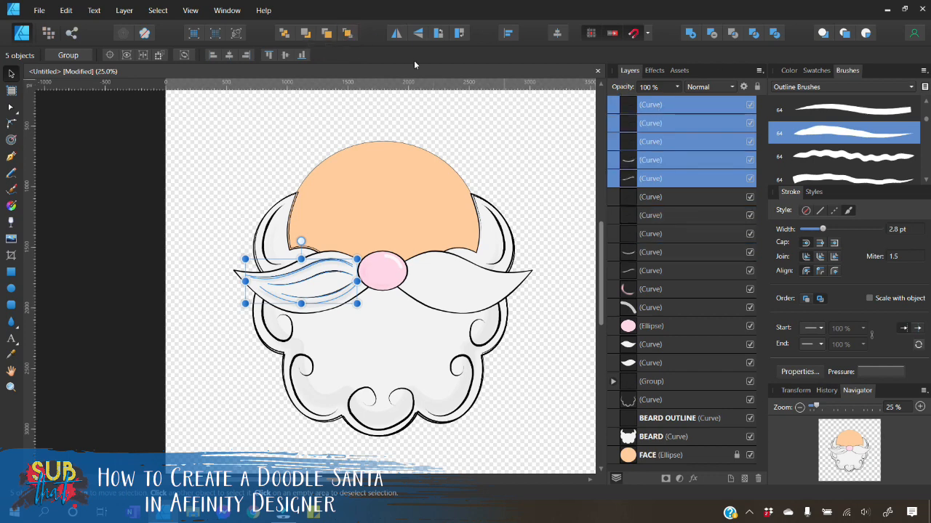
left_click(396, 34)
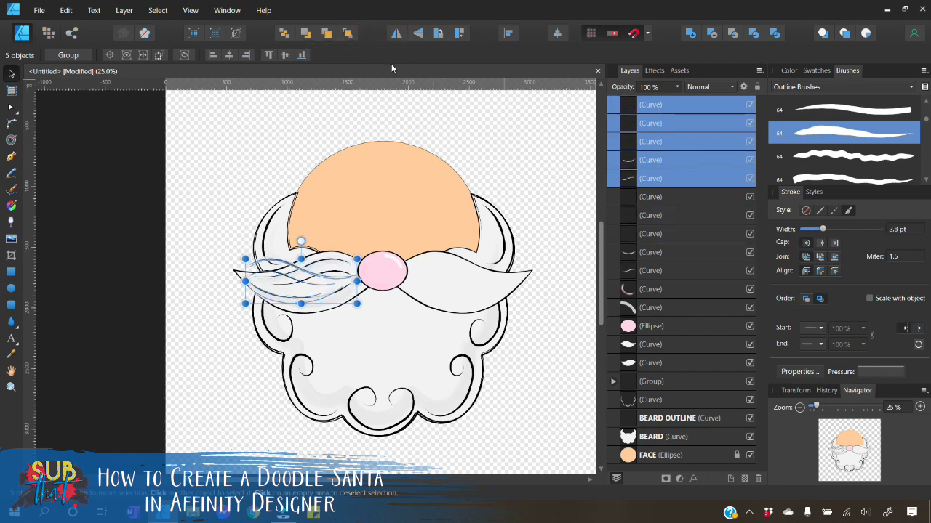
left_click_drag(285, 296, 447, 301)
left_click(557, 234)
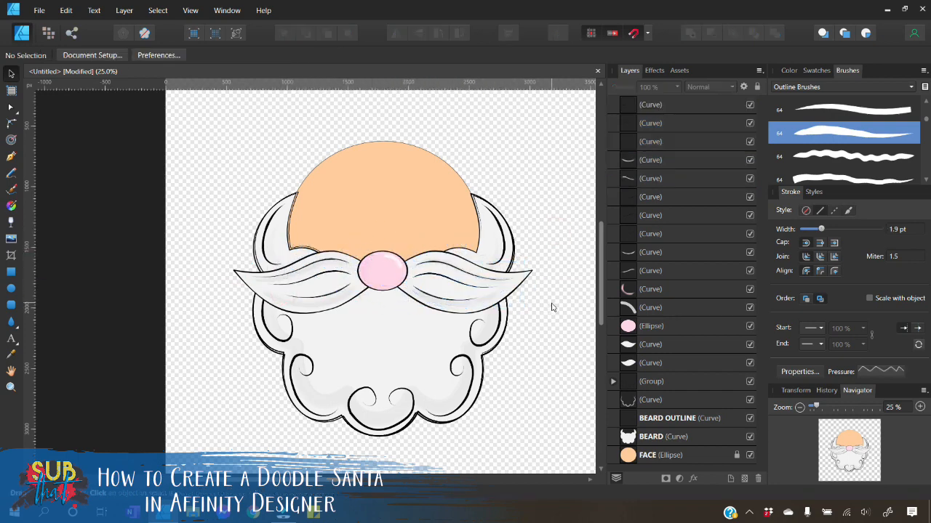
Move the right moustache shape directly beneath its five detail lines in the layer order and group all six objects
left_click(667, 105)
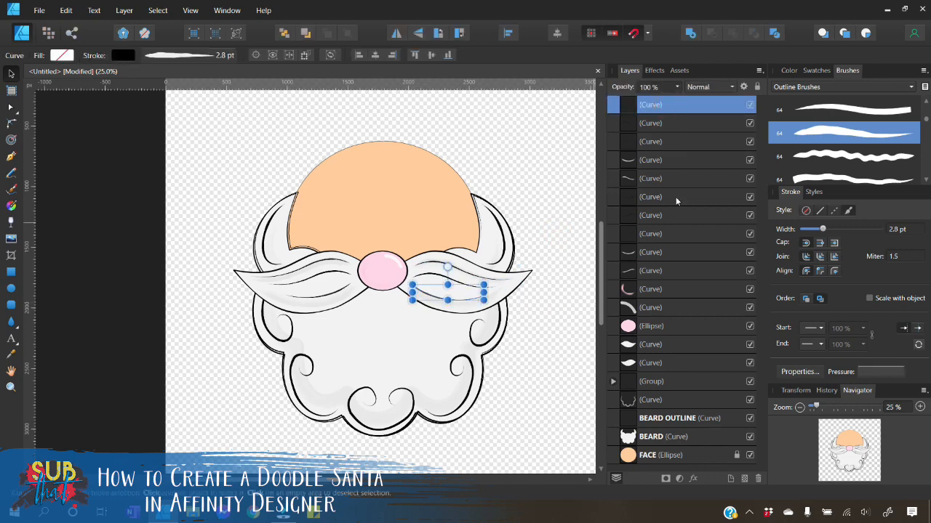
left_click(658, 346)
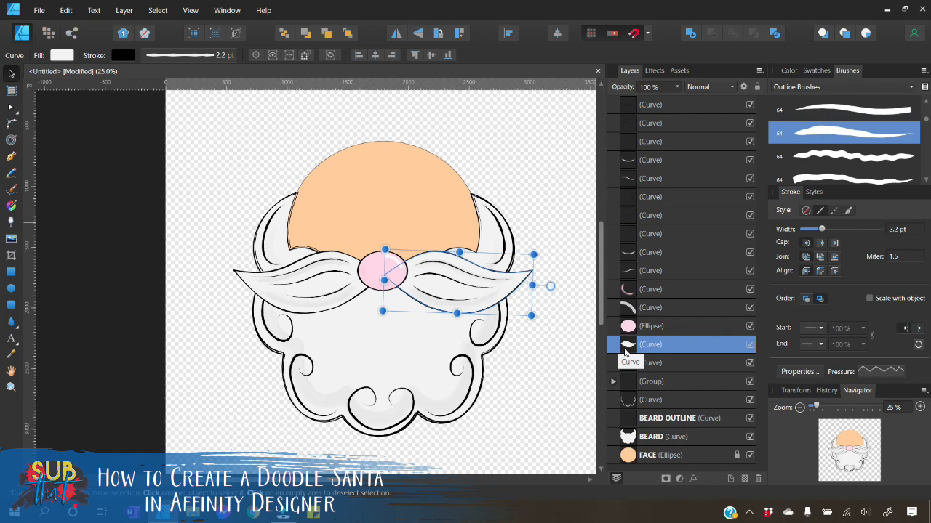
left_click_drag(625, 352, 618, 189)
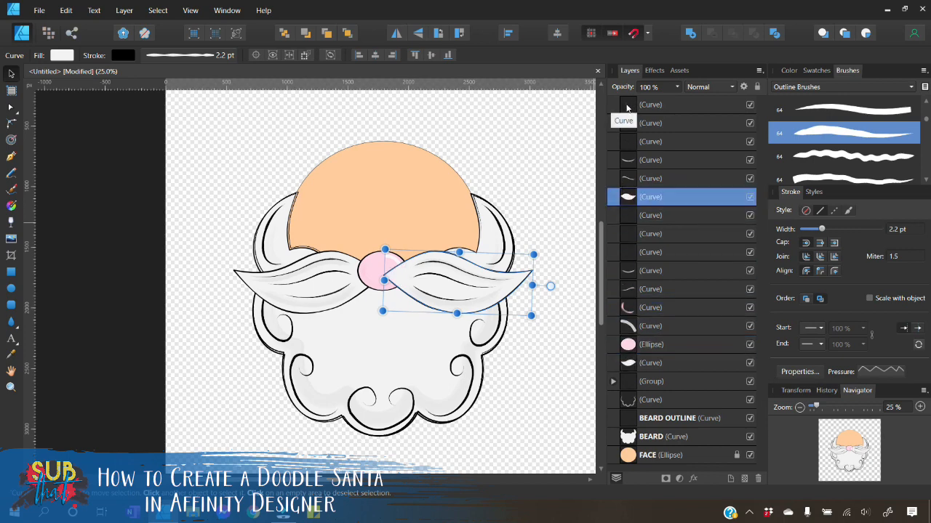
left_click(630, 108)
left_click(626, 197, "shift")
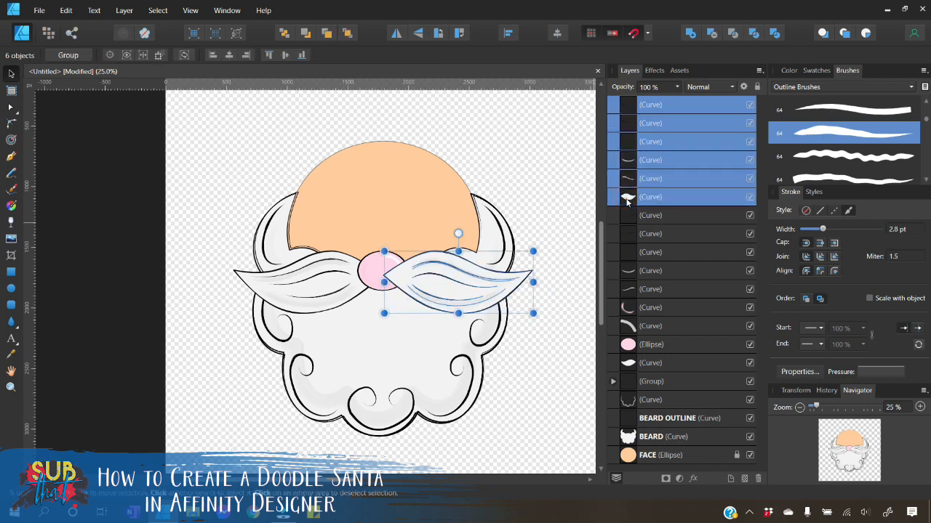
right_click(466, 206)
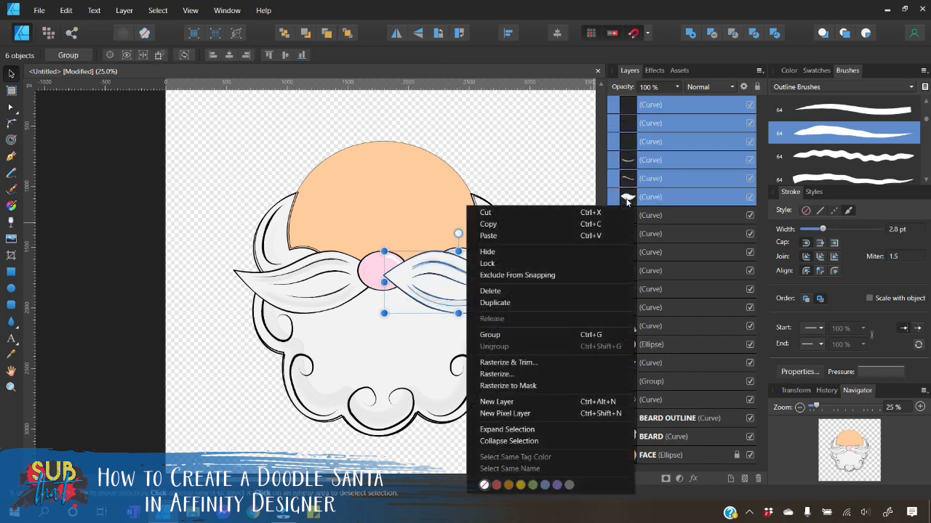
left_click(513, 334)
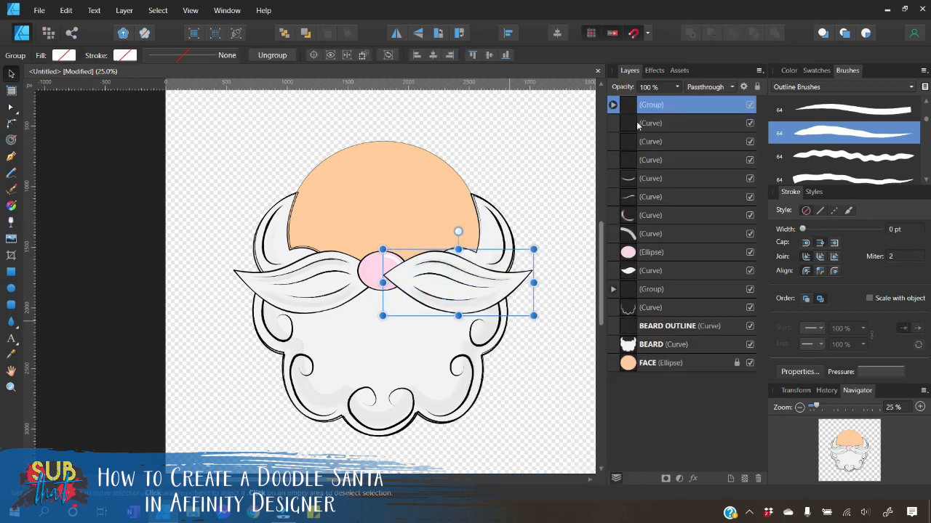
Group the pink nose ellipse with its shading and highlight curves, and name the group "nose"
left_click(630, 216)
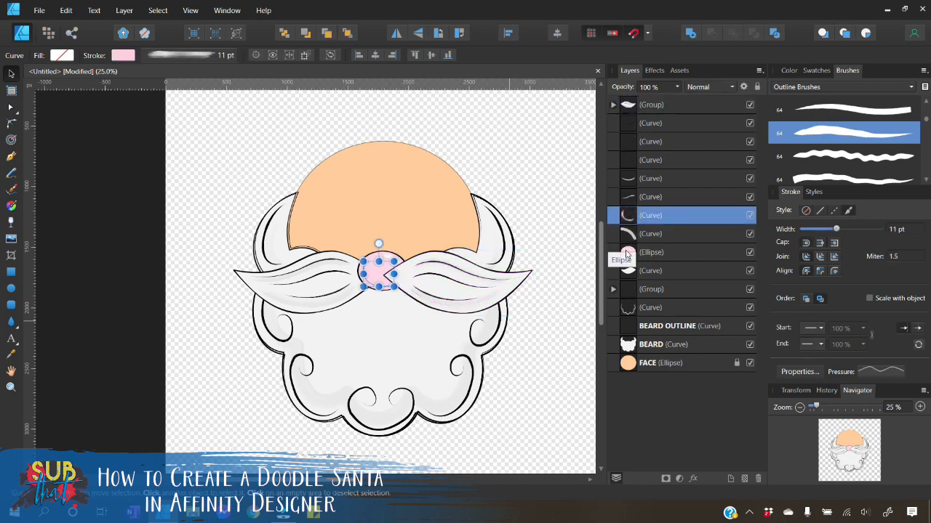
left_click(629, 252, "shift")
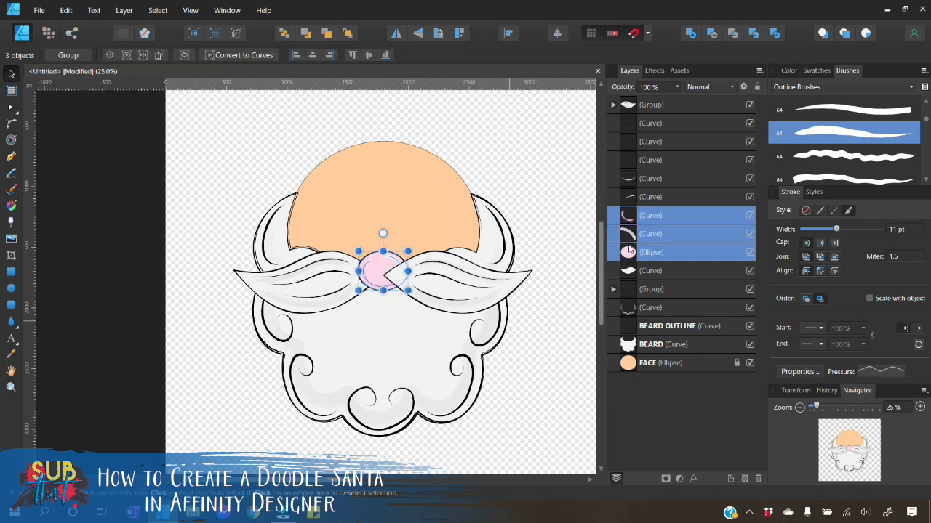
right_click(629, 253)
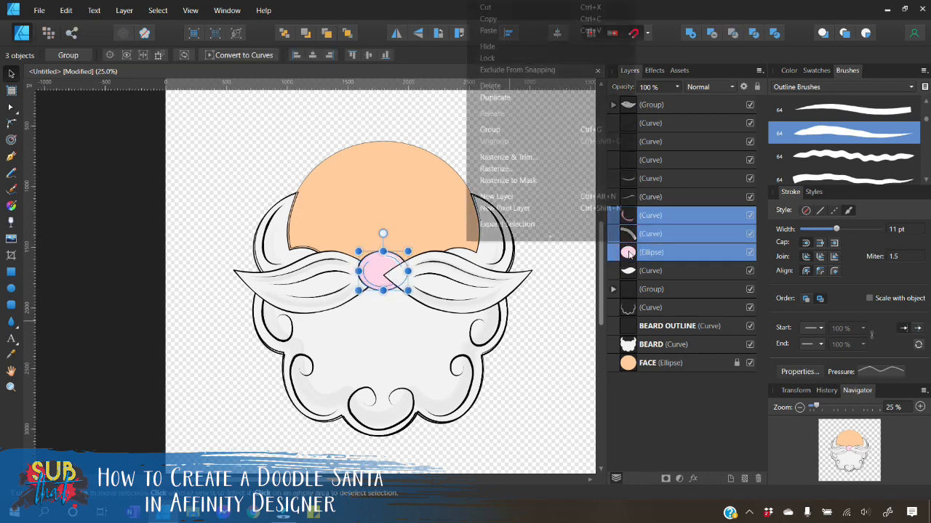
left_click(522, 130)
double_click(650, 215)
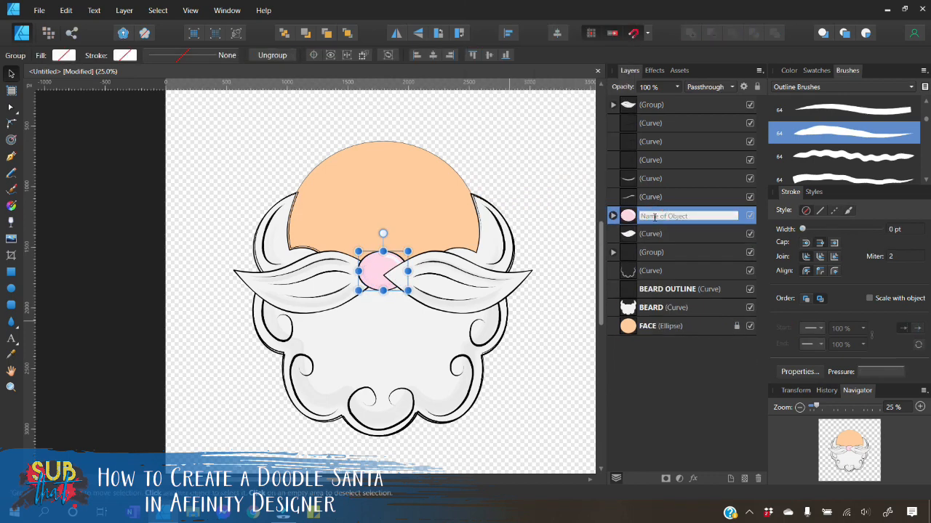
type("nose")
key("Return")
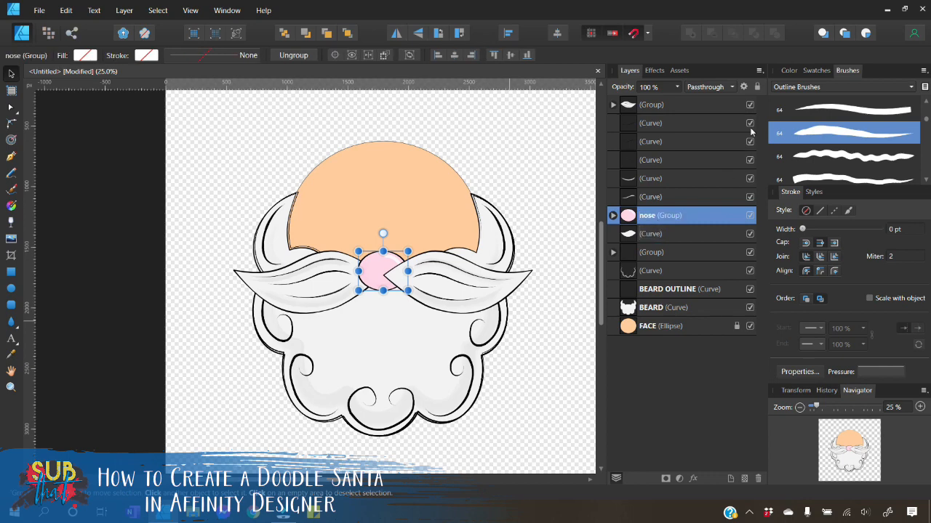
Name the right moustache group "R MUSTACHE" and bring the nose group to the front of the stack
double_click(651, 105)
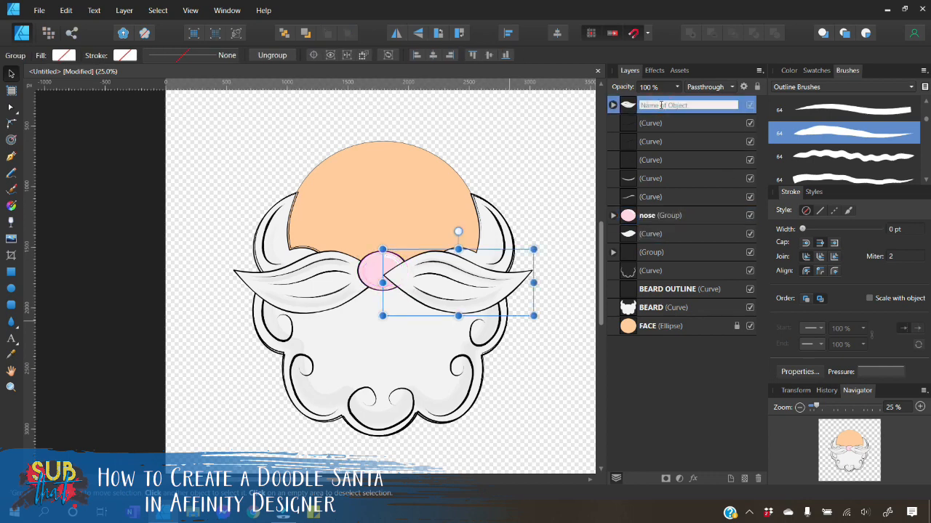
type("R MUSTACHE")
key("Return")
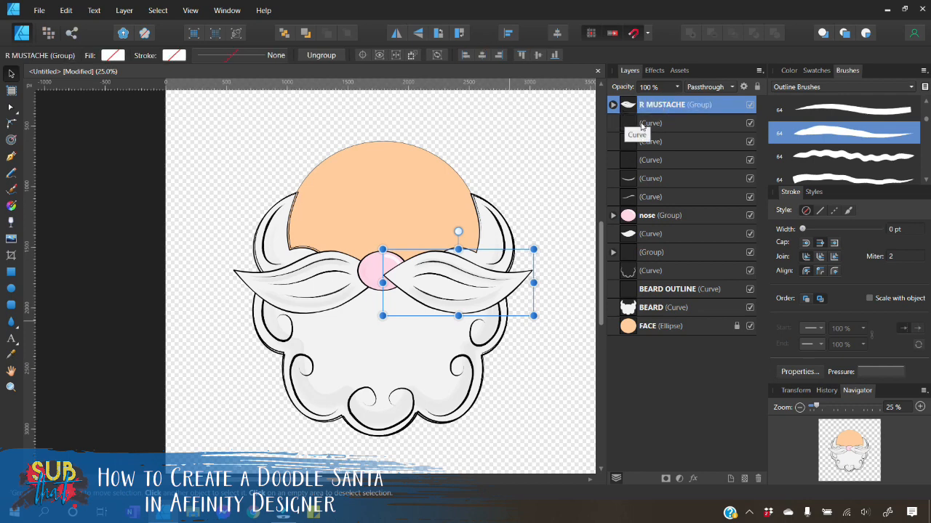
left_click(654, 216)
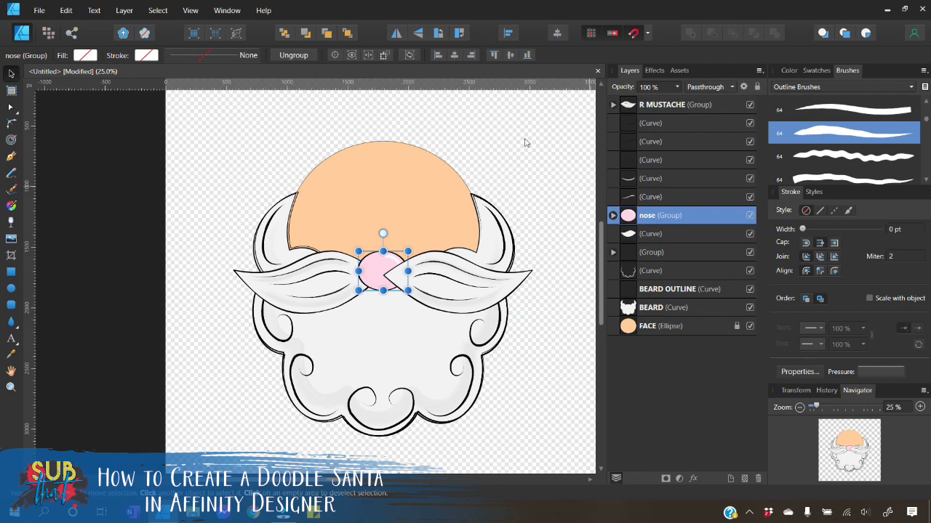
left_click(348, 34)
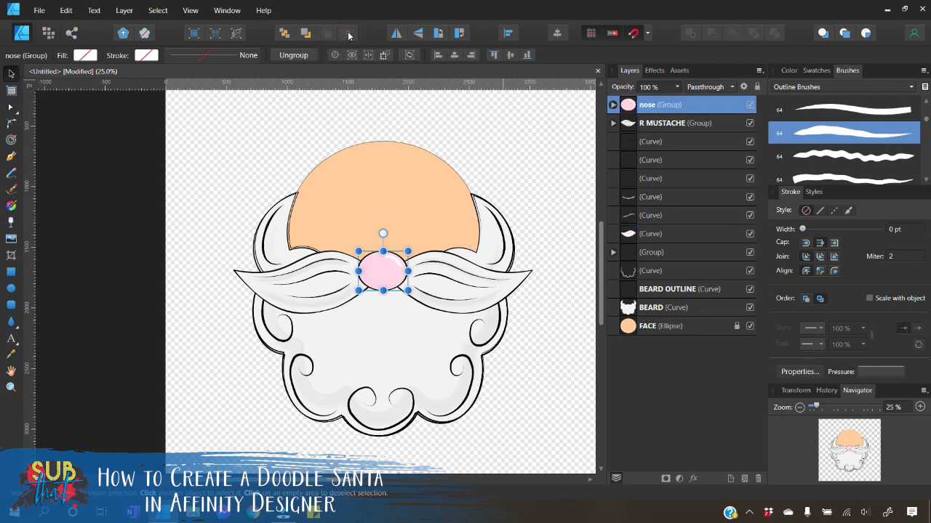
Group the left moustache shape with its five detail lines, name the group "L MUSTACHE", and deselect it
left_click(646, 143)
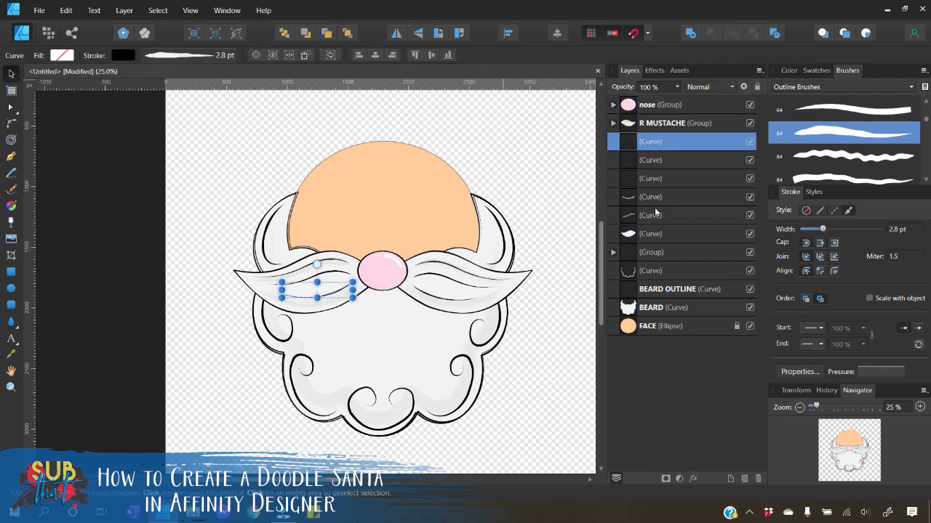
left_click(651, 234, "shift")
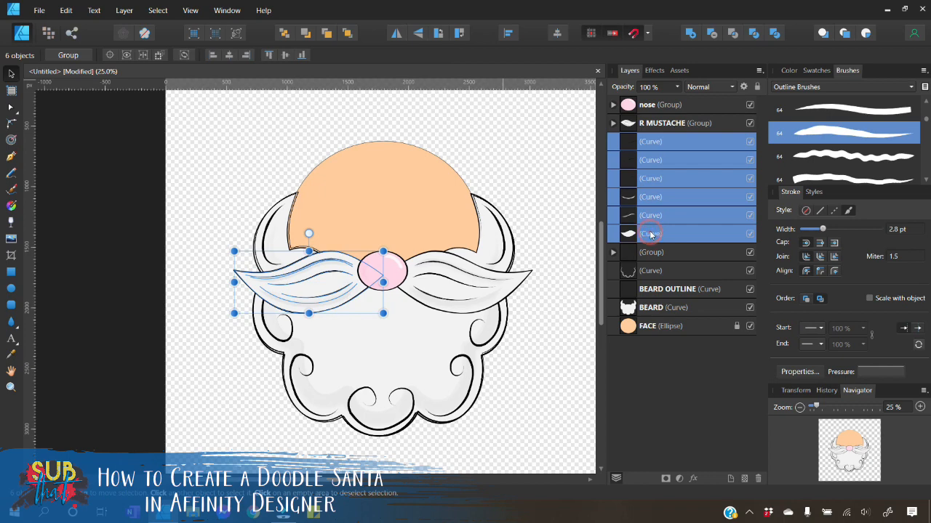
right_click(649, 145)
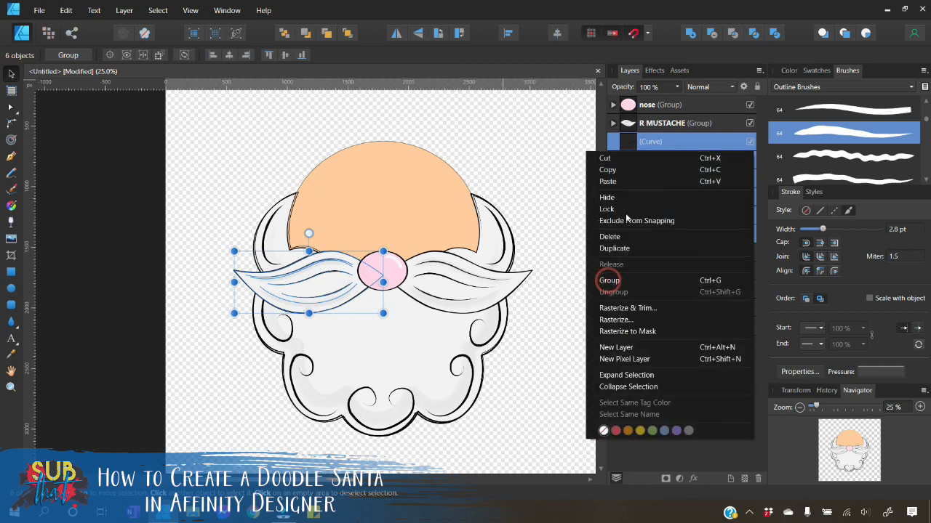
left_click(610, 281)
double_click(654, 142)
type("L")
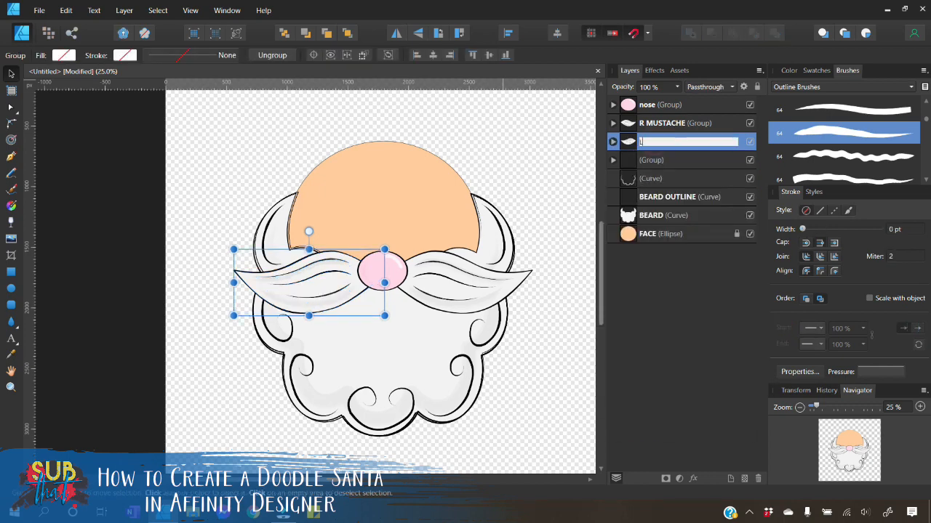
type(" MUSTACHE")
key("Return")
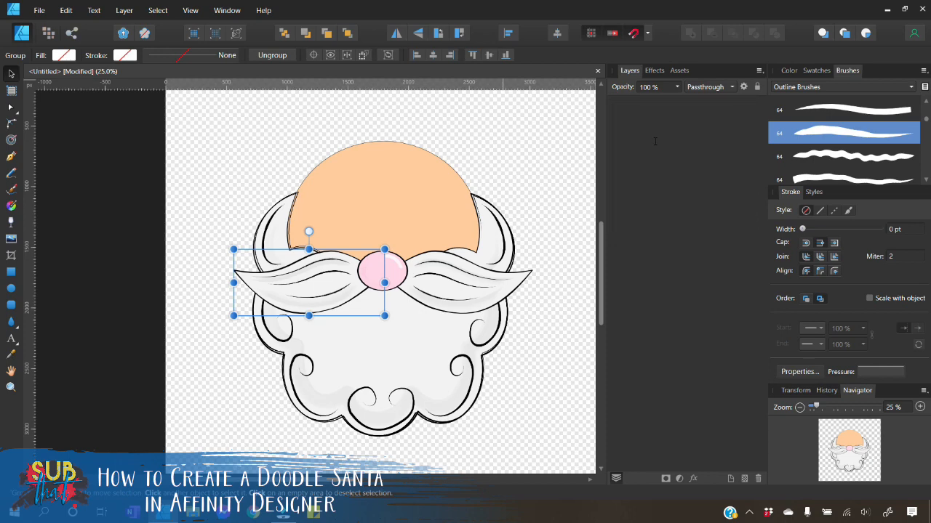
key("ctrl+d")
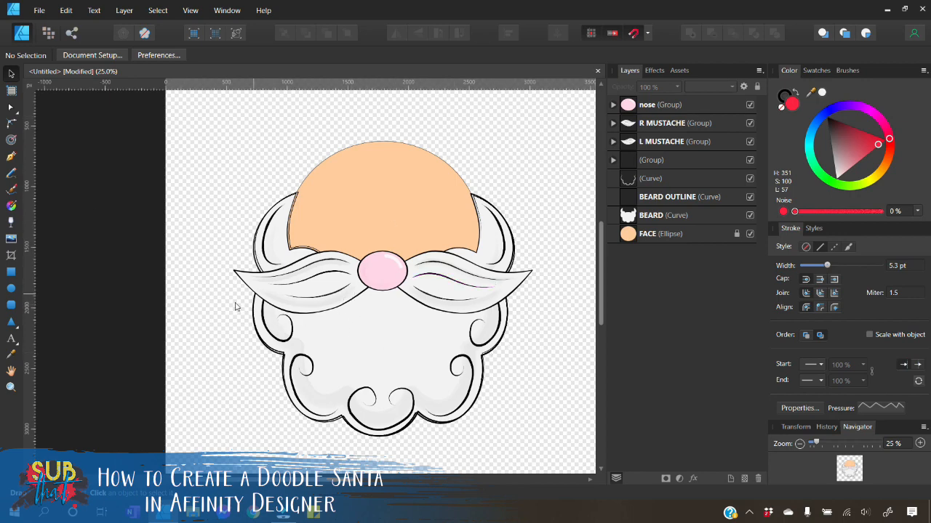
Draw a tall, narrow red triangle in the empty area beside the head and flip it vertically so it points down
left_click(18, 327)
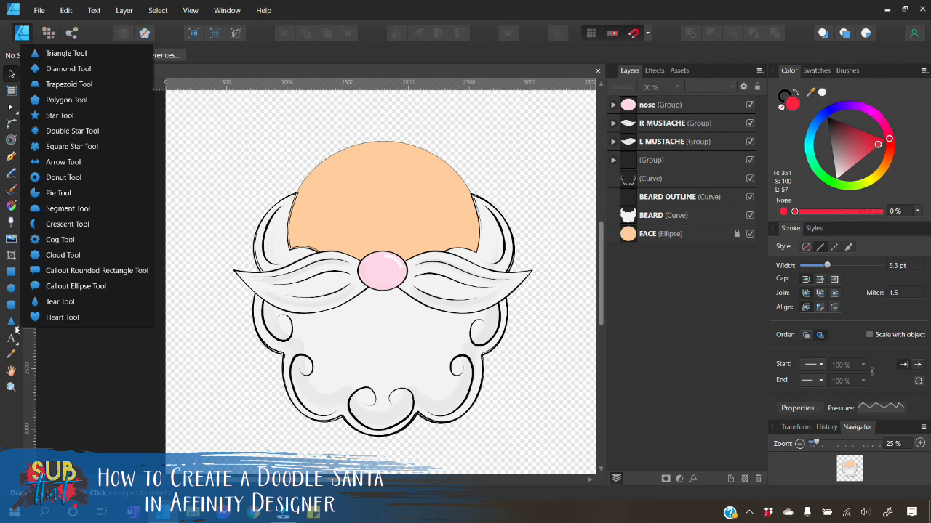
left_click(67, 54)
left_click_drag(182, 158, 227, 222)
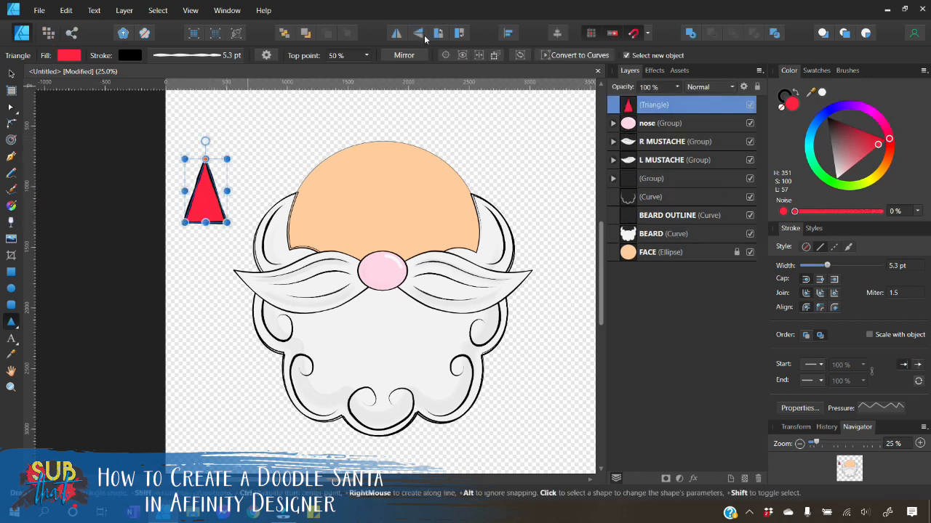
left_click(419, 34)
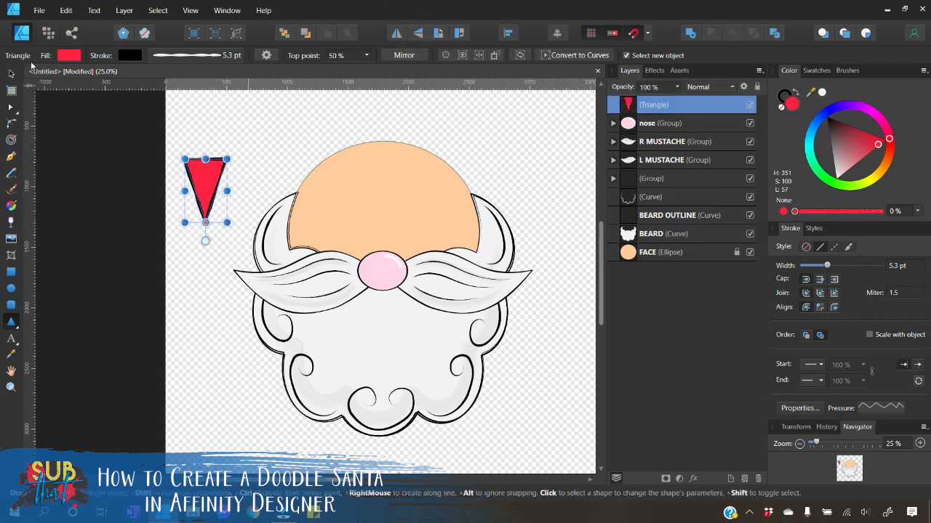
Center the triangle below the nose, layered just beneath the L MUSTACHE group, and set its stroke width to 2.5 pt
left_click(11, 73)
left_click_drag(201, 176, 376, 292)
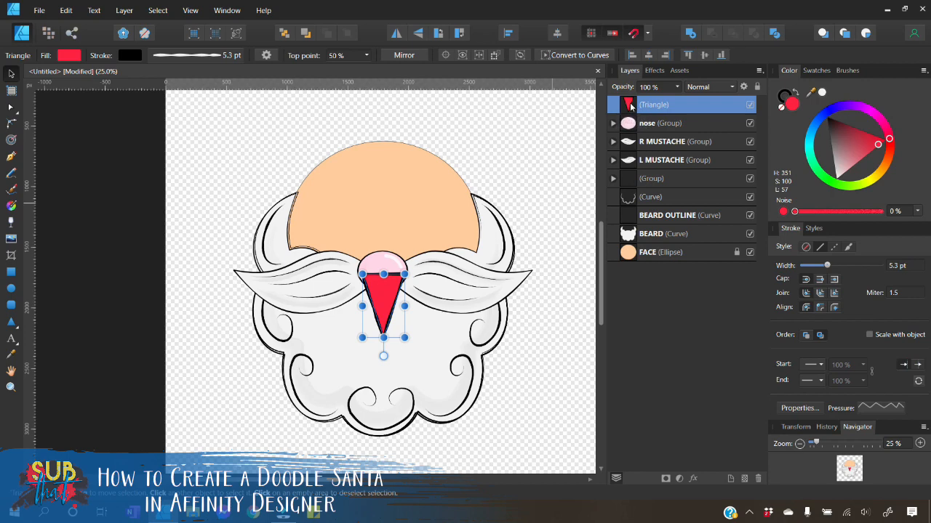
left_click_drag(630, 106, 623, 172)
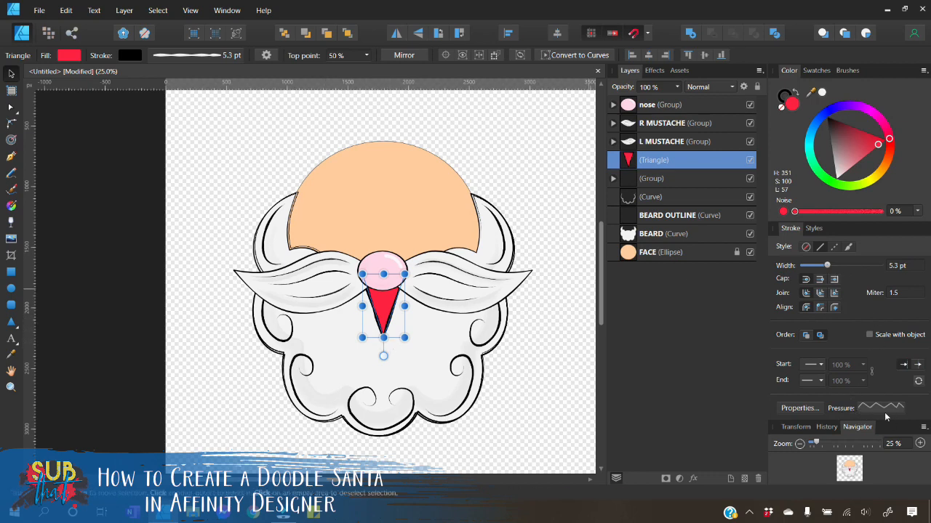
left_click_drag(828, 266, 822, 267)
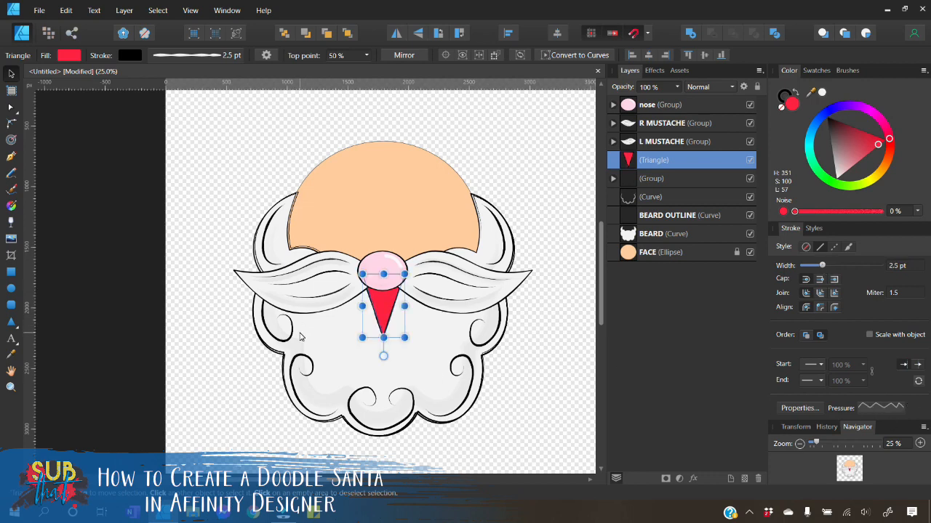
Make the red triangle shorter and slightly wider, and position it centered just below the nose
left_click(920, 444)
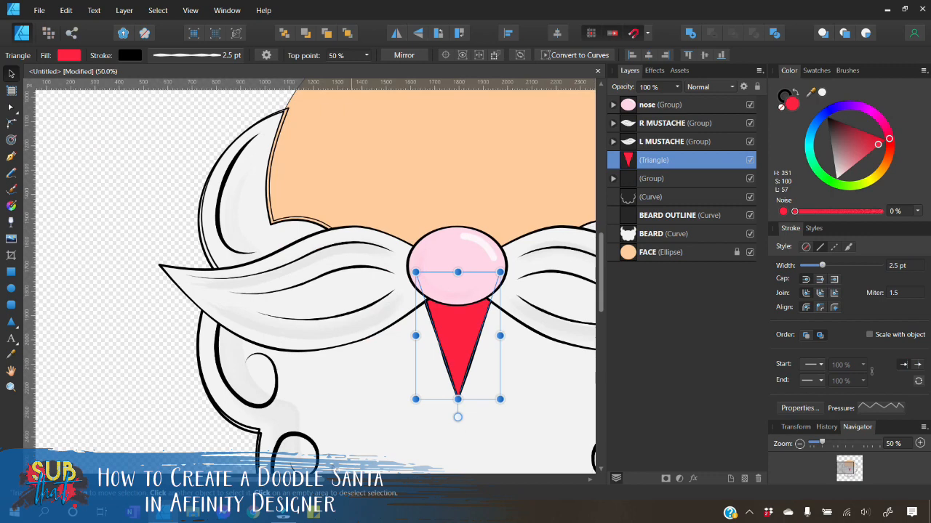
left_click_drag(310, 480, 353, 487)
scroll(330, 357, "down", 3)
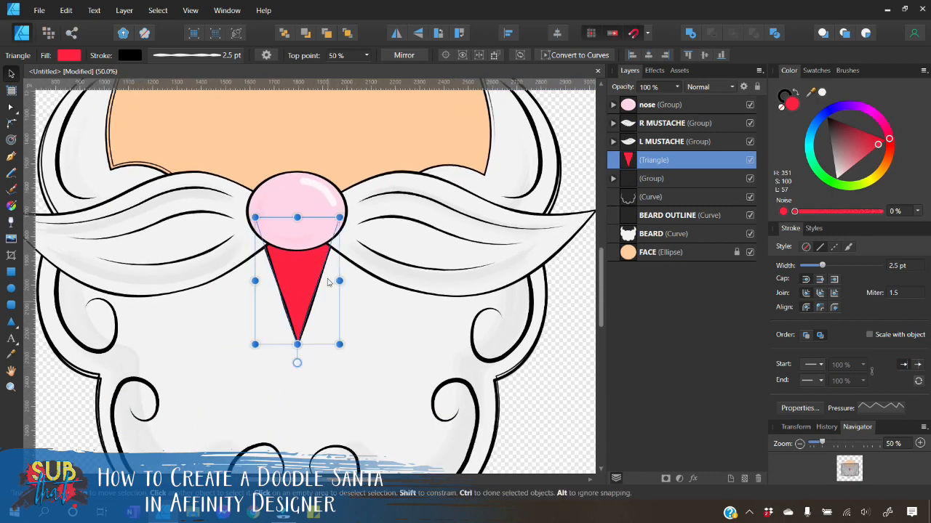
left_click_drag(339, 282, 309, 286)
left_click_drag(296, 352, 298, 316)
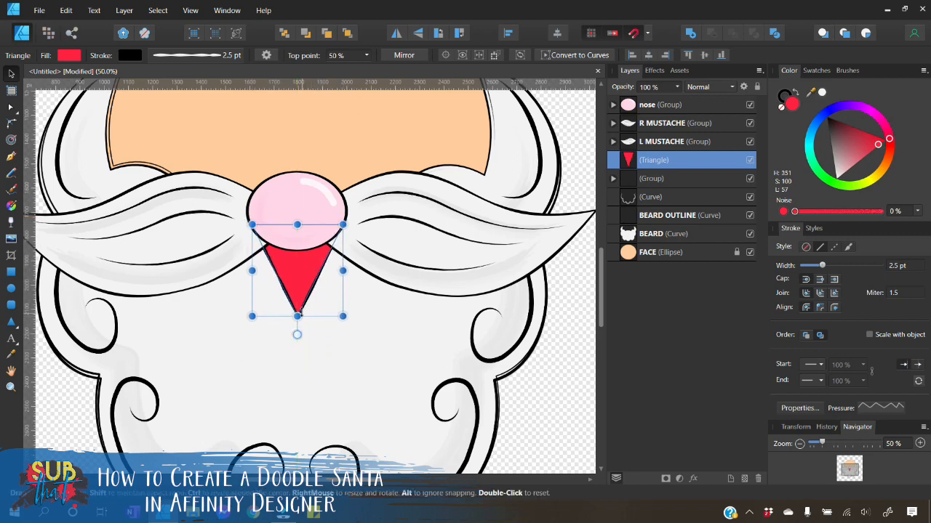
left_click_drag(297, 279, 295, 285)
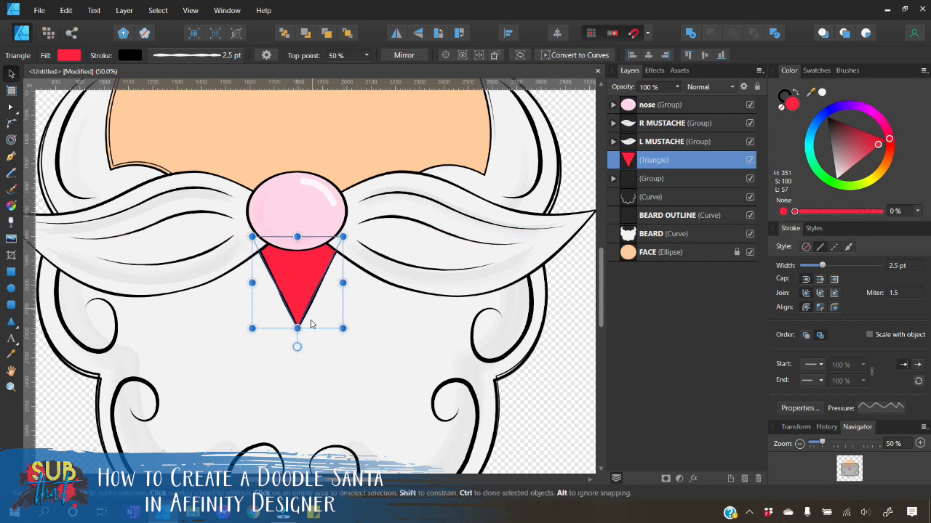
Convert the triangle to curves, round its lower corner with a radius of about 61 px, and bake the rounding
left_click(579, 56)
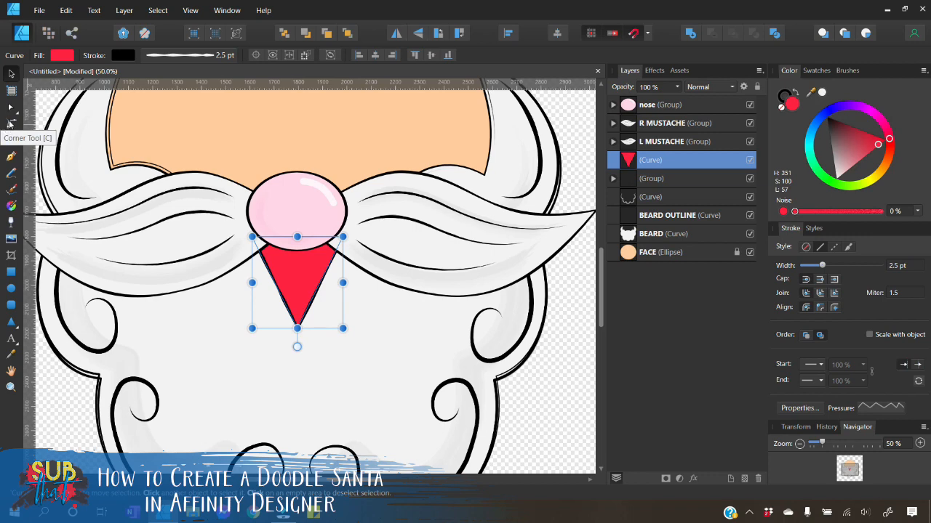
left_click(10, 125)
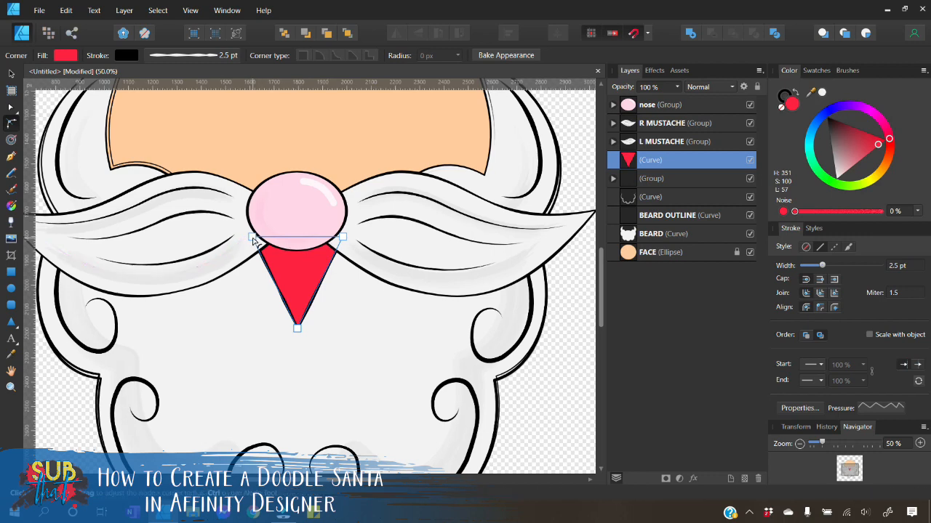
left_click(297, 328)
left_click_drag(297, 328, 300, 296)
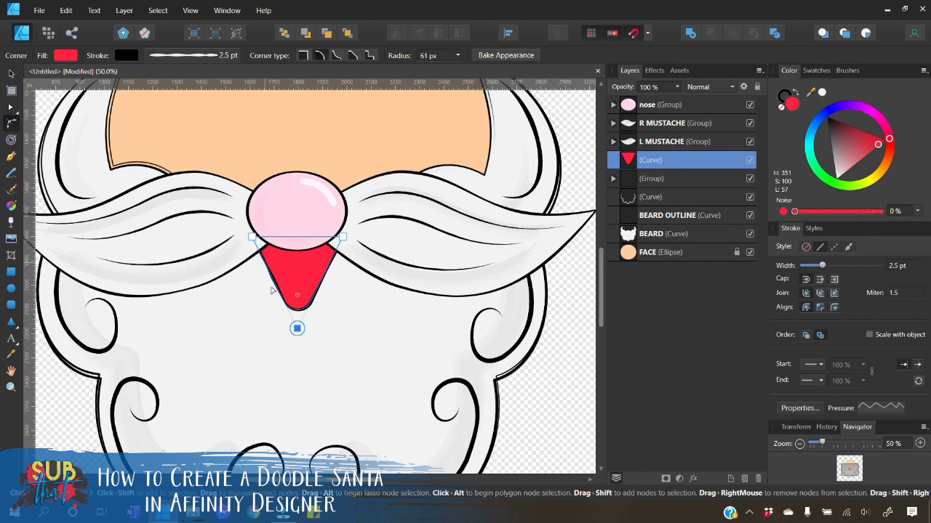
left_click(512, 58)
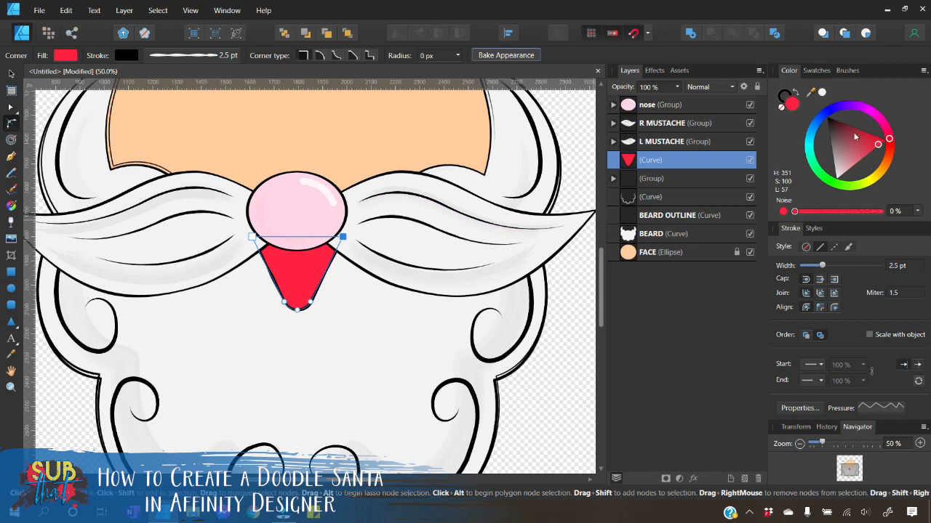
Fill the mouth shape with the recently used light pink and bow its two straight sides outward
left_click(815, 70)
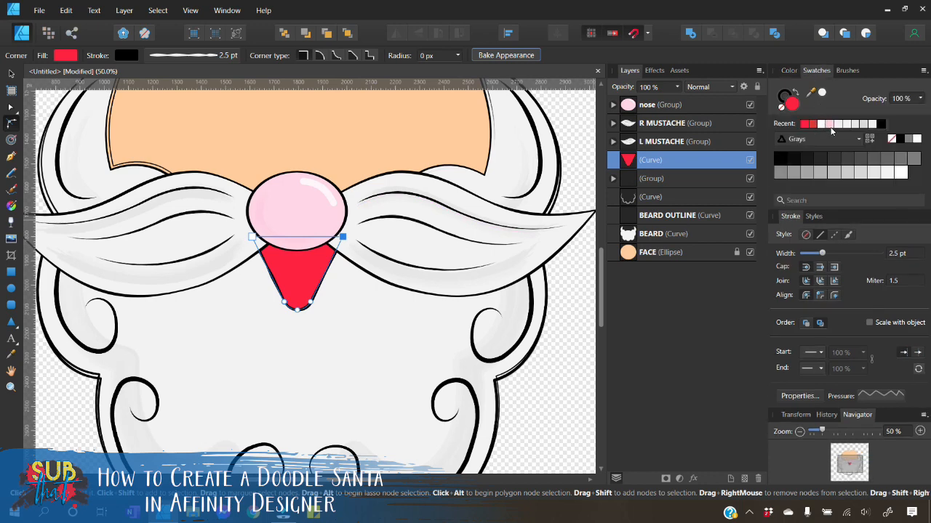
left_click(831, 125)
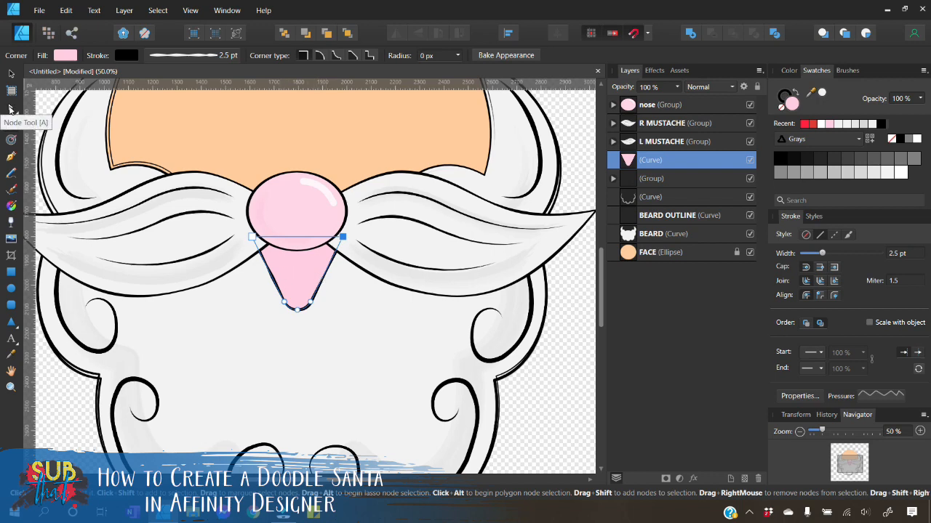
left_click(11, 107)
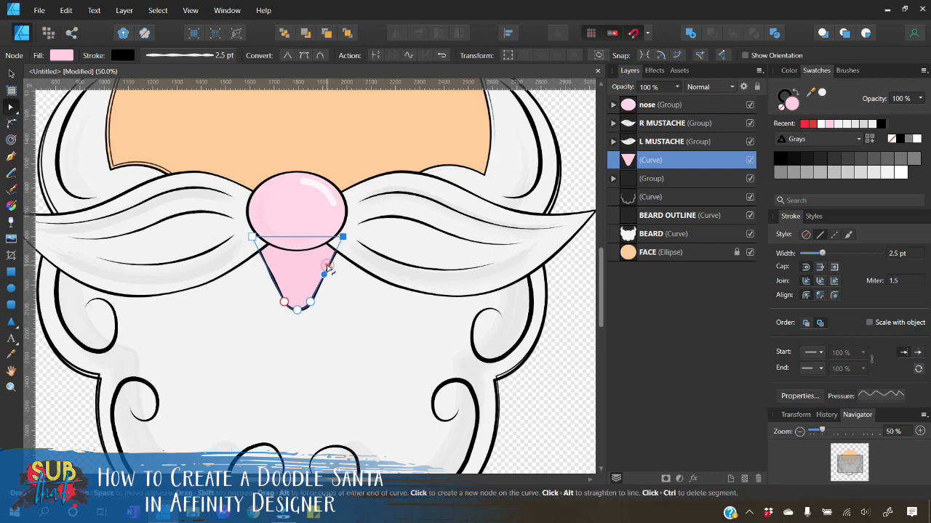
left_click_drag(331, 272, 334, 280)
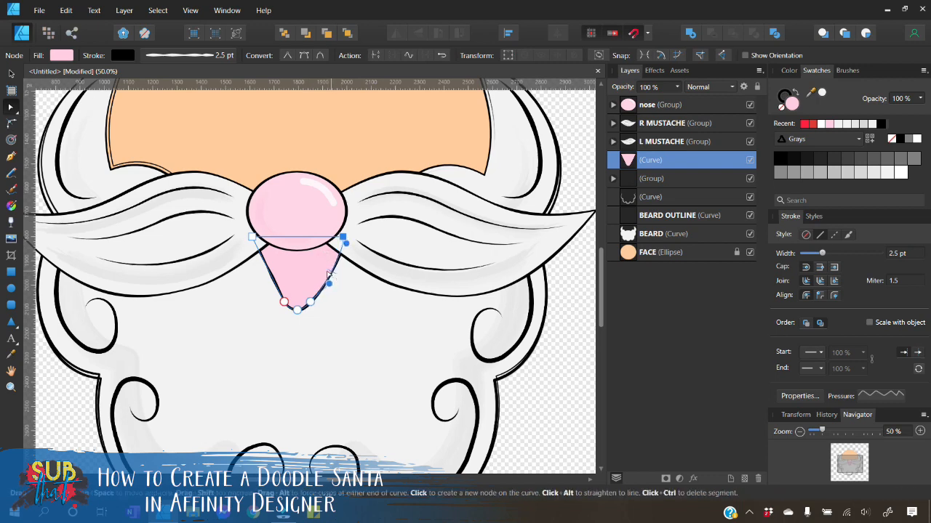
left_click_drag(277, 285, 264, 279)
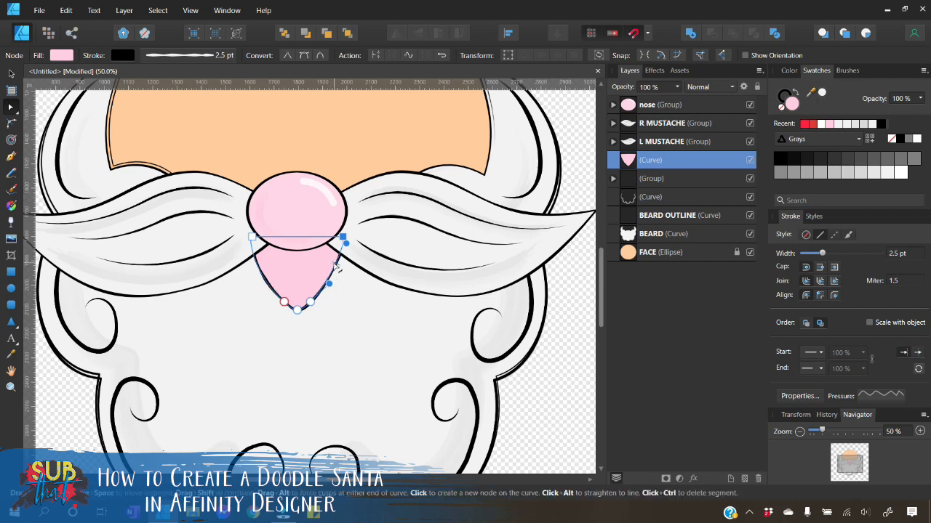
left_click(11, 73)
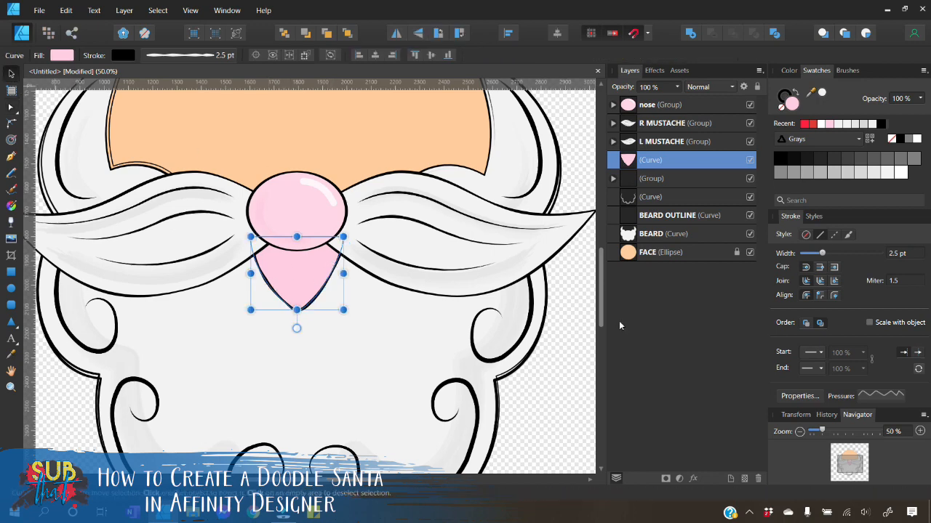
Deepen the mouth's fill to pink H 335, S 100, L 79 and duplicate the shape
left_click(580, 398)
left_click(300, 307)
left_click(789, 71)
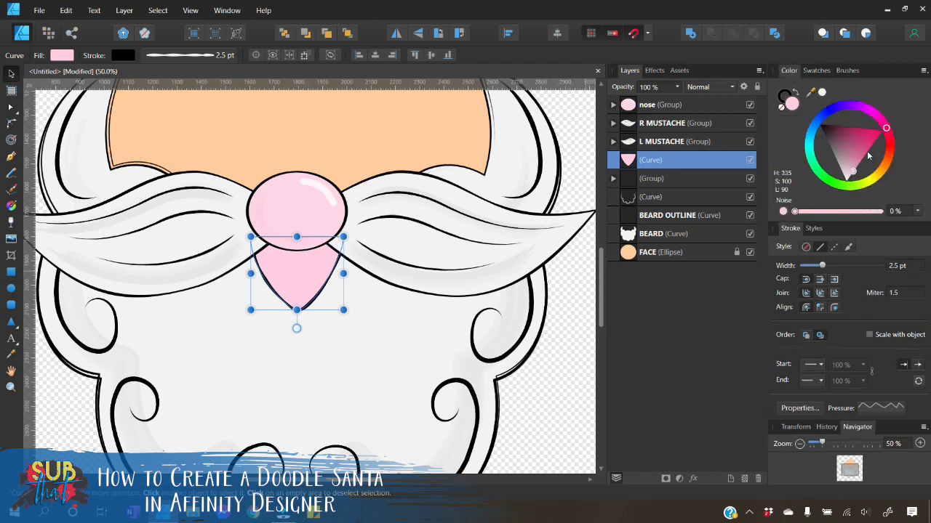
left_click_drag(858, 167, 860, 160)
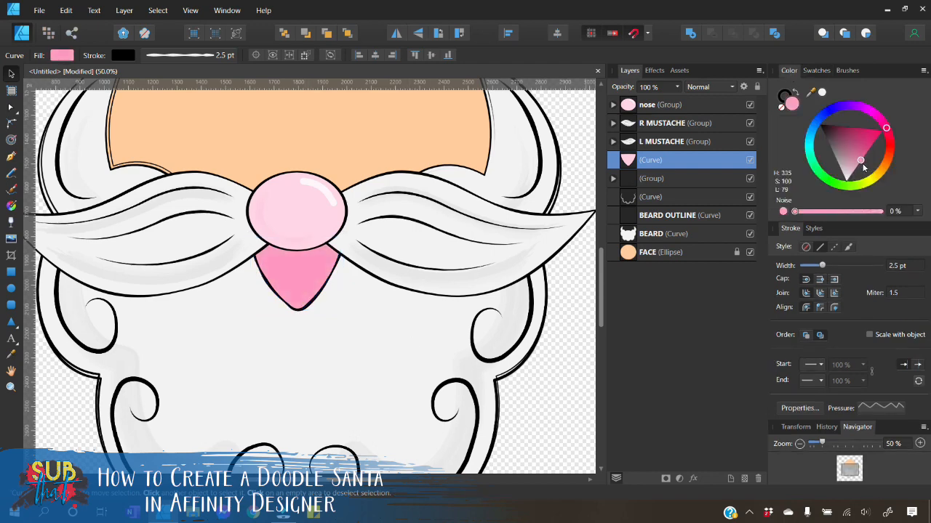
right_click(649, 163)
left_click(631, 268)
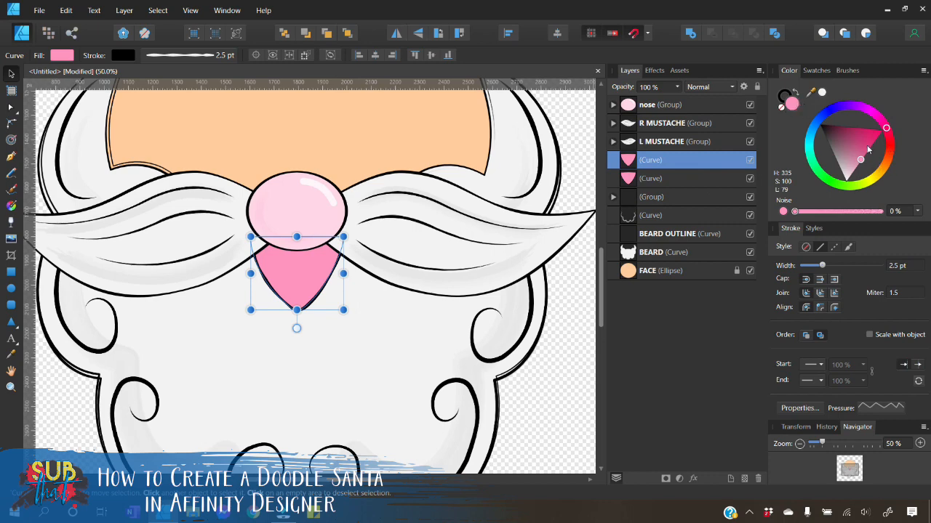
Fill the duplicate with dark magenta H 335, S 80, L 43 and scale it down to sit centered inside the original mouth
left_click_drag(866, 145, 866, 137)
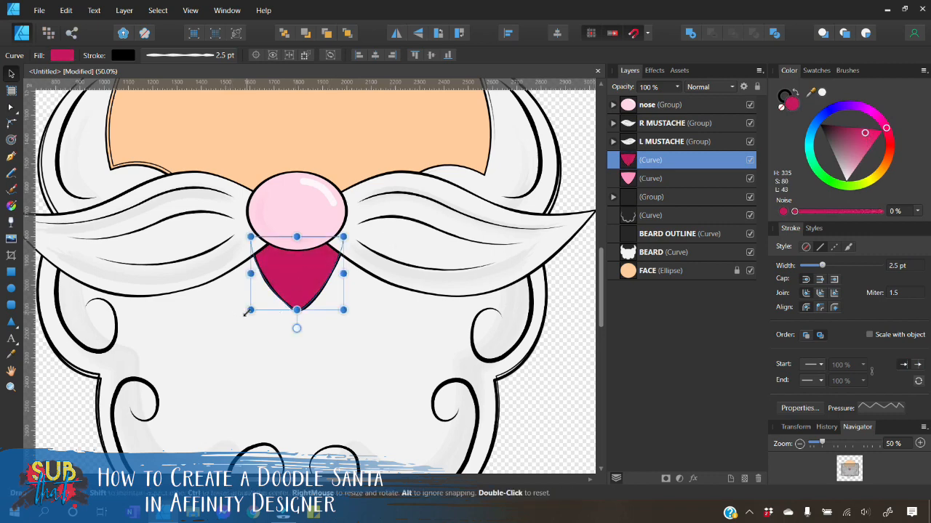
left_click_drag(249, 312, 262, 299)
left_click_drag(311, 277, 303, 269)
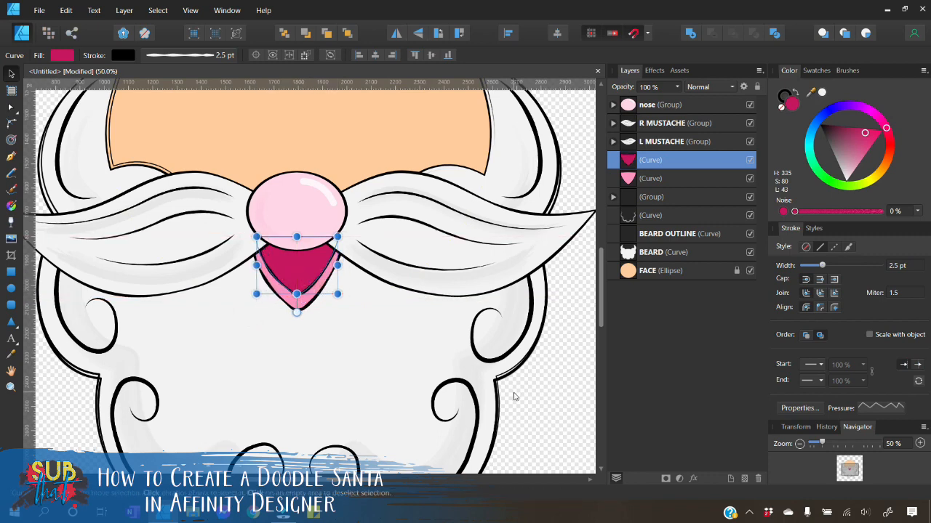
Set the inner mouth shape's stroke width to 4.1 pt and lighten its fill to H 335, S 62, L 59
left_click(532, 387)
left_click(298, 281)
left_click_drag(823, 268, 826, 268)
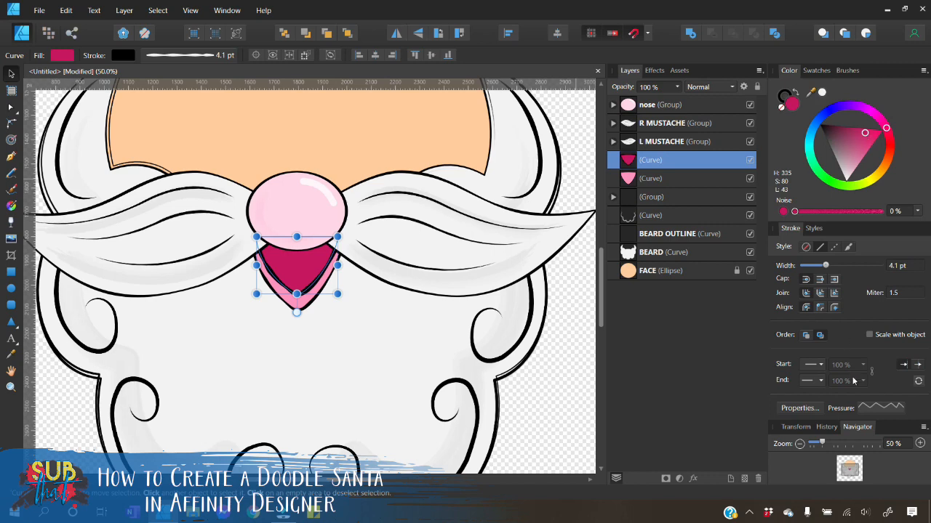
left_click_drag(864, 135, 859, 148)
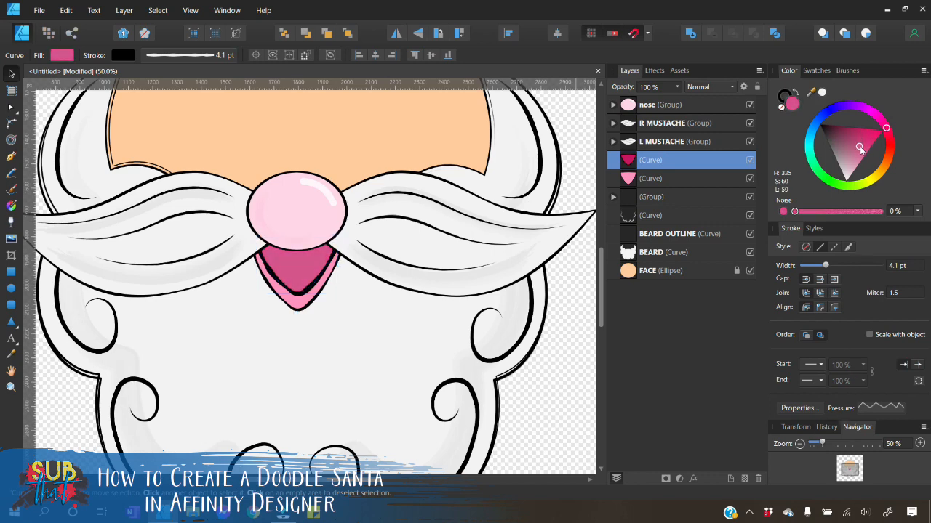
Lighten the outer mouth shape's fill to H 335, S 100, L 84 and deselect it
left_click(660, 180)
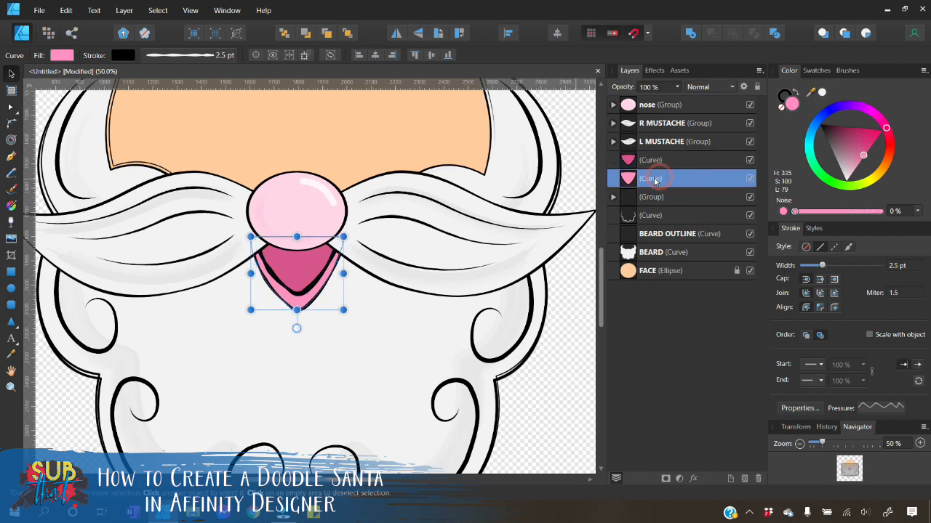
left_click_drag(865, 156, 859, 170)
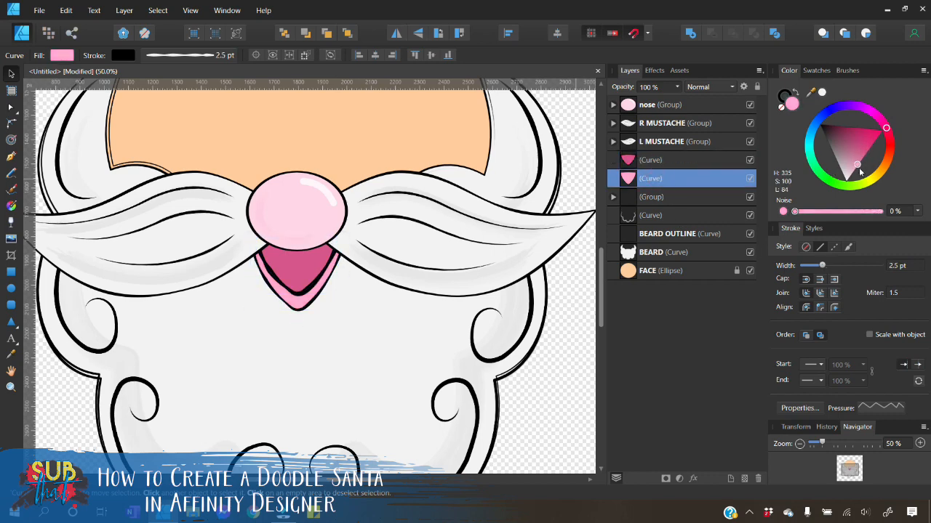
left_click(800, 443)
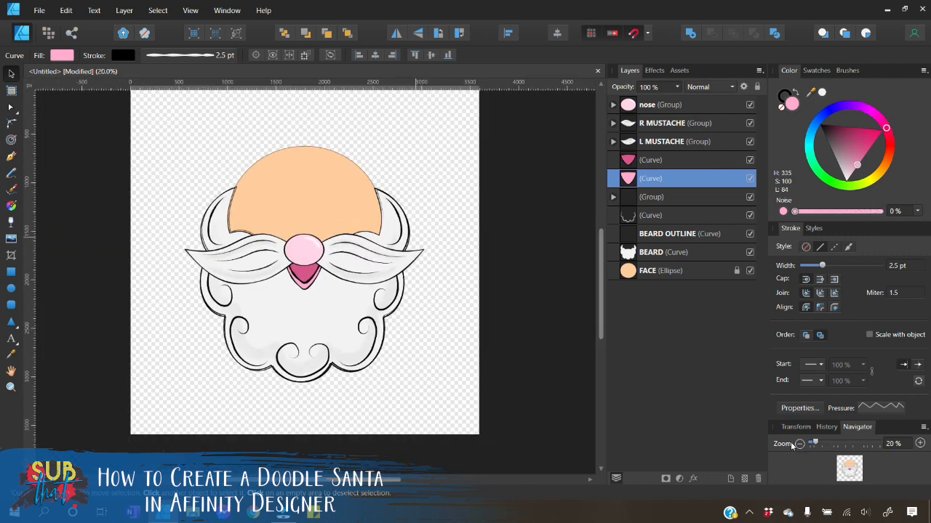
left_click(550, 250)
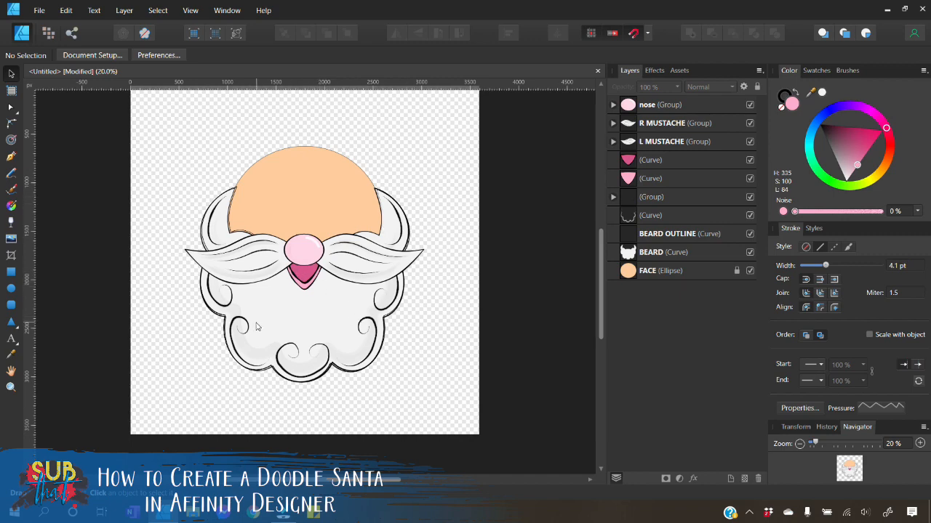
Group the inner and outer mouth curves and name the group "MOUTH"
left_click(666, 161)
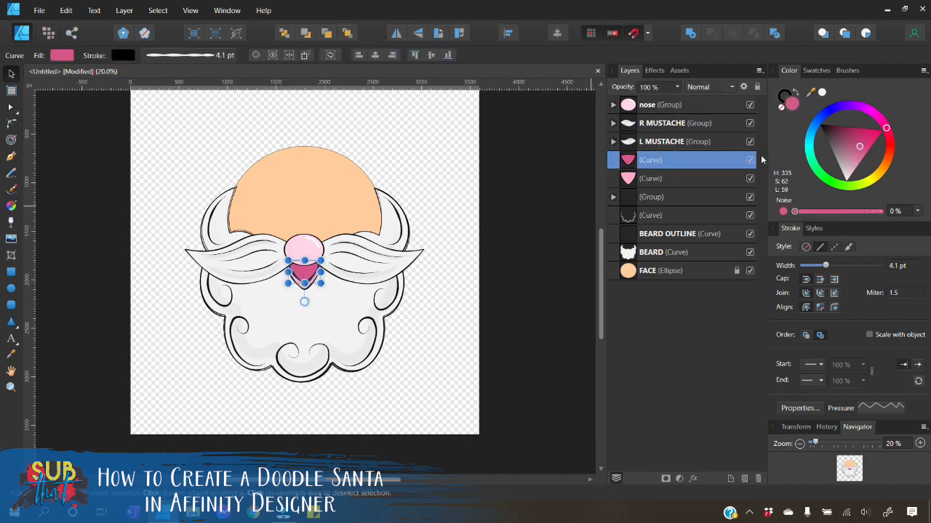
left_click(652, 197)
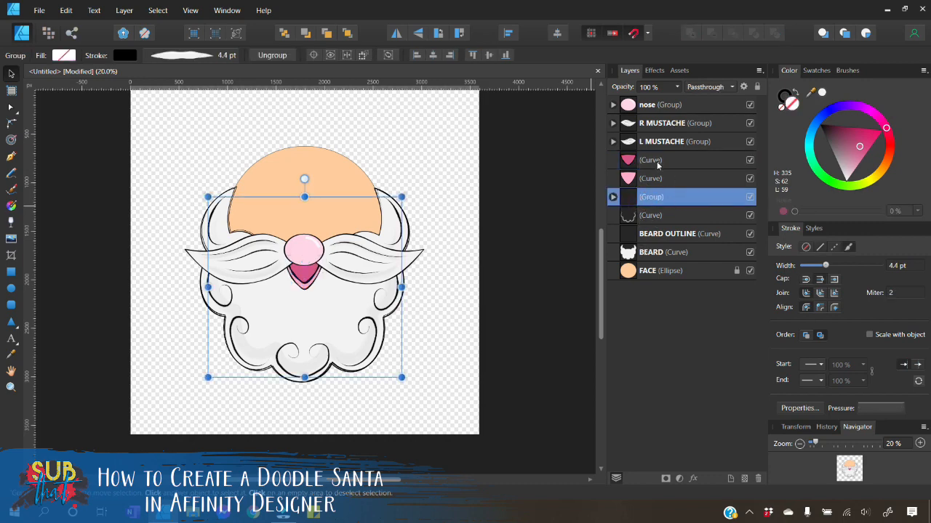
left_click(654, 160)
left_click(661, 184, "shift")
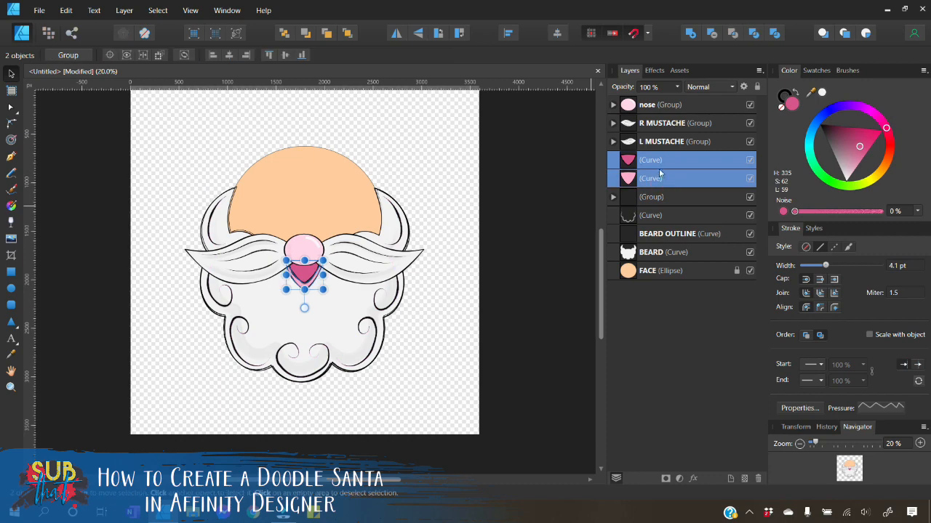
right_click(660, 166)
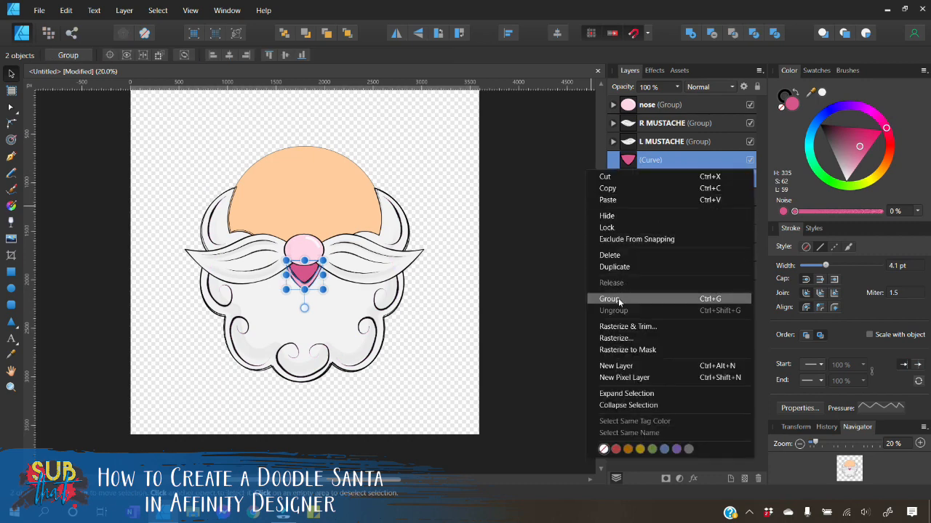
left_click(615, 299)
double_click(658, 161)
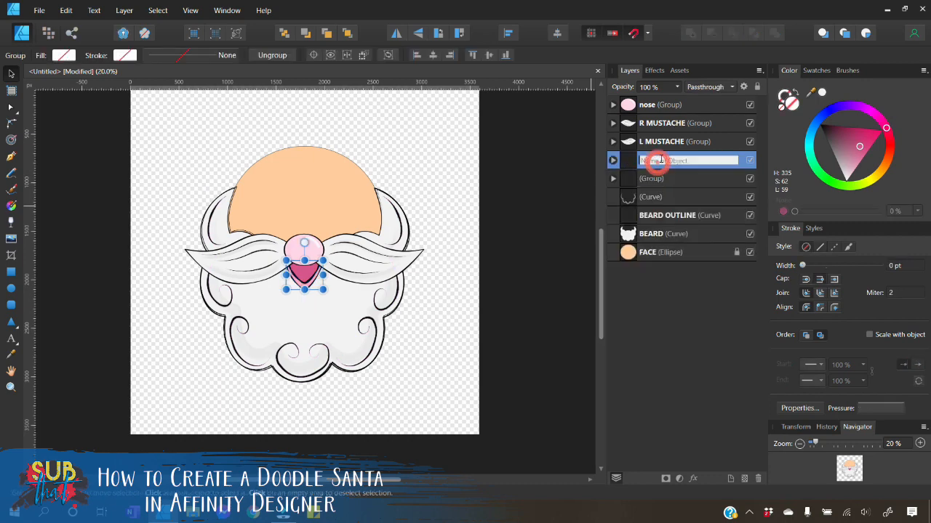
type("MOUT")
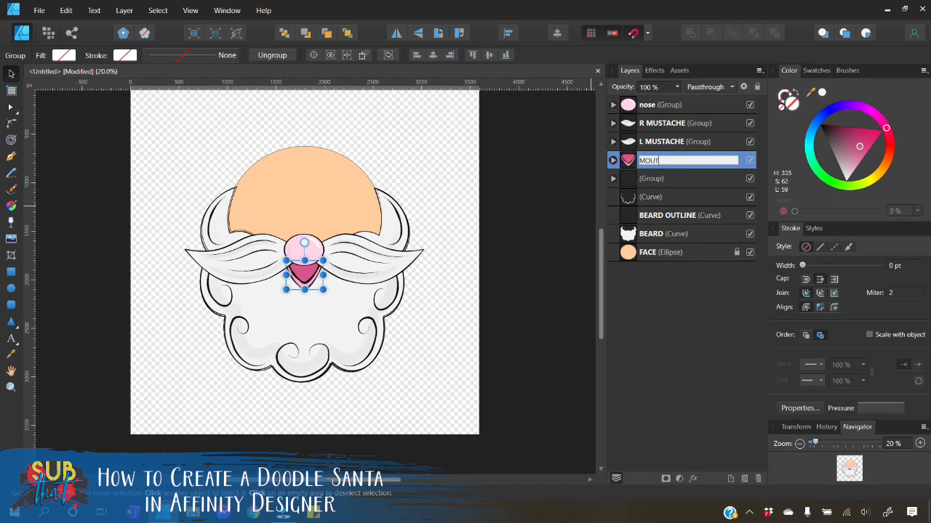
type("H")
key("Return")
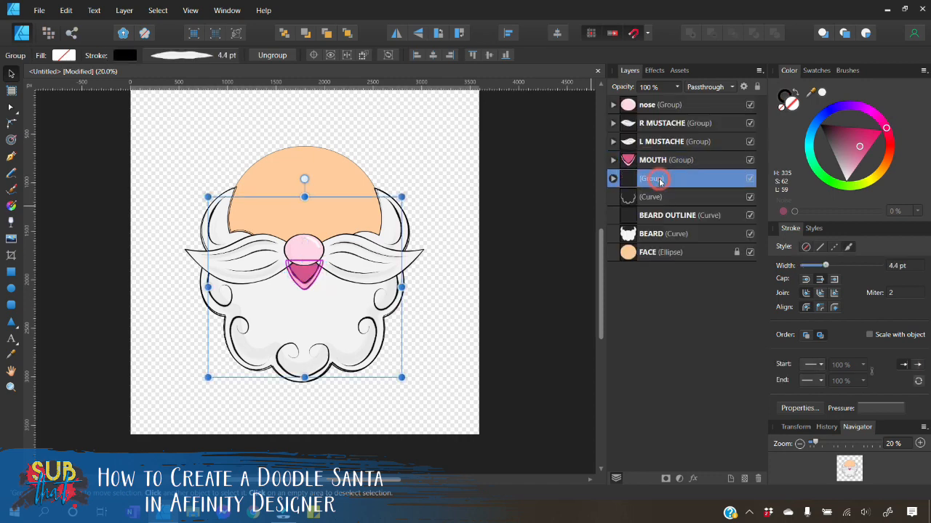
Group the beard's detail-line group, the unnamed curve, BEARD OUTLINE and BEARD together
left_click(654, 178)
left_click(653, 236, "shift")
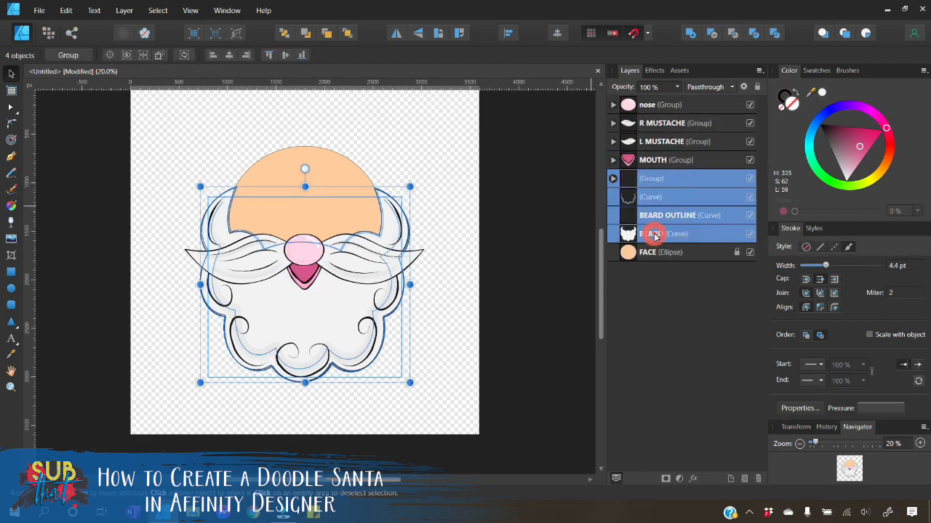
right_click(653, 185)
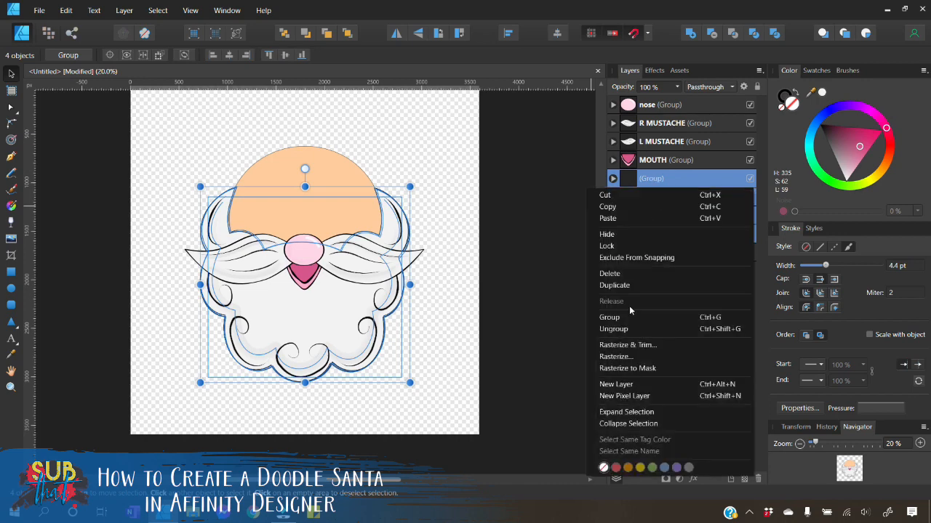
left_click(626, 315)
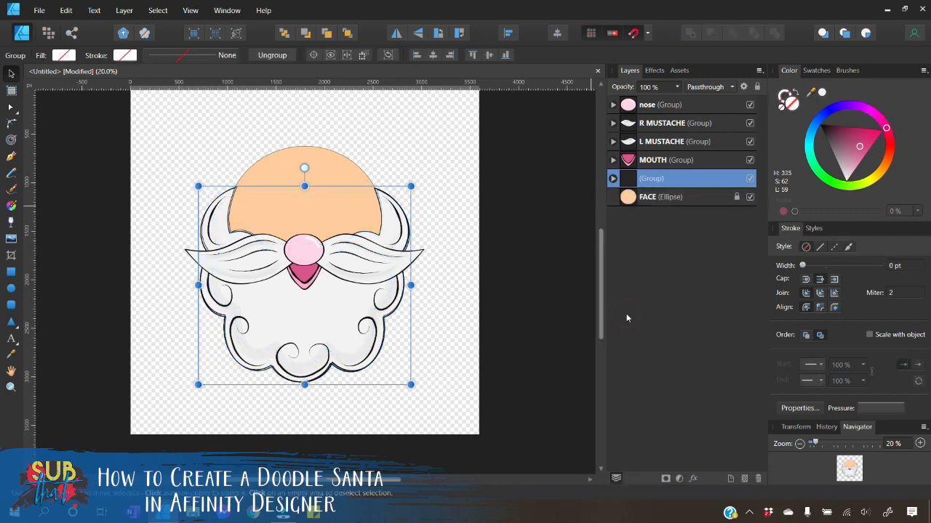
Name the newly created beard group "BEARD"
double_click(653, 178)
type("BEARD")
key("Return")
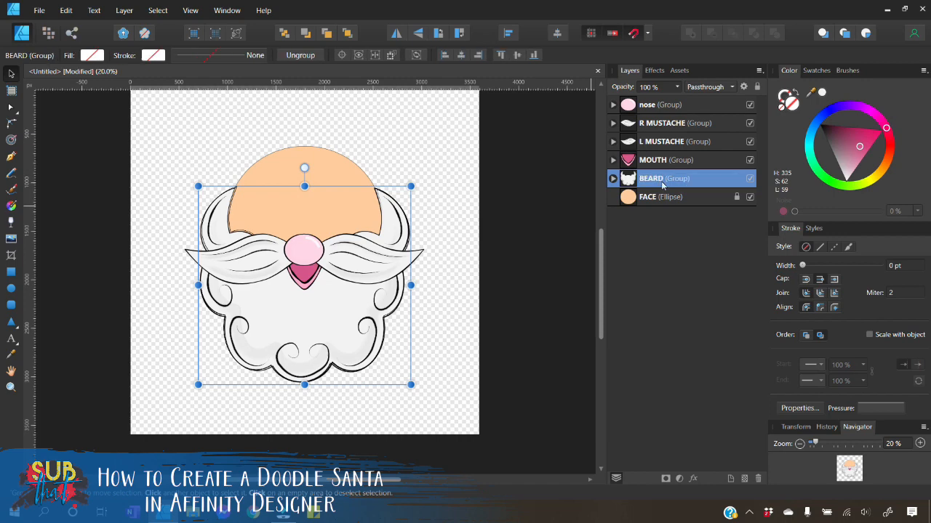
Group the nose, both mustache halves, MOUTH and BEARD together, name the group "LOWER FACE", and deselect it
left_click(656, 108)
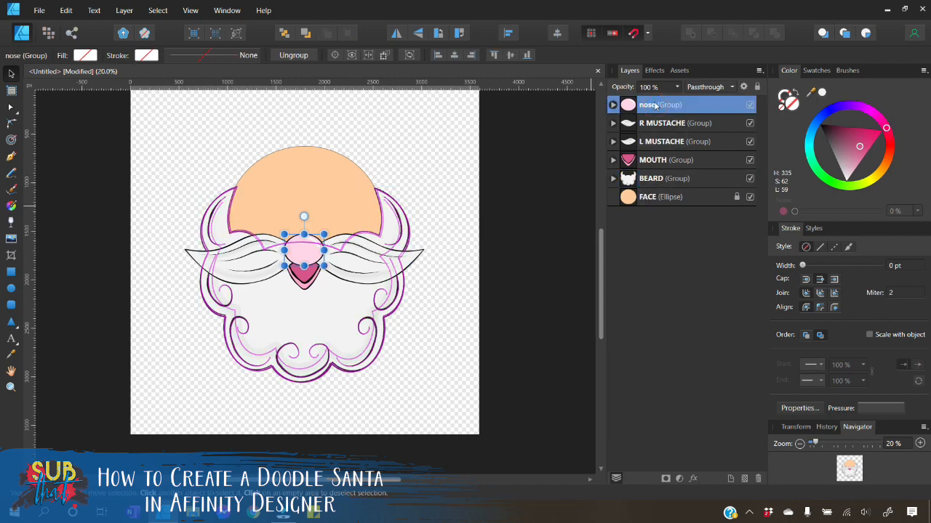
left_click(650, 180, "shift")
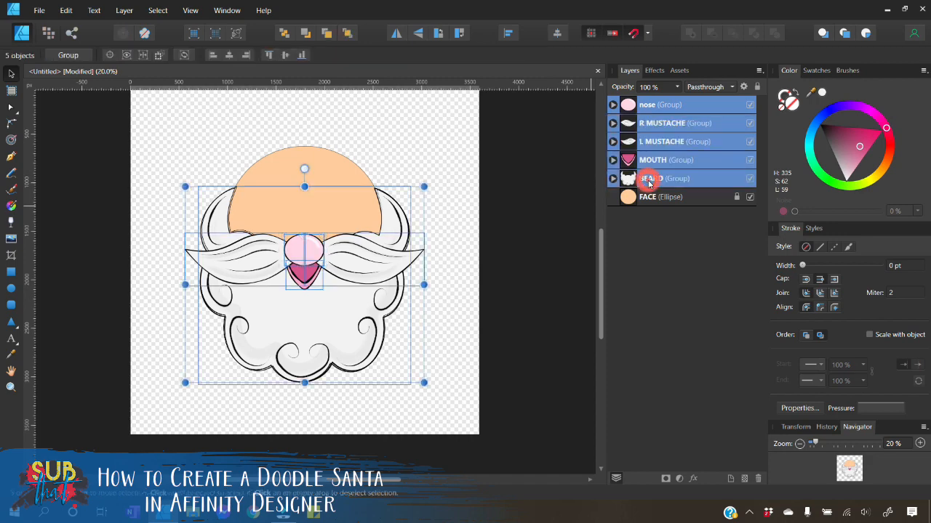
right_click(649, 181)
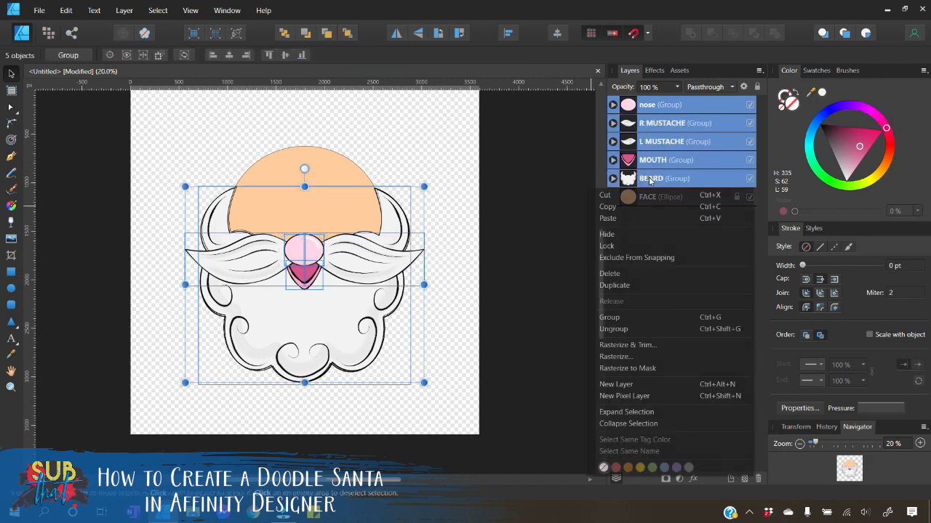
left_click(627, 317)
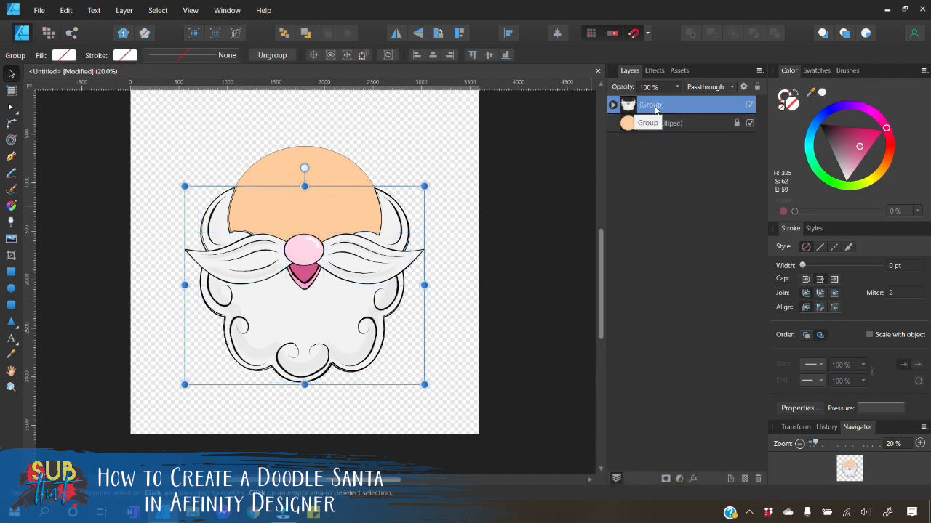
double_click(654, 106)
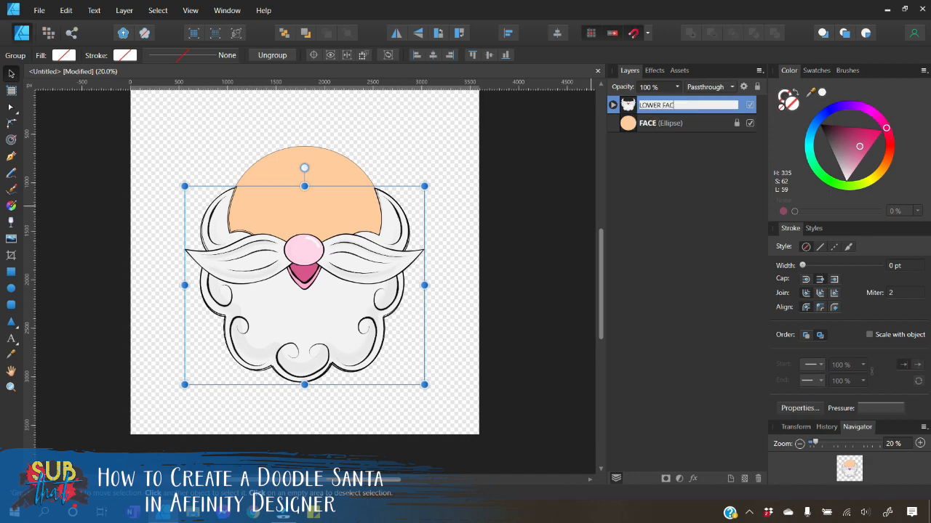
key("Return")
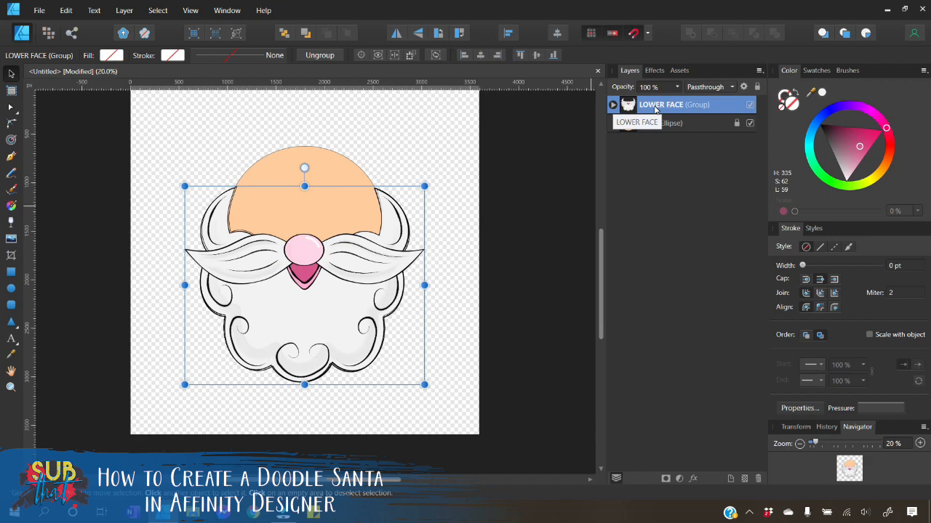
left_click(457, 212)
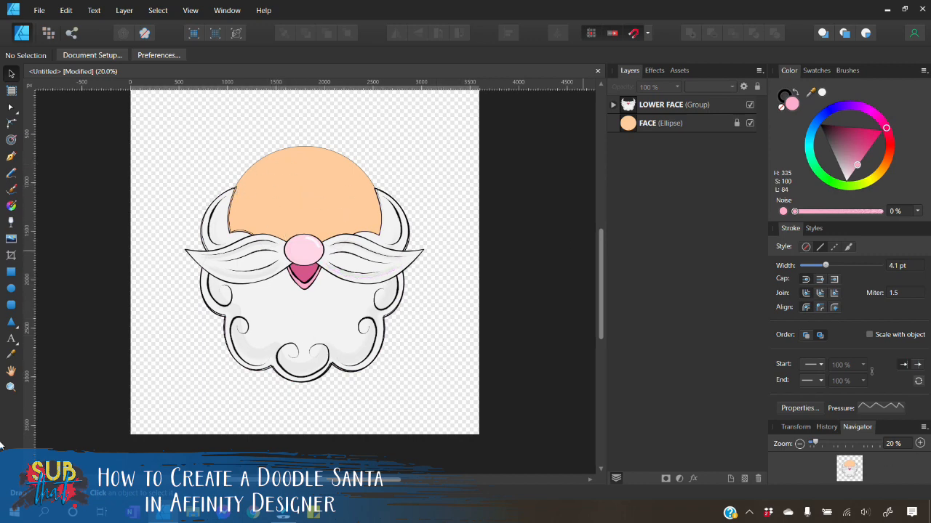
Draw a cheek ellipse about 300 px wide above the left mustache half and place it beneath the LOWER FACE group
left_click(921, 444)
left_click(921, 444)
scroll(481, 408, "up", 2)
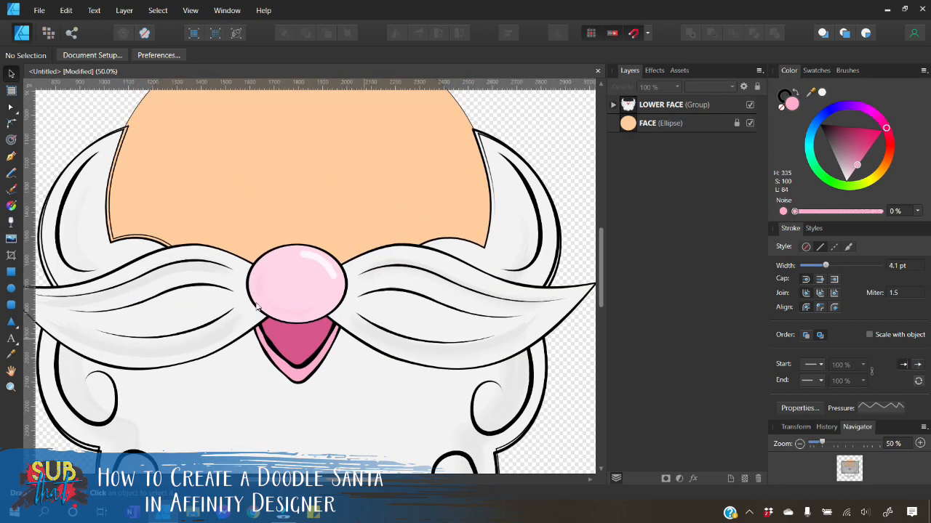
left_click(11, 288)
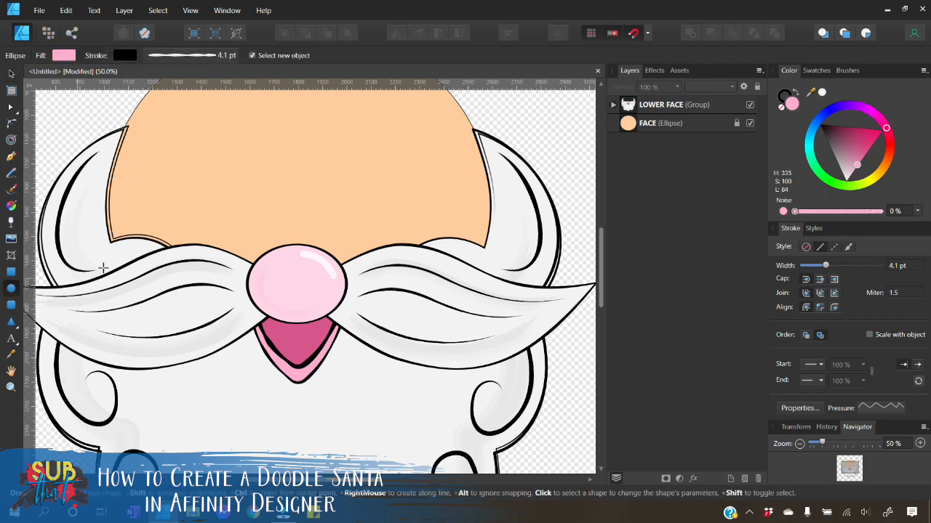
left_click_drag(153, 202, 227, 252)
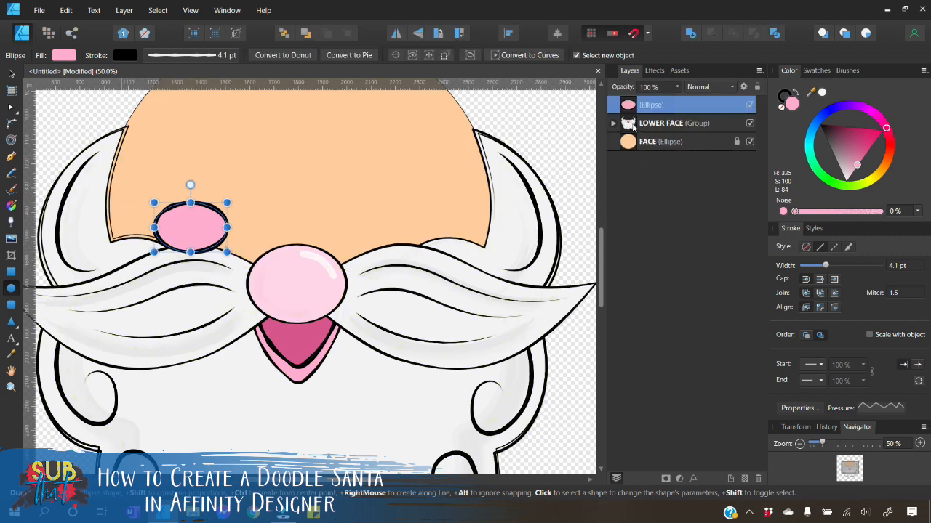
left_click_drag(633, 106, 680, 134)
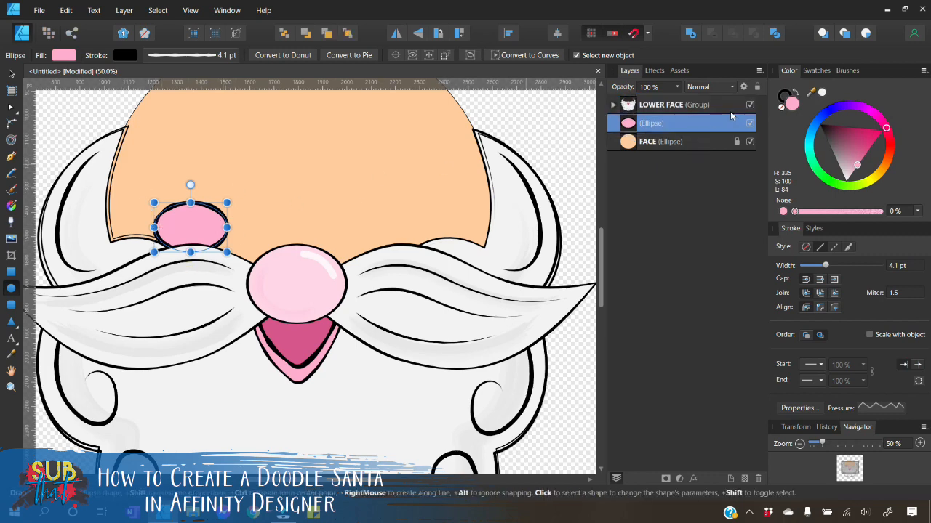
Remove the cheek ellipse's outline and deepen its pink fill to H 335, S 91, L 74
left_click(783, 100)
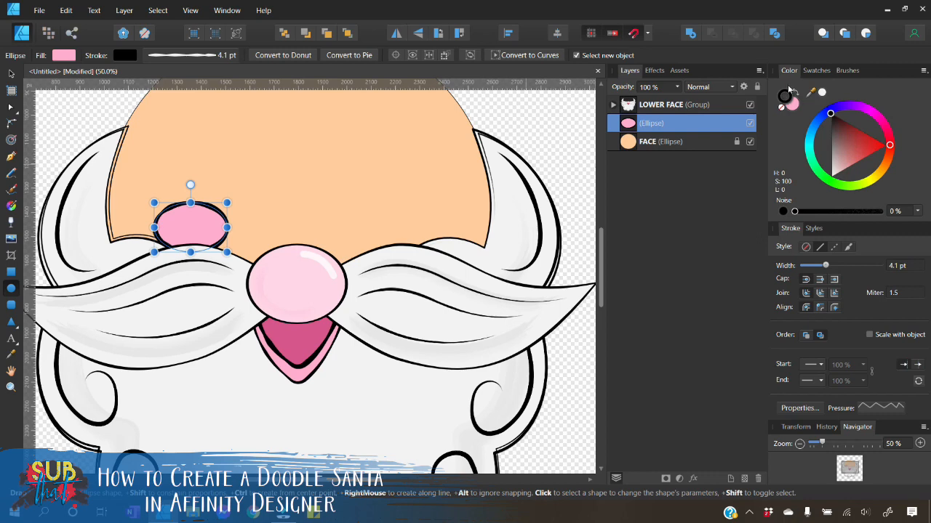
left_click(782, 108)
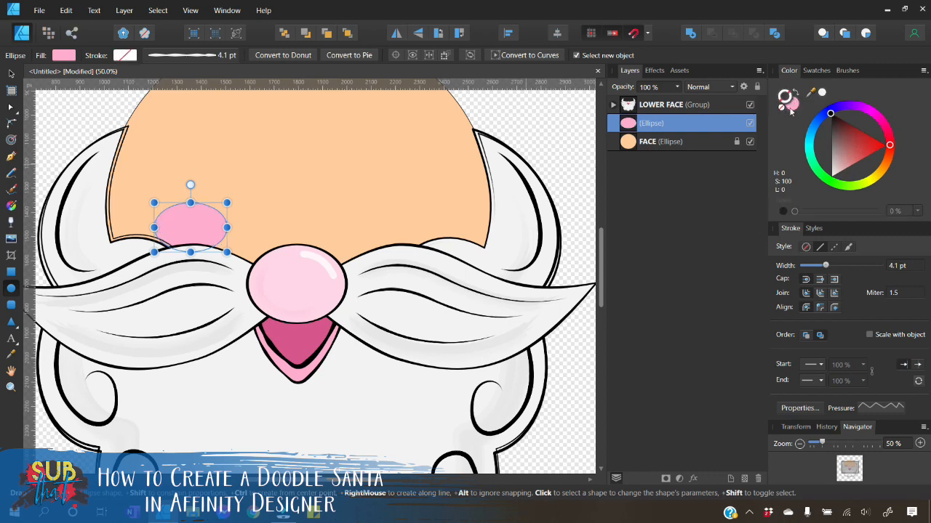
left_click(791, 105)
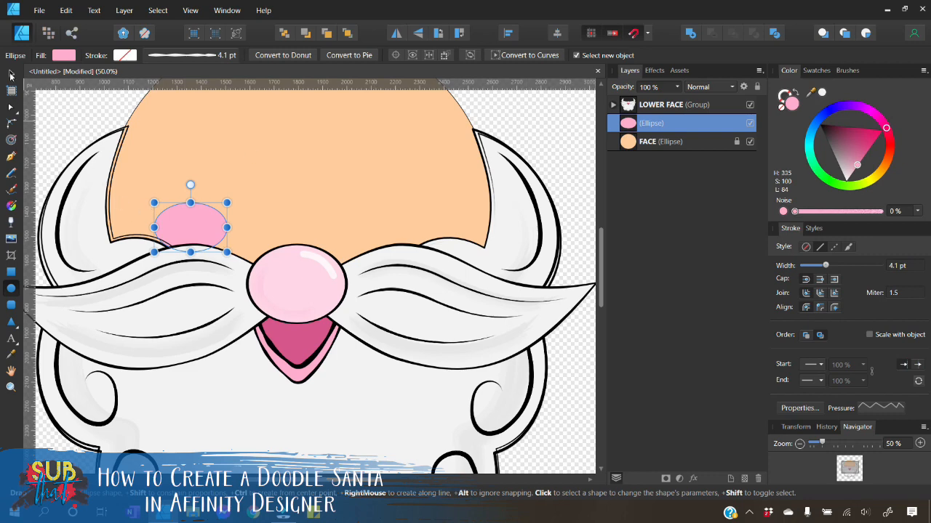
left_click(10, 75)
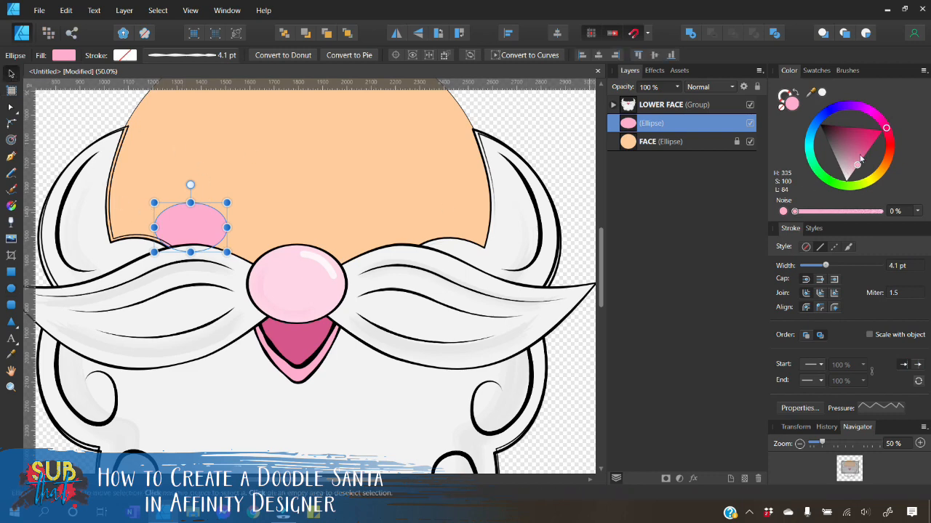
left_click_drag(860, 158, 860, 156)
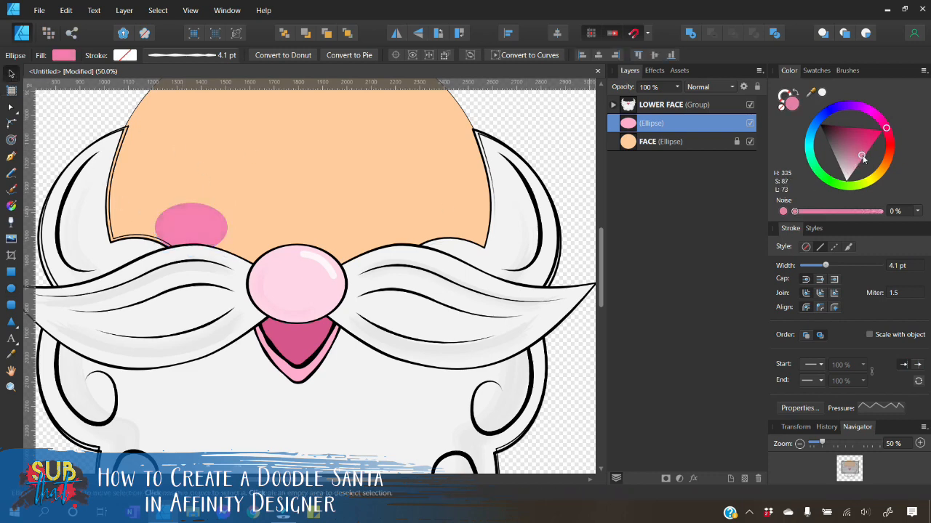
Tuck the cheek ellipse's lower half behind the left mustache, beside the nose, and enlarge it slightly
left_click_drag(202, 230, 215, 248)
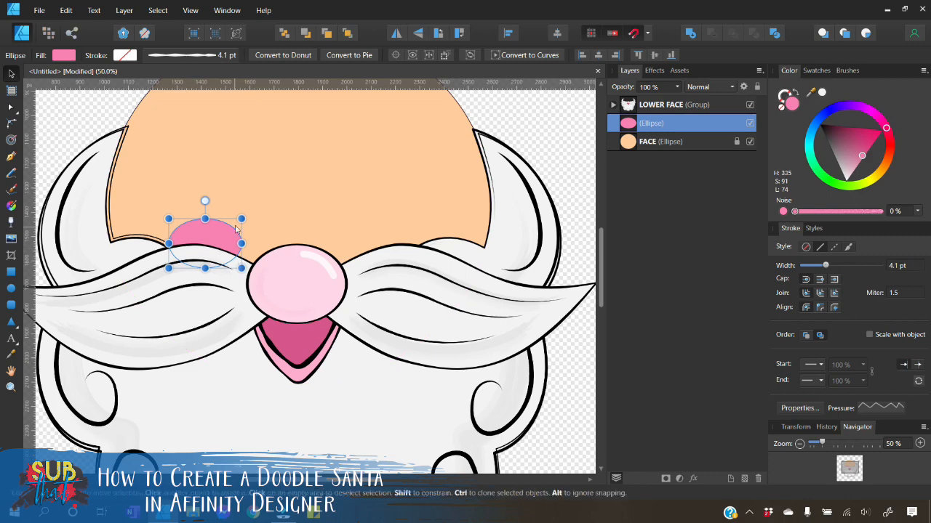
left_click_drag(242, 217, 226, 236)
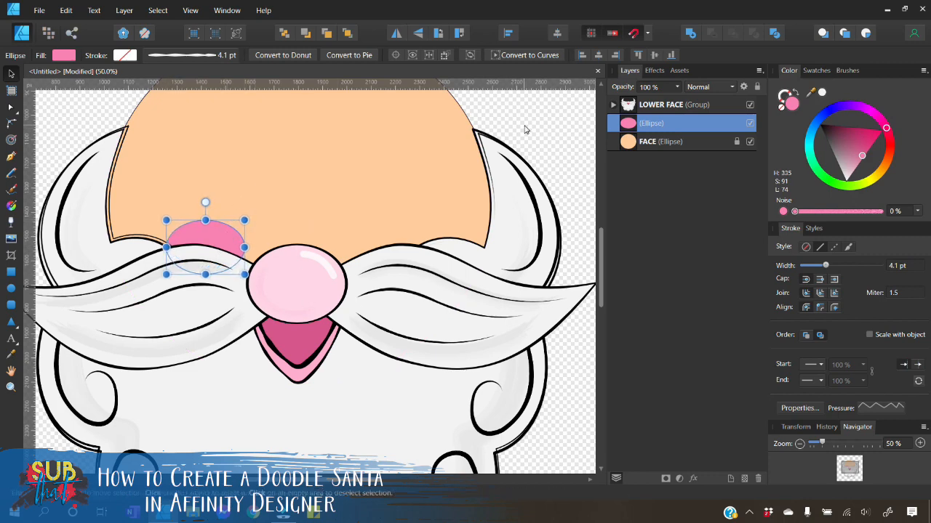
left_click(525, 129)
Set the cheek ellipse's opacity to 50% and deselect it
left_click(223, 240)
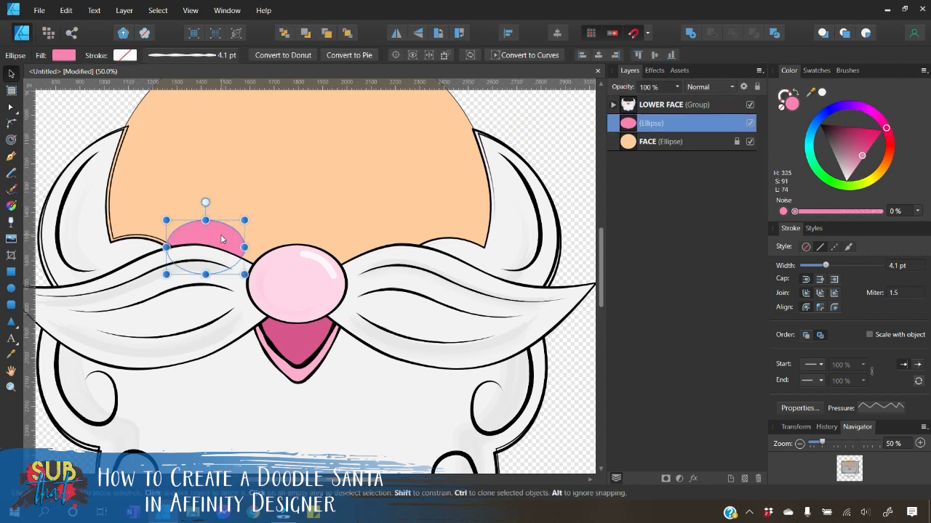
left_click(649, 88)
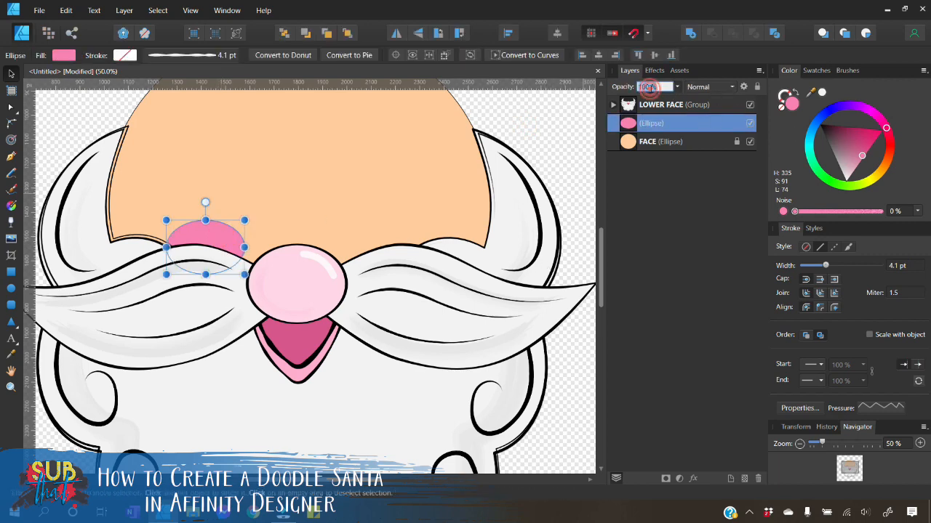
type("50")
key("Return")
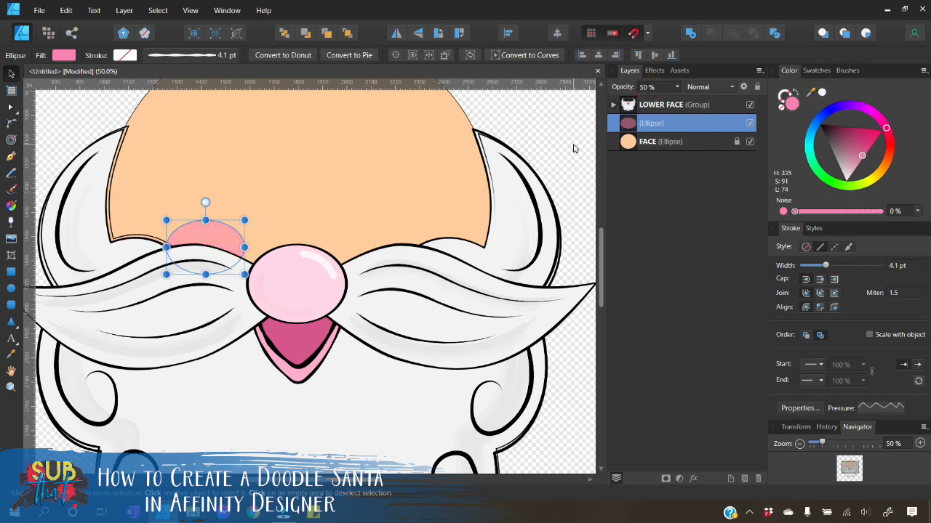
left_click(572, 143)
Apply a Gaussian Blur with a 1 px radius to the cheek ellipse
left_click(224, 251)
left_click(655, 71)
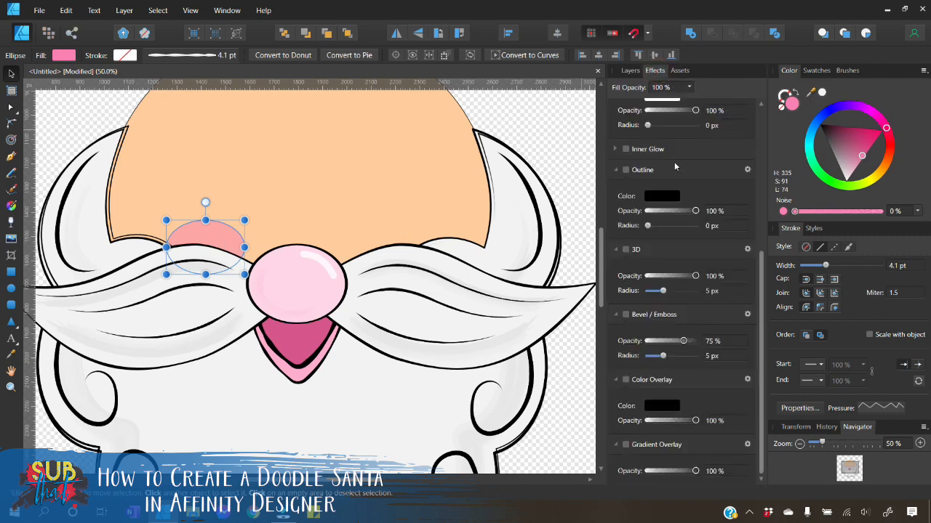
scroll(674, 165, "up", 5)
left_click(625, 109)
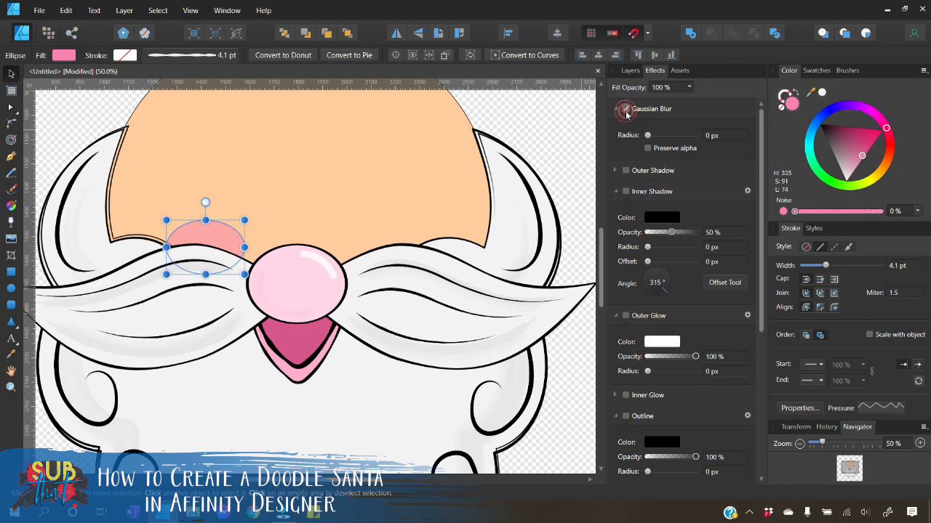
left_click_drag(648, 136, 659, 147)
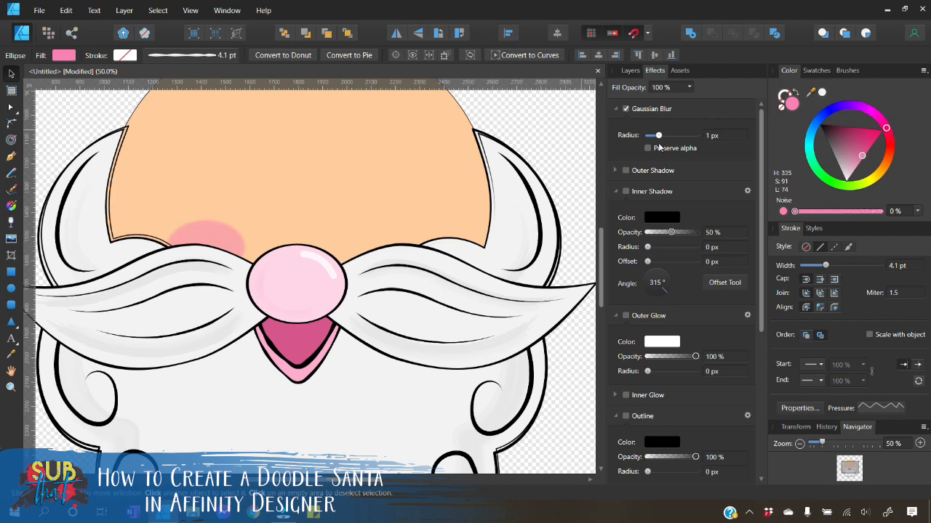
left_click_drag(658, 147, 659, 147)
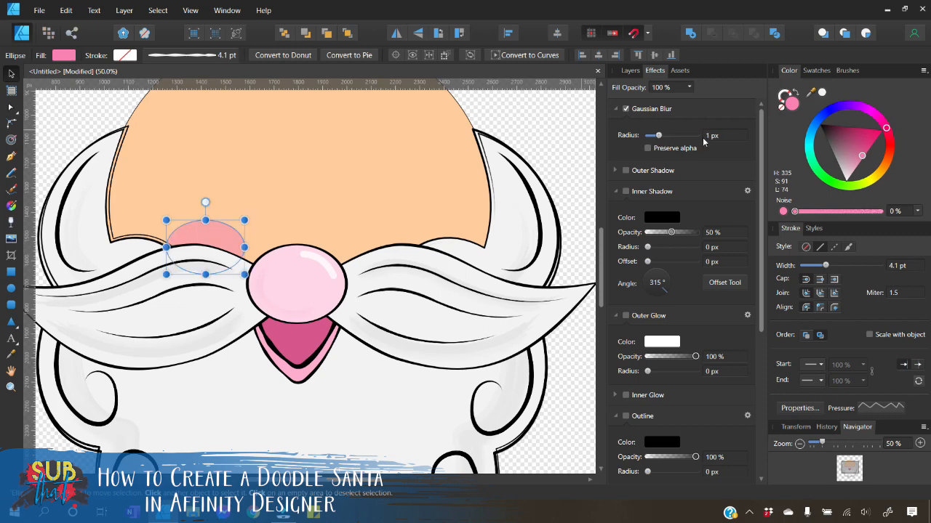
left_click(552, 157)
Duplicate the blurred cheek ellipse and move the copy straight across to the other side of the nose
left_click(229, 237)
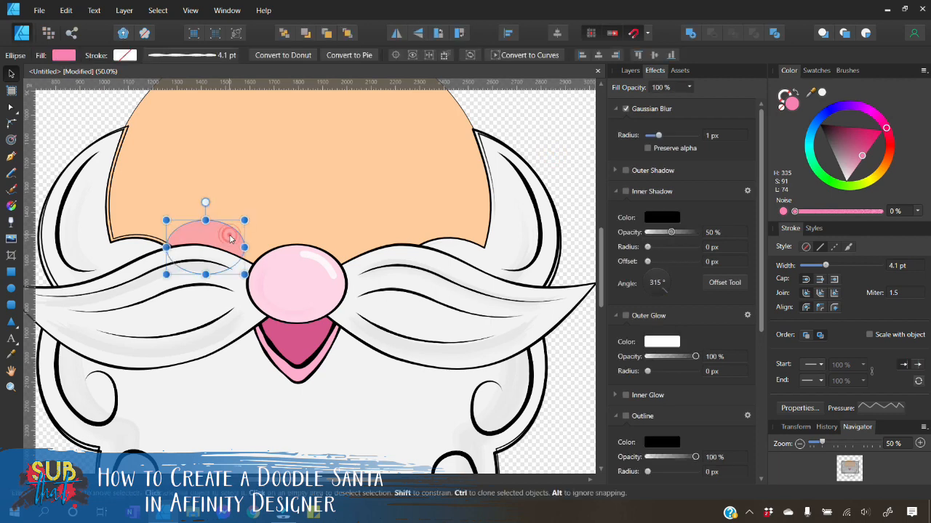
left_click(629, 71)
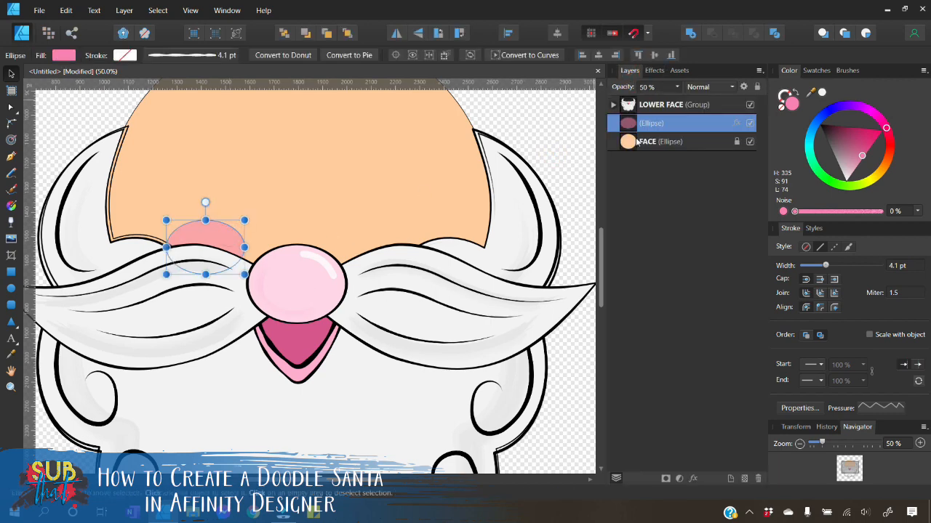
right_click(663, 130)
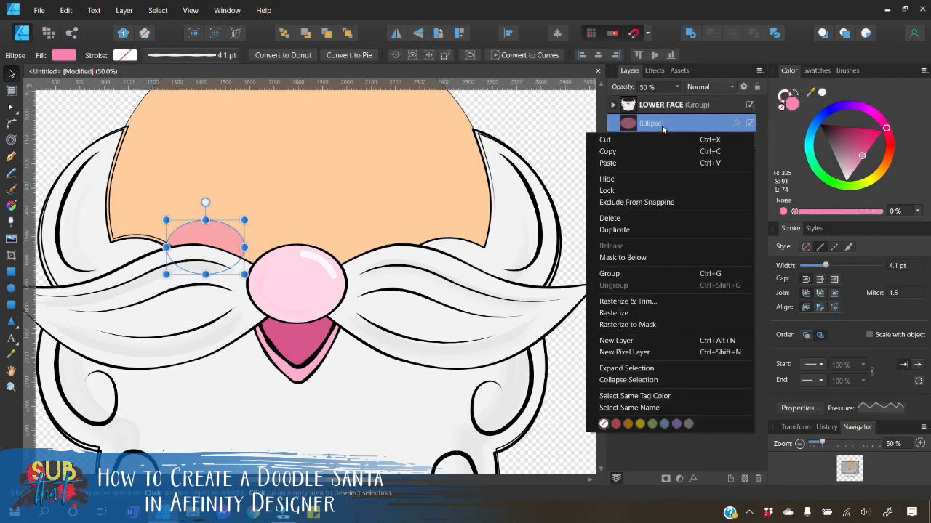
left_click(630, 230)
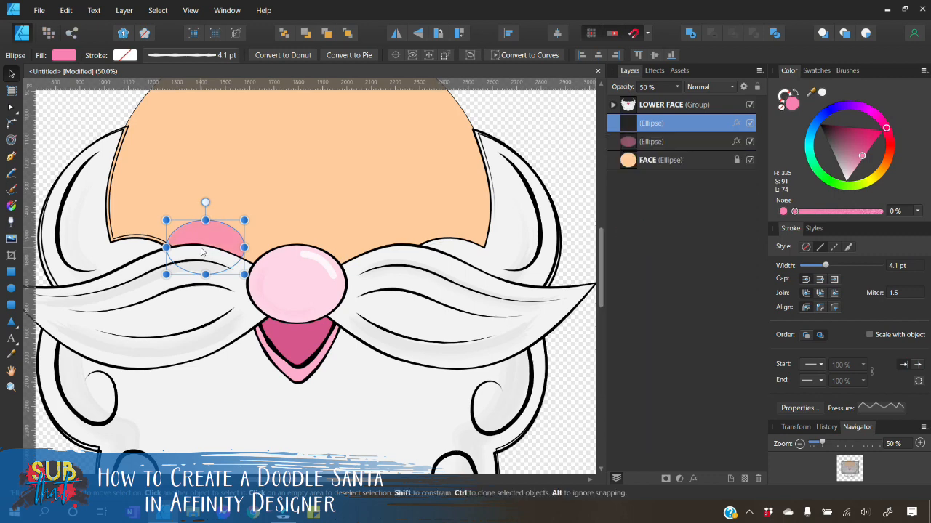
left_click_drag(199, 249, 378, 253)
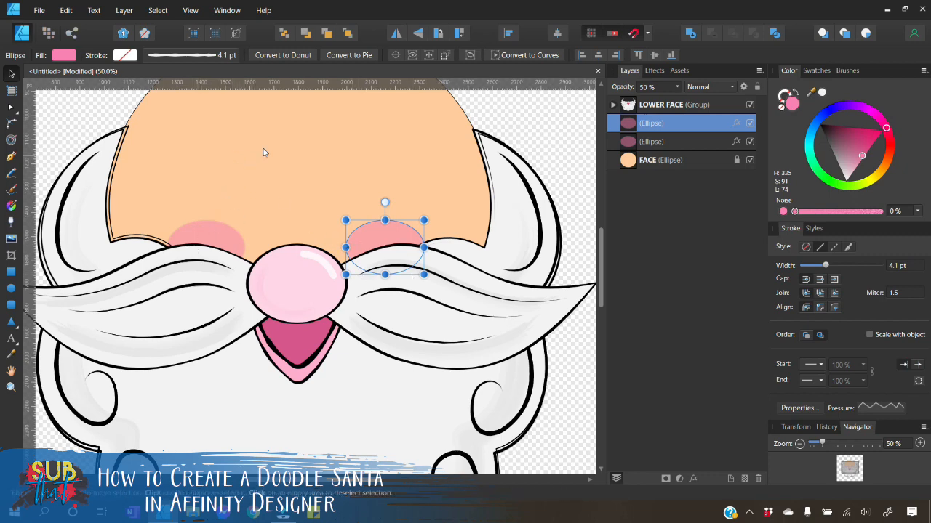
left_click(534, 131)
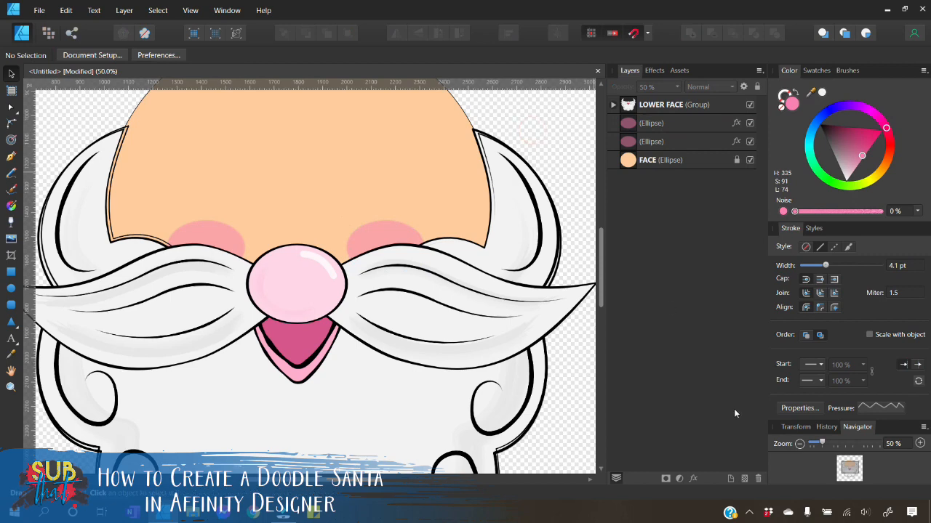
left_click(799, 444)
left_click(799, 444)
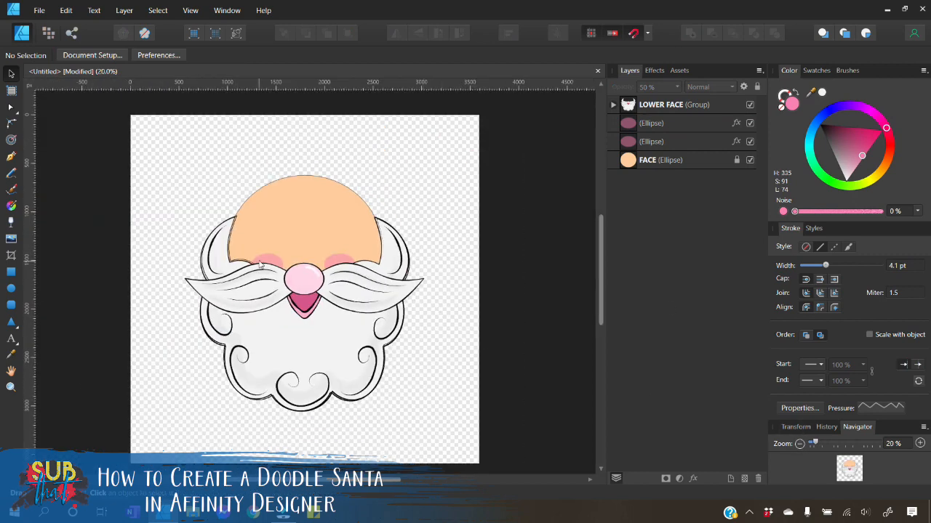
Draw a tall, narrow ellipse above the left cheek, beside the nose, as an eye and fill it with black
left_click(922, 444)
left_click(922, 443)
scroll(317, 310, "up", 3)
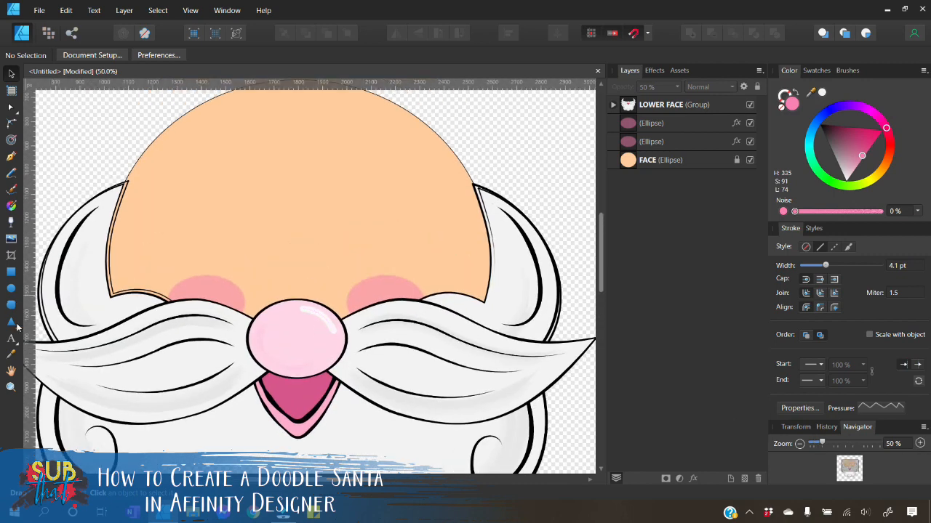
left_click(11, 289)
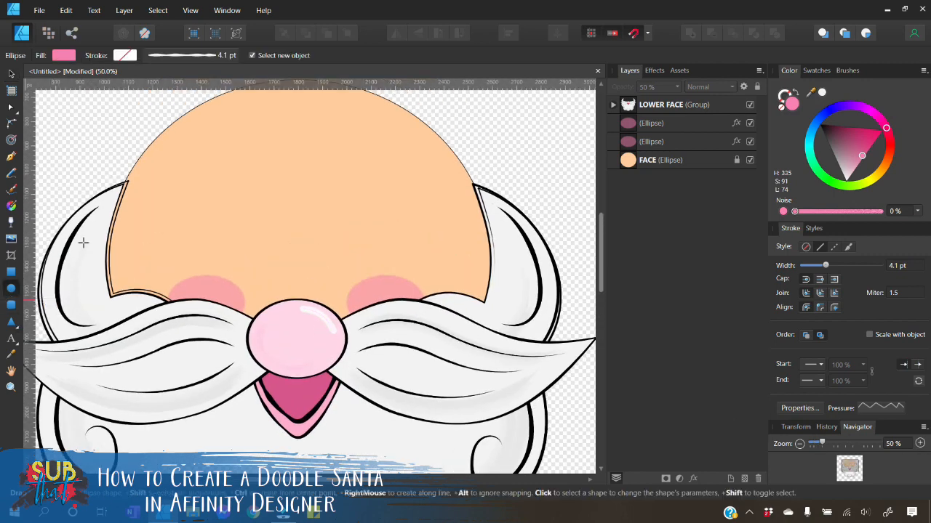
left_click_drag(234, 194, 286, 282)
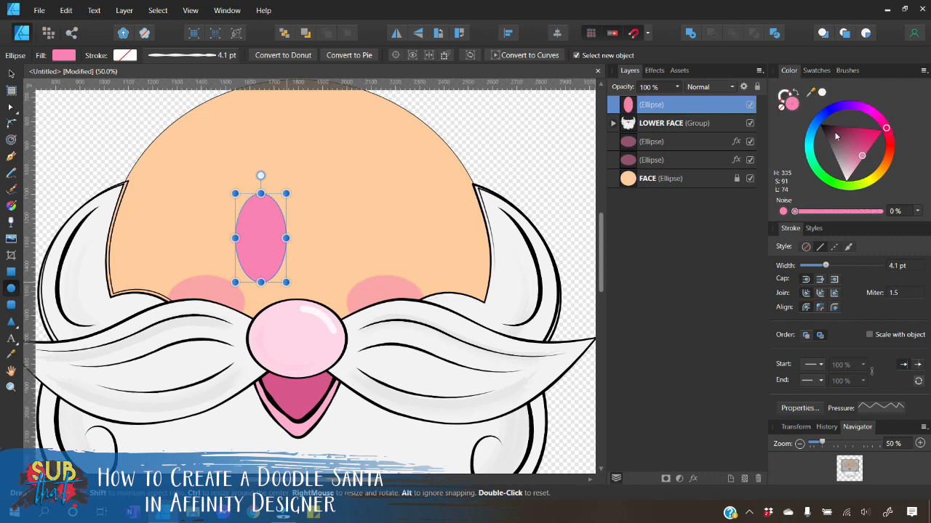
left_click_drag(836, 136, 808, 122)
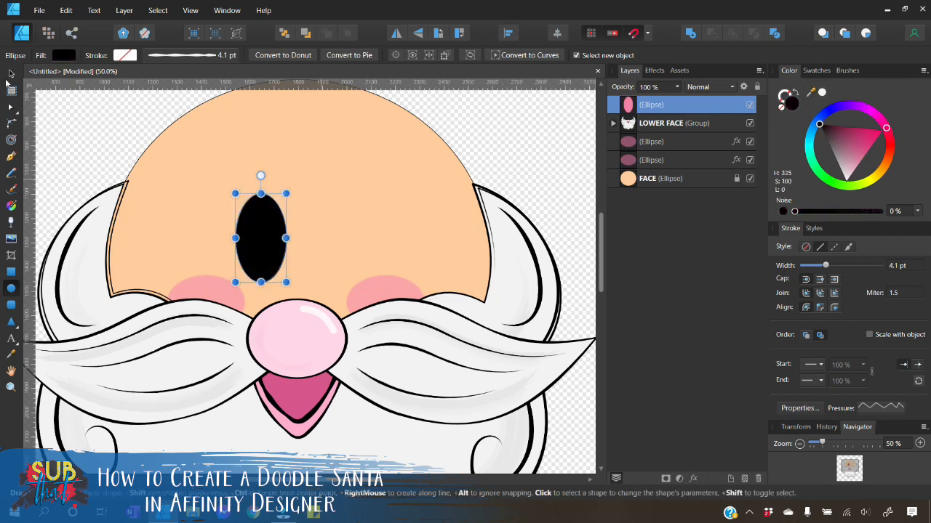
Tilt the black eye ellipse slightly counter-clockwise, shift it a little further left above the cheek, and deselect it
key("v")
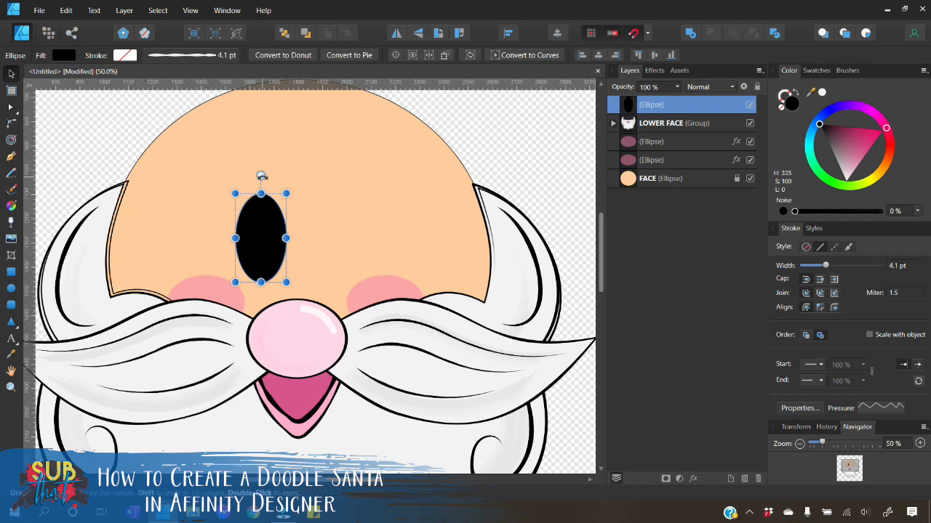
left_click_drag(260, 176, 254, 176)
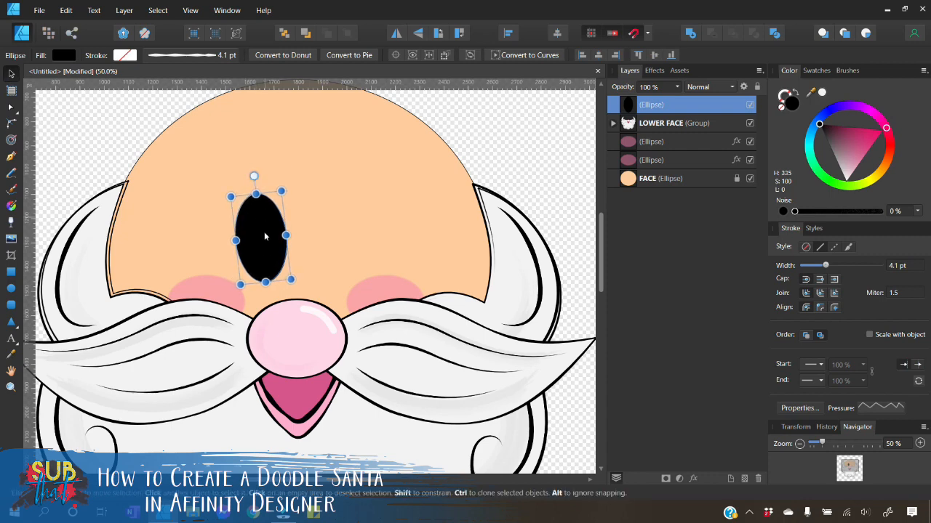
left_click_drag(264, 252, 259, 256)
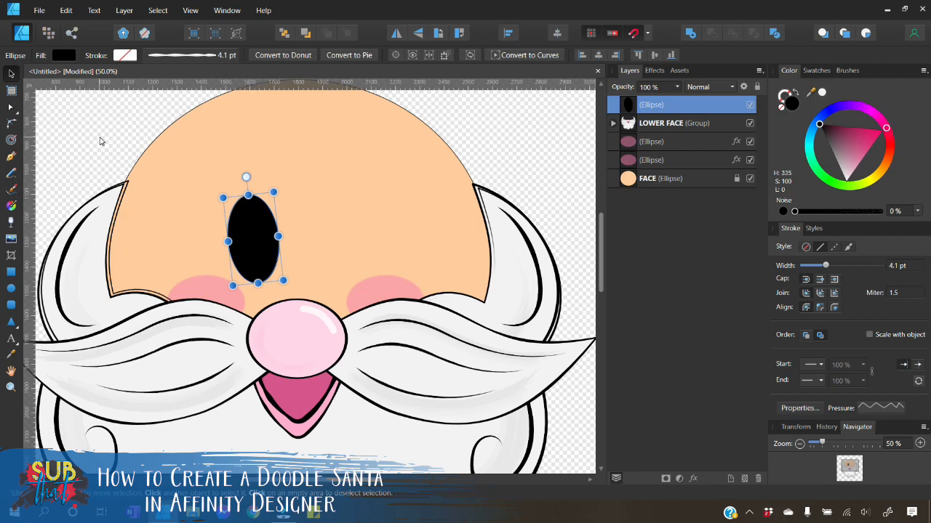
left_click(96, 138)
left_click(257, 255)
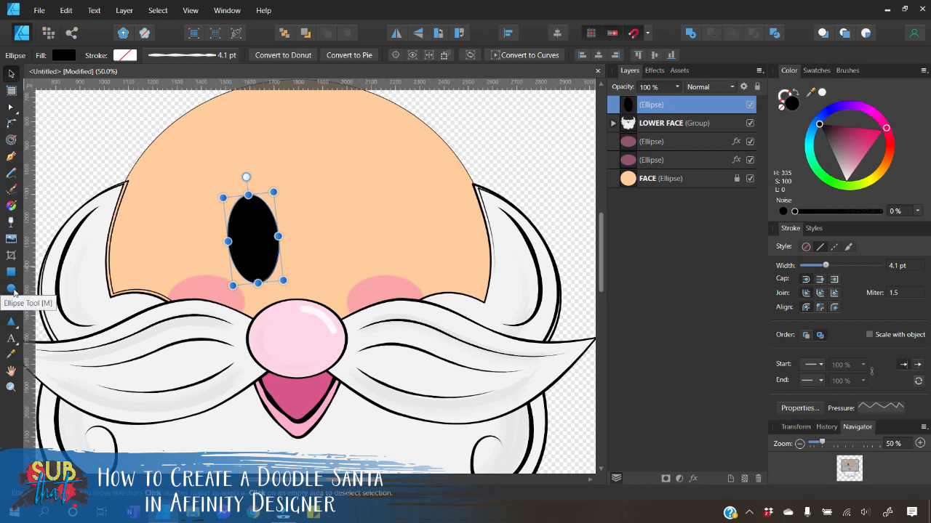
left_click(11, 289)
key("v")
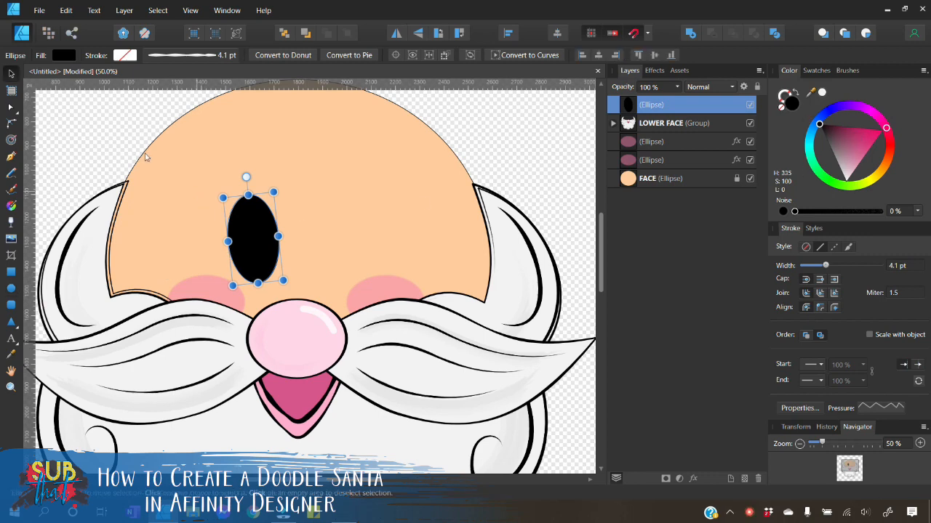
left_click(119, 136)
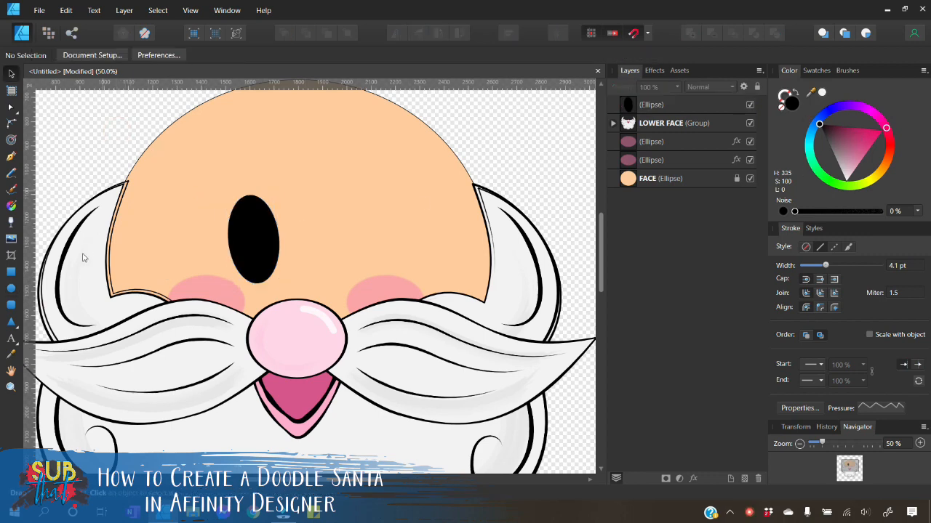
Draw a small near-white ellipse inside the lower half of the black eye and tilt it slightly as a highlight
left_click(13, 289)
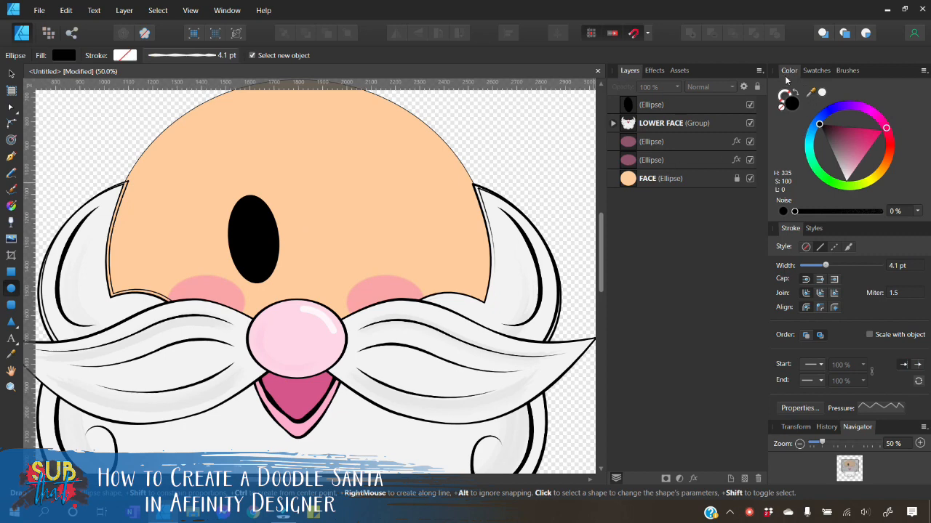
left_click(823, 94)
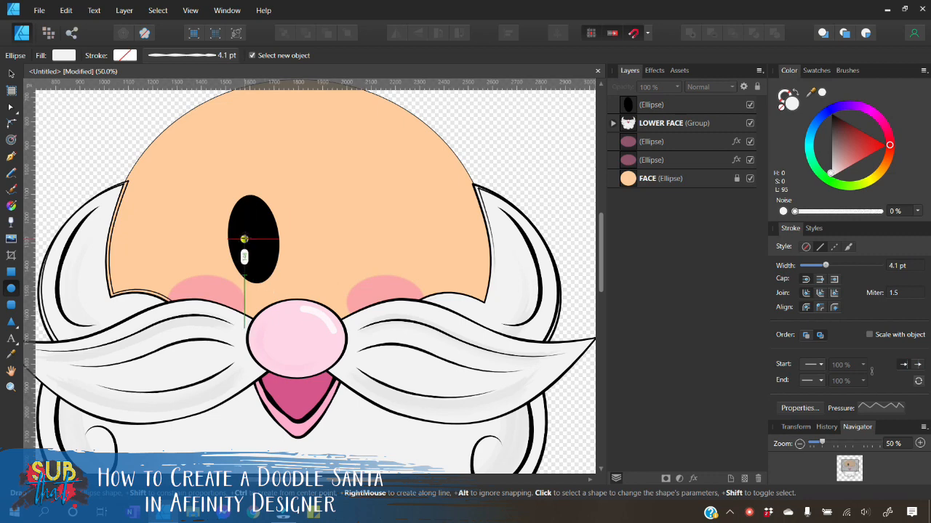
left_click_drag(244, 240, 263, 267)
left_click_drag(253, 222, 246, 219)
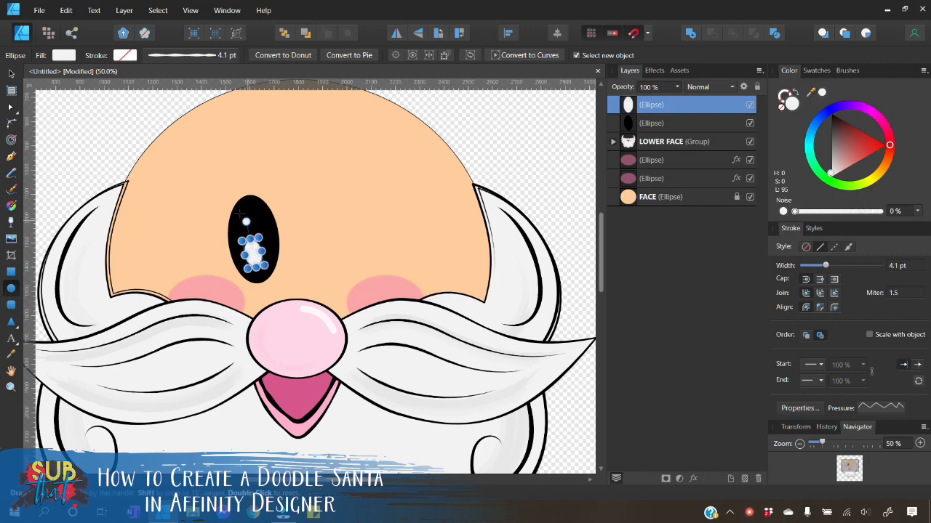
Enlarge the white eye highlight slightly, tilt it to follow the eye, and place it at the eye's lower edge
left_click(11, 74)
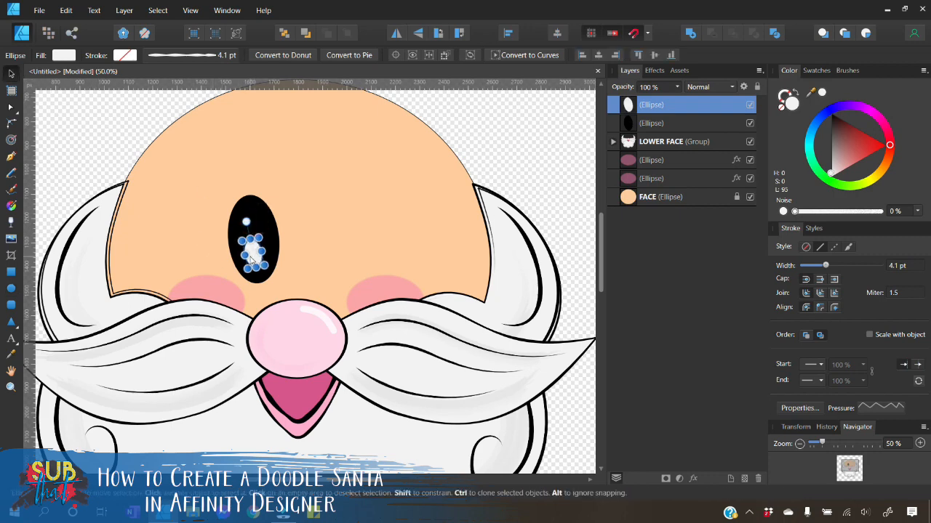
mouse_move(245, 254)
left_mouse_down()
mouse_move(238, 239)
mouse_move(257, 252)
left_mouse_up()
left_click_drag(255, 213, 266, 213)
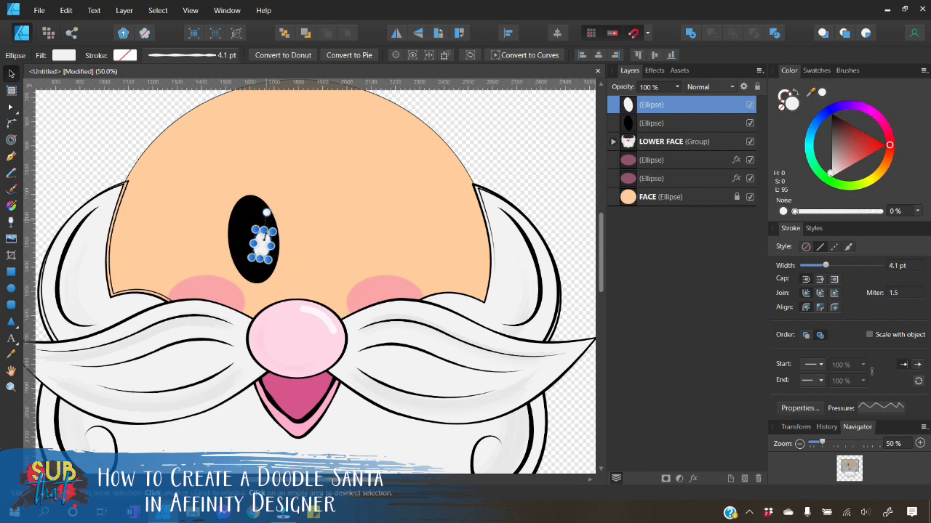
mouse_move(261, 245)
left_mouse_down()
mouse_move(262, 261)
mouse_move(257, 228)
left_mouse_up()
left_click_drag(259, 267, 252, 232)
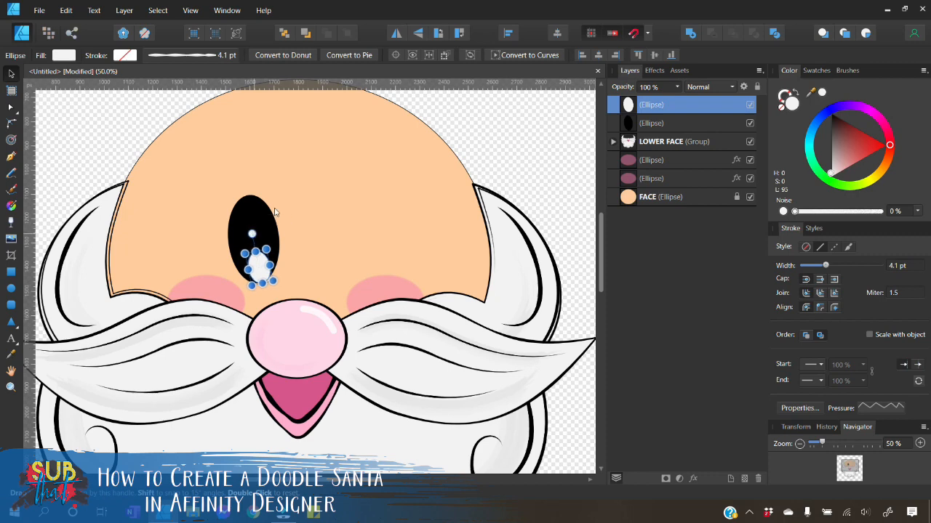
left_click(114, 128)
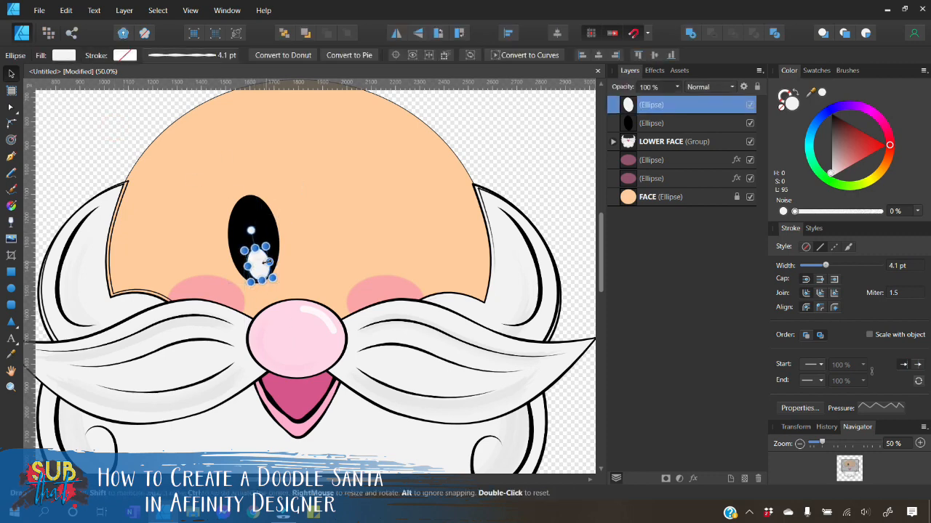
left_click_drag(269, 261, 264, 266)
left_click(80, 101)
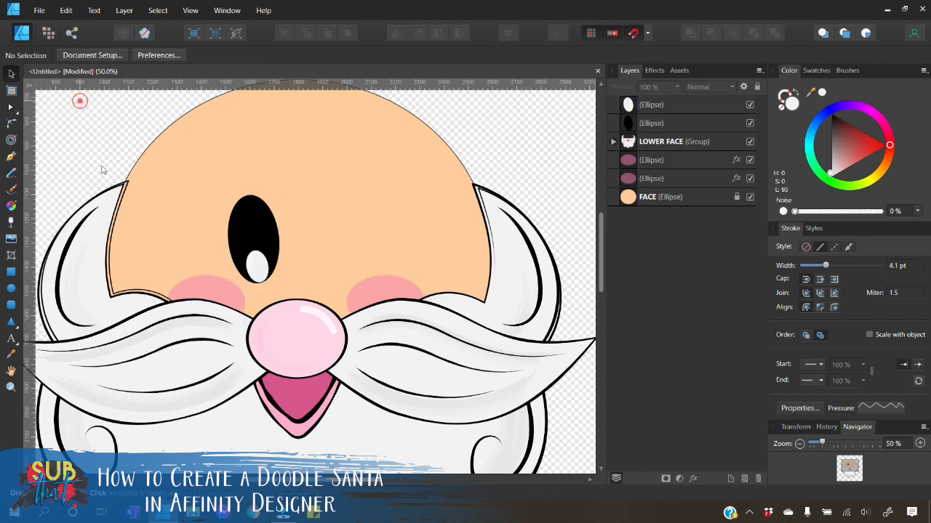
Nudge the white highlight just inside the eye's lower edge and shorten it slightly from its upper side
left_click(266, 264)
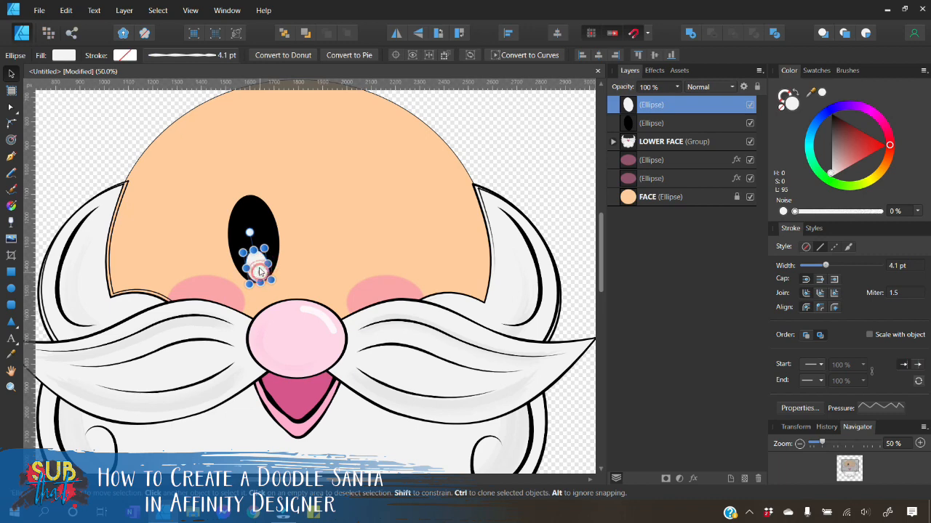
mouse_move(261, 272)
left_mouse_down()
mouse_move(258, 264)
mouse_move(275, 273)
left_mouse_up()
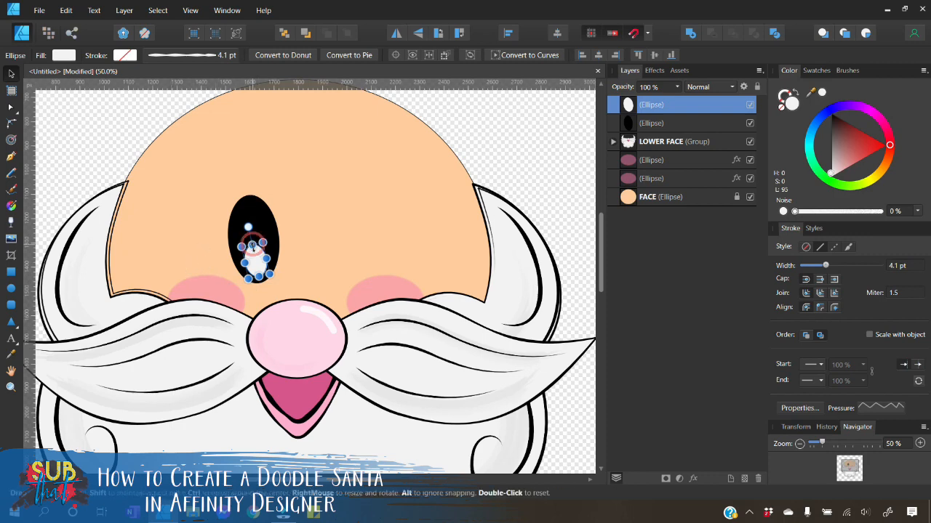
left_click_drag(253, 246, 253, 250)
left_click(123, 128)
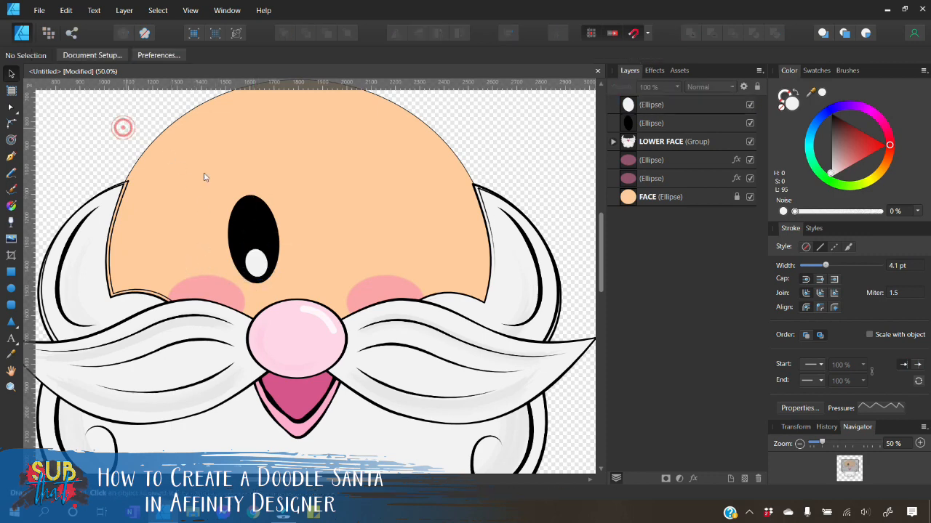
Shrink the white highlight to a small dot, place it left of the black eye's center, and deselect it
left_click(257, 271)
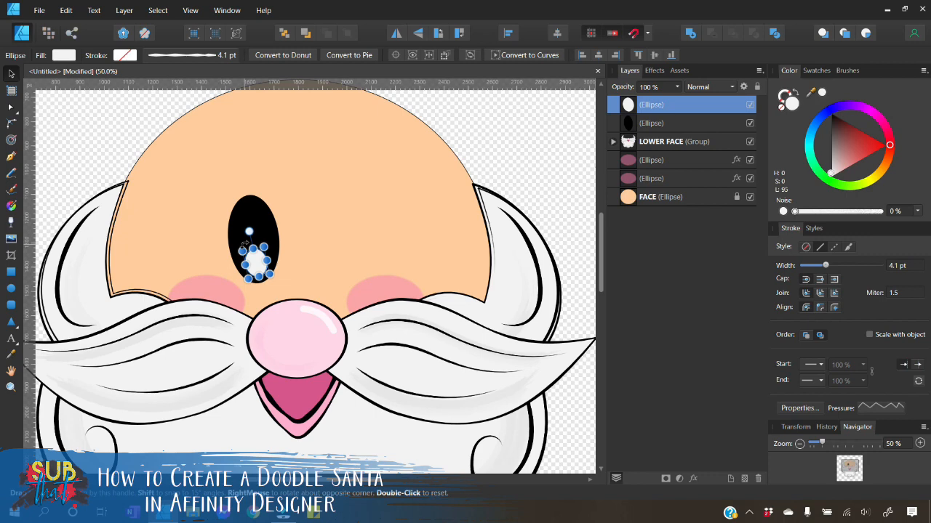
left_click_drag(269, 275, 246, 242)
left_click(123, 121)
left_click(125, 123)
left_click(109, 139)
left_click(118, 138)
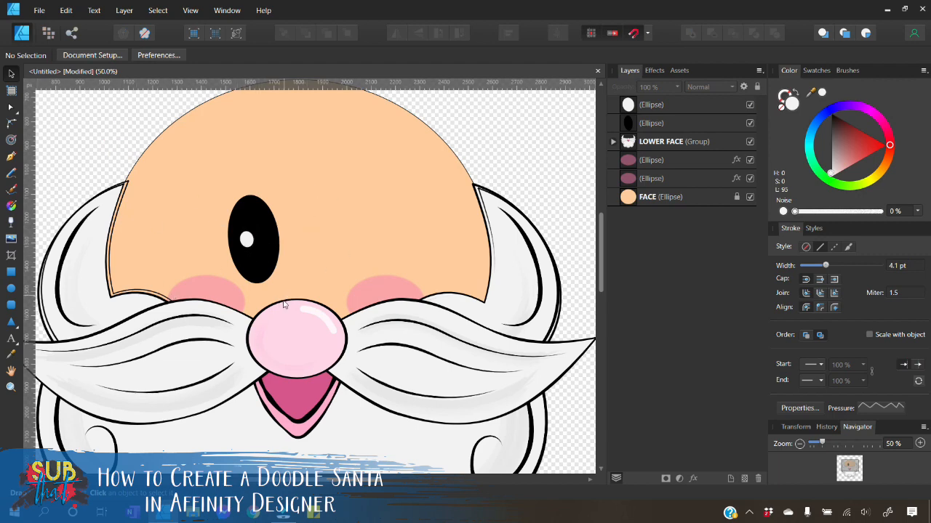
left_click(245, 241)
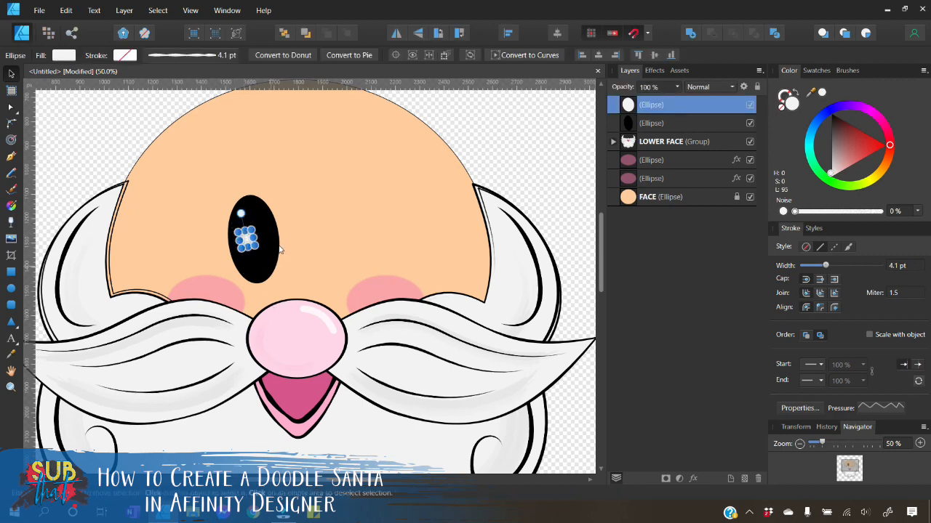
left_click(80, 143)
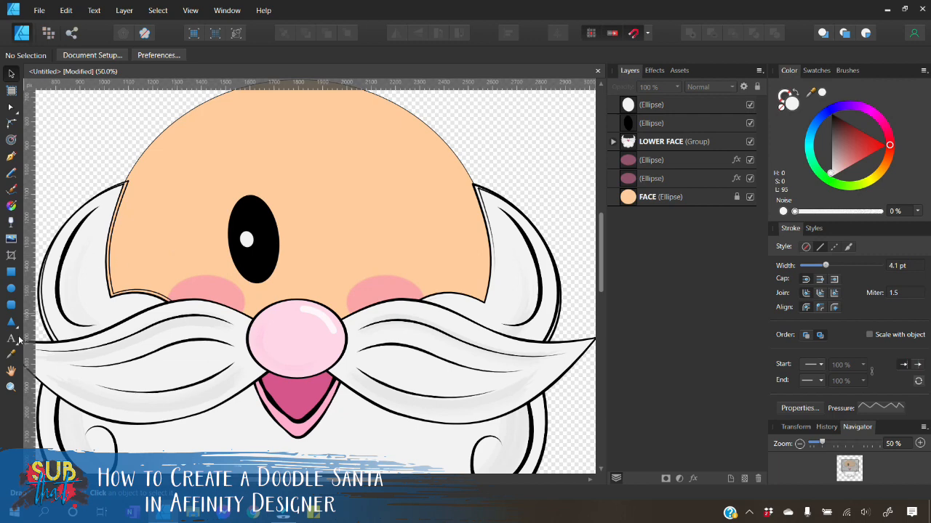
Draw a short open curve under the black eye with the Pen tool and bend it downward around the eye's base
key("p")
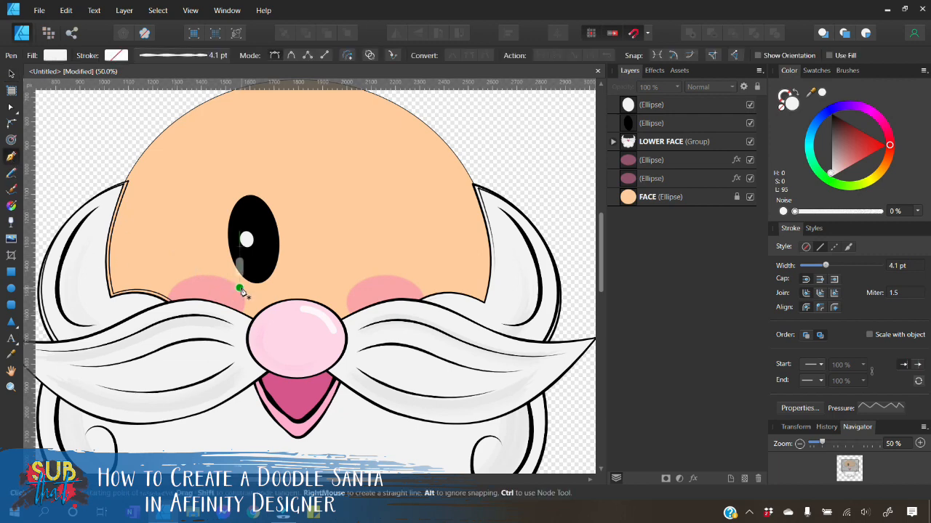
left_click(240, 283)
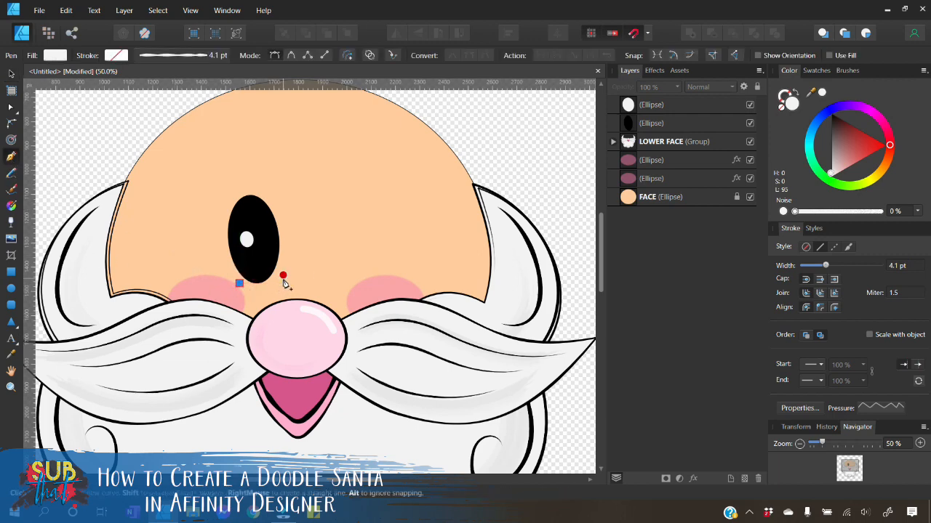
left_click(283, 277)
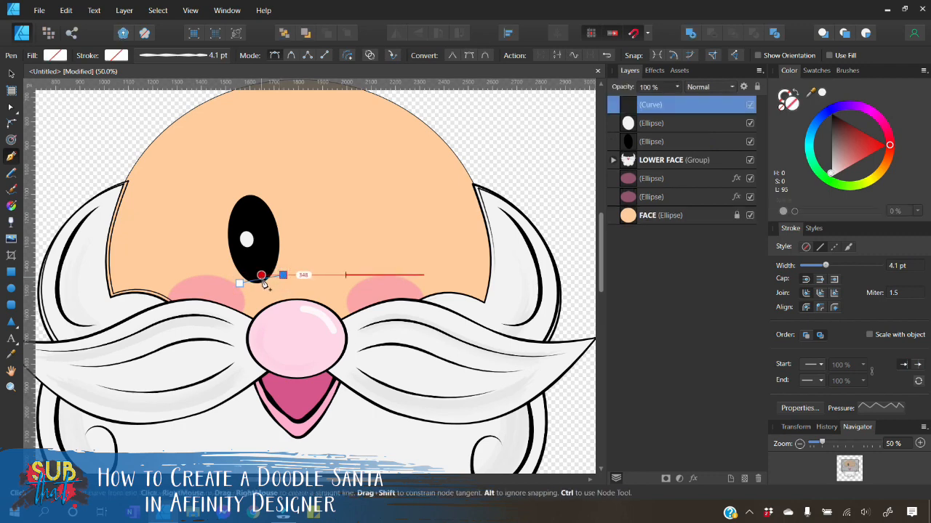
left_click_drag(264, 280, 265, 291)
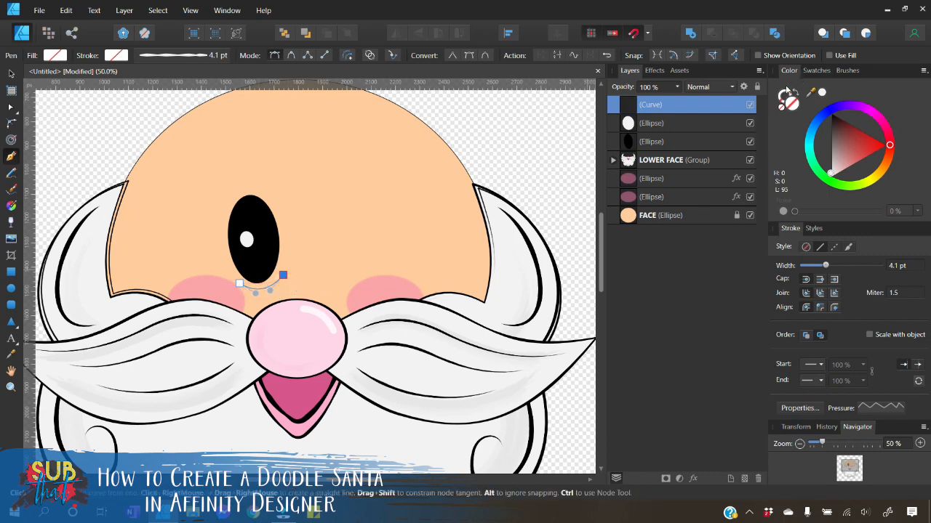
Give the curve under the eye a black stroke and reset its pressure profile to an even width
left_click(788, 95)
left_click(836, 131)
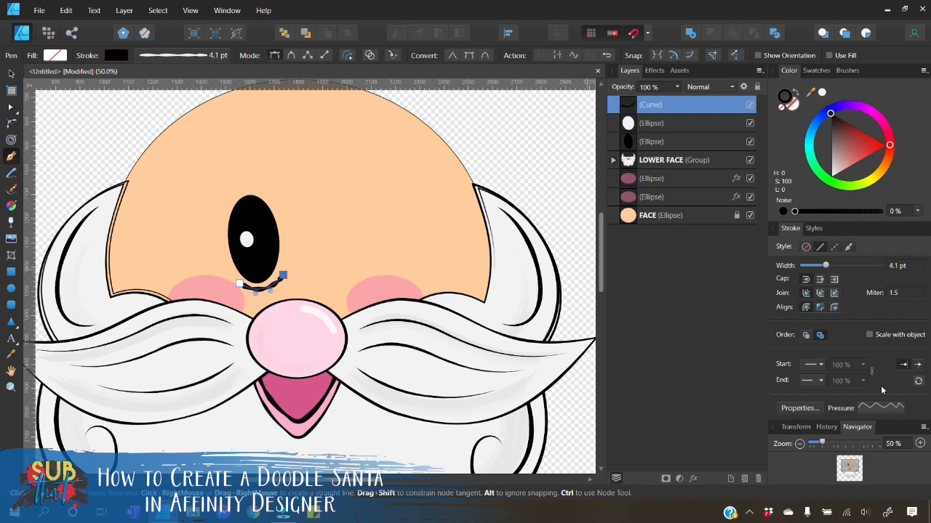
left_click(888, 408)
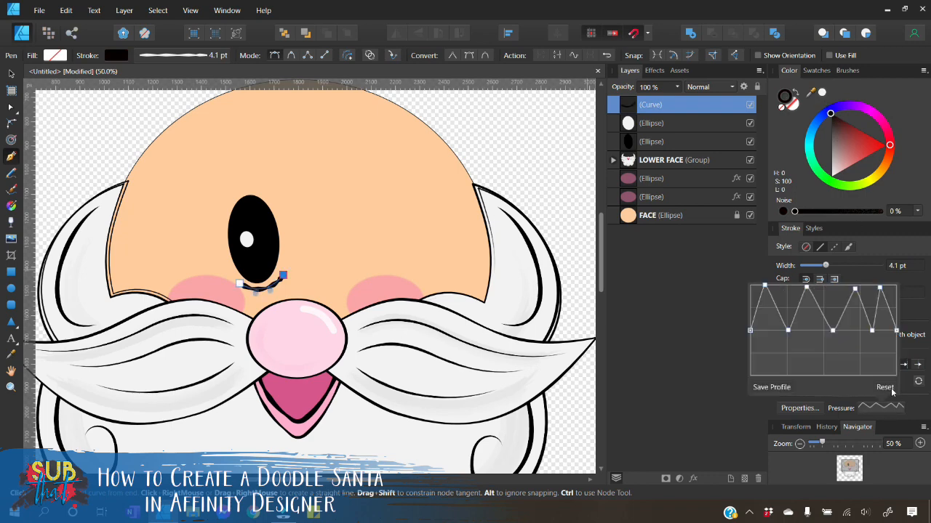
left_click(886, 388)
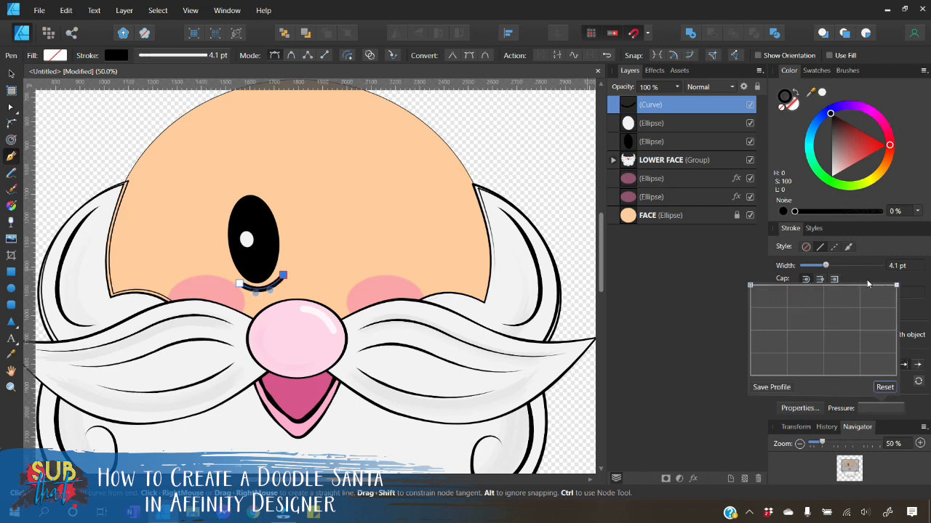
Apply the General purpose 2 outline brush to the curve under the eye, set its width to 2.2 pt, and deselect it
left_click(848, 71)
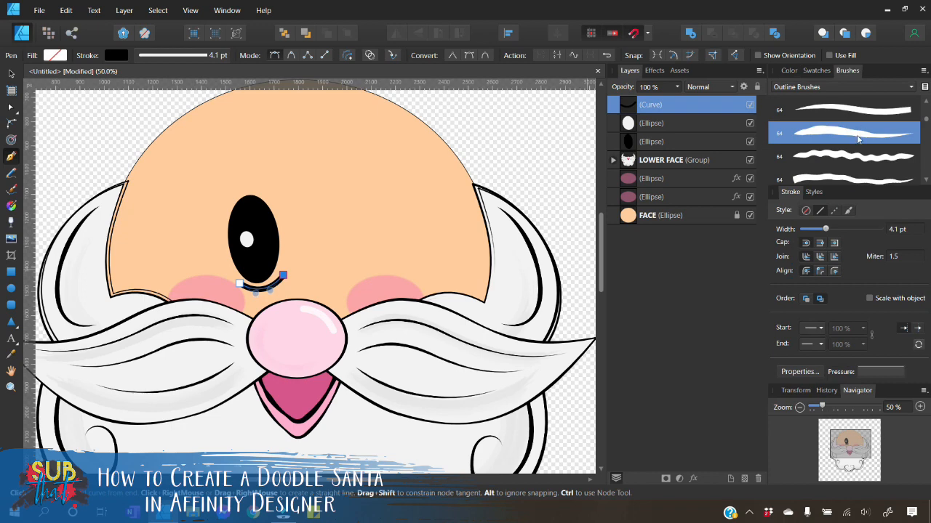
left_click(855, 138)
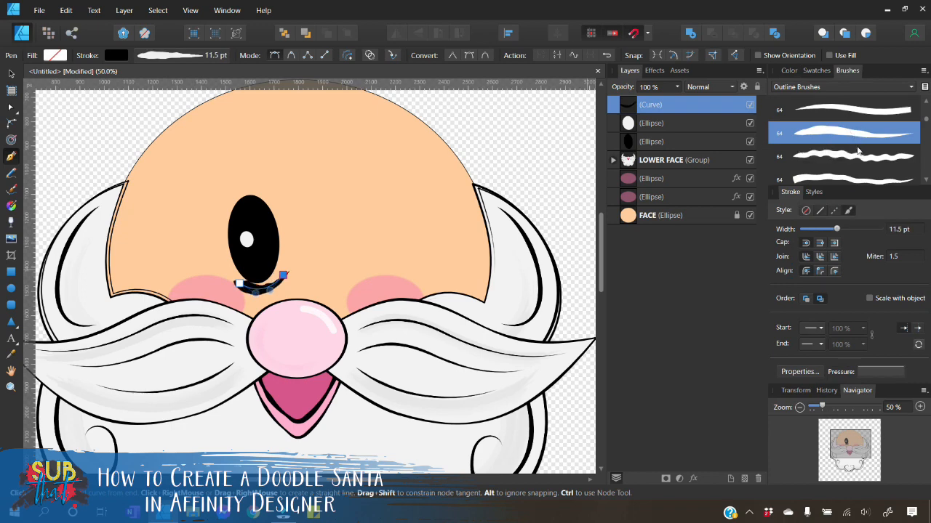
scroll(864, 144, "up", 2)
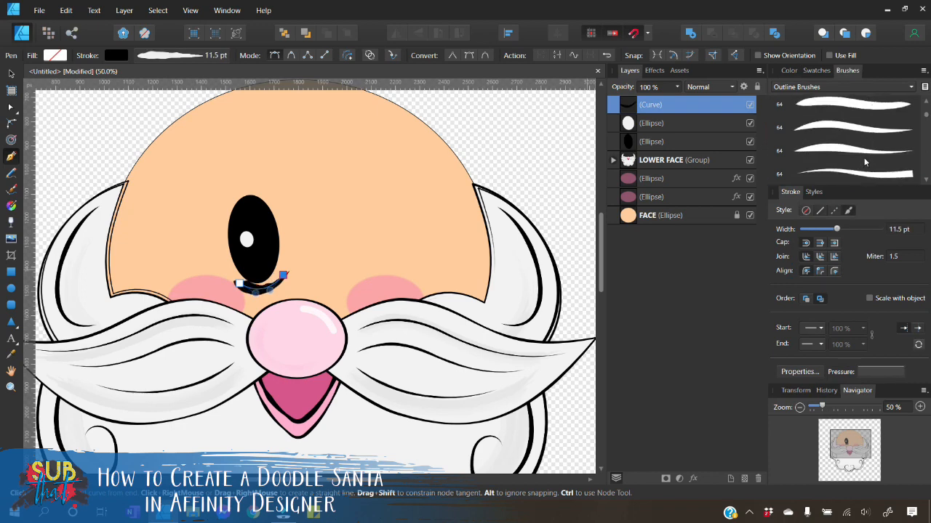
scroll(865, 146, "up", 3)
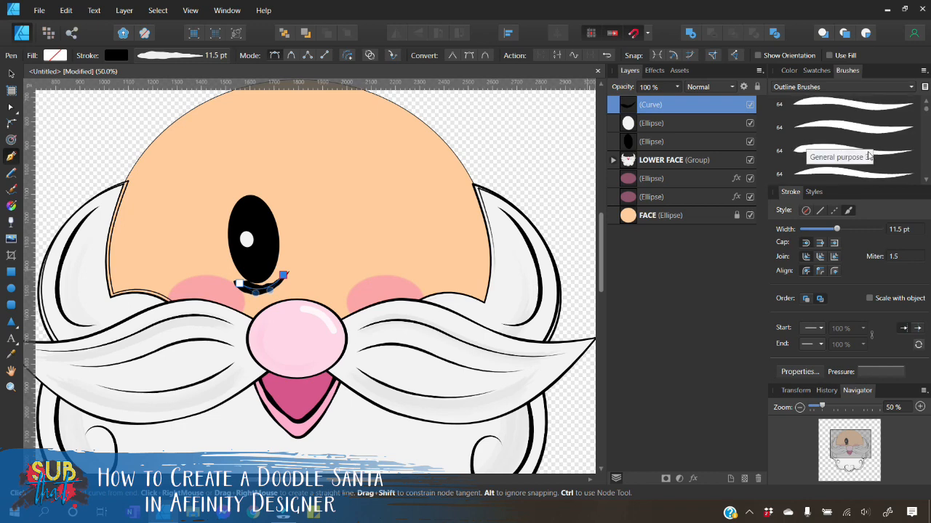
scroll(880, 147, "up", 1)
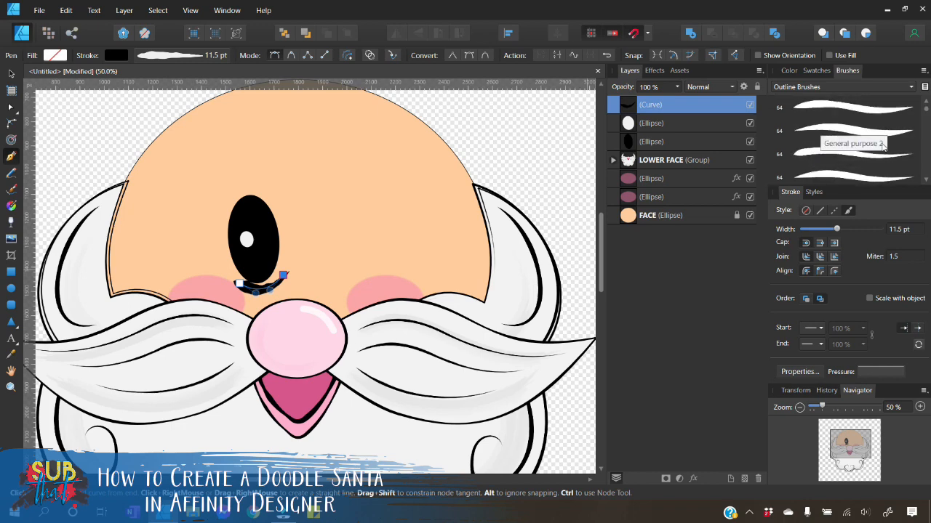
left_click(881, 139)
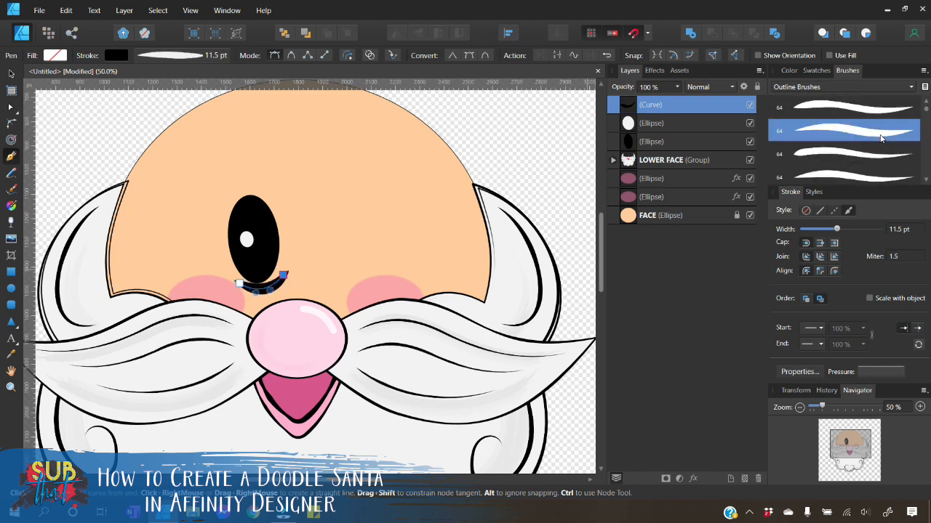
left_click_drag(836, 231, 822, 228)
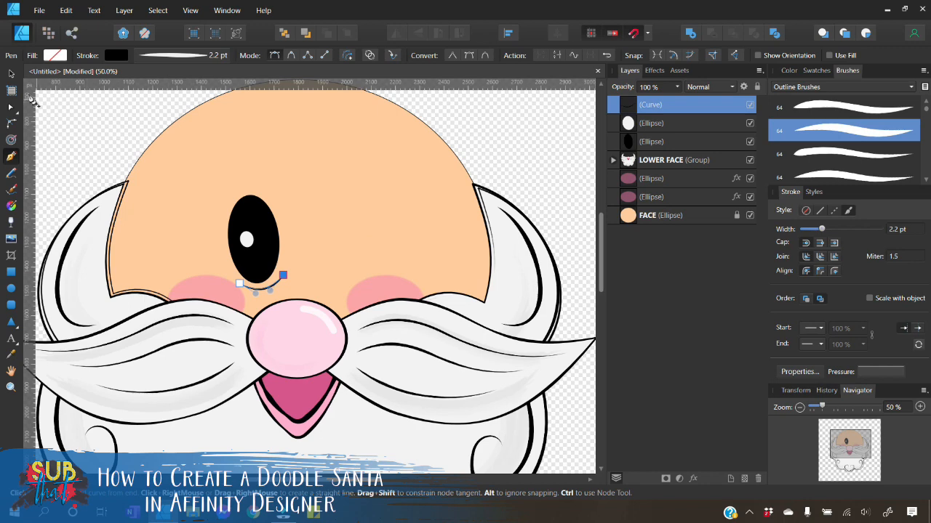
left_click(12, 73)
left_click(55, 120)
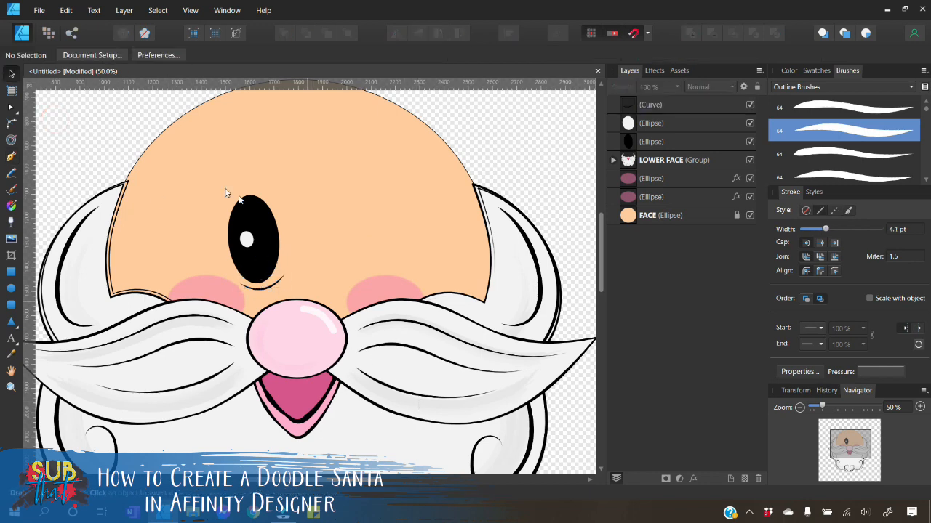
Stretch the white highlight into a taller oval and place it at the bottom of the black eye
left_click_drag(814, 405, 809, 406)
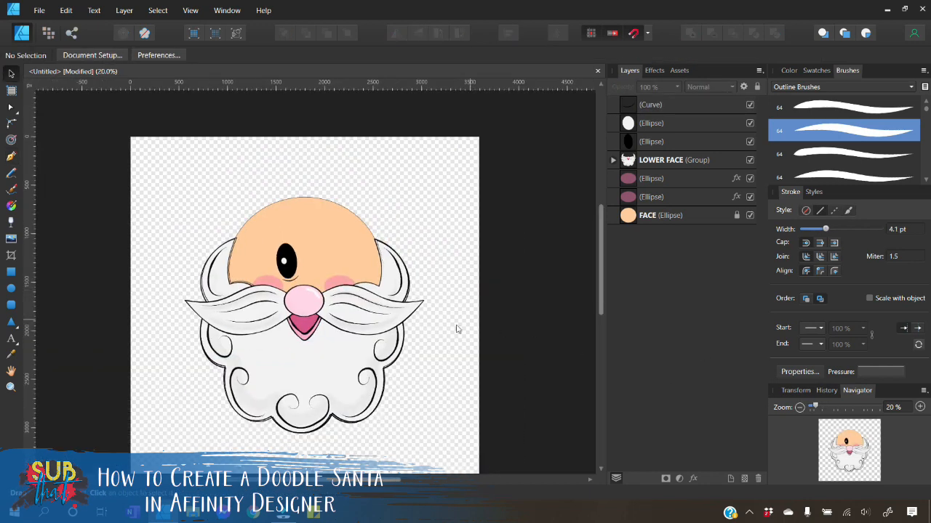
left_click(284, 261)
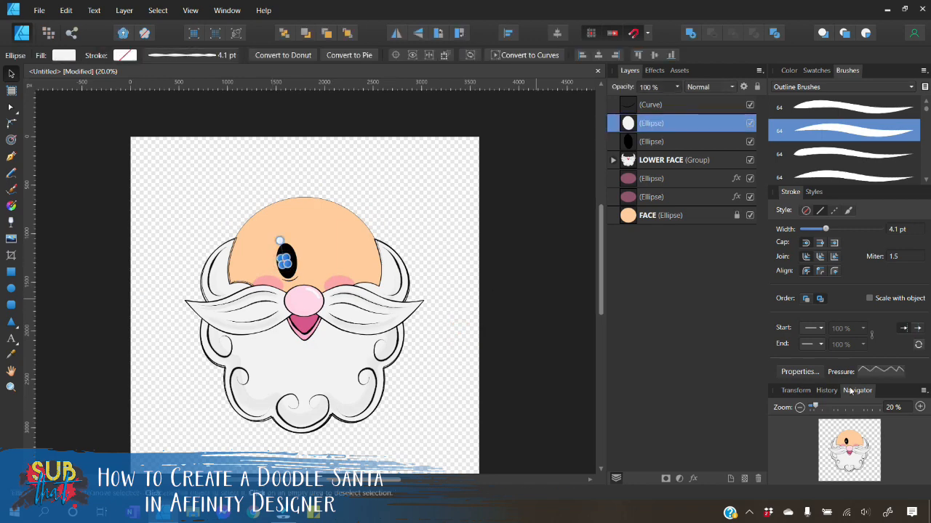
left_click(920, 407)
left_click(920, 407)
left_click(920, 408)
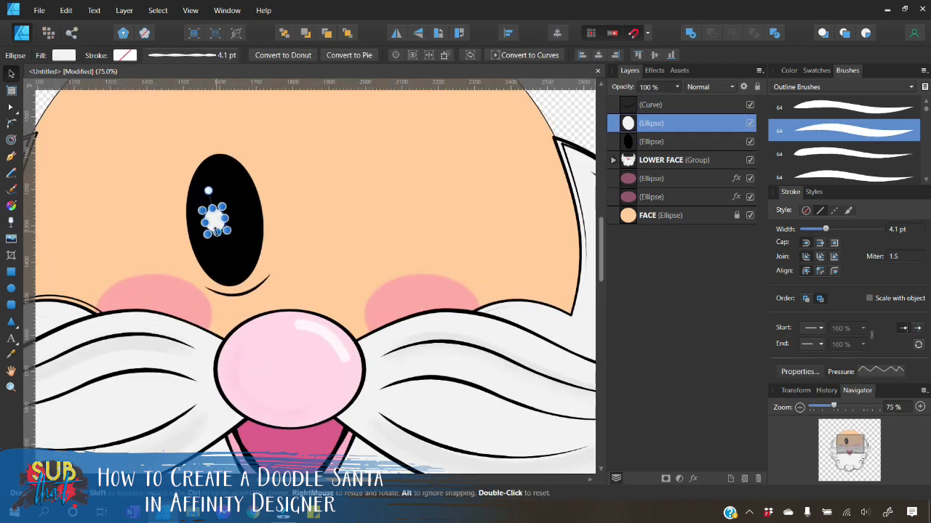
left_click_drag(217, 237, 237, 269)
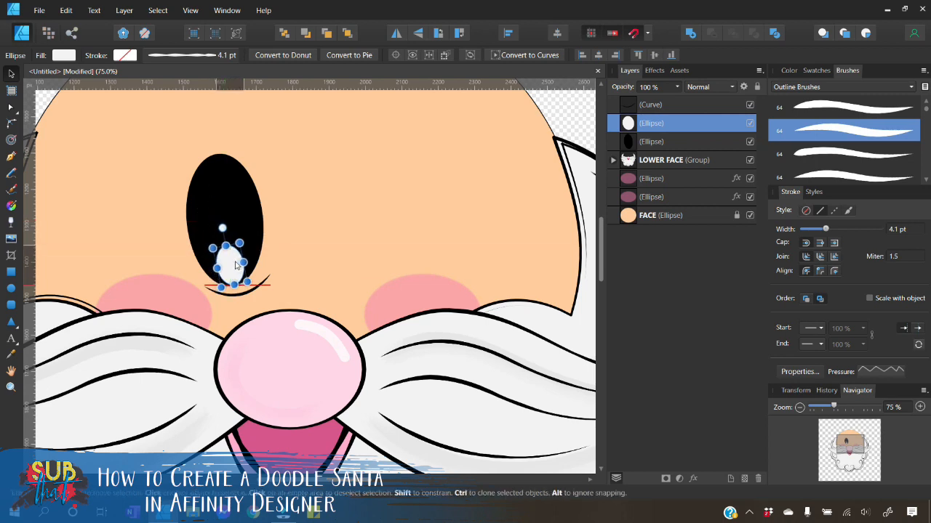
left_click(580, 117)
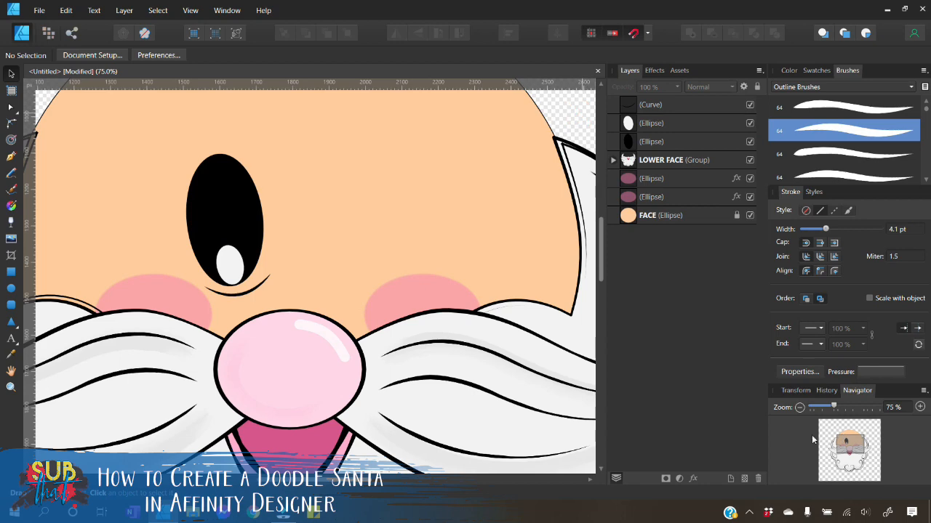
Nudge the white highlight slightly inward from the eye's lower edge and shorten the black eye from its upper side
left_click(800, 408)
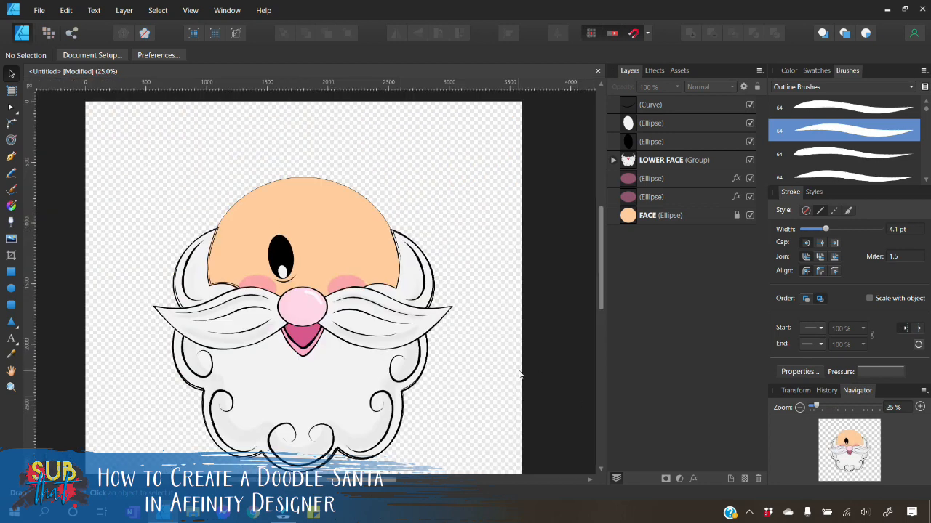
left_click(283, 272)
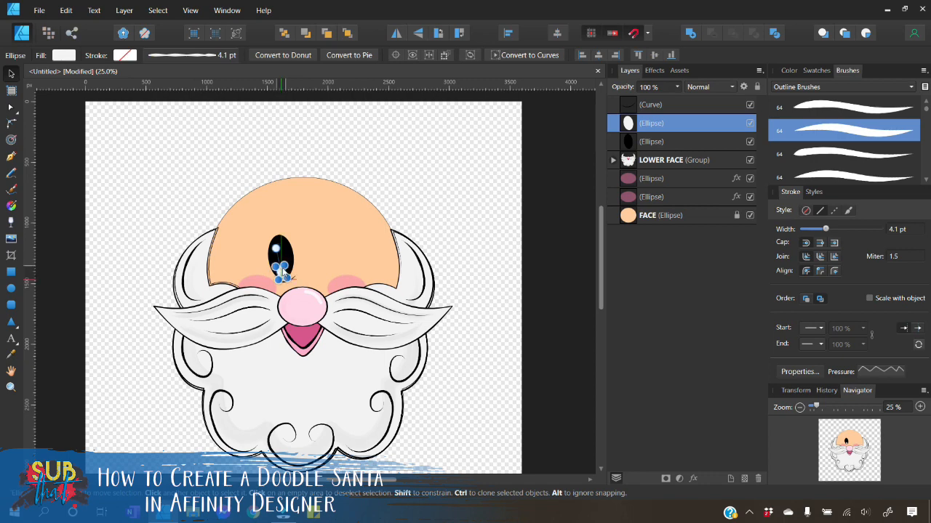
left_click(490, 374)
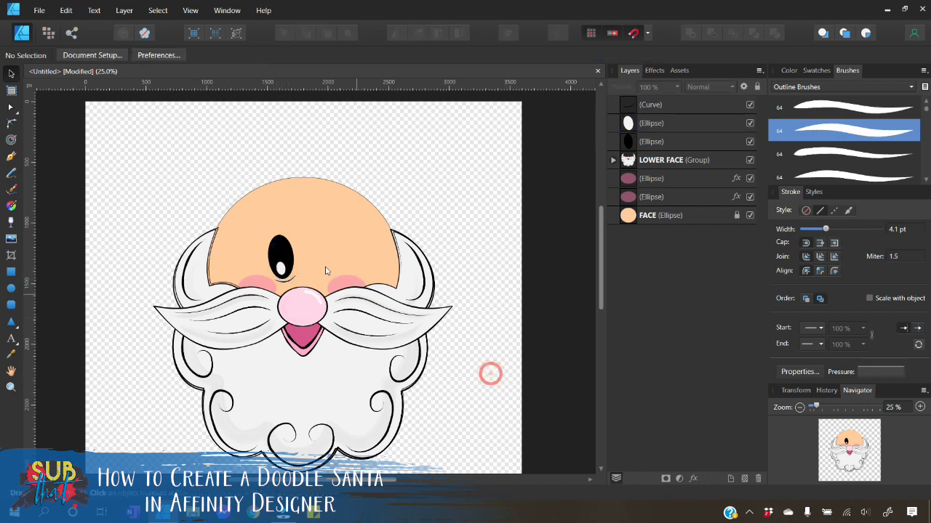
left_click(278, 251)
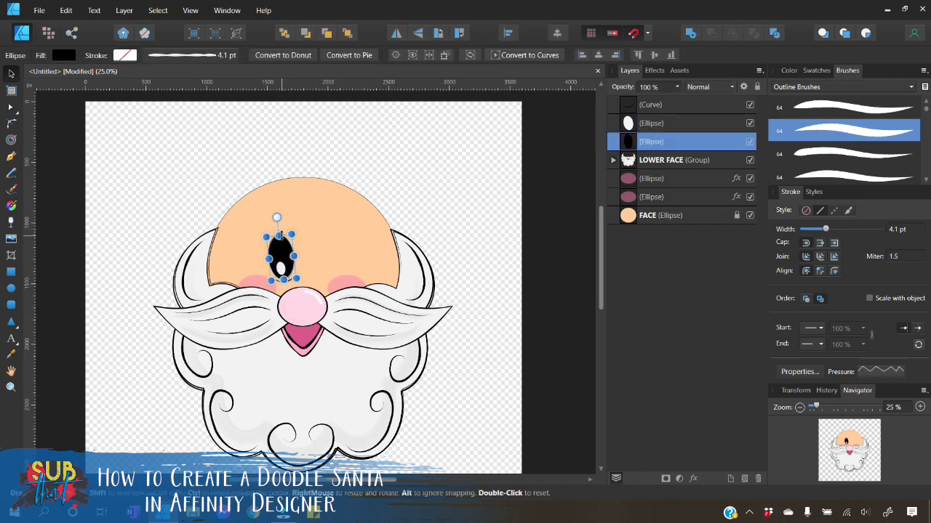
left_click_drag(279, 240, 281, 247)
left_click(446, 359)
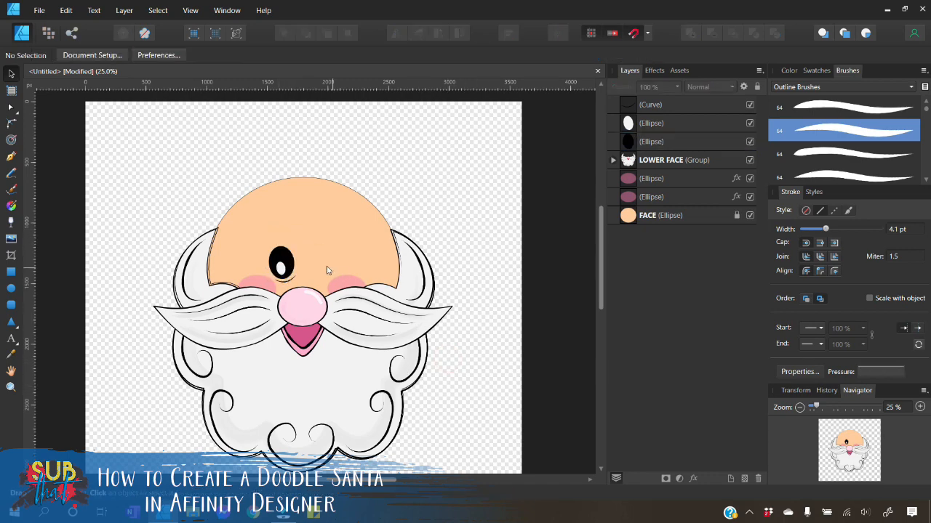
Try the white highlight against the black eye's right side, then against its left side
left_click(280, 270)
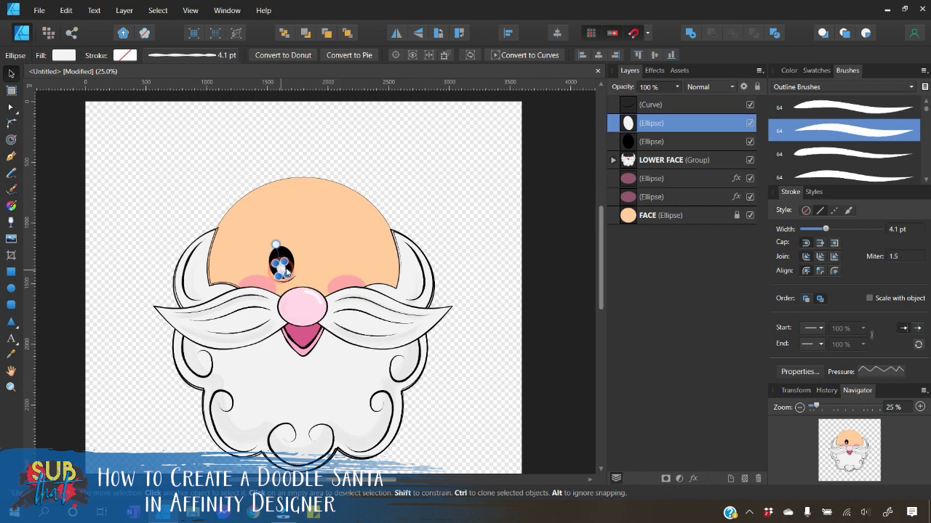
left_click(452, 359)
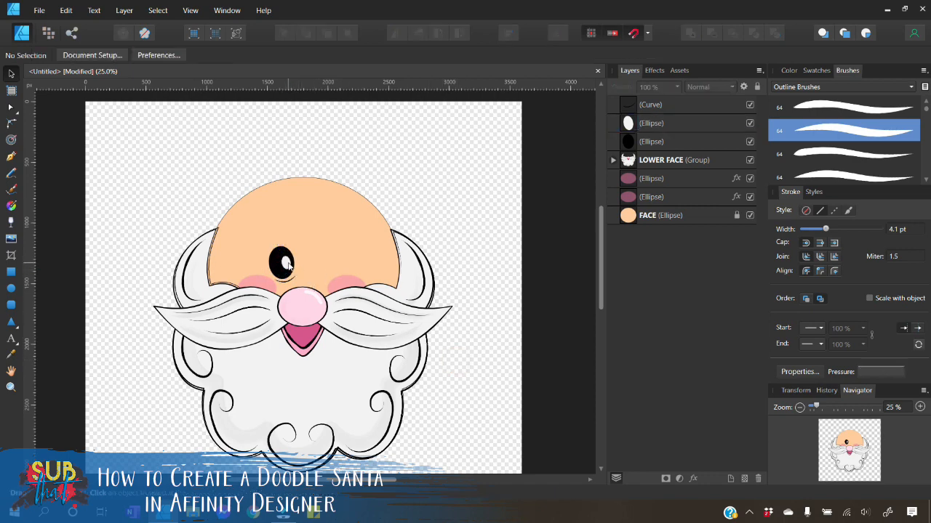
left_click_drag(288, 266, 279, 268)
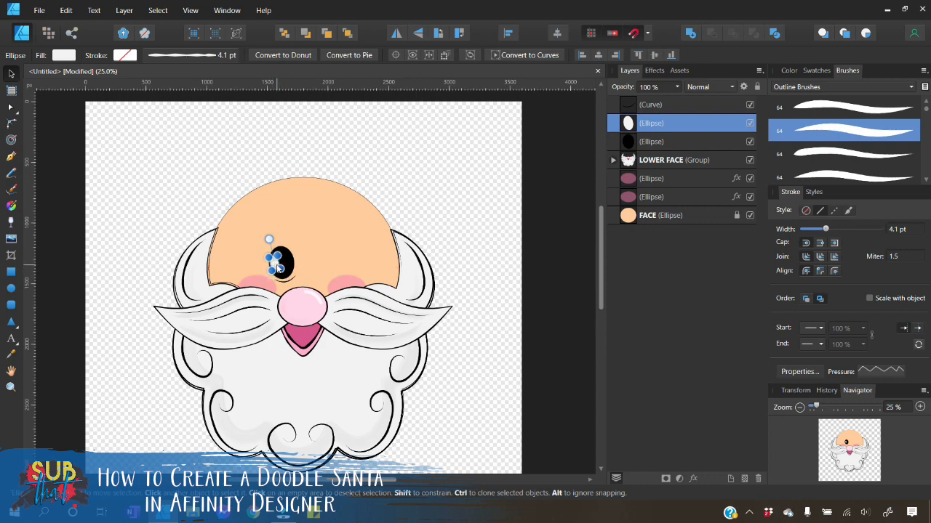
left_click(468, 364)
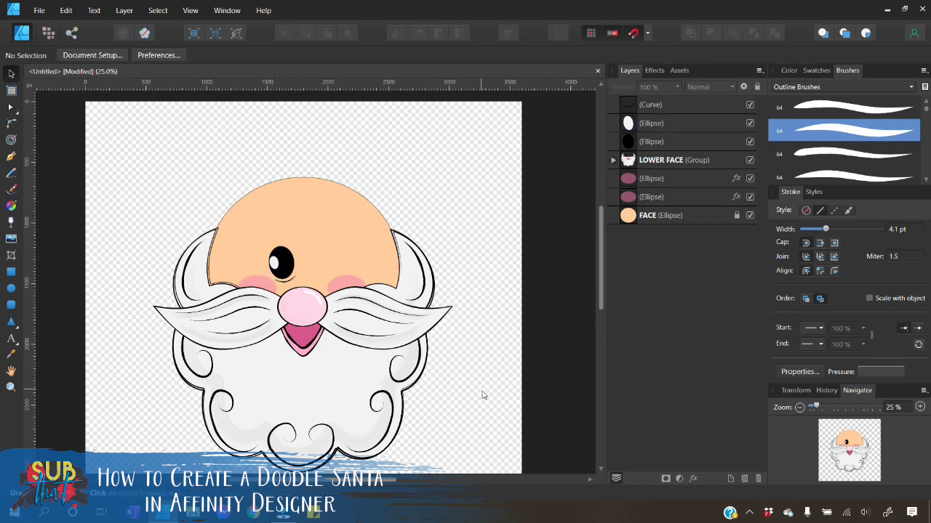
Move the white highlight to the black eye's lower right, rotate it upright, and nudge it left toward the eye's center line
left_click(275, 263)
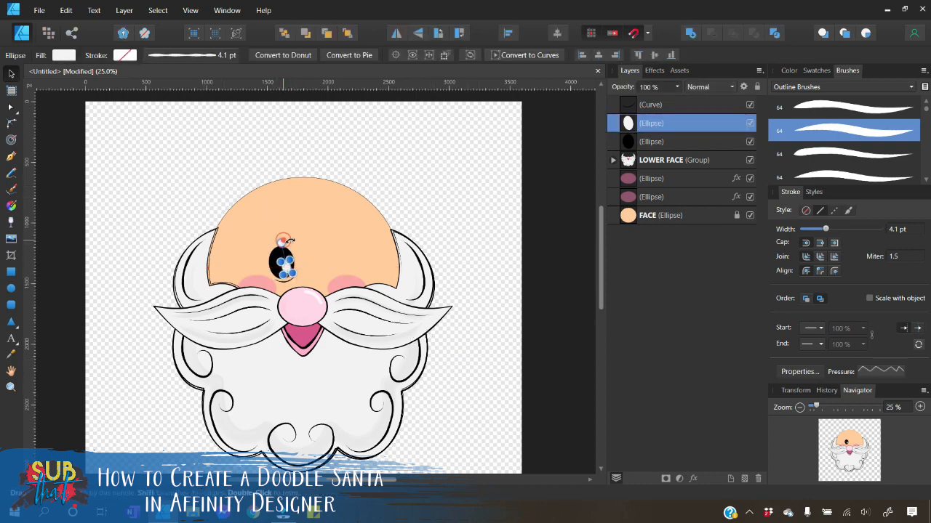
left_click(490, 342)
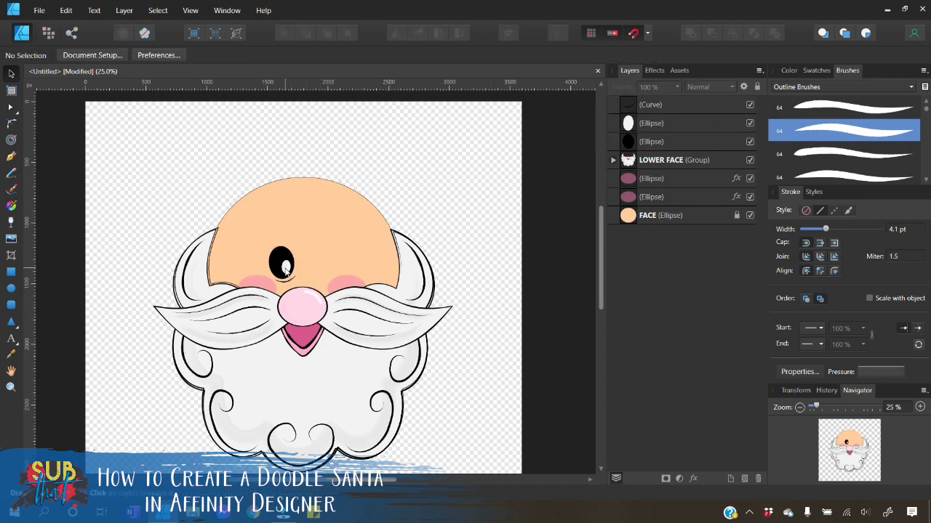
left_click(285, 267)
key("ctrl")
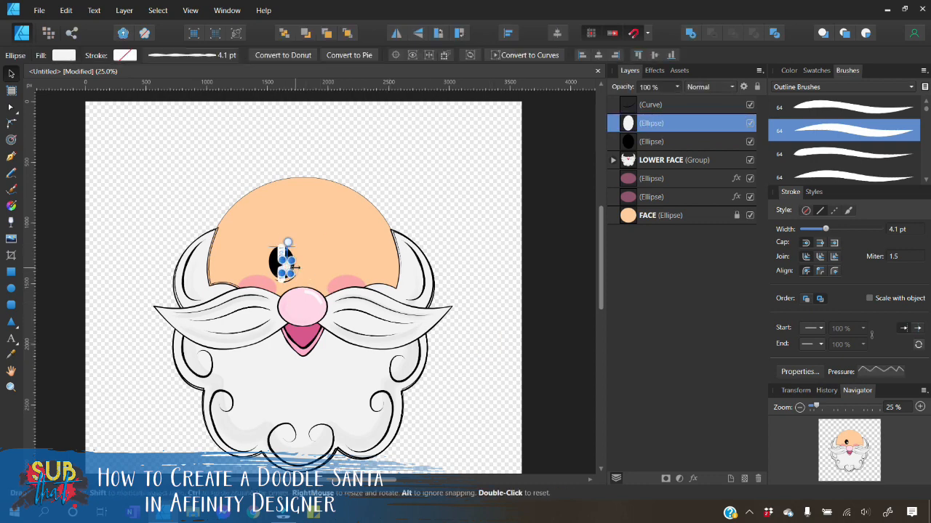
key("Left")
key("Left")
key("Left")
left_click(449, 392)
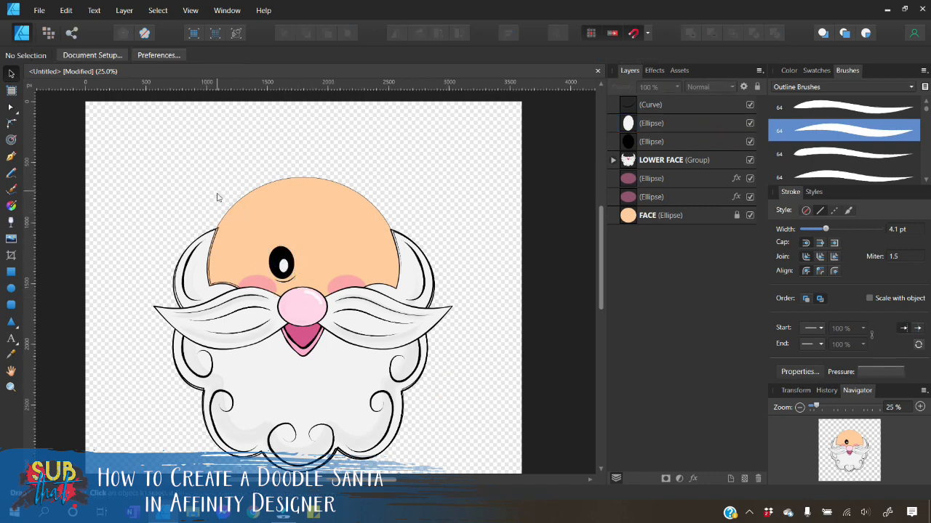
Duplicate the eye with its highlight and under-eye line, bring the copy to the front, and place it mirrored horizontally right of the original
left_click_drag(230, 187, 305, 297)
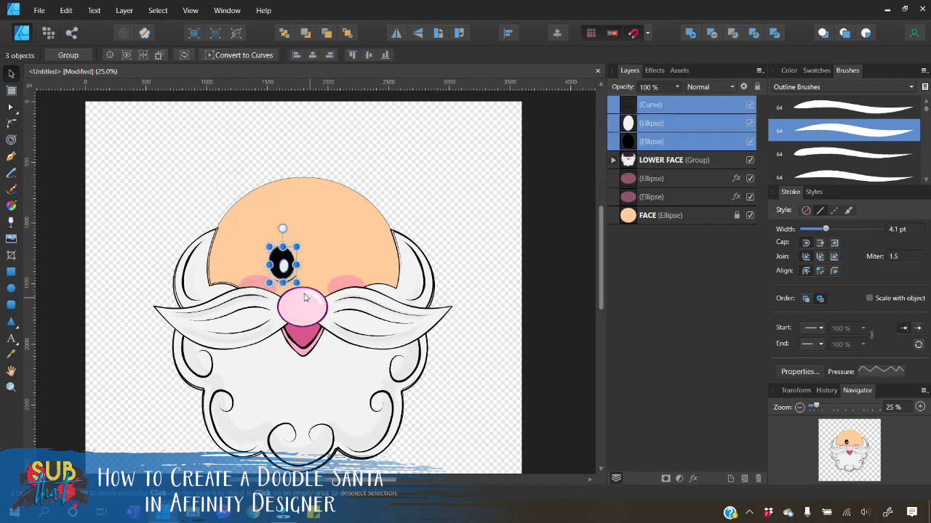
right_click(678, 107)
left_click(635, 211)
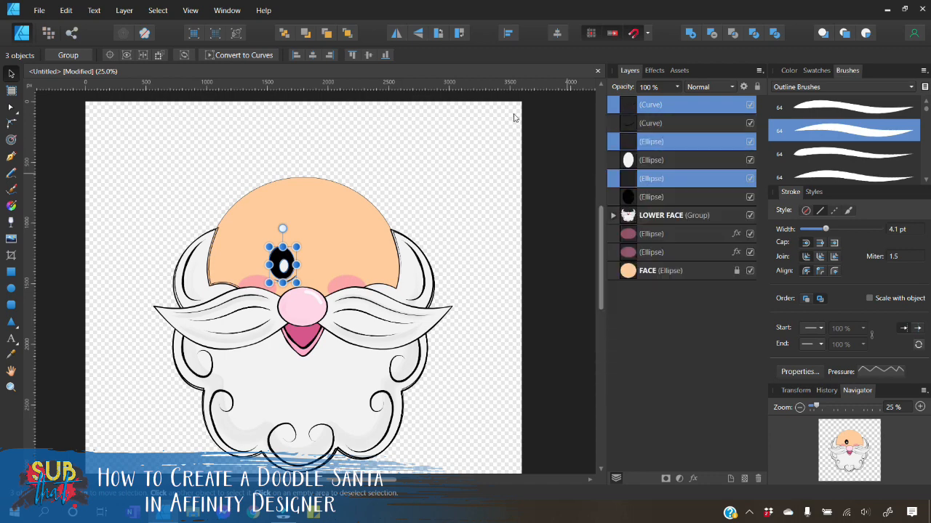
left_click(346, 33)
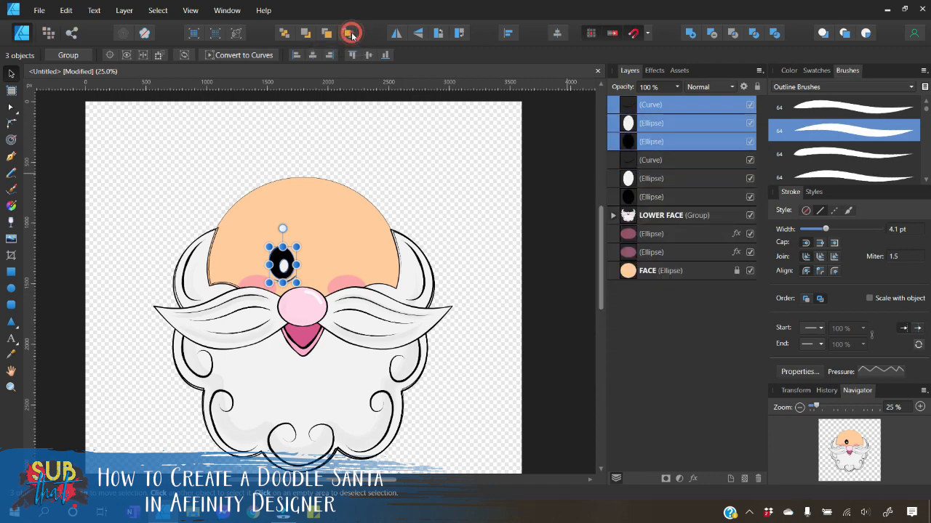
left_click(395, 34)
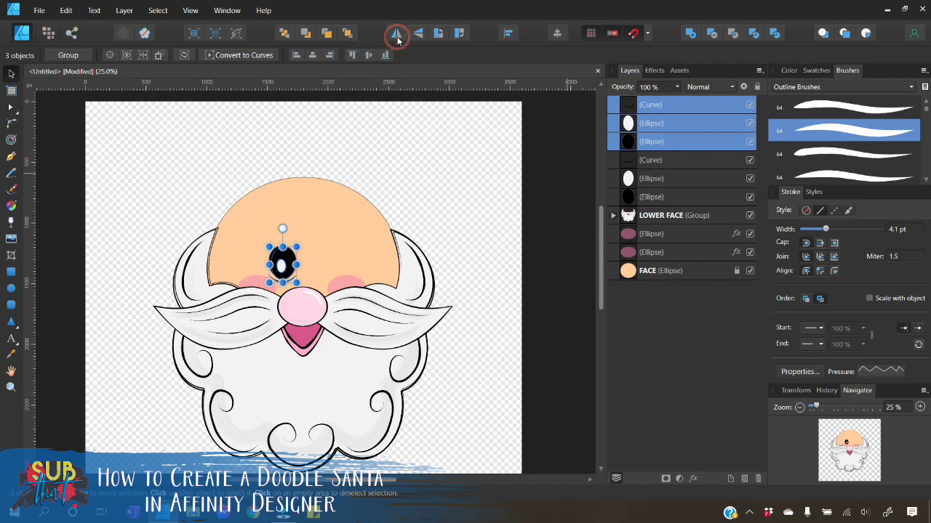
left_click_drag(282, 266, 320, 268)
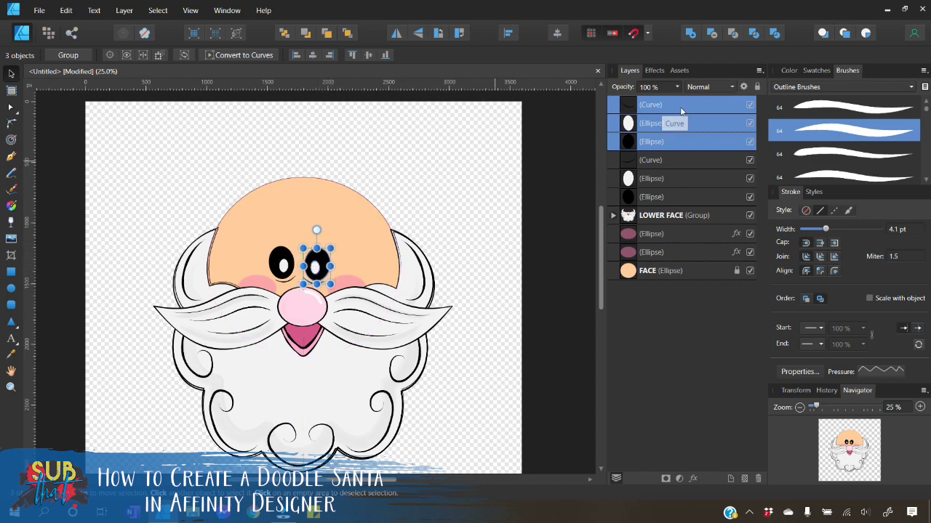
Group the three parts of each eye into separate groups and select the right eye's group
right_click(669, 142)
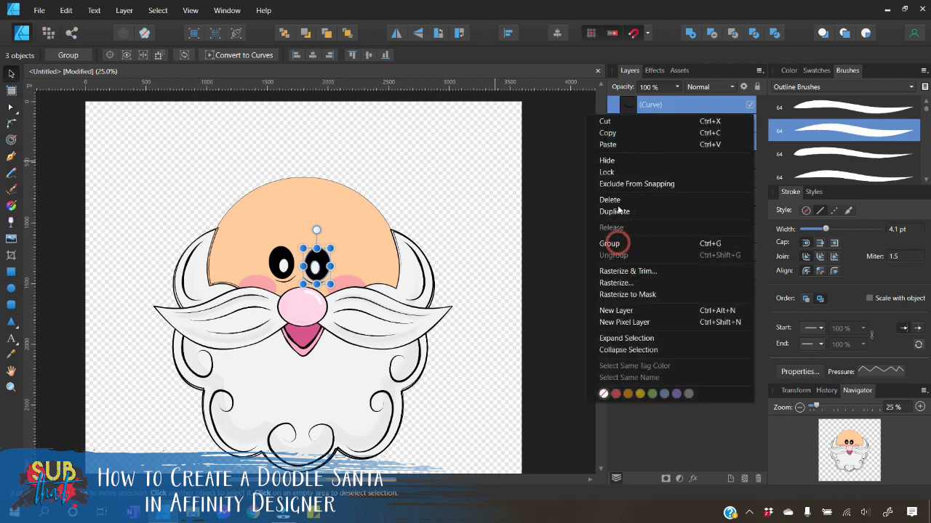
left_click(617, 244)
left_click(649, 126)
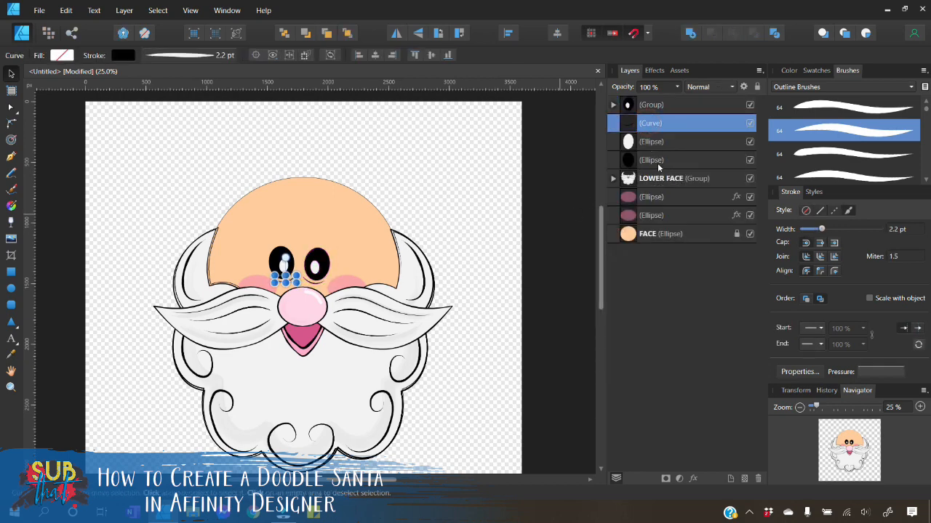
left_click(657, 163, "shift")
right_click(658, 163)
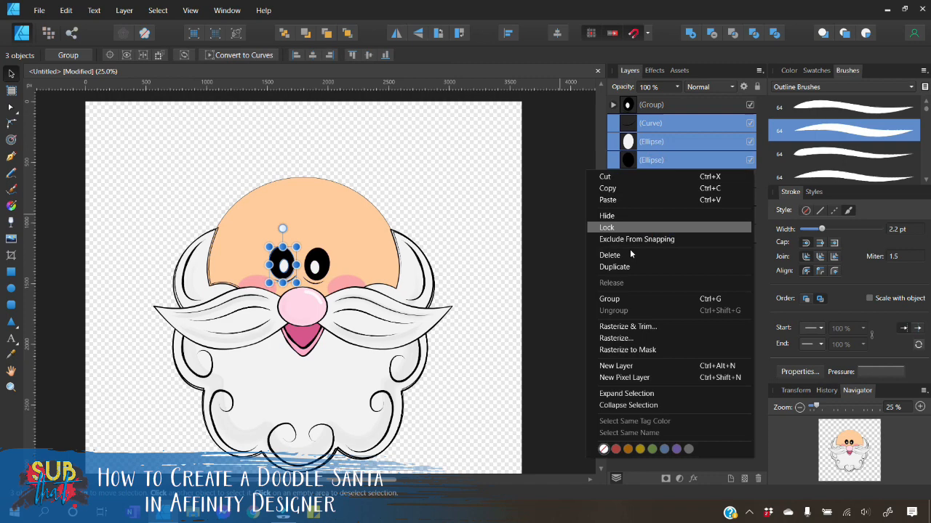
left_click(619, 298)
left_click(530, 255)
left_click(314, 269)
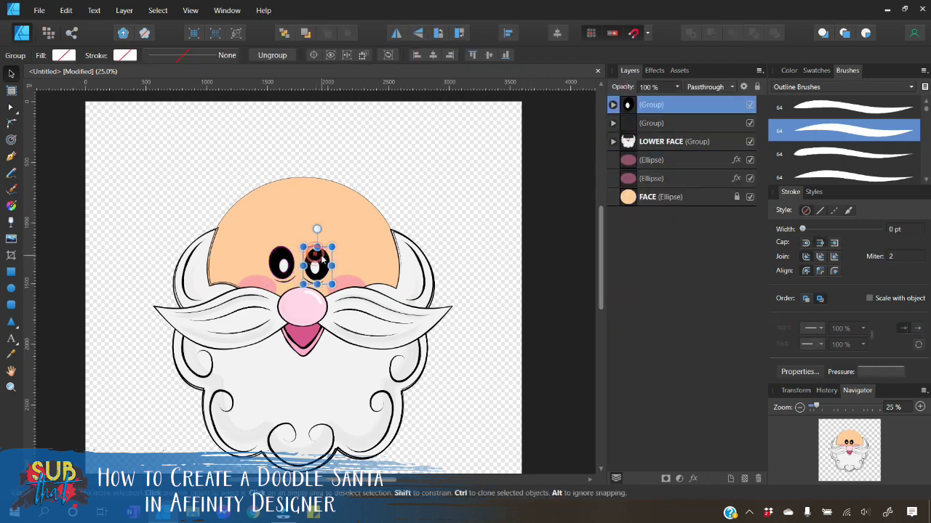
Move the right eye group up and outward so it sits level with the left eye and mirrors it across the nose
left_click_drag(313, 273, 313, 272)
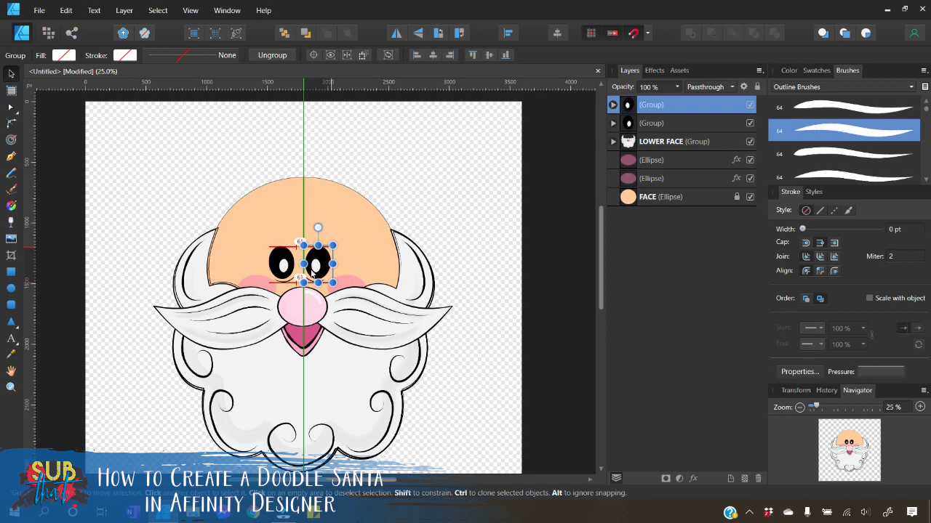
left_click_drag(314, 273, 318, 272)
left_click_drag(317, 271, 320, 272)
left_click(467, 347)
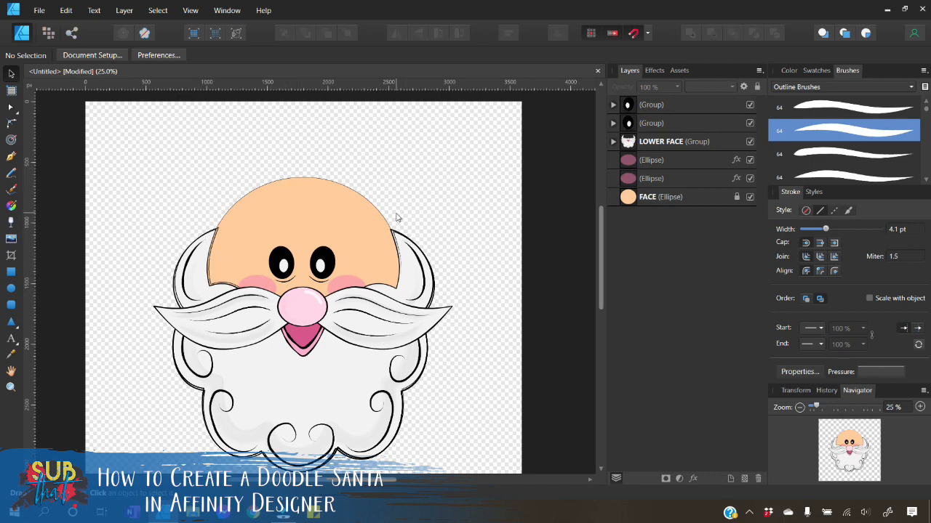
scroll(309, 298, "down", 1)
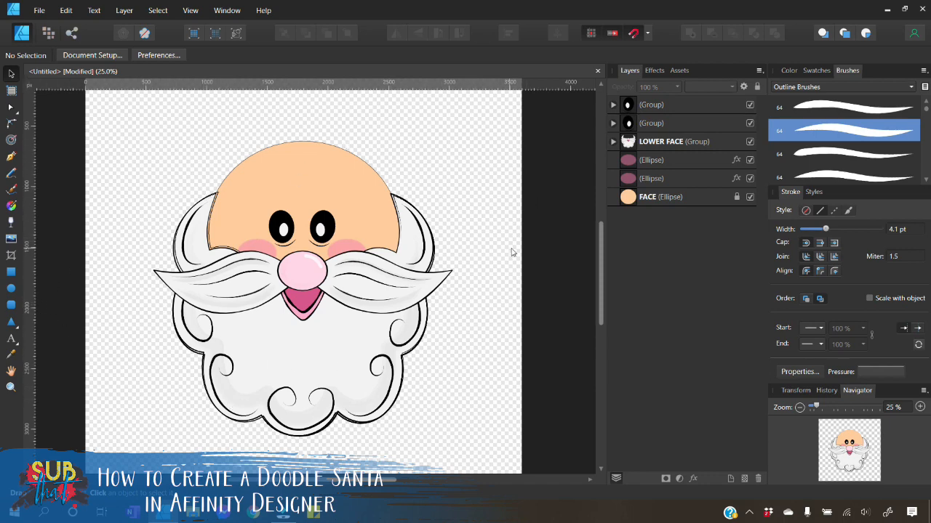
scroll(297, 301, "up", 2)
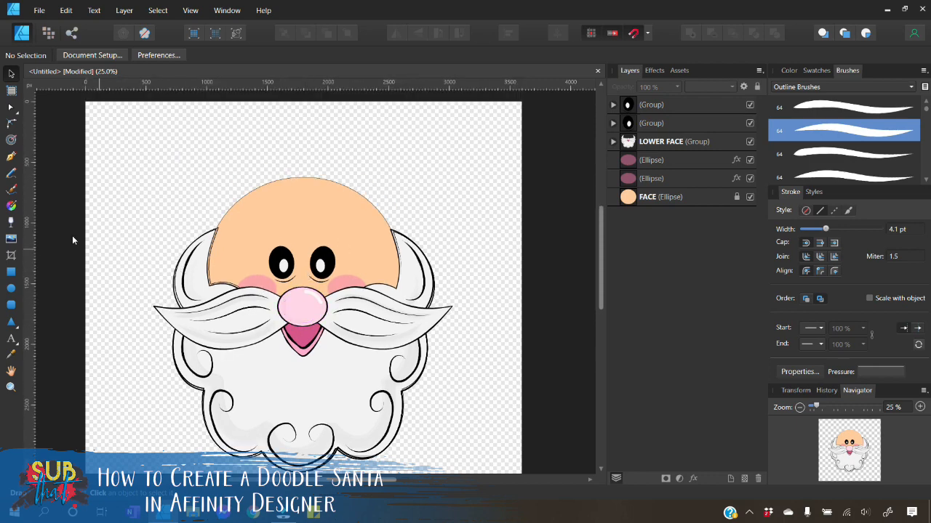
Draw an ellipse over the upper left edge of Santa's head with a Black 5% fill and no stroke
left_click(11, 290)
left_click(789, 71)
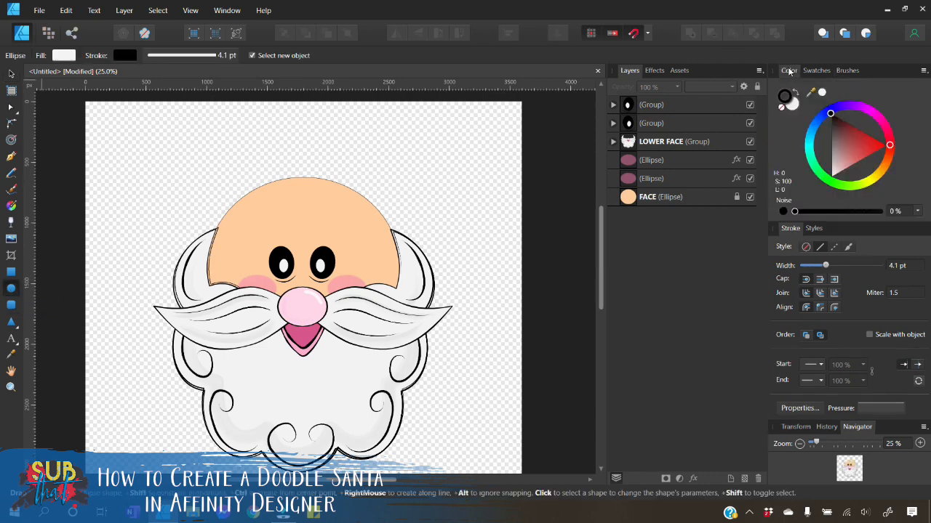
left_click(791, 103)
left_click(816, 70)
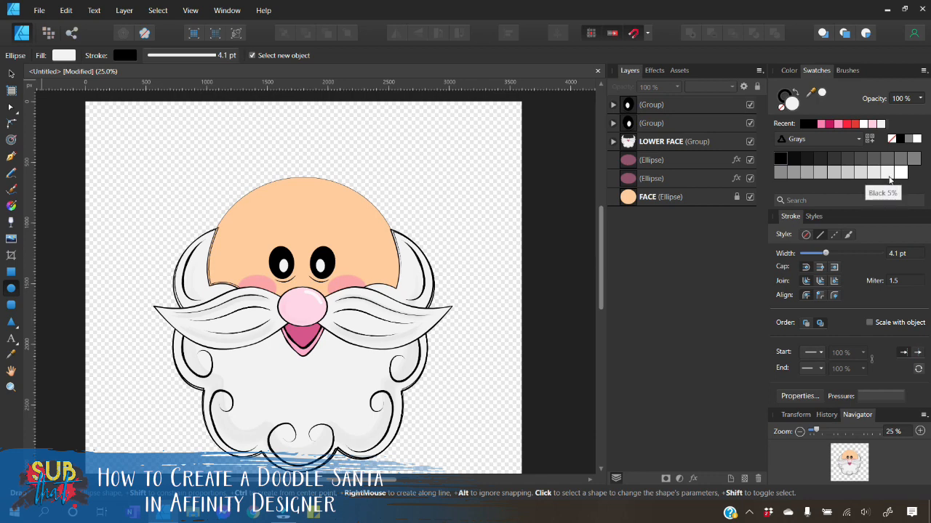
left_click(888, 177)
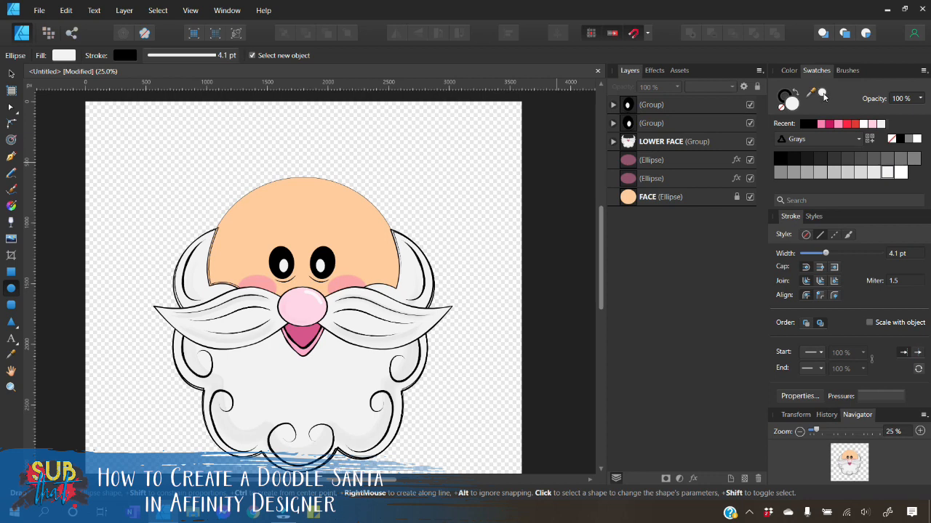
left_click_drag(811, 92, 343, 383)
left_click_drag(200, 176, 259, 227)
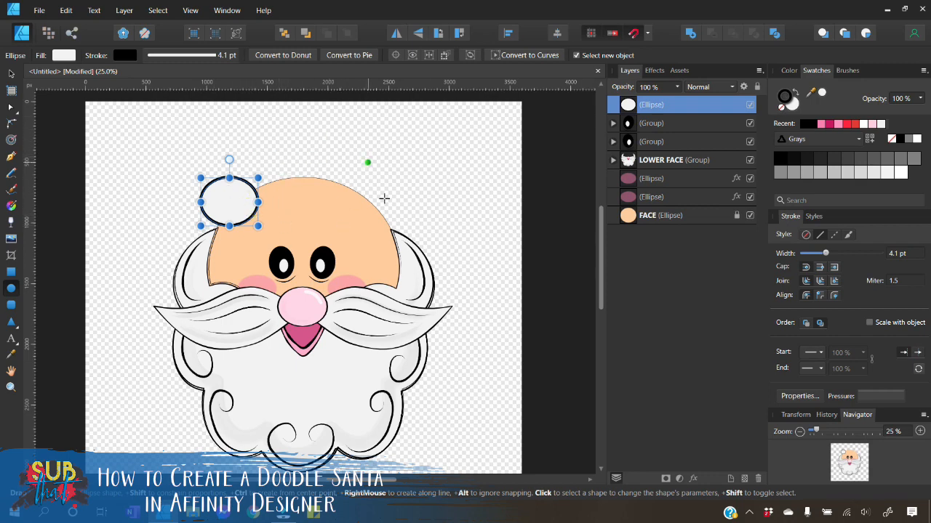
left_click(780, 107)
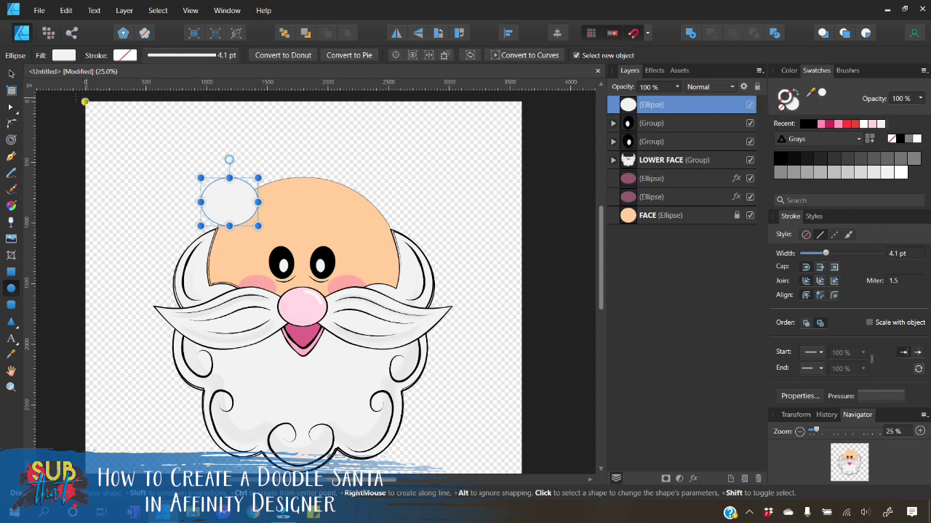
Enlarge the ellipse to about 473 px tall and place it above the beard's upper left end
left_click(10, 75)
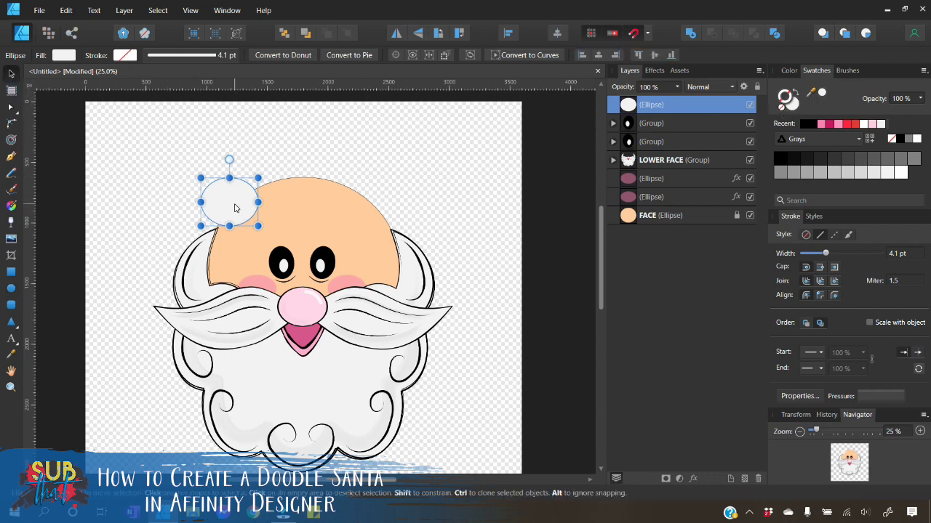
left_click_drag(239, 208, 215, 226)
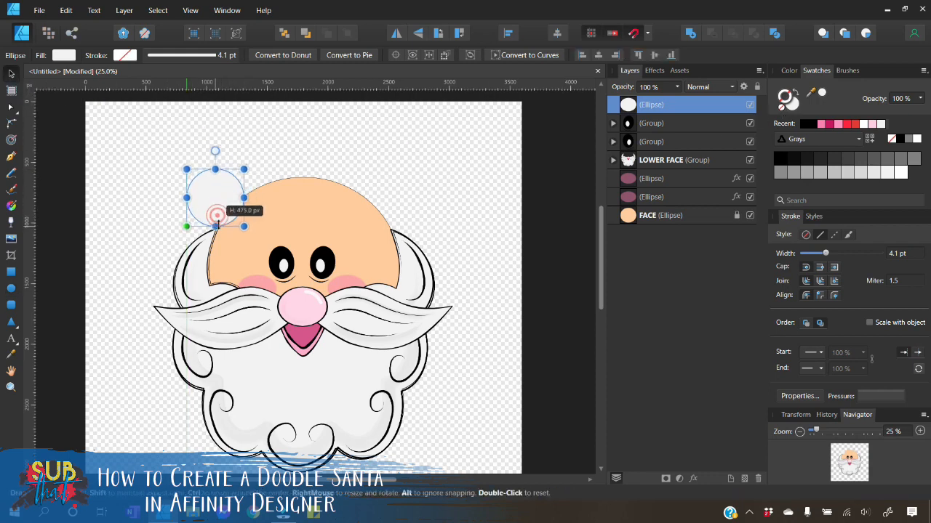
mouse_move(244, 198)
left_mouse_down()
mouse_move(225, 192)
mouse_move(229, 202)
left_mouse_up()
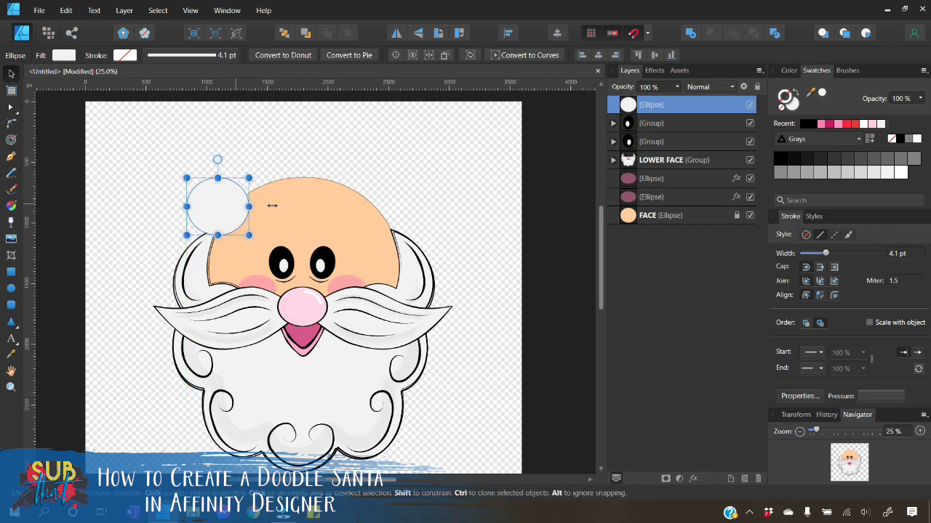
left_click(163, 141)
left_click(222, 202)
Draw nine more overlapping ellipses in the same fill across the forehead in two rows, forming a fluffy hat brim
left_click(11, 288)
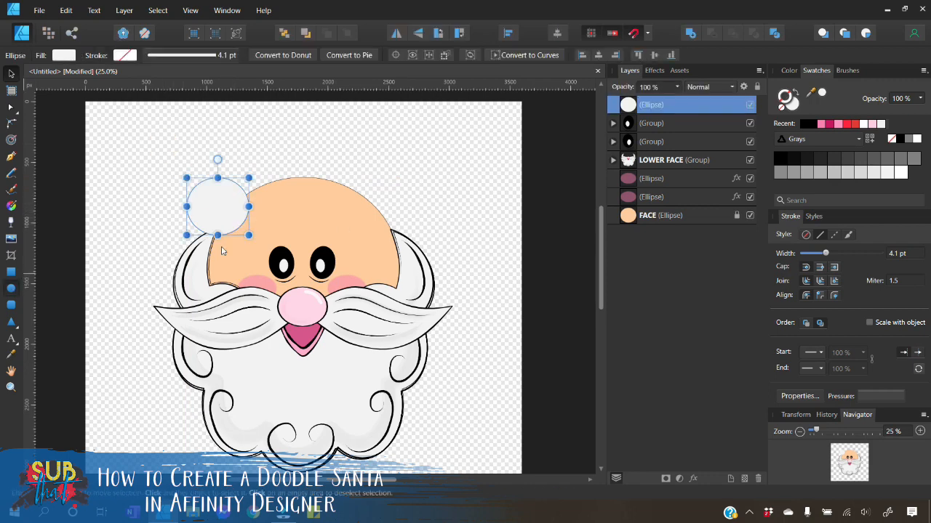
left_click_drag(218, 207, 263, 247)
left_click_drag(218, 164, 328, 248)
left_click_drag(268, 163, 328, 219)
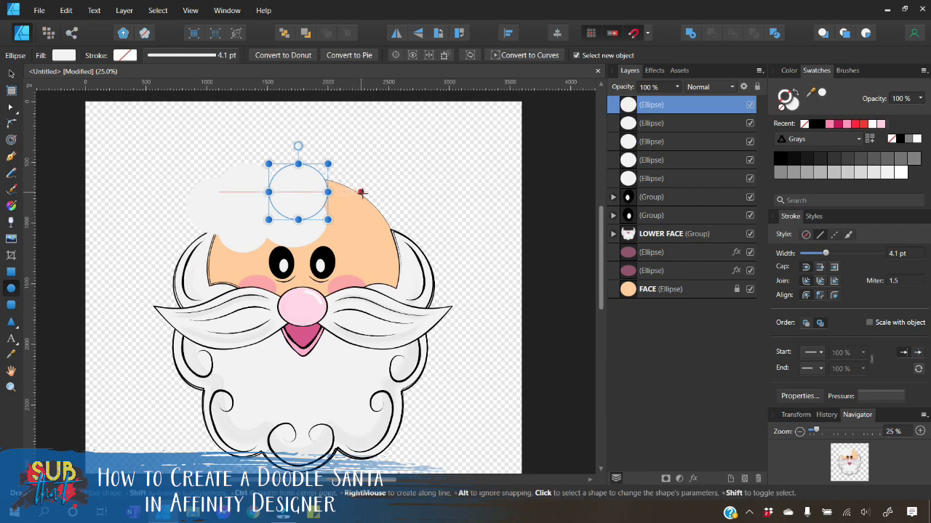
left_click_drag(362, 207, 312, 161)
left_click_drag(314, 197, 369, 247)
left_click_drag(347, 173, 383, 231)
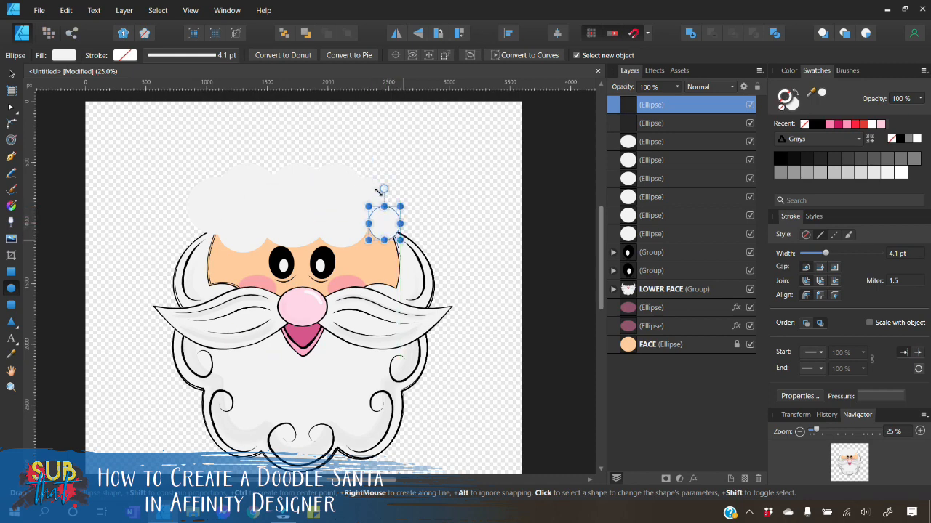
left_click_drag(380, 184, 424, 223)
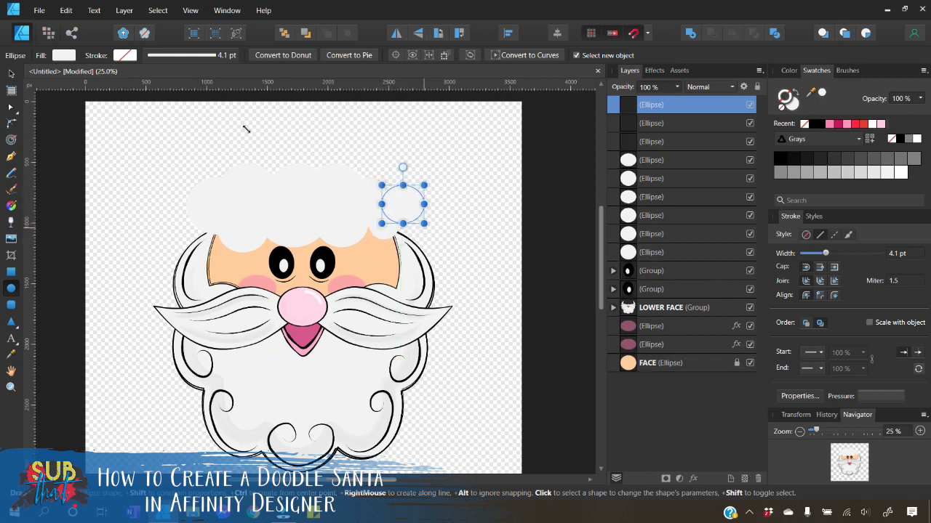
left_click(13, 71)
left_click(450, 223)
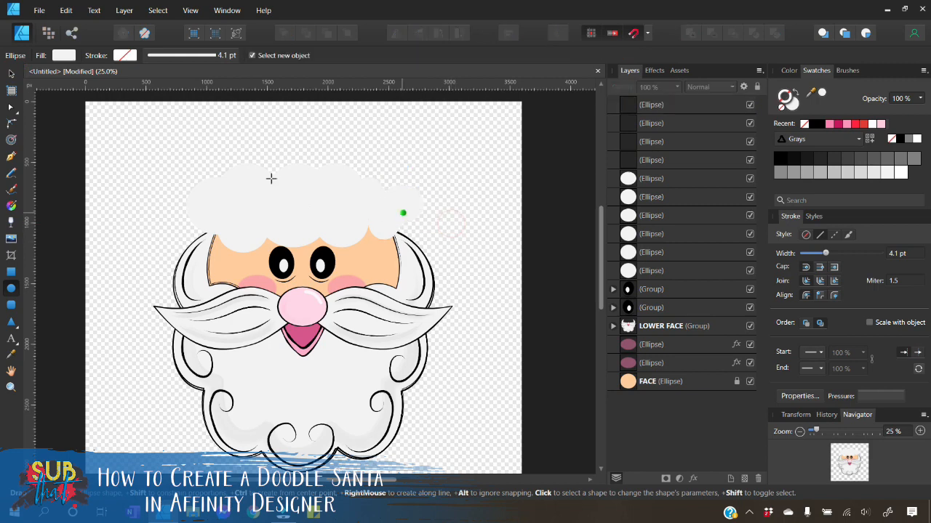
Widen the brim's lower right ellipse leftward, raise and widen the lower left one to about 505 px, and nudge the ellipse above the right eye up
key("v")
left_click(385, 228)
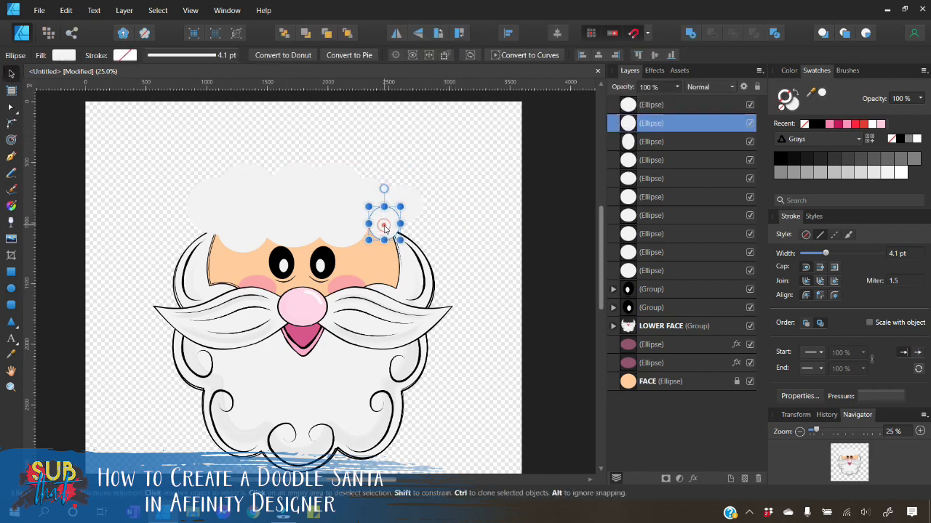
left_click_drag(369, 223, 353, 223)
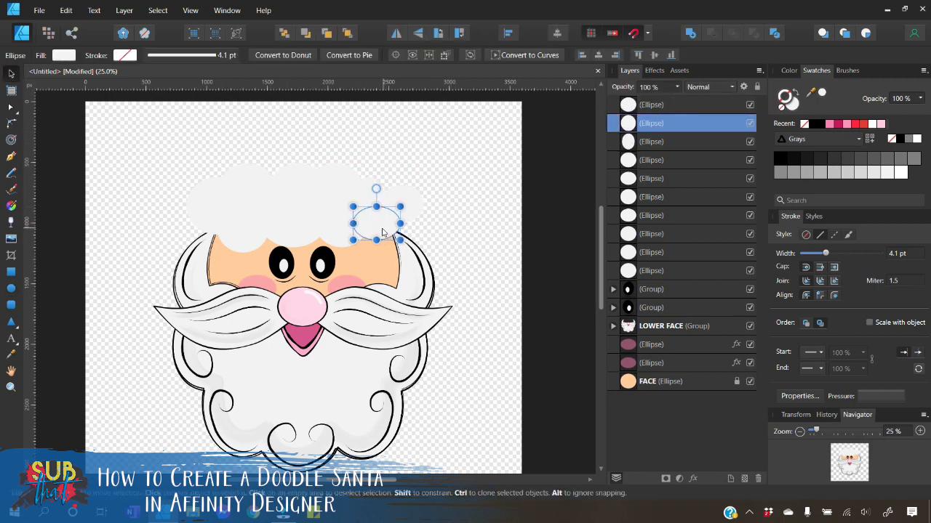
left_click(290, 233)
left_click(242, 236)
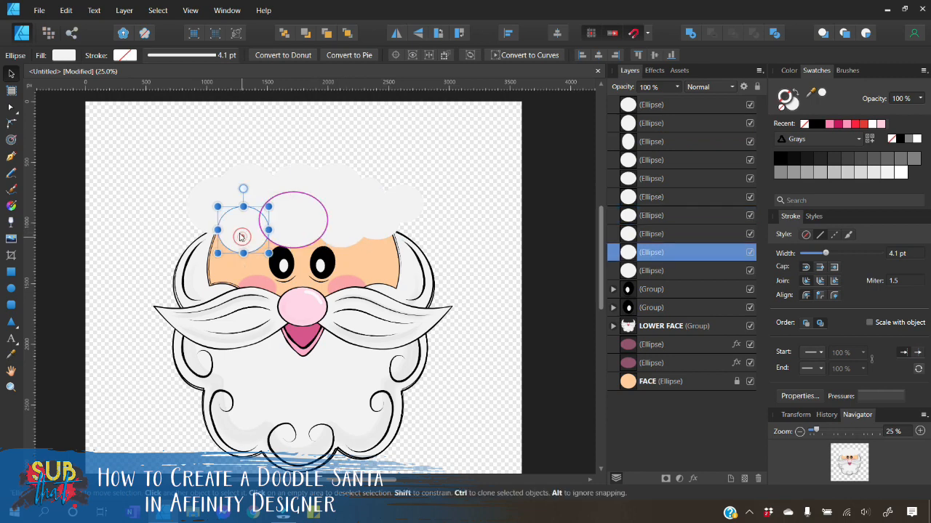
left_click_drag(242, 237, 278, 225)
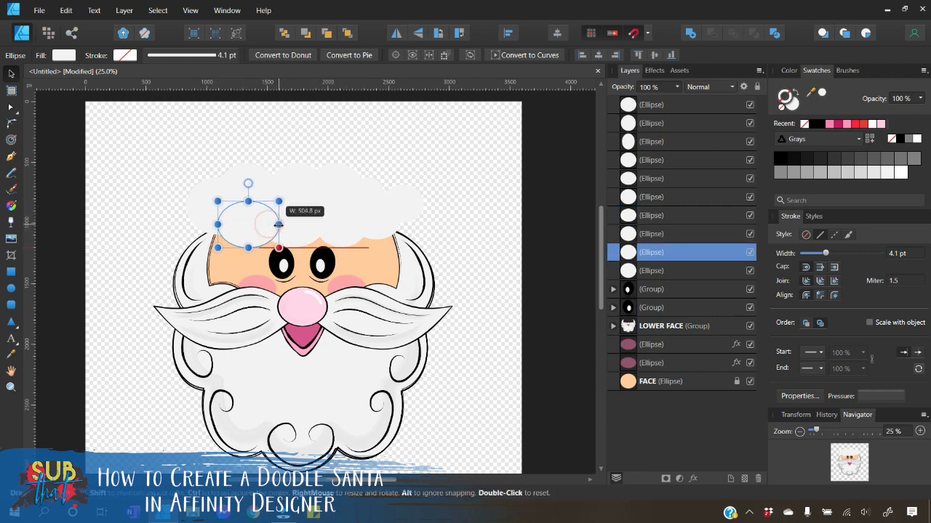
left_click(329, 226)
left_click_drag(337, 229, 336, 225)
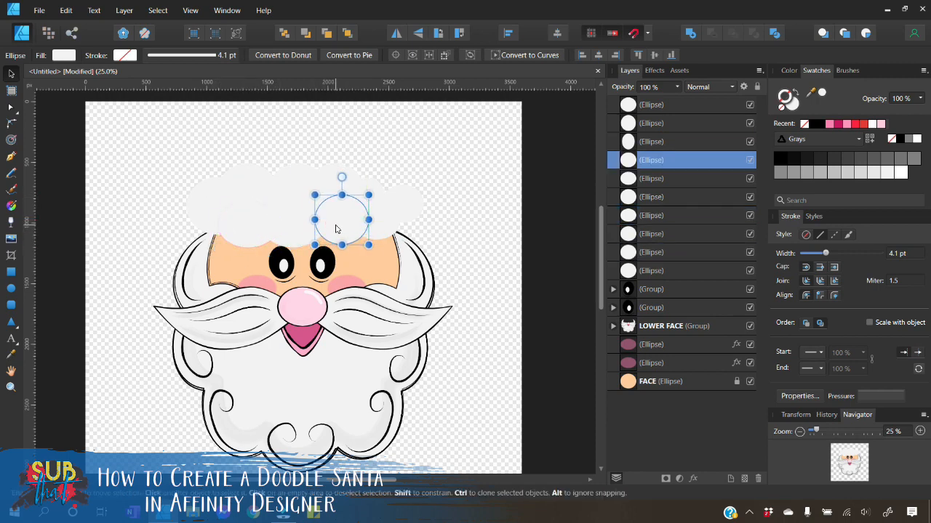
Enlarge and raise the ellipse at the brim's right end, then widen the narrow upper ellipse beside it
left_click(402, 204)
mouse_move(403, 183)
left_mouse_down()
mouse_move(369, 200)
mouse_move(403, 194)
left_mouse_up()
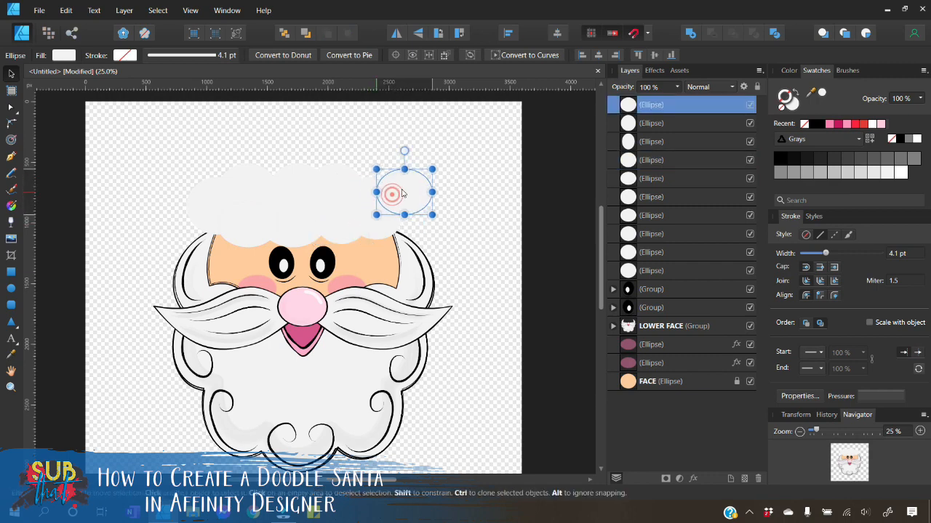
left_click(464, 235)
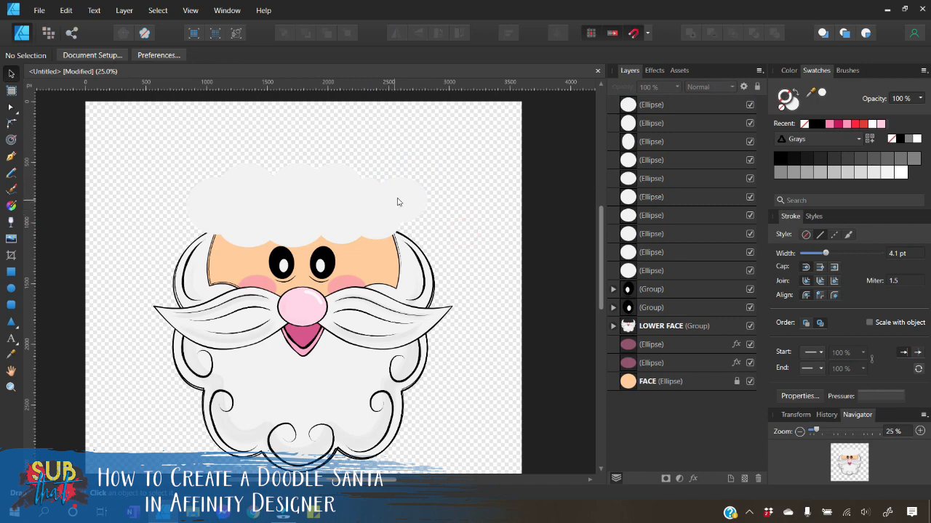
left_click(368, 193)
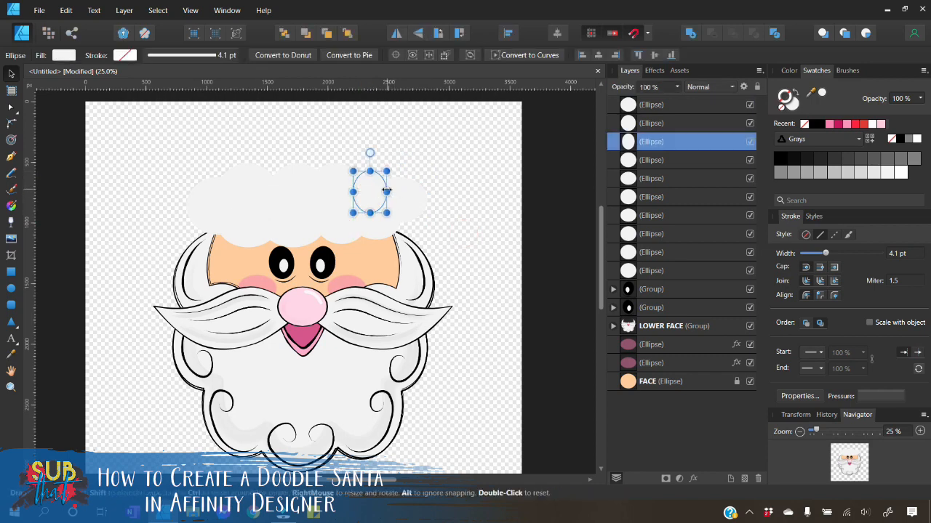
left_click_drag(386, 192, 347, 192)
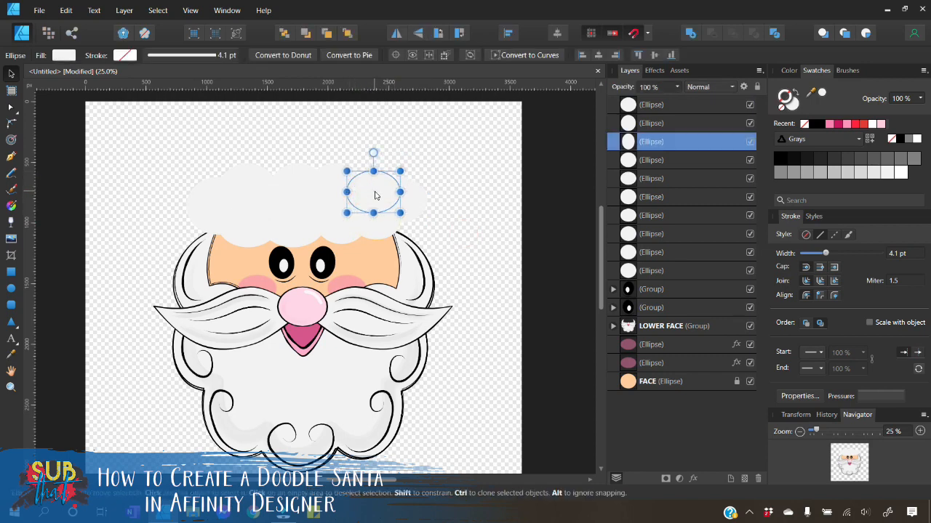
left_click(433, 219)
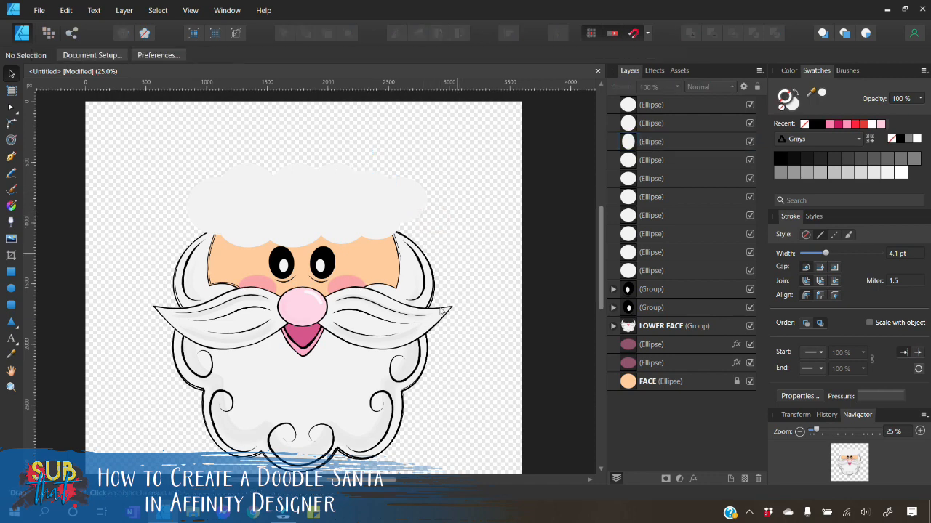
Reshape the ellipse at the brim's right end into a taller circle and slightly narrow the one at the left end
left_click(390, 215)
left_click_drag(395, 211, 400, 237)
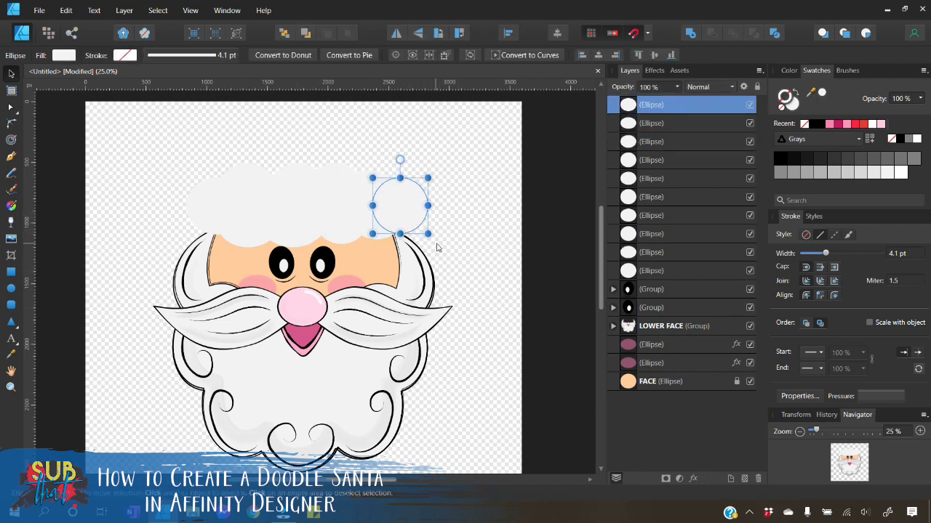
left_click(437, 248)
left_click(216, 211)
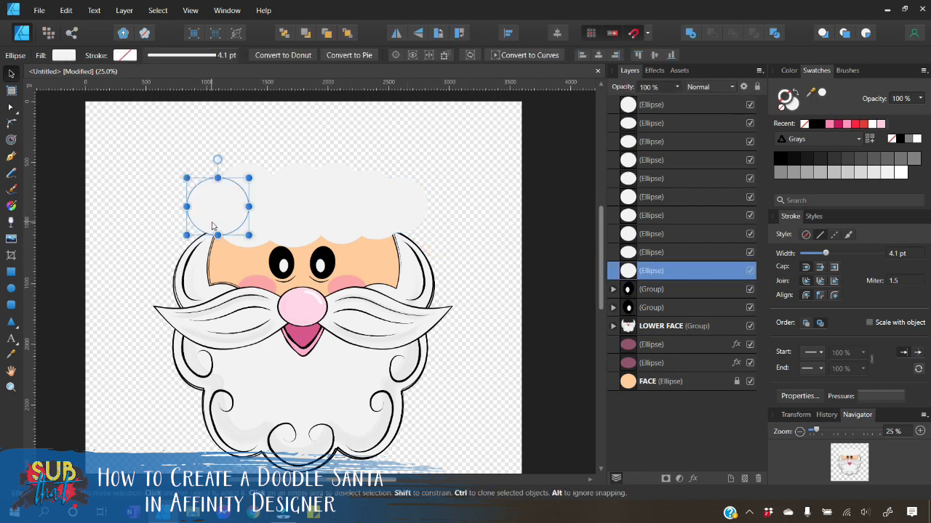
left_click_drag(186, 206, 189, 206)
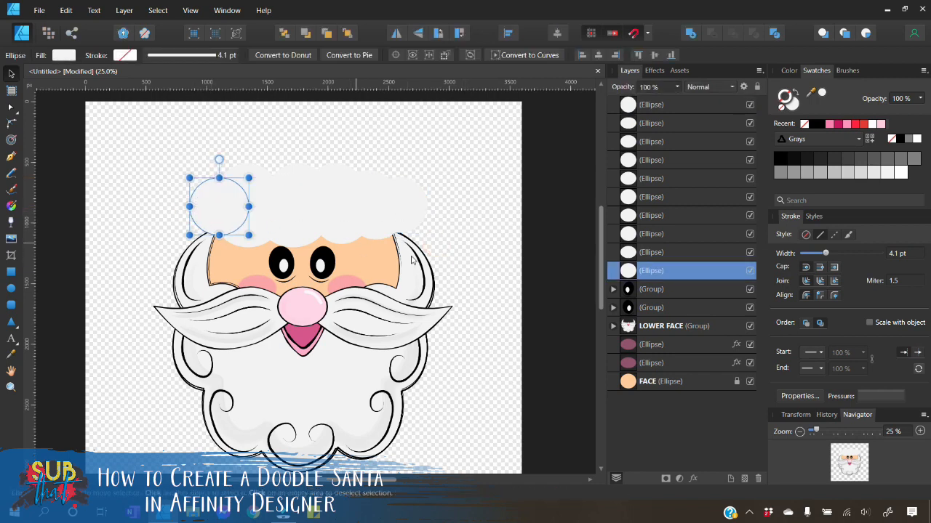
Extend the brim's lower right ellipse outward and downward to fill the lower edge below the end circle
left_click(460, 244)
left_click(360, 217)
left_click_drag(376, 238, 407, 228)
key("ctrl+z")
left_click(428, 235)
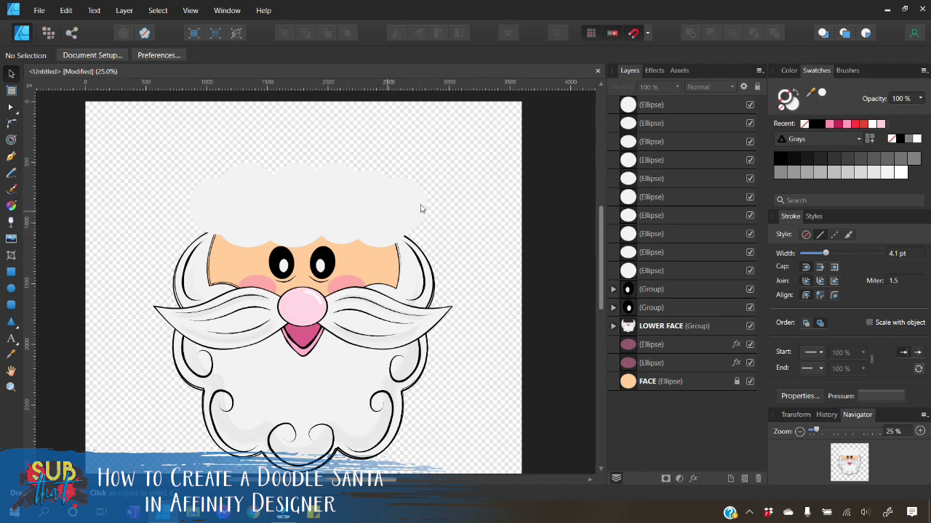
Select all ten brim ellipses and combine them into a single curve with the Add operation
left_click_drag(471, 256, 148, 150)
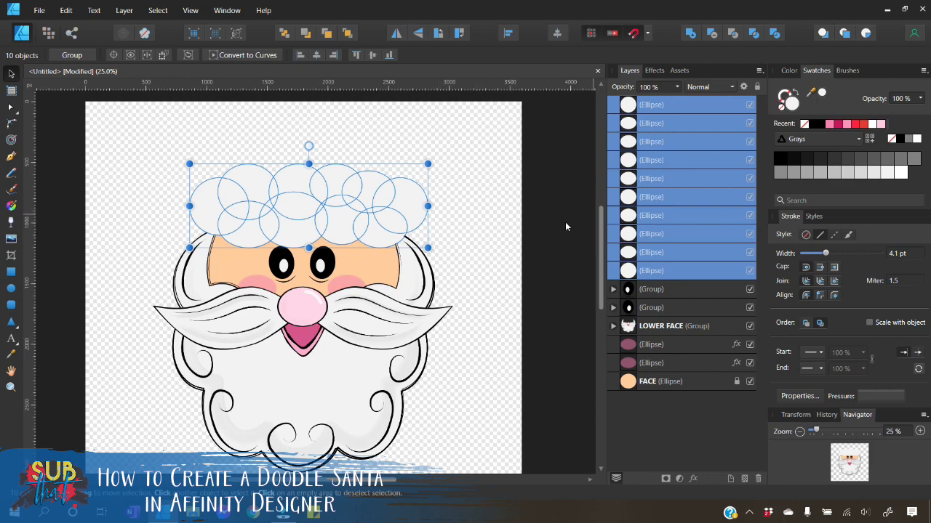
left_click_drag(494, 247, 135, 135)
left_click(526, 131)
left_click(661, 105)
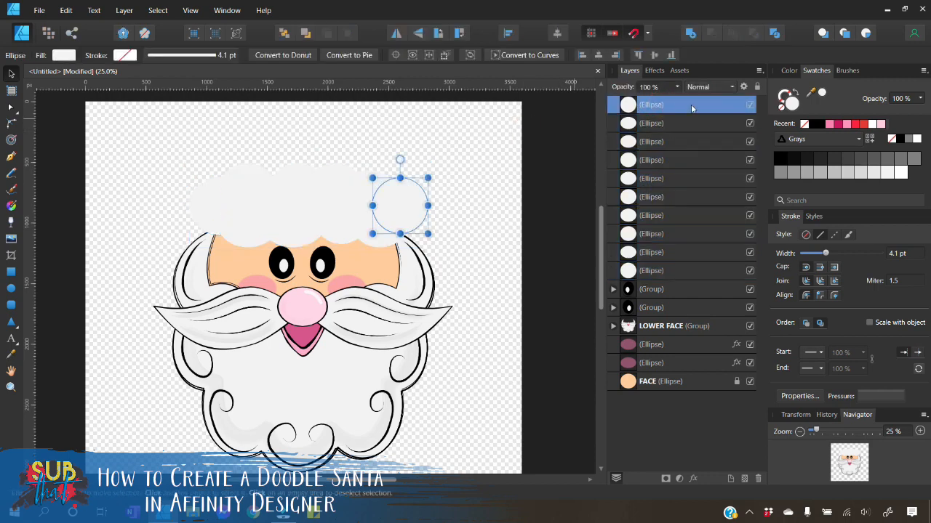
left_click(656, 271, "shift")
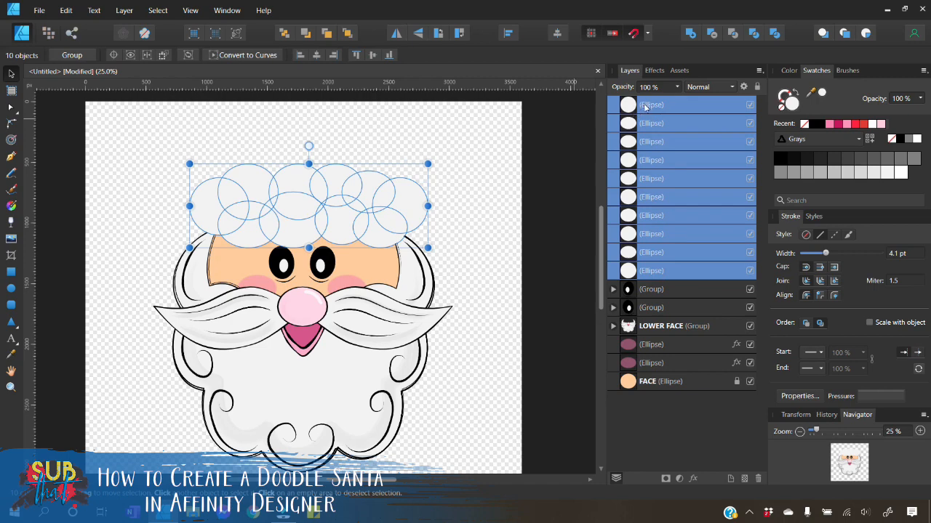
left_click(690, 34)
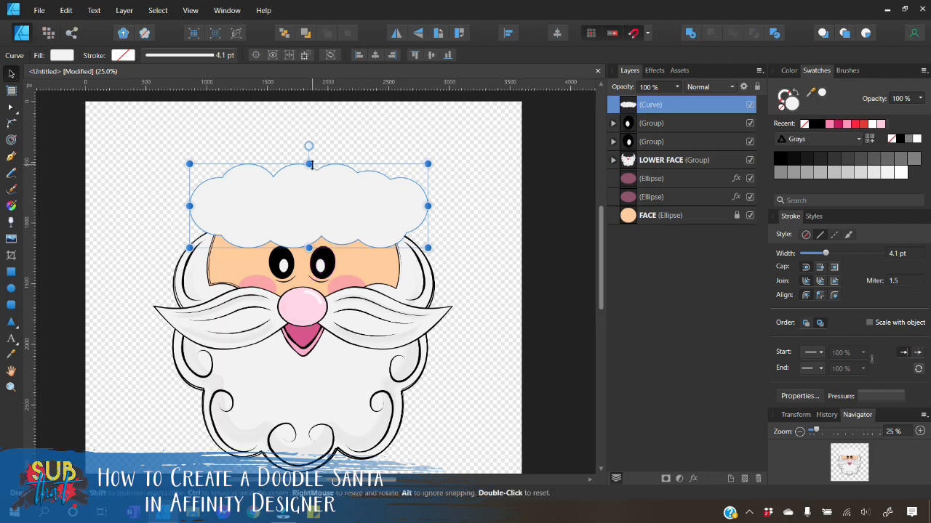
Flatten the combined brim from its upper edge, stretch it wider on both sides, and center it over the forehead
left_click_drag(309, 165, 310, 168)
left_click_drag(309, 172, 309, 172)
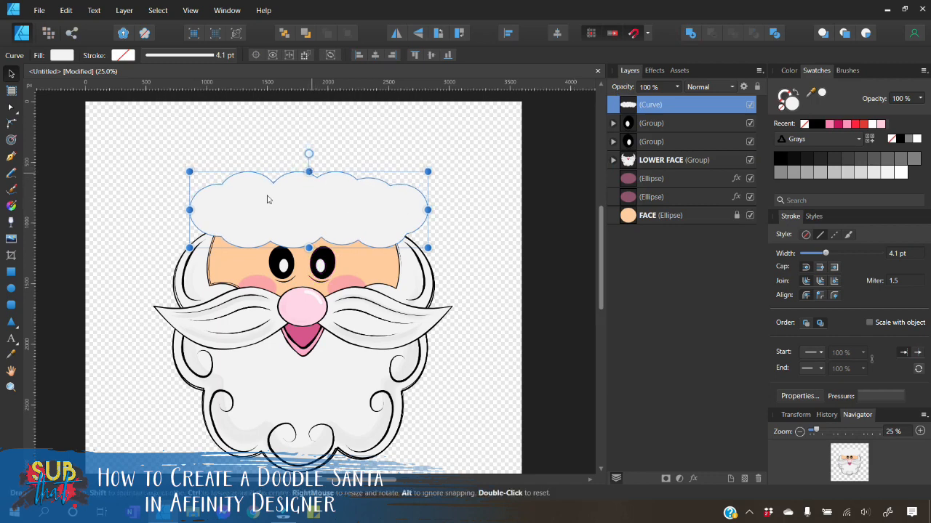
left_click_drag(189, 211, 179, 211)
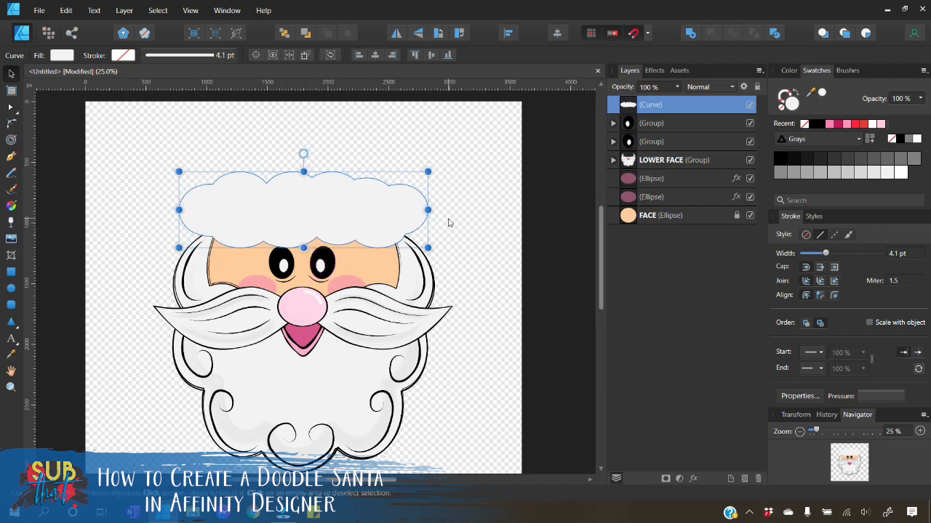
left_click_drag(428, 210, 432, 214)
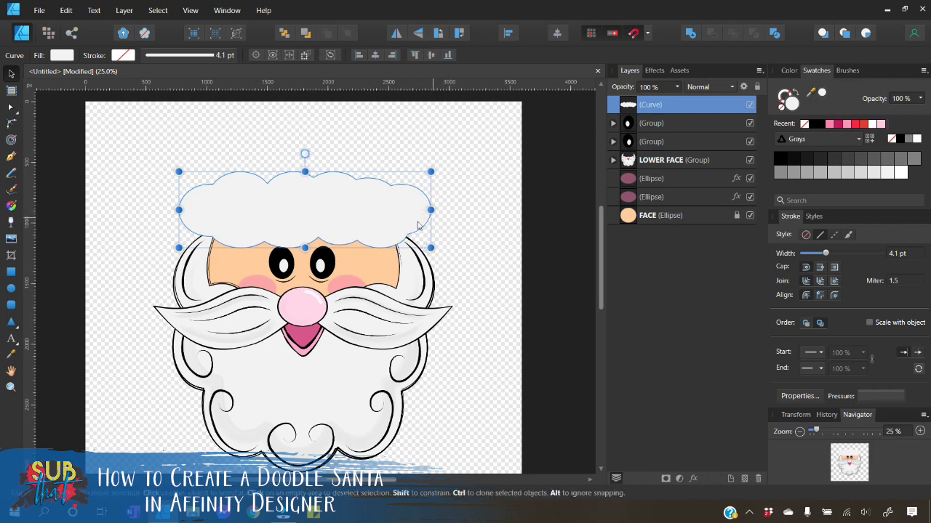
left_click_drag(368, 226, 361, 226)
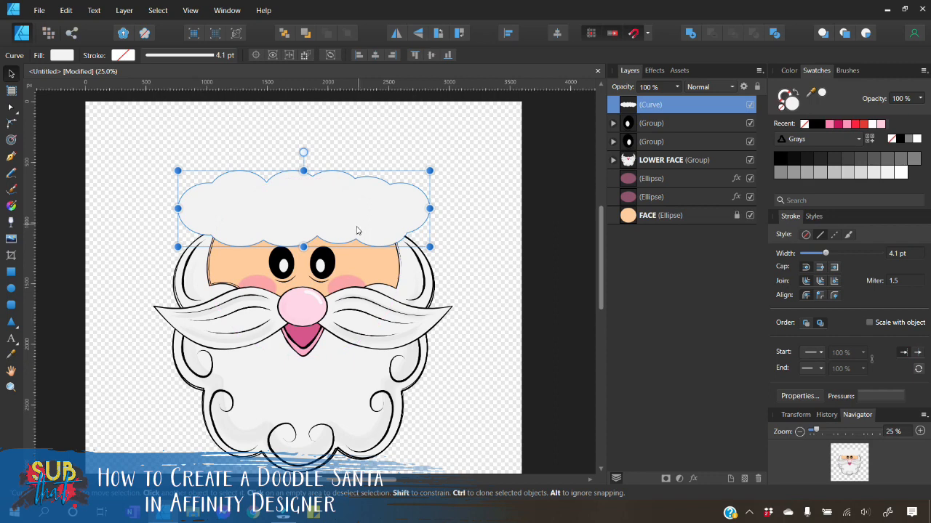
left_click(485, 250)
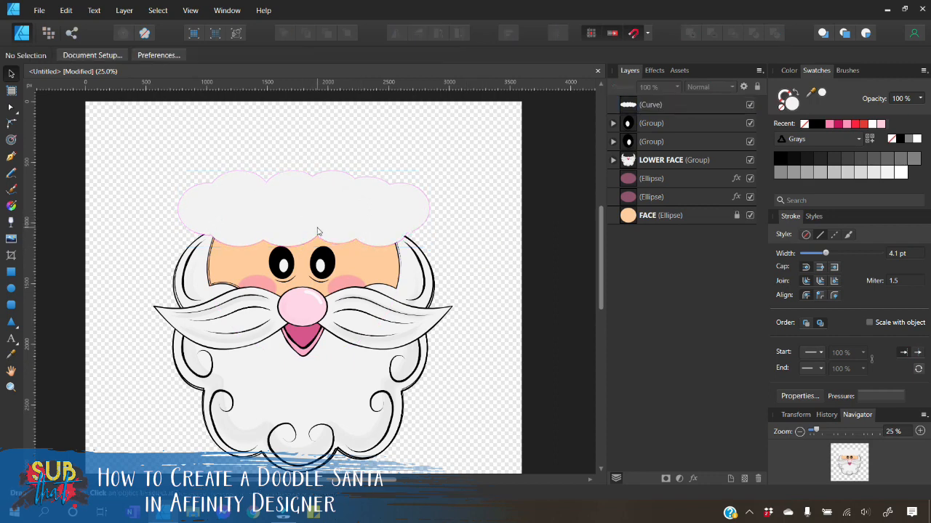
left_click(315, 223)
double_click(315, 222)
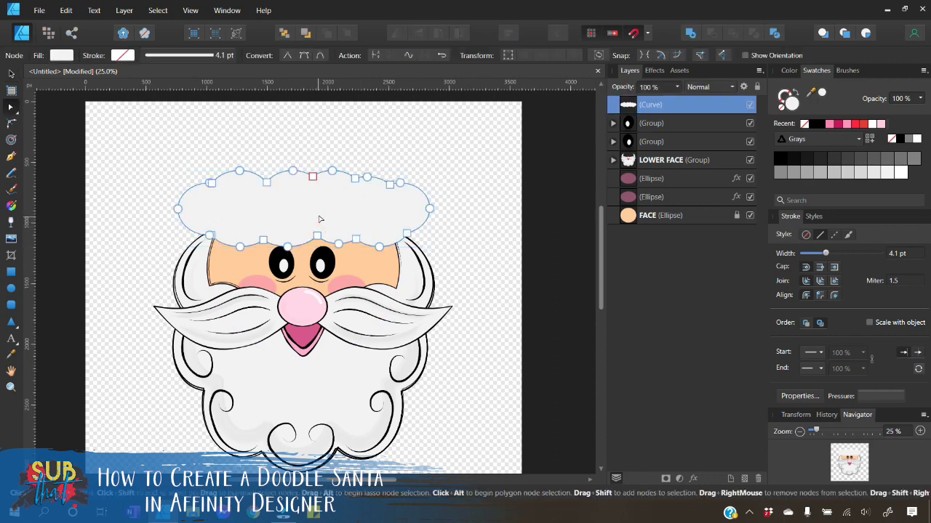
left_click(11, 74)
left_click_drag(278, 202, 278, 202)
left_click(476, 267)
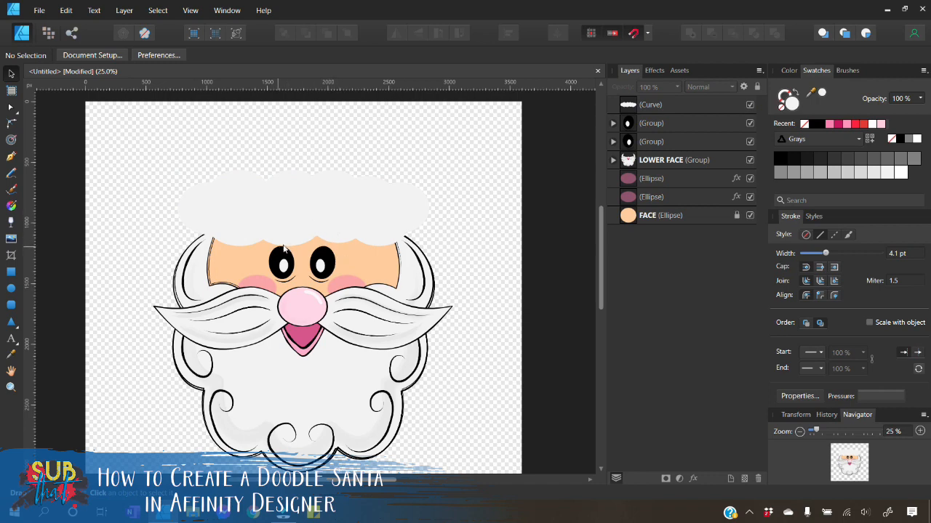
Give the white scalloped hat trim above Santa's eyes a black outline
left_click(384, 203)
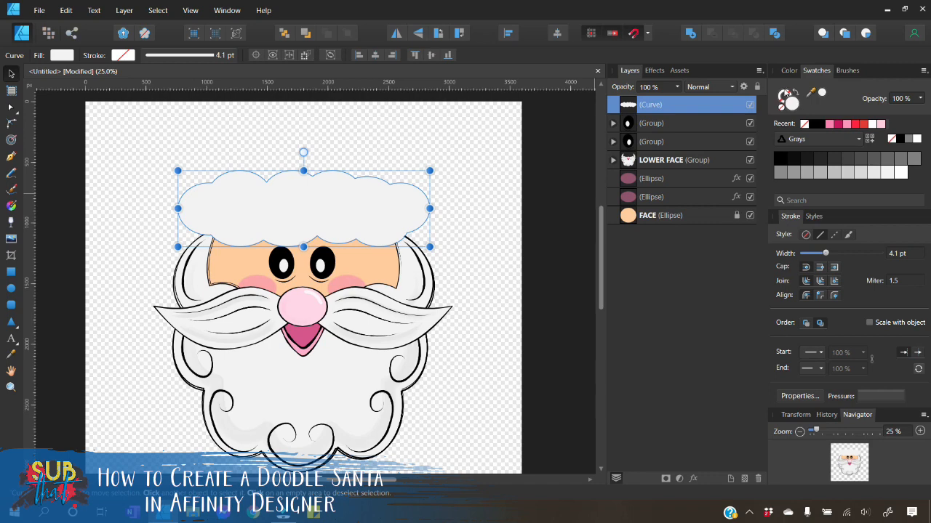
left_click(783, 93)
left_click(812, 126)
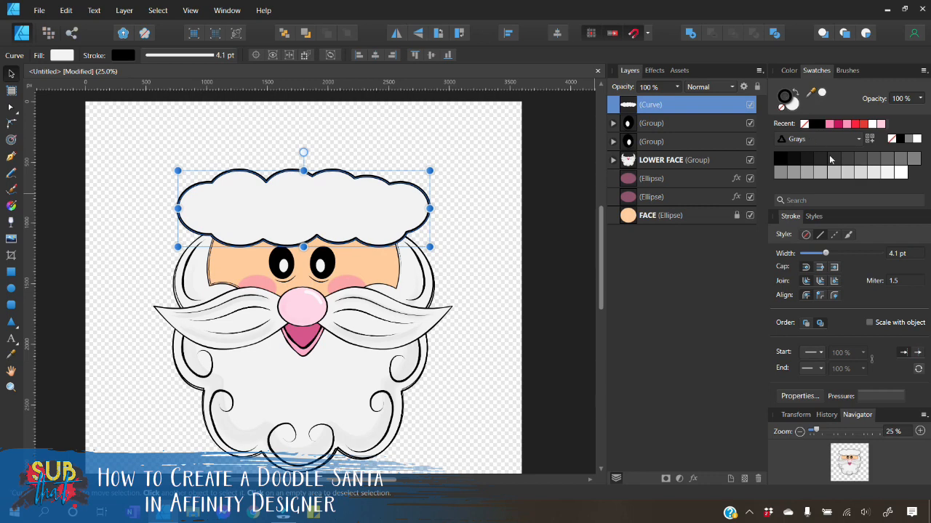
Shape the hat trim outline's pressure profile as a wave with three full-width peaks and two deep dips between them
left_click(877, 398)
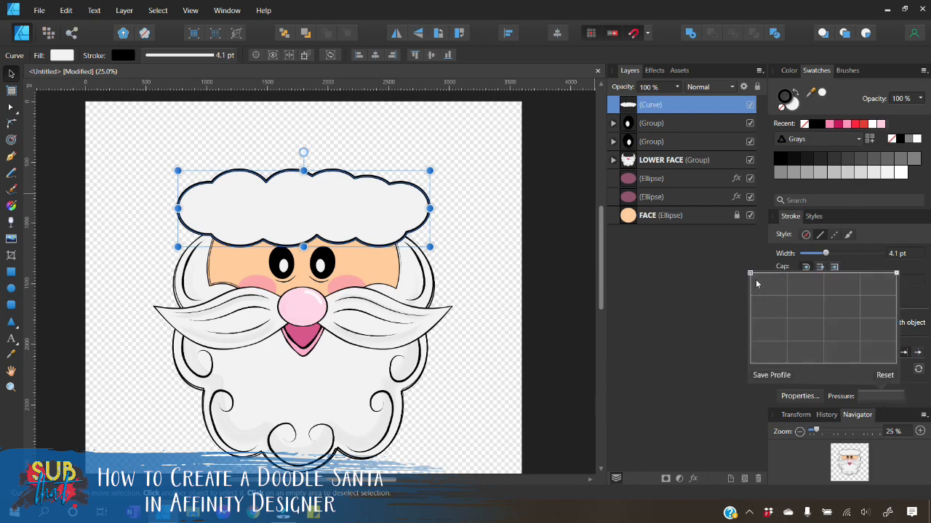
mouse_move(750, 273)
left_mouse_down()
mouse_move(750, 311)
mouse_move(767, 310)
mouse_move(777, 269)
mouse_move(788, 363)
left_mouse_up()
left_click(803, 279)
mouse_move(821, 352)
left_mouse_down()
mouse_move(821, 364)
mouse_move(814, 273)
mouse_move(842, 286)
mouse_move(839, 363)
mouse_move(858, 345)
mouse_move(861, 275)
left_mouse_up()
left_click(843, 283)
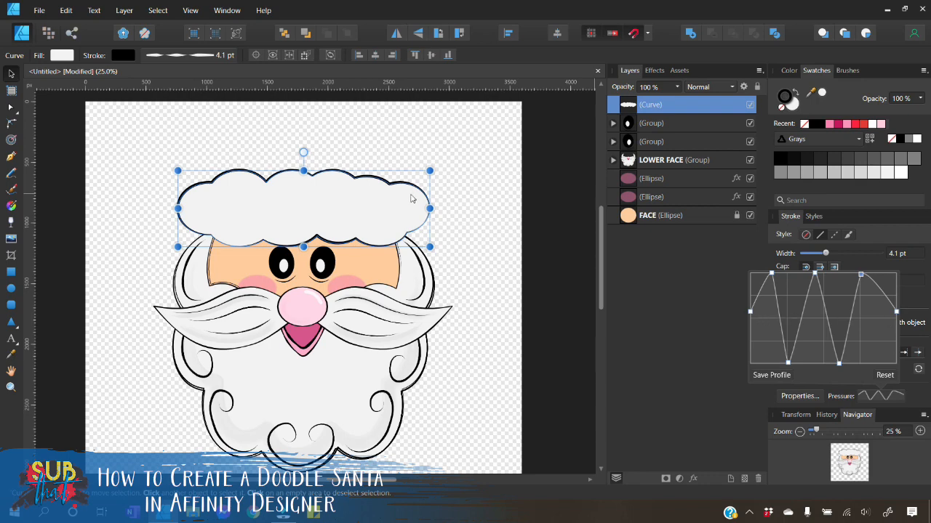
Raise the two dips of the hat trim's pressure profile and set its outline width to 2.8 pt
left_click_drag(788, 362, 787, 342)
left_click_drag(839, 363, 844, 340)
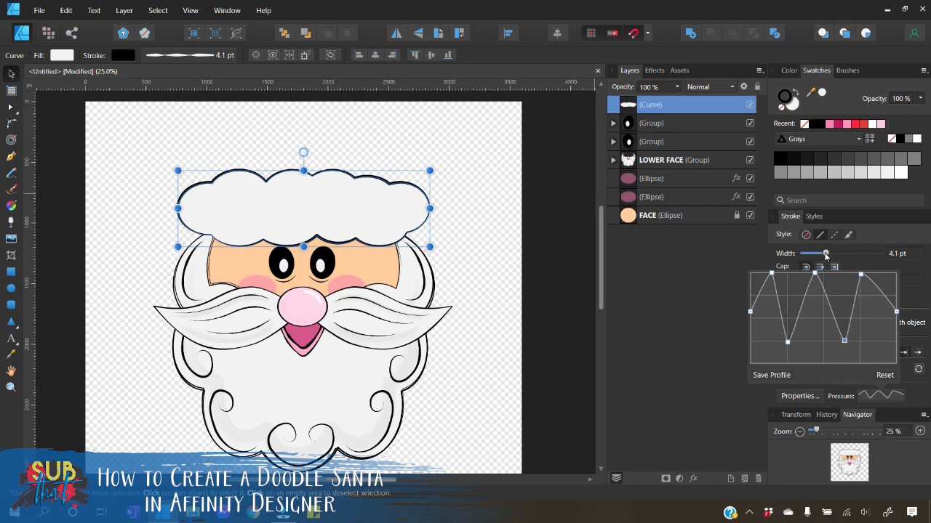
left_click_drag(826, 254, 823, 254)
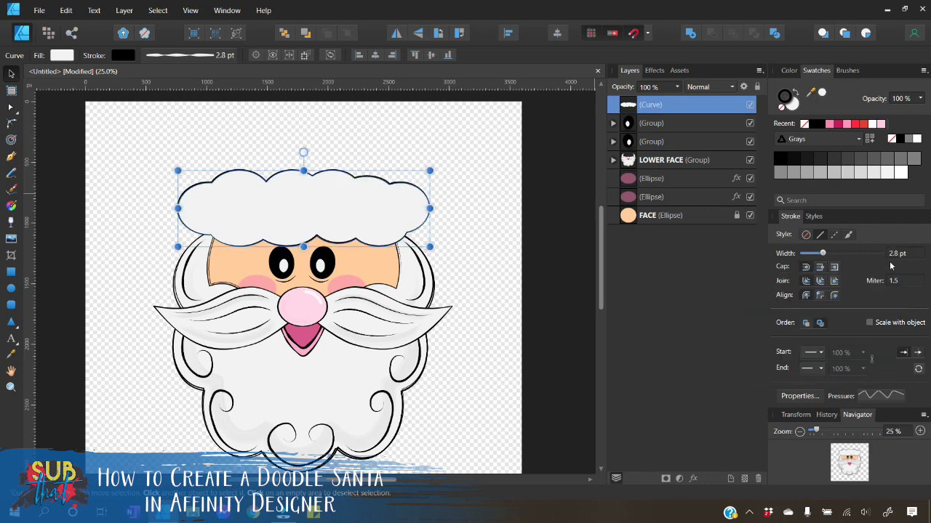
left_click(116, 169)
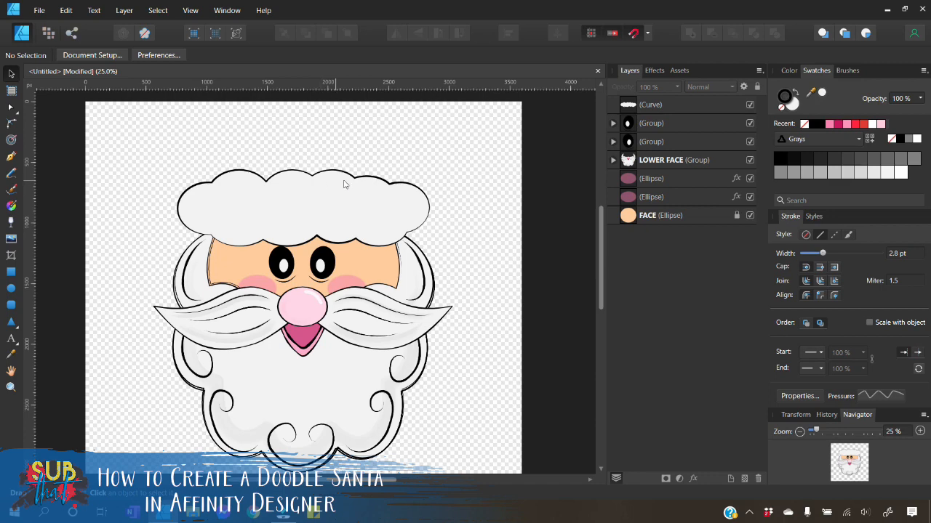
Duplicate the white base curve in the R MUSTACHE group and remove the duplicate's fill, keeping its black outline
left_click(417, 226)
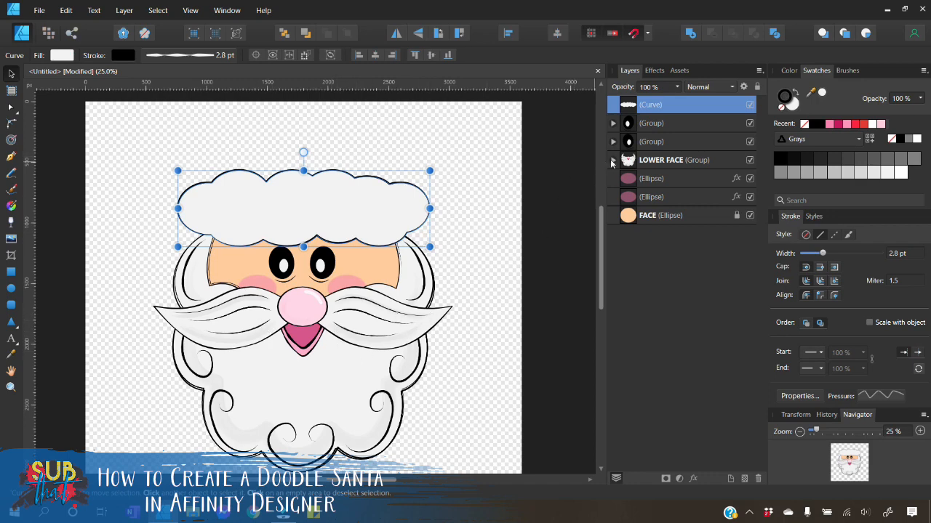
left_click(613, 160)
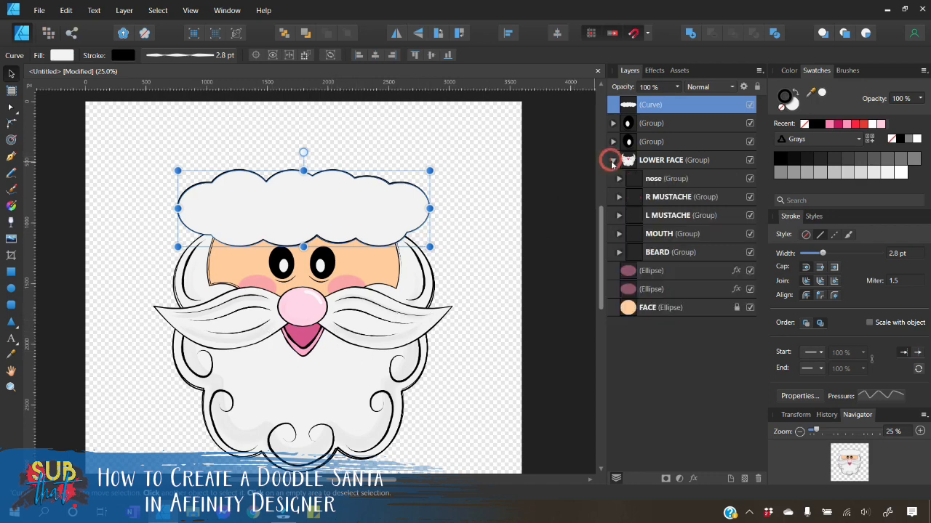
left_click(619, 197)
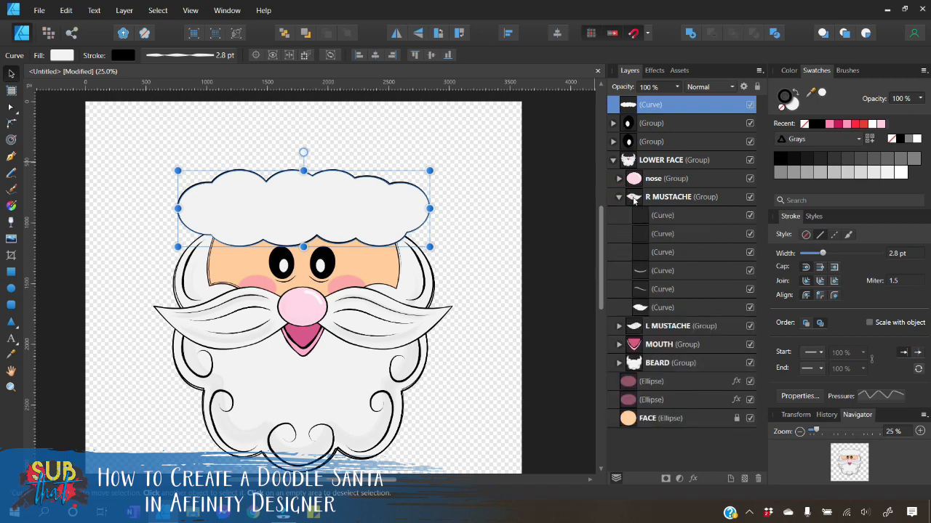
left_click(658, 308)
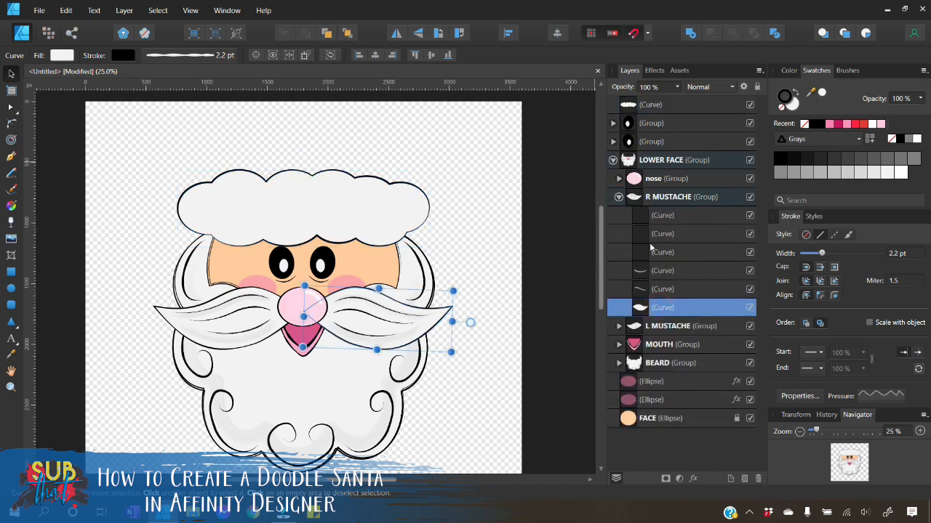
right_click(614, 304)
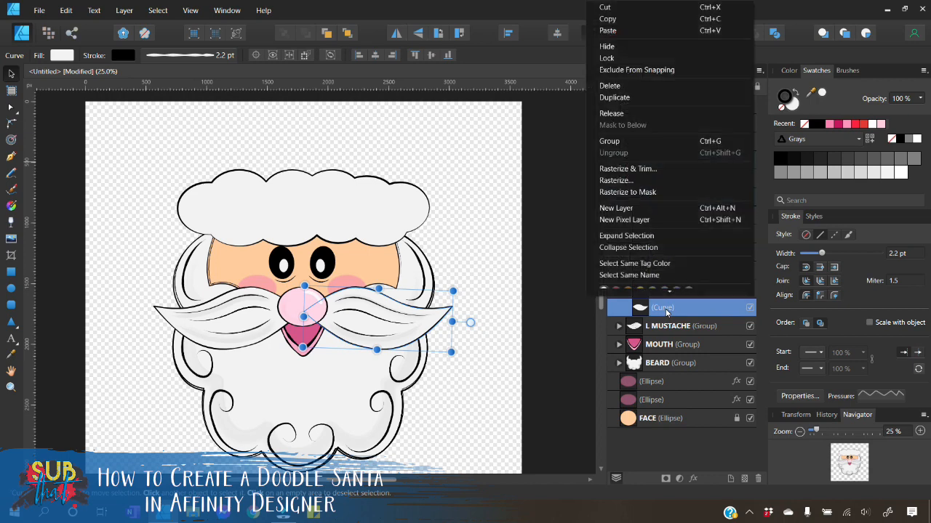
left_click(625, 98)
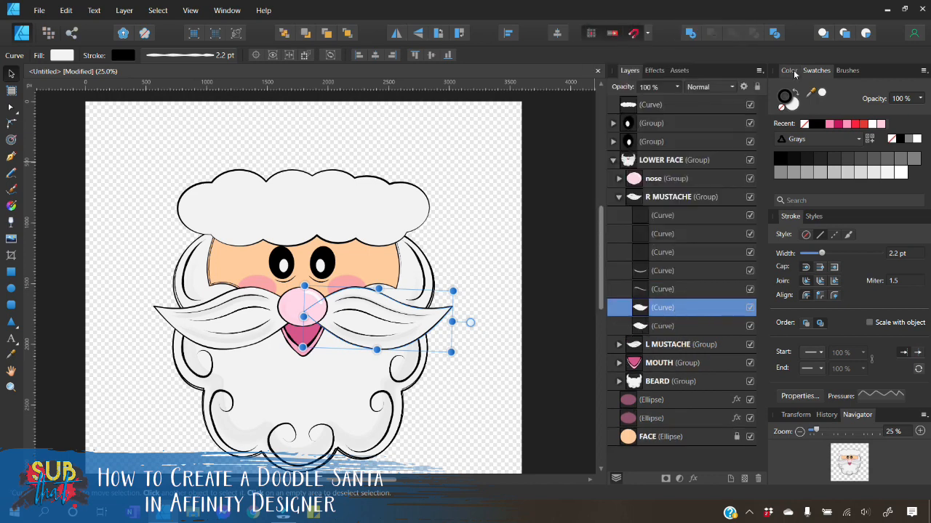
left_click(792, 104)
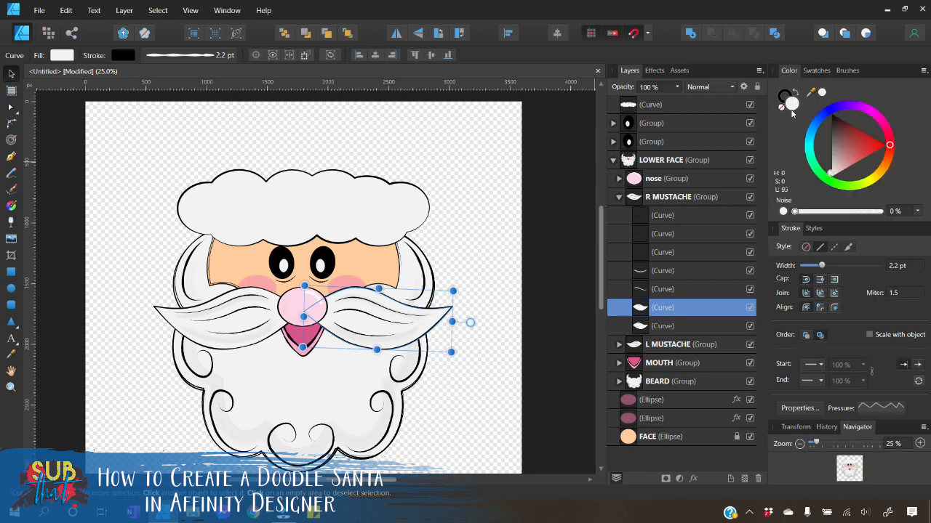
left_click(784, 107)
left_click(785, 97)
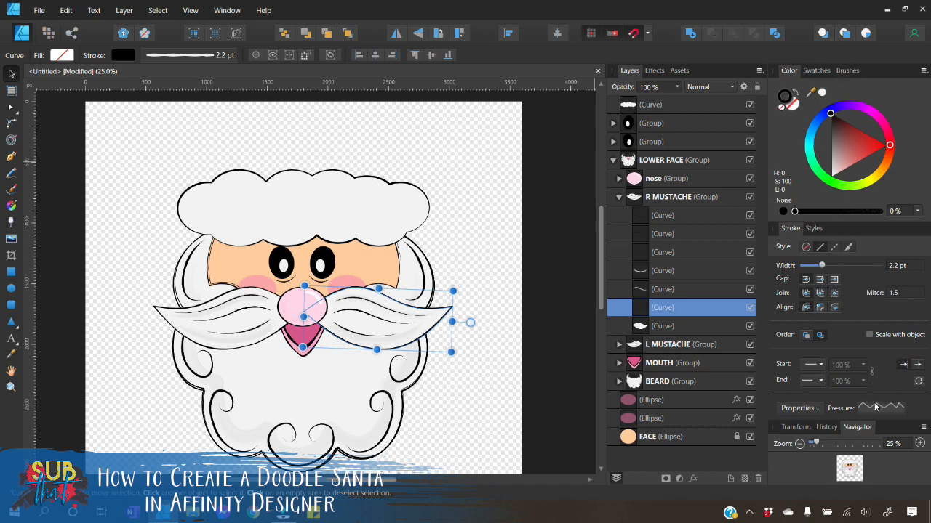
Apply the General purpose 10 outline brush to the duplicated right mustache curve and set its stroke width to 3.9 pt
left_click(847, 71)
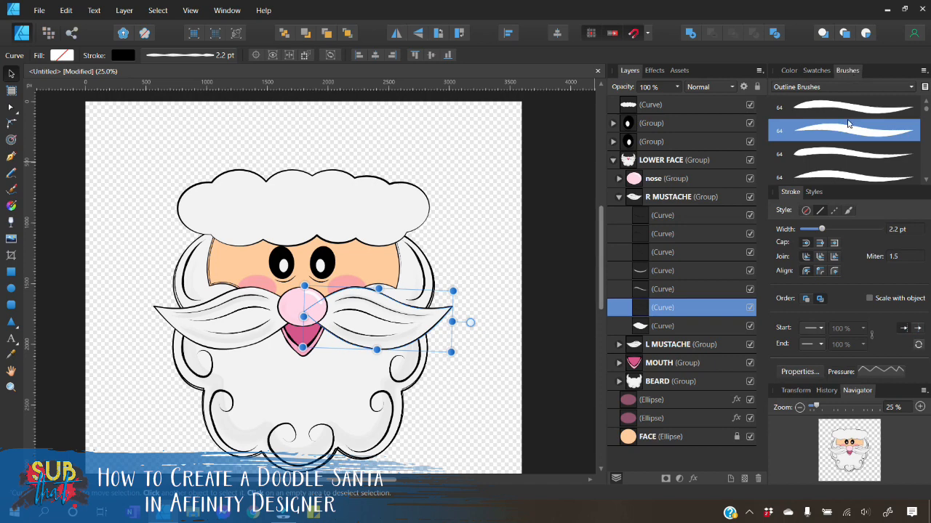
scroll(850, 128, "down", 1)
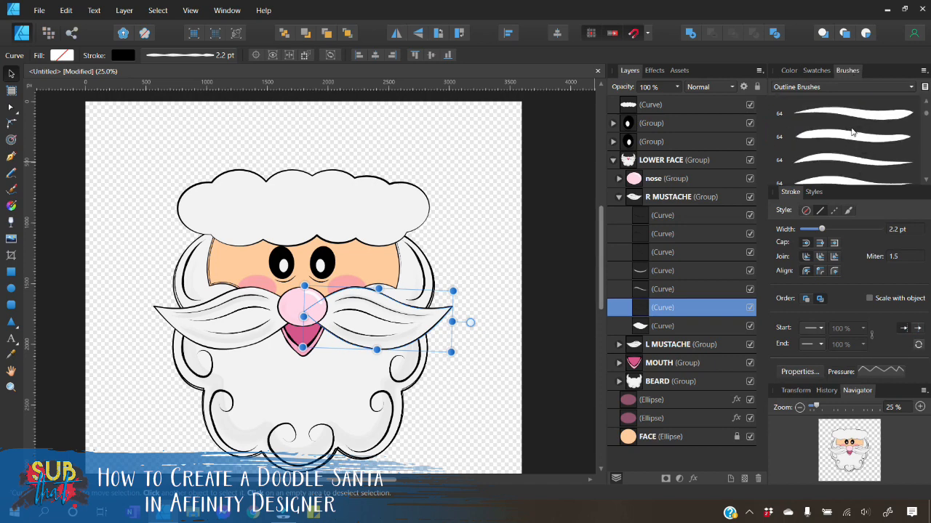
scroll(850, 127, "down", 2)
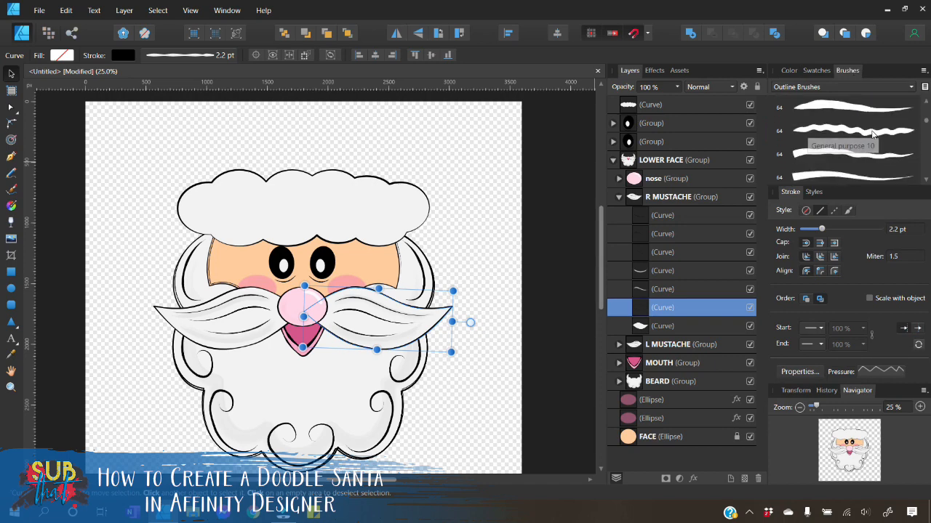
left_click(873, 133)
left_click(872, 133)
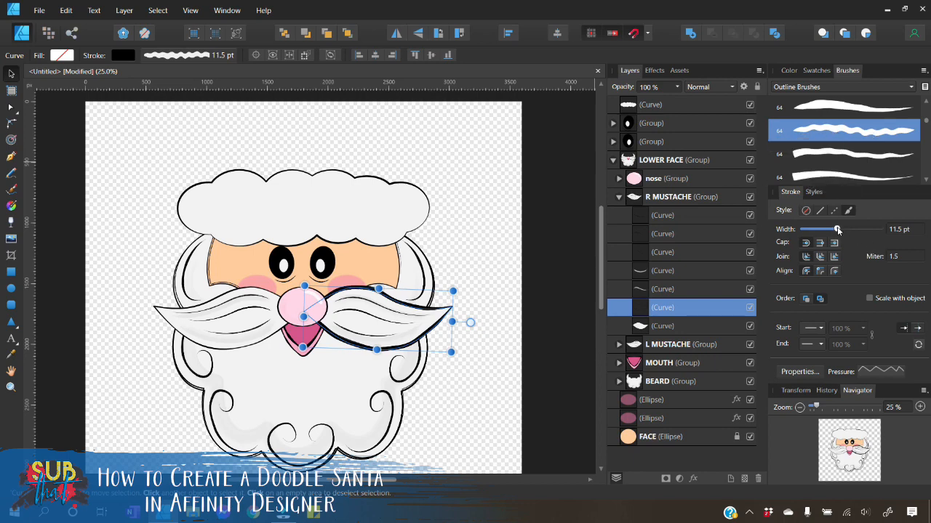
left_click_drag(837, 229, 824, 229)
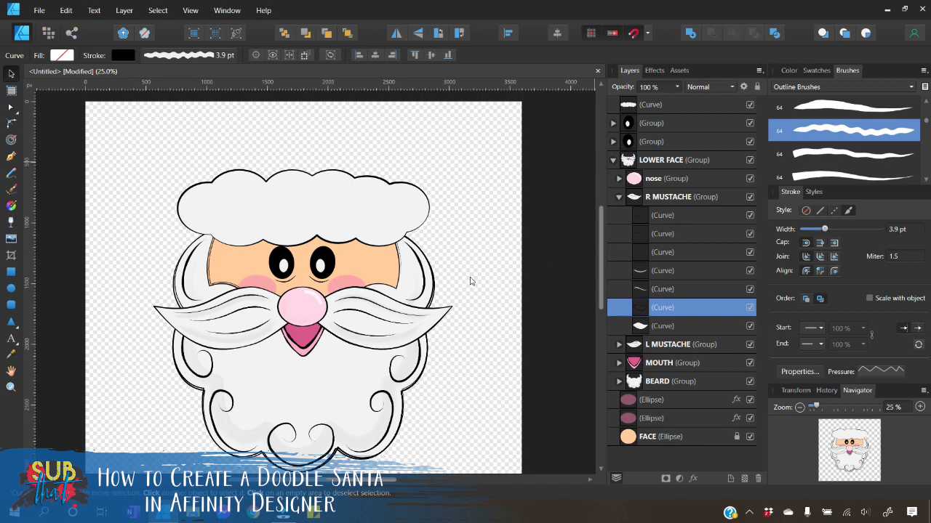
left_click_drag(472, 322, 471, 324)
left_click(473, 313)
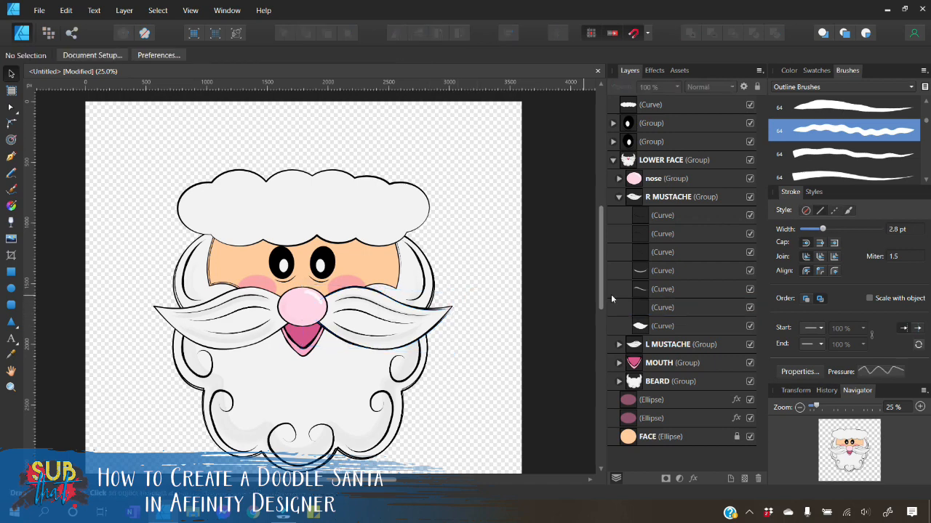
Duplicate the white base curve in the L MUSTACHE group and remove the duplicate's fill, keeping its black outline
left_click(618, 344)
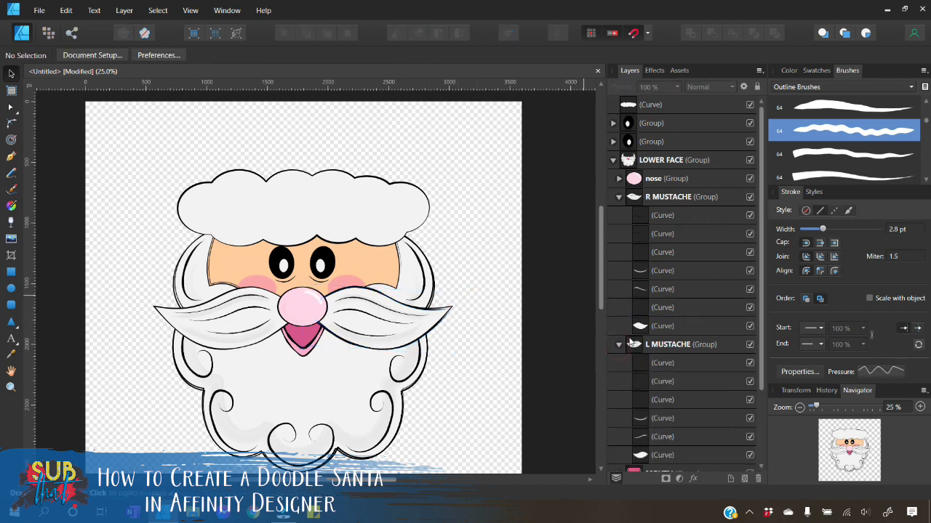
scroll(628, 338, "down", 2)
left_click(652, 364)
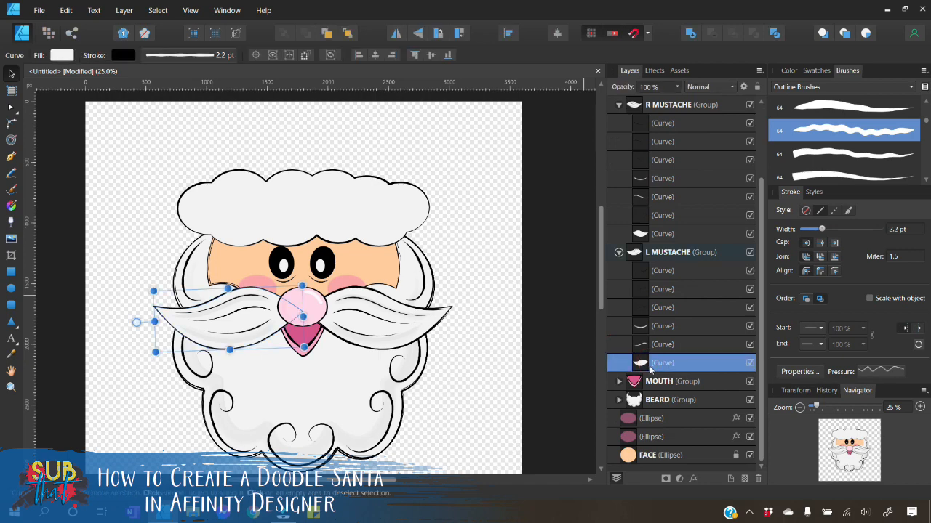
right_click(665, 371)
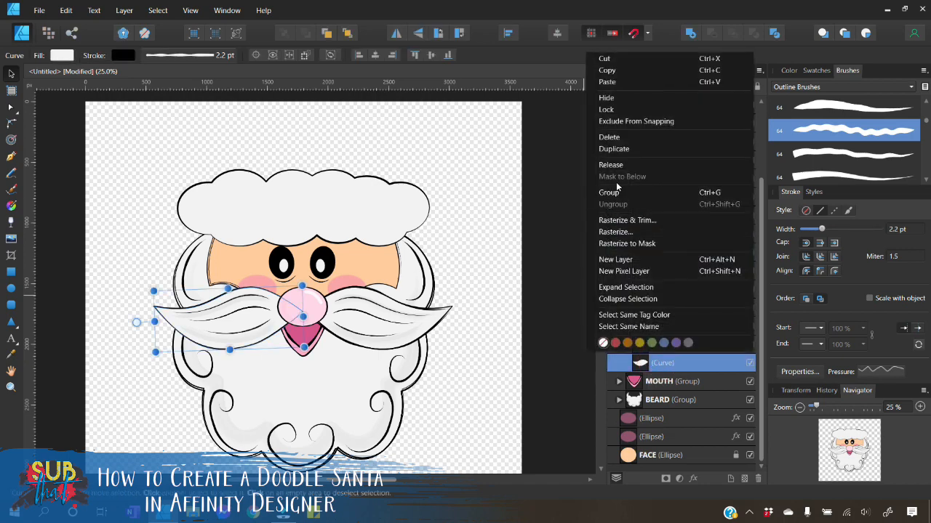
left_click(618, 149)
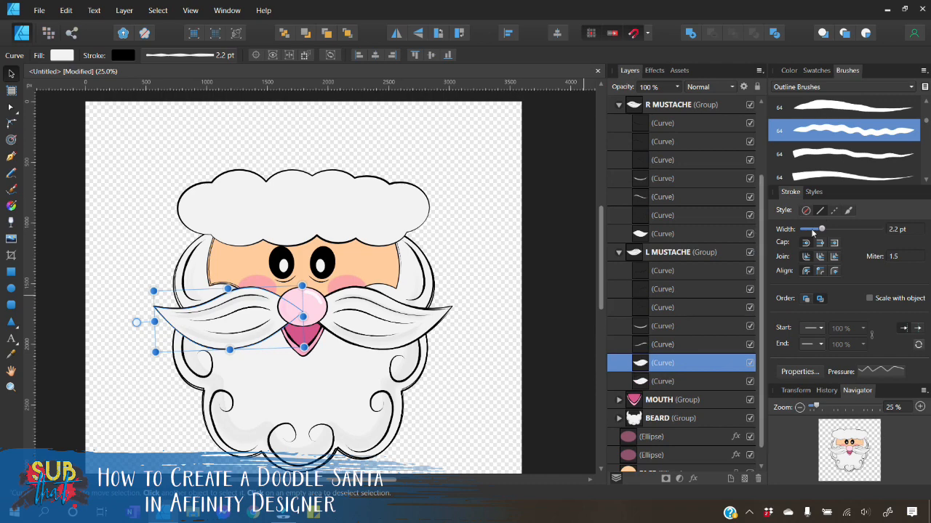
left_click(788, 71)
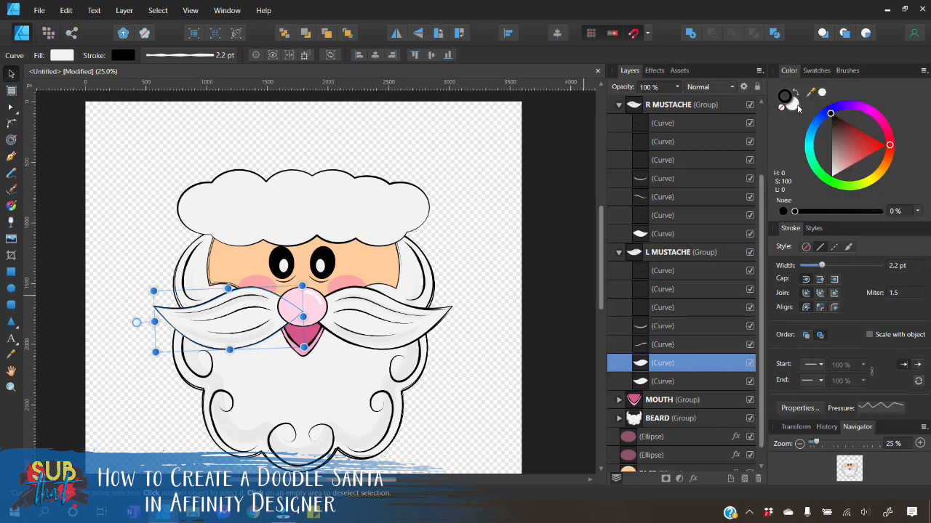
left_click(792, 106)
left_click(781, 107)
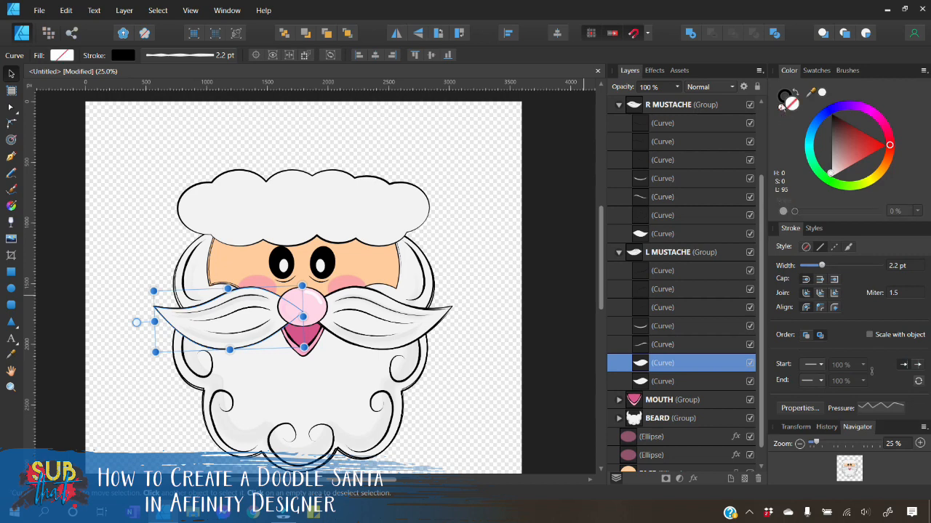
Apply the same wavy outline brush to the duplicated left mustache curve and set its stroke width to 2.5 pt
left_click(845, 76)
left_click(843, 131)
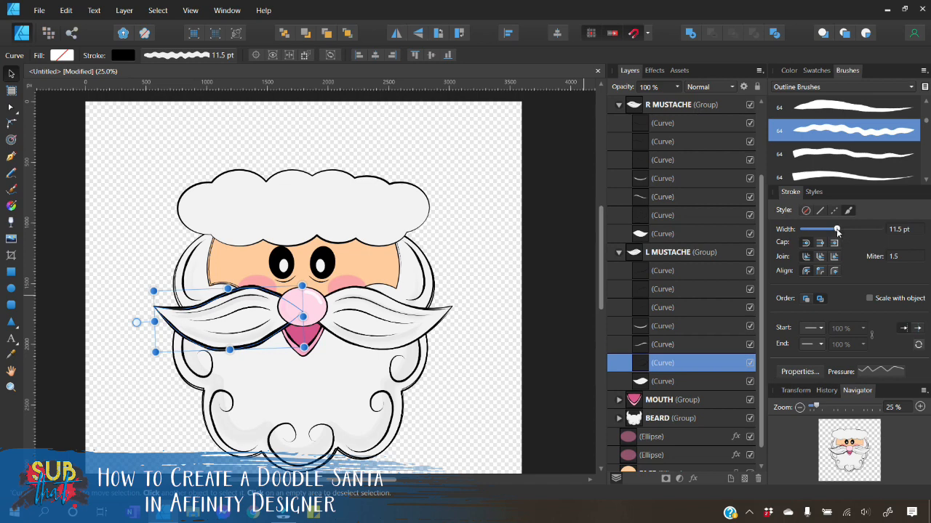
left_click_drag(836, 229, 822, 230)
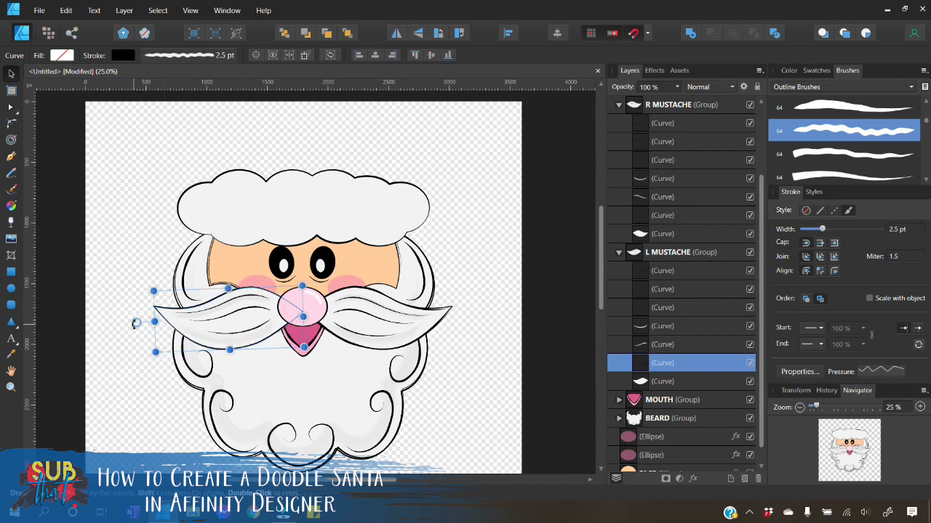
left_click_drag(135, 323, 132, 318)
left_click(119, 349)
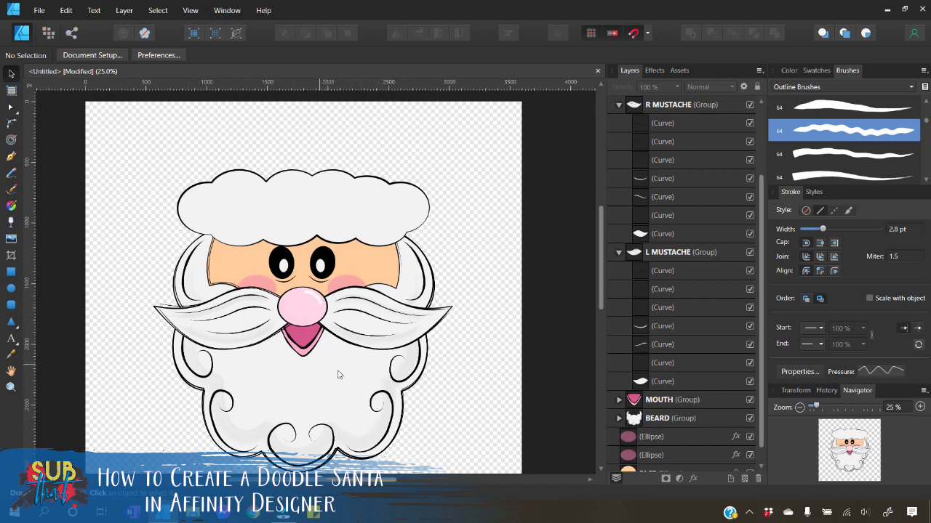
Collapse the L MUSTACHE, R MUSTACHE and LOWER FACE groups and select the white hat trim curve
left_click(619, 253)
left_click(619, 197)
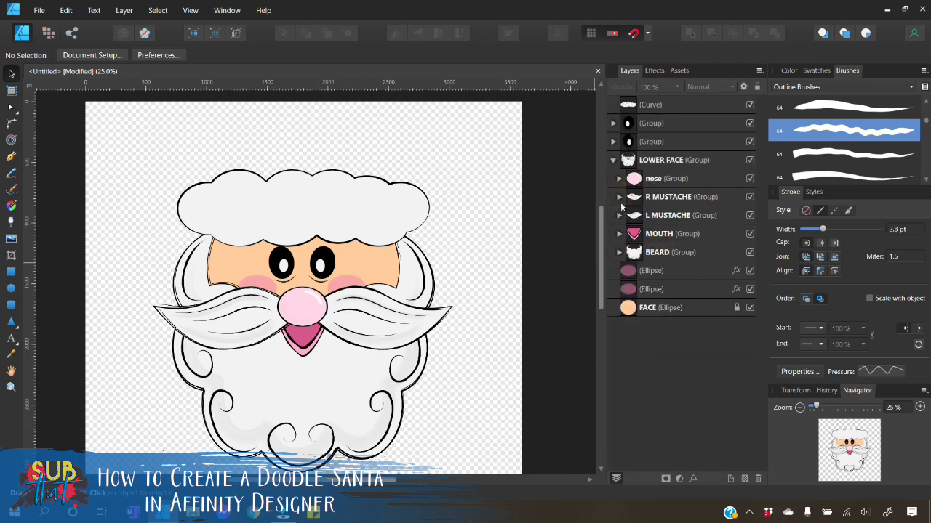
left_click(614, 160)
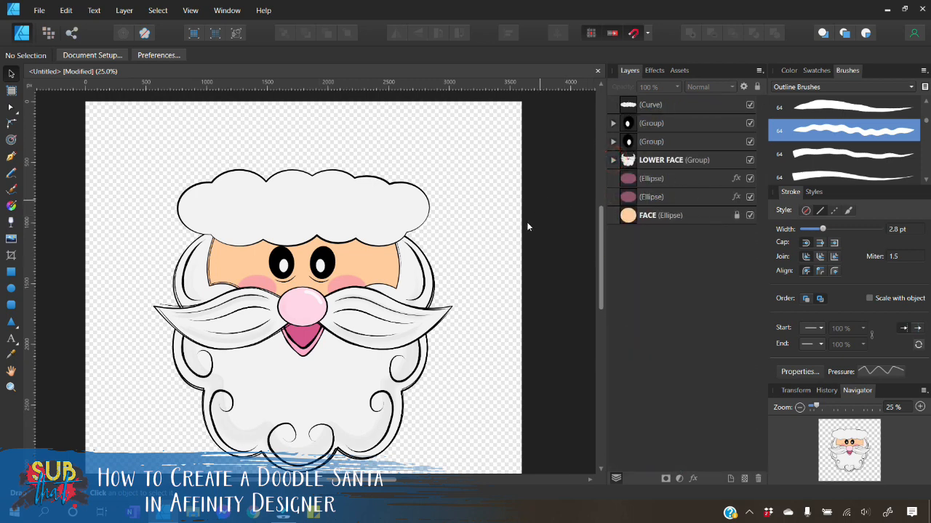
left_click(425, 226)
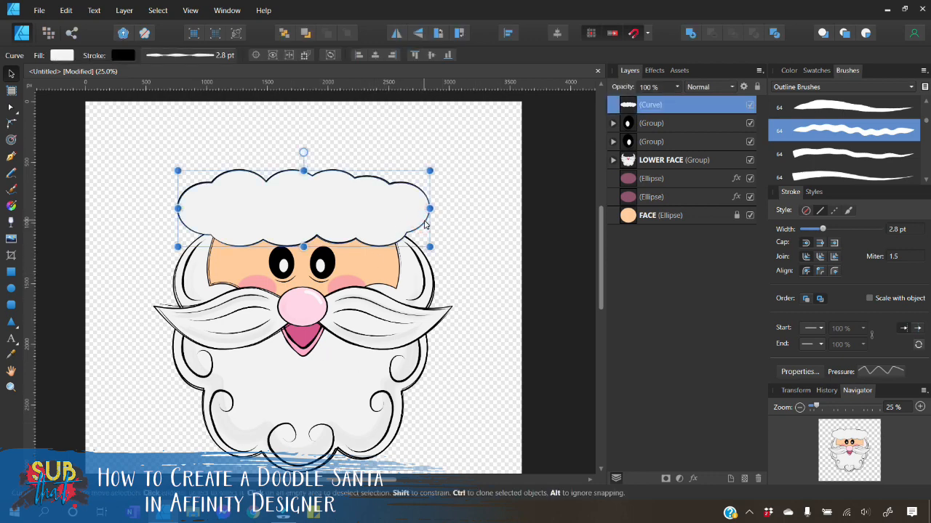
Duplicate the white hat trim curve and remove the duplicate's fill, keeping its black outline
right_click(648, 113)
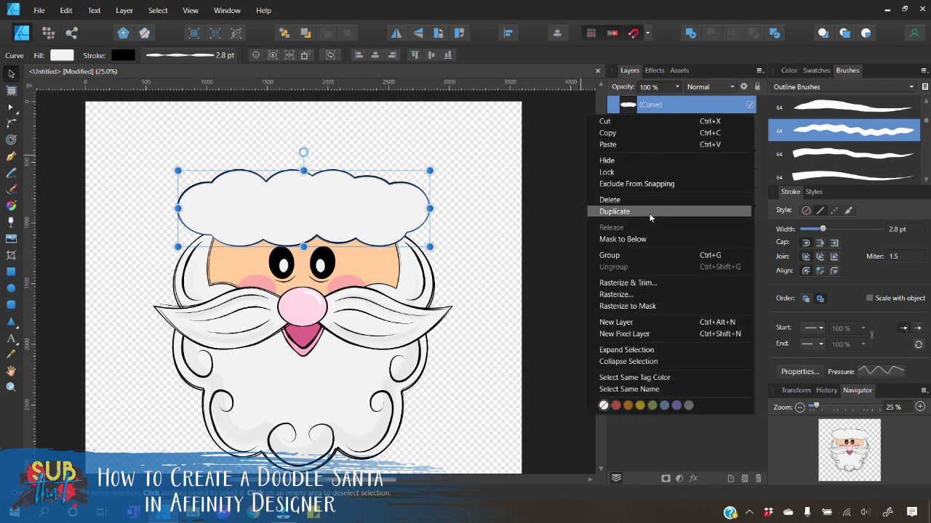
left_click(651, 215)
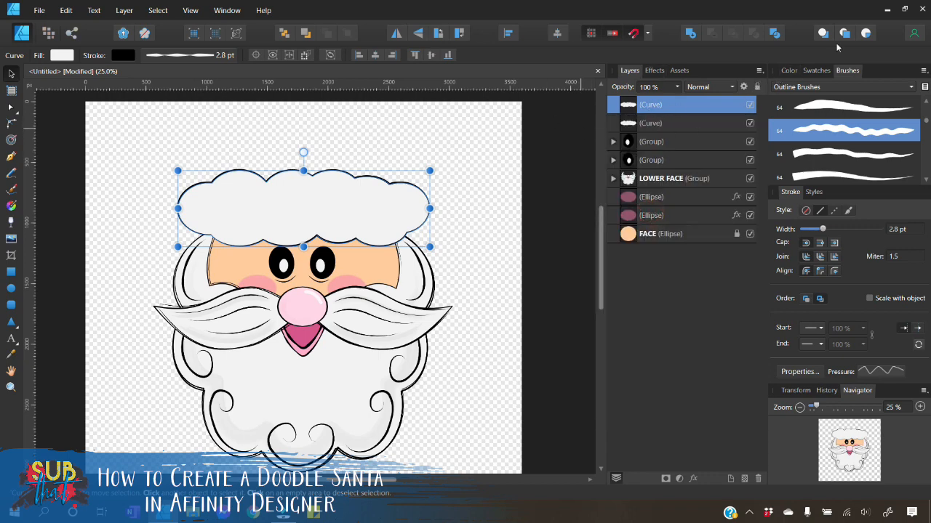
left_click(790, 71)
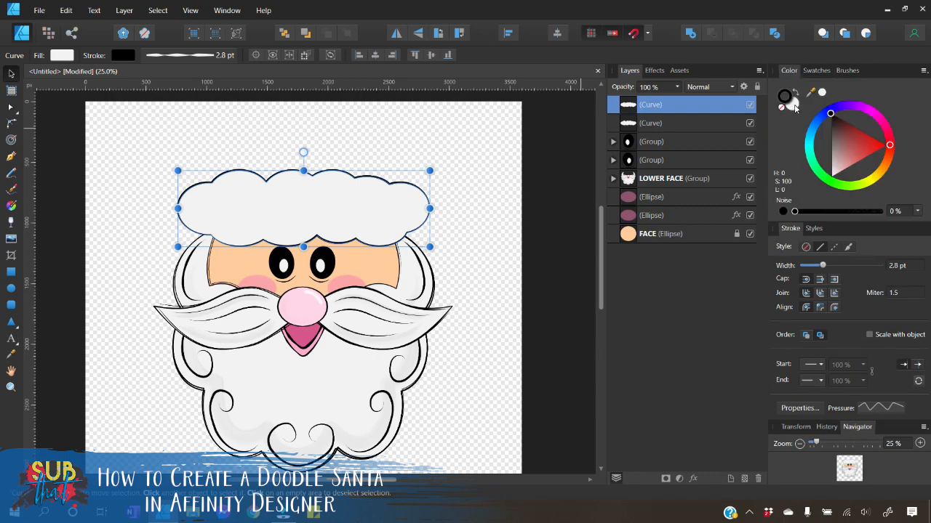
left_click(794, 104)
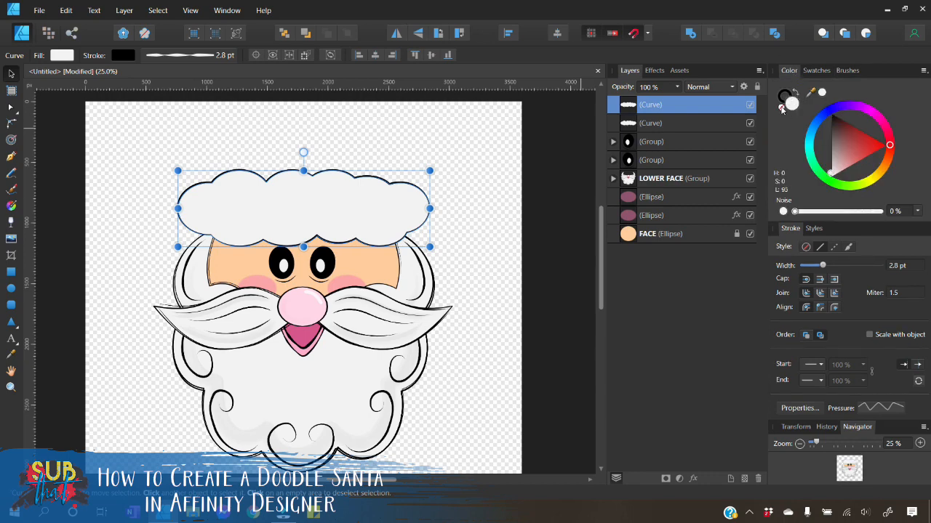
left_click(782, 108)
left_click(783, 103)
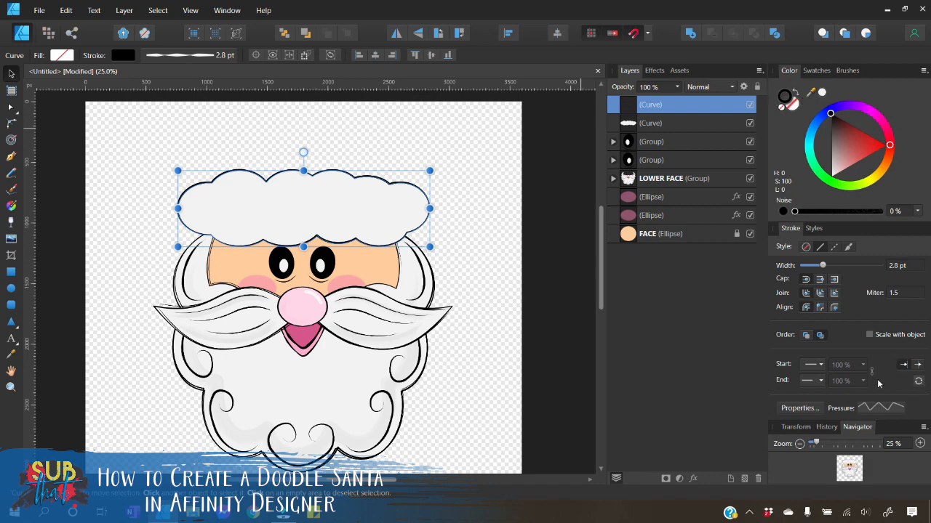
Reset the duplicate's pressure profile, apply the wavy outline brush used on the mustache and set its stroke width to 3.3 pt
left_click(882, 408)
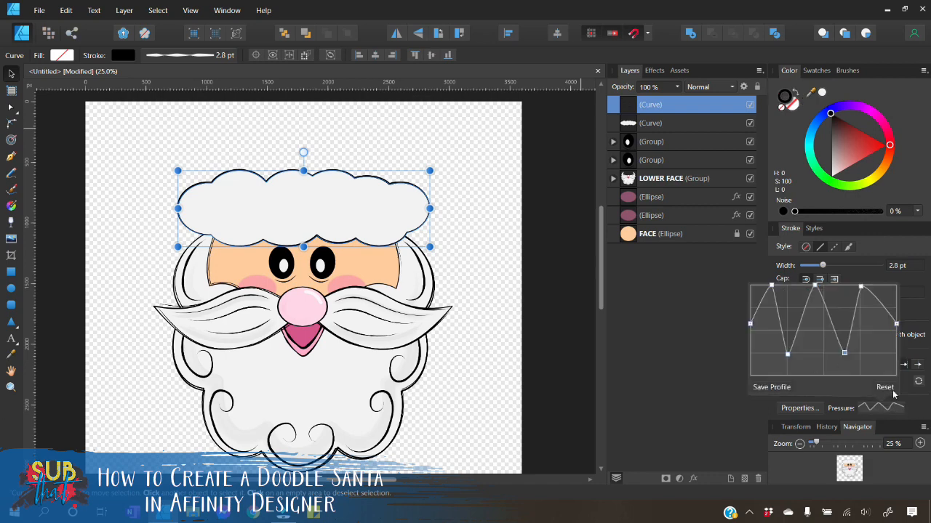
left_click(887, 387)
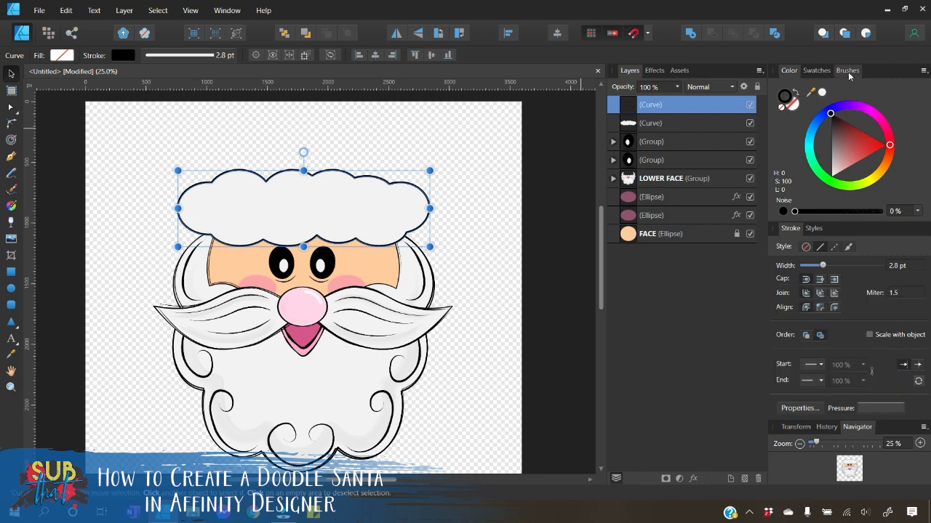
left_click(848, 70)
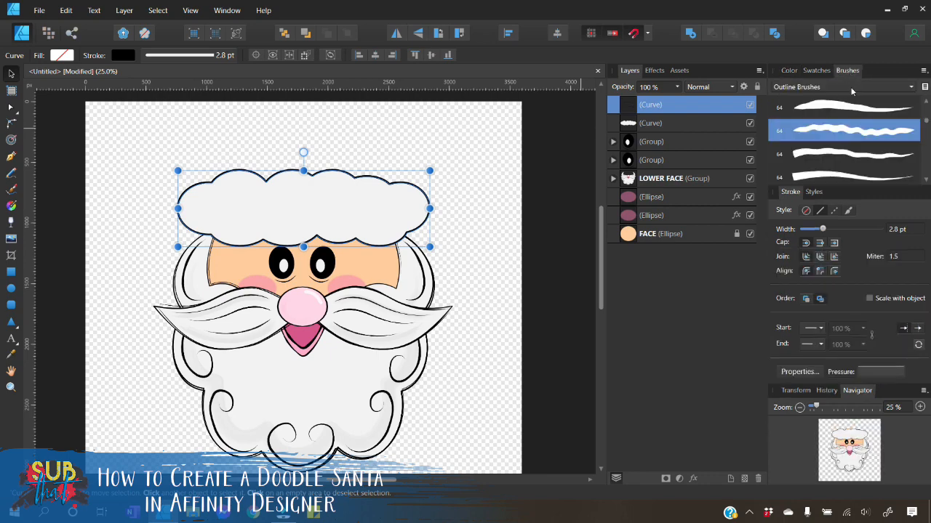
left_click(854, 138)
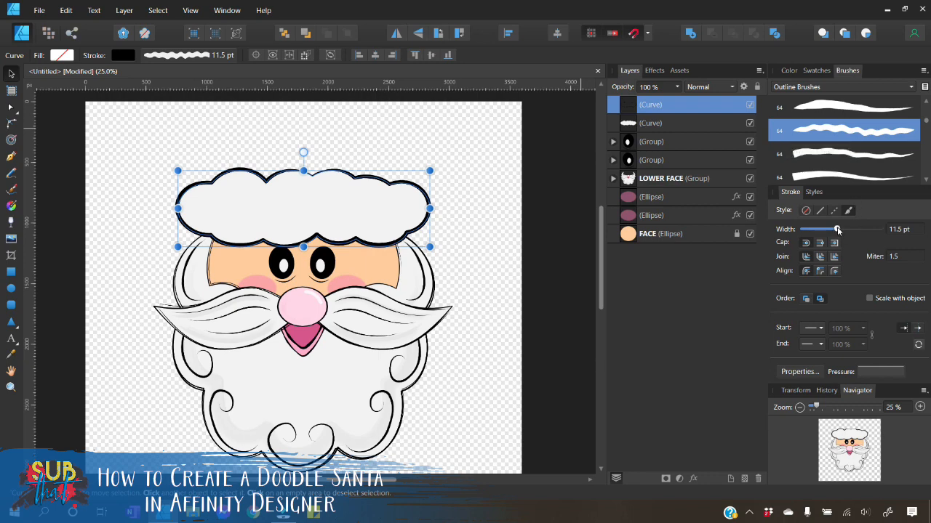
left_click_drag(836, 229, 823, 229)
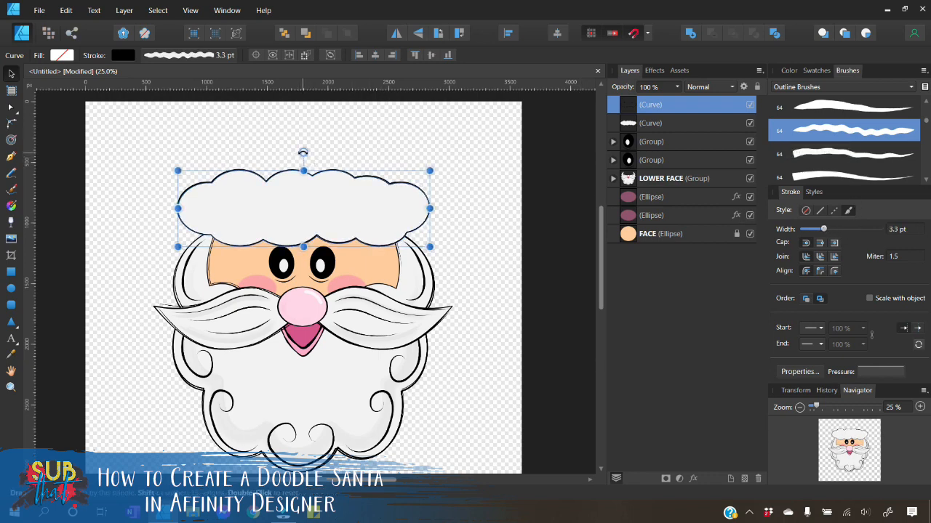
Rotate the duplicated hat trim outline slightly clockwise so it sits offset from the original outline, and deselect it
left_click_drag(305, 152, 305, 153)
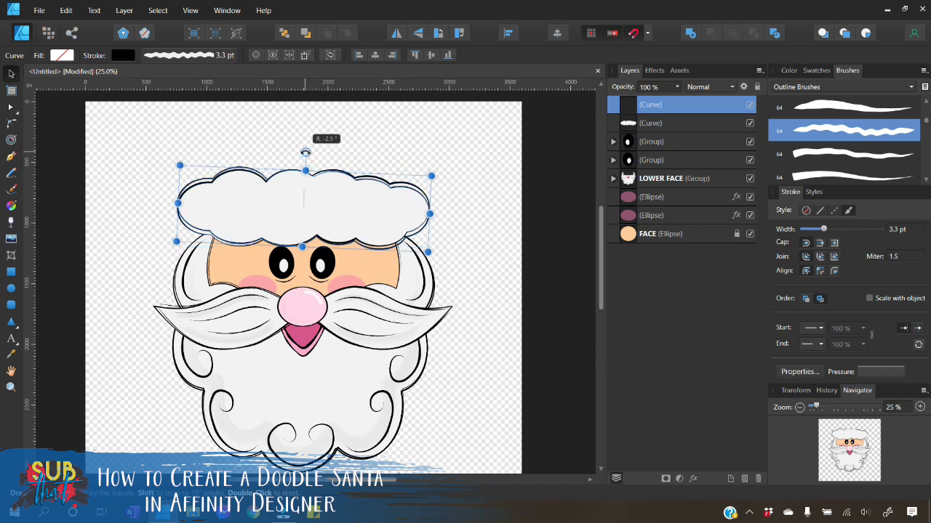
left_click_drag(305, 153, 303, 152)
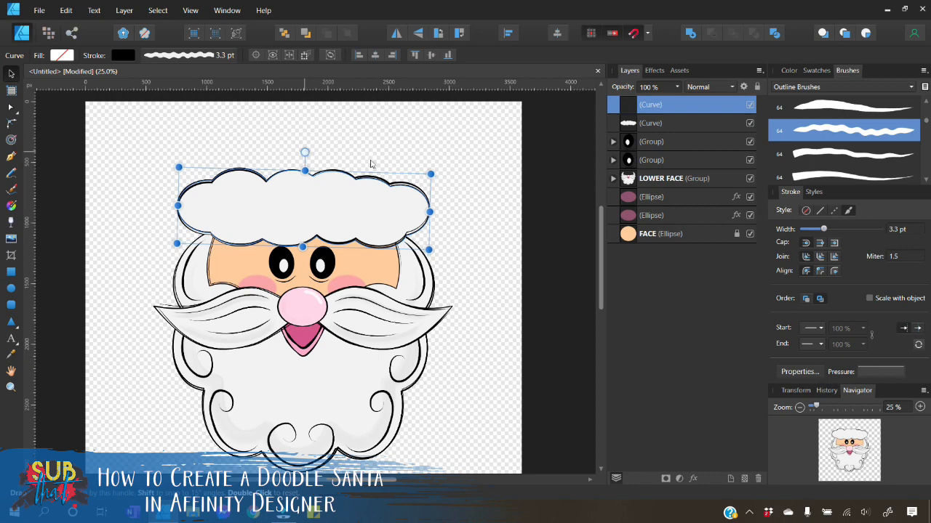
left_click(483, 234)
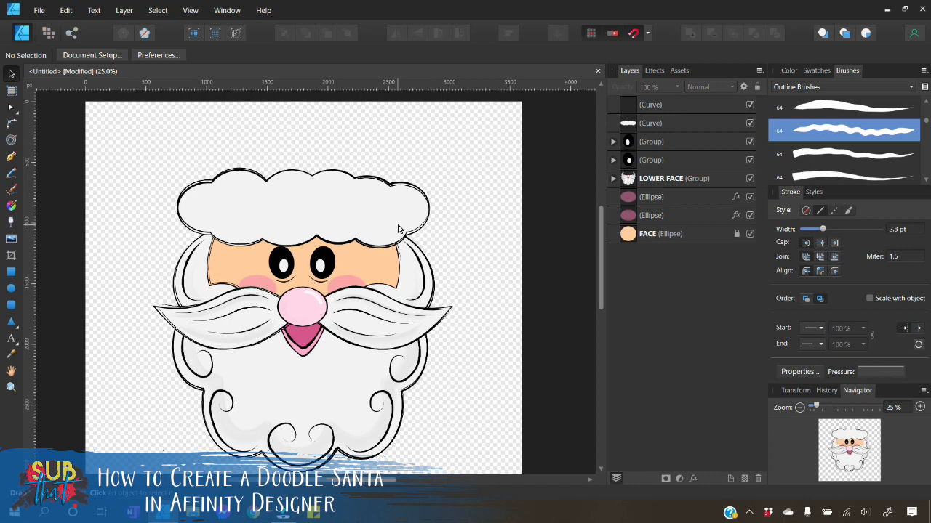
left_click(460, 248)
Draw an open Pen curve just inside the hat trim's left lobe and bend it to follow the lobe's rounded edge
left_click(920, 408)
scroll(365, 289, "up", 2)
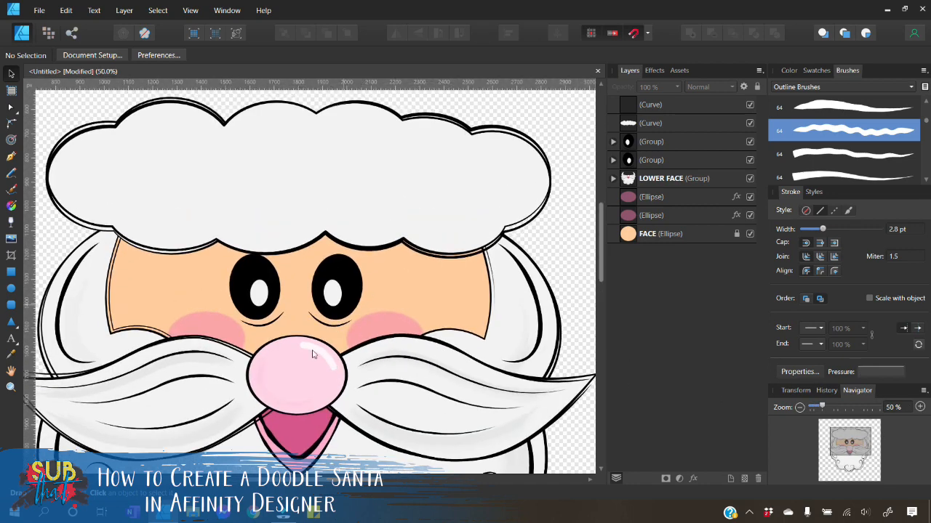
left_click_drag(337, 479, 326, 479)
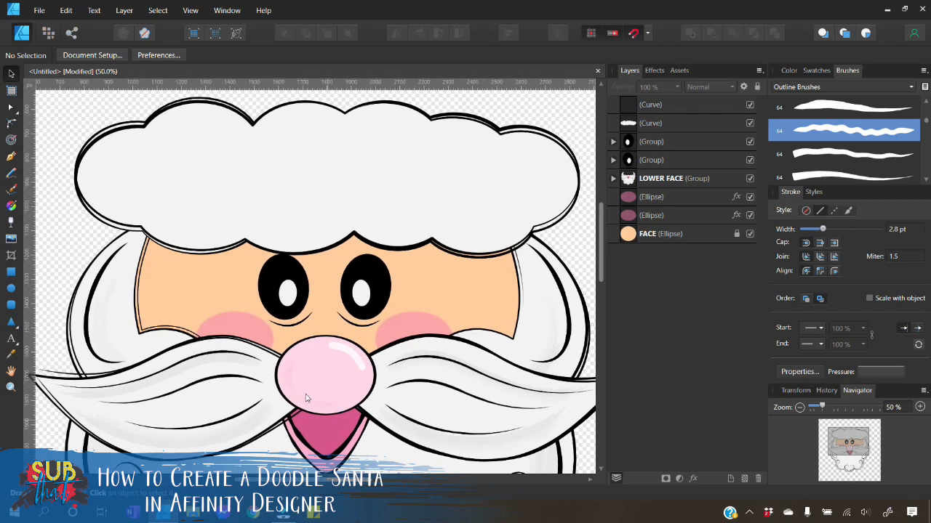
left_click(10, 158)
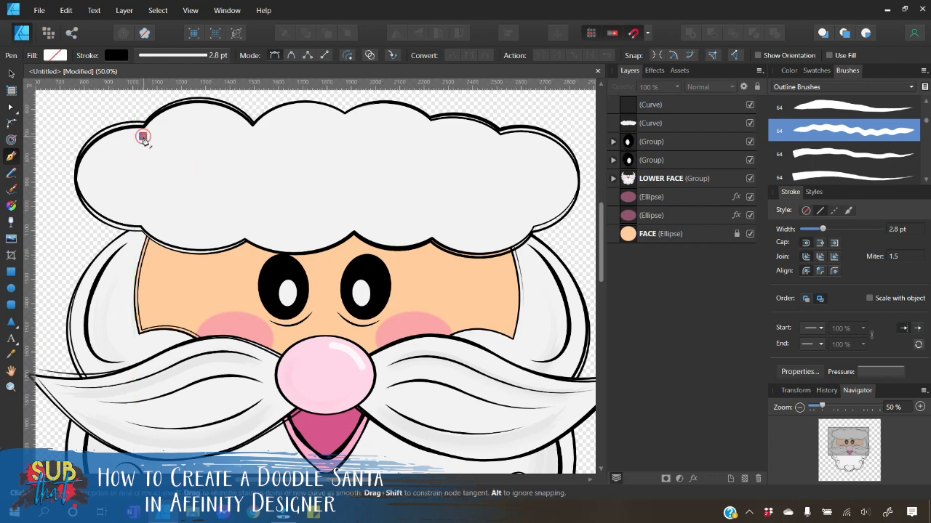
left_click(143, 137)
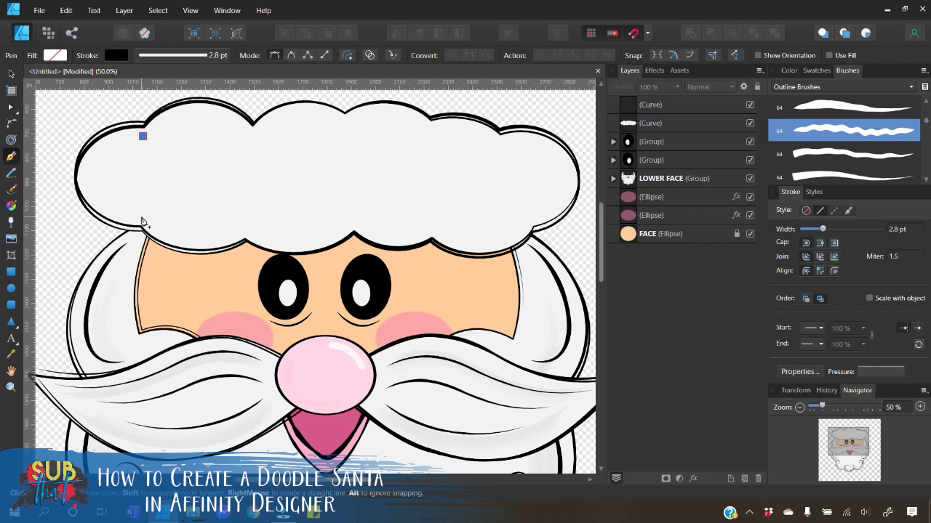
left_click(139, 216)
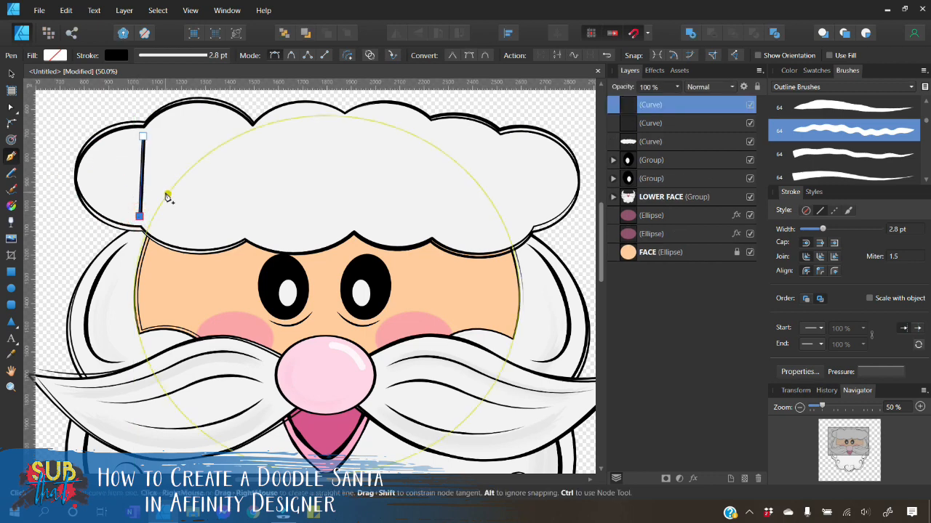
left_click_drag(143, 190, 58, 206)
mouse_move(77, 162)
left_mouse_down()
mouse_move(82, 129)
mouse_move(84, 137)
left_mouse_up()
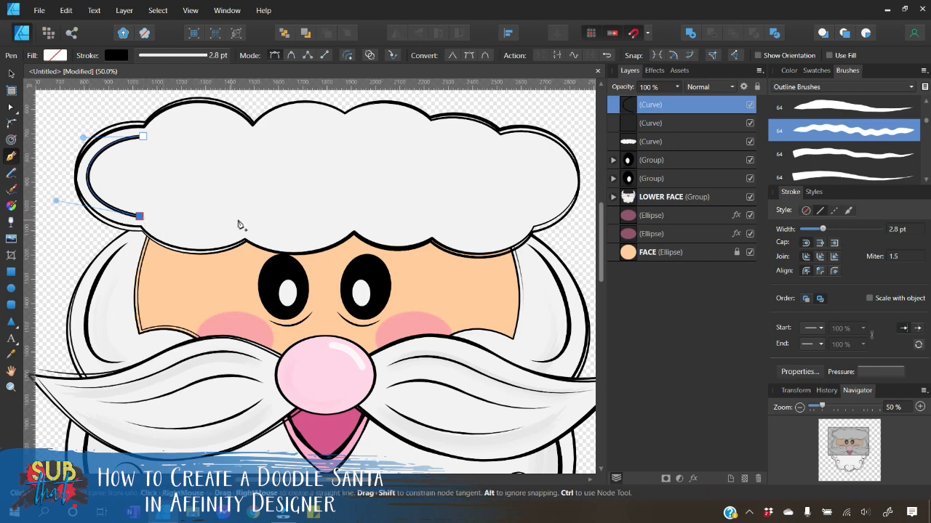
Extend the curve with two scalloped segments along the hat trim's lower edge, ending above the space between the eyes
left_click_drag(245, 220, 203, 243)
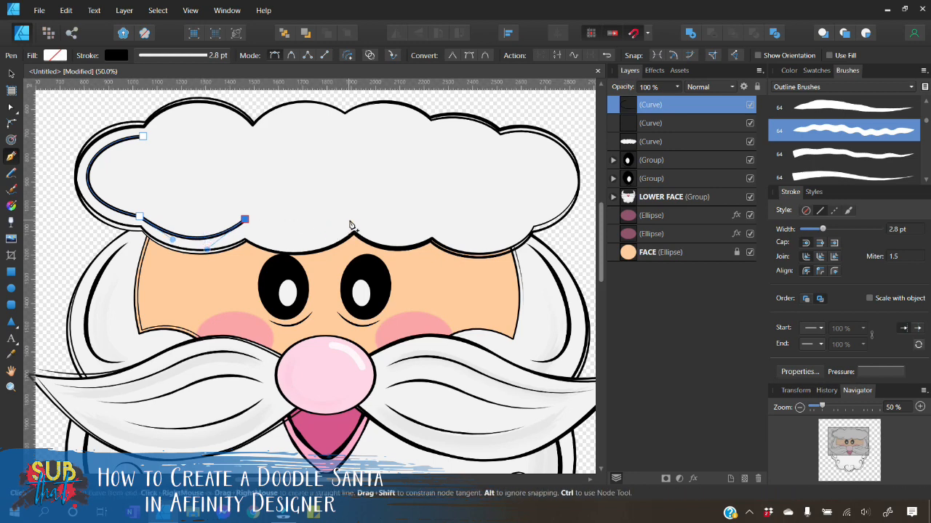
left_click(351, 219)
left_click_drag(302, 221, 304, 245)
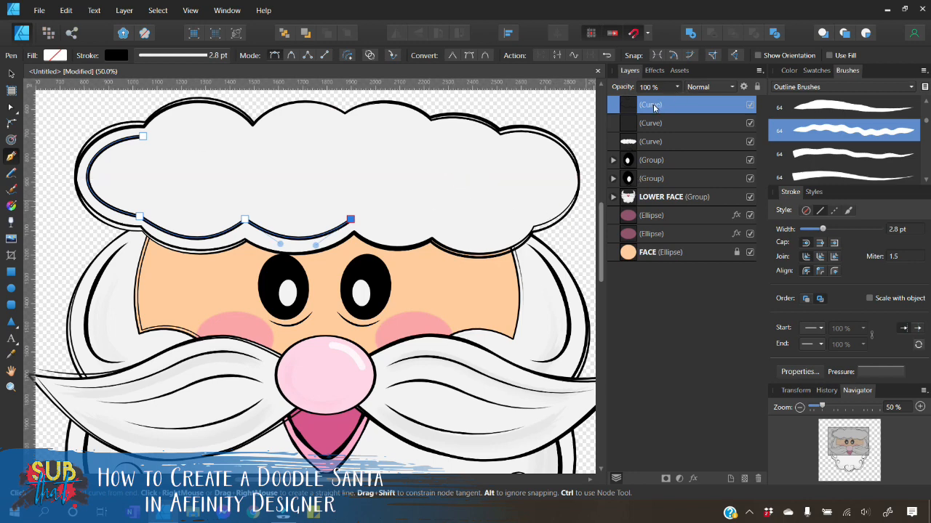
Set the new curve's stroke to the light grey one shade darker than Black 5% in the Grays swatches
left_click(790, 70)
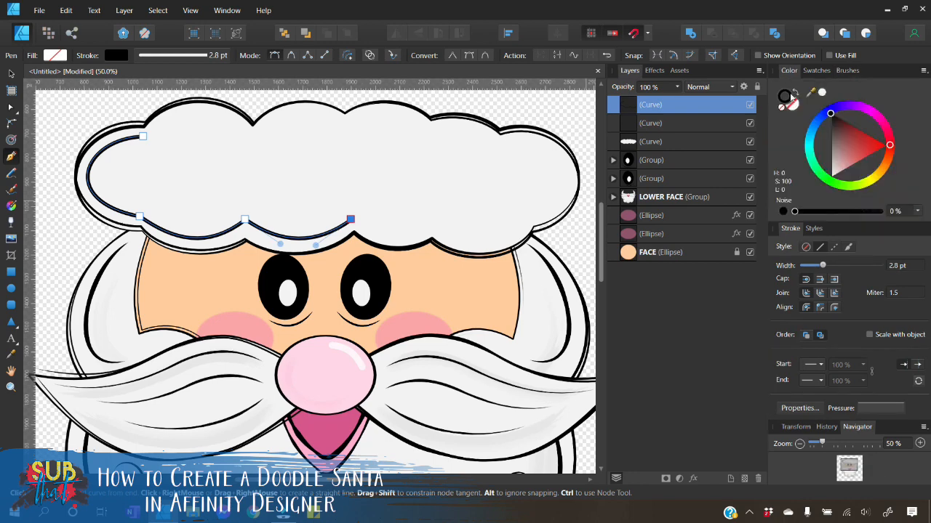
left_click(814, 71)
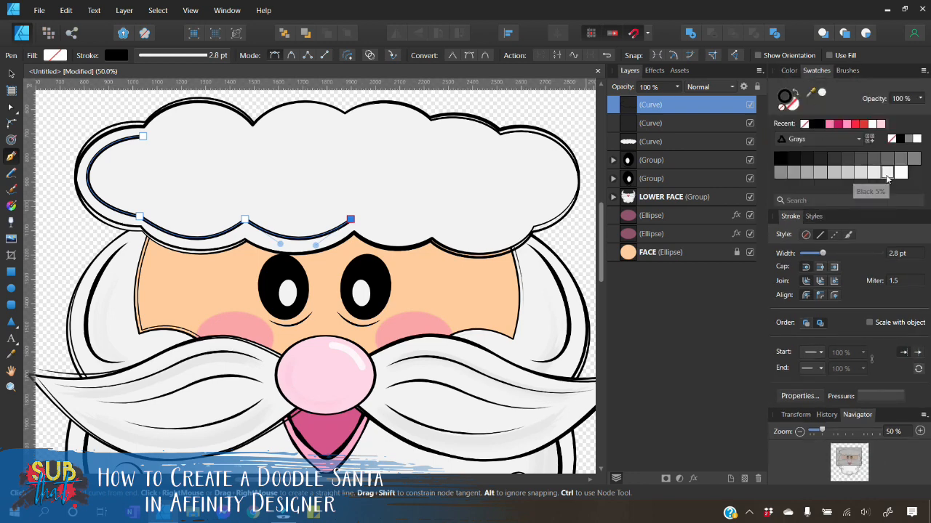
left_click(886, 175)
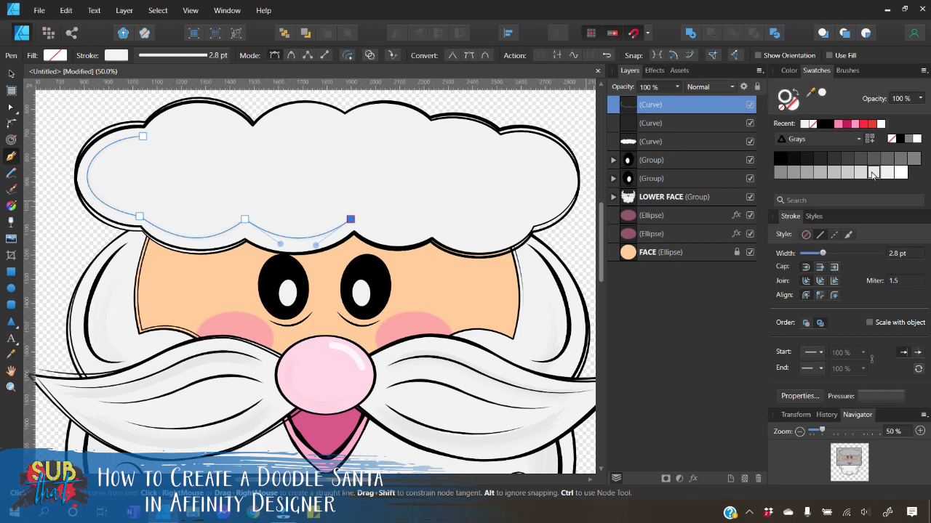
left_click(873, 173)
Switch to the Watercolors brush category and try Basic Watercolor 03 and neighbouring brushes on the hat trim's shading curve
left_click(856, 76)
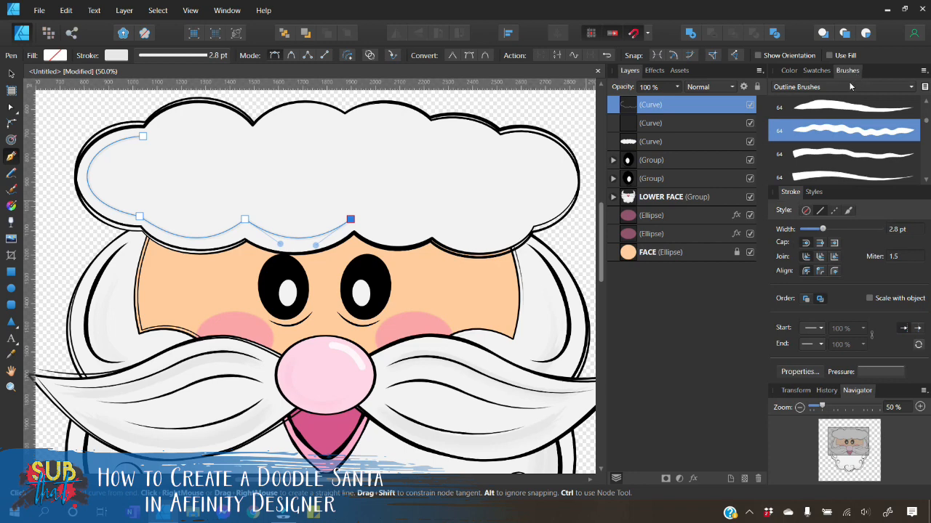
left_click(848, 88)
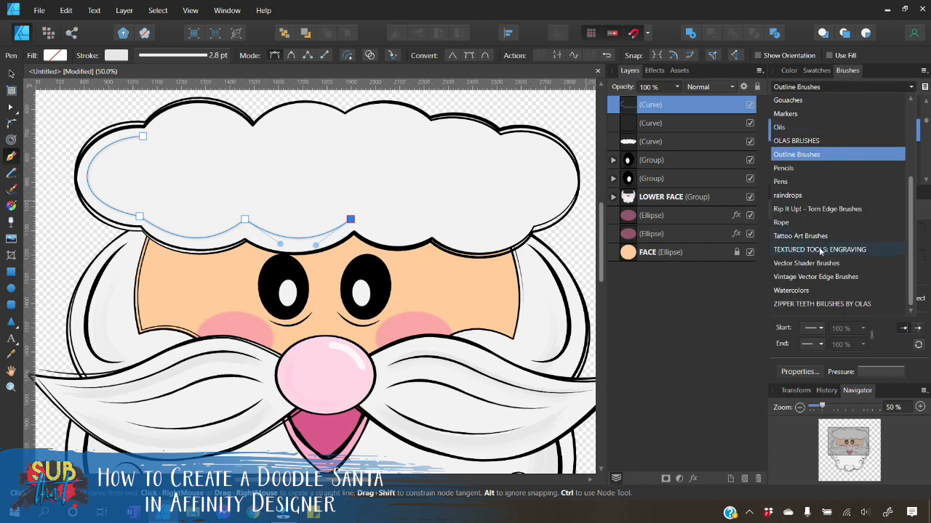
left_click(807, 291)
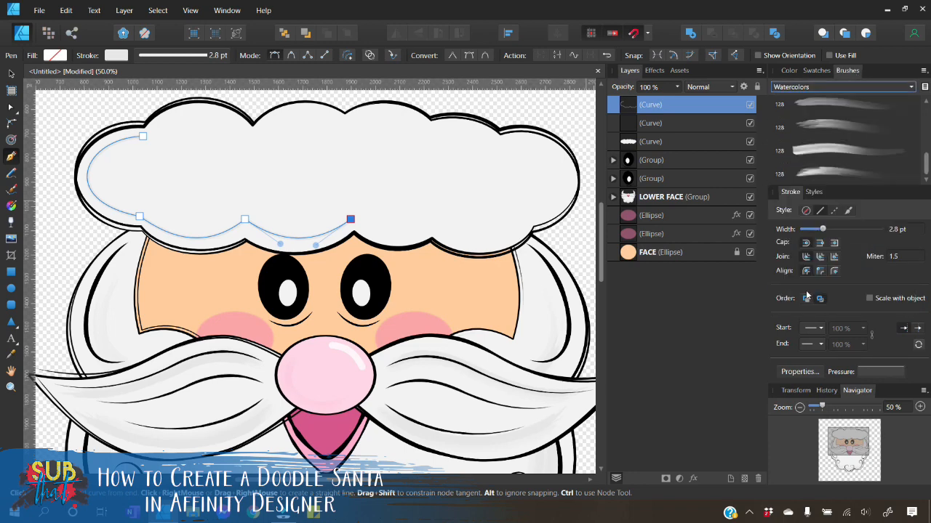
left_click(840, 128)
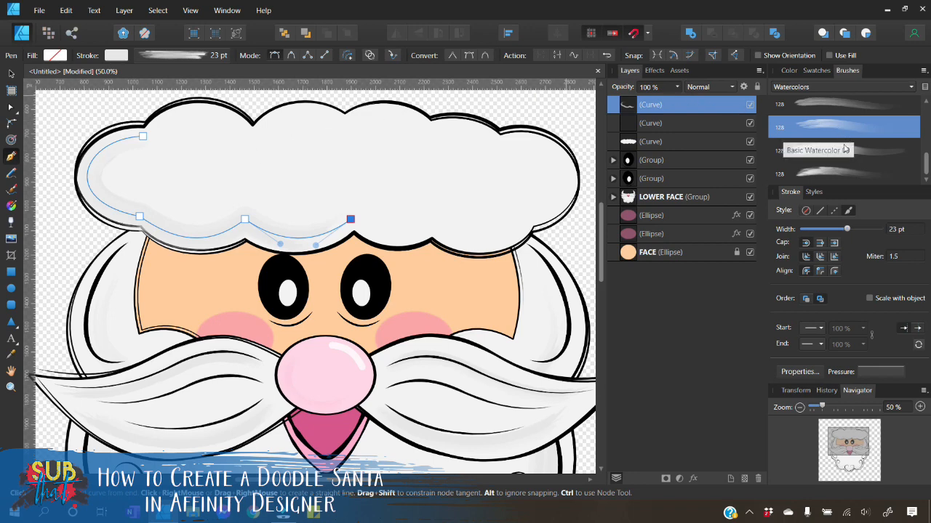
scroll(873, 155, "up", 2)
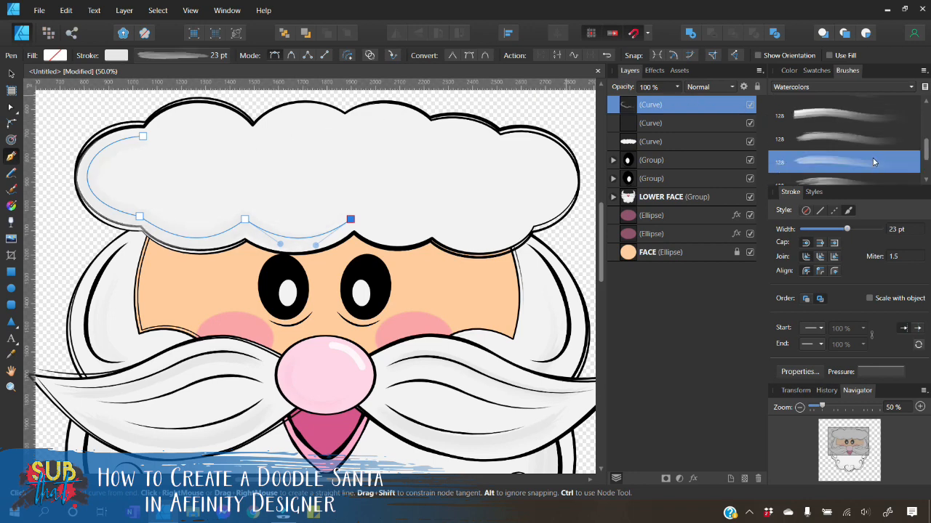
left_click(864, 144)
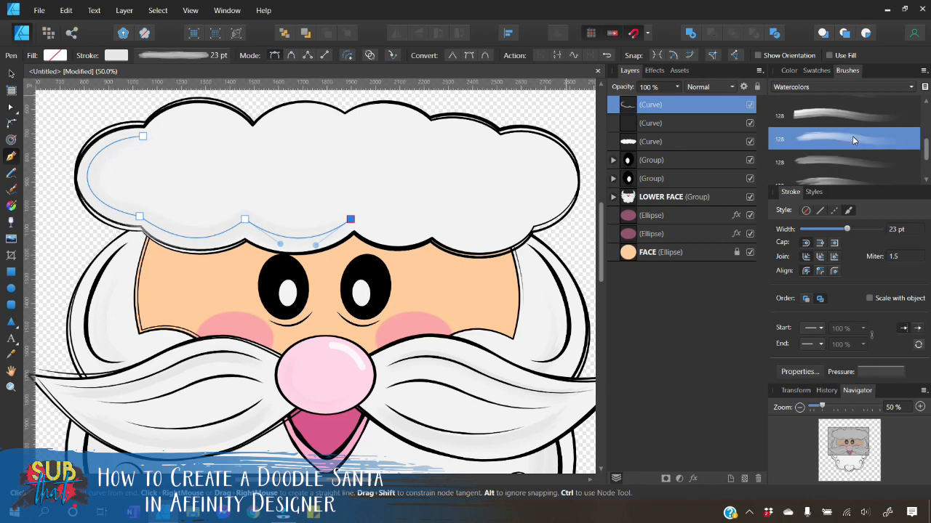
Apply the Gradual Watercolor 02 brush to the hat trim's light grey shading curve
scroll(853, 141, "up", 2)
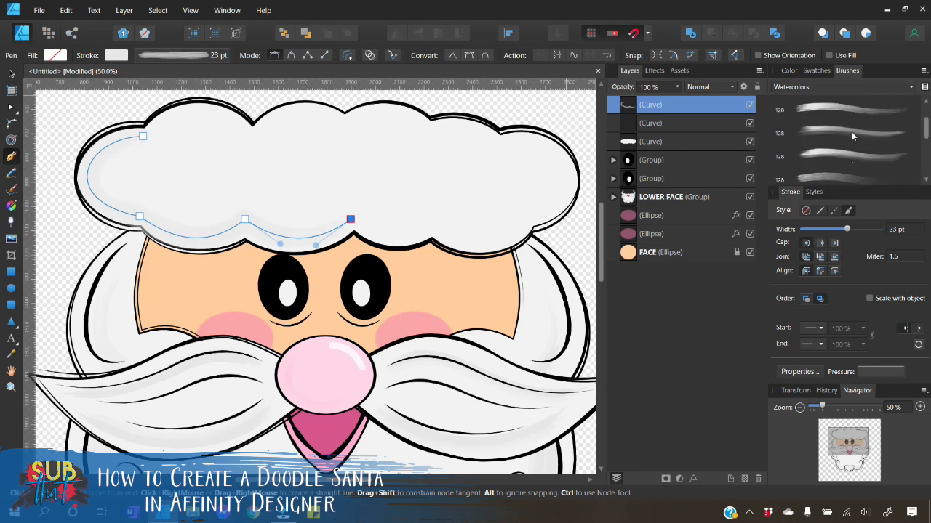
scroll(853, 142, "down", 1)
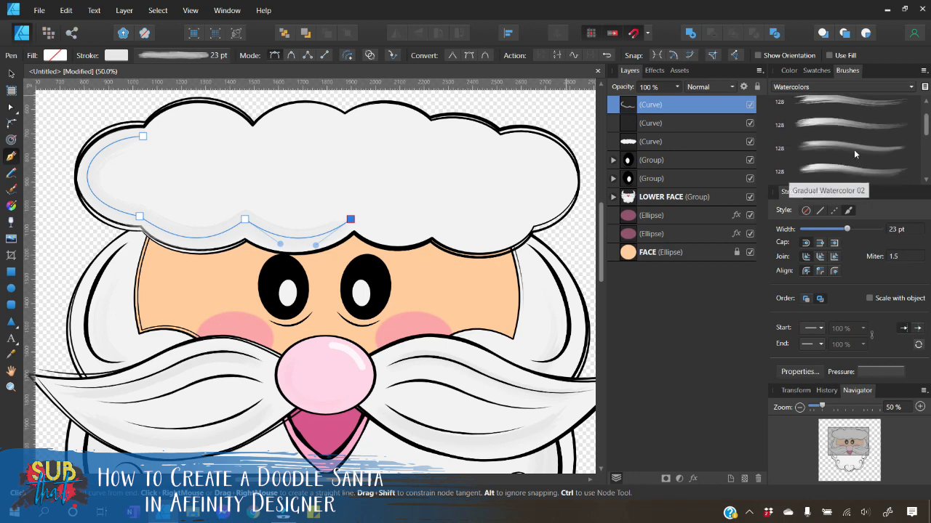
scroll(854, 149, "down", 1)
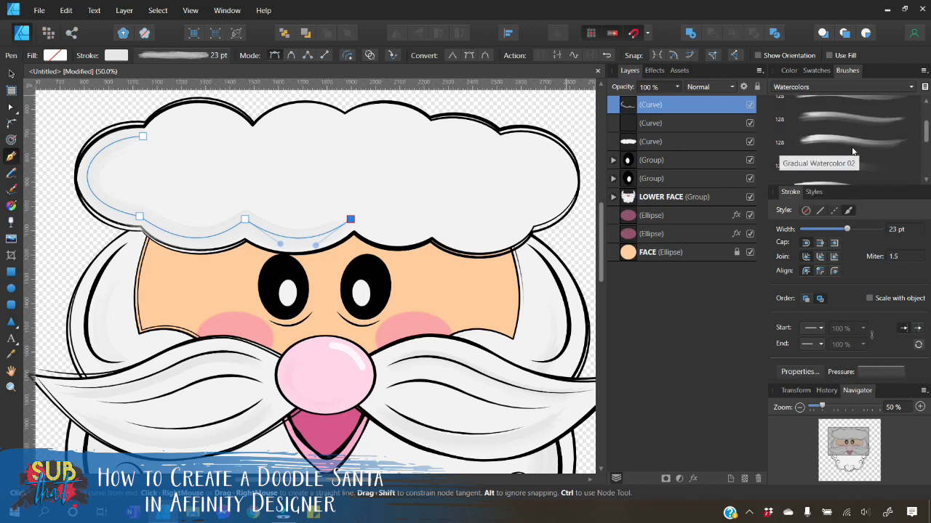
left_click(867, 165)
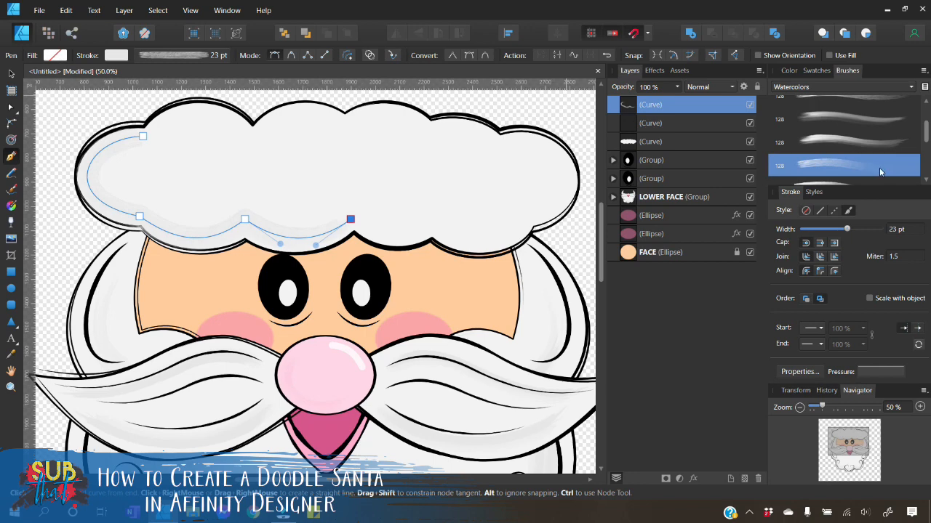
left_click(838, 143)
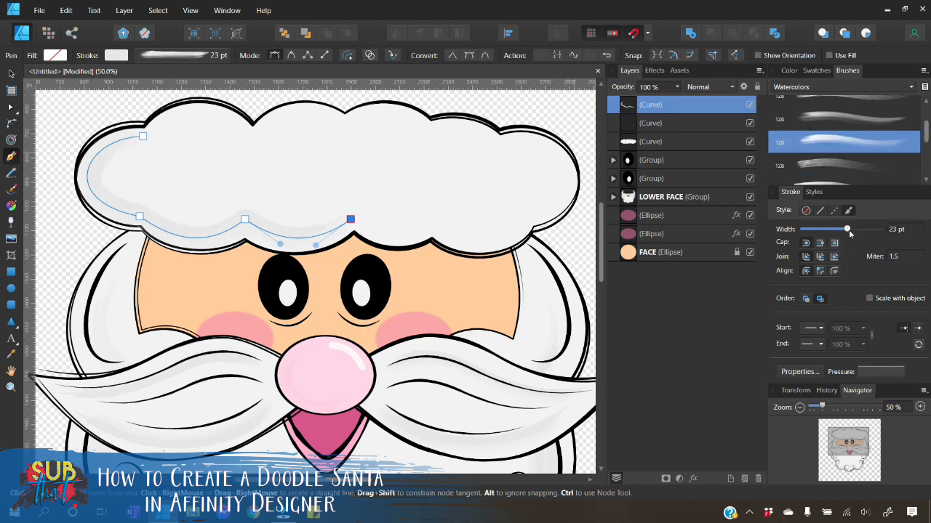
Reduce the hat trim's shading curve to a 12.7 pt stroke and shift it slightly up and right, away from the outline
left_click_drag(849, 229, 838, 231)
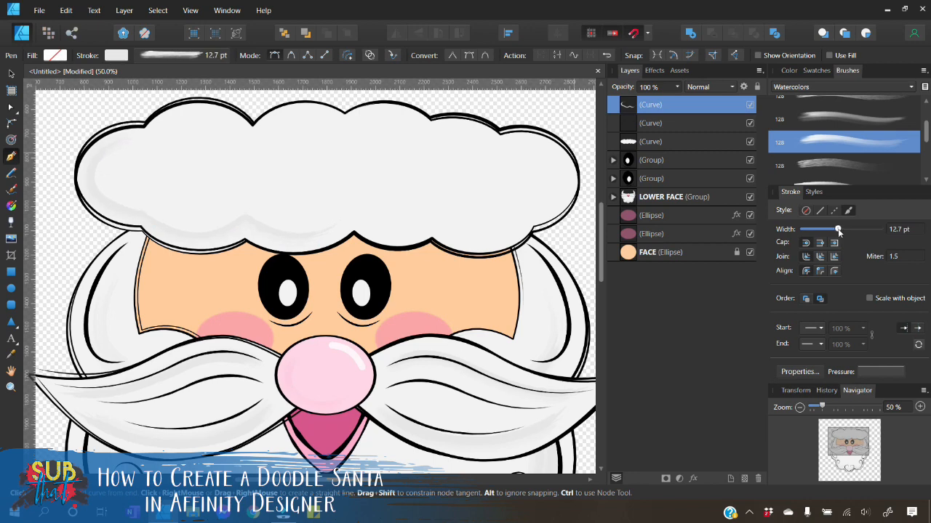
key("v")
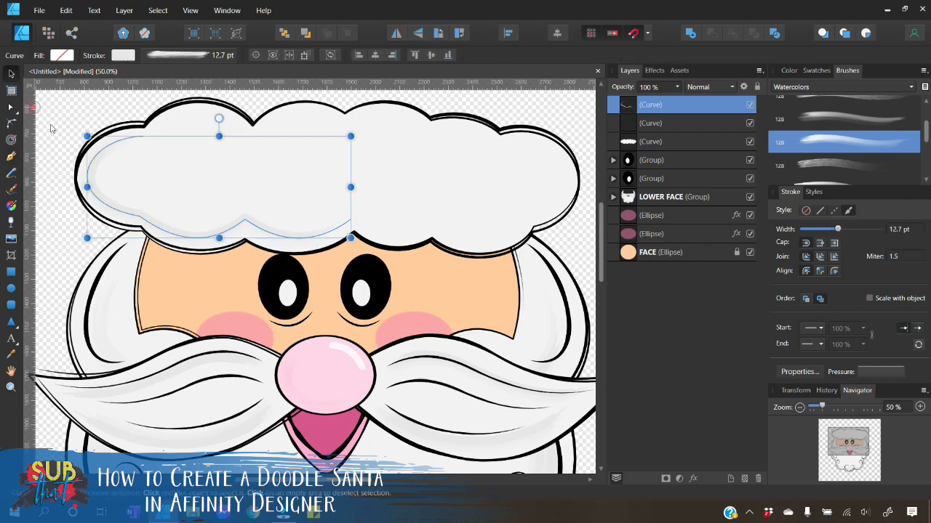
left_click(45, 116)
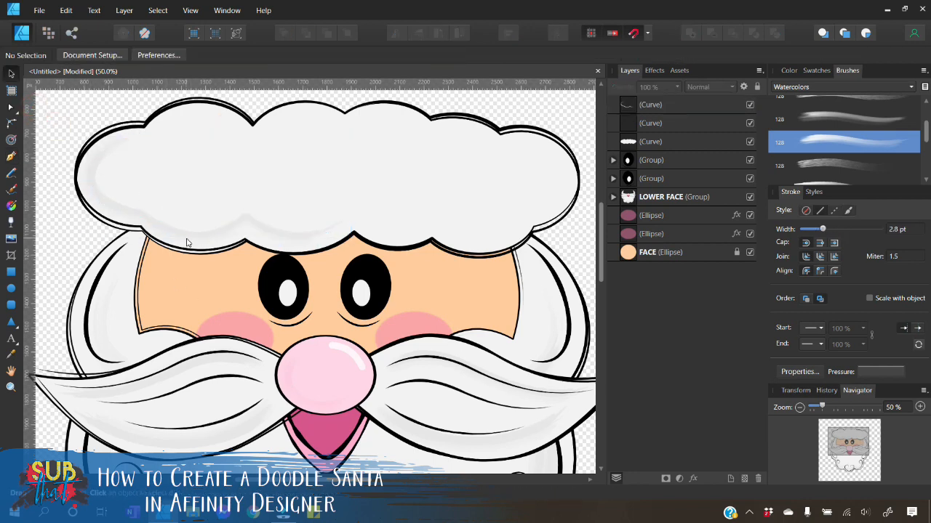
mouse_move(186, 242)
left_mouse_down()
mouse_move(204, 234)
mouse_move(191, 238)
left_mouse_up()
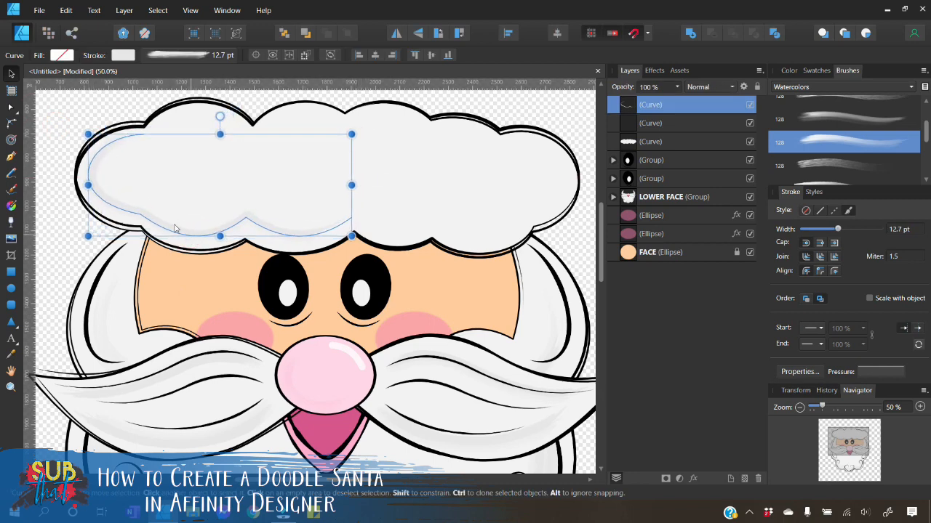
left_click(70, 124)
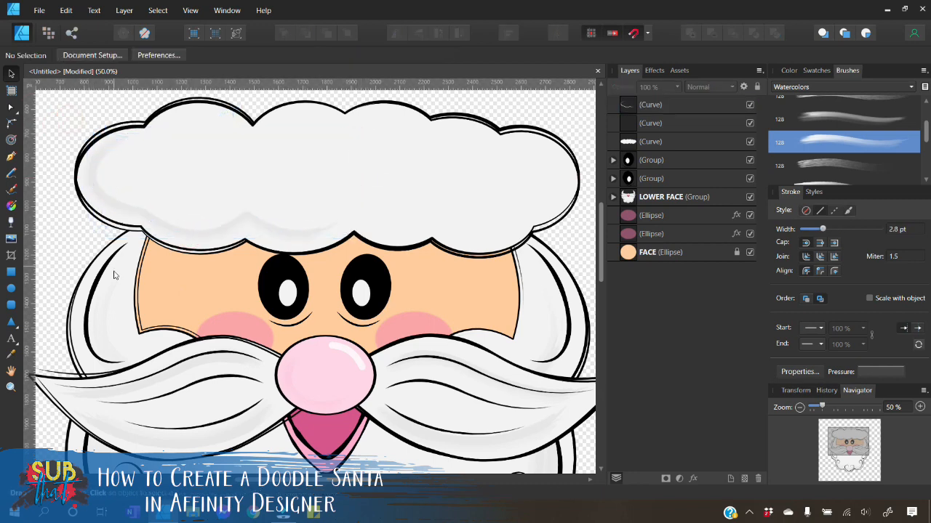
left_click(224, 235)
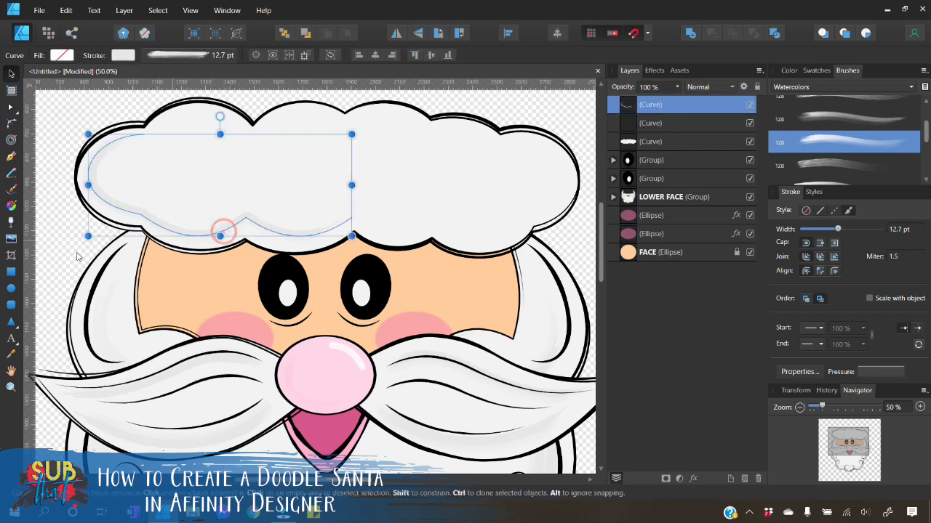
left_click(38, 264)
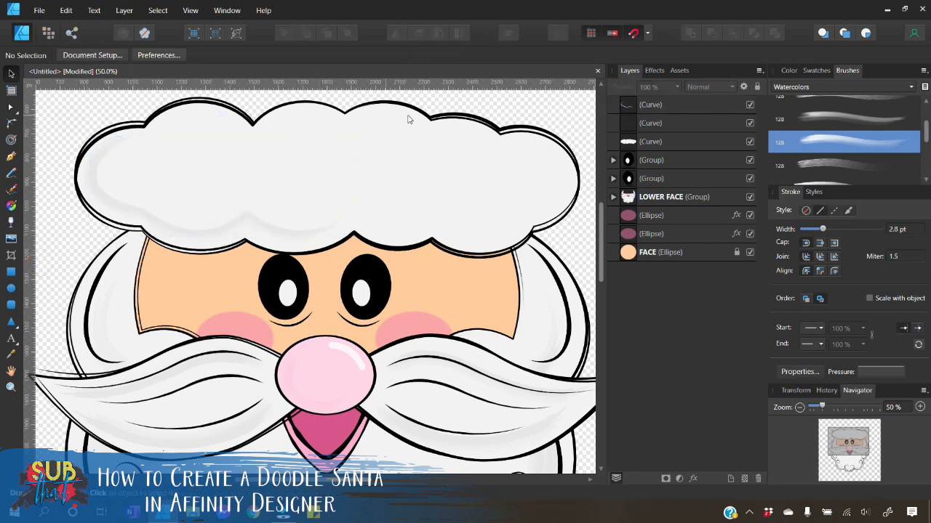
Draw a new curve of two scallops just inside the hat trim's upper edge, starting above the space between the eyes and heading right
left_click(11, 156)
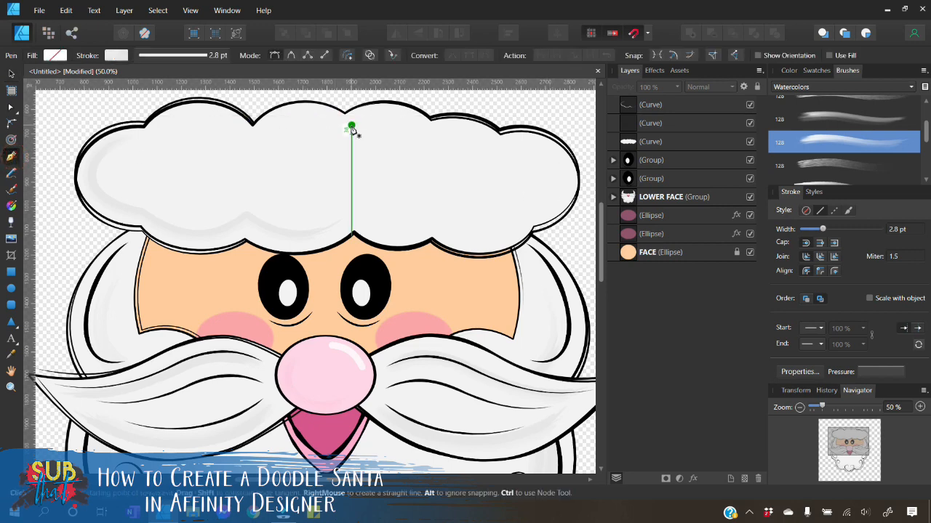
left_click(351, 125)
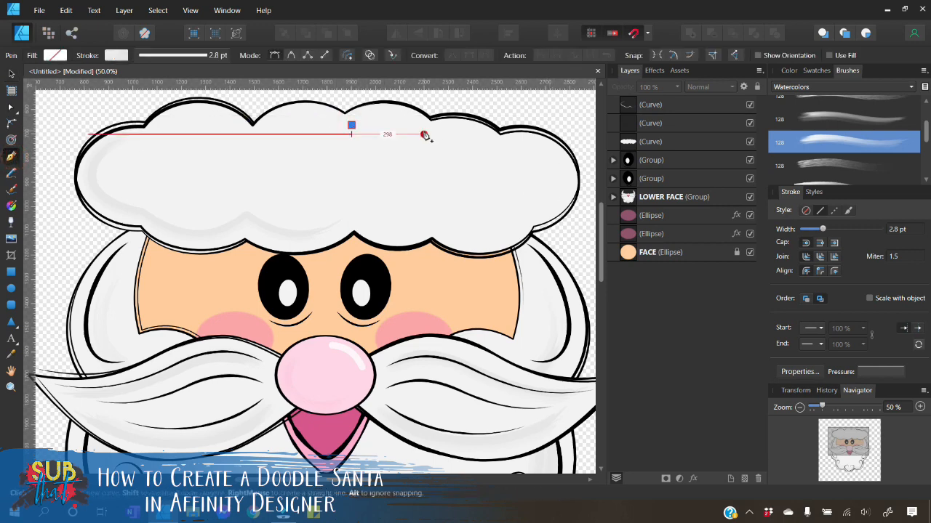
left_click_drag(426, 134, 390, 114)
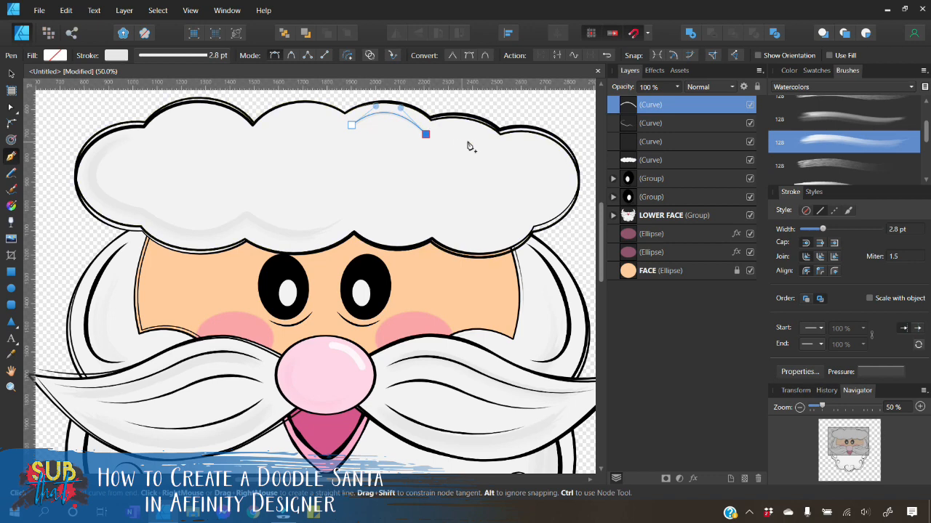
left_click(495, 143)
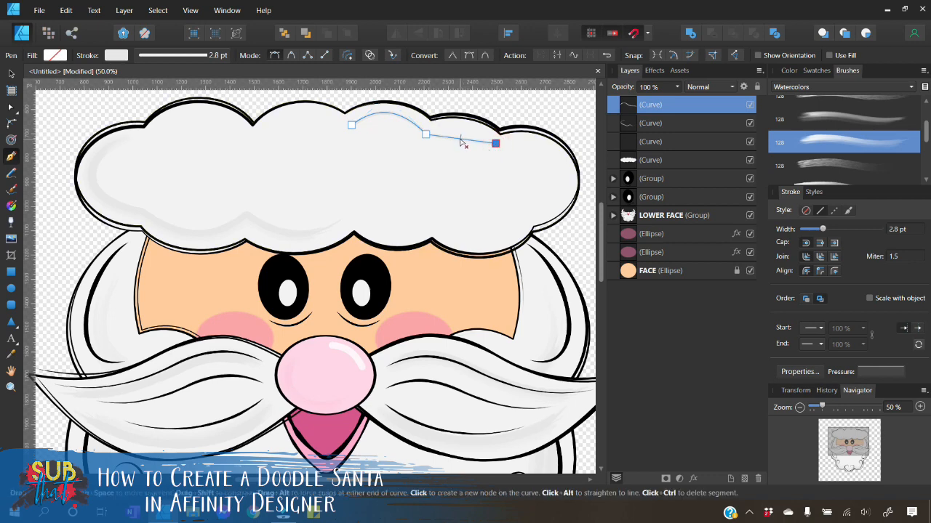
left_click_drag(460, 141, 460, 132)
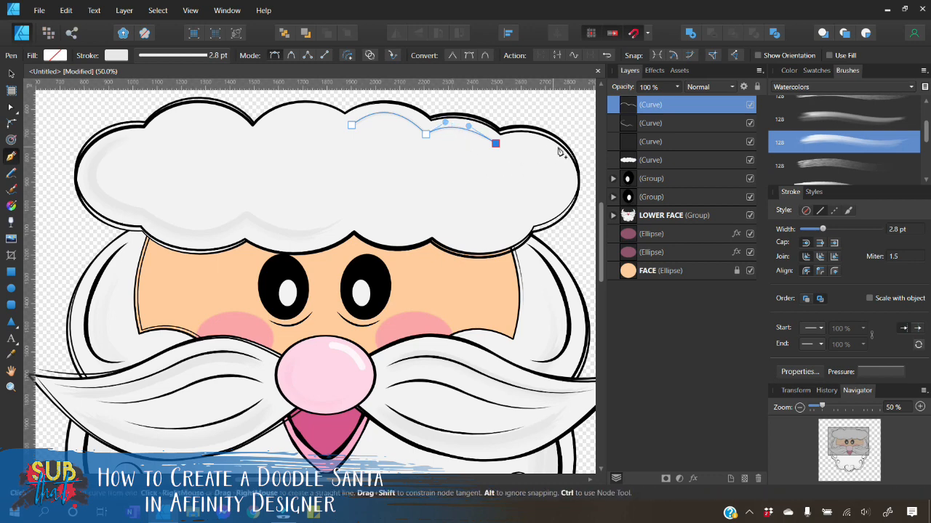
Extend the curve around the hat trim's right end and shape its bulge to follow the outline
left_click(533, 216)
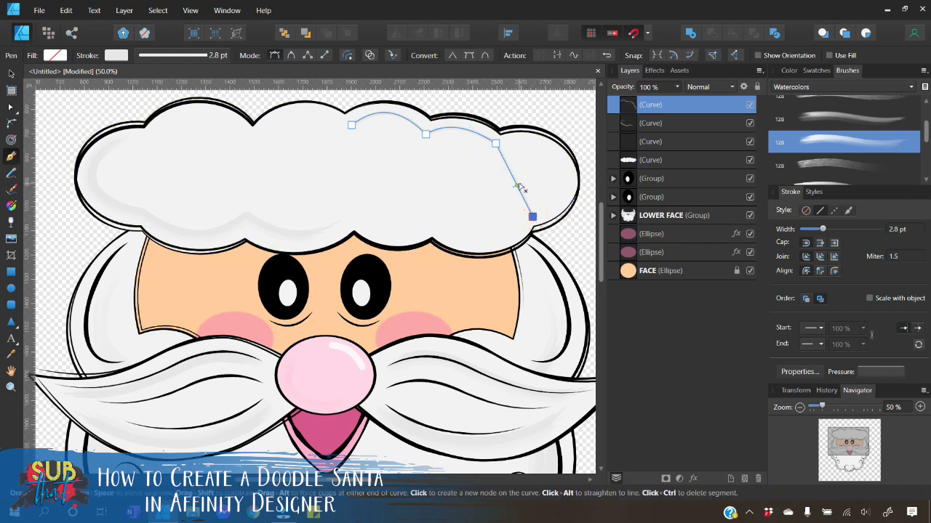
left_click_drag(516, 185, 568, 190)
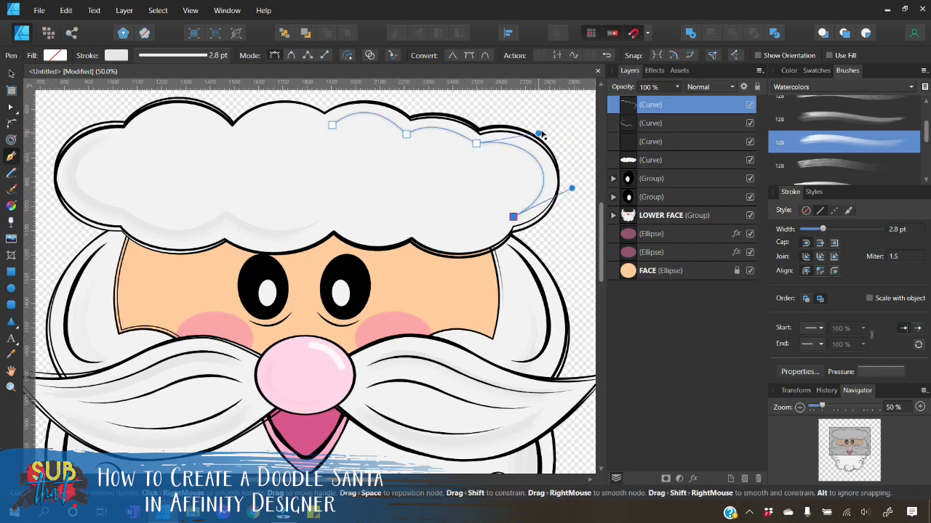
mouse_move(541, 133)
left_mouse_down()
mouse_move(557, 137)
mouse_move(547, 128)
left_mouse_up()
left_click_drag(572, 189, 573, 200)
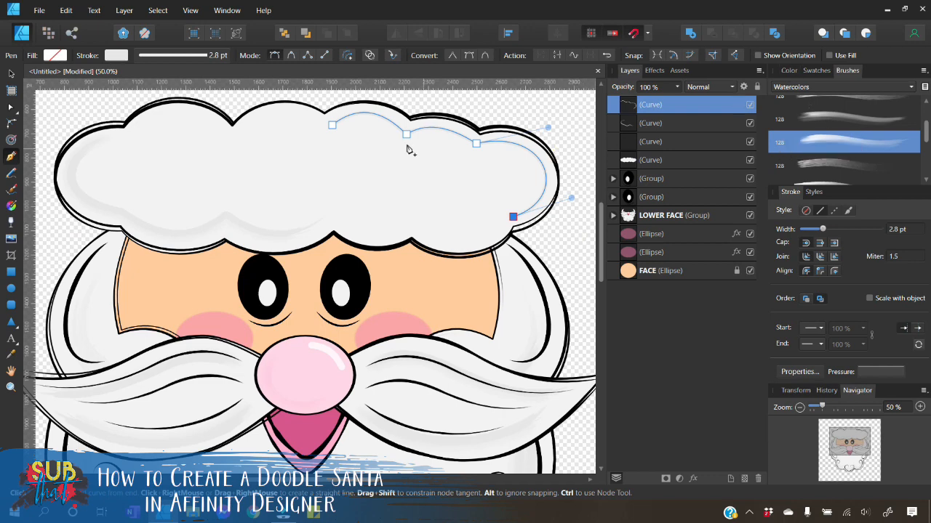
Apply the Gradual Watercolor 02 brush to the upper-right shading curve with a 10 pt stroke width
left_click(833, 144)
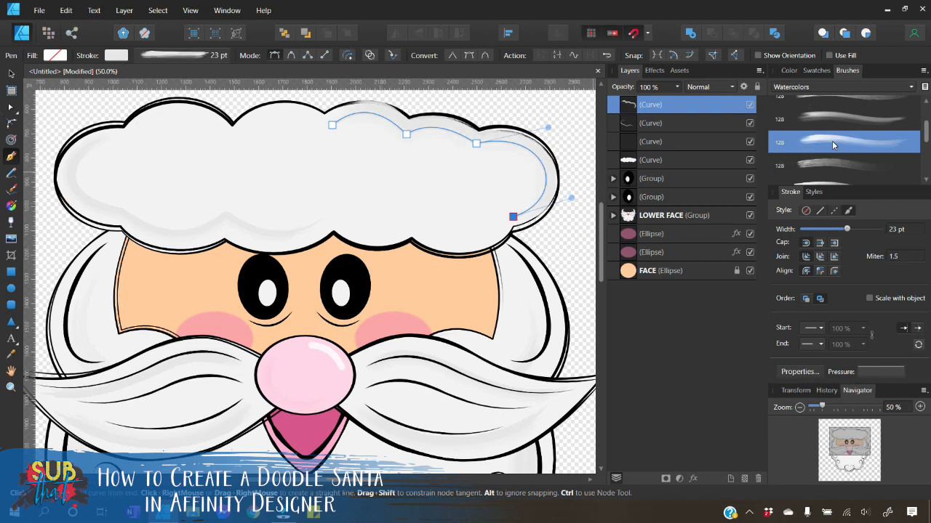
left_click_drag(850, 231, 836, 232)
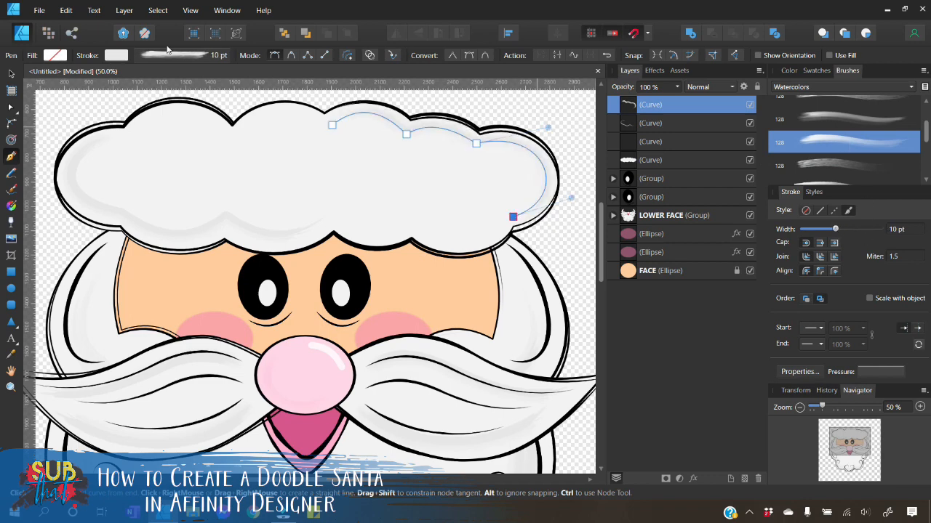
Nudge the upper-right shading curve slightly left and down so it sits further inside the hat trim's outline
left_click(10, 74)
key("Left")
key("Left")
key("Left")
key("Left")
key("Left")
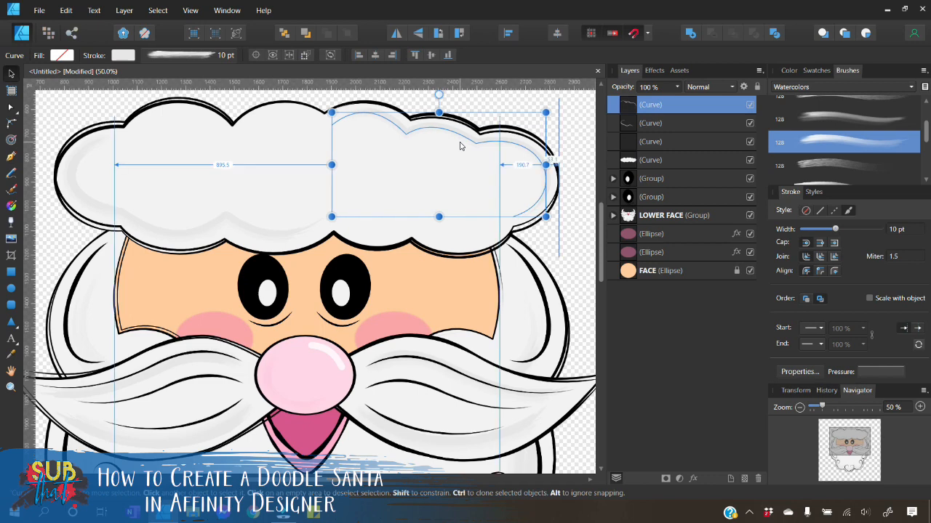
key("Down")
key("Down")
key("Down")
key("Left")
key("Left")
key("Left")
key("Left")
key("Left")
key("Left")
key("Left")
key("Left")
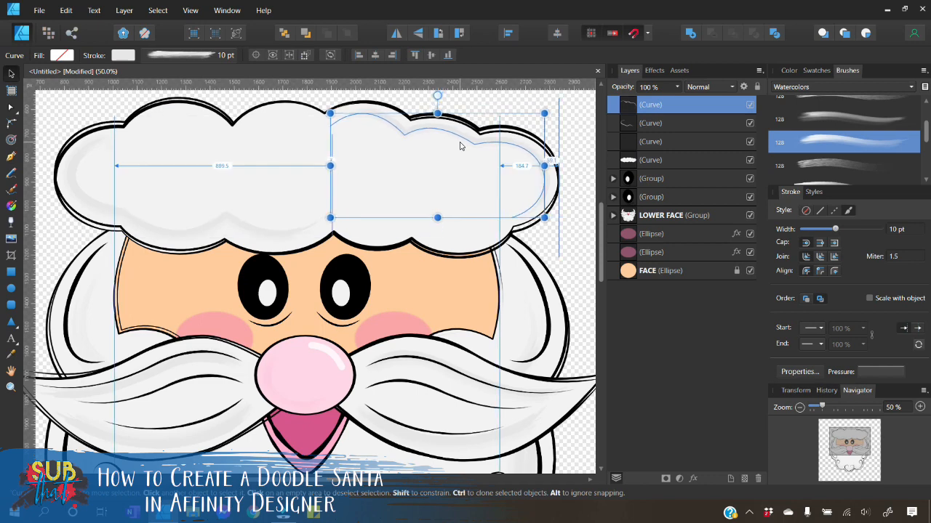
key("Down")
key("Down")
key("Down")
key("Down")
key("Left")
key("Left")
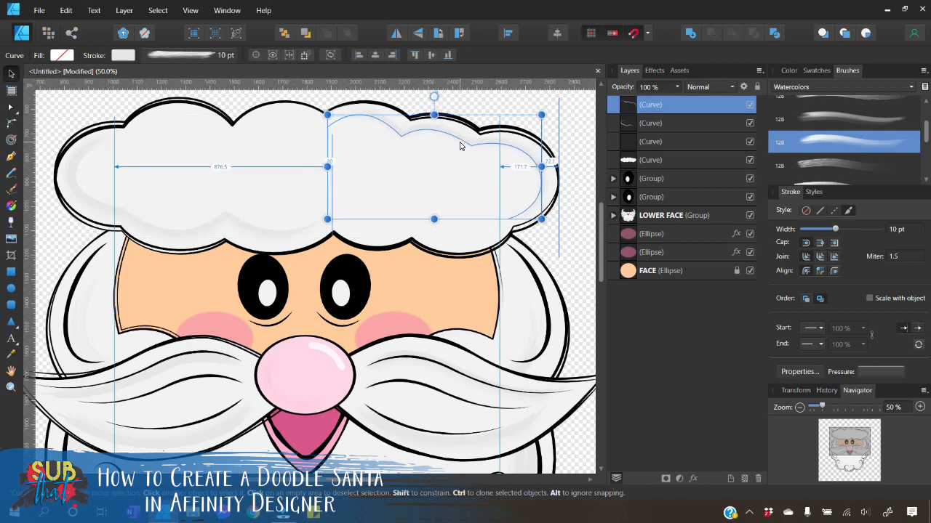
key("Up")
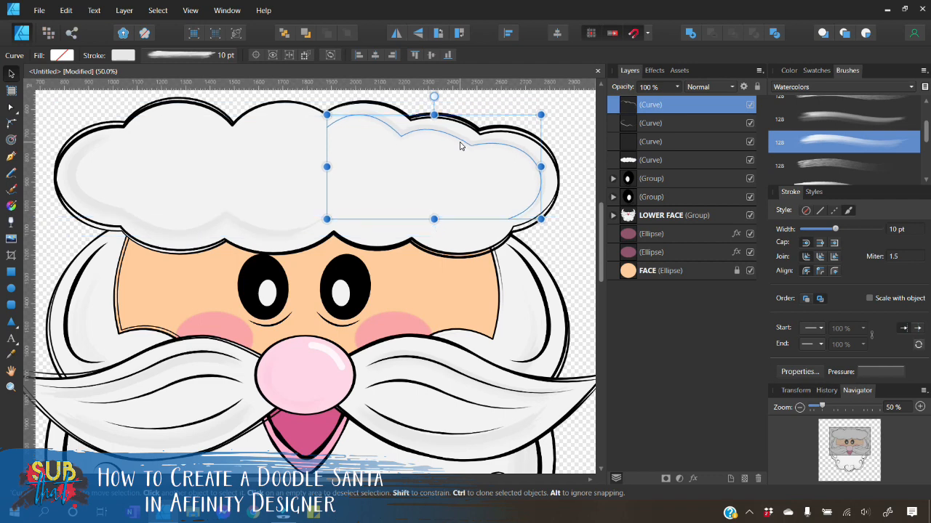
left_click(563, 232)
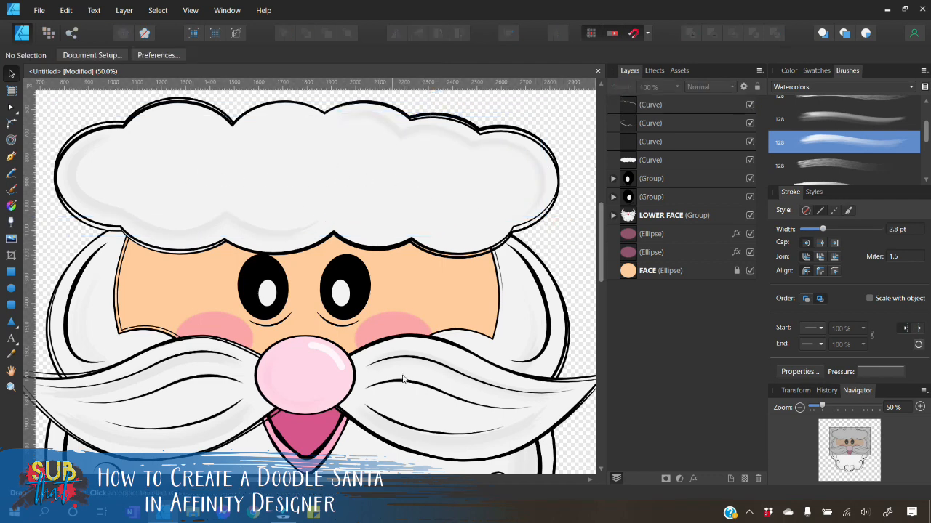
Nudge the lower-left shading curve slightly up and right, further inside the hat trim's outline
left_click(800, 407)
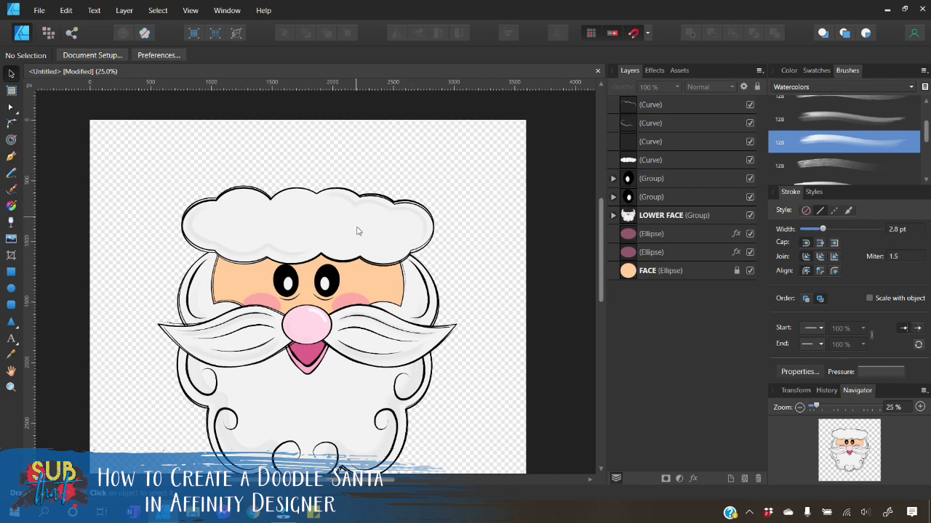
left_click(236, 249)
key("Up")
key("Up")
key("Up")
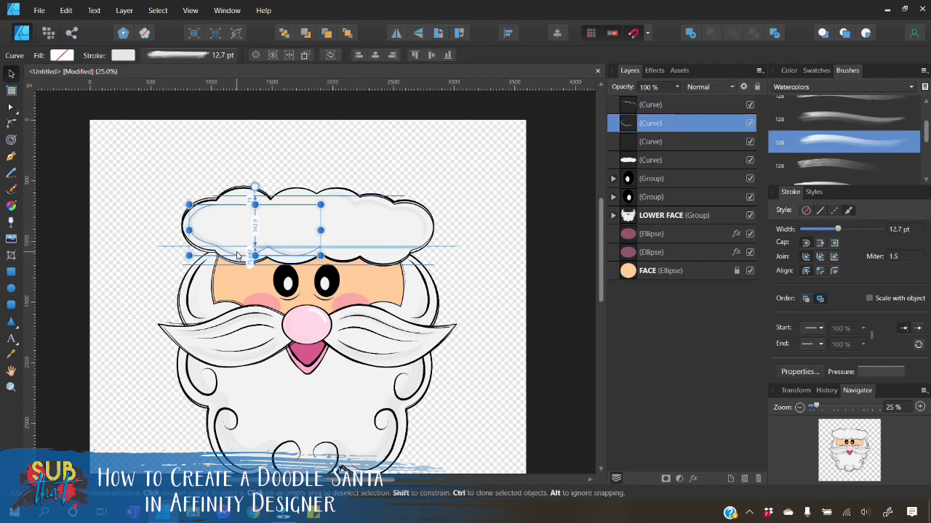
key("Right")
key("Right")
key("Right")
key("Right")
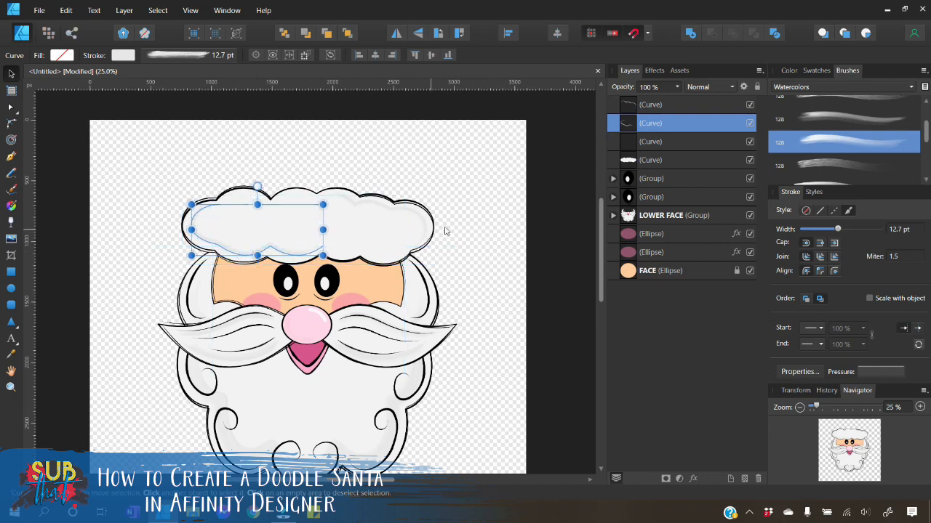
left_click(497, 222)
left_click(404, 216)
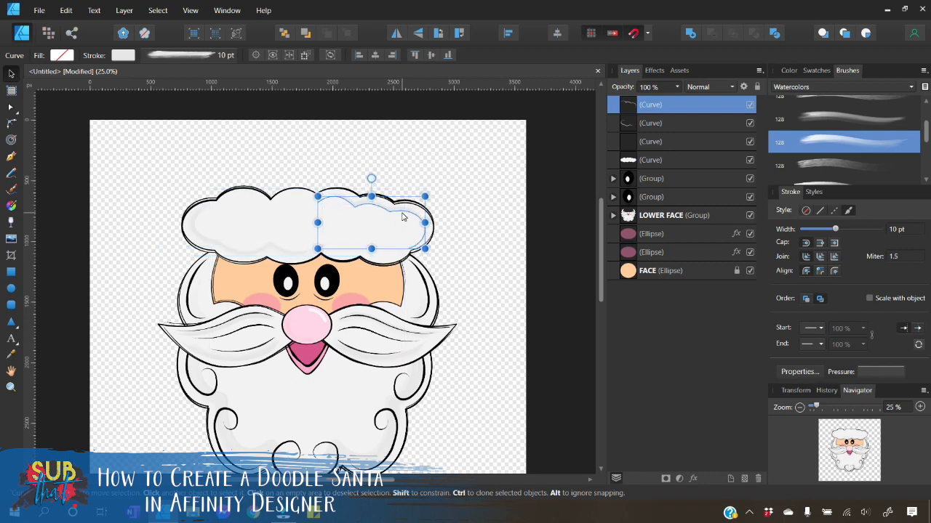
left_click(501, 241)
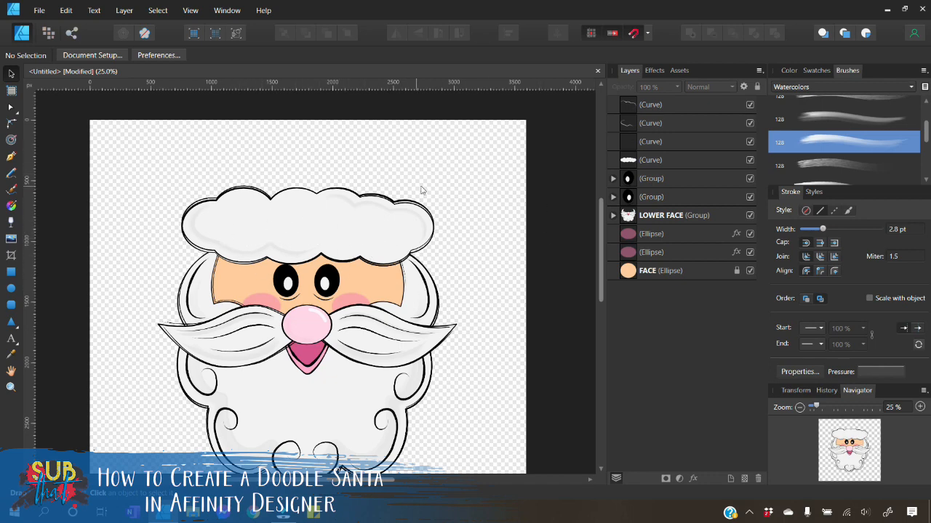
Group the hat trim shape with its outline and both shading curves
left_click(650, 104)
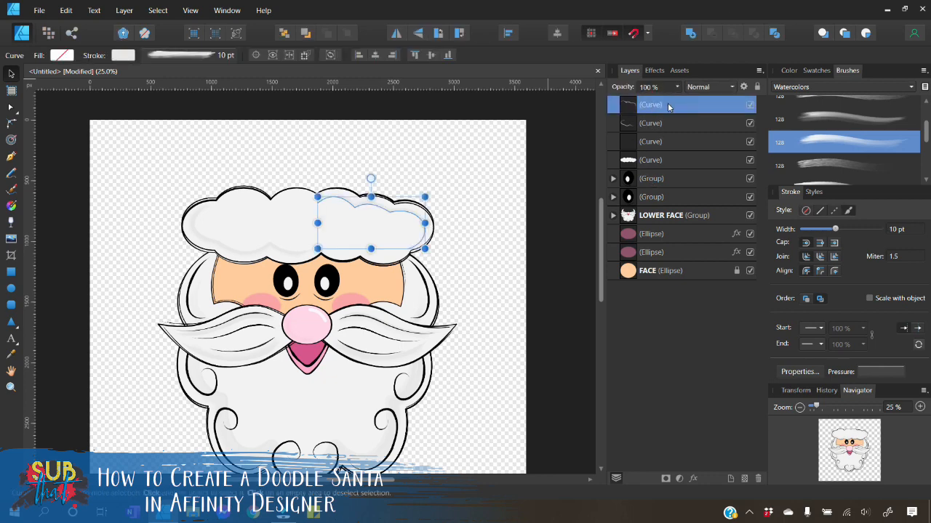
left_click(651, 162, "shift")
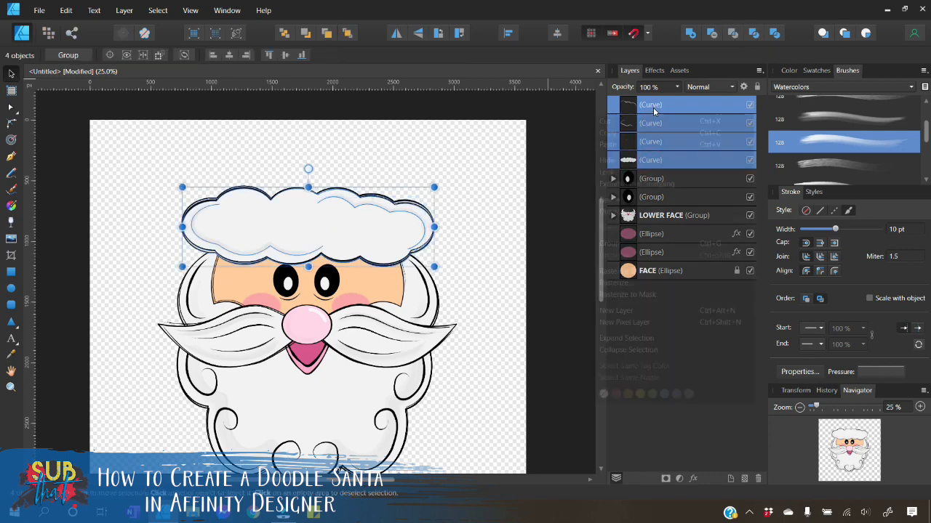
right_click(652, 110)
left_click(636, 242)
left_click(481, 220)
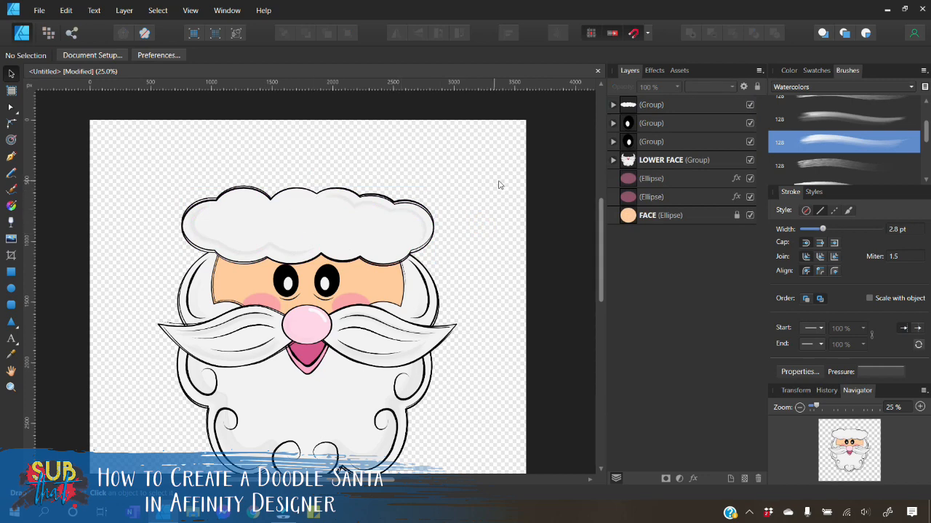
Unlock the FACE ellipse and move all of Santa's parts together down and slightly left on the canvas
scroll(543, 254, "down", 3)
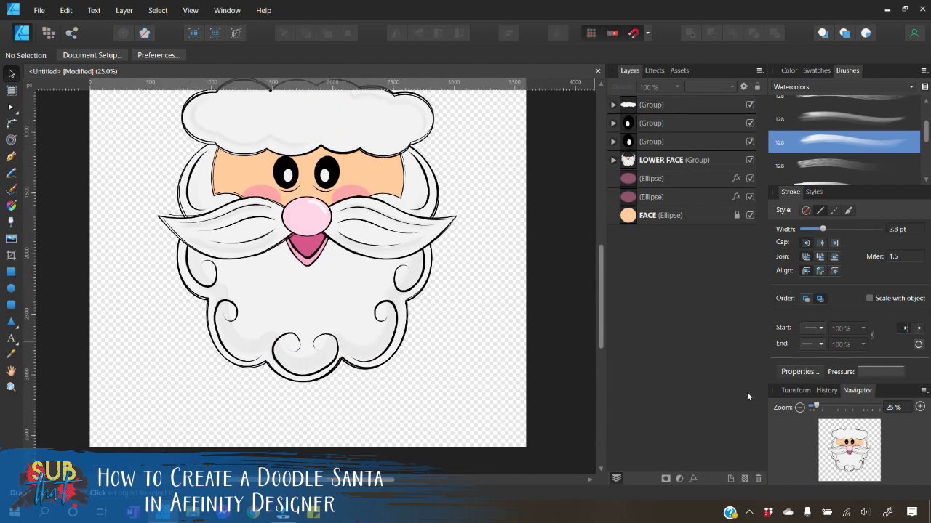
left_click(801, 409)
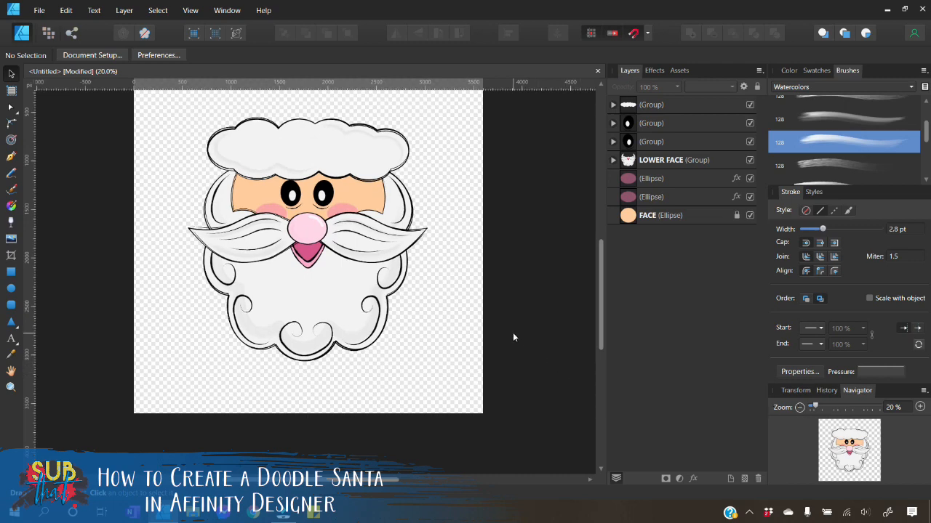
scroll(514, 334, "up", 2)
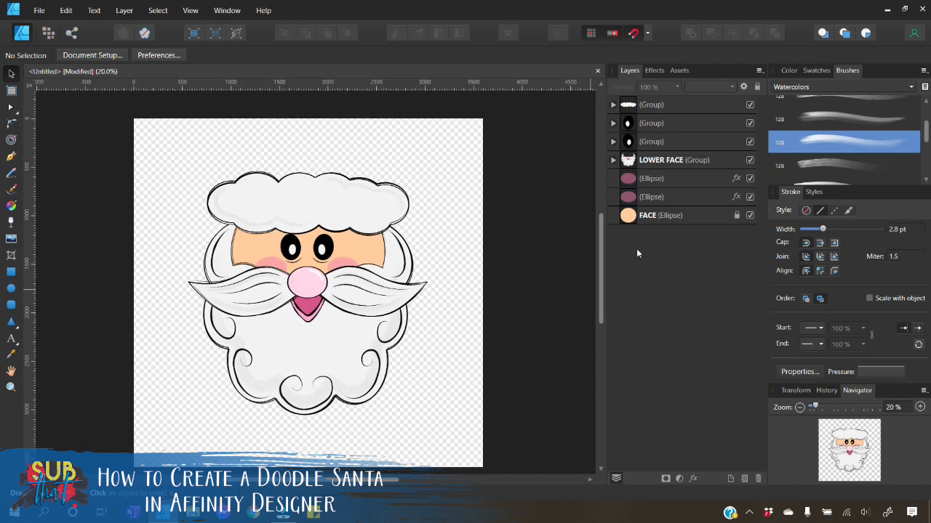
left_click(737, 216)
left_click_drag(492, 452, 106, 119)
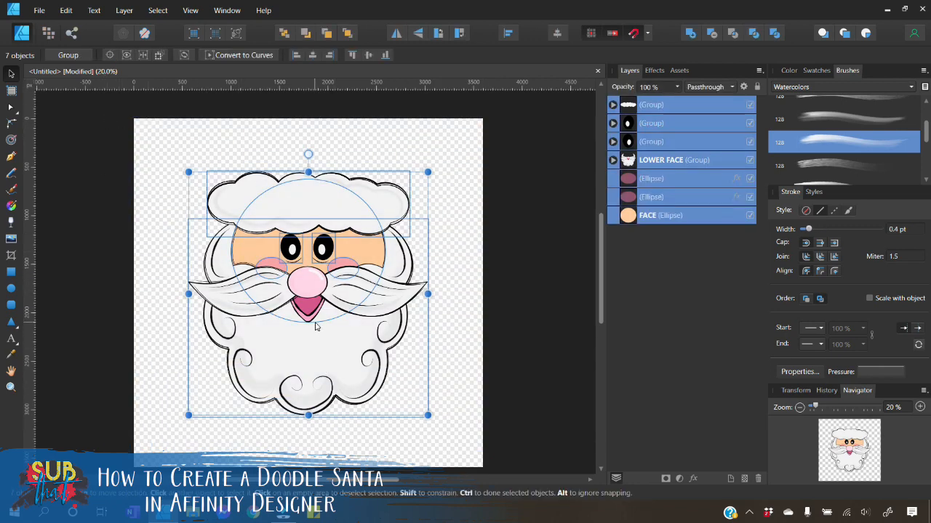
left_click_drag(316, 331, 298, 367)
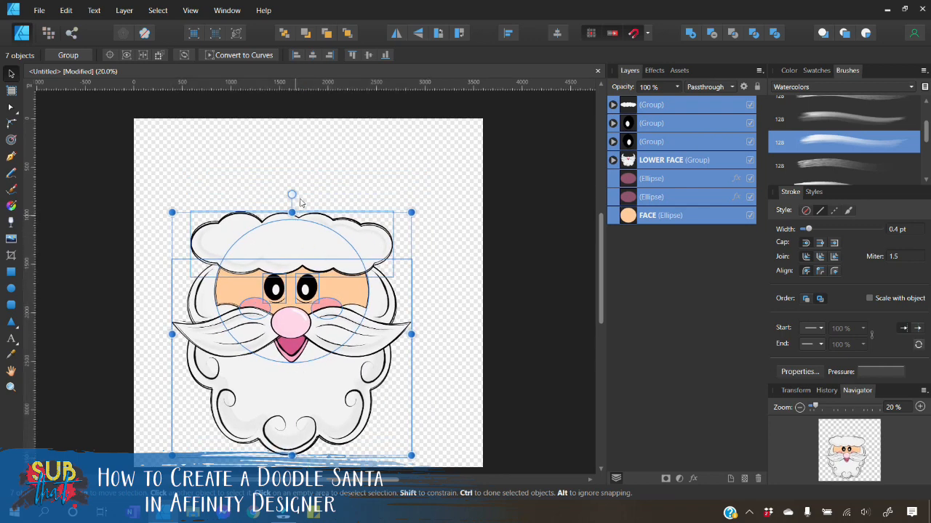
Draw the hat's left edge and large rounded crown with the Pen tool, from behind the trim's left end to above its right end
left_click(430, 241)
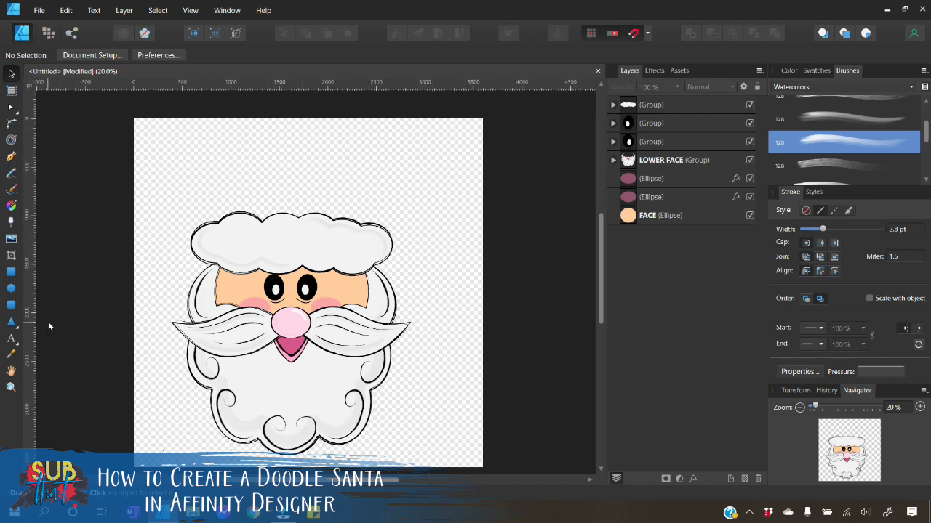
left_click(11, 158)
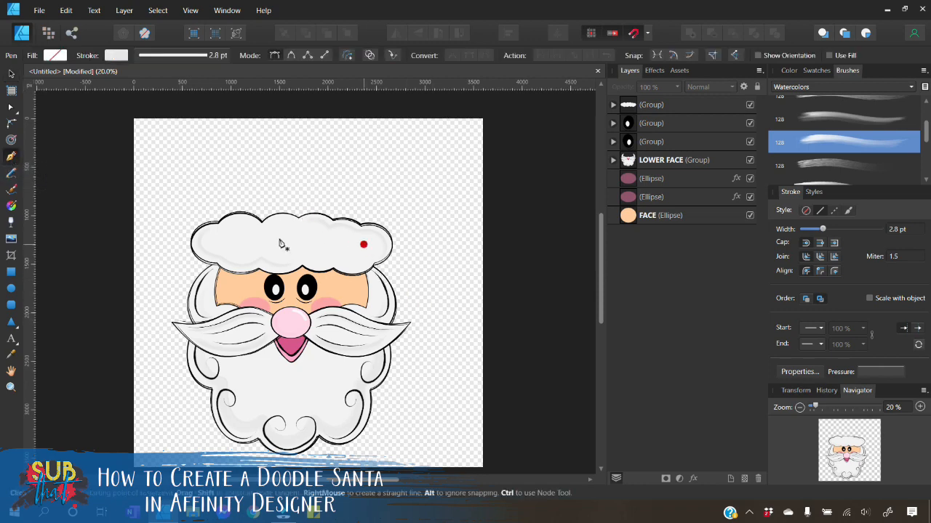
left_click(210, 235)
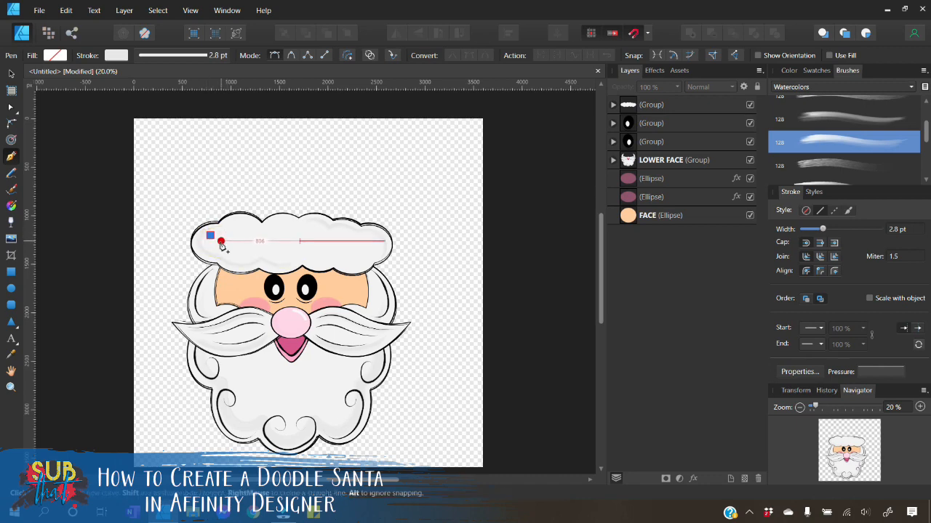
left_click(218, 203)
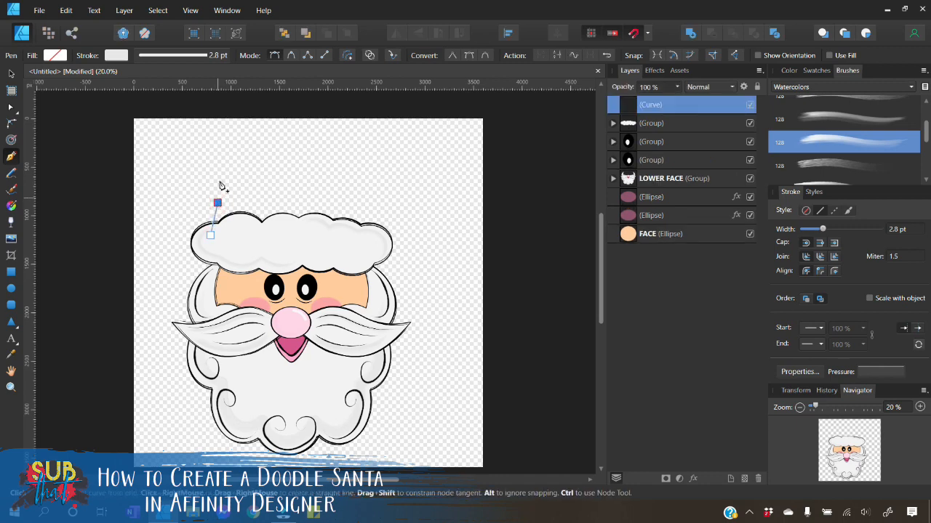
left_click(397, 155)
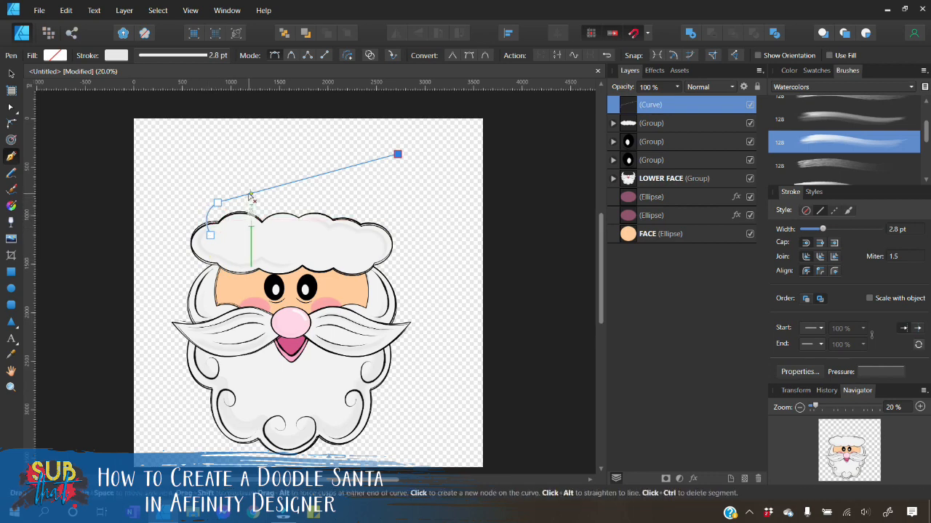
left_click_drag(250, 193, 367, 124)
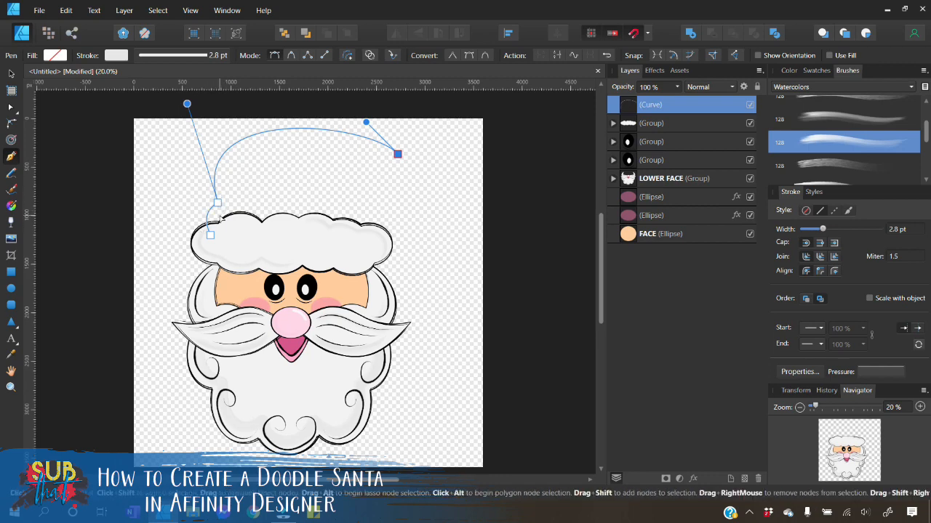
left_click_drag(398, 154, 385, 186)
left_click_drag(354, 145, 372, 114)
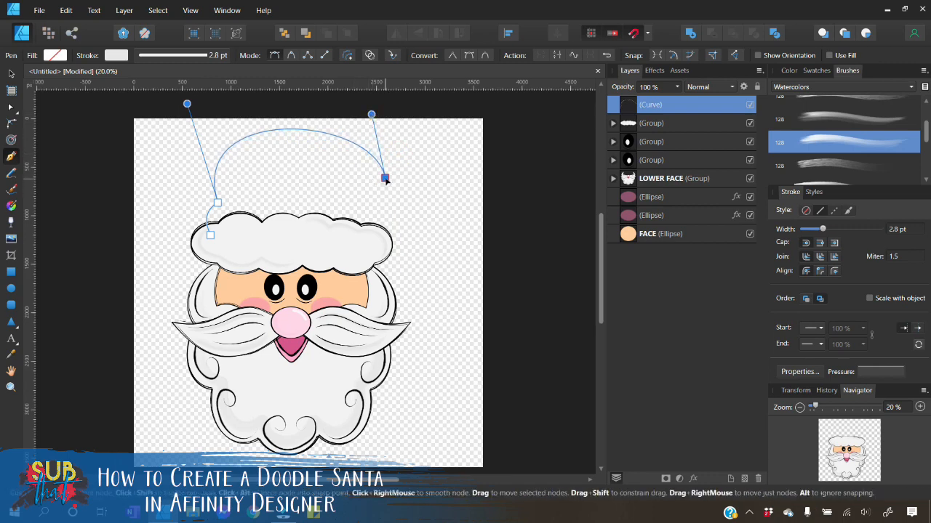
mouse_move(386, 180)
left_mouse_down()
mouse_move(401, 184)
mouse_move(387, 188)
left_mouse_up()
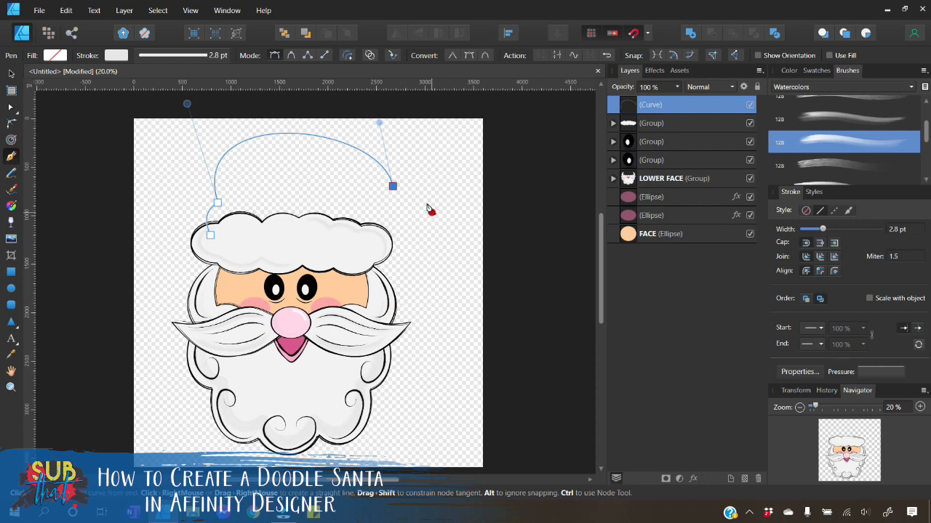
Extend the hat path into a drooping tail curving outward and down to the moustache's right tip, smoothing its join with the crown
left_click(447, 262)
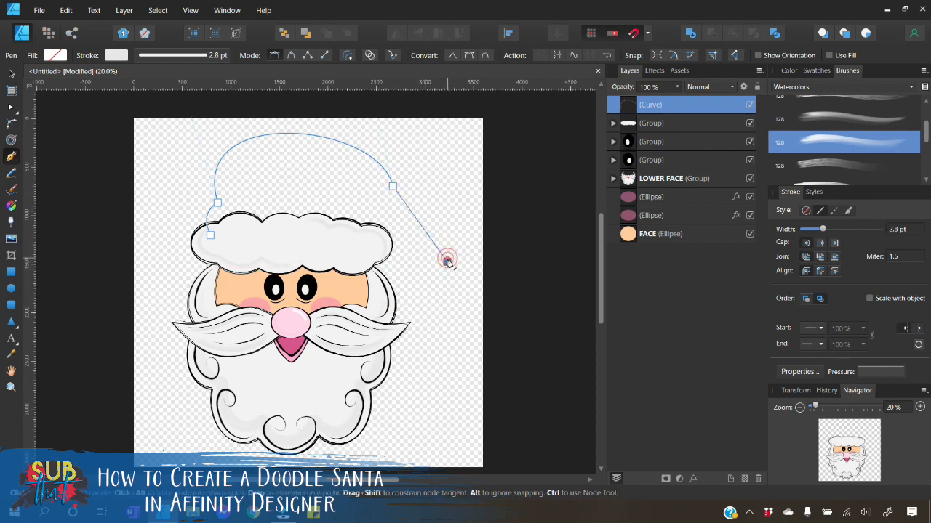
left_click(396, 318)
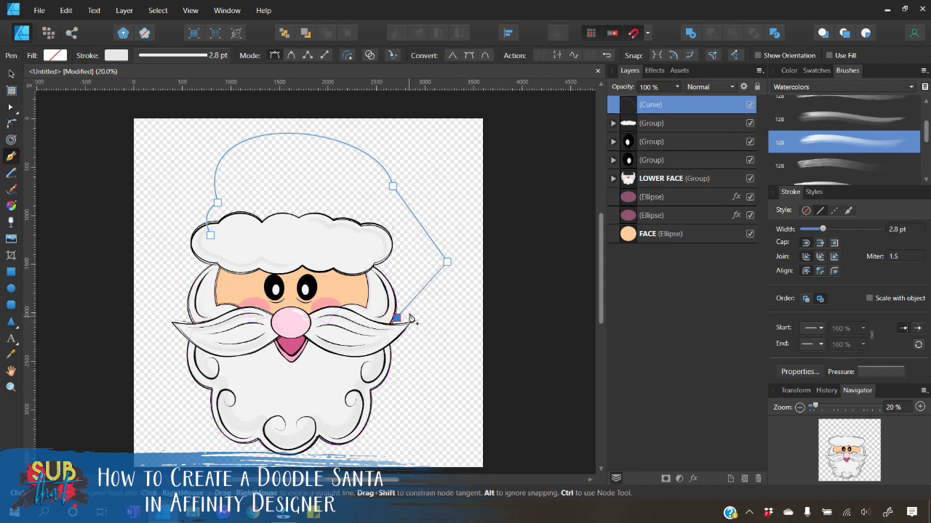
left_click_drag(417, 295, 441, 311)
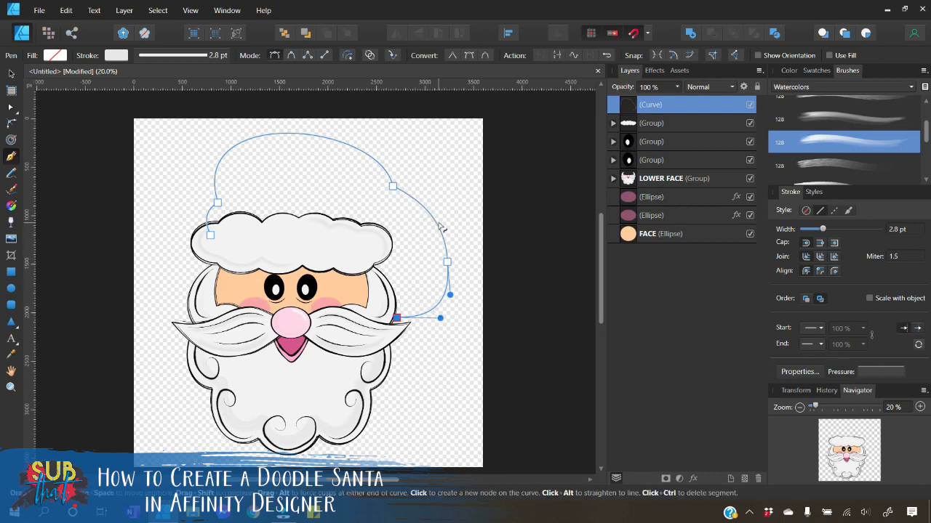
left_click(448, 263)
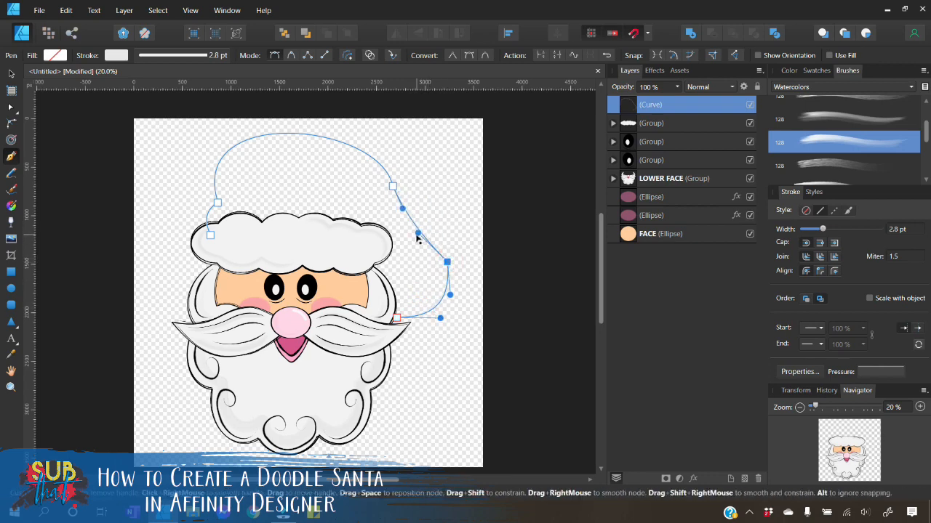
mouse_move(417, 234)
left_mouse_down()
mouse_move(451, 210)
mouse_move(402, 211)
mouse_move(403, 254)
mouse_move(406, 246)
left_mouse_up()
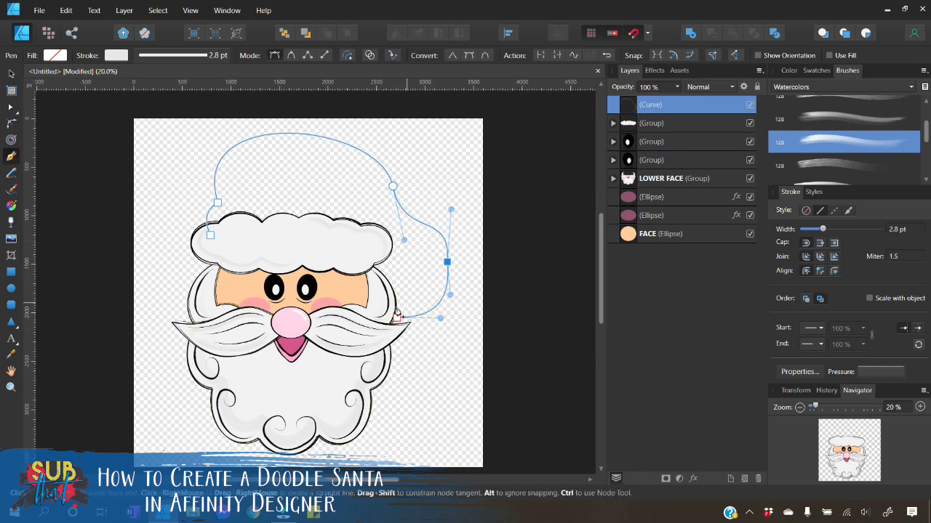
Draw the tail's curved inner edge back up to the trim and close the hat path at its starting node
left_click(402, 262)
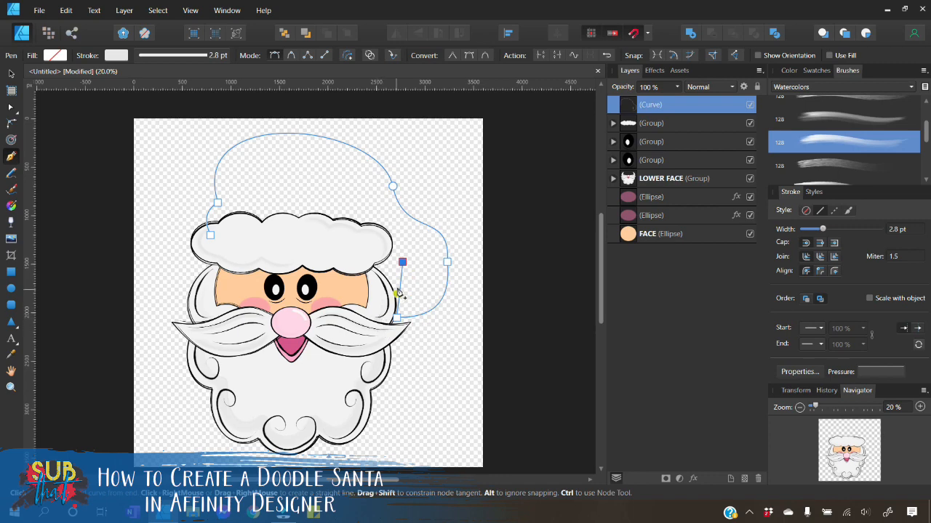
left_click_drag(398, 292, 411, 290)
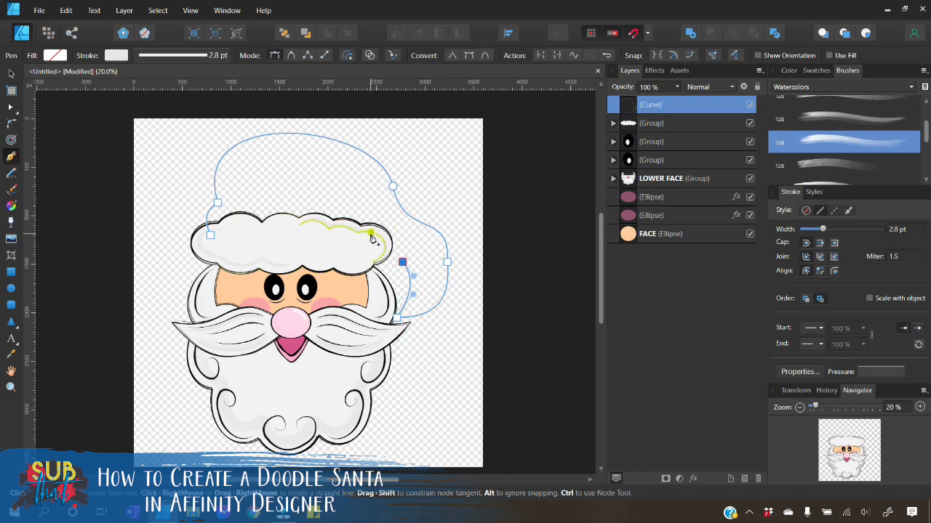
left_click_drag(371, 234, 388, 253)
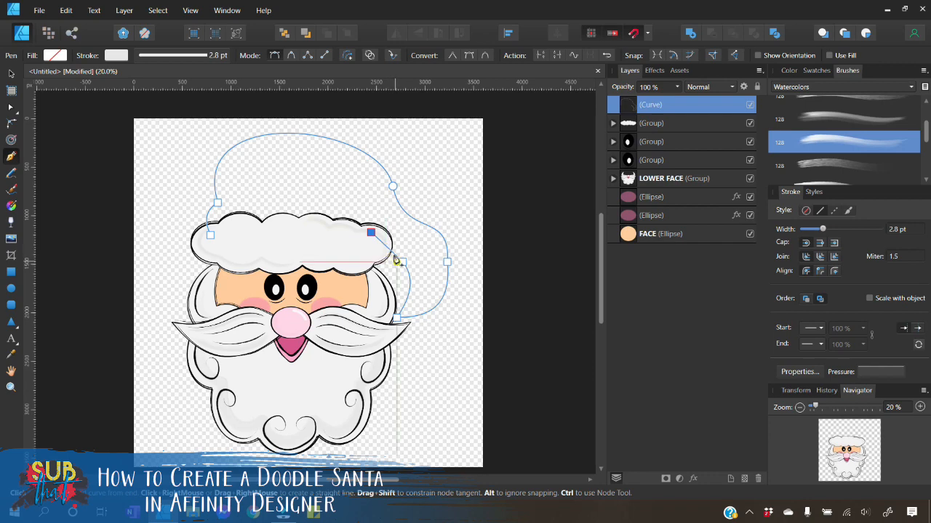
left_click(210, 235)
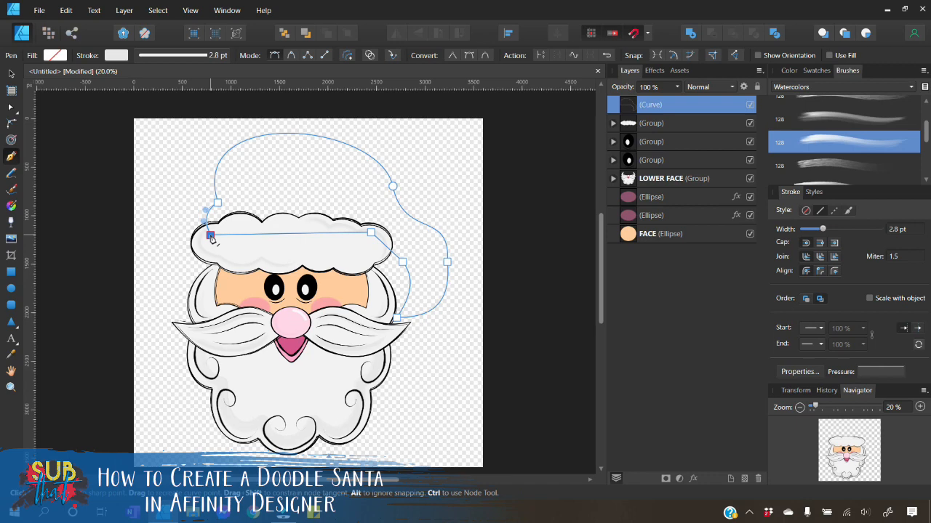
Give the hat shape a black stroke and a red fill of H 0, S 97, L 38
left_click(790, 70)
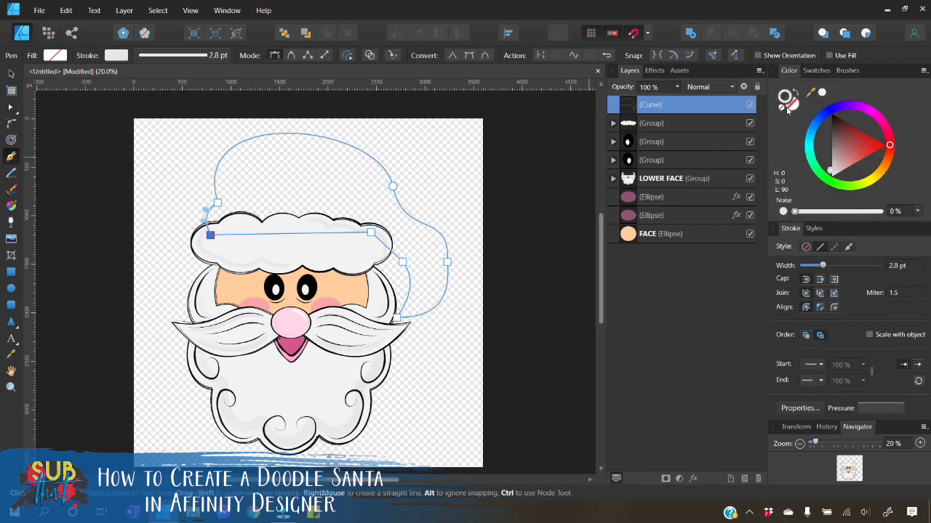
left_click_drag(835, 128, 827, 113)
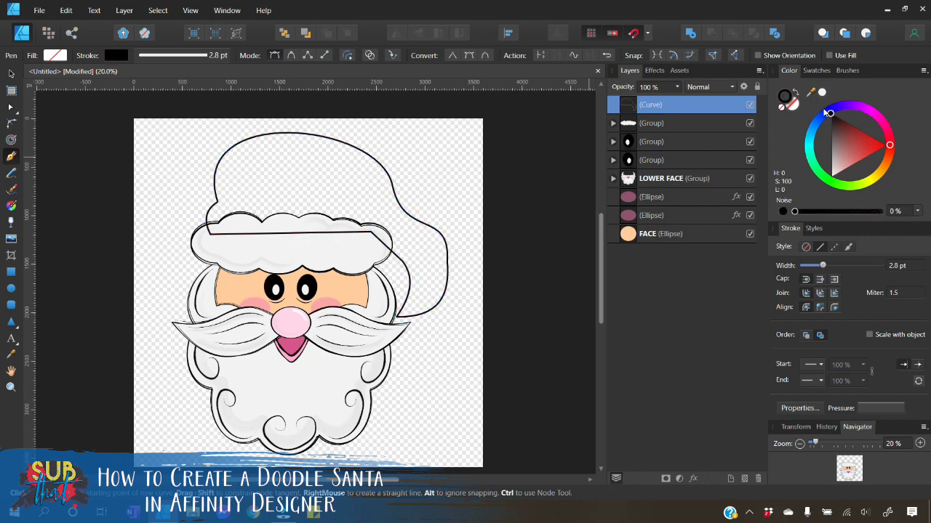
left_click(793, 108)
left_click(863, 140)
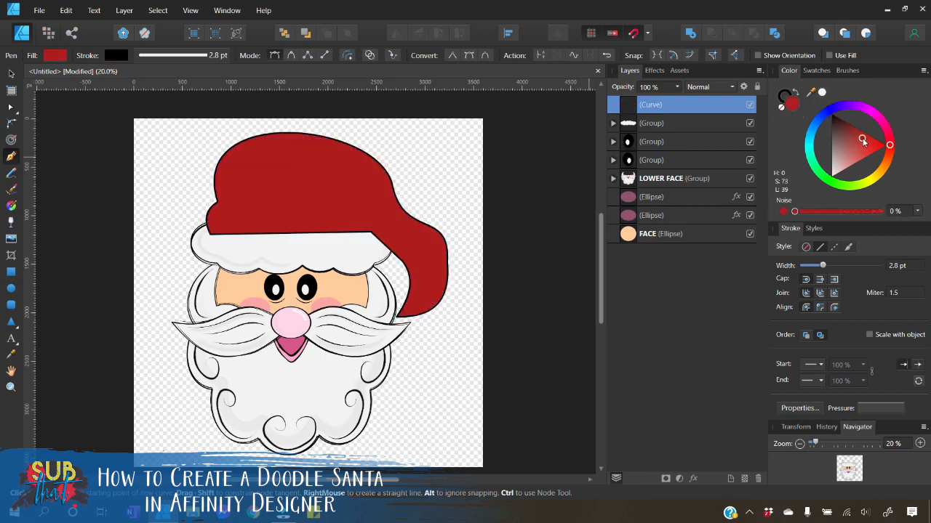
left_click_drag(863, 141, 871, 137)
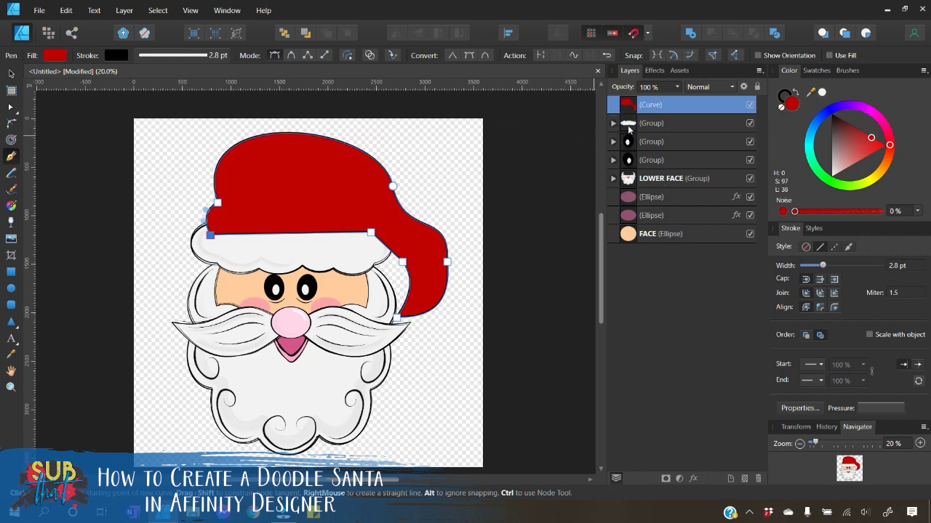
Move the red hat curve directly below the hat trim group in the layer order, and deselect it
left_click(11, 74)
left_click_drag(629, 109, 627, 130)
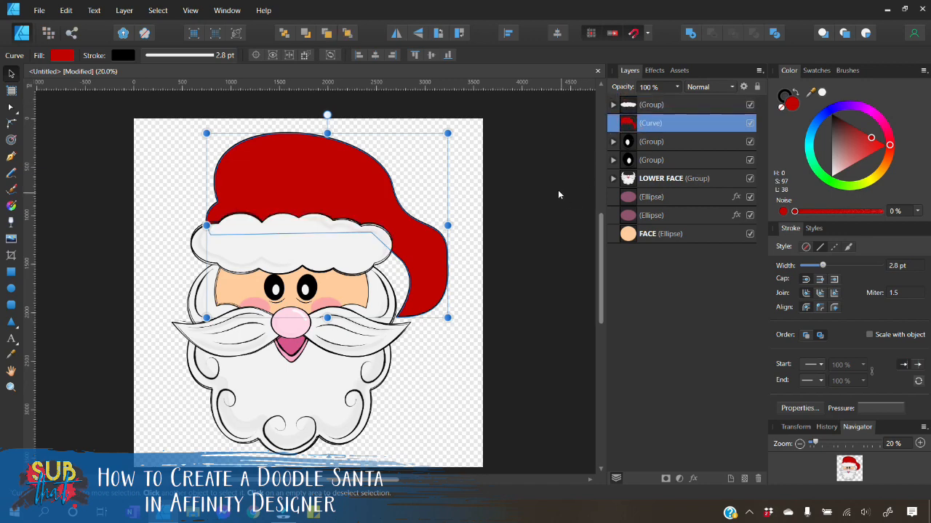
left_click(528, 233)
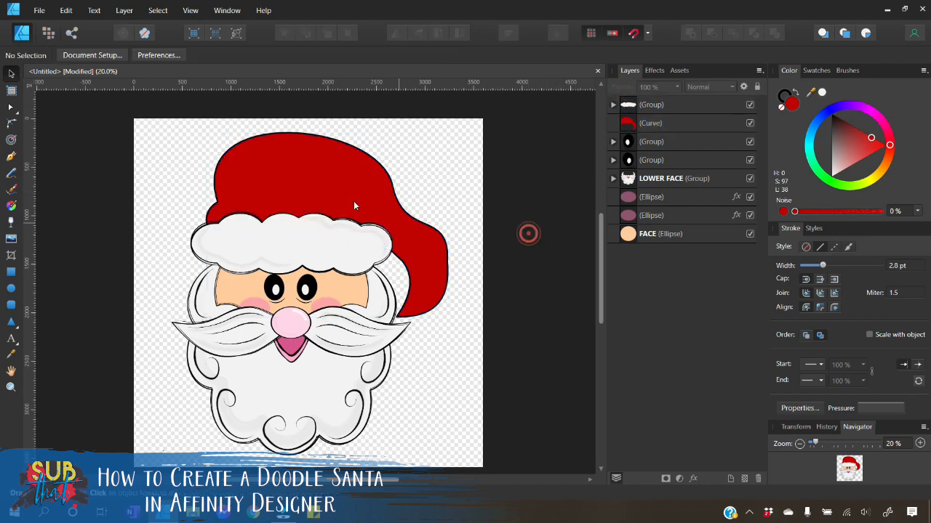
Move the hat tail's tip node slightly up and right with the Node tool, and round the outer curve beside it
left_click(336, 179)
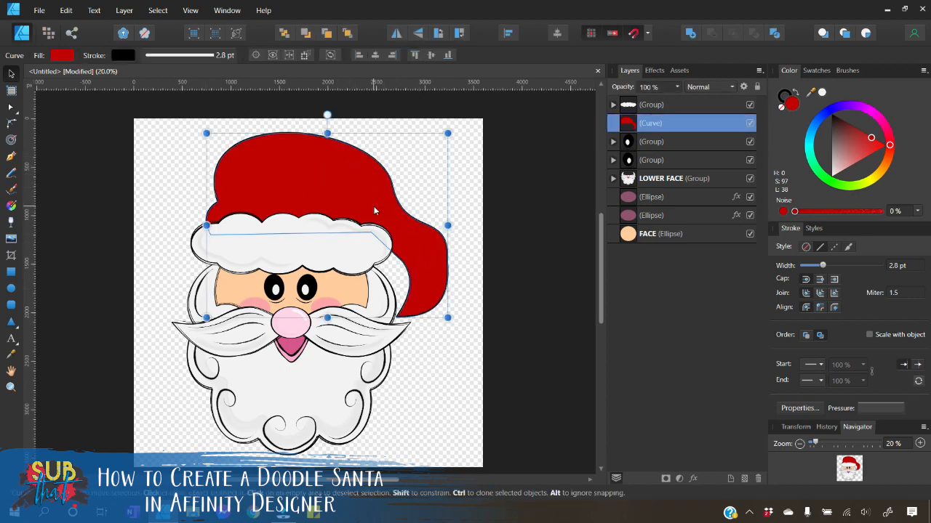
left_click(11, 109)
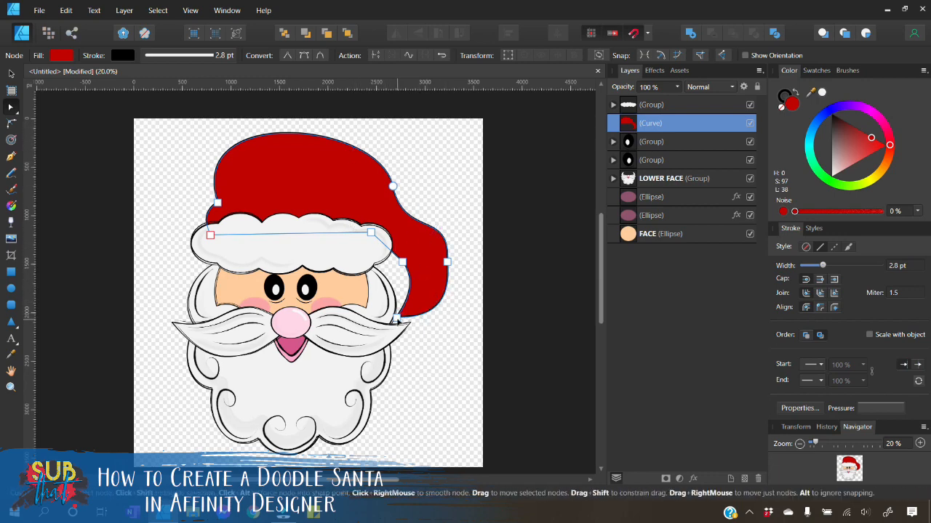
left_click_drag(399, 320, 411, 312)
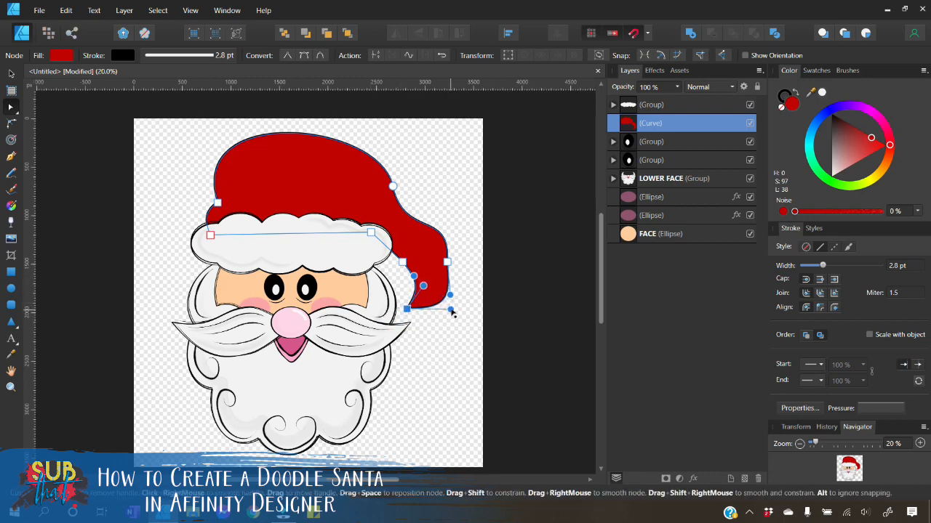
mouse_move(451, 309)
left_mouse_down()
mouse_move(453, 292)
mouse_move(444, 293)
mouse_move(443, 305)
mouse_move(450, 299)
left_mouse_up()
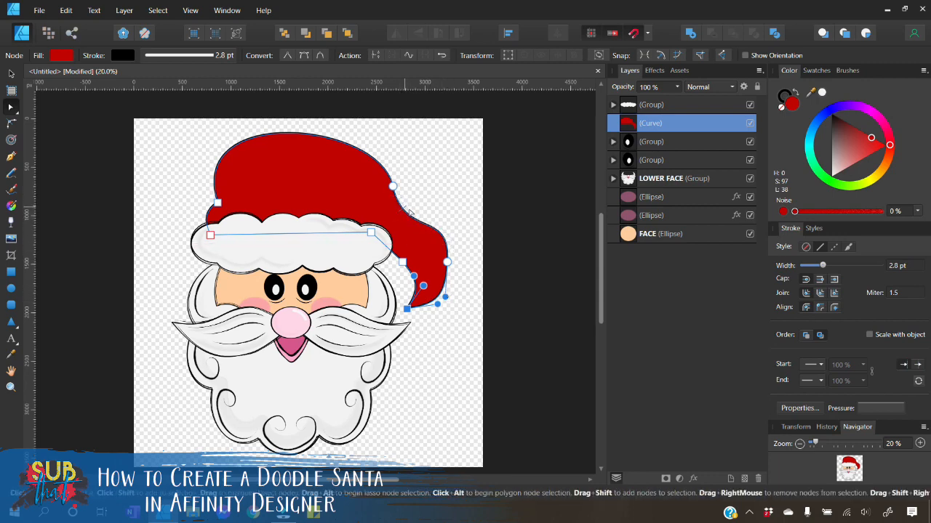
Bulge the crown's right side upward and convert the node between the crown and tail to a sharp corner
left_click(348, 144)
left_click_drag(352, 143, 393, 157)
left_click(393, 186)
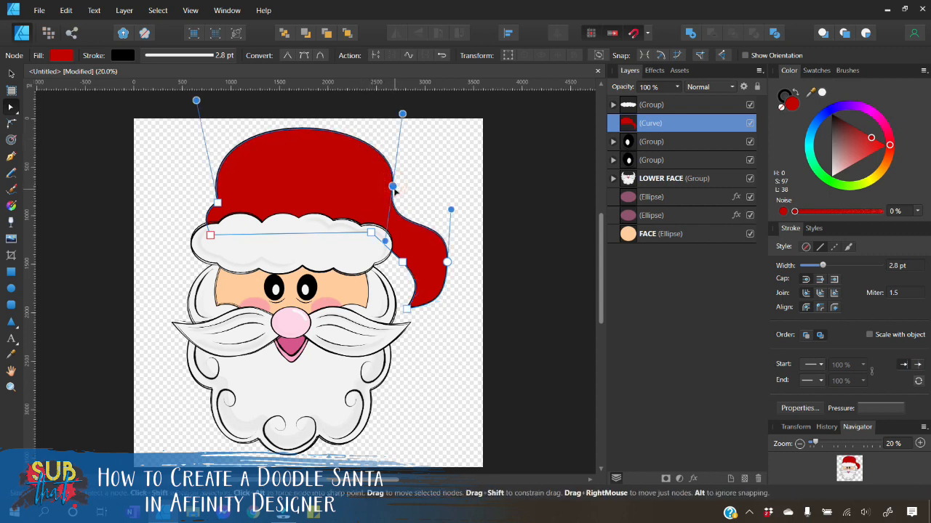
left_click(288, 56)
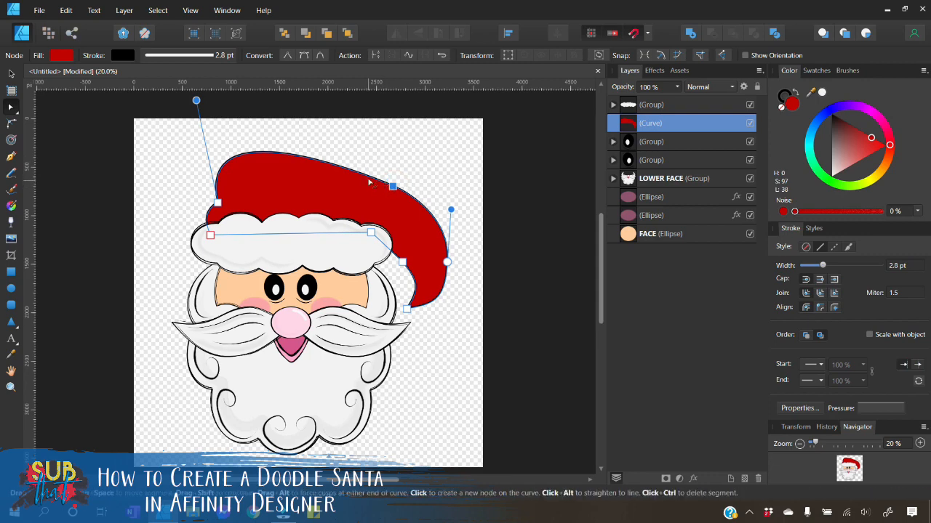
Pull the crown's upper edge upward and adjust both of its handles into an even, rounded dome
left_click_drag(370, 183, 361, 120)
scroll(336, 191, "up", 2)
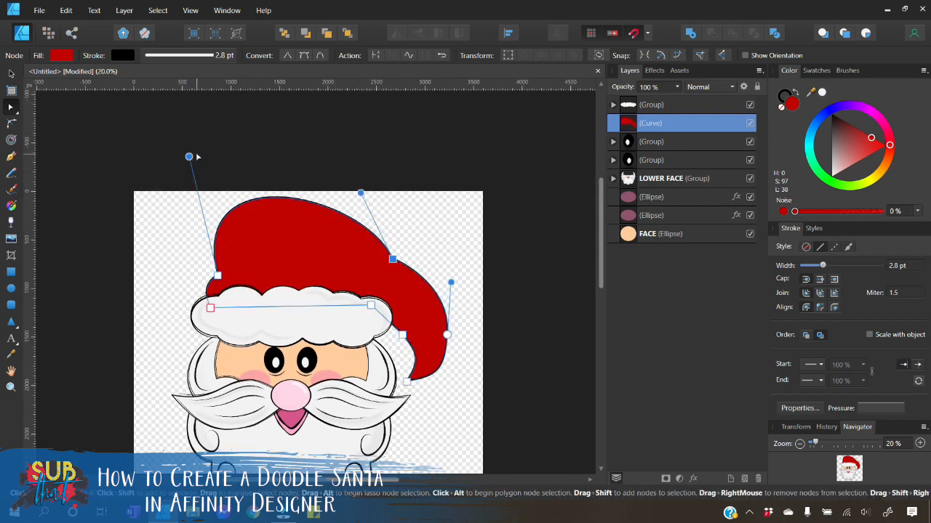
left_click_drag(189, 156, 229, 160)
left_click_drag(360, 193, 377, 188)
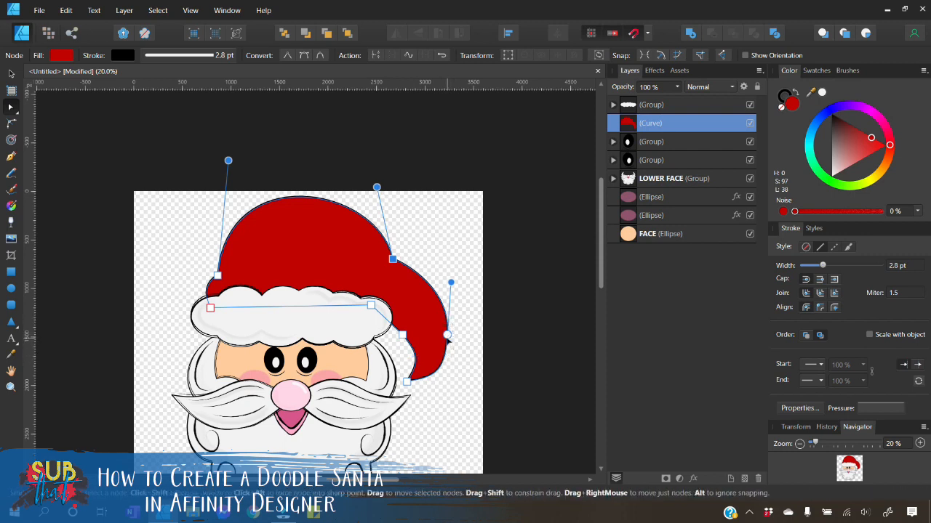
Refine the hat tail by pulling its outer curve inward, shifting its tip and inner edge, and nudging the crown-tail corner right and down
mouse_move(446, 336)
left_mouse_down()
mouse_move(435, 336)
mouse_move(441, 329)
left_mouse_up()
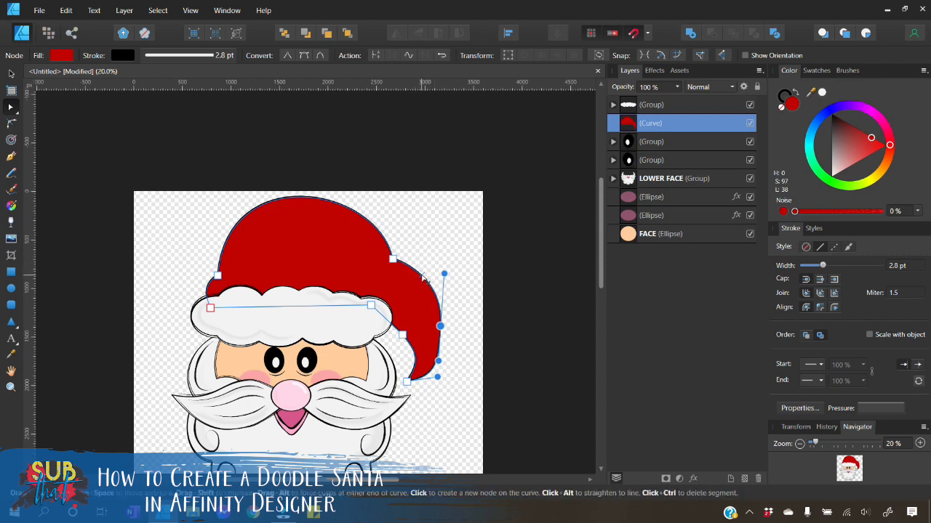
left_click_drag(421, 277, 427, 287)
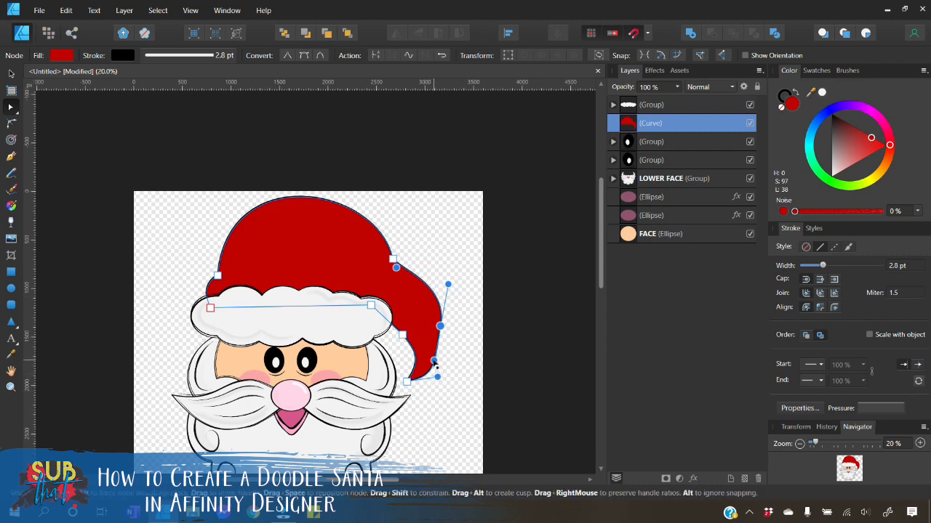
left_click_drag(434, 361, 404, 322)
left_click(410, 347)
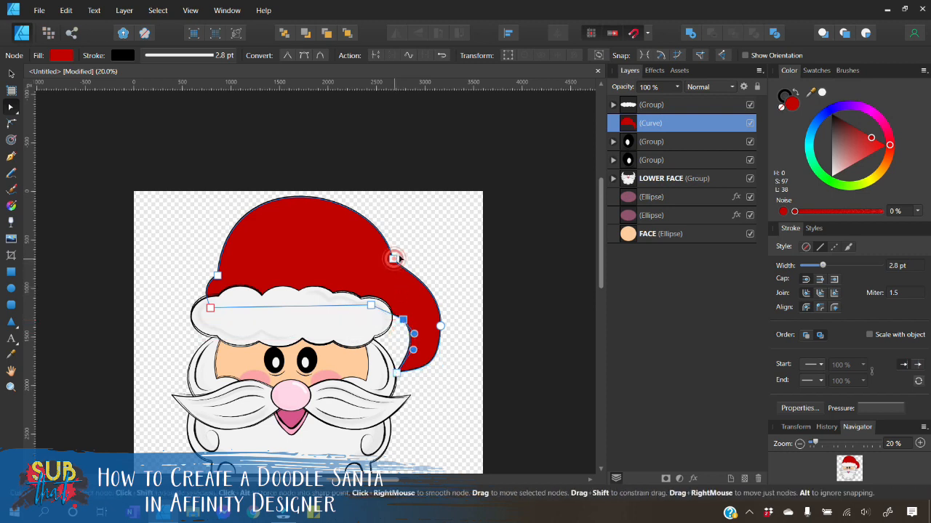
left_click_drag(395, 259, 401, 263)
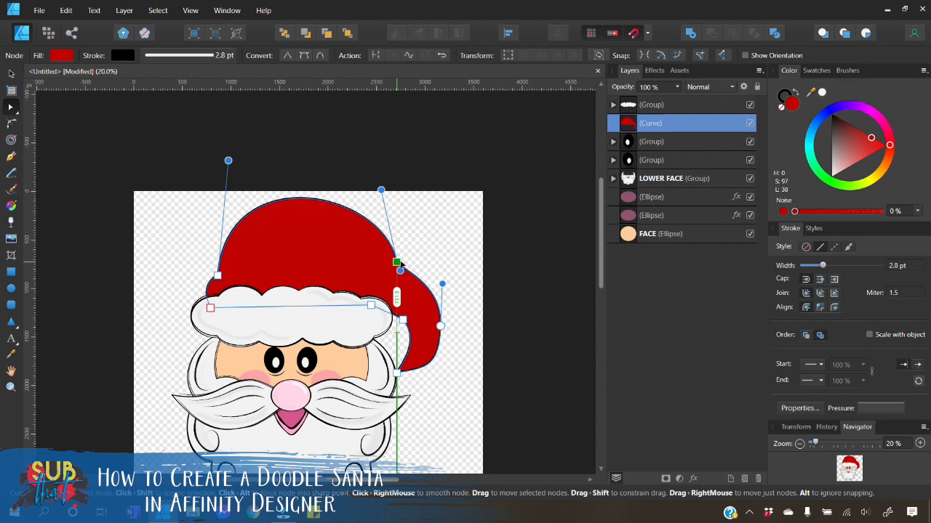
Move the hat tail's tip node slightly up and right, adjust its outer handle, and bend the inner edge's curve behind the trim
left_click(397, 373)
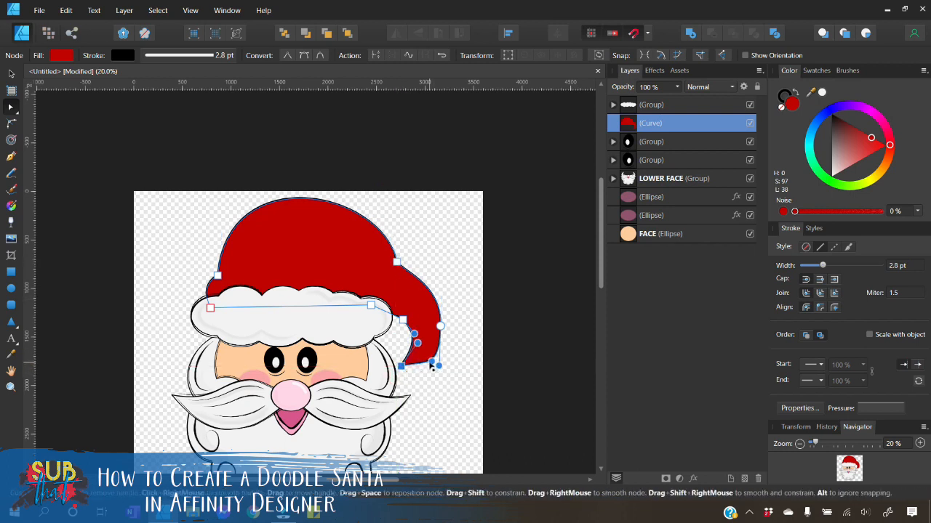
left_click_drag(429, 363, 434, 365)
left_click(465, 327)
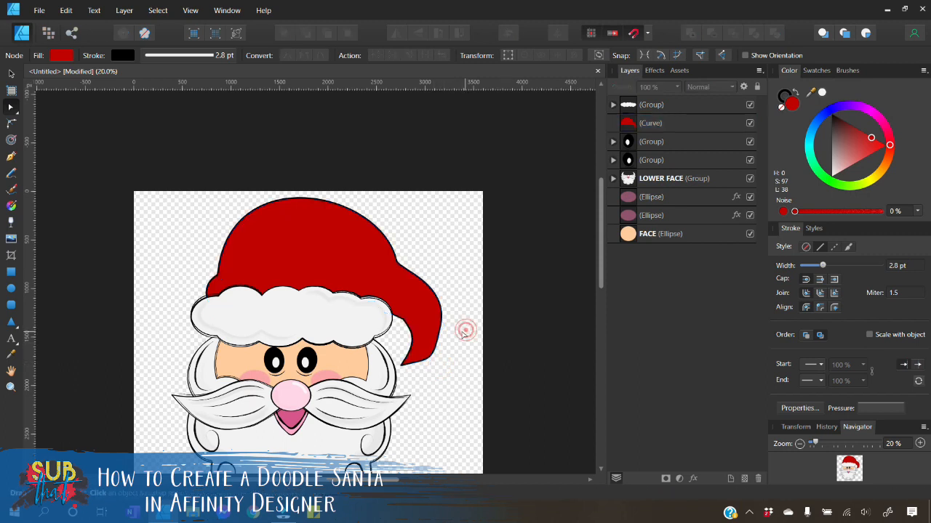
left_click(427, 319)
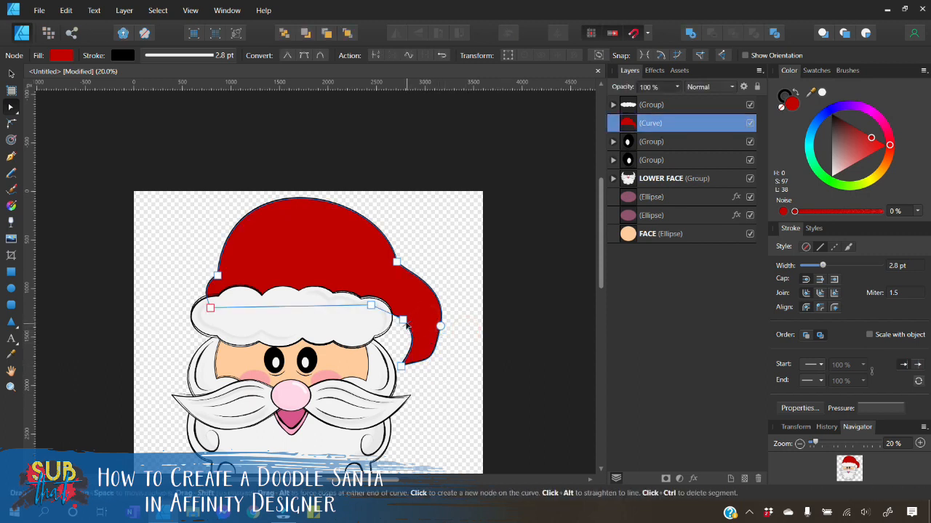
left_click(403, 320)
left_click_drag(390, 315, 386, 305)
left_click(435, 273)
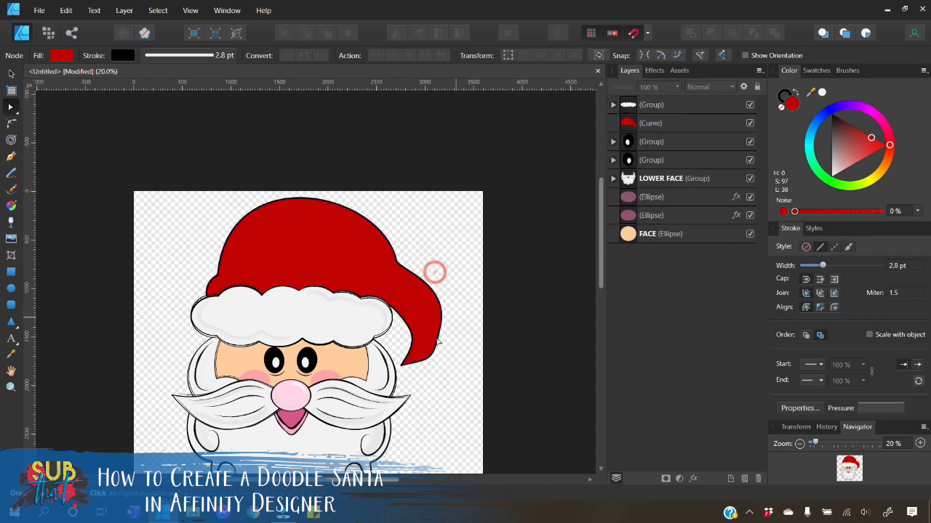
Pull the tail's bottom edge slightly outward near the tip to form a rounded end
left_click(423, 363)
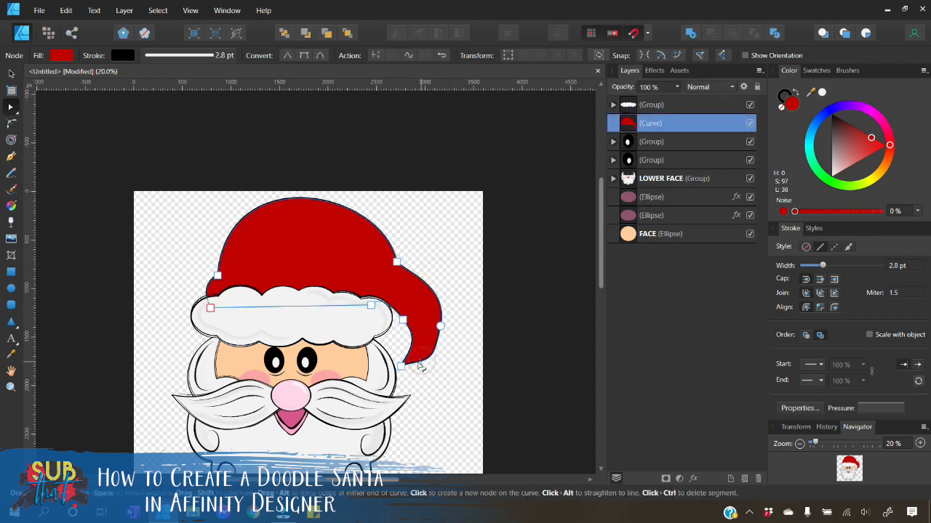
left_click_drag(418, 371, 412, 370)
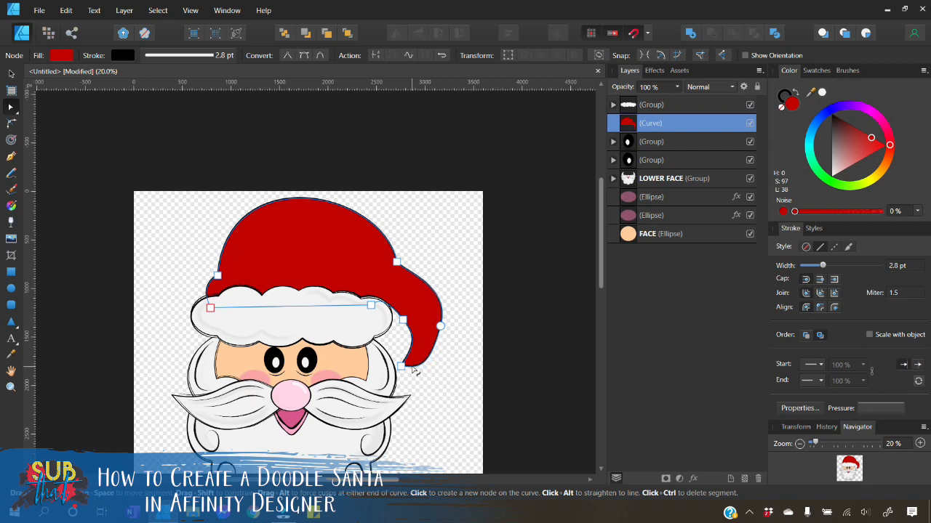
left_click(464, 266)
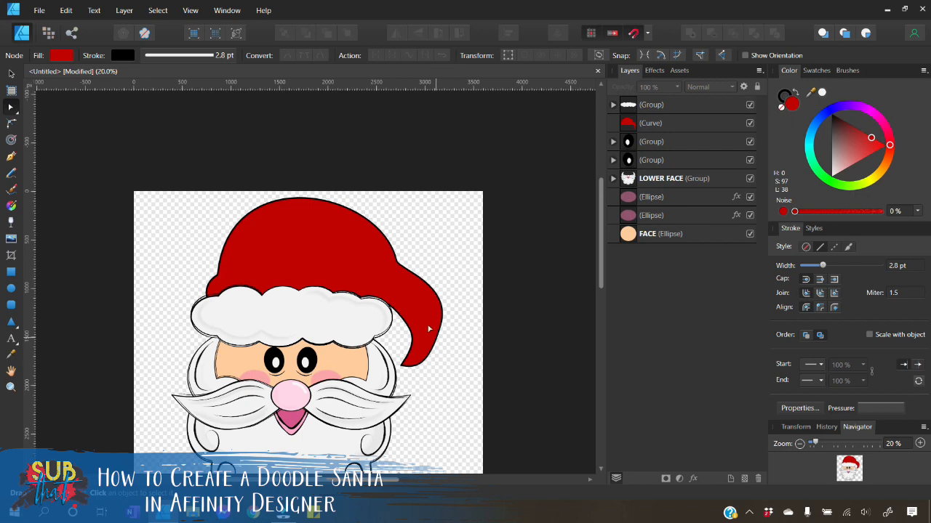
Move the crown-tail corner node up and right and swing its crown-side handle inward so the crown slopes smoothly into the tail
left_click(402, 284)
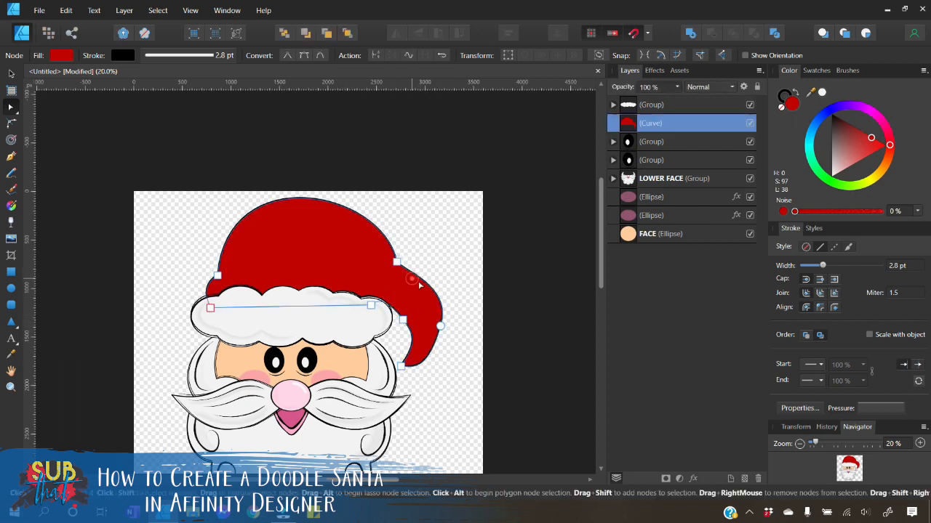
left_click_drag(396, 262, 411, 253)
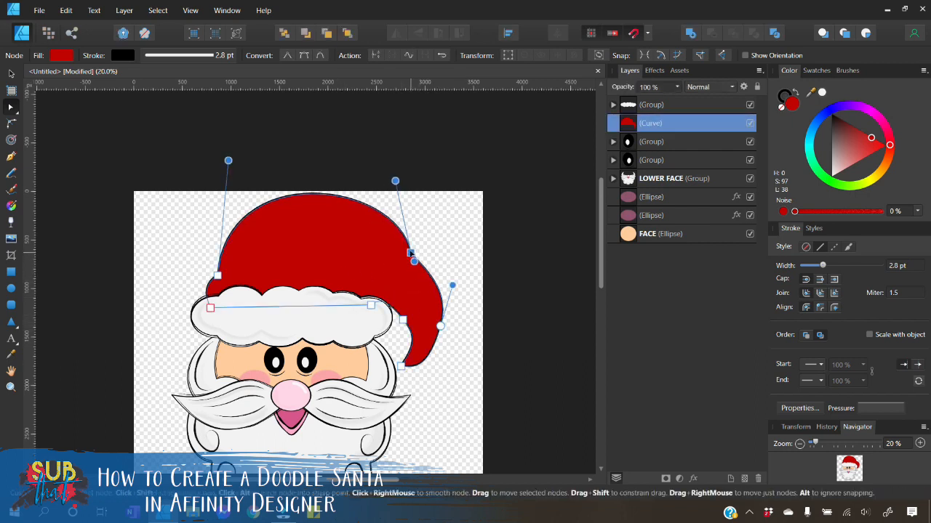
left_click_drag(396, 180, 368, 200)
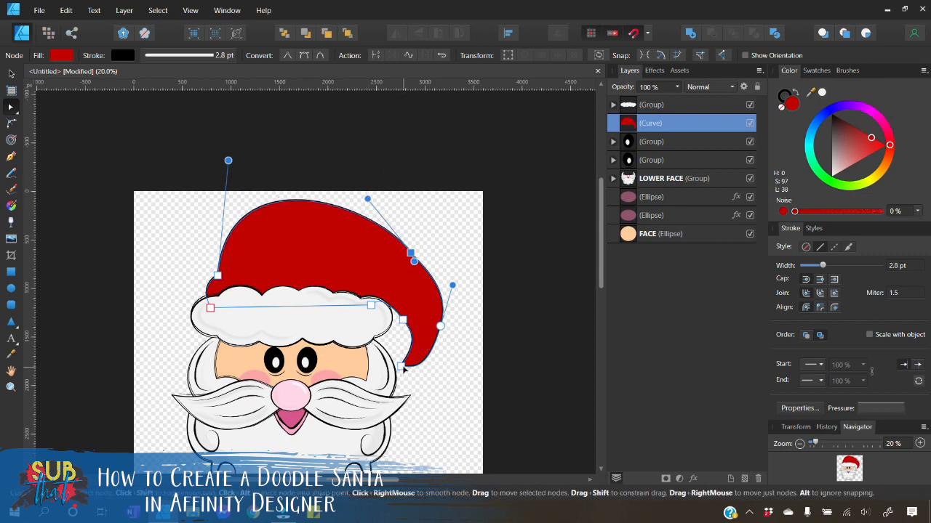
Lengthen the hat tail by moving its tip node downward, and lower the outer edge's smooth node slightly
left_click_drag(402, 367, 406, 386)
left_click_drag(441, 327, 439, 335)
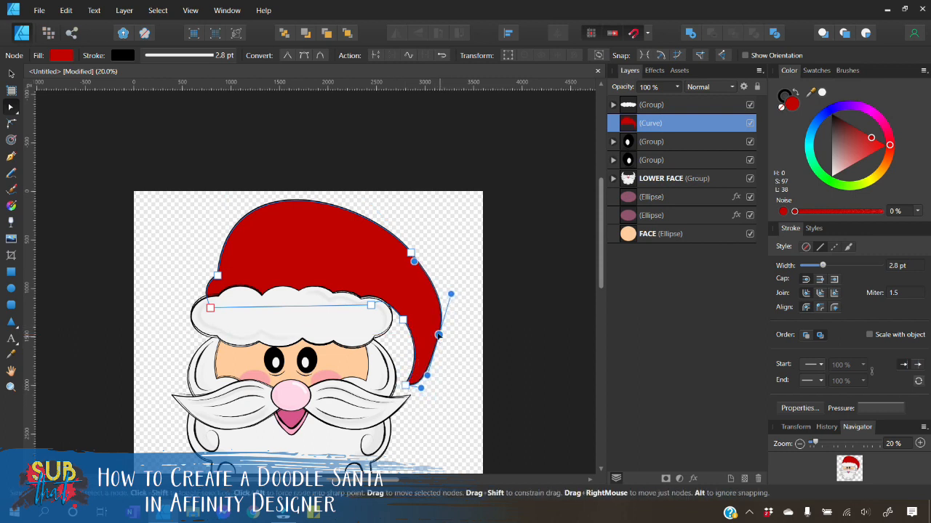
left_click_drag(451, 293, 451, 294)
left_click(447, 273)
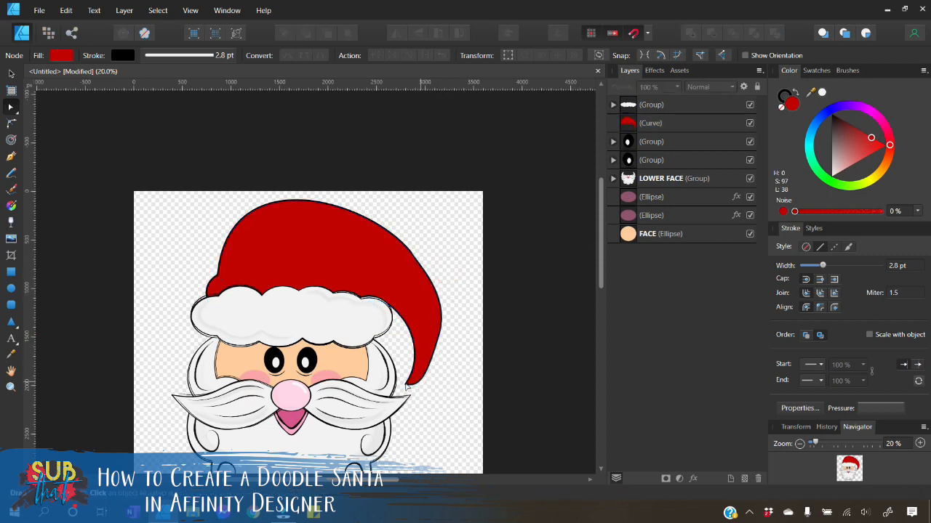
Shift the tail tip slightly up and right, adjust its handle into a sharper point, and smooth the curve below the crown-tail node
left_click(407, 388)
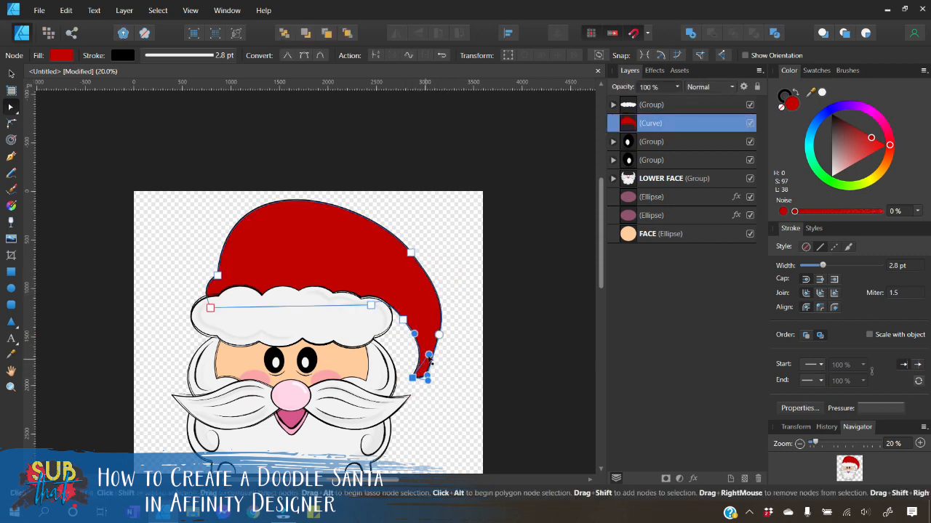
mouse_move(427, 381)
left_mouse_down()
mouse_move(419, 350)
mouse_move(428, 373)
left_mouse_up()
left_click(445, 376)
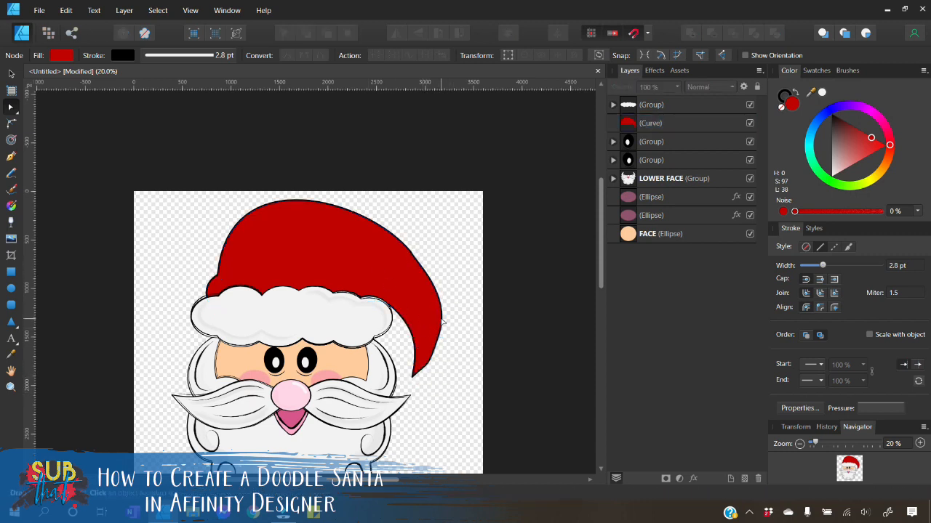
left_click(413, 274)
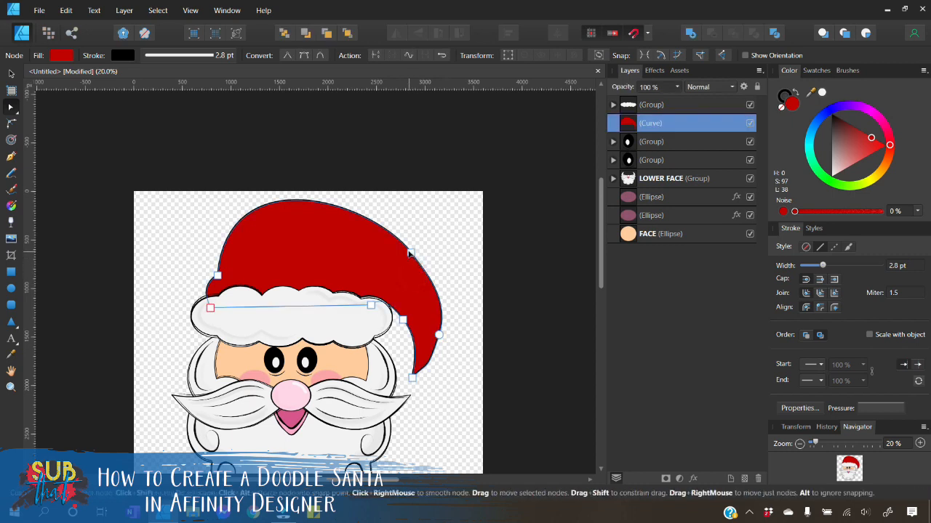
left_click(411, 256)
left_click(416, 264)
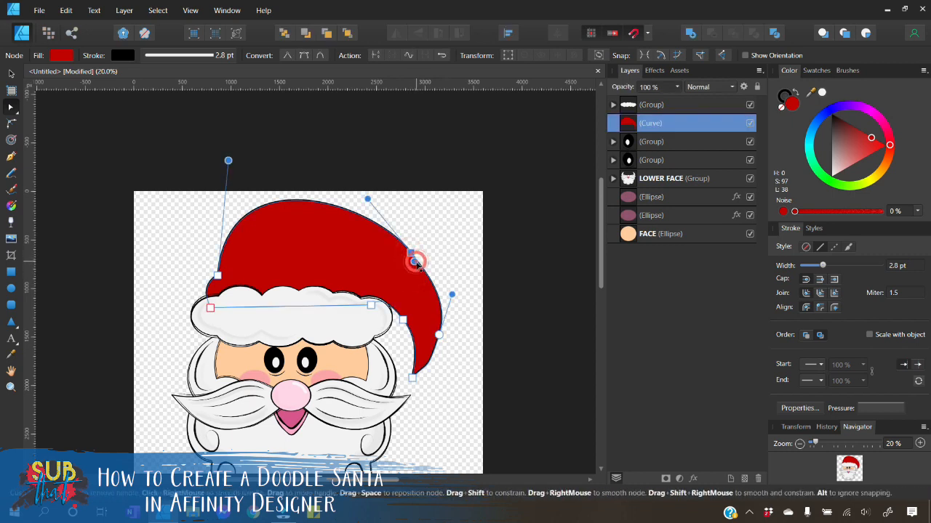
left_click(427, 259)
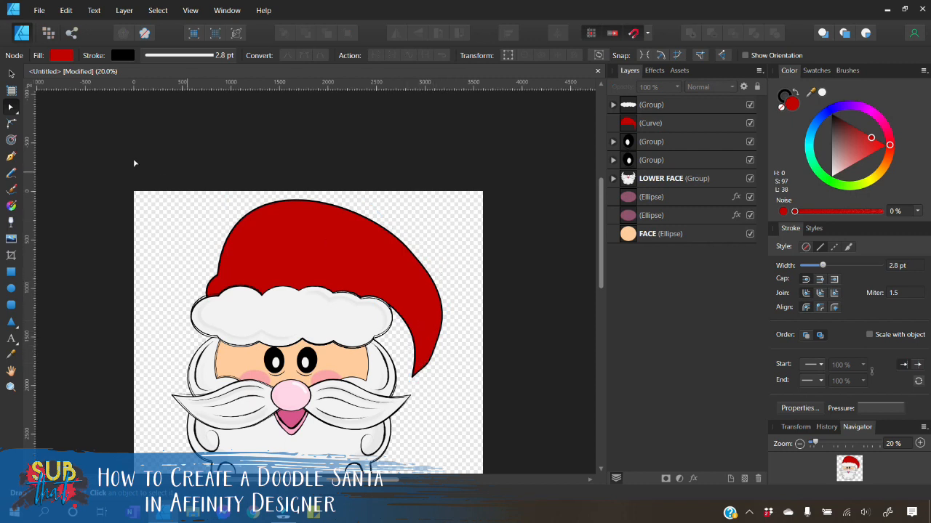
Duplicate the red hat curve with the Move tool and remove the fill from the upper copy
left_click(11, 74)
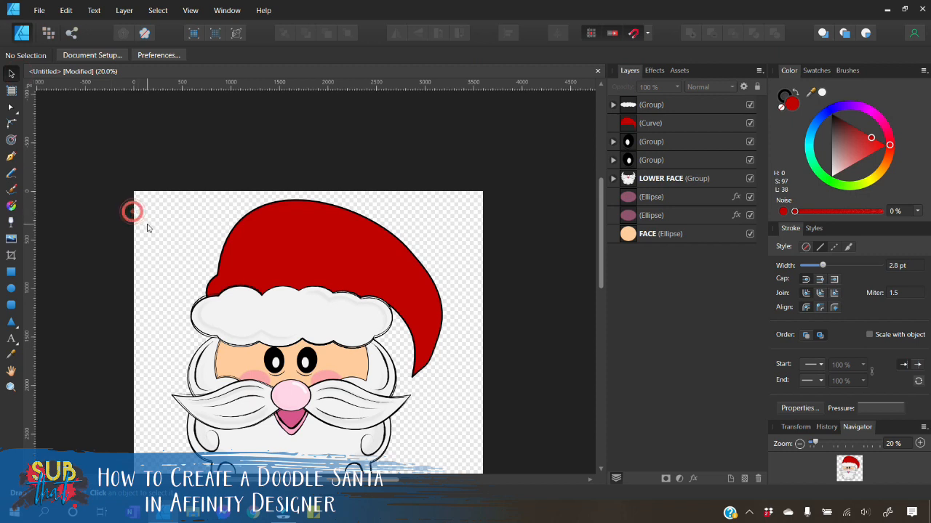
left_click(343, 224)
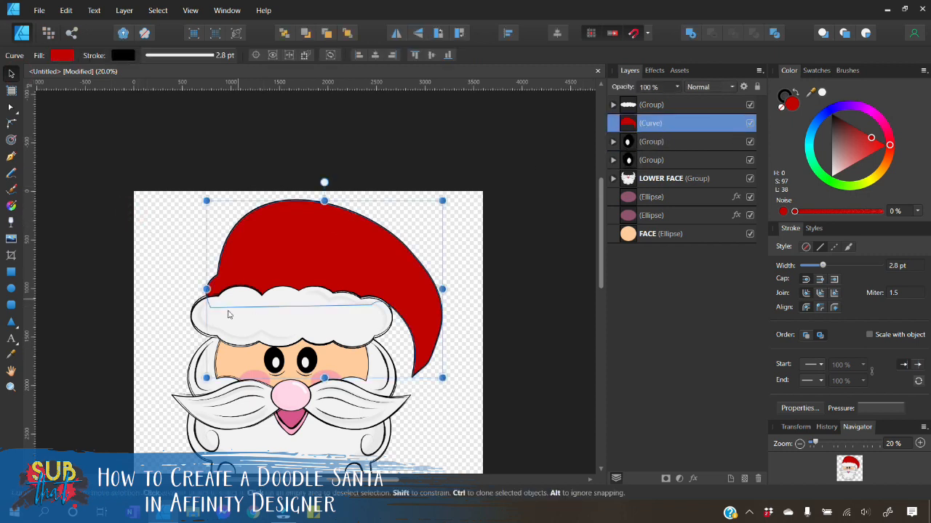
right_click(657, 128)
left_click(636, 231)
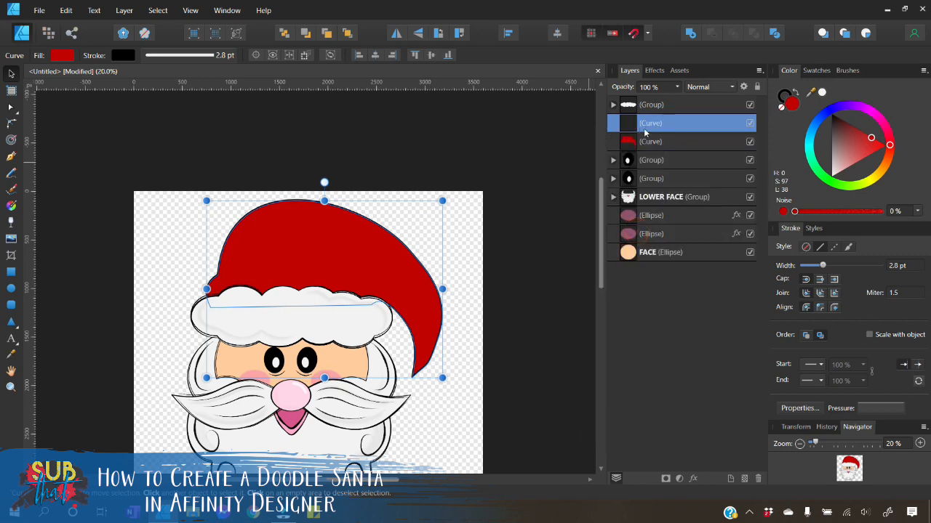
left_click(781, 107)
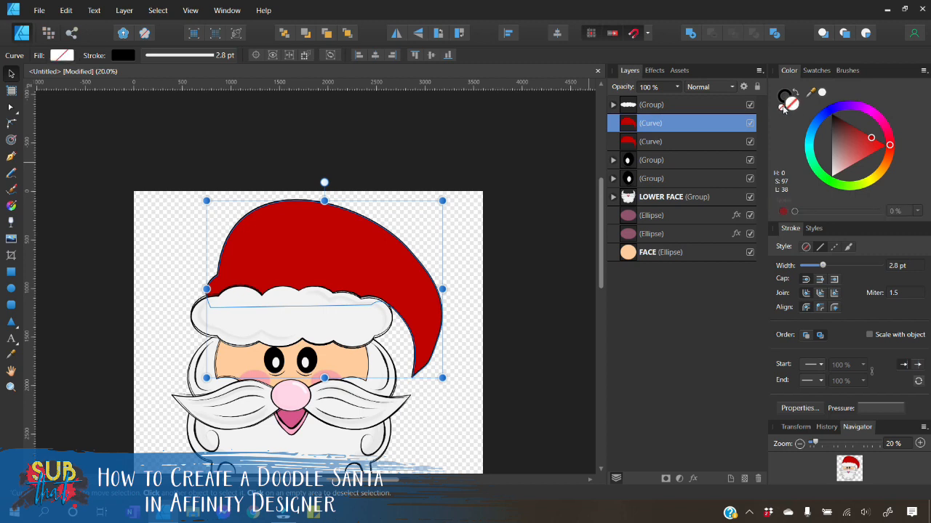
Apply a wavy size 64 brush from Outline Brushes to the unfilled hat copy's black stroke and set its width to 9.4 pt
left_click(782, 96)
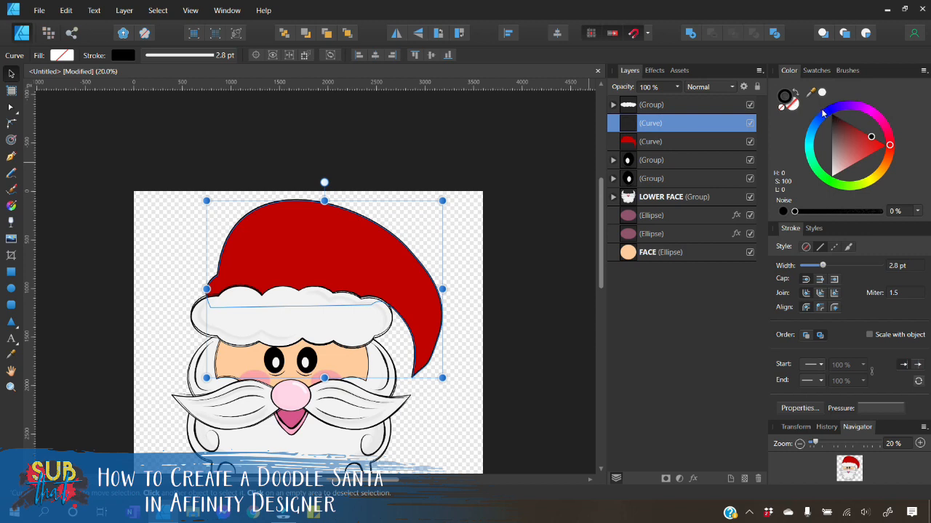
left_click(848, 70)
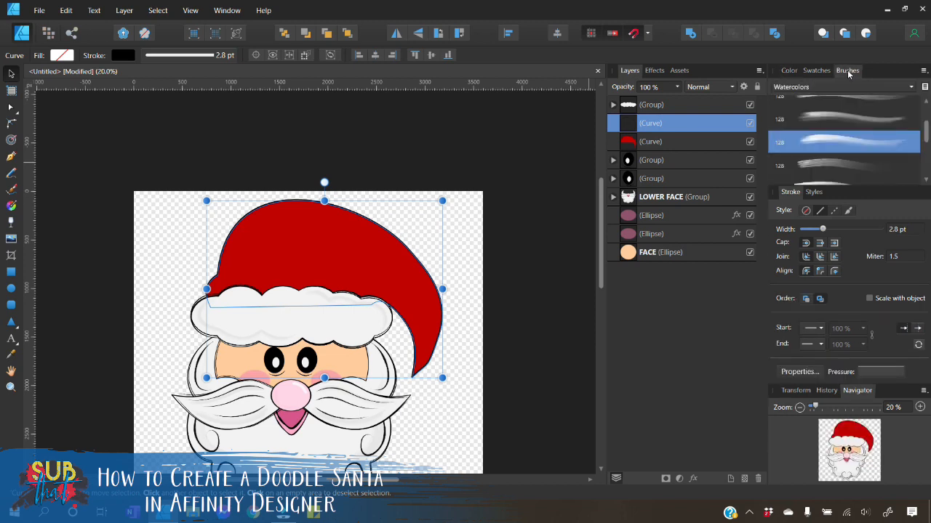
left_click(827, 87)
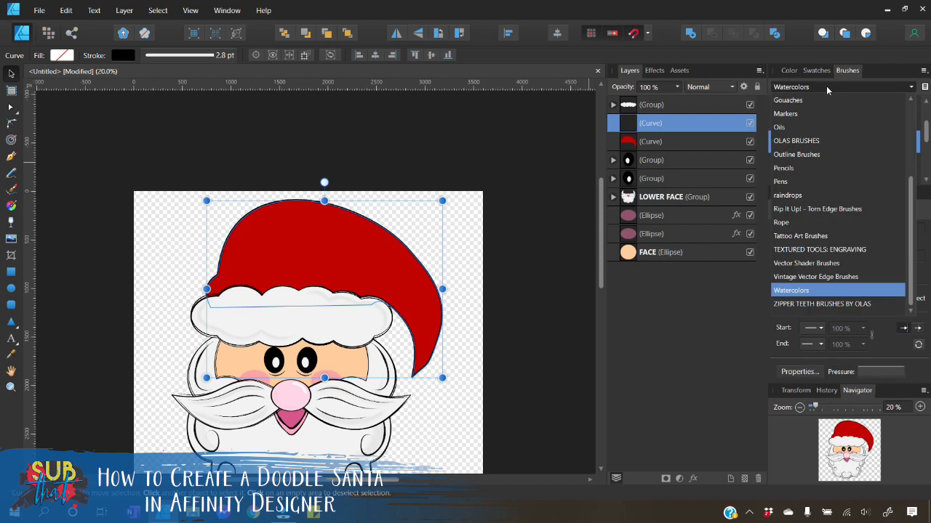
left_click(815, 157)
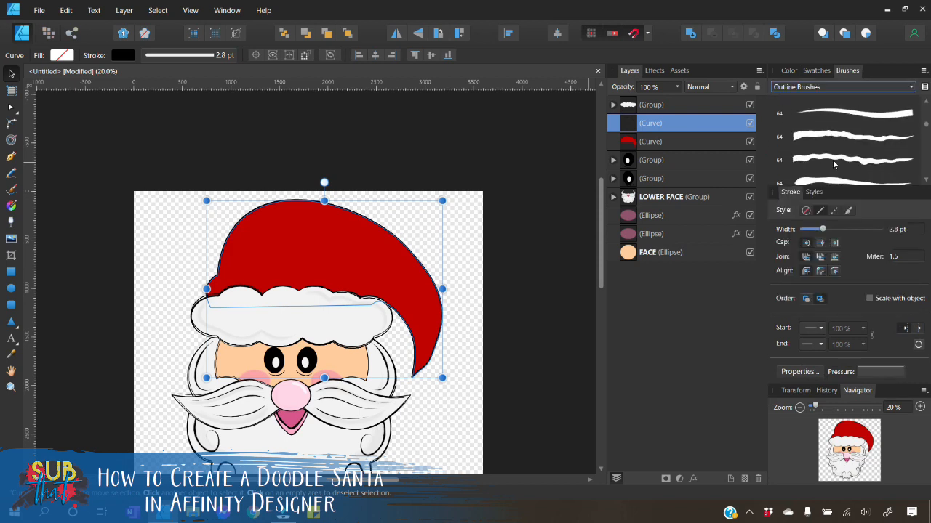
left_click(847, 108)
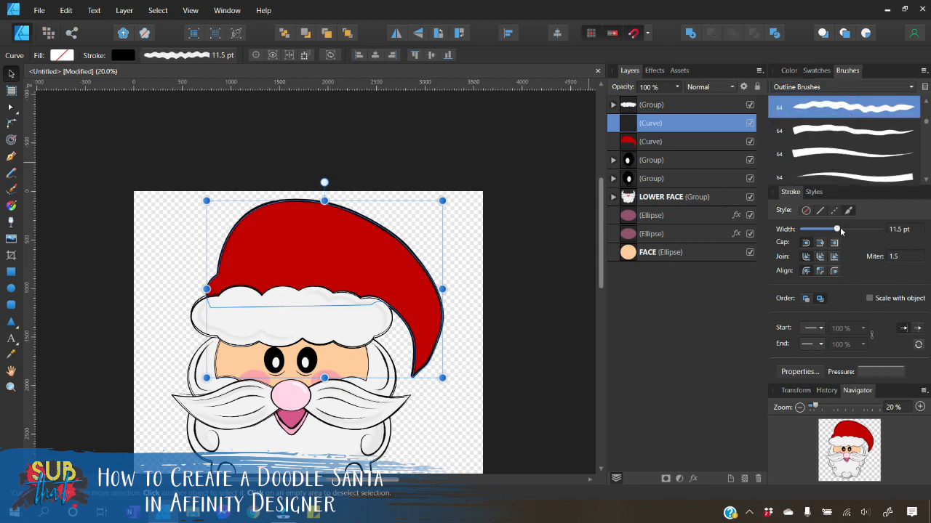
left_click_drag(838, 229, 834, 229)
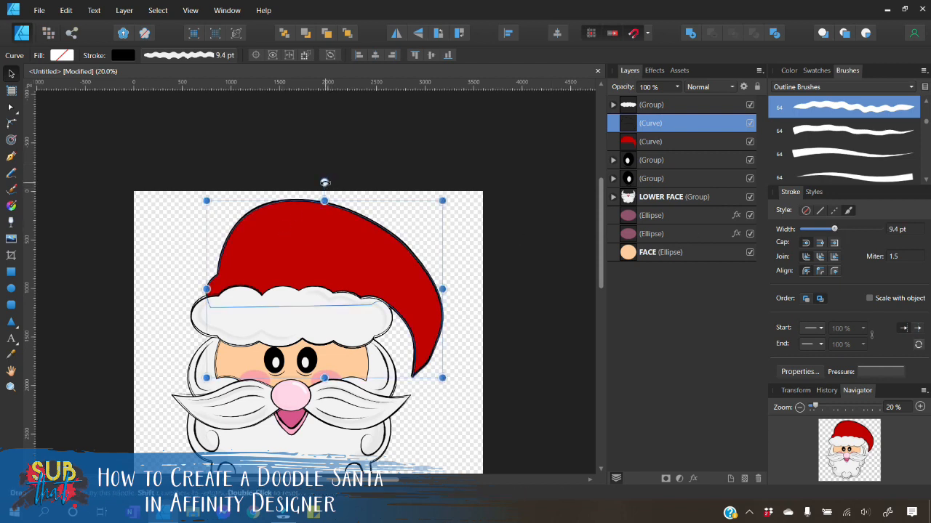
Rotate the brushed outline copy slightly clockwise and nudge it upward so it sits offset from the red hat
left_click_drag(325, 183, 327, 183)
left_click(395, 191)
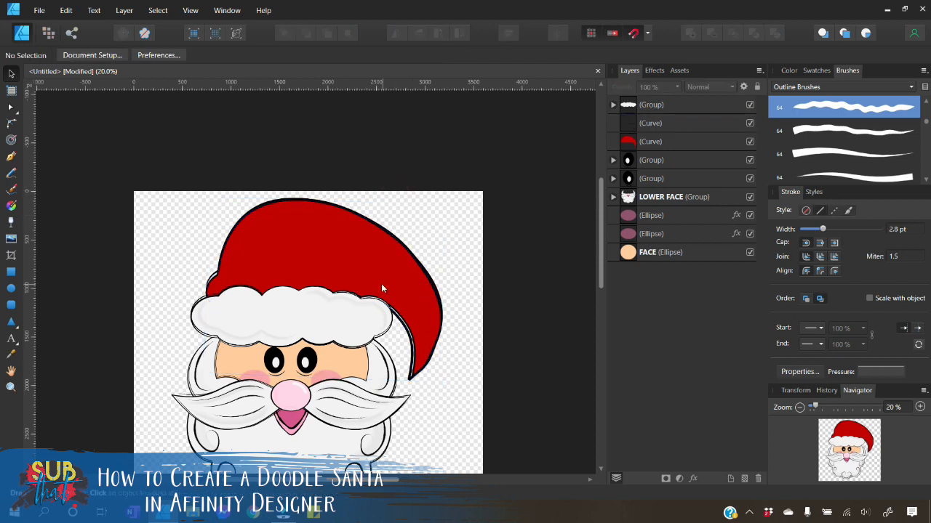
left_click(658, 123)
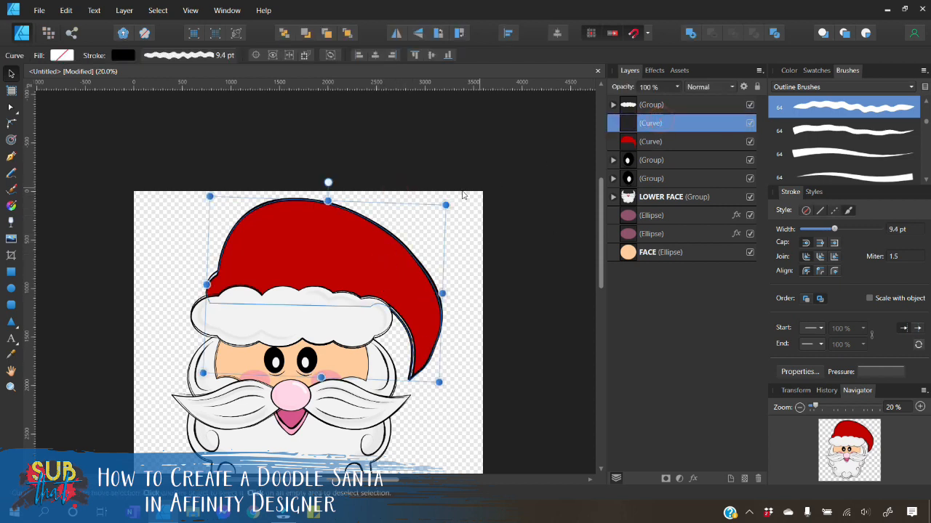
left_click_drag(458, 200, 458, 200)
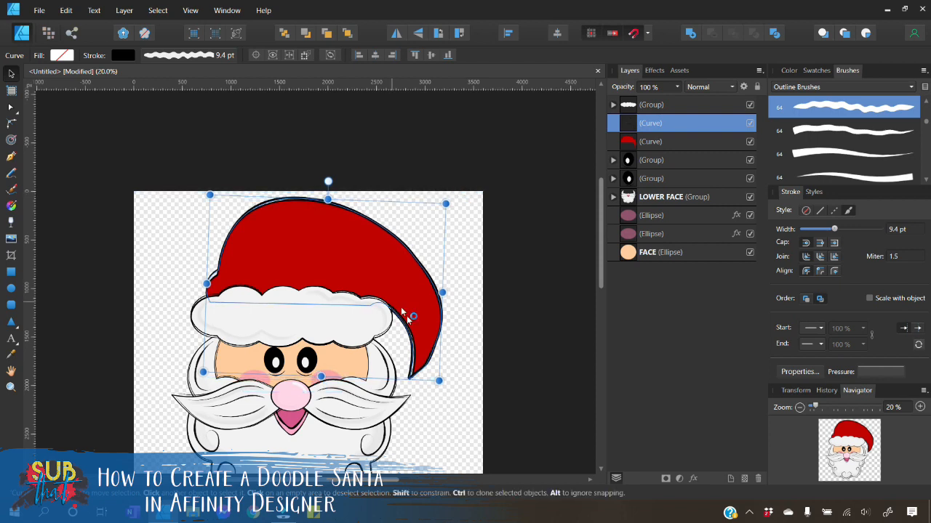
left_click(459, 279)
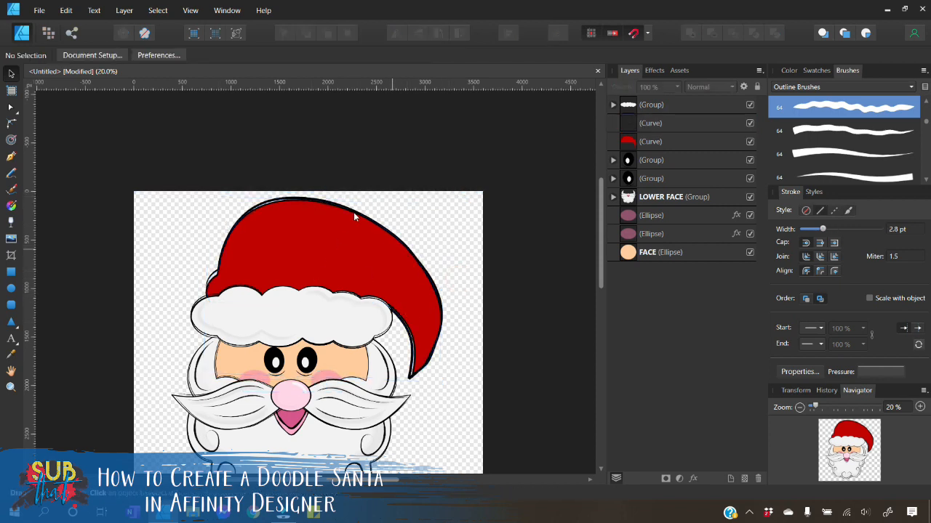
Apply a size 40 brush from Frankentoon - Comic Book Inks to the red hat curve's stroke and set its width to 10.5 pt
left_click(685, 141)
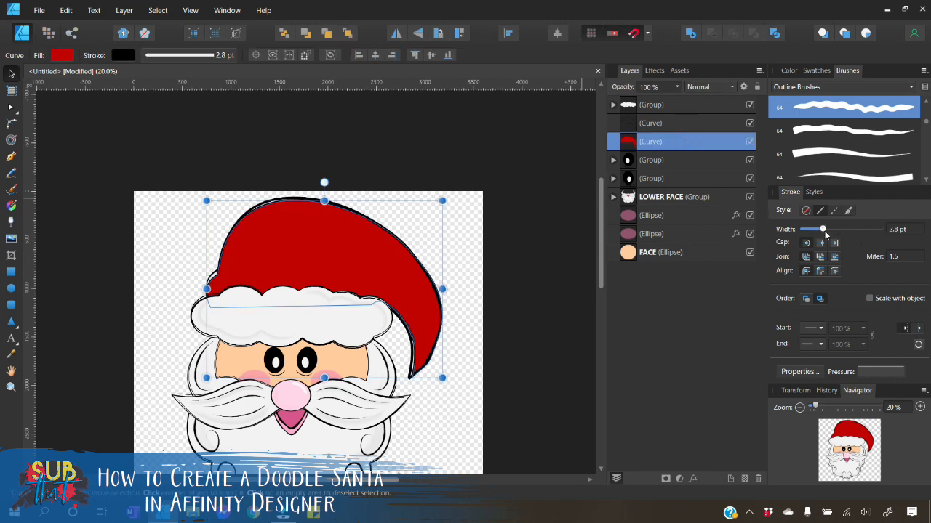
left_click_drag(825, 231, 822, 230)
left_click(865, 87)
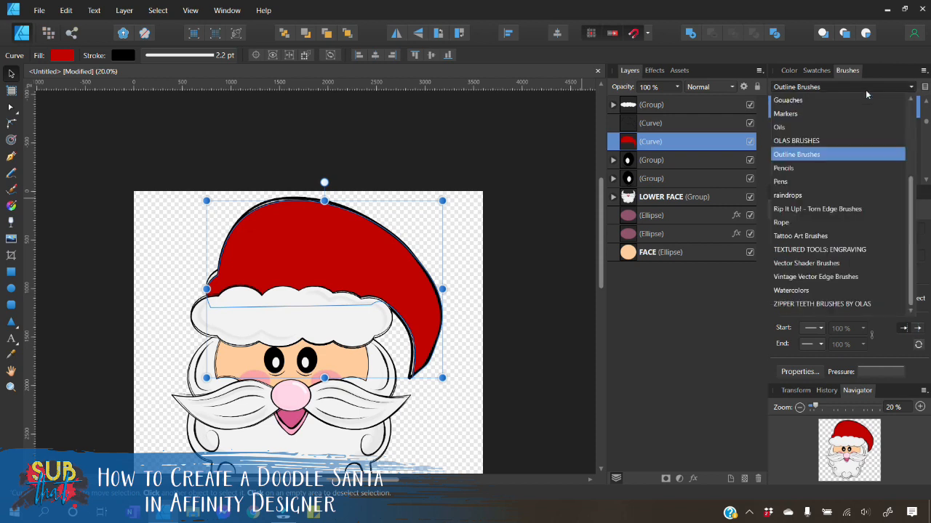
left_click(816, 239)
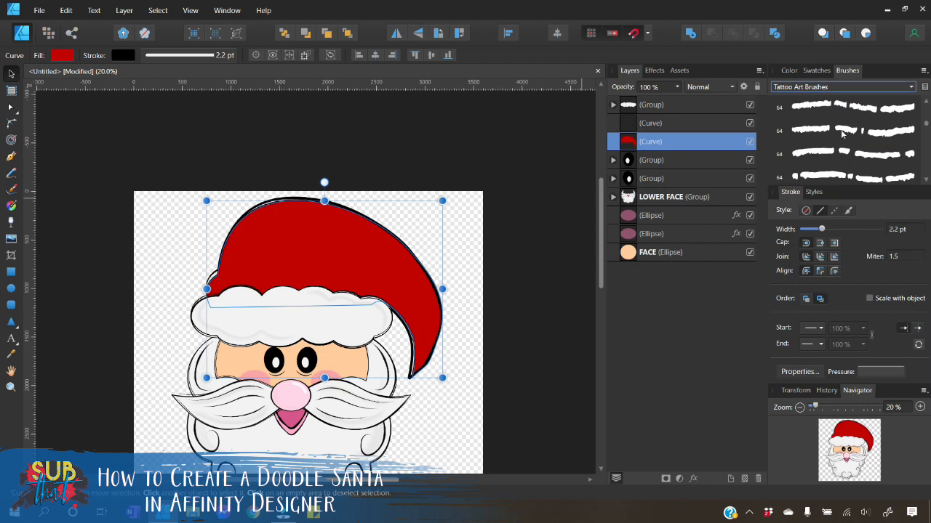
left_click(847, 87)
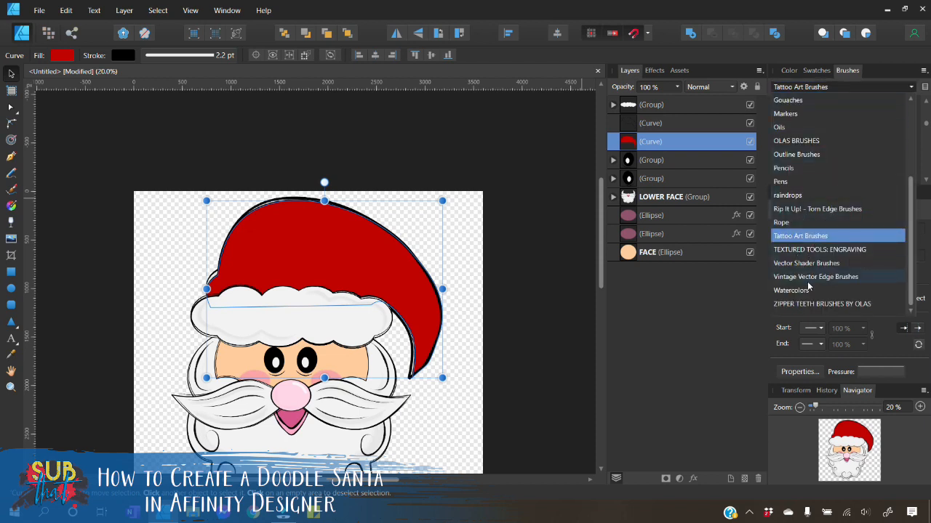
scroll(821, 253, "up", 3)
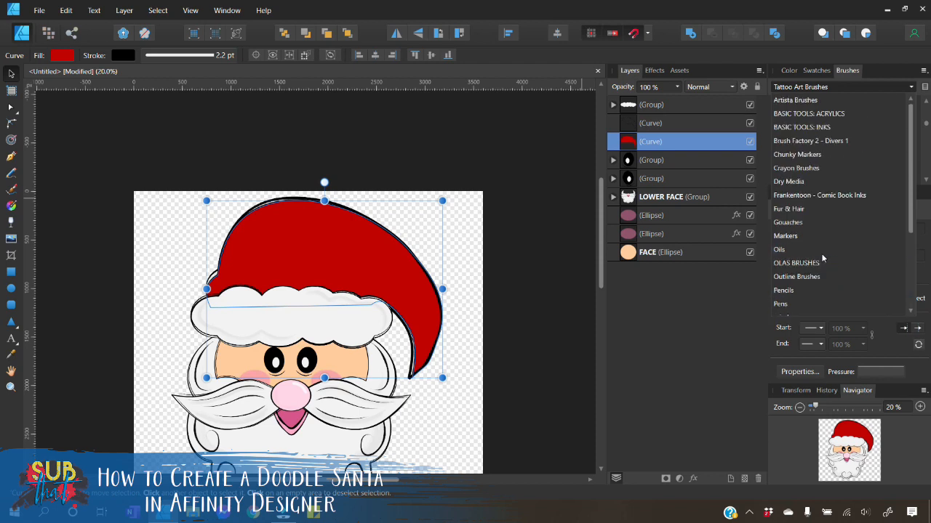
left_click(840, 194)
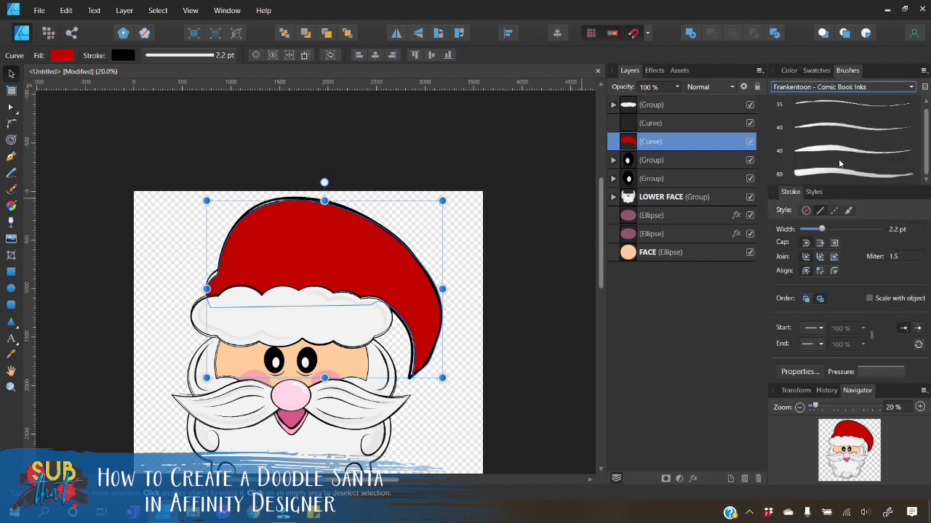
left_click(859, 129)
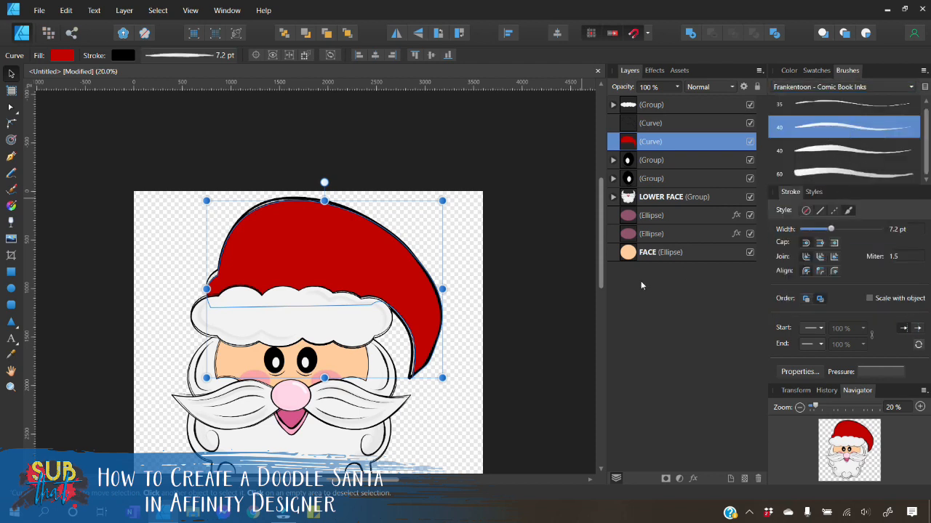
left_click_drag(830, 229, 836, 231)
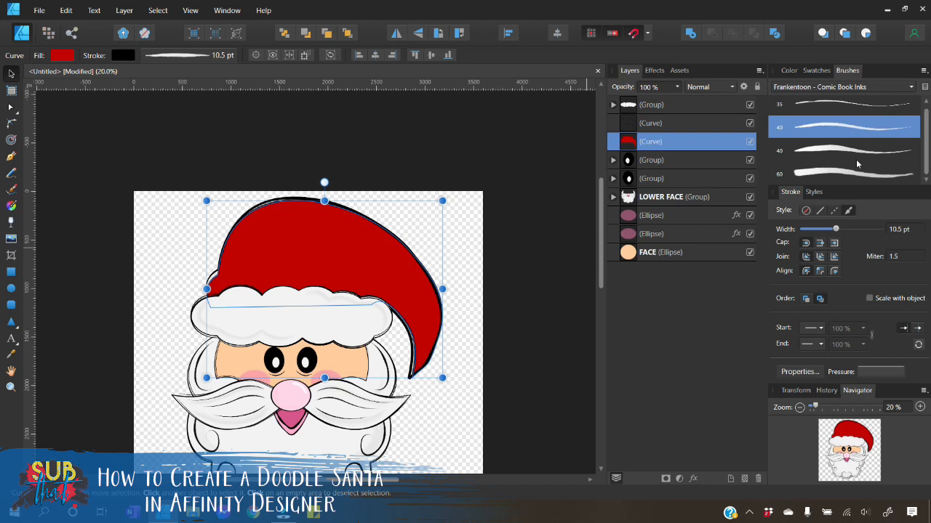
Reduce the stroke width of the unfilled hat outline copy to 2.2 pt and deselect it
left_click(674, 122)
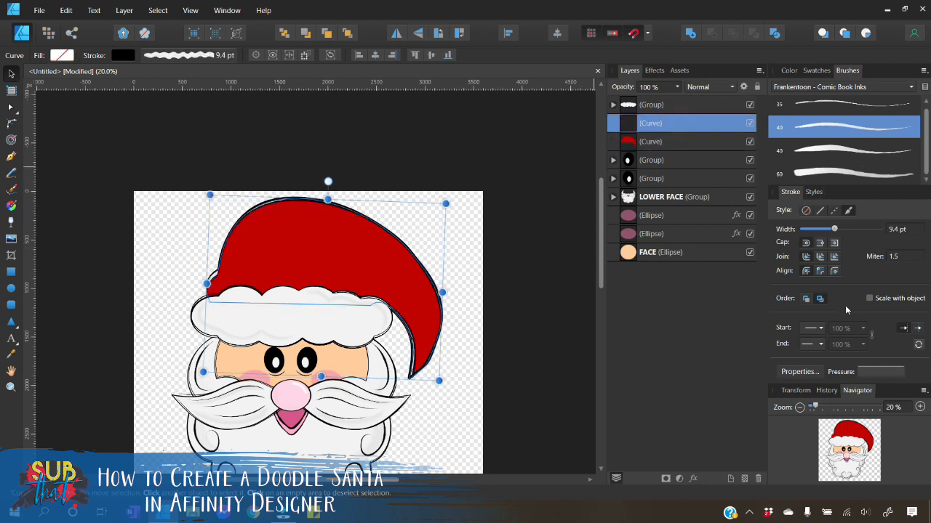
left_click_drag(835, 234, 822, 230)
left_click(484, 287)
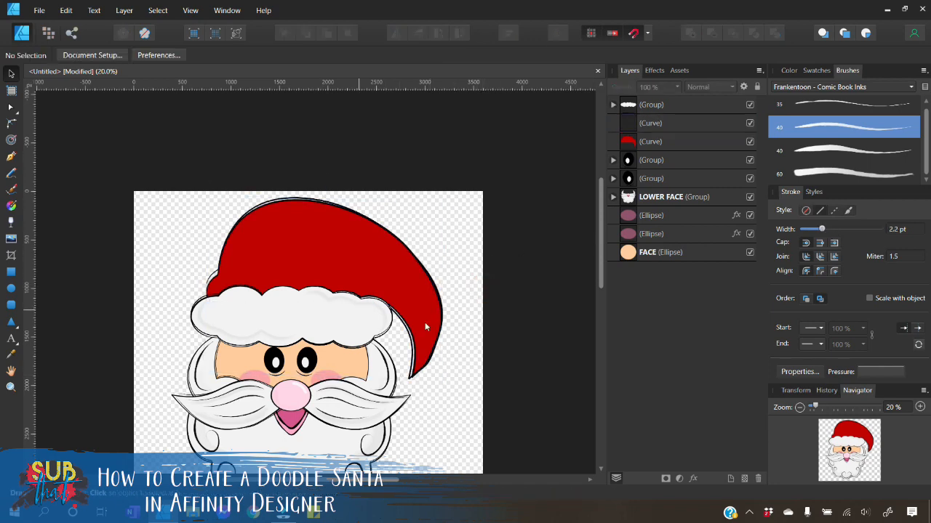
Draw a cloud shape over the tip of the hat's tail as a pom-pom and set it to 8 bubbles
scroll(453, 338, "down", 3)
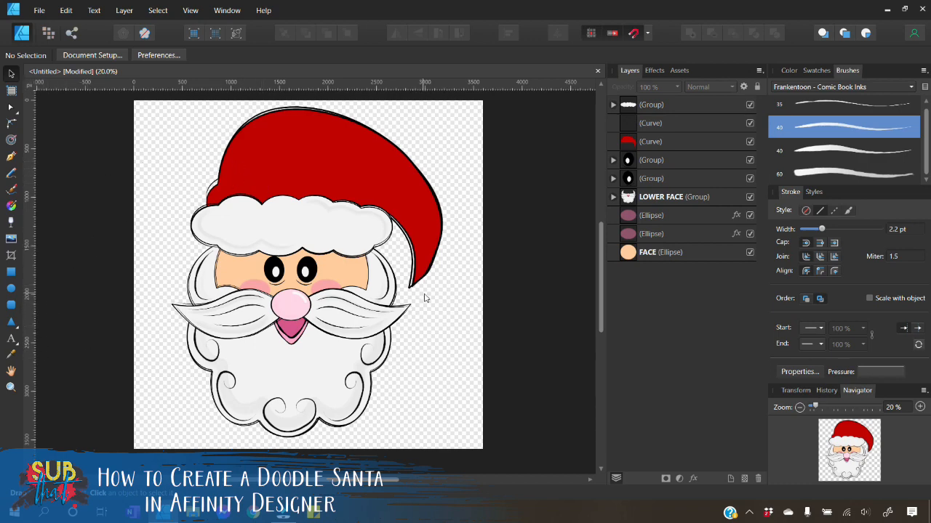
left_click(19, 330)
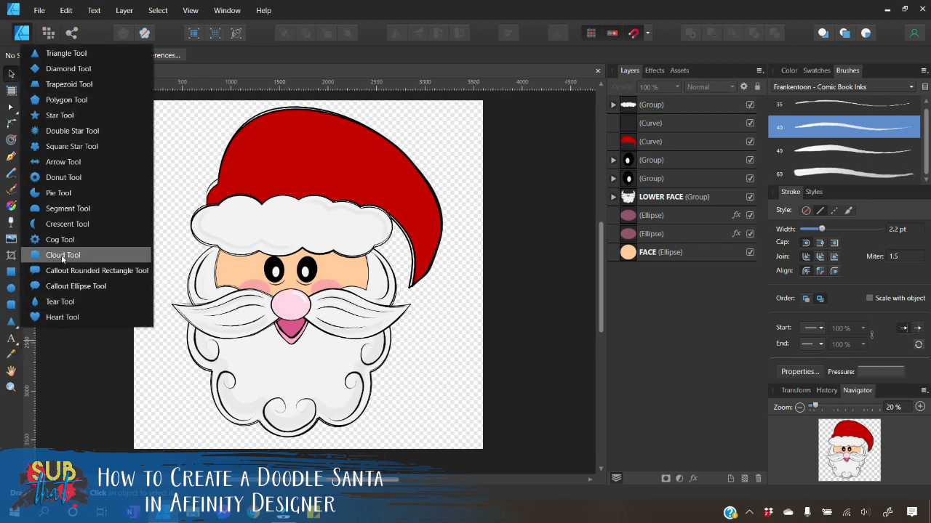
left_click(63, 256)
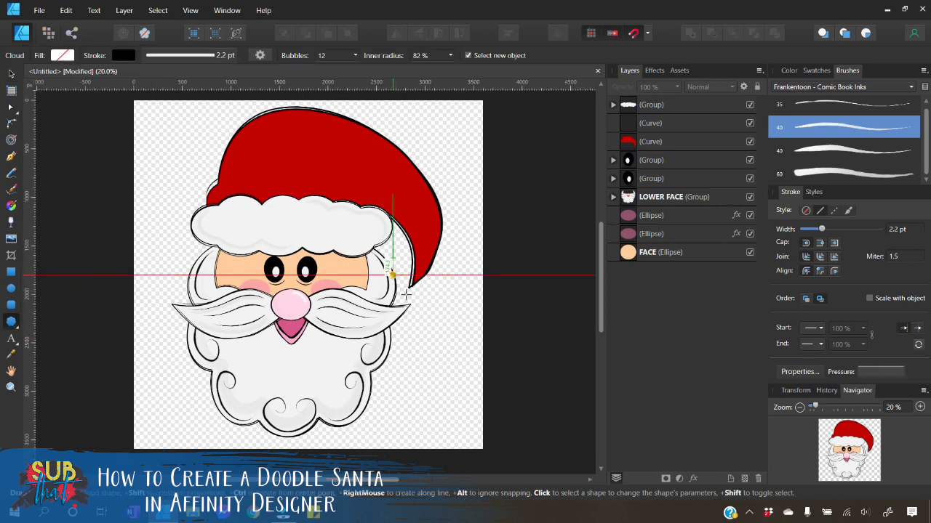
left_click_drag(395, 277, 411, 301)
left_click(11, 73)
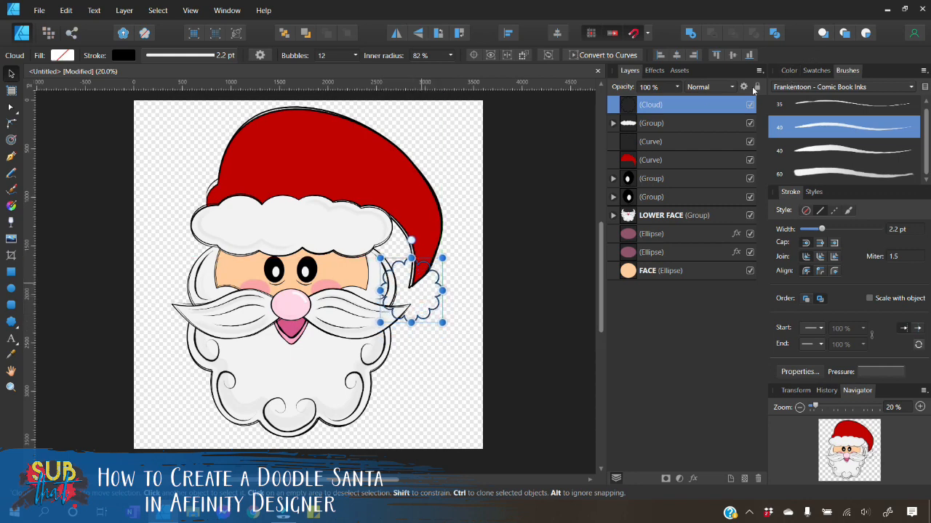
left_click(356, 57)
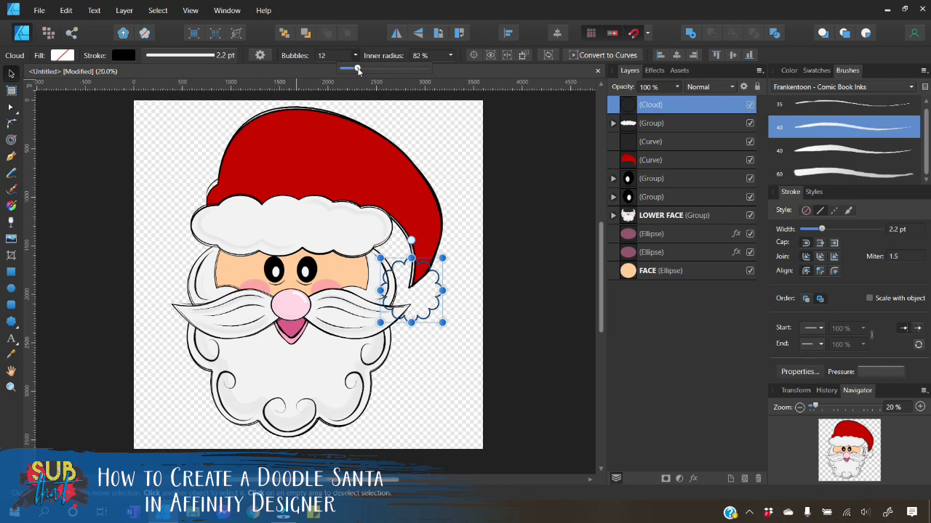
left_click_drag(357, 70, 350, 70)
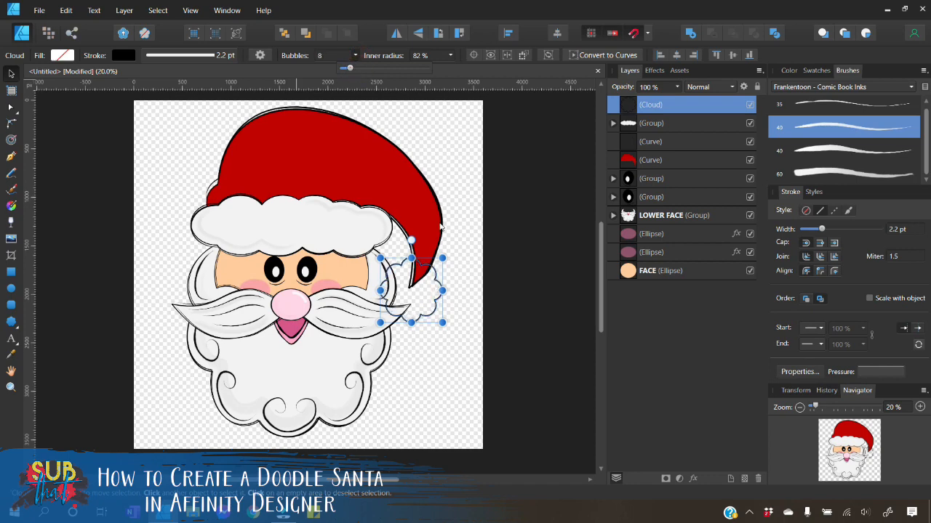
Try bright green, pale blue and blue-grey fills on the cloud pom-pom
left_click(788, 71)
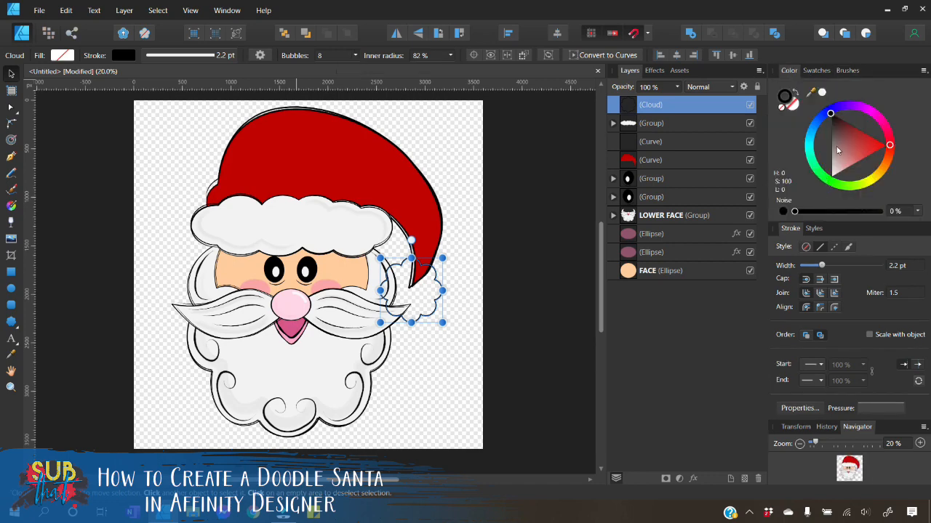
left_click(834, 180)
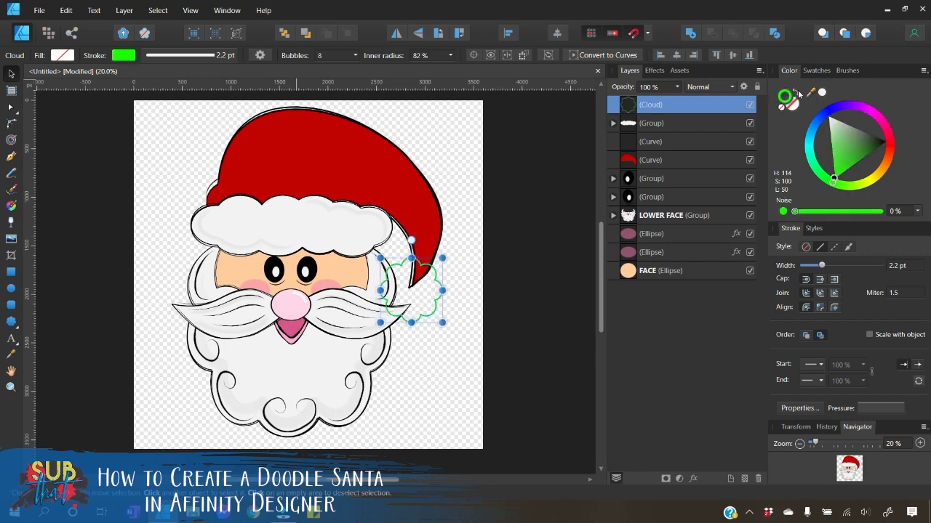
left_click(797, 92)
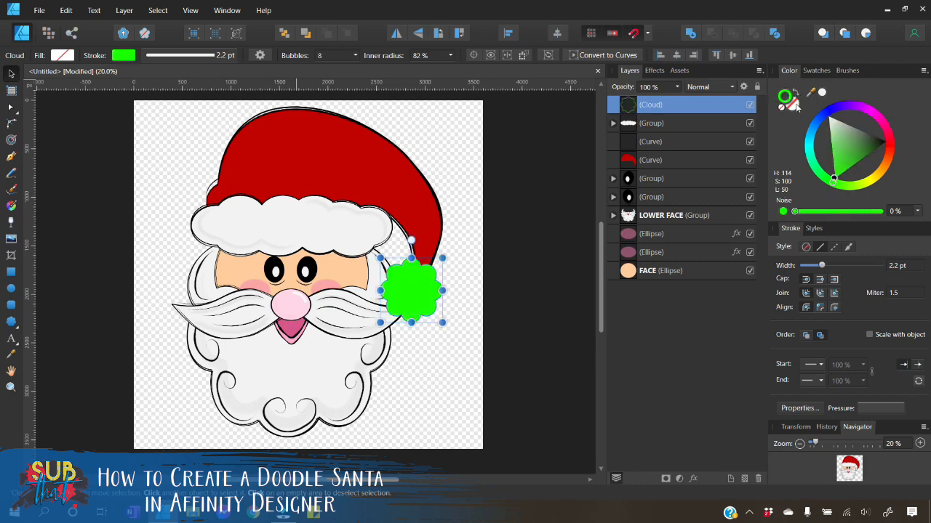
left_click(847, 153)
left_click_drag(847, 153, 820, 121)
left_click(807, 138)
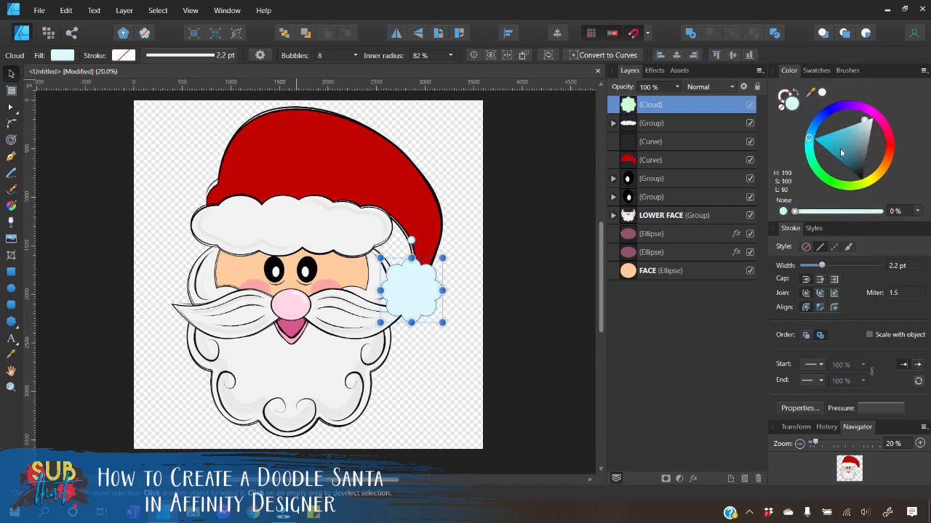
mouse_move(842, 153)
left_mouse_down()
mouse_move(883, 110)
mouse_move(862, 144)
left_mouse_up()
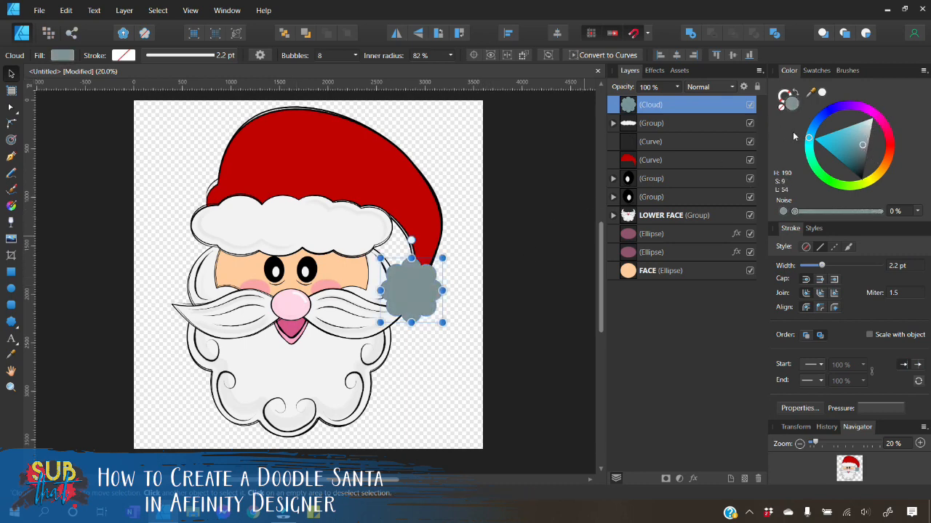
Fill the cloud pom-pom with the near-white swatch from the Grays palette and give it a black stroke
left_click(816, 70)
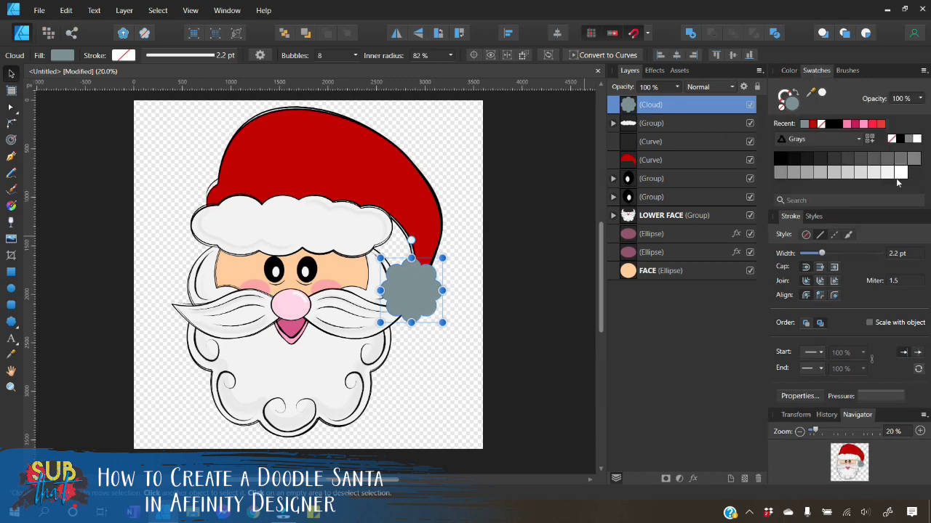
left_click(887, 172)
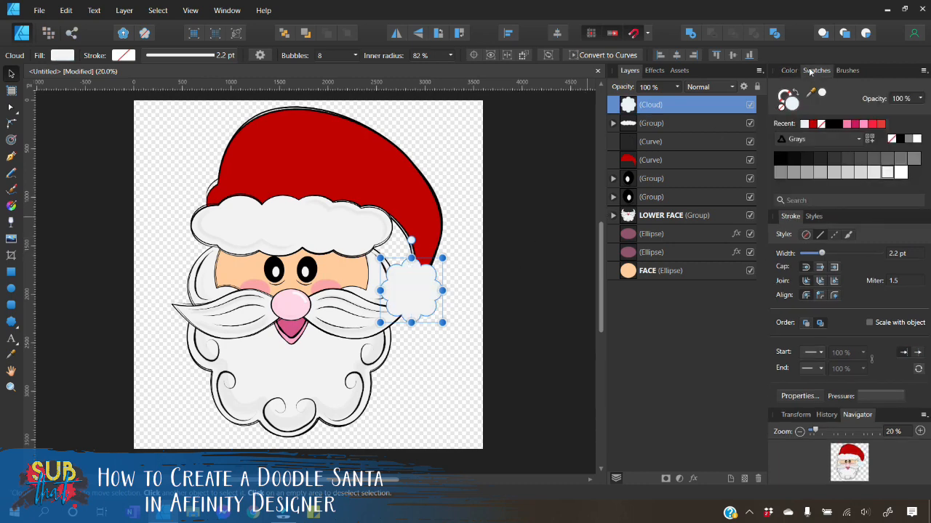
left_click(789, 70)
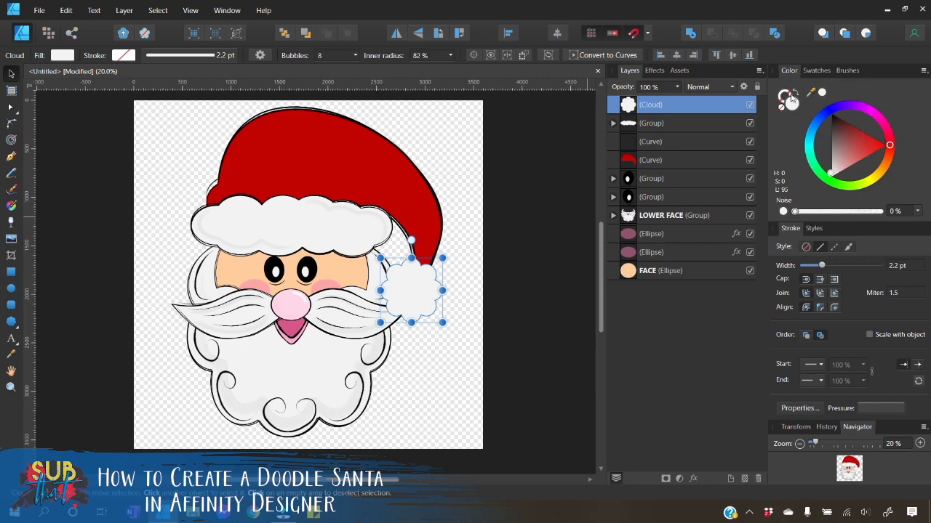
left_click(791, 99)
left_click_drag(863, 146, 884, 141)
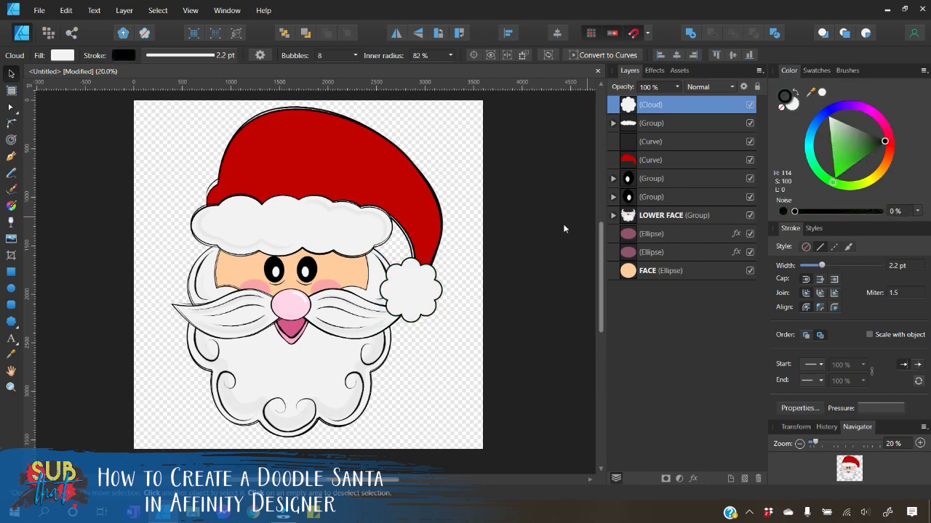
Scale the cloud pom-pom down slightly and position it at the tip of the hat's tail
left_click_drag(381, 322, 425, 290)
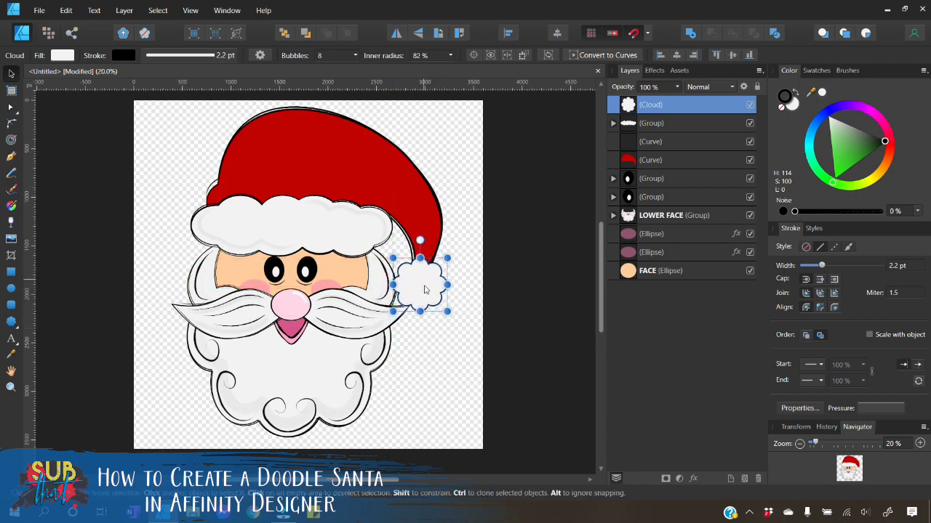
left_click(451, 301)
left_click(420, 282)
Convert the pom-pom to curves and pull its four diagonal lobe nodes outward with the Node tool
left_click(919, 443)
left_click(919, 443)
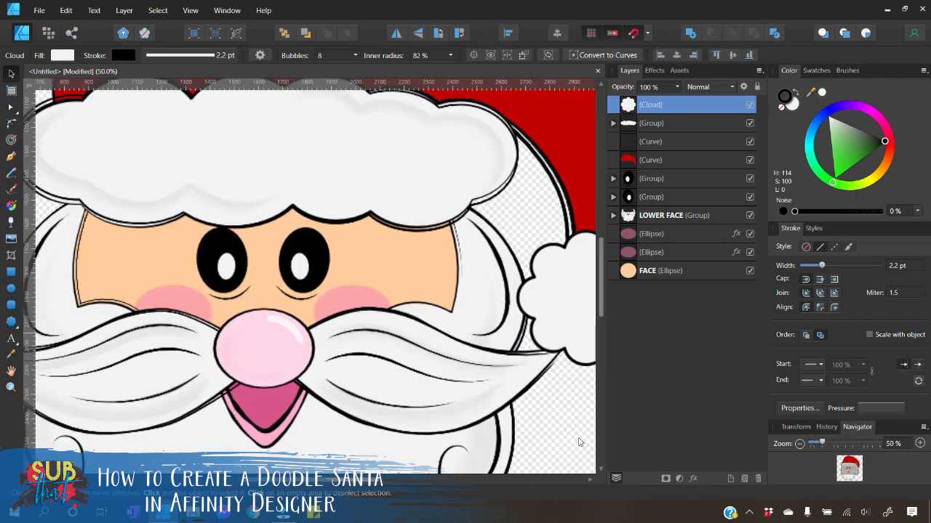
left_click_drag(313, 481, 386, 480)
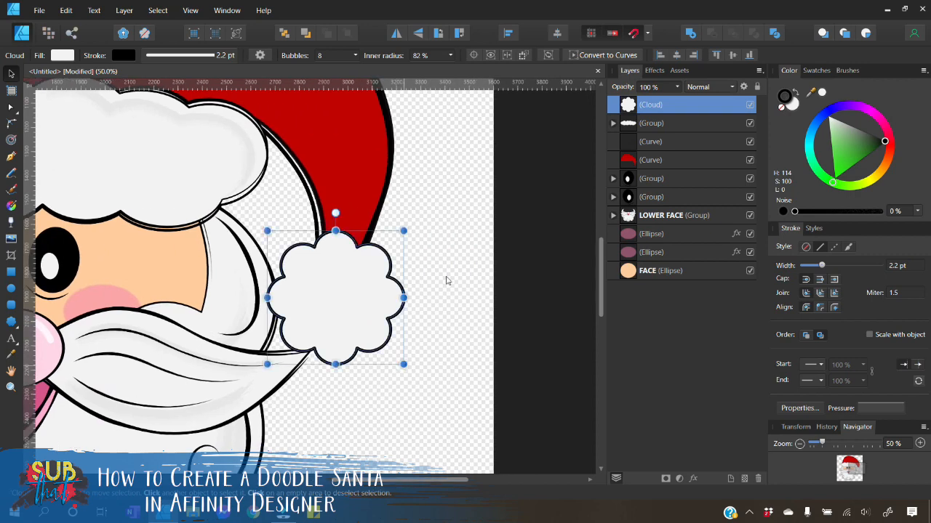
left_click(617, 55)
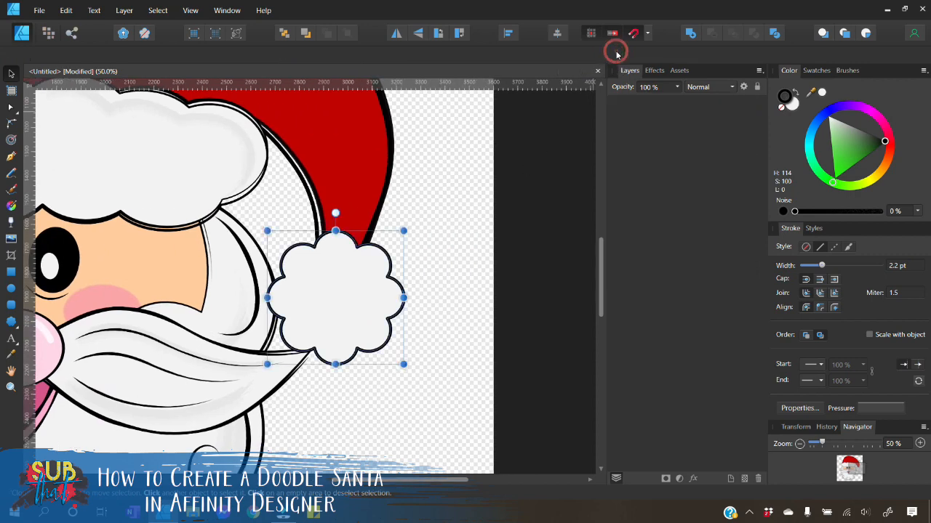
left_click(11, 107)
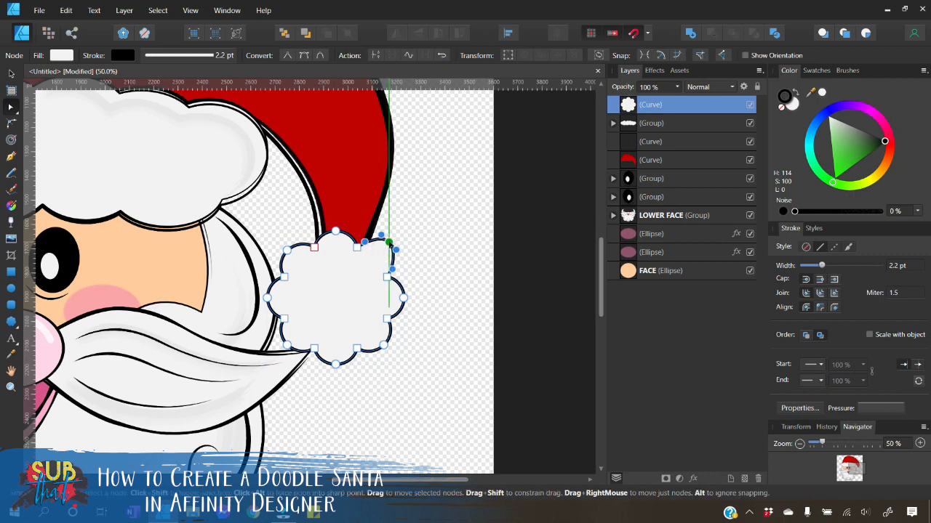
left_click(389, 245)
left_click_drag(286, 346, 278, 354)
left_click_drag(384, 346, 391, 356)
left_click_drag(289, 253, 278, 240)
Move the pom-pom's upper-right and lower-left inner nodes inward, round the adjoining lobes with their handles, and deselect the shape
left_click_drag(386, 277, 379, 285)
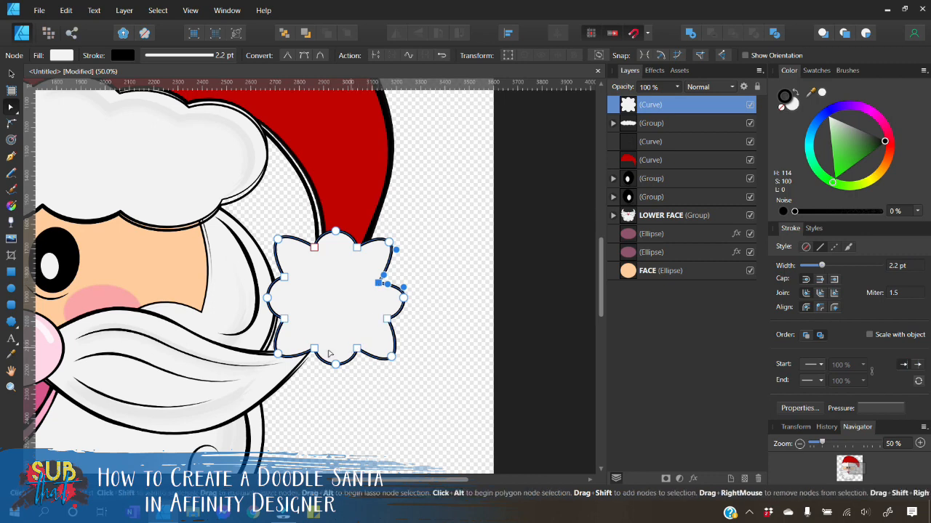
left_click_drag(314, 349, 318, 336)
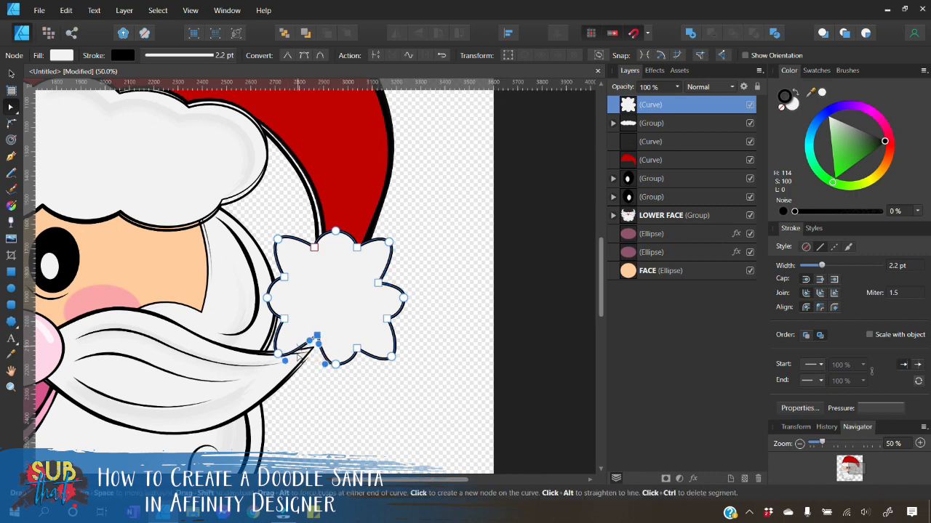
left_click_drag(287, 362, 316, 354)
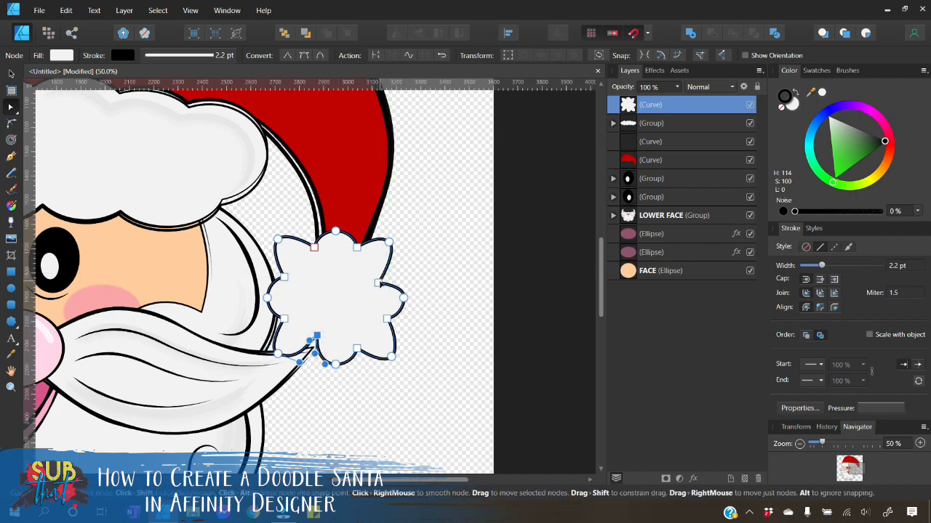
left_click(380, 280)
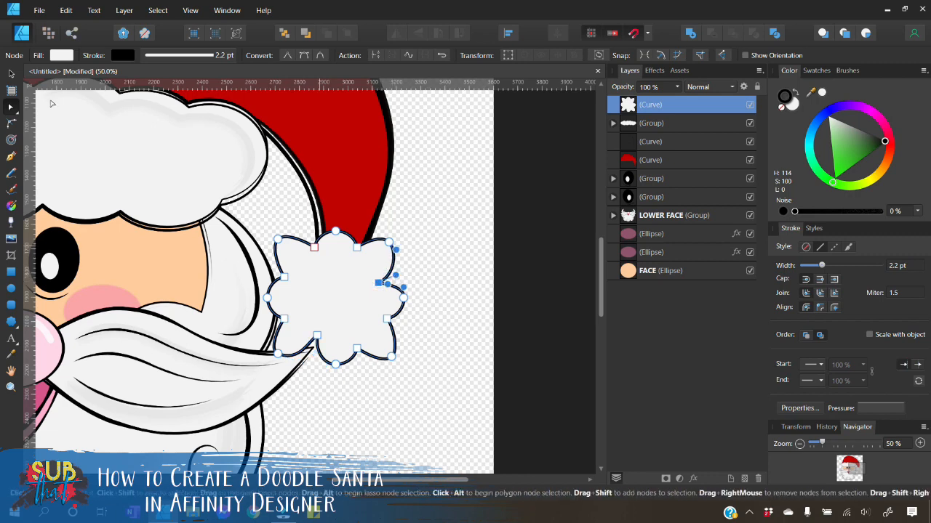
key("v")
left_click(435, 210)
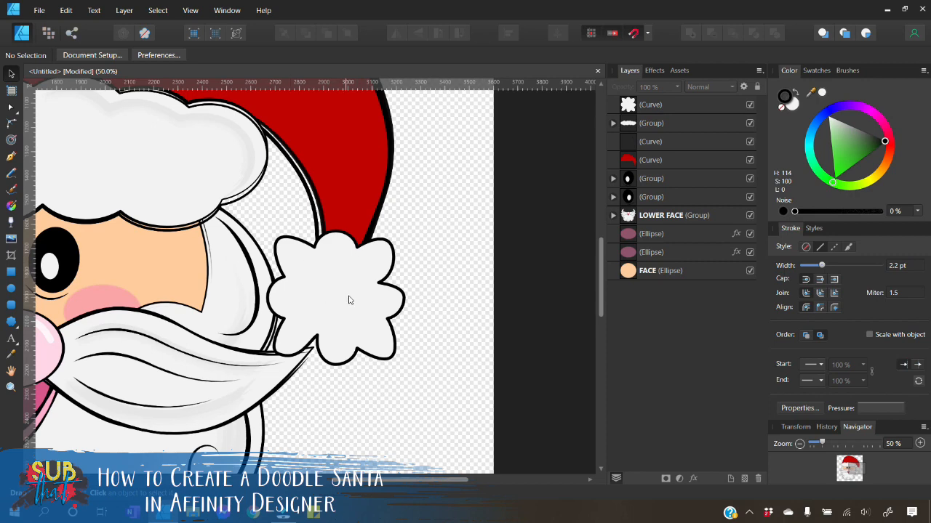
Apply the wavy 64 px brush from the Outline Brushes category to the pom-pom's outline
left_click(390, 322)
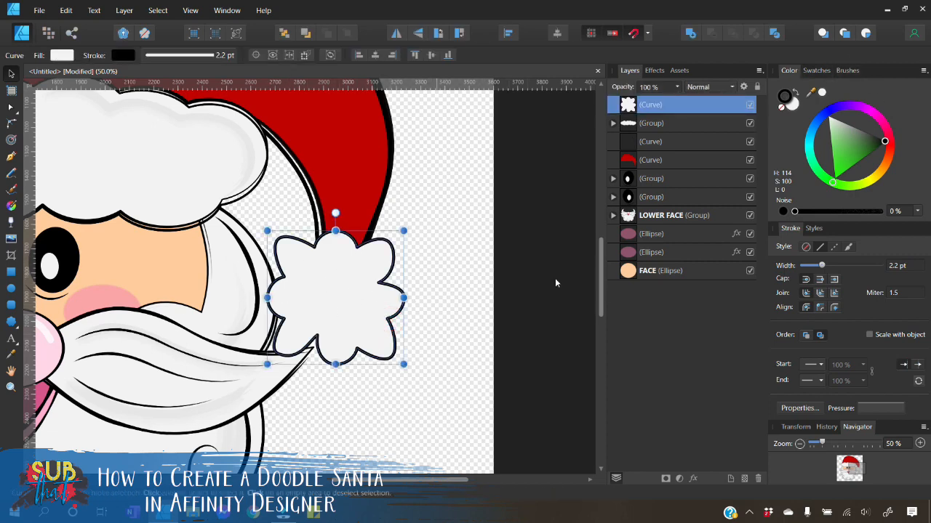
left_click(847, 71)
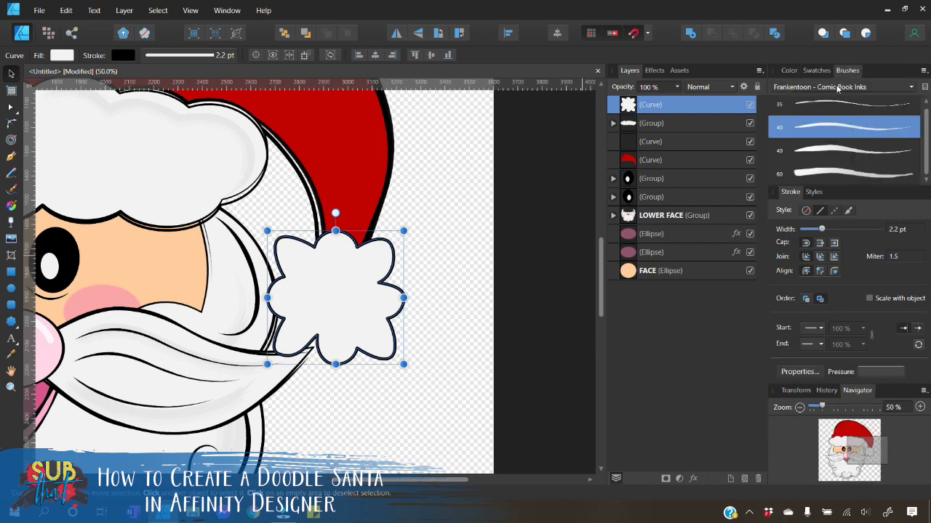
left_click(837, 88)
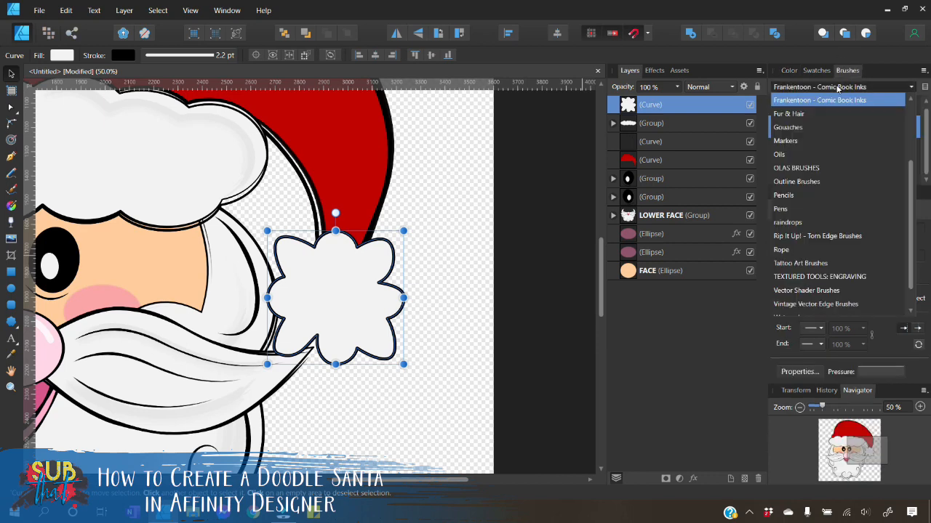
left_click(809, 182)
scroll(842, 136, "down", 4)
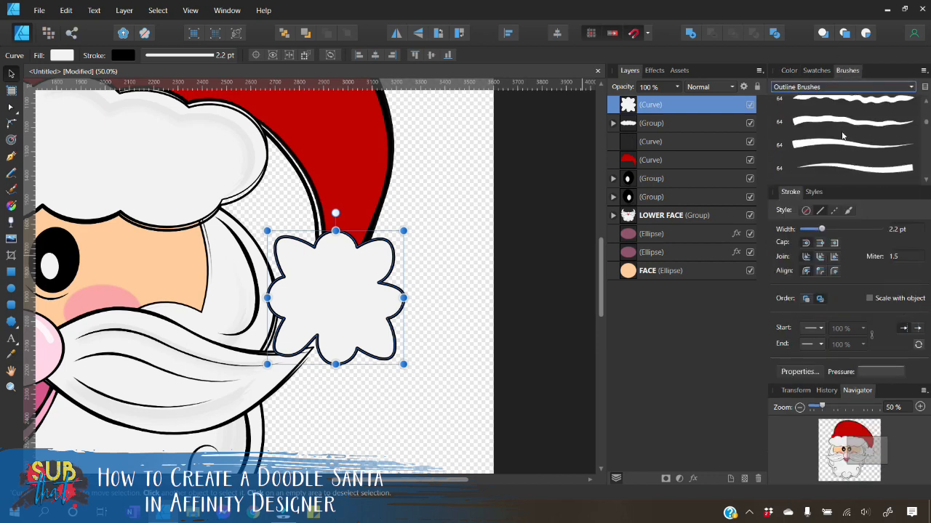
left_click(858, 106)
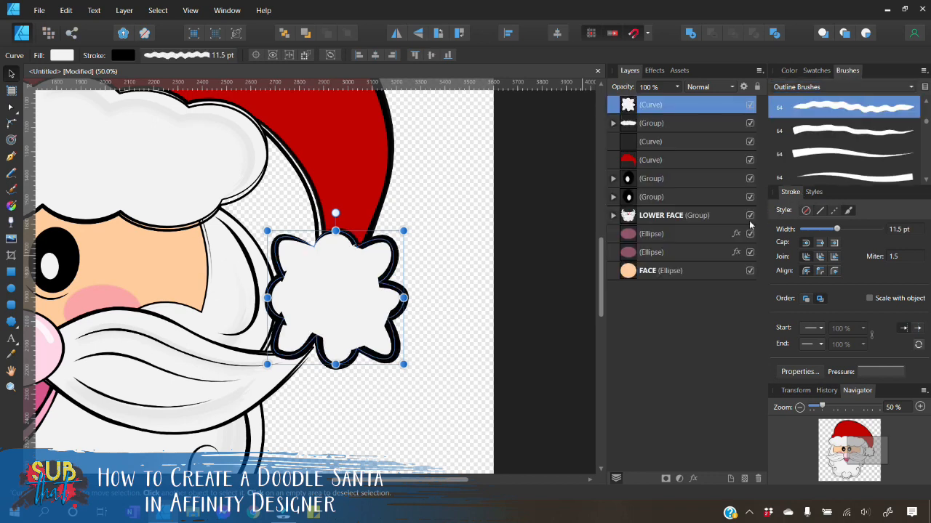
left_click_drag(836, 229, 828, 228)
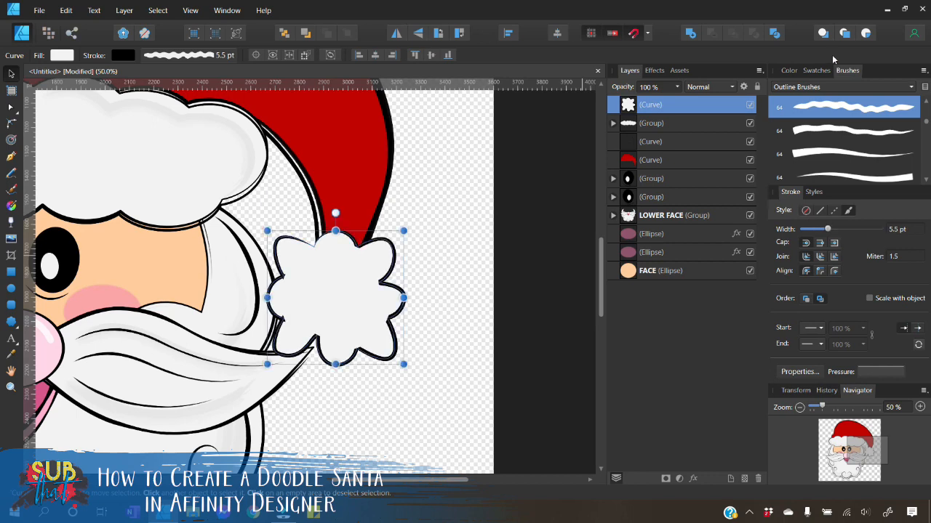
left_click(834, 110)
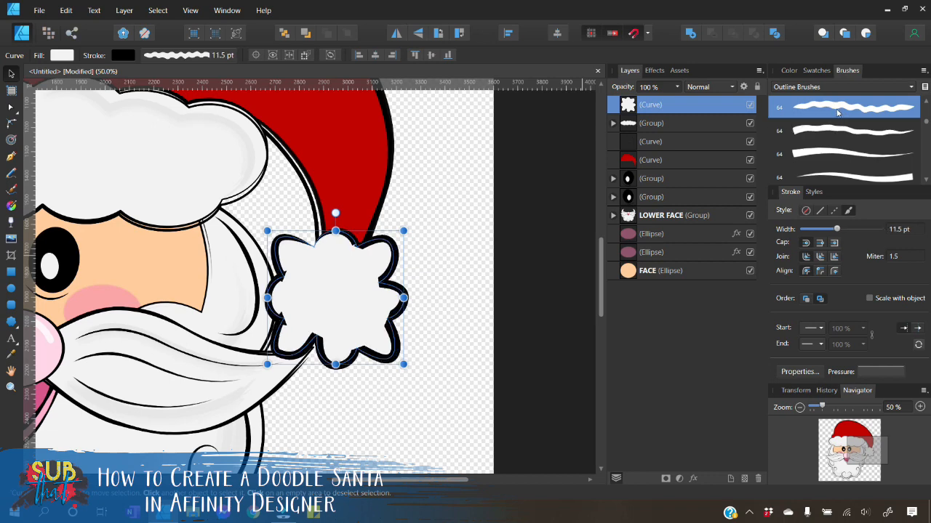
Edit the wavy outline brush so its corners use the Pull option
double_click(838, 112)
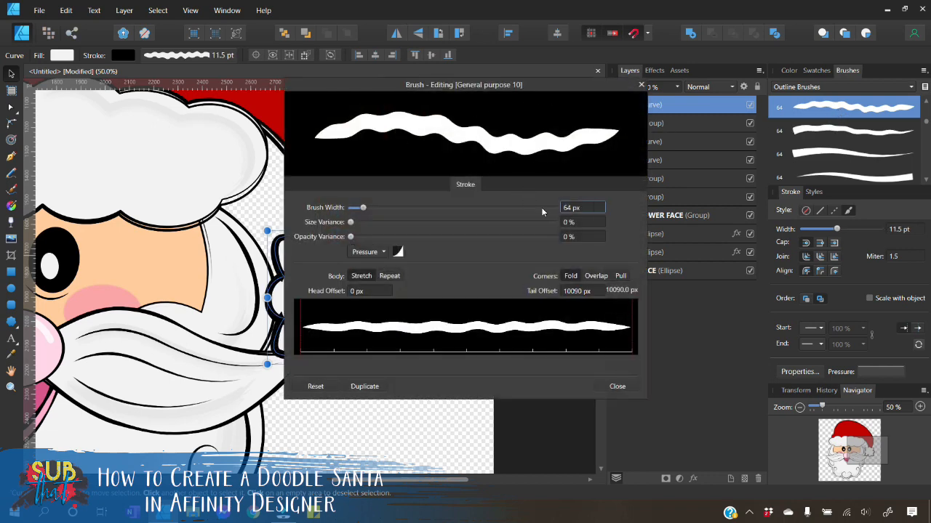
left_click_drag(525, 83, 733, 80)
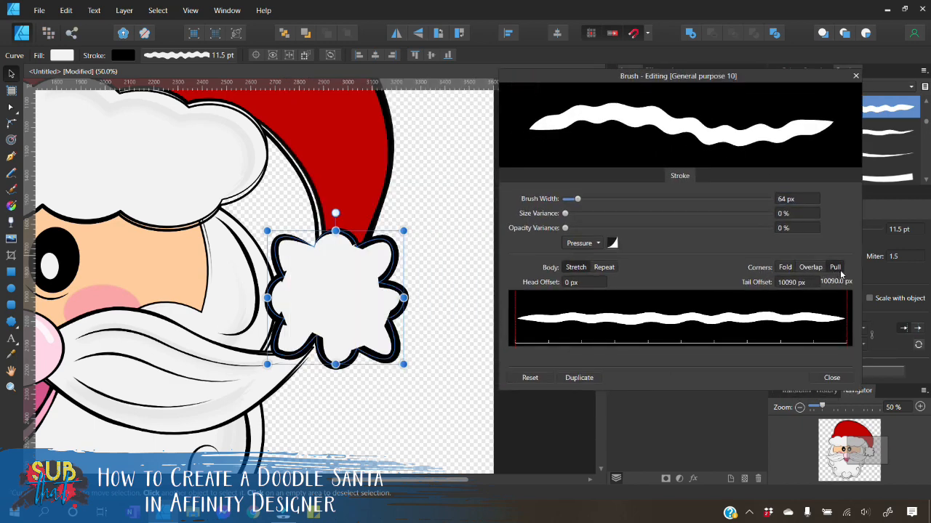
left_click(791, 269)
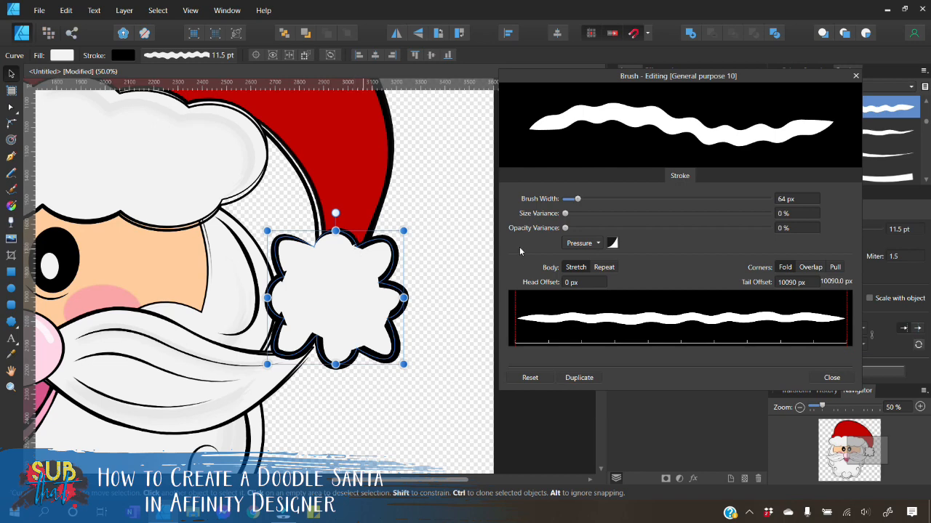
left_click(836, 267)
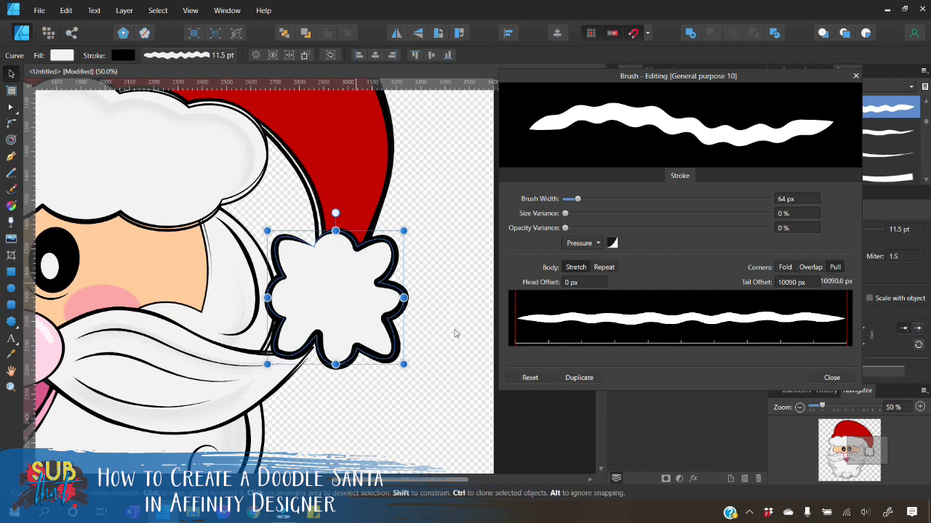
left_click(842, 378)
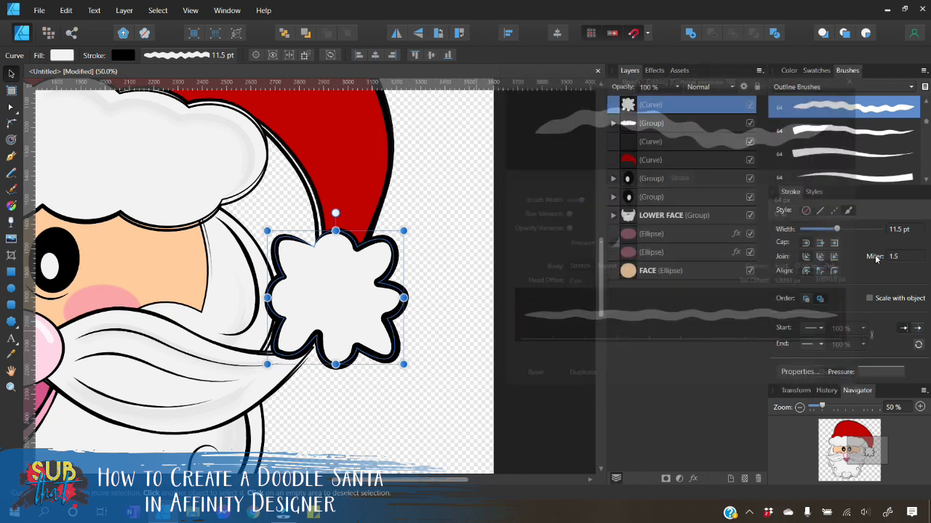
Reduce the pom-pom's wavy stroke width to a thin outline and deselect the shape
left_click_drag(837, 230, 822, 230)
left_click_drag(824, 230, 821, 230)
left_click(454, 254)
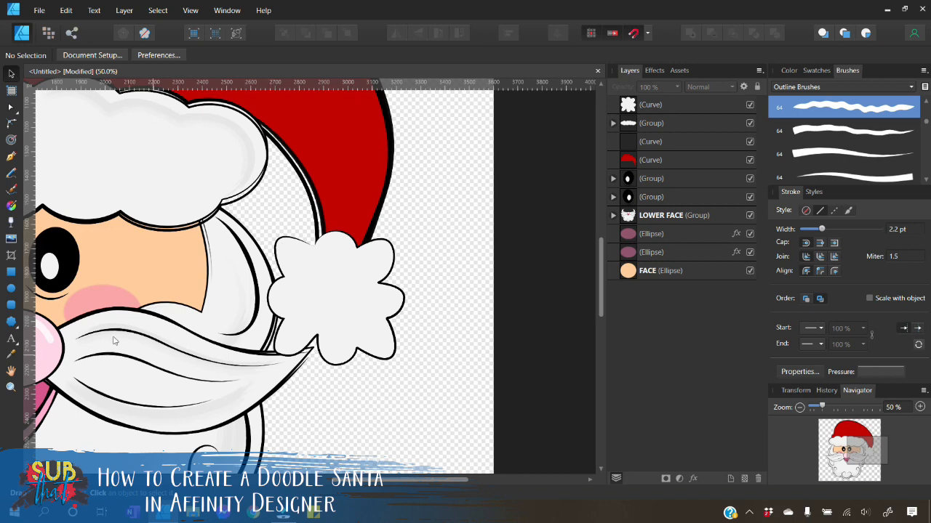
Draw an open two-lobed fluff line inside the pom-pom's upper half with the Pen tool, bending both segments outward, and deselect it
left_click(11, 157)
left_click(314, 274)
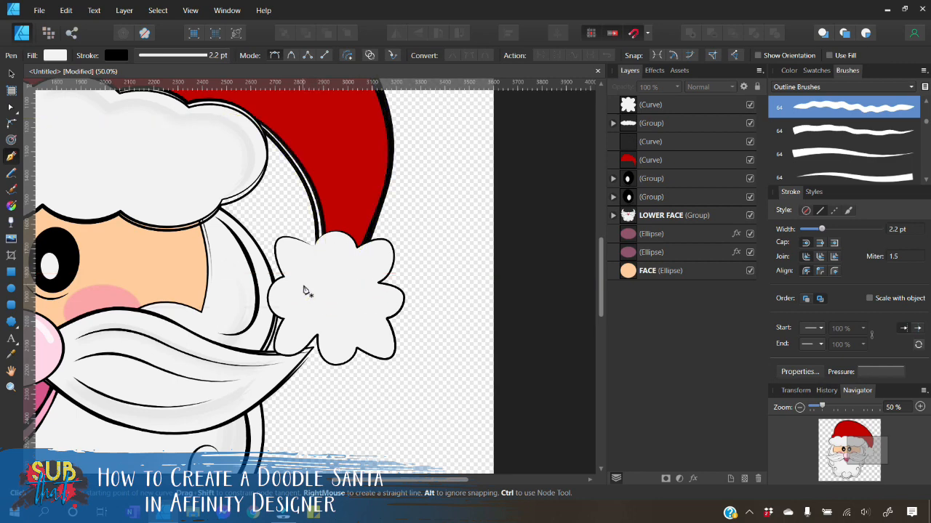
left_click(305, 284)
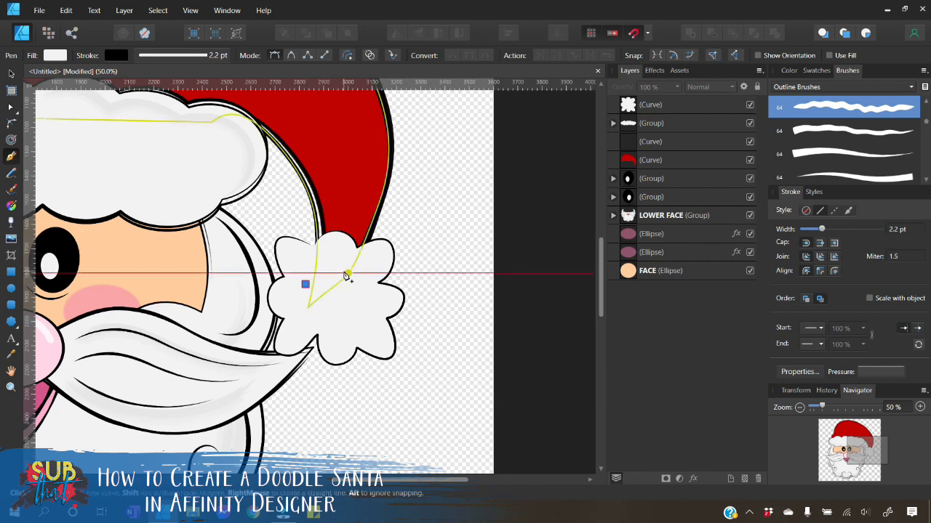
left_click(343, 274)
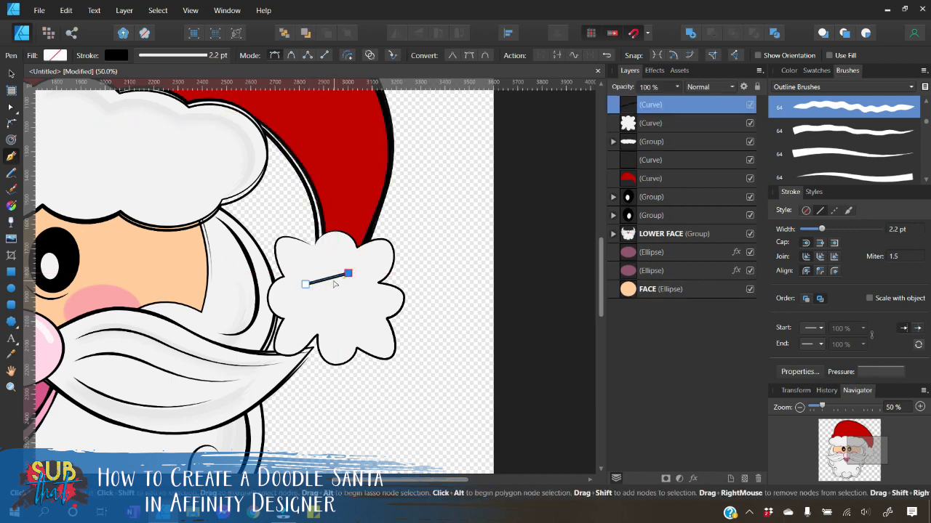
left_click_drag(331, 281, 333, 248)
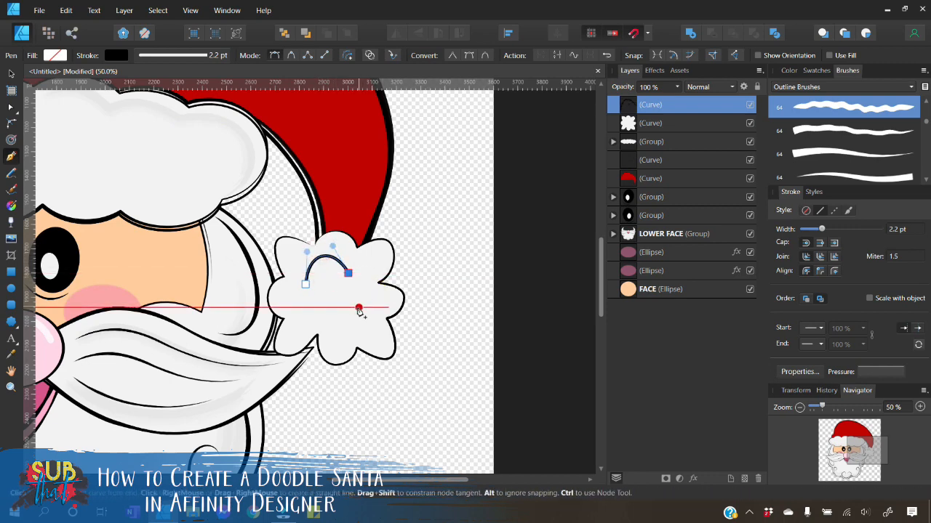
left_click(346, 308)
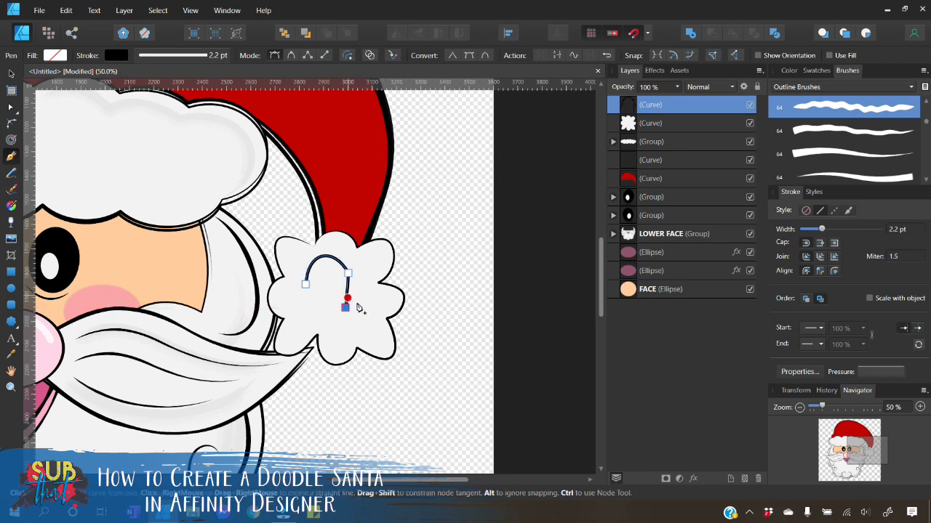
left_click_drag(349, 298, 383, 307)
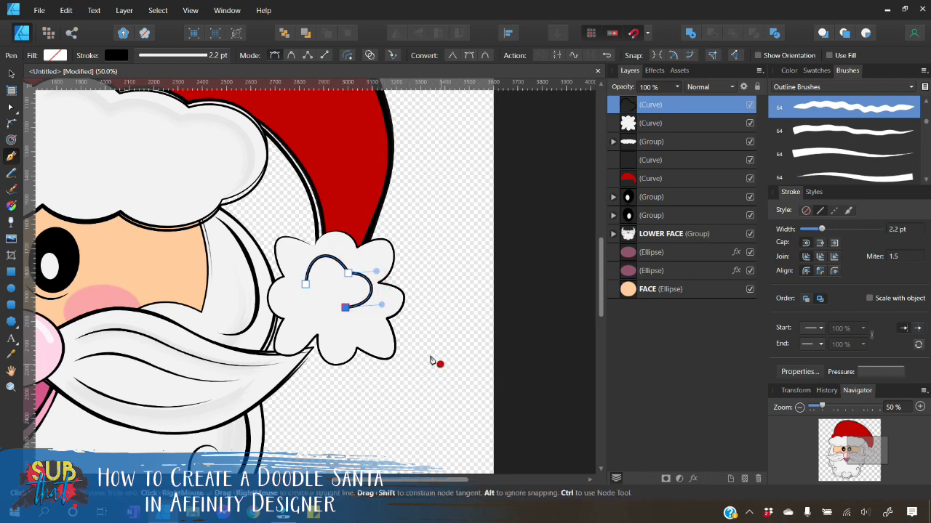
left_click(10, 74)
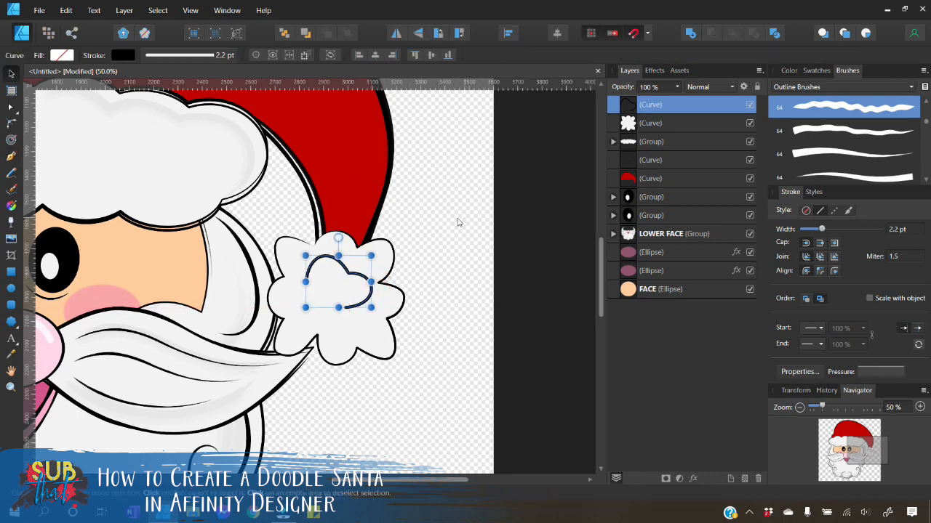
left_click(453, 219)
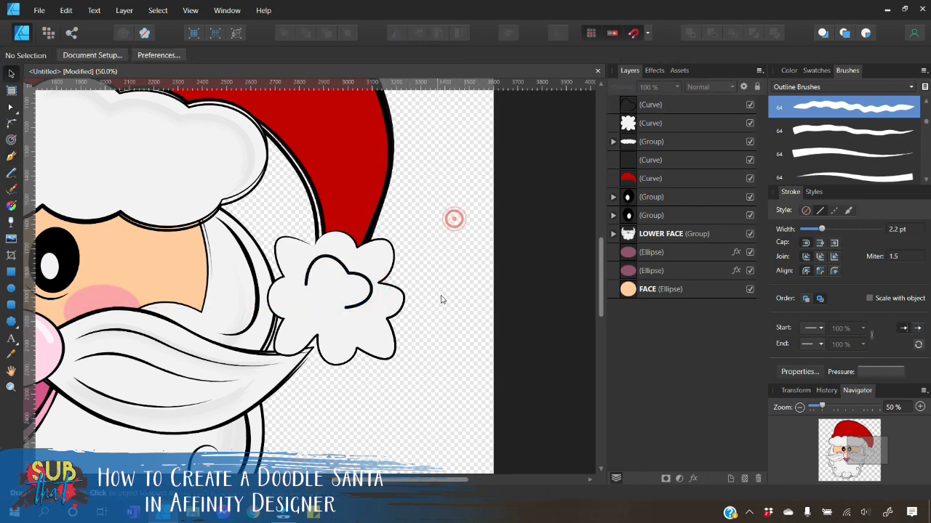
Draw a second open two-lobed fluff line in the pom-pom's lower half, curving downward, and deselect it without any stray end node
left_click(11, 155)
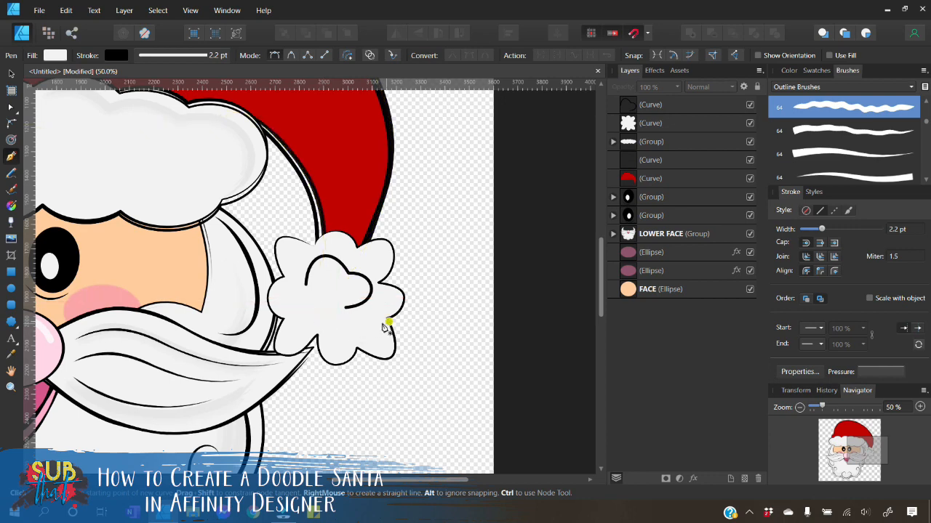
left_click(326, 297)
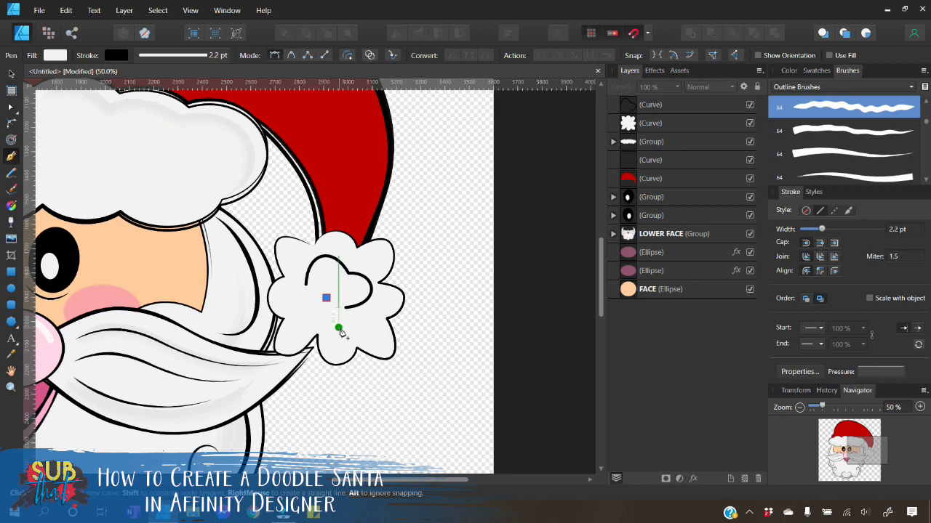
left_click(338, 327)
left_click_drag(334, 320, 311, 316)
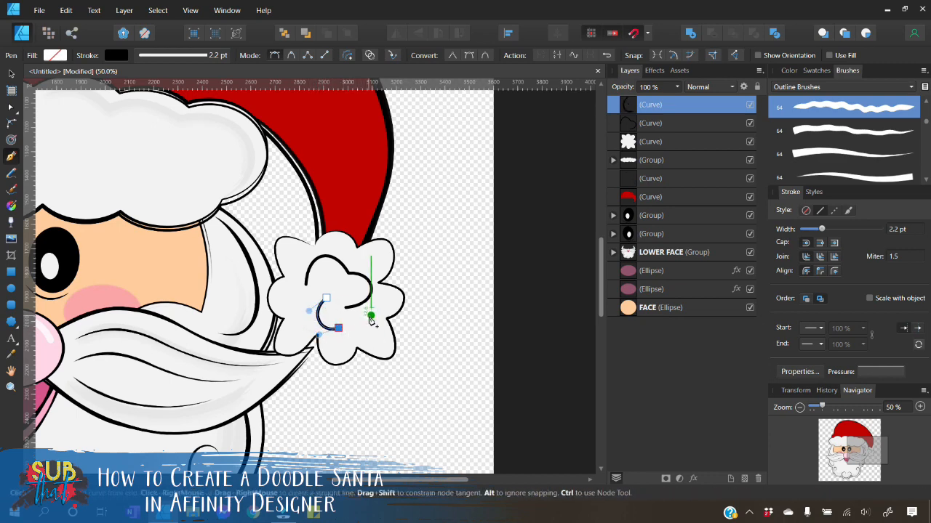
left_click_drag(370, 317, 372, 337)
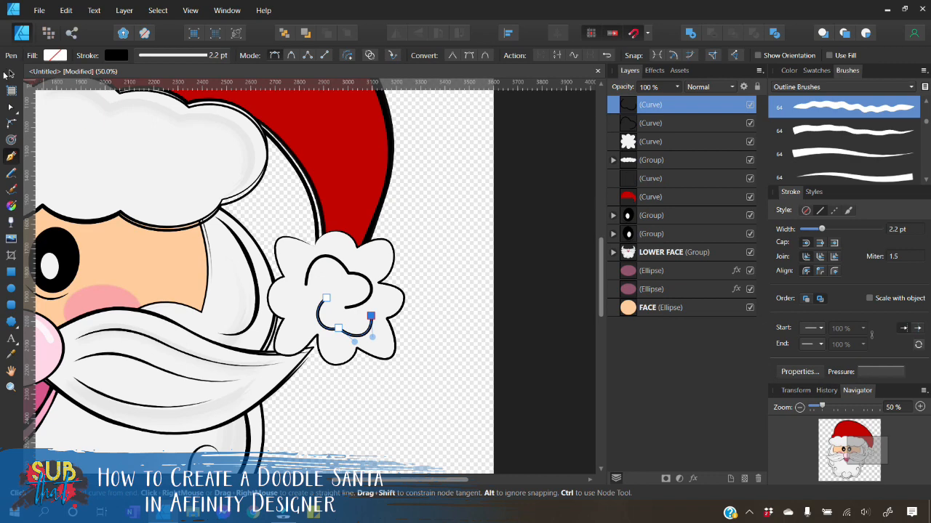
left_click(404, 227)
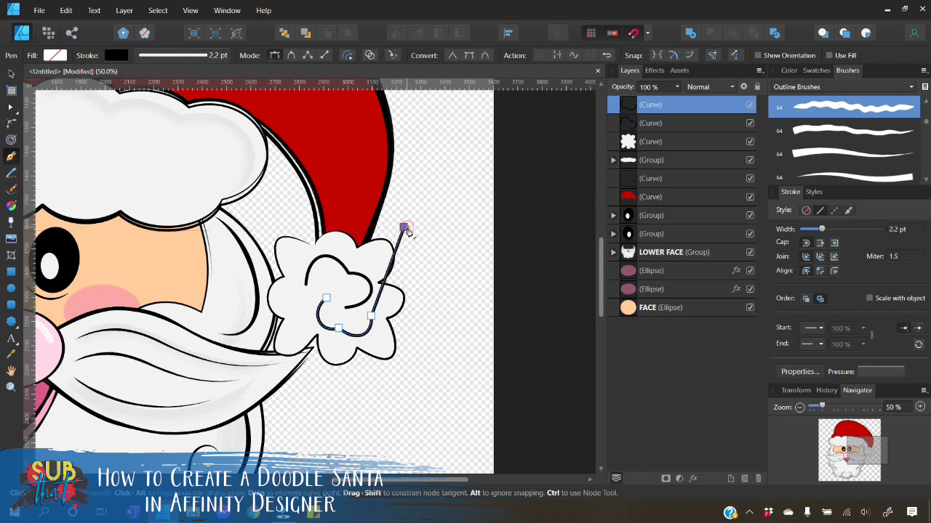
left_click(66, 11)
left_click(58, 24)
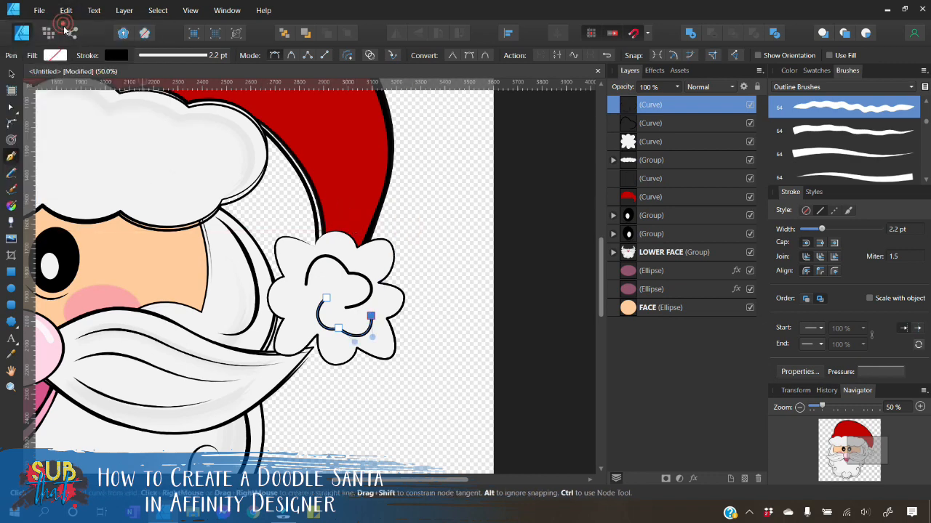
left_click(11, 73)
left_click(432, 215)
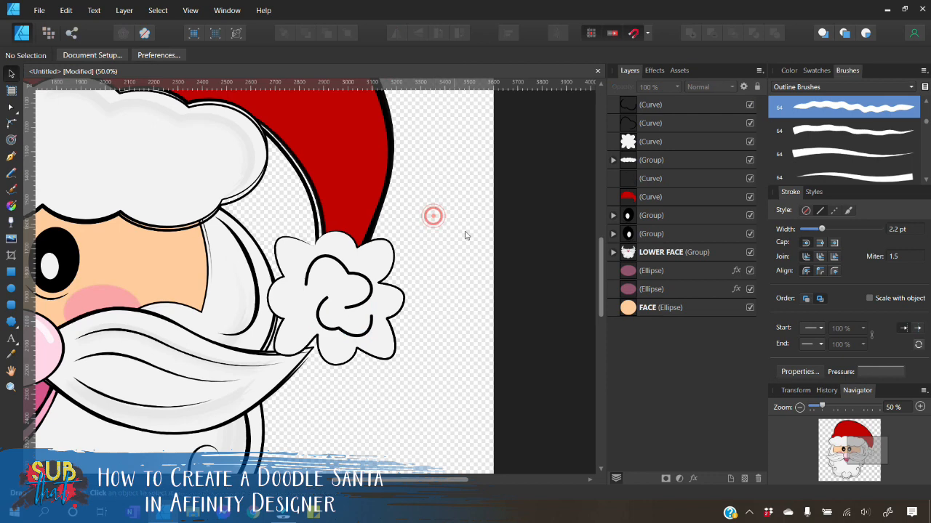
Duplicate the two pom-pom fluff lines and move the copies to the front of the layer stack
left_click(650, 106)
left_click(658, 125, "shift")
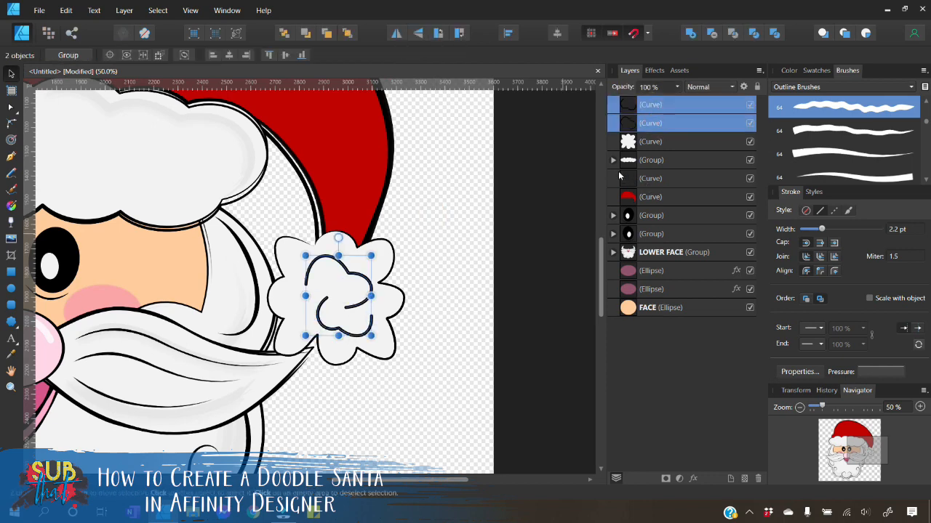
right_click(666, 124)
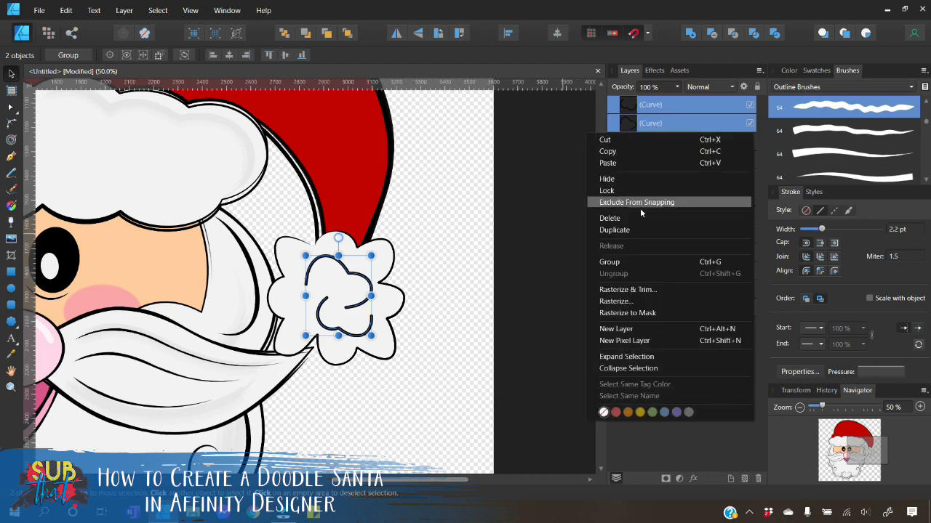
left_click(638, 228)
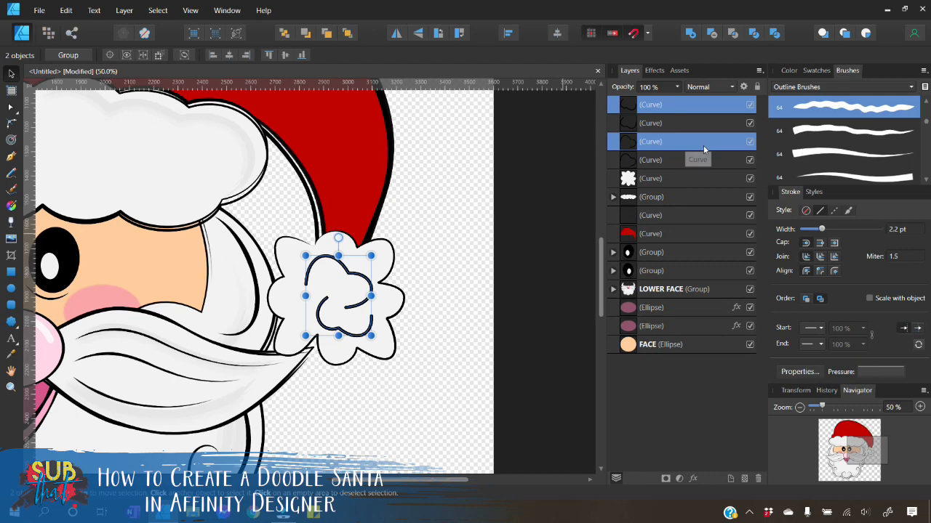
left_click(347, 34)
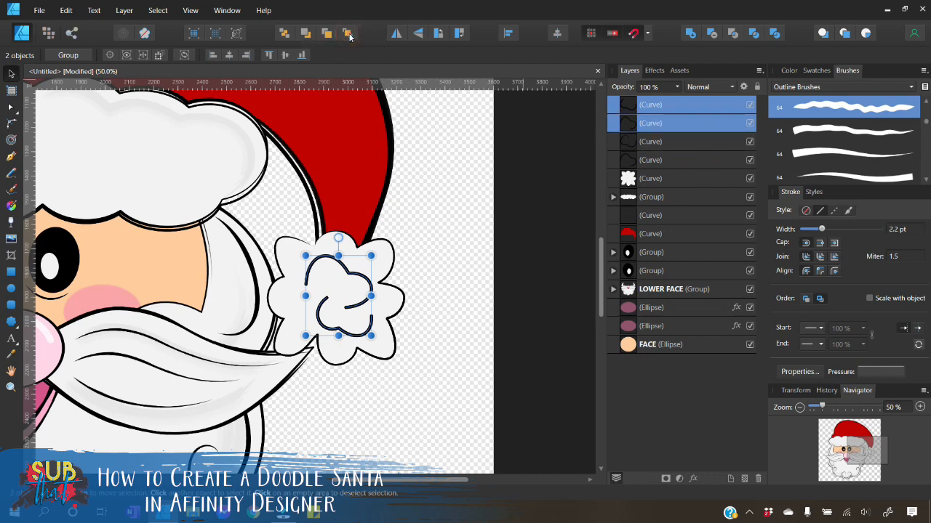
Recolour the strokes of the rear pair of pom-pom fluff lines to a very light grey from the Grays swatches
left_click(652, 142)
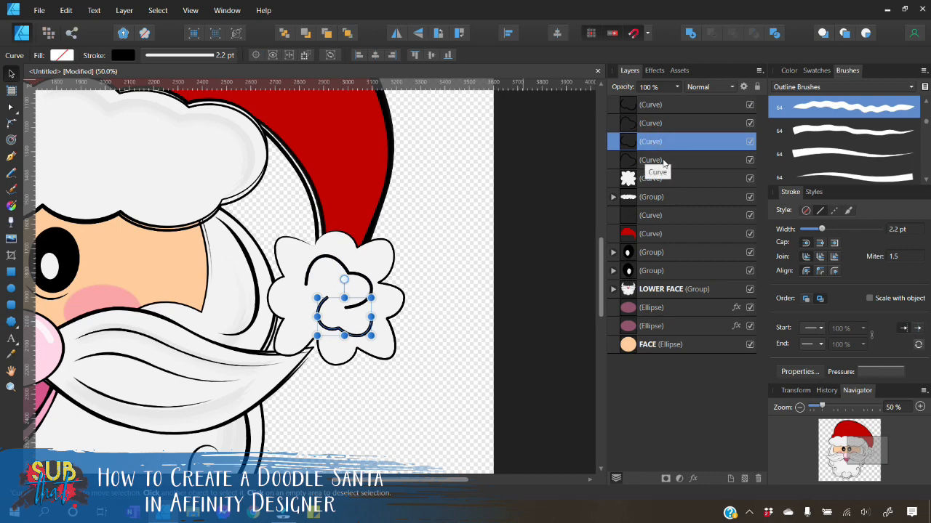
left_click(666, 161, "shift")
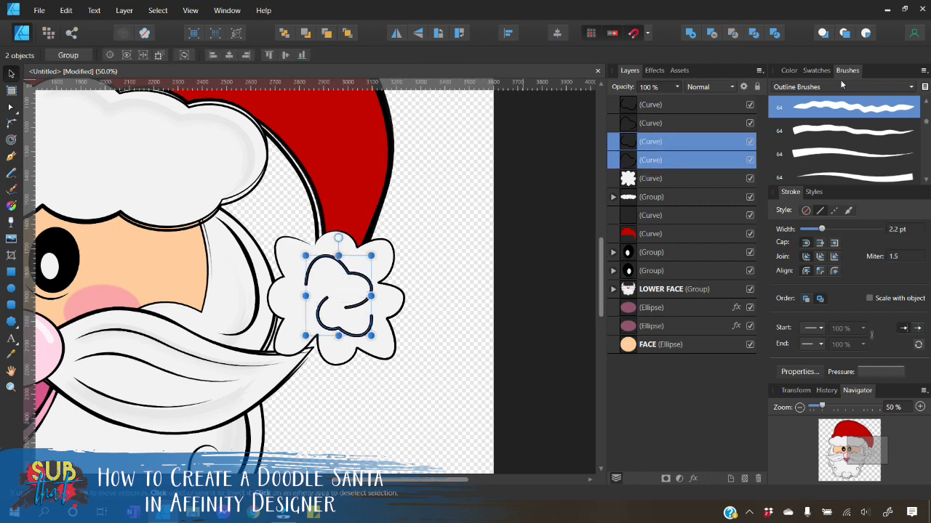
left_click(785, 71)
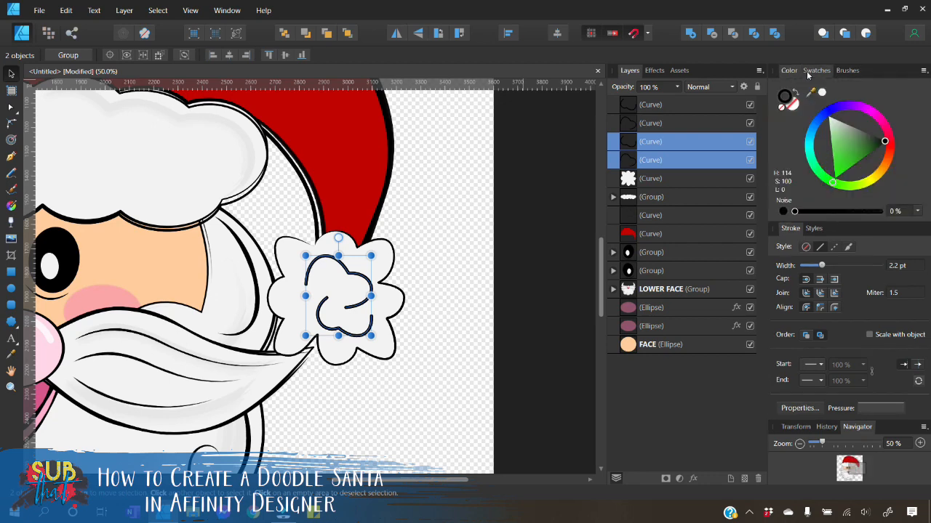
left_click(811, 71)
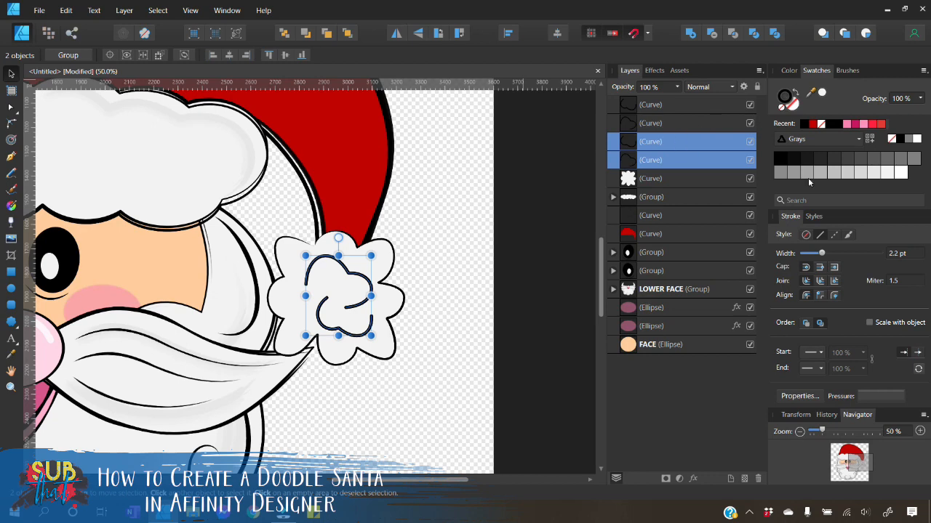
left_click(874, 174)
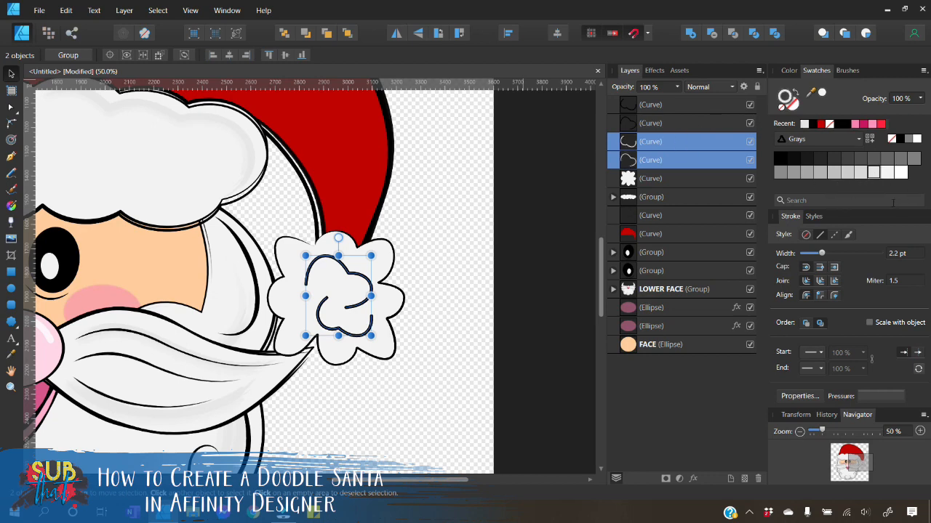
Try several Watercolors brushes on the two light grey fluff lines and apply a soft tapered one as shading
left_click(845, 70)
left_click(848, 86)
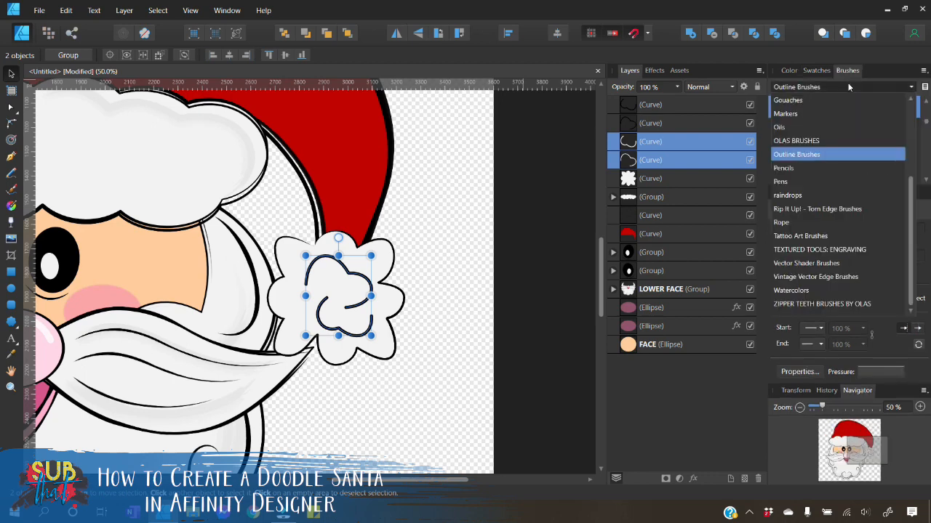
left_click(791, 290)
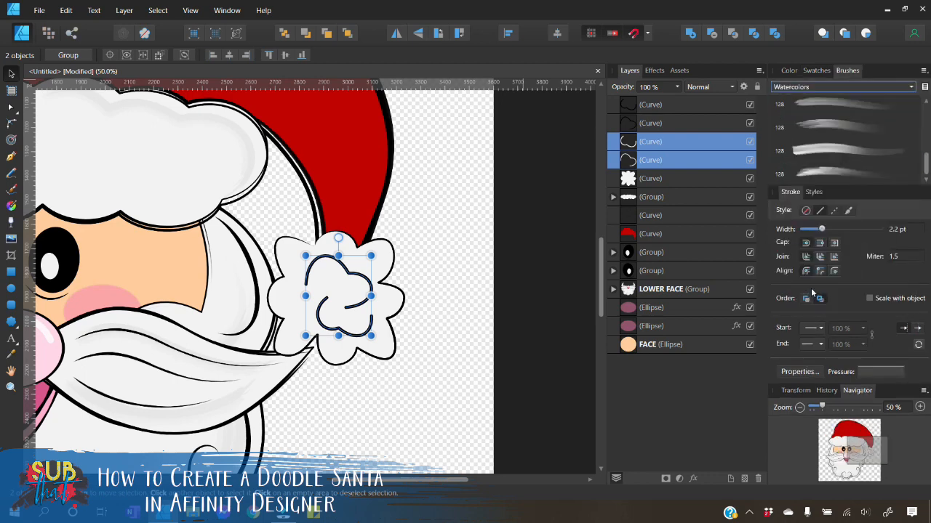
left_click(854, 130)
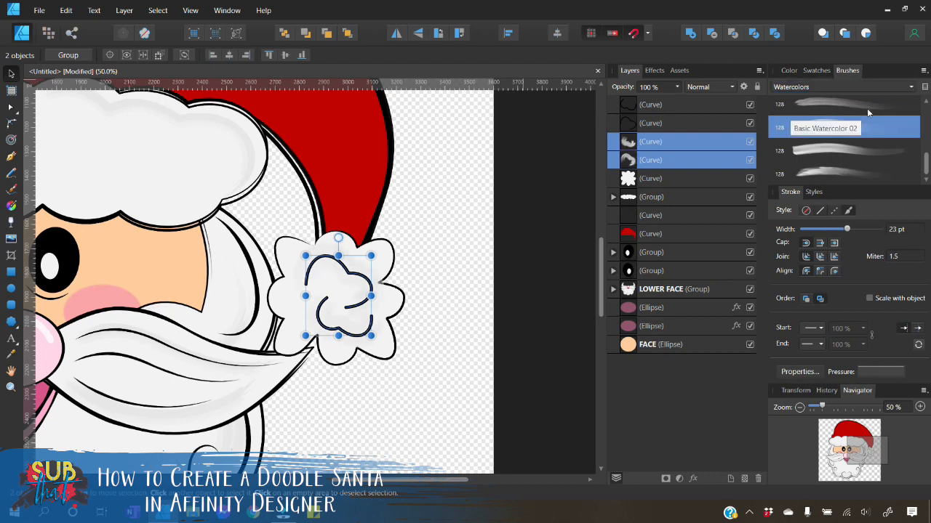
left_click(868, 107)
left_click(864, 155)
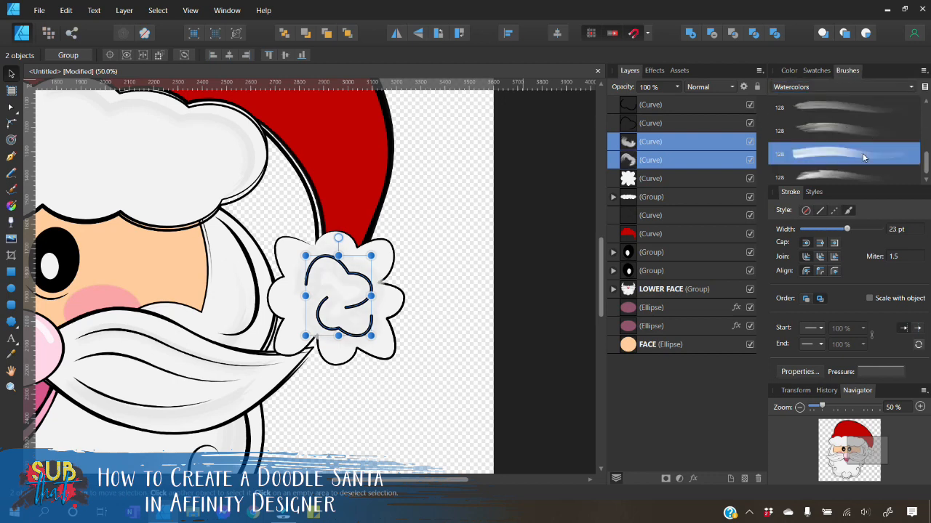
scroll(860, 158, "down", 1)
scroll(856, 151, "up", 1)
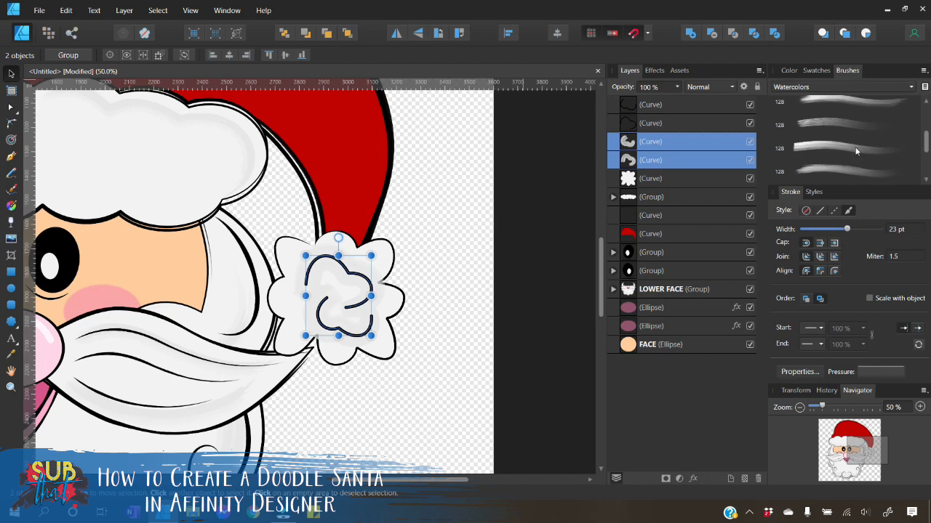
left_click(853, 170)
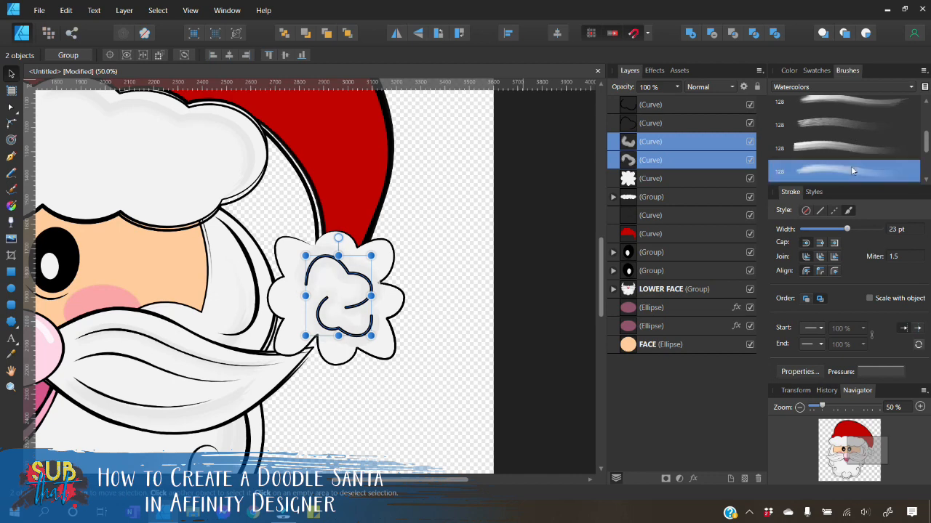
scroll(847, 170, "up", 1)
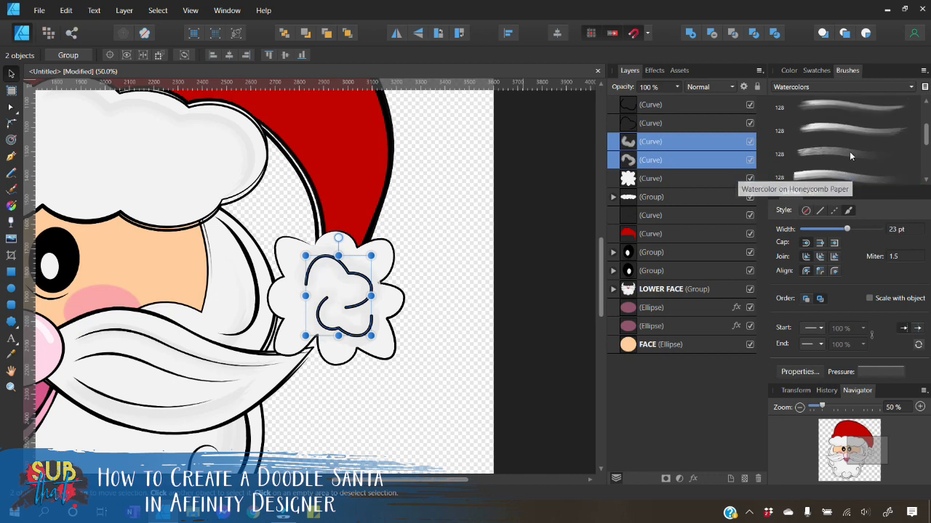
left_click(854, 125)
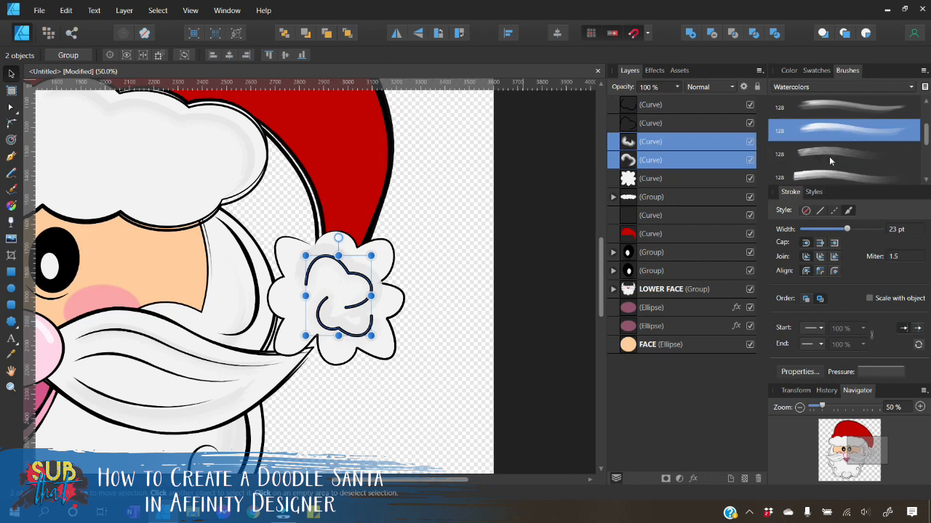
scroll(847, 125, "up", 1)
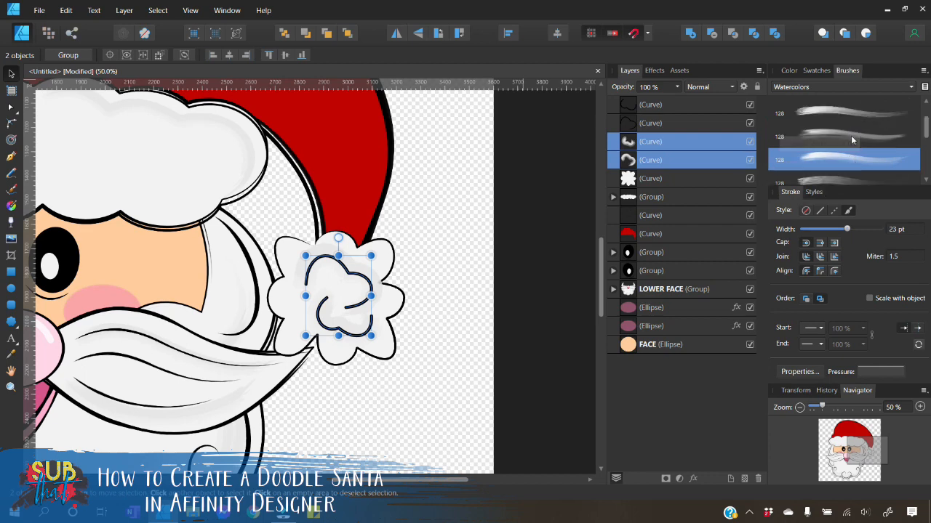
left_click(838, 112)
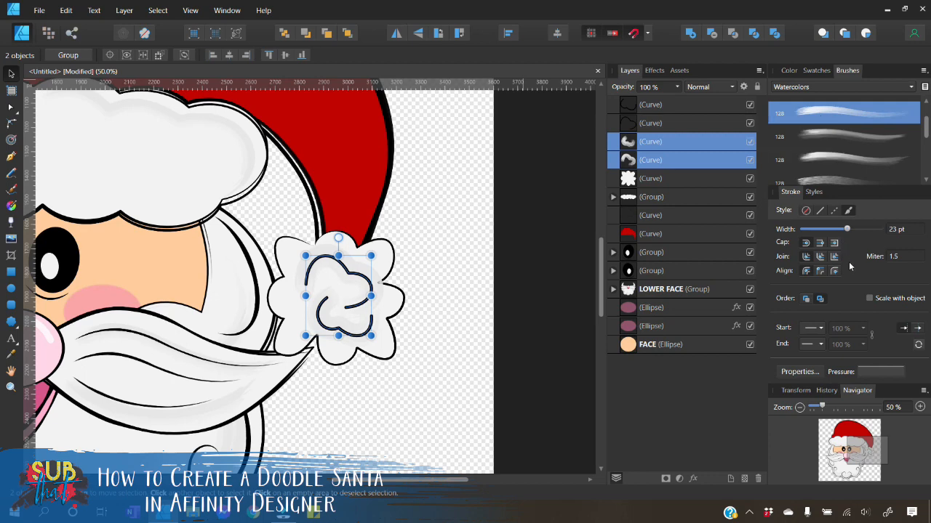
Reduce the watercolor fluff shading's stroke width to 12.1 pt and deselect it
left_click_drag(846, 229, 837, 229)
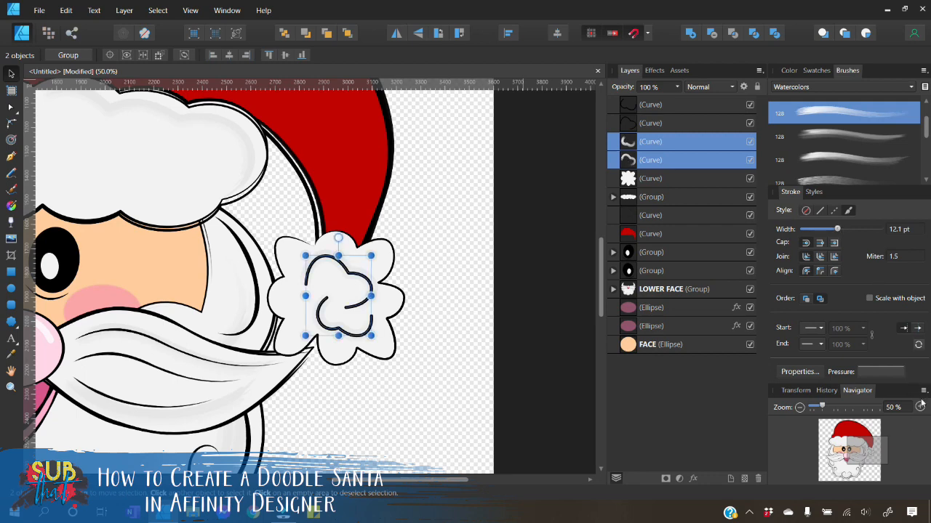
left_click(919, 407)
left_click(919, 407)
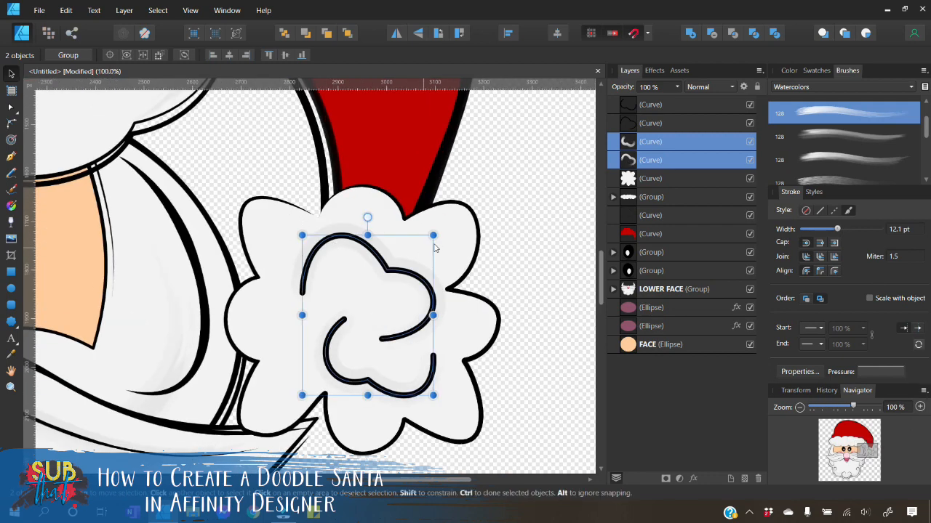
left_click(535, 263)
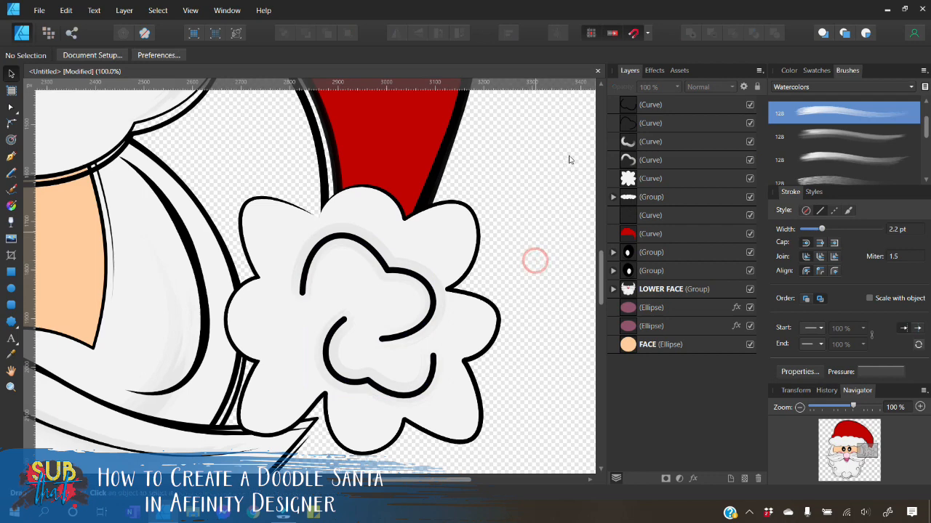
Apply a tapered Outline Brushes stroke to the two black fluff lines in front, reduce its width to 1.9 pt, and deselect them
left_click(672, 108)
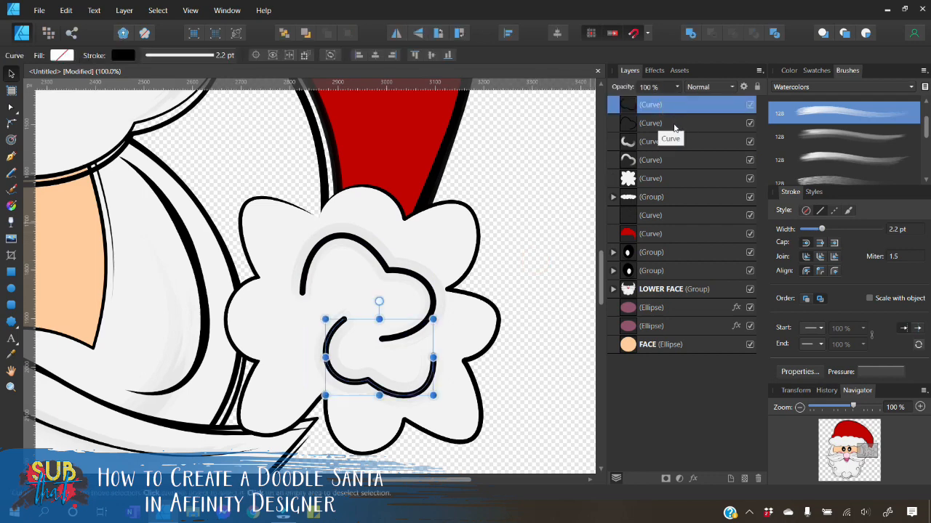
left_click(674, 127, "shift")
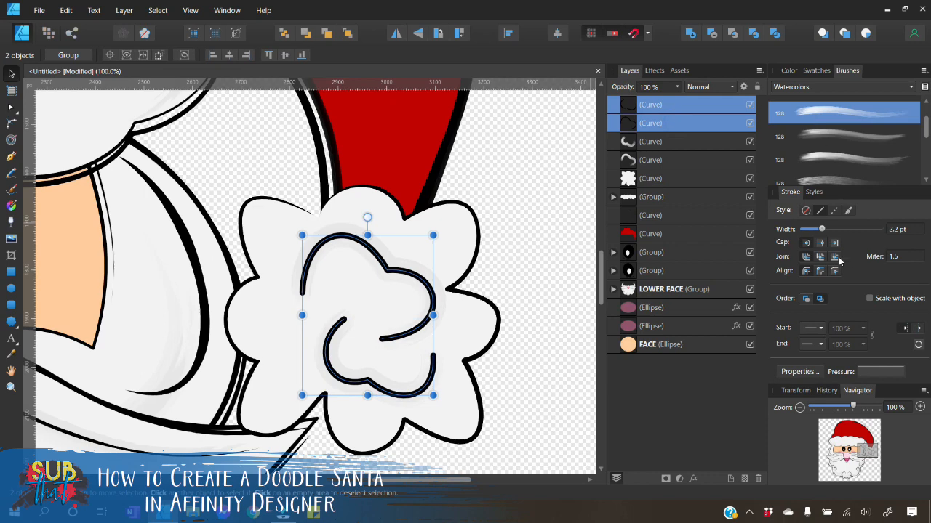
left_click(827, 87)
left_click(818, 155)
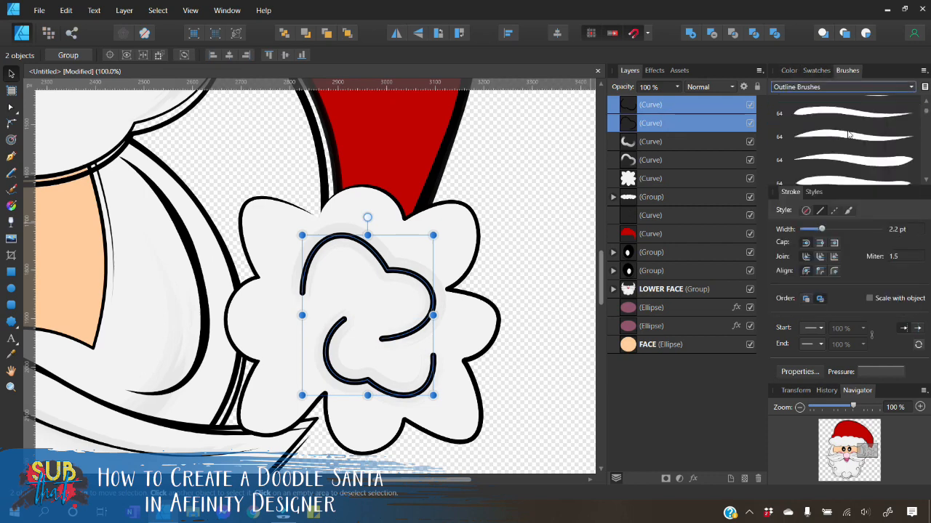
left_click(869, 137)
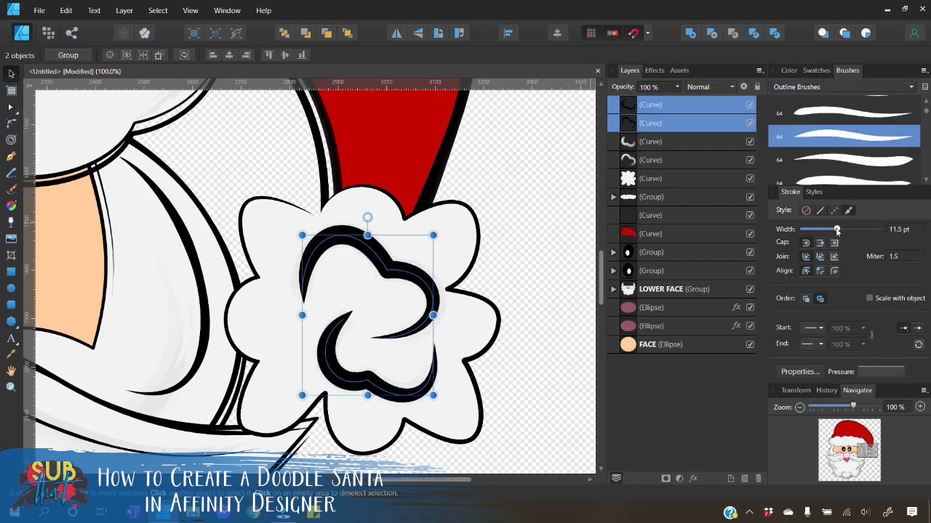
left_click_drag(837, 229, 776, 231)
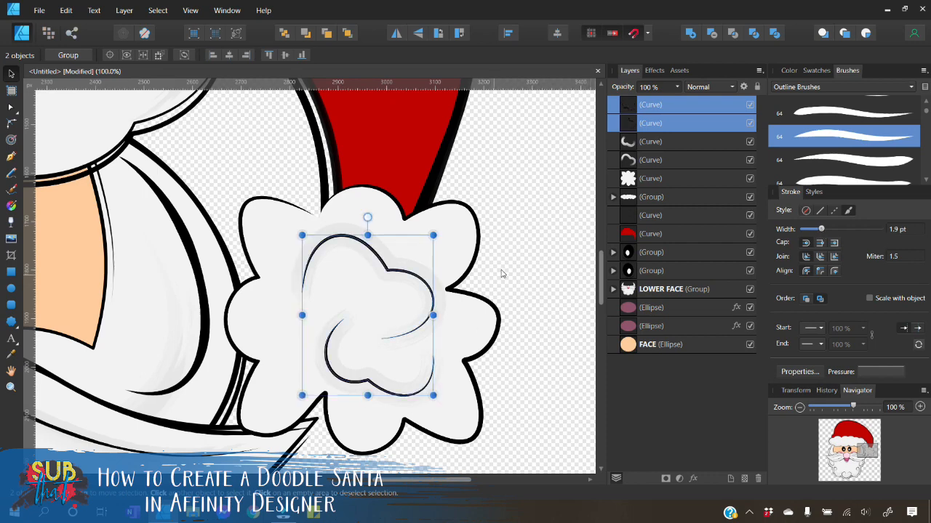
left_click(517, 266)
Offset the black fluff lines from their grey shading, shifting the upper one slightly left and the lower one slightly left and up
left_click_drag(393, 275, 379, 278)
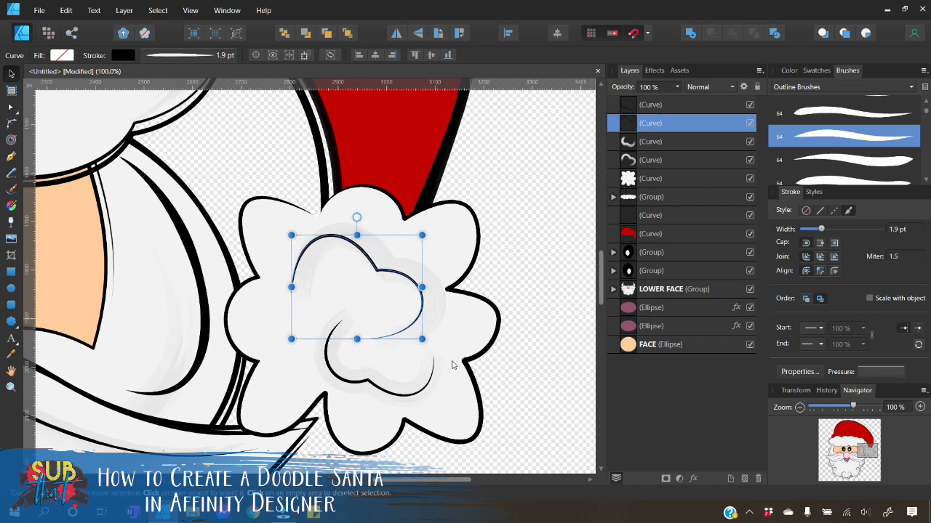
left_click(373, 391)
left_click_drag(367, 383, 377, 376)
left_click(533, 290)
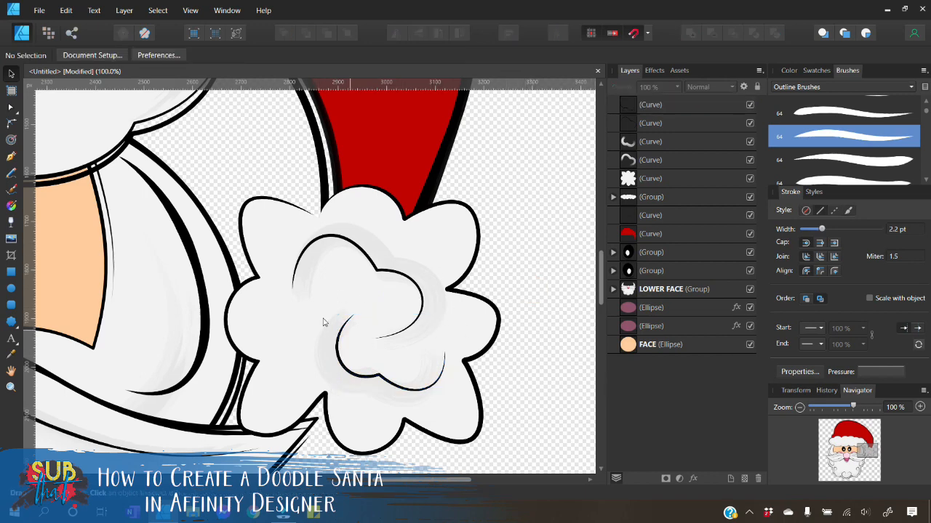
left_click_drag(513, 448, 265, 282)
left_click_drag(353, 372, 336, 372)
left_click(534, 371)
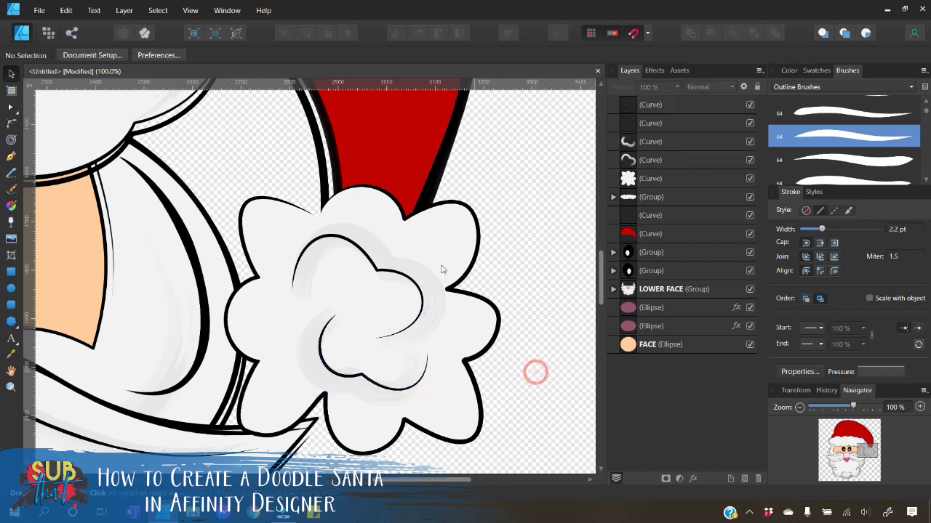
Widen the hat's fluffy white brim group on both sides, nudge it slightly left over the forehead, and deselect it
left_click(799, 407)
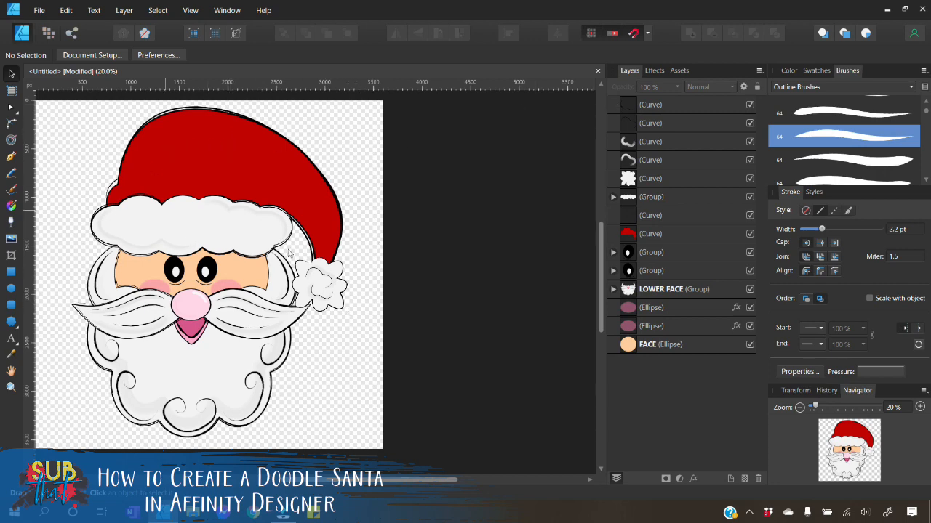
left_click(229, 241)
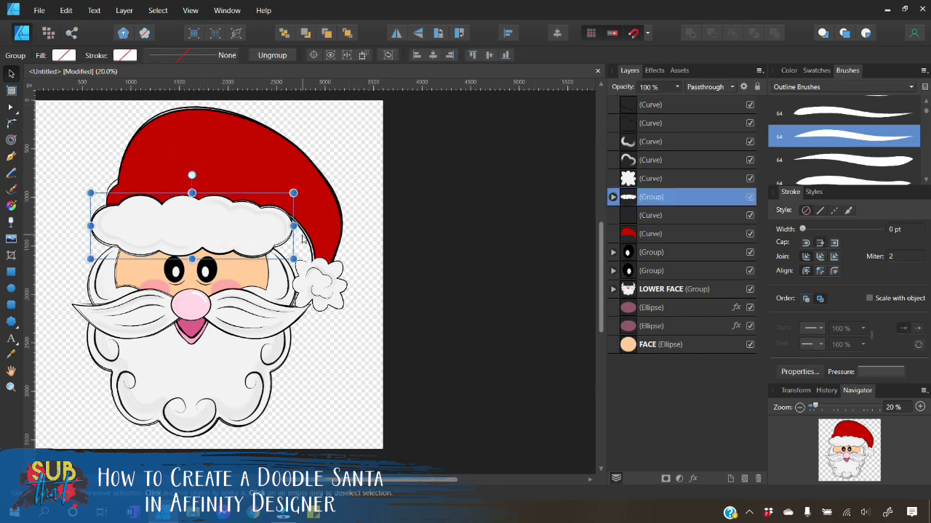
left_click_drag(297, 228, 306, 226)
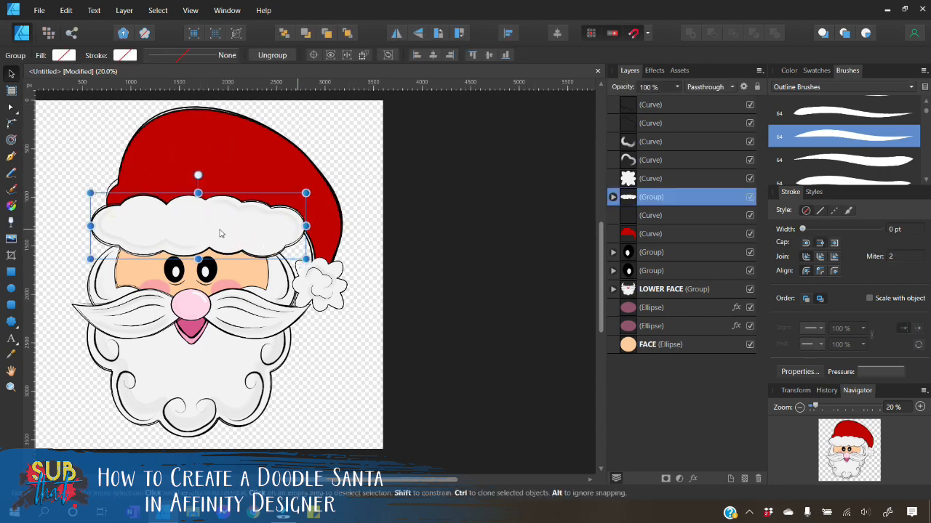
left_click_drag(90, 229, 79, 226)
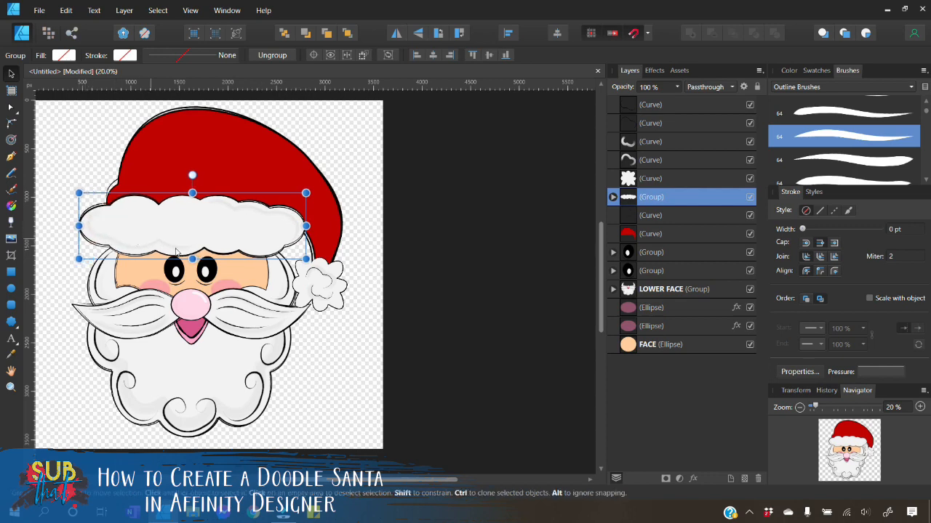
left_click_drag(213, 234, 209, 233)
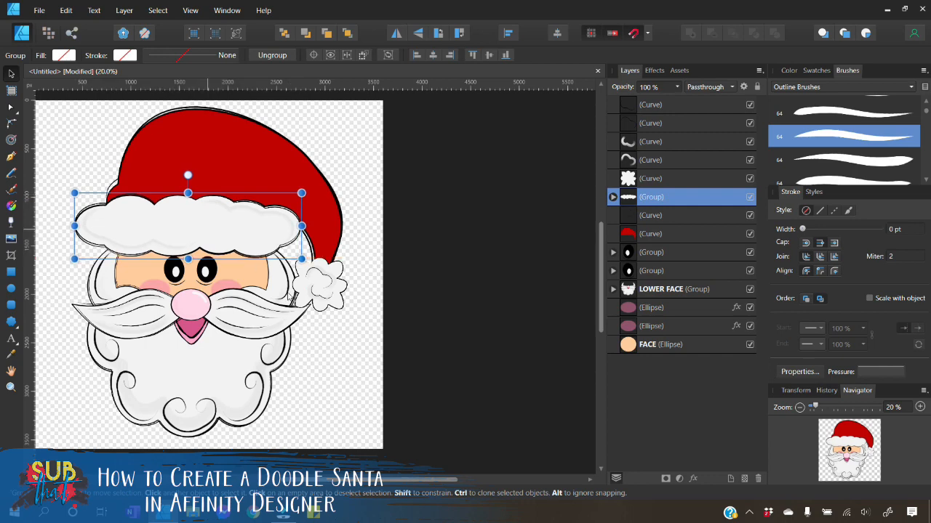
left_click(347, 368)
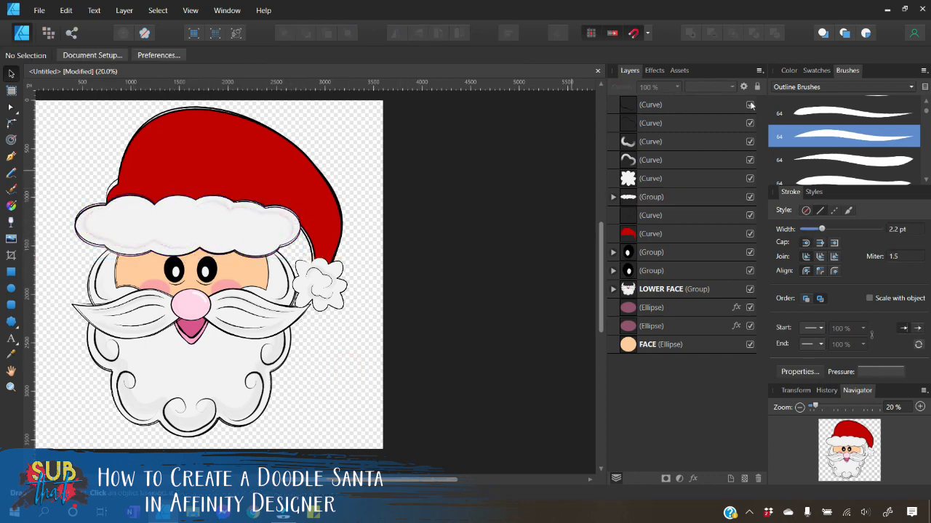
Group all eight hat layers, from the front pom-pom fluff line down to the red hat shape
left_click(659, 105)
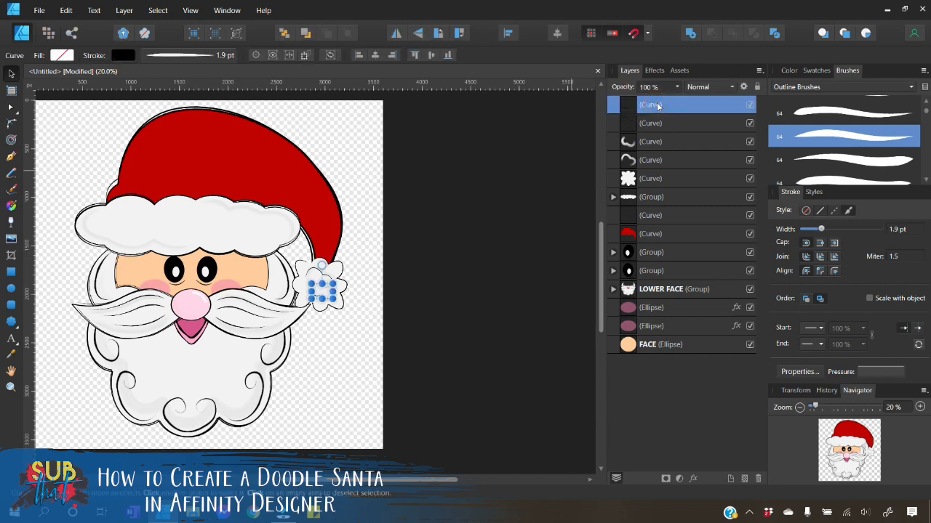
right_click(654, 237)
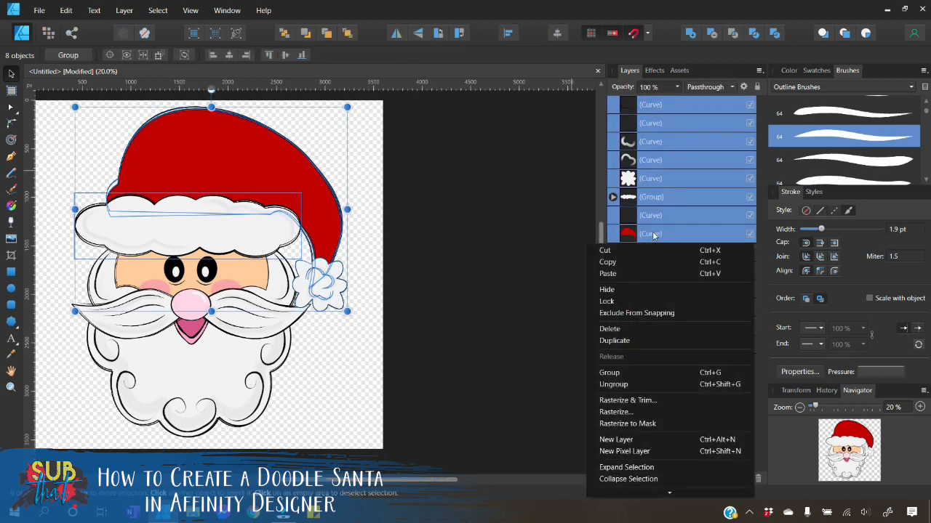
left_click(617, 370)
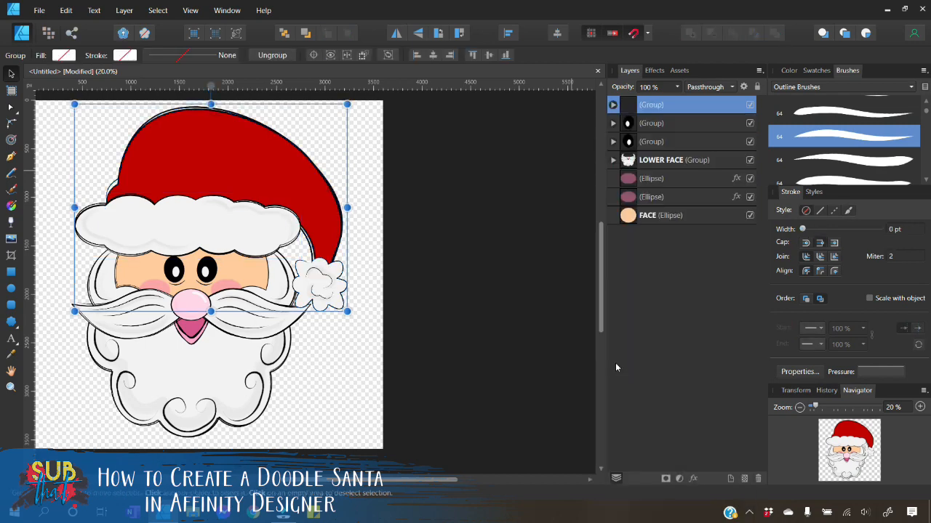
Name the new hat group HAT and move the LOWER FACE group directly beneath it, above both eye groups
double_click(661, 107)
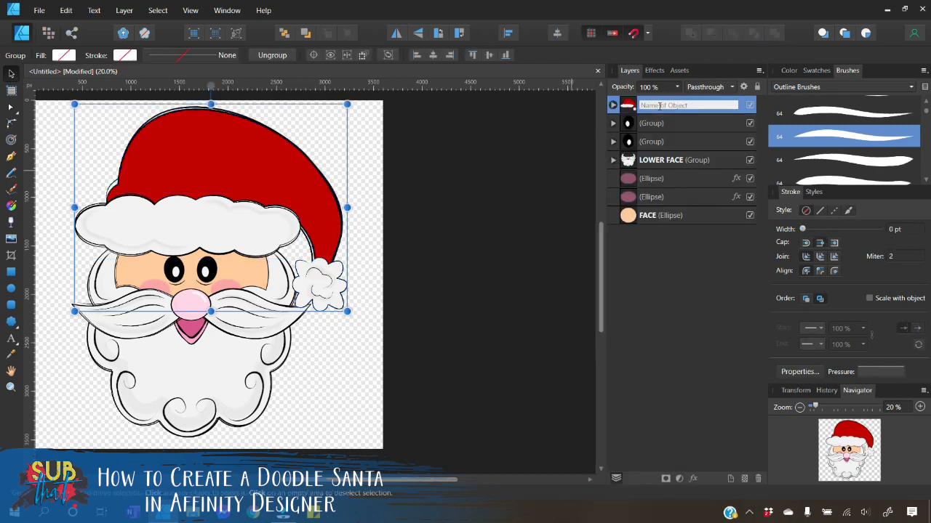
type("HAT")
key("Return")
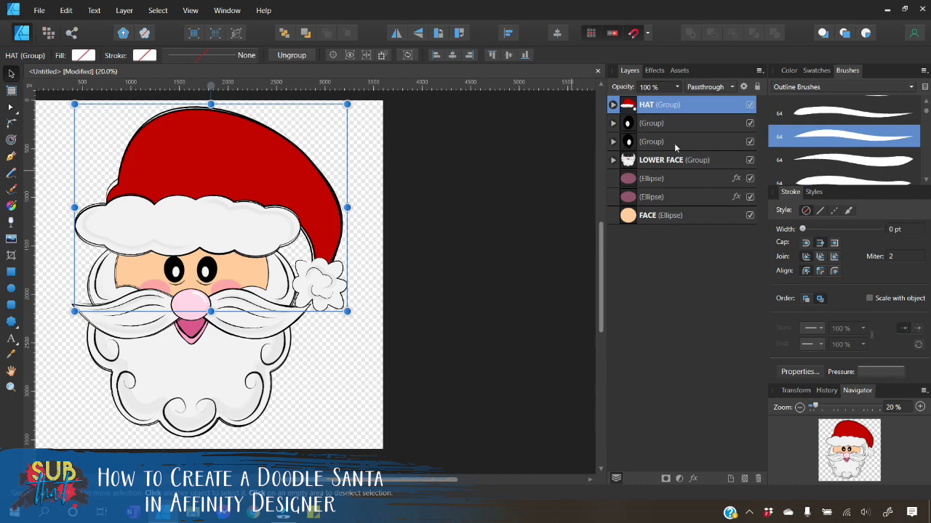
left_click(630, 162)
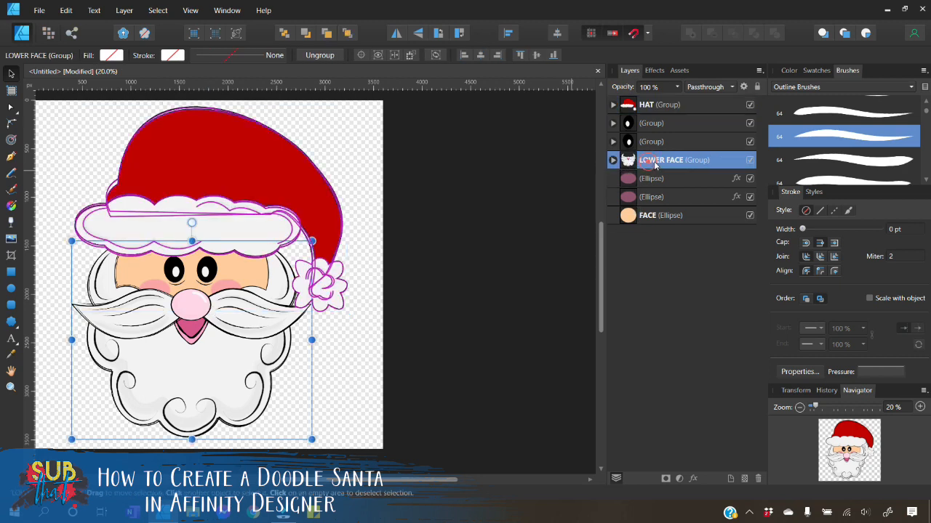
left_click_drag(629, 161, 634, 115)
Group the two eye groups, both cheek ellipses and the face ellipse, name the group FACE, and deselect it
left_click(649, 146)
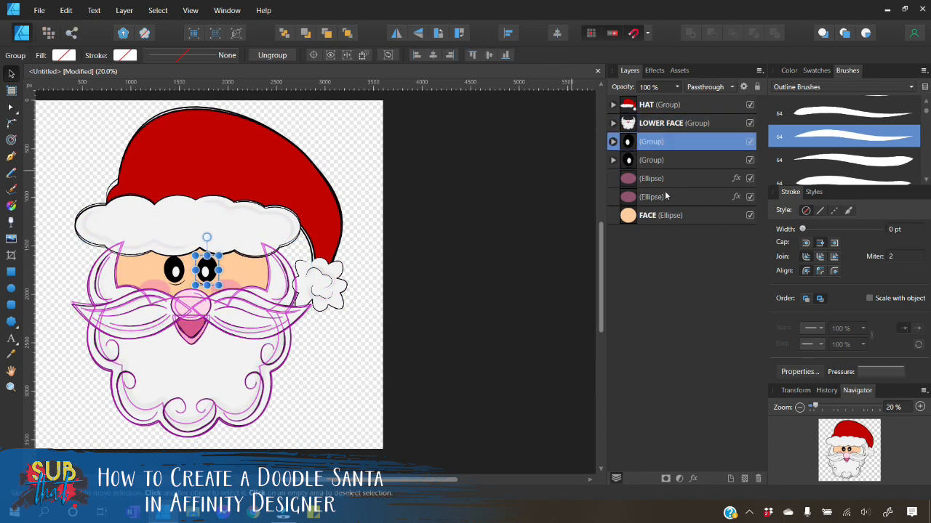
left_click(655, 216, "shift")
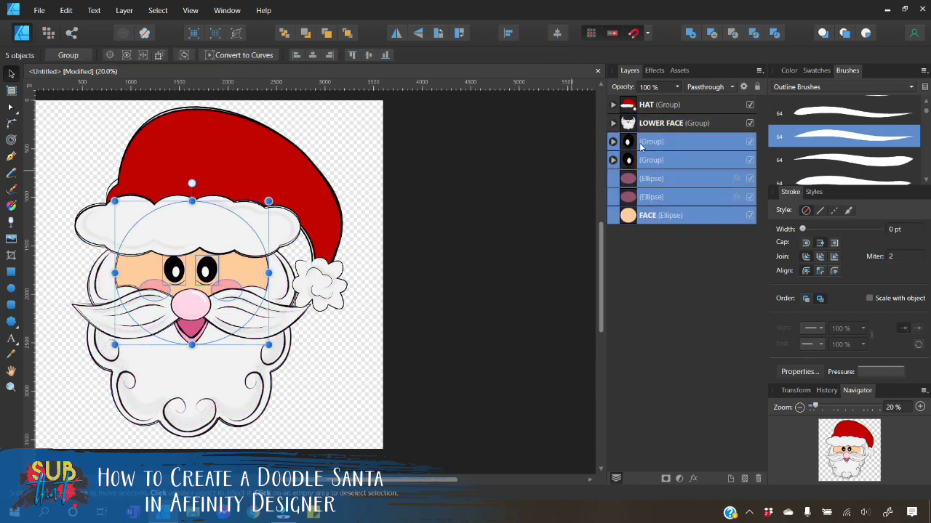
right_click(630, 221)
left_click(617, 357)
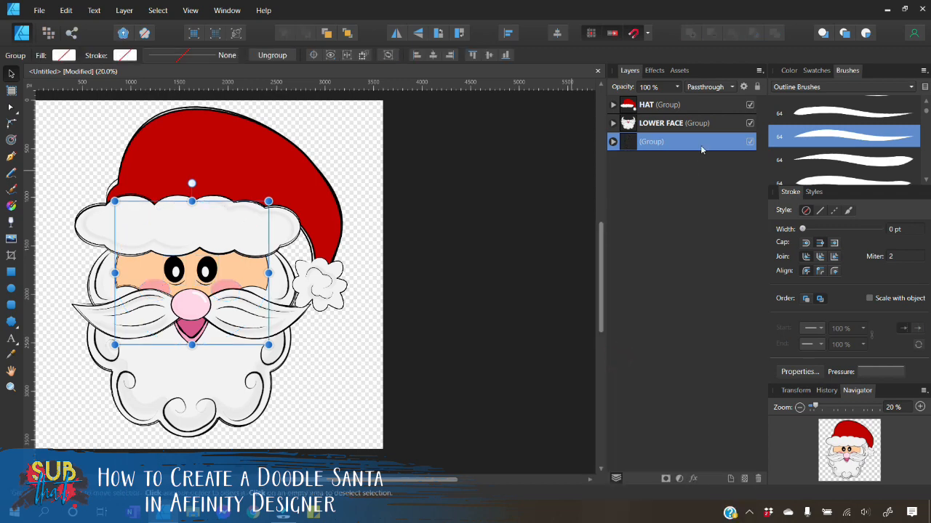
double_click(655, 142)
type("FACE")
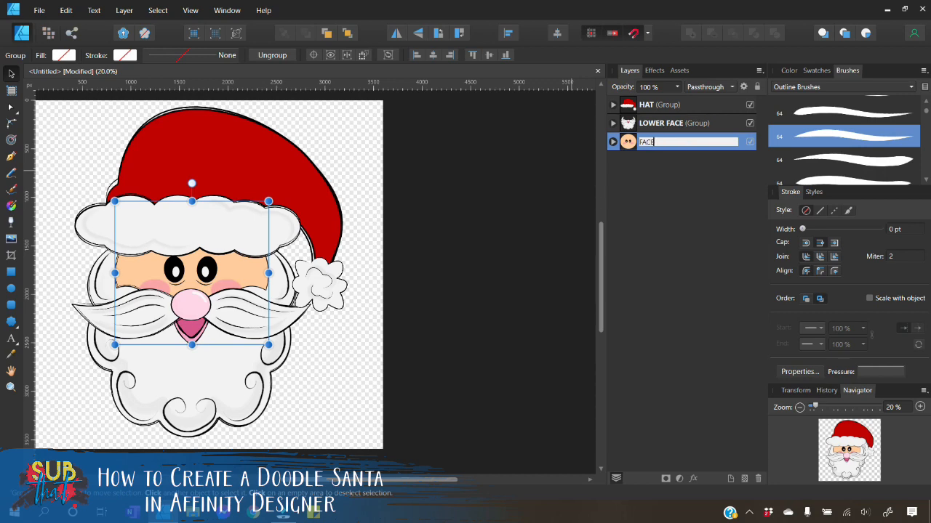
key("Return")
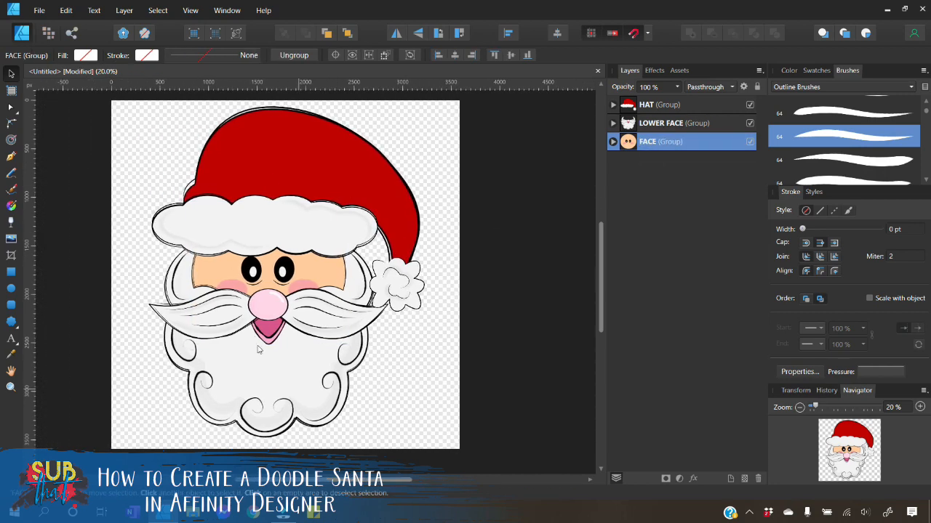
left_click(403, 372)
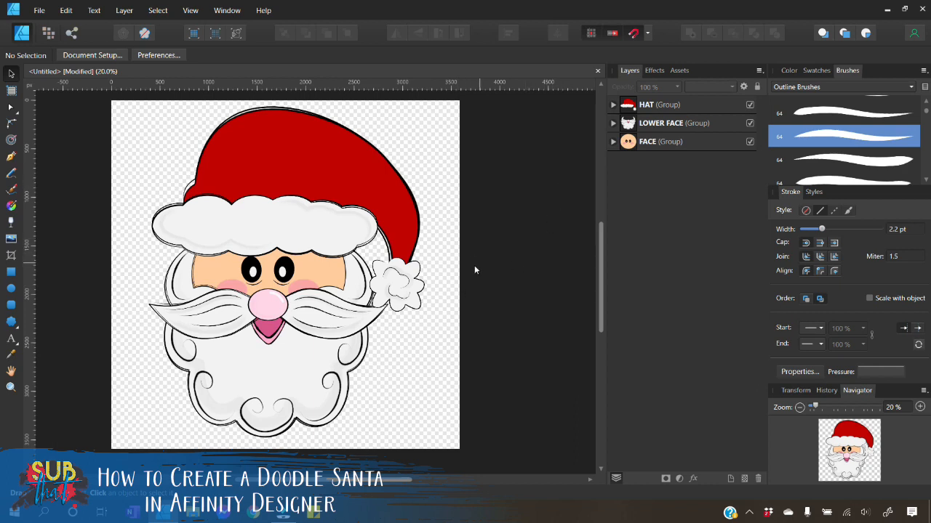
Save the document in the DECEMBER 2021 folder as DOODLE SANTA_DESIGN FILE in the Affinity Files format
scroll(478, 284, "up", 1)
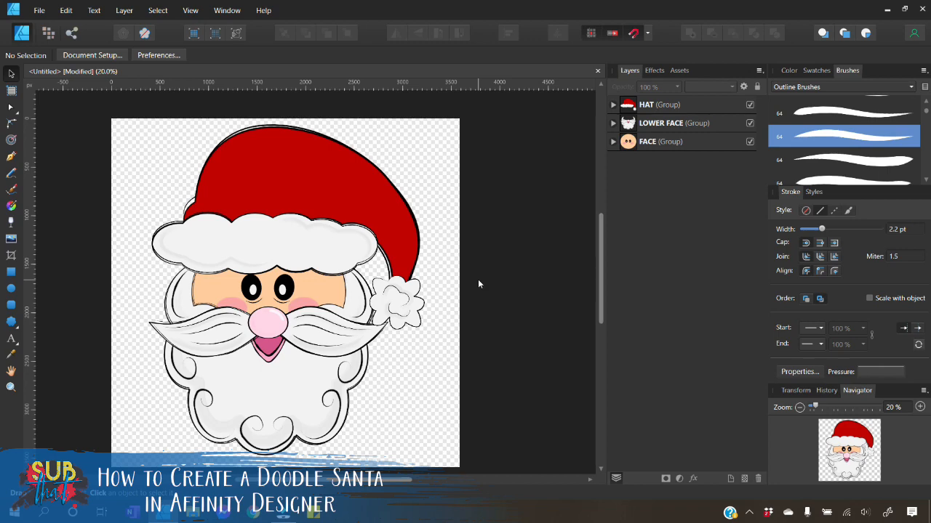
left_click(41, 10)
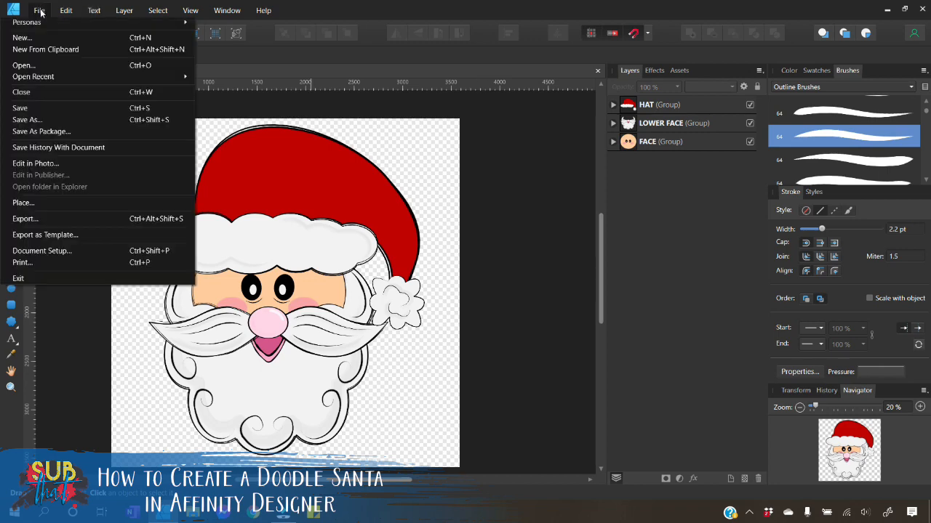
left_click(56, 122)
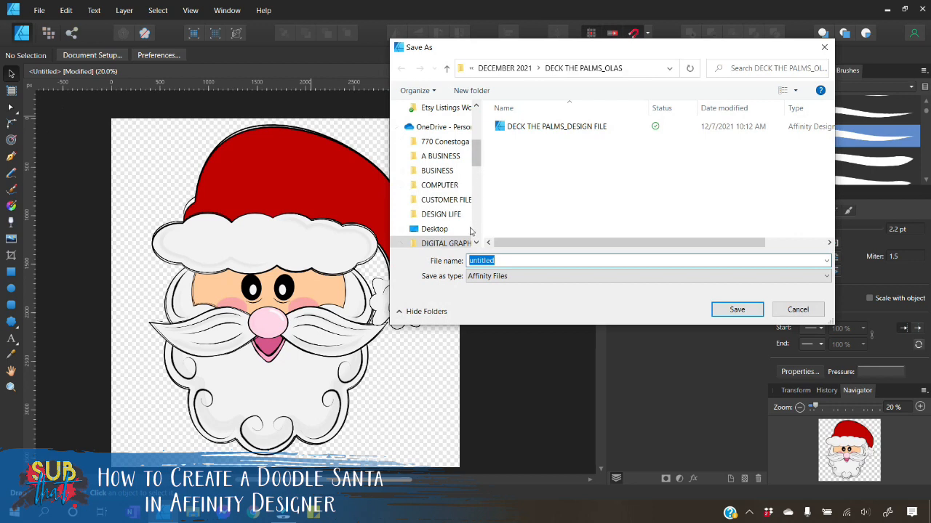
left_click(507, 69)
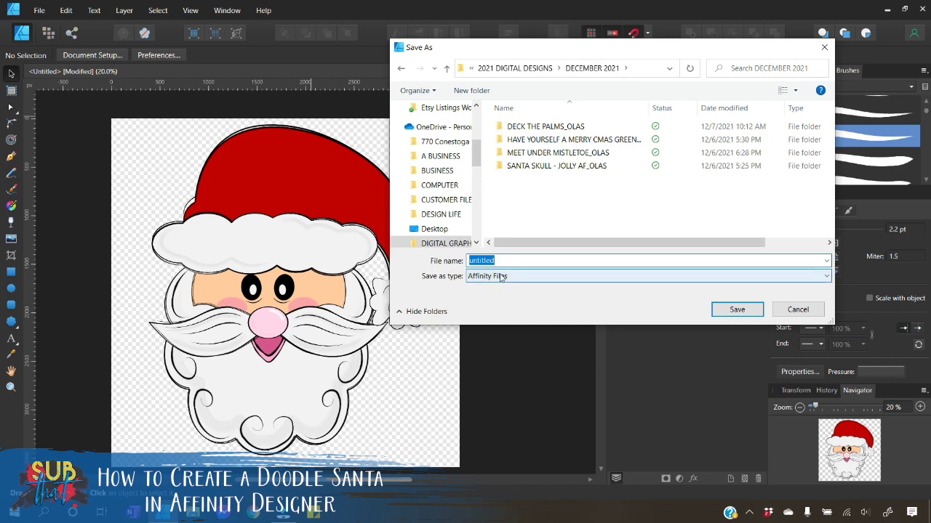
type("DOODLE SANTA_DESIGN FILE")
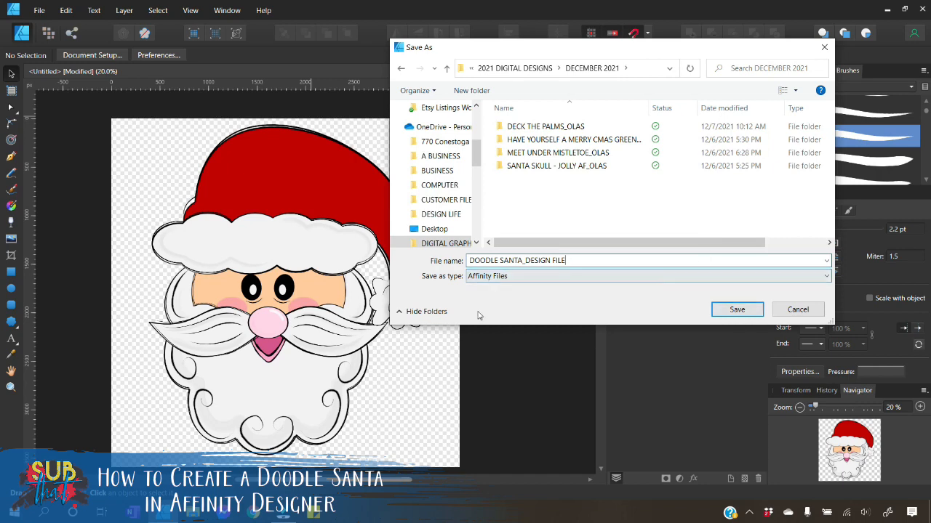
left_click(745, 316)
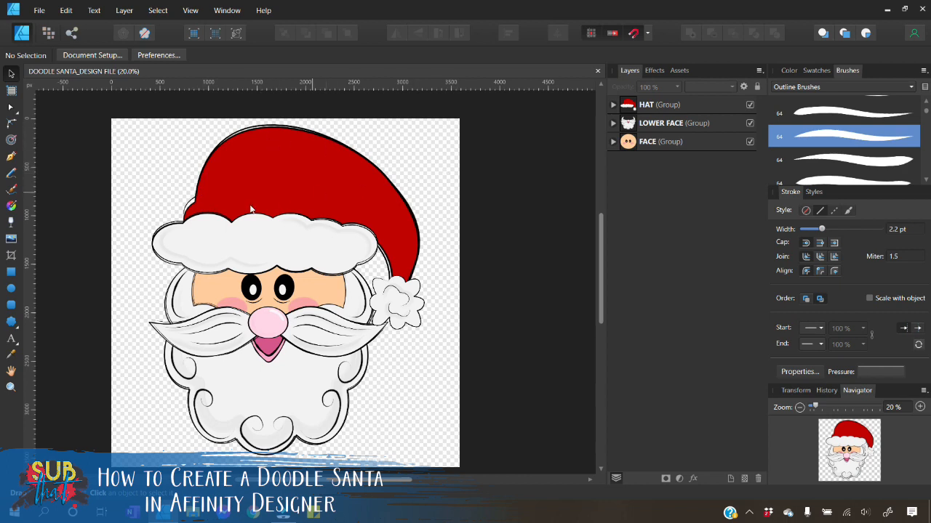
With the Pen tool, draw a black zigzag stitch line about 306 px wide across the hat's upper right edge
left_click(11, 157)
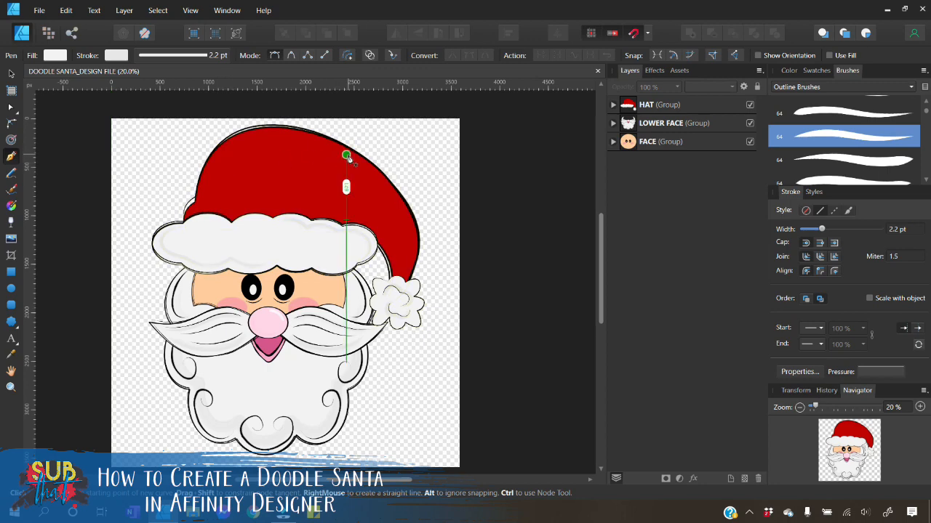
left_click_drag(346, 154, 359, 146)
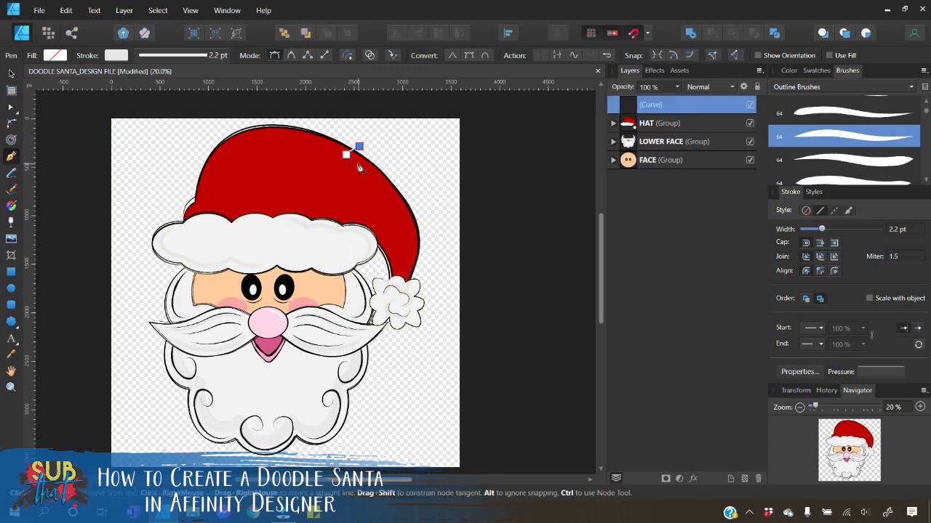
left_click(358, 162)
left_click(370, 153)
left_click(367, 169)
left_click(376, 167)
left_click(787, 70)
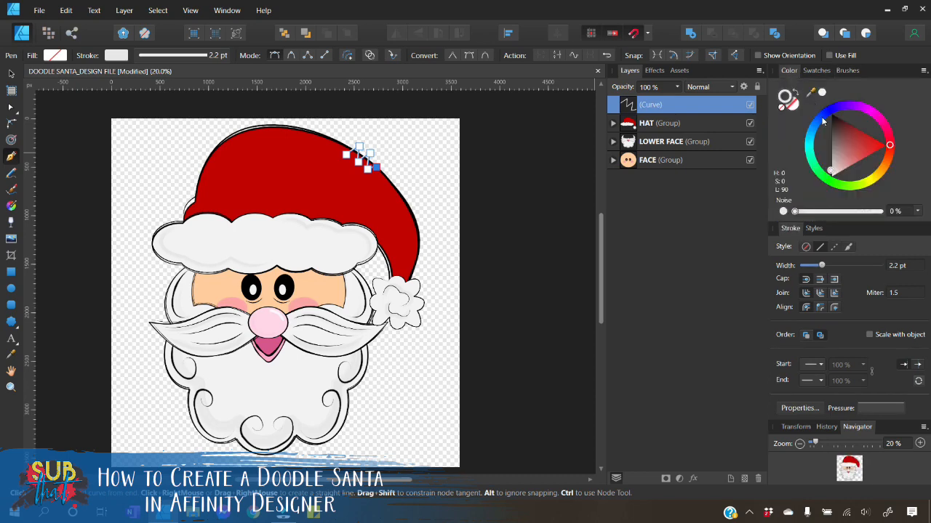
left_click(830, 114)
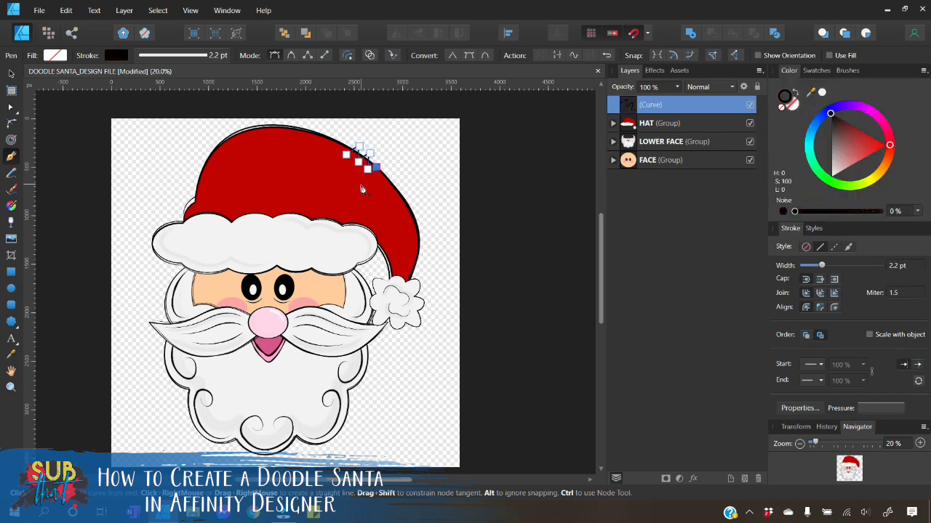
Apply the Fat to thin 3 outline brush to the zigzag line and deselect it
left_click(848, 70)
scroll(862, 132, "down", 4)
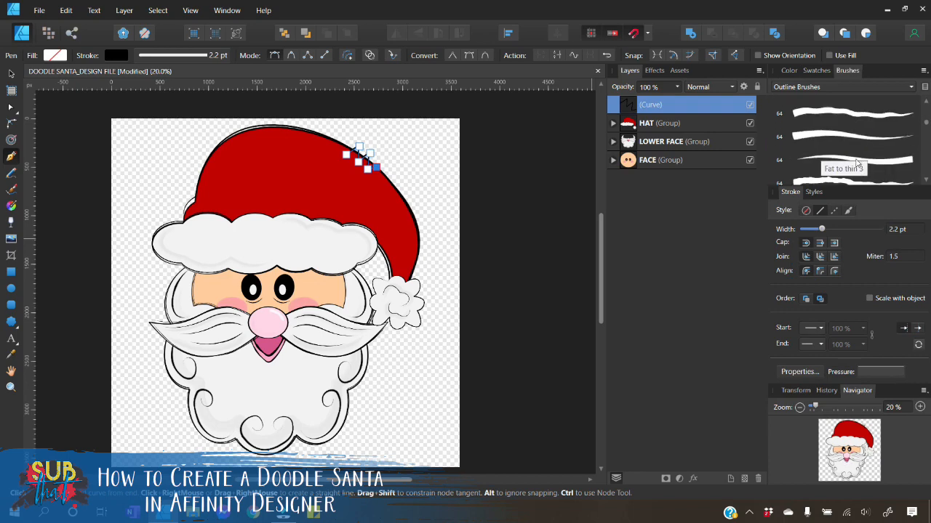
left_click(858, 166)
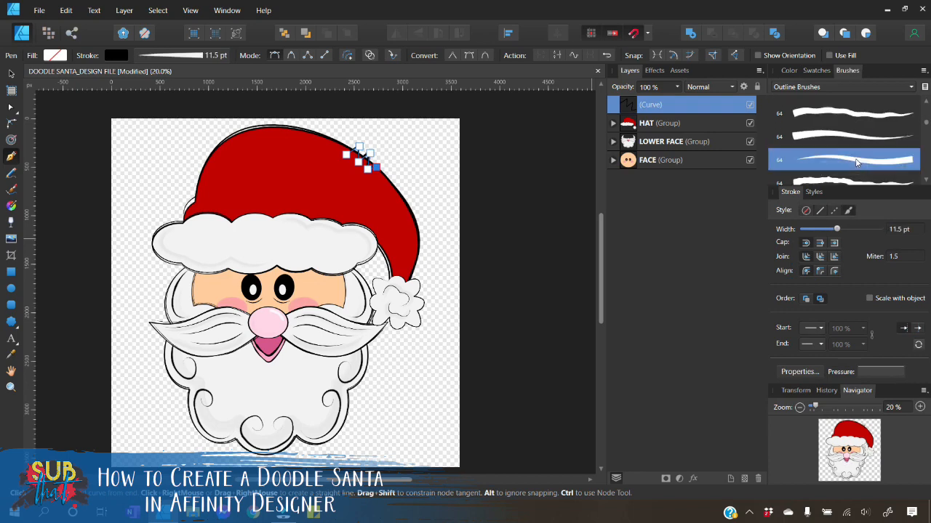
left_click(12, 74)
left_click(444, 169)
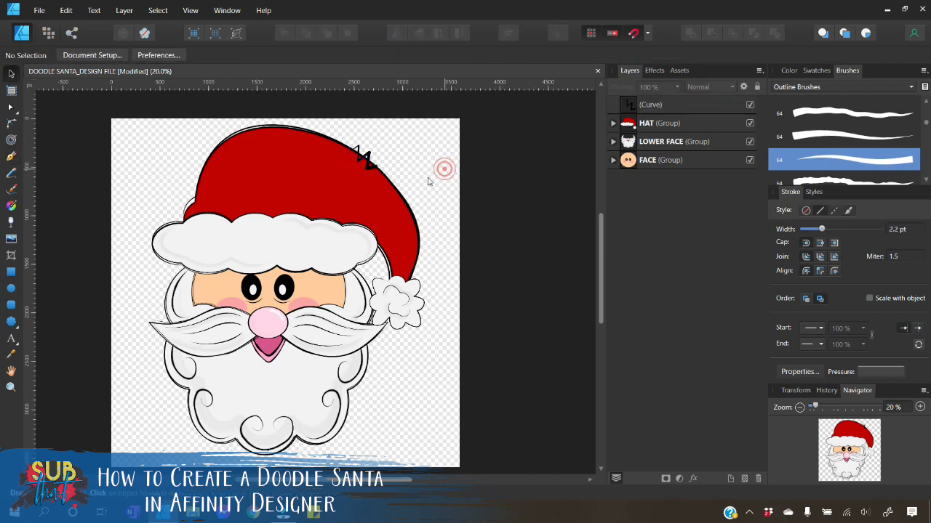
Narrow the zigzag line horizontally, nudge it slightly right onto the hat's outline, and deselect it
left_click(369, 162)
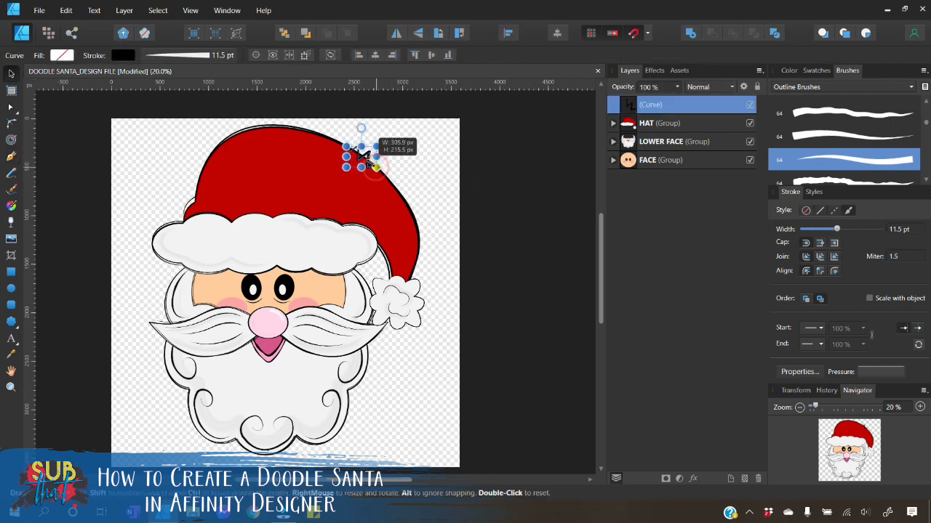
left_click_drag(367, 161, 376, 167)
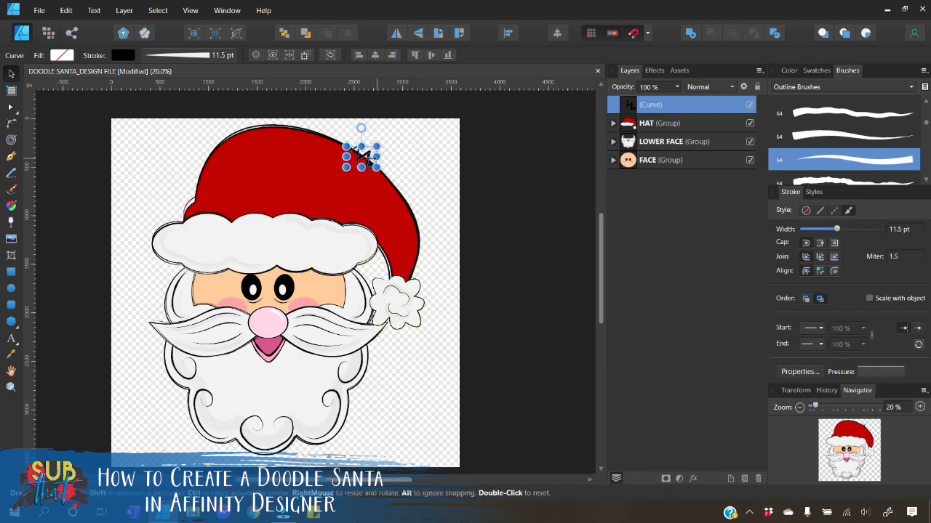
left_click(389, 153)
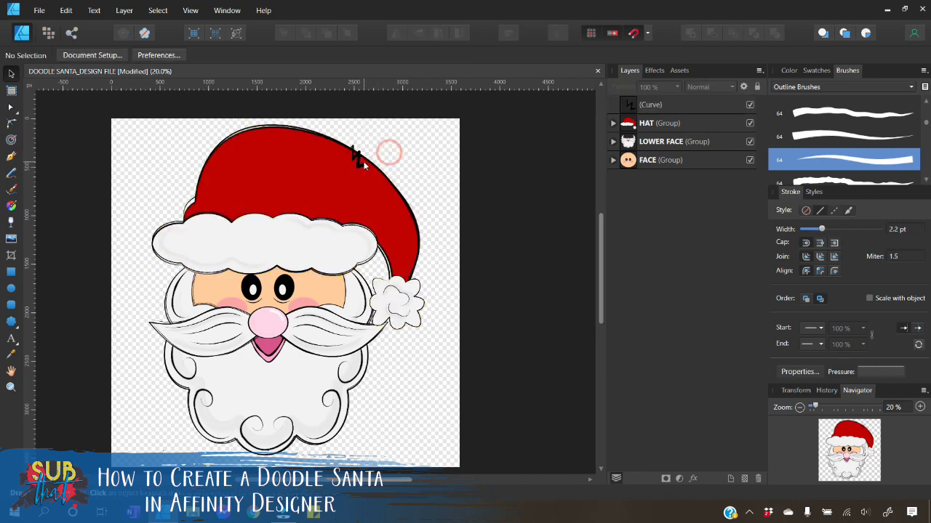
left_click(358, 157)
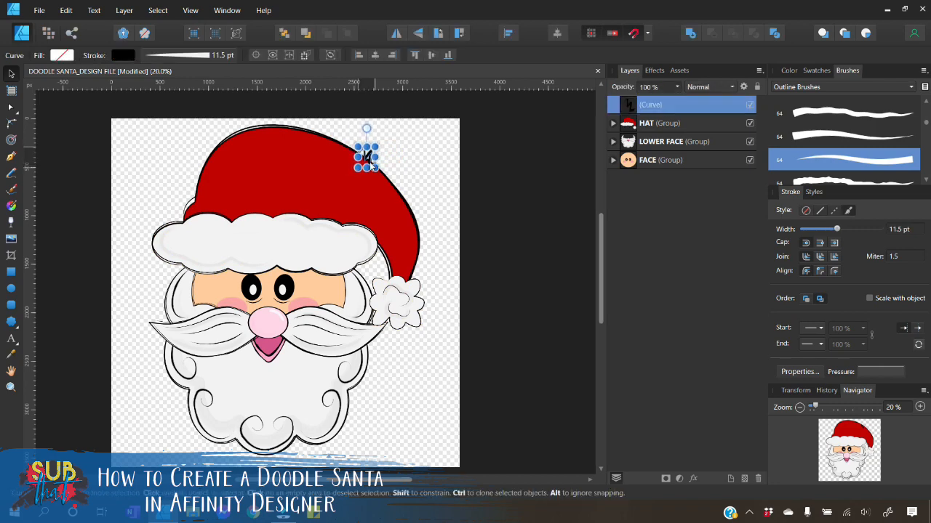
key("ctrl+d")
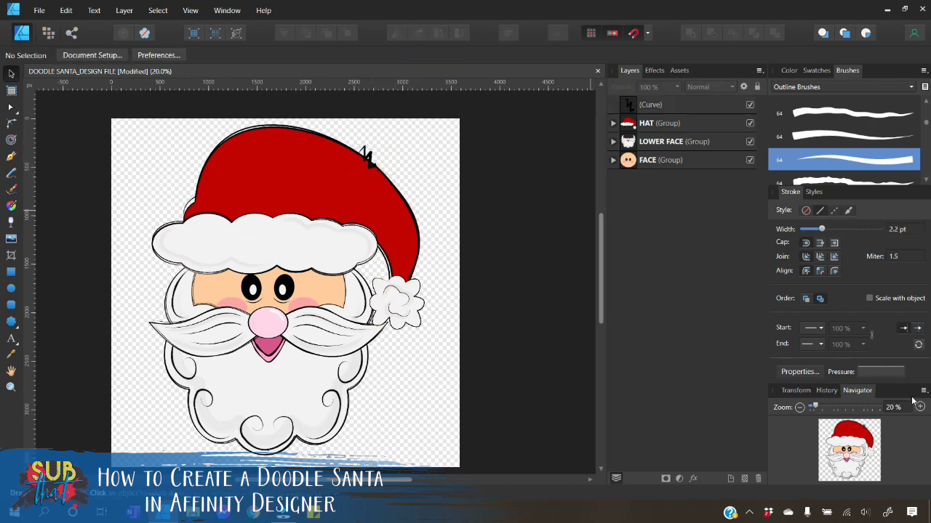
Reduce the zigzag line's stroke width to 8.6 pt and deselect it
left_click(368, 158)
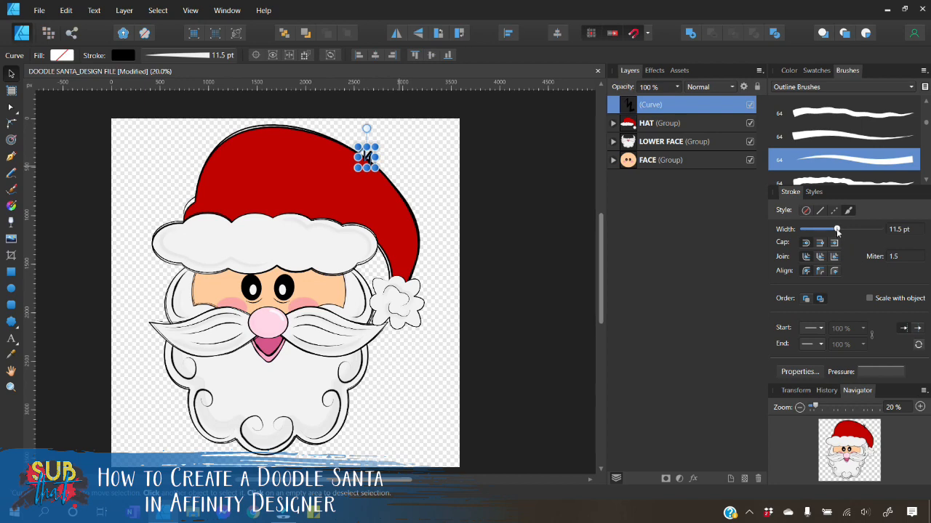
left_click_drag(836, 232, 834, 232)
left_click(920, 408)
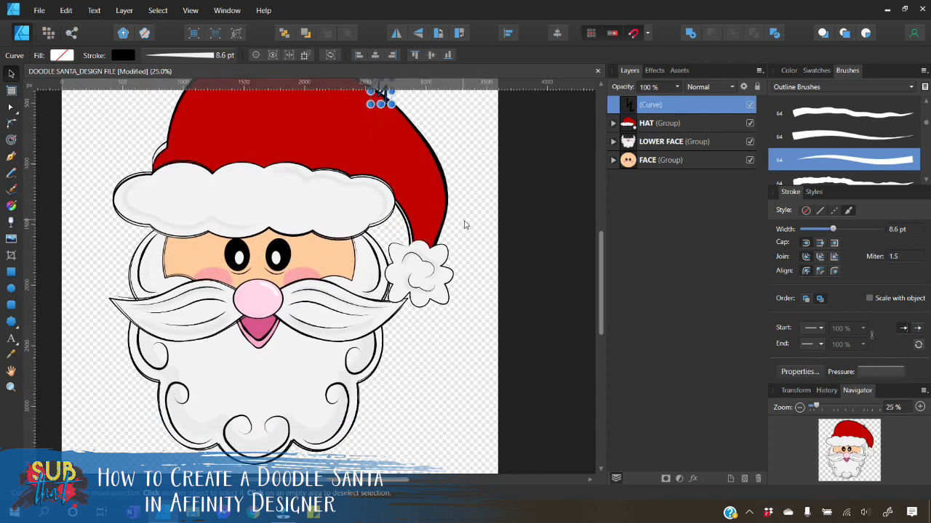
left_click(464, 149)
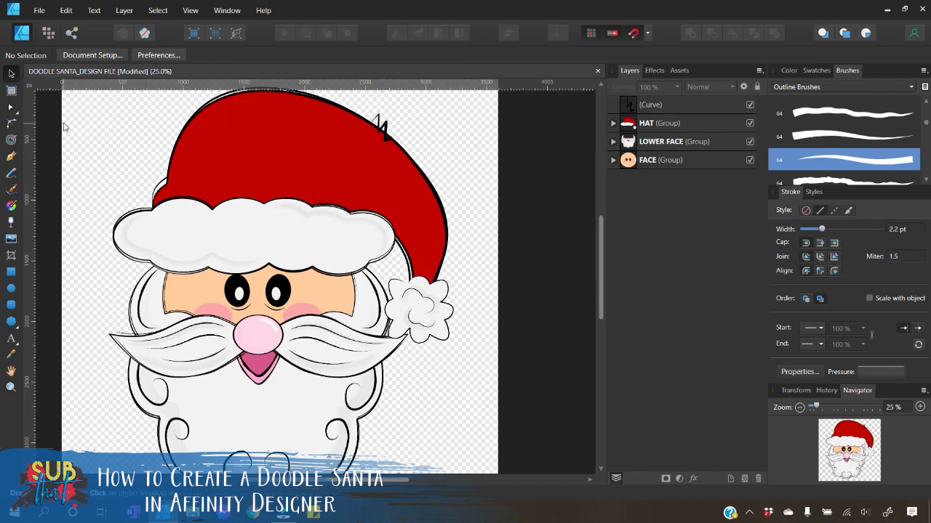
With the Pen tool, draw a second small black zigzag line across the hat's left edge, above the brim
left_click(11, 158)
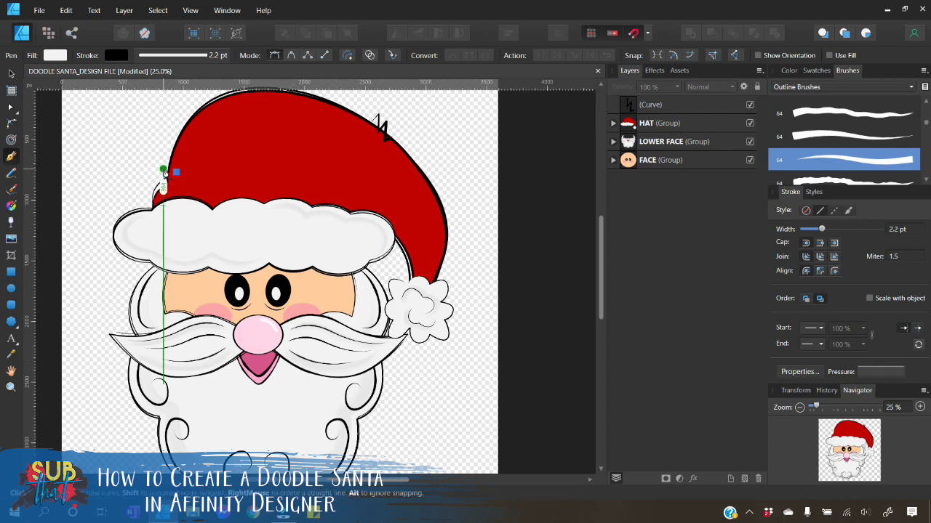
left_click(163, 169)
left_click(179, 162)
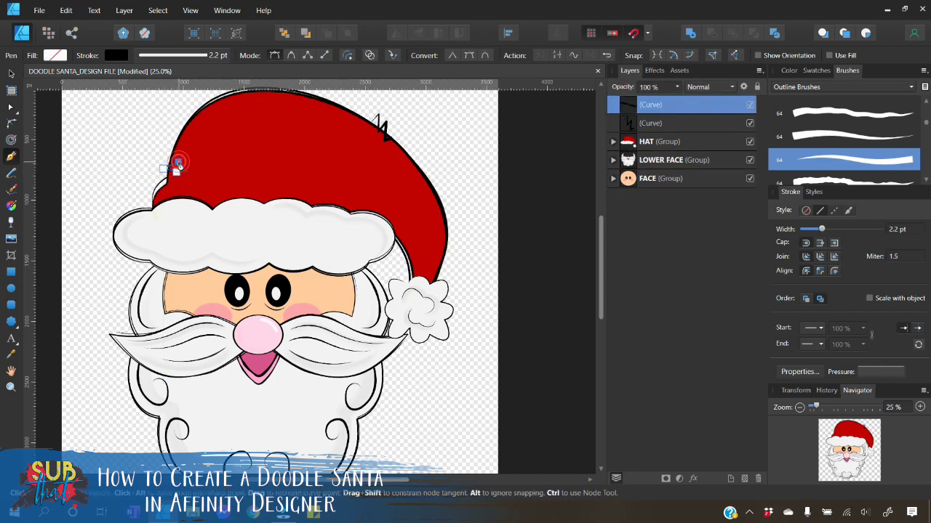
left_click(165, 157)
left_click(180, 153)
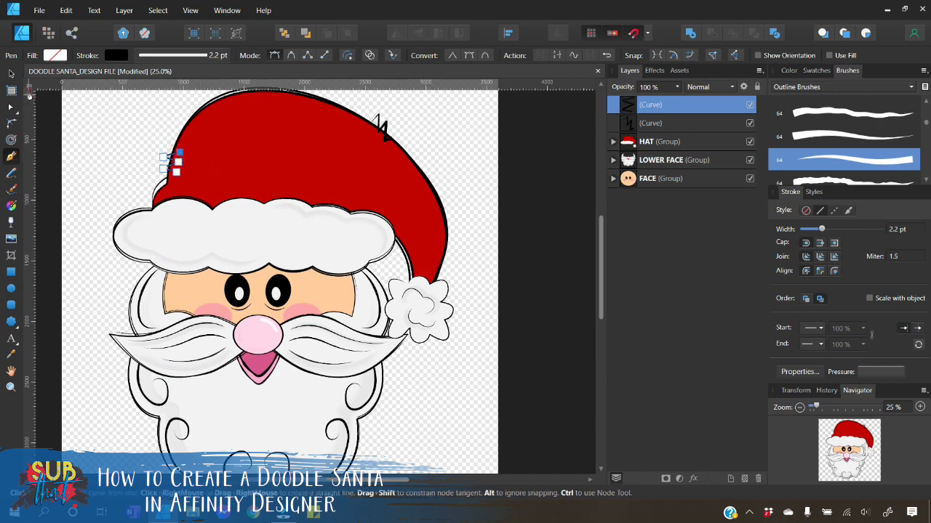
Select the zigzag on the hat's left edge and rotate it slightly clockwise to follow the outline
left_click(12, 73)
left_click(170, 165)
left_click(169, 165)
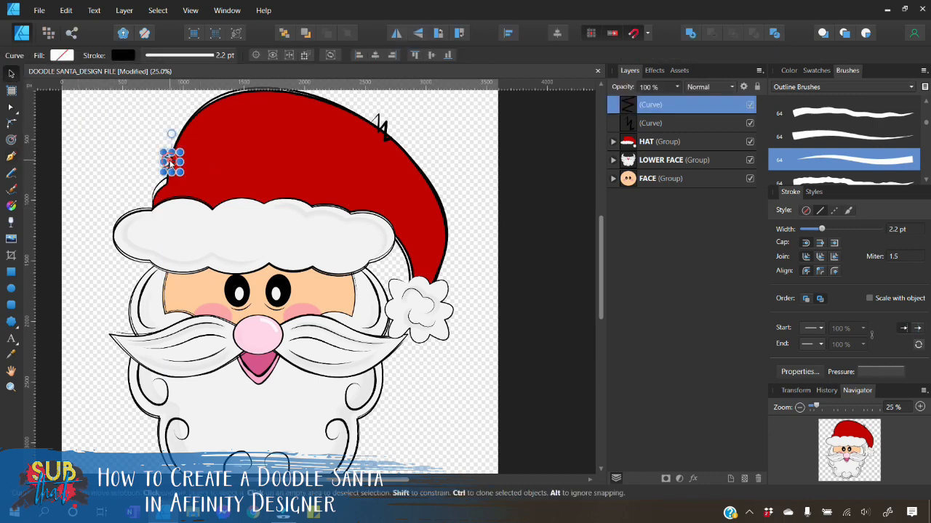
left_click_drag(172, 139, 177, 134)
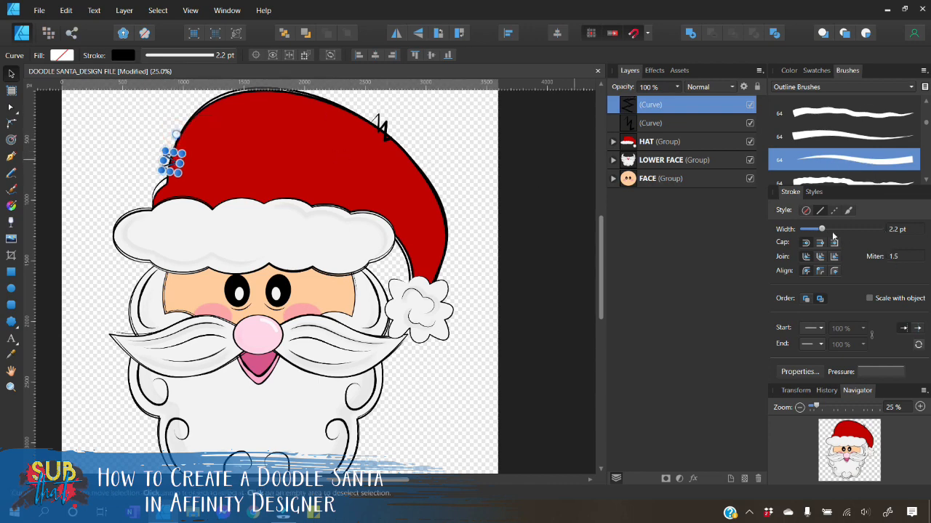
Give the zigzag on the hat's left edge the tapered outline brush at 6.4 pt stroke width and deselect it
left_click_drag(821, 229, 829, 230)
left_click(839, 163)
left_click(472, 160)
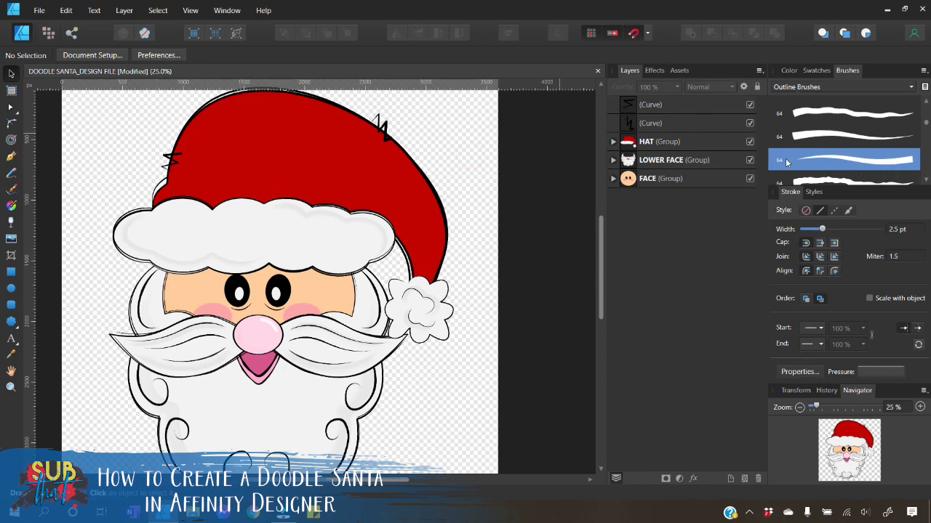
scroll(365, 147, "down", 1)
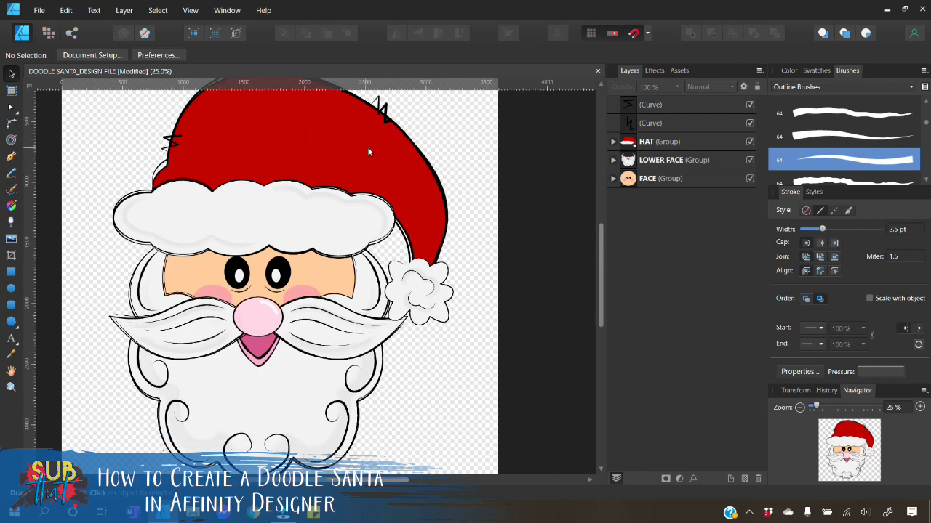
scroll(367, 147, "up", 2)
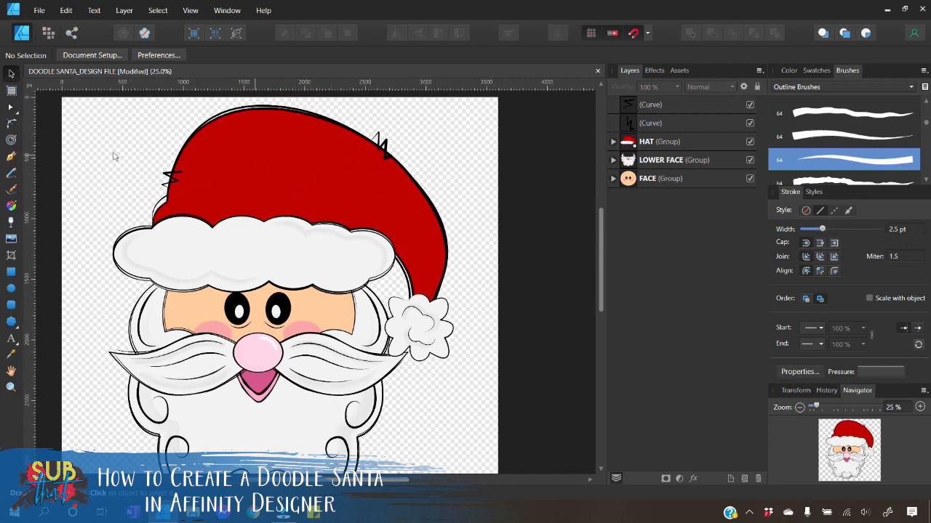
Duplicate the zigzag on the hat's upper right edge and move the copy to the beard's left edge
left_click(384, 145)
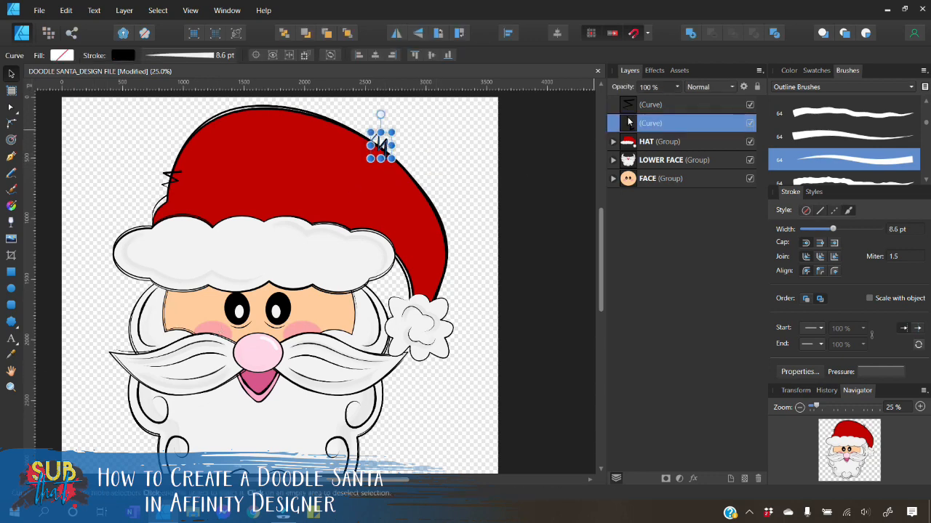
right_click(648, 123)
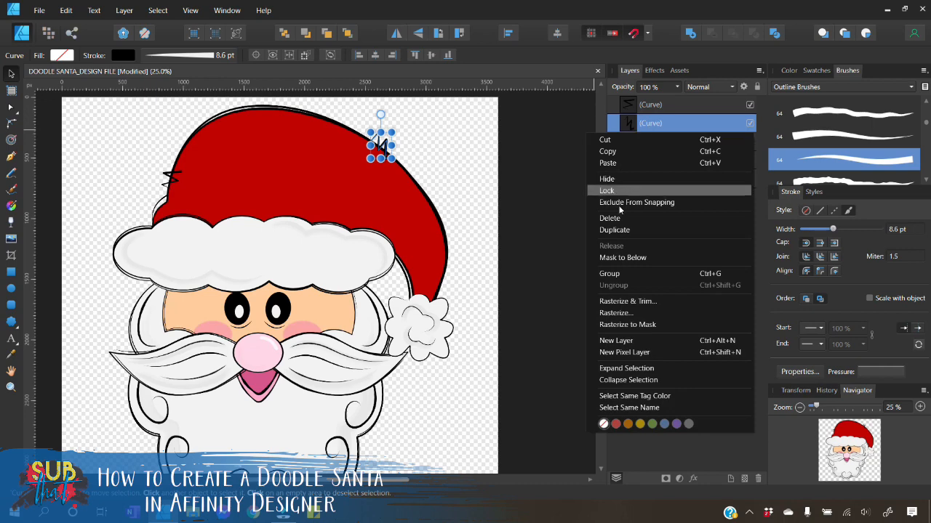
left_click(620, 230)
mouse_move(385, 150)
left_mouse_down()
mouse_move(456, 148)
mouse_move(414, 340)
mouse_move(187, 444)
mouse_move(142, 436)
left_mouse_up()
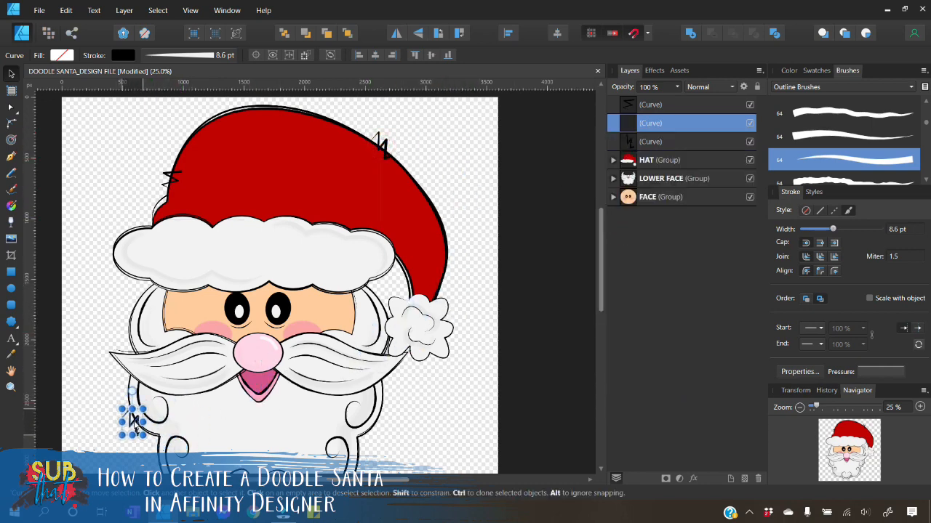
Rotate the copied zigzag clockwise, shrink it to about 129 × 161 px on the beard's lower left edge, and deselect it
scroll(173, 294, "down", 3)
scroll(173, 294, "down", 2)
mouse_move(136, 266)
left_mouse_down()
mouse_move(176, 336)
mouse_move(163, 262)
mouse_move(178, 277)
mouse_move(154, 299)
left_mouse_up()
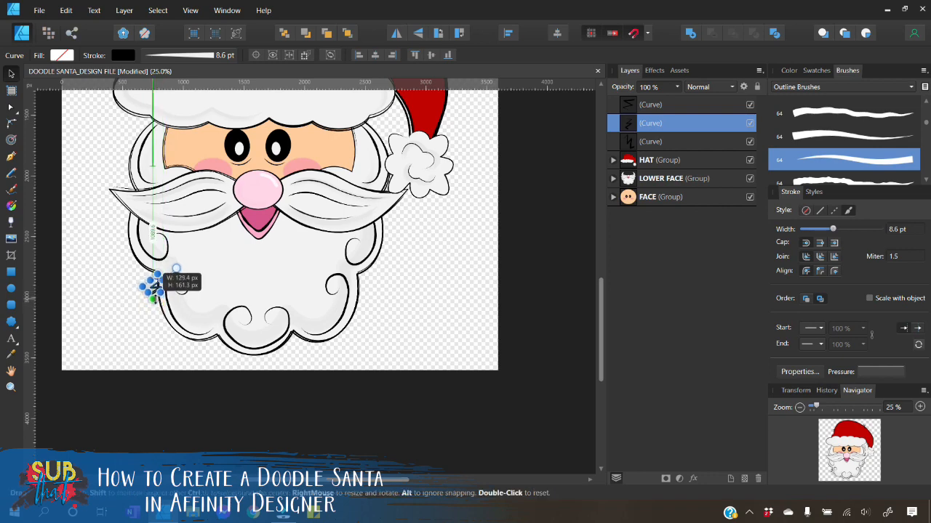
left_click(151, 317)
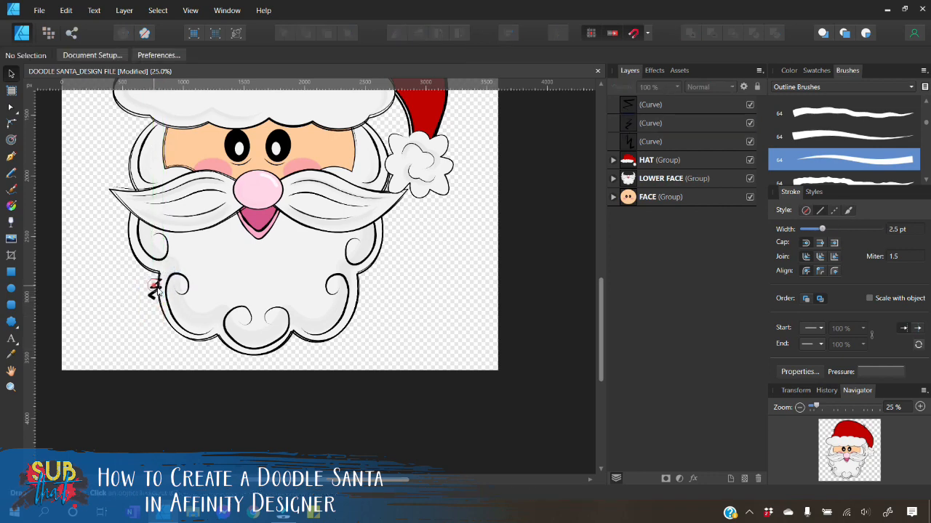
Reposition the beard zigzag onto the outline, rotate it slightly counterclockwise, nudge it left, and deselect it
left_click(154, 292)
left_click_drag(155, 286, 158, 292)
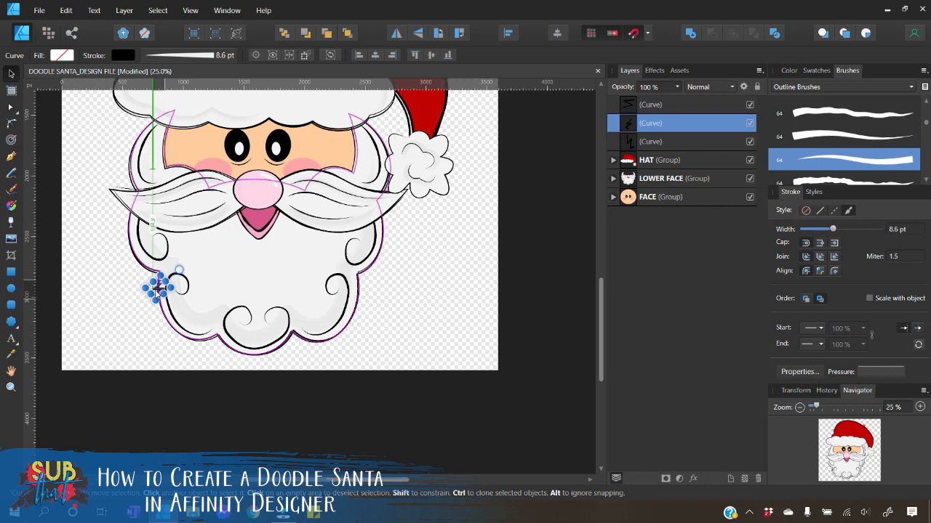
left_click_drag(179, 272, 171, 261)
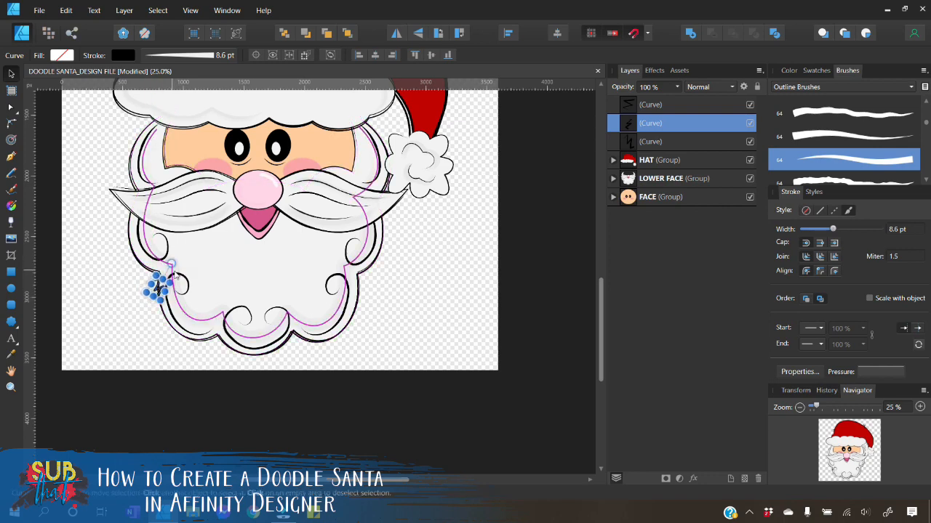
key("Left")
key("Left")
key("Left")
key("Left")
key("Left")
key("Left")
key("Left")
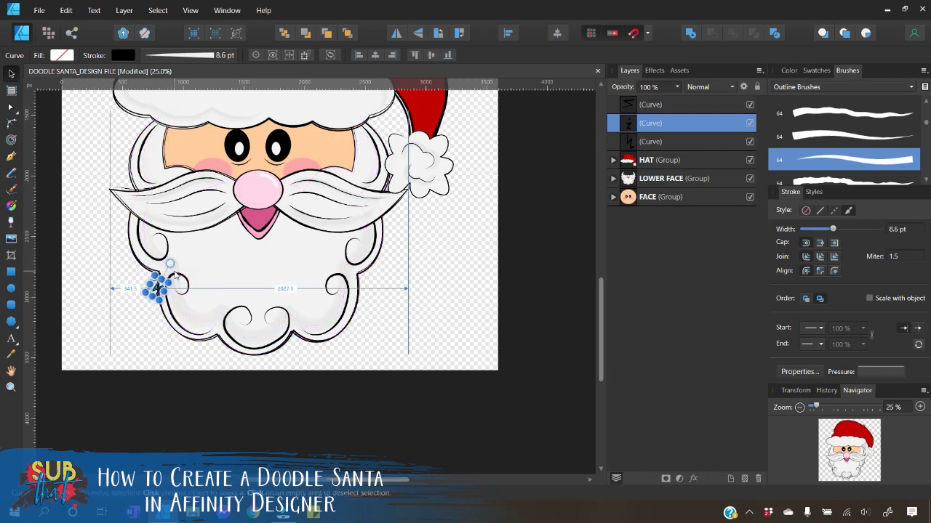
left_click(128, 332)
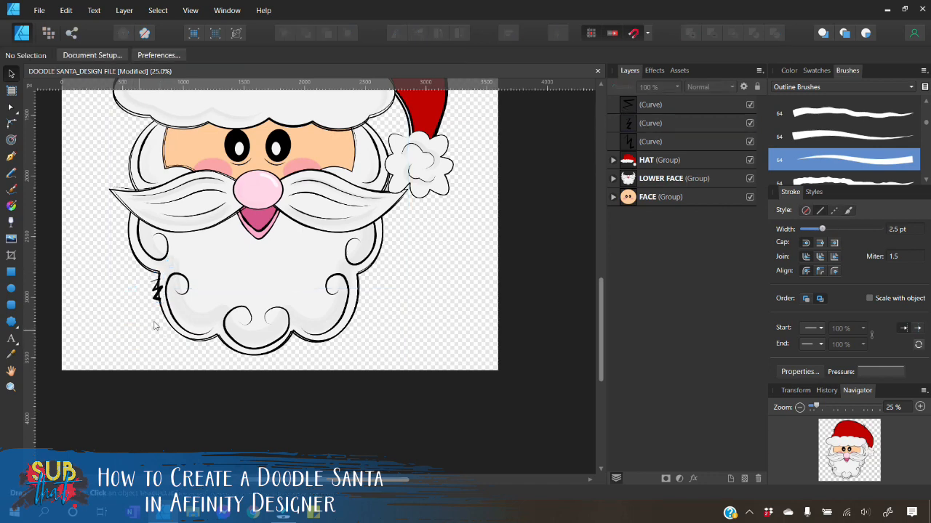
Reduce the stroke width of the zigzag on the beard's left edge and deselect it
scroll(157, 326, "up", 3)
left_click(158, 383)
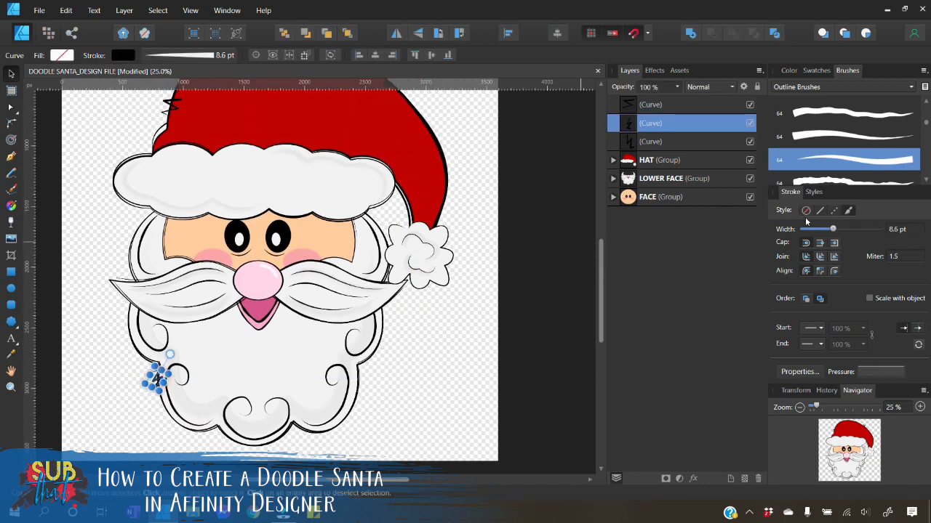
left_click_drag(835, 230, 828, 230)
left_click(469, 381)
scroll(461, 376, "up", 2)
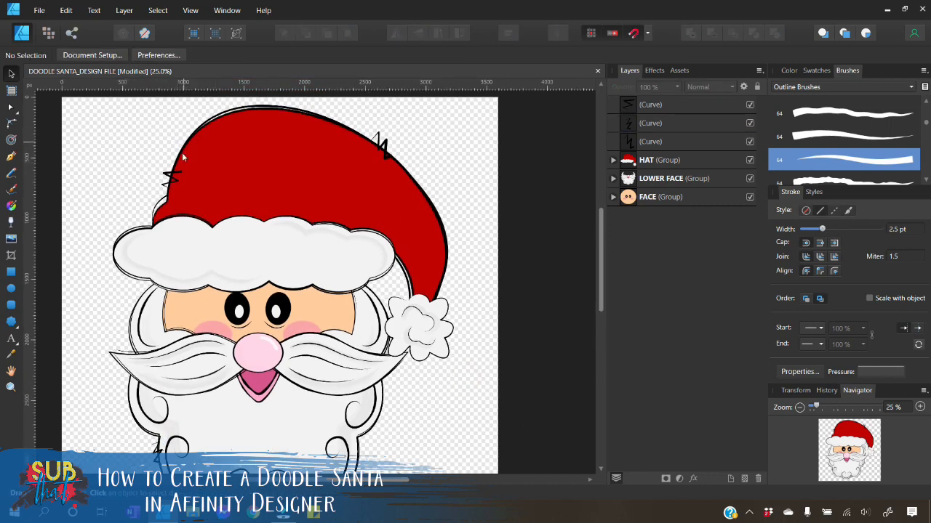
Duplicate the zigzag on the hat's left edge, move the copy to the beard's right edge, flip it horizontally and rotate it
left_click(179, 180)
right_click(663, 109)
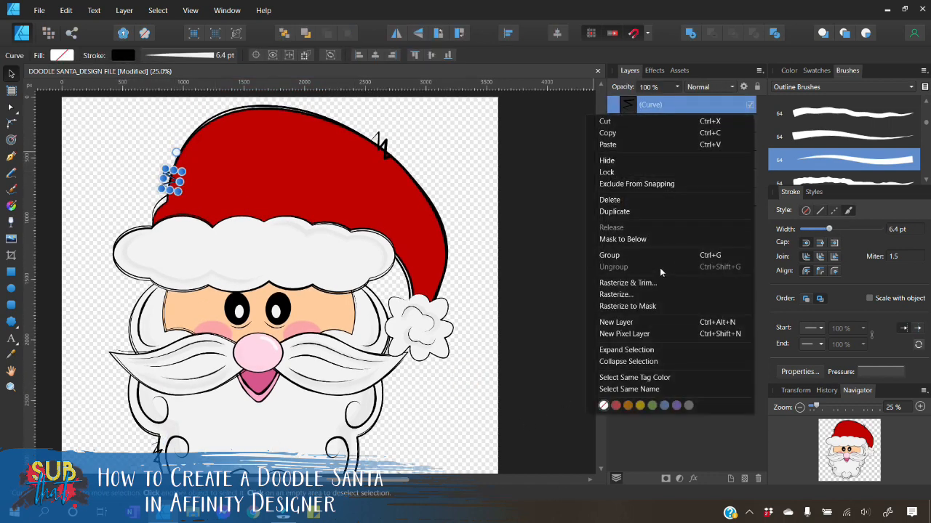
left_click(635, 211)
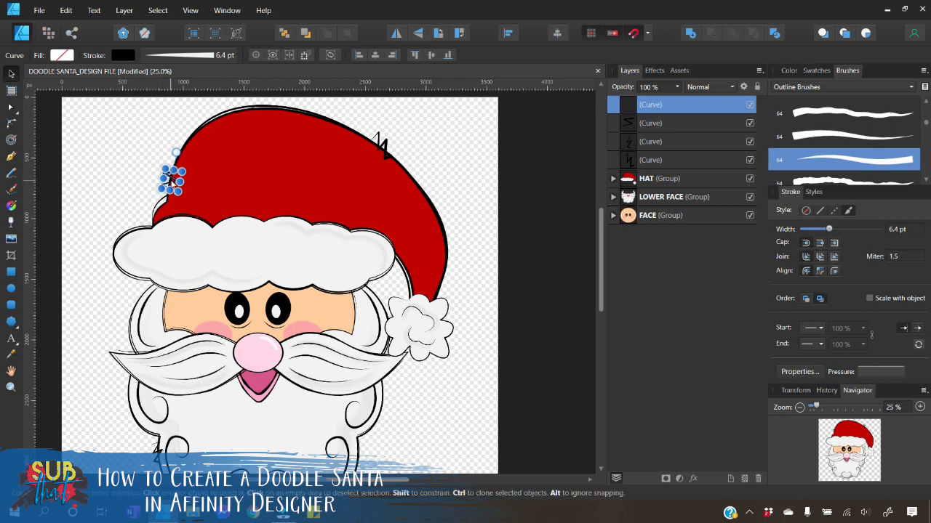
left_click_drag(174, 181, 377, 416)
scroll(405, 336, "down", 3)
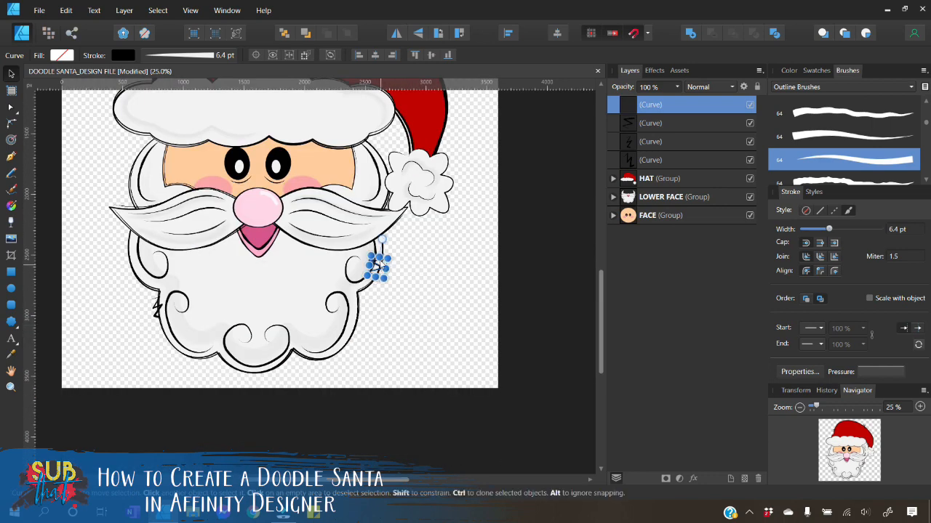
left_click_drag(379, 265, 379, 282)
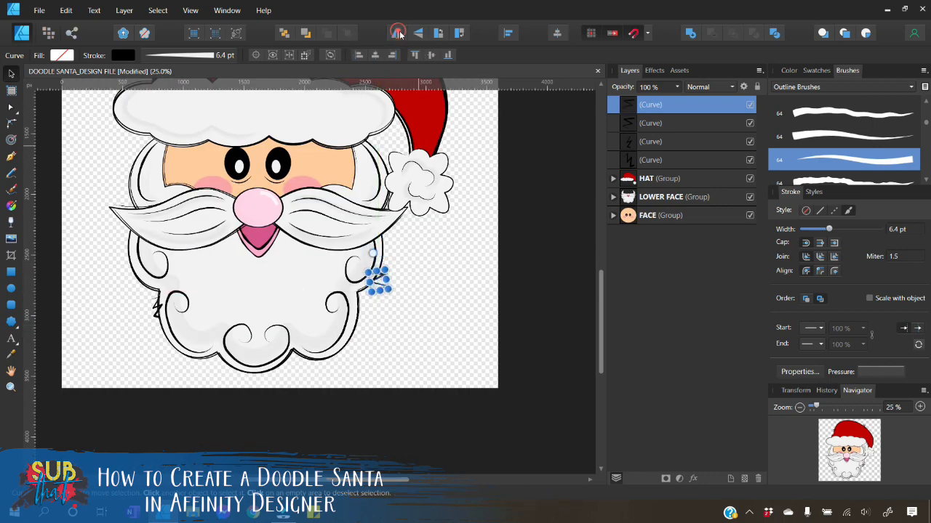
mouse_move(381, 253)
left_mouse_down()
mouse_move(395, 259)
mouse_move(391, 247)
left_mouse_up()
left_click(402, 311)
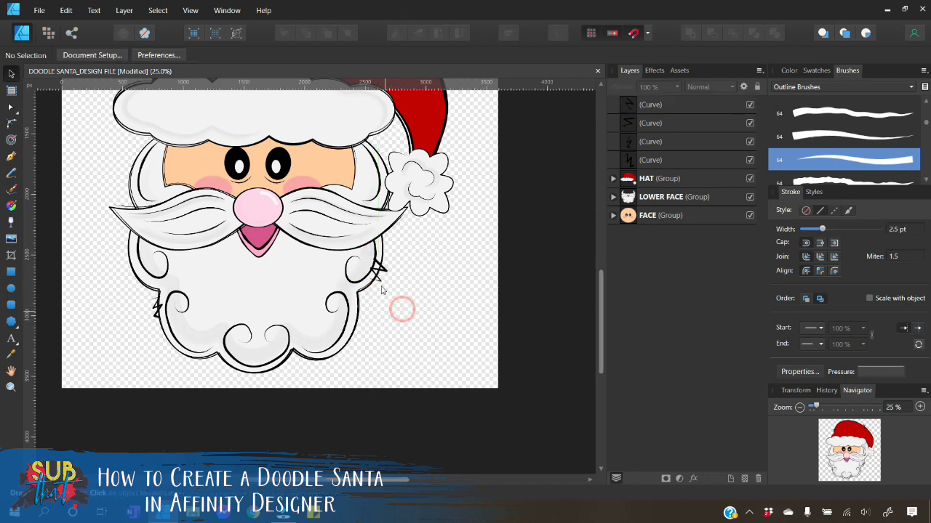
Move the copied zigzag from the beard's right edge to the lower edge of the right moustache tip, rotating it to cross the outline
left_click(380, 276)
left_click_drag(379, 286, 410, 213)
left_click(415, 250)
left_click(393, 229)
left_click(420, 266)
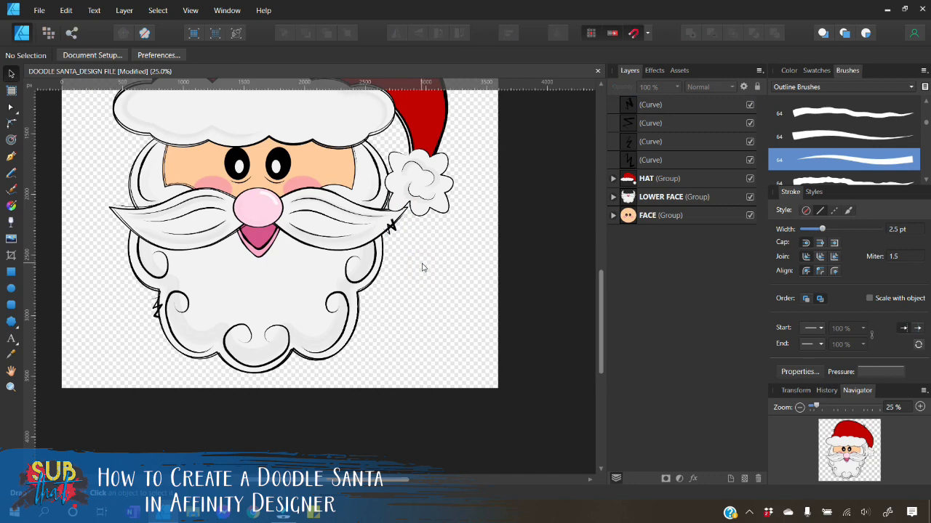
With the Pen tool in line mode, draw two short parallel black lines across the brim's lower right edge and deselect them
scroll(436, 271, "up", 2)
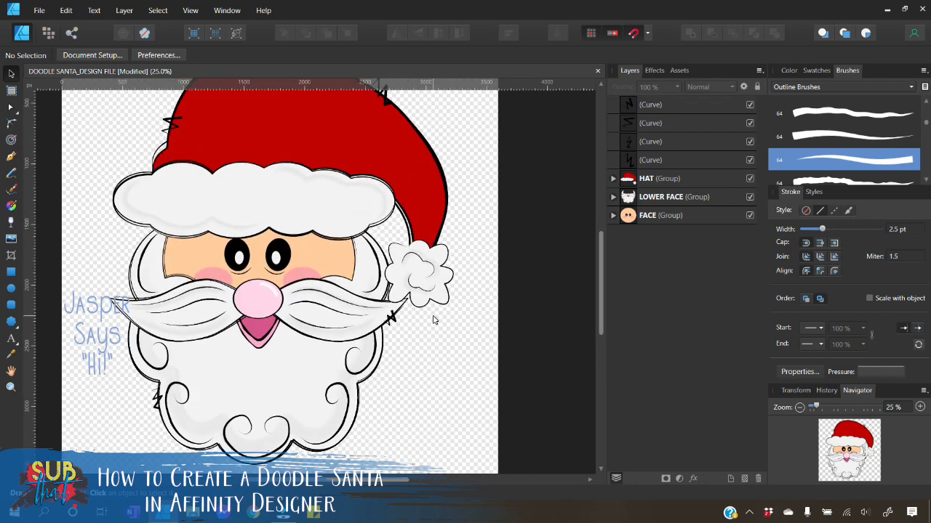
scroll(338, 289, "up", 2)
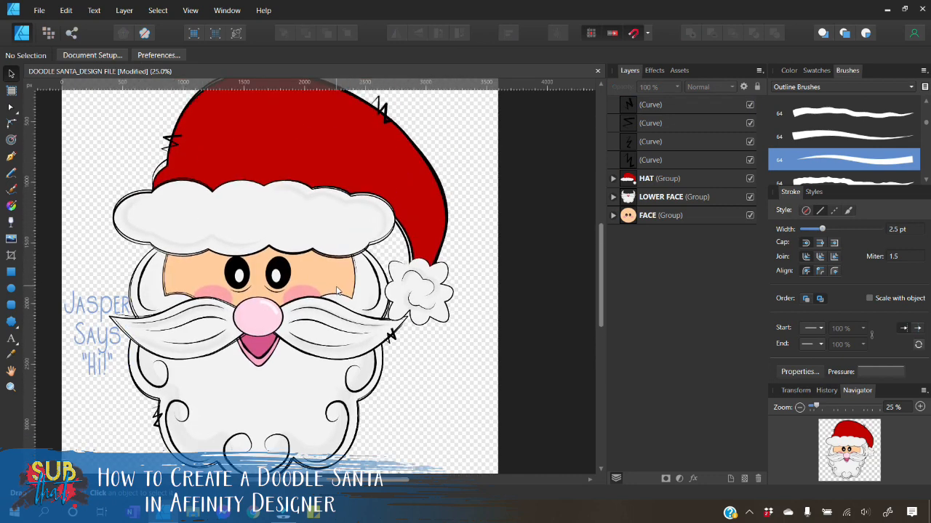
left_click(11, 157)
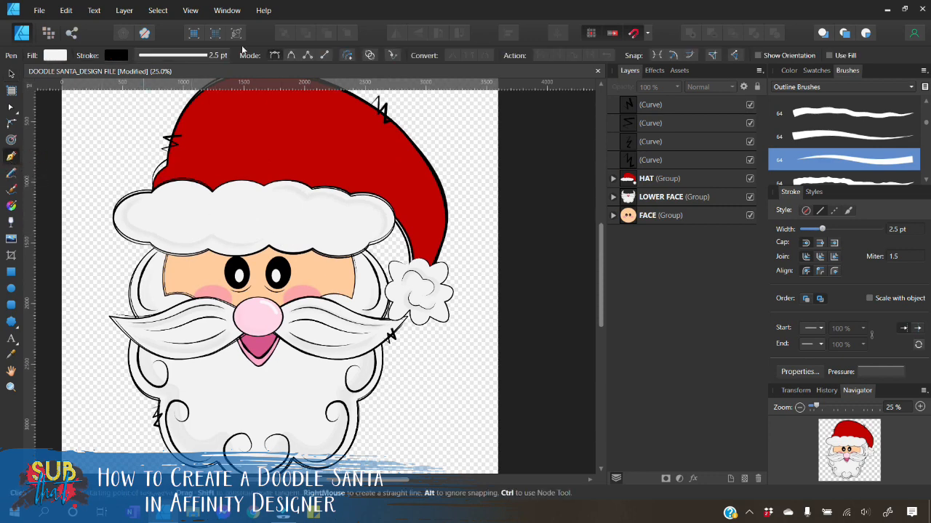
left_click(325, 56)
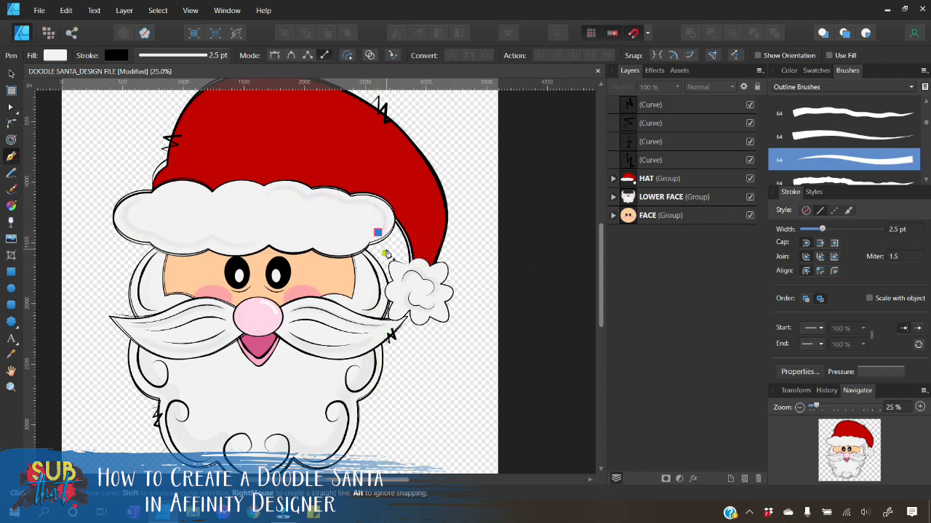
left_click(385, 245)
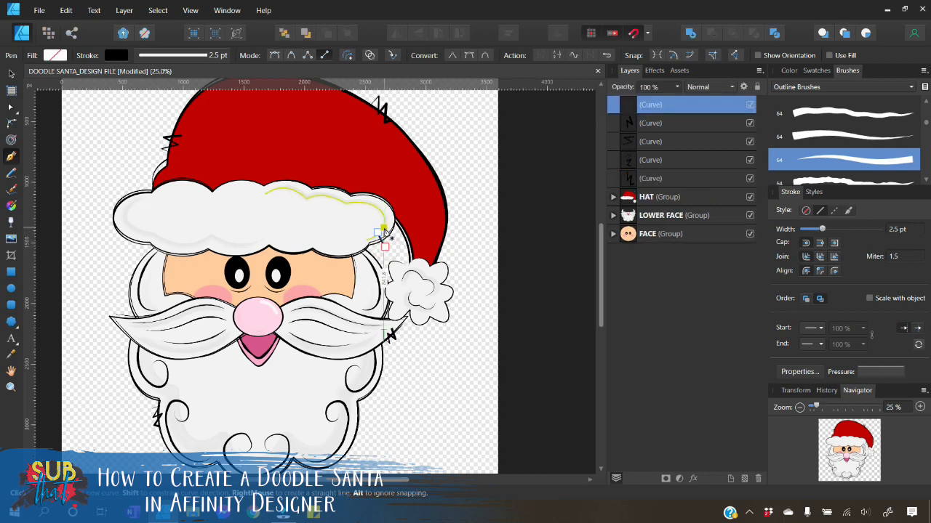
left_click(390, 241)
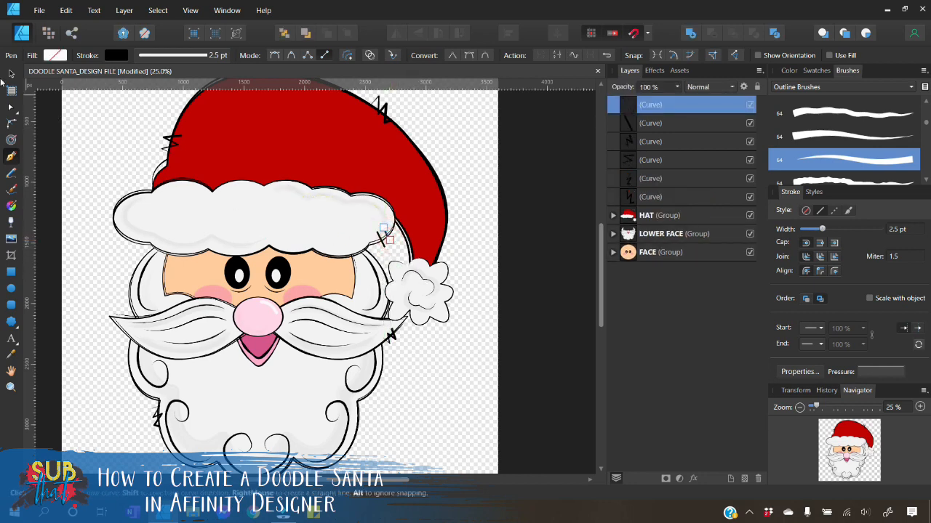
left_click(10, 75)
left_click(502, 245)
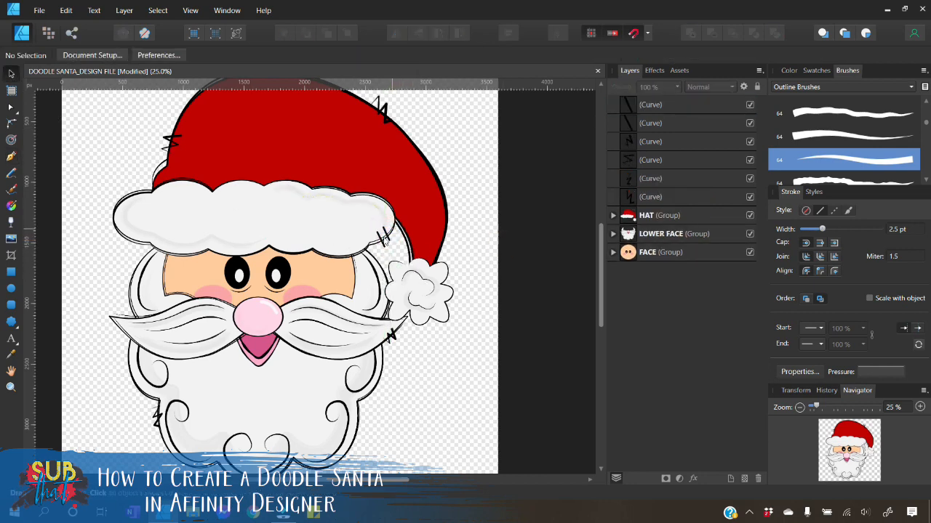
Move the two short lines on the brim's right end closer together and deselect them
left_click(11, 158)
scroll(320, 211, "down", 2)
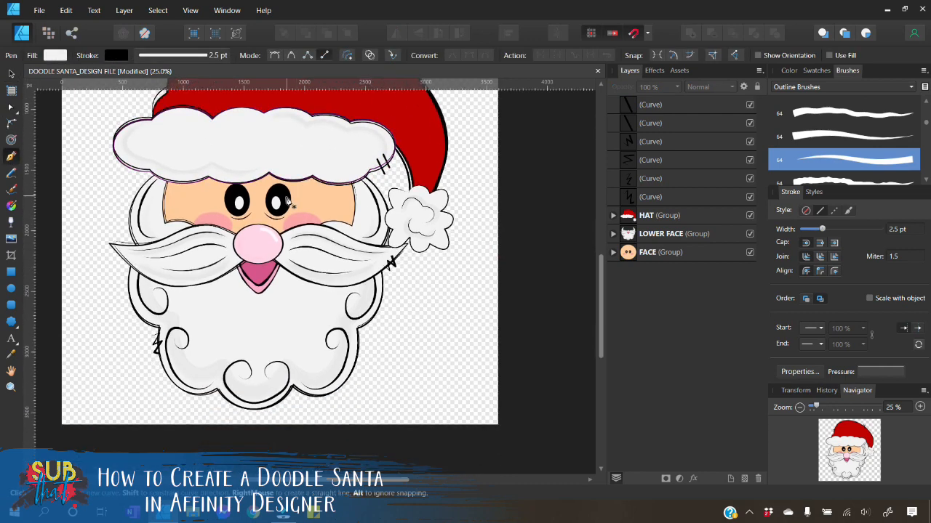
left_click(11, 74)
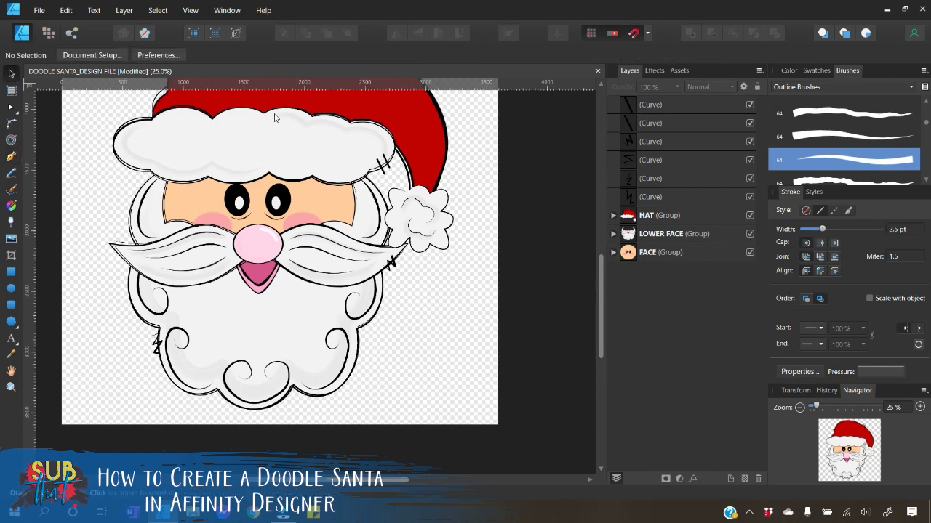
left_click_drag(387, 166, 418, 175)
left_click(448, 292)
scroll(422, 272, "up", 2)
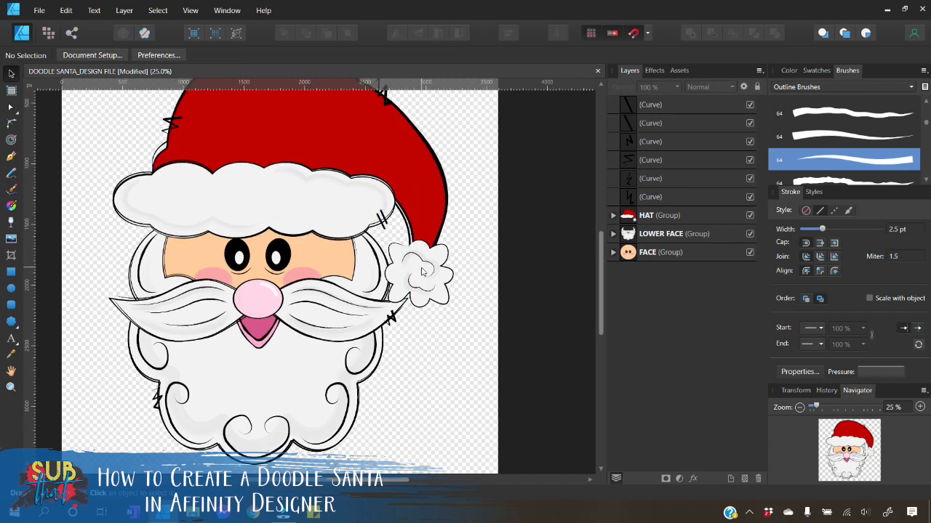
With the Pen tool, draw two short, nearly horizontal black lines across the hat's right edge, above the pom-pom
left_click(11, 157)
left_click(919, 407)
left_click(919, 408)
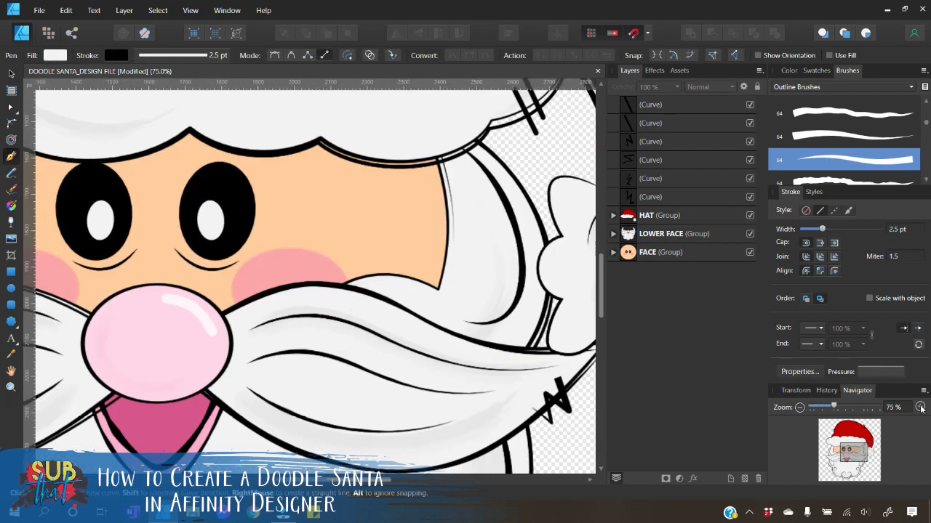
mouse_move(321, 480)
left_mouse_down()
mouse_move(356, 488)
mouse_move(399, 480)
left_mouse_up()
scroll(483, 308, "up", 5)
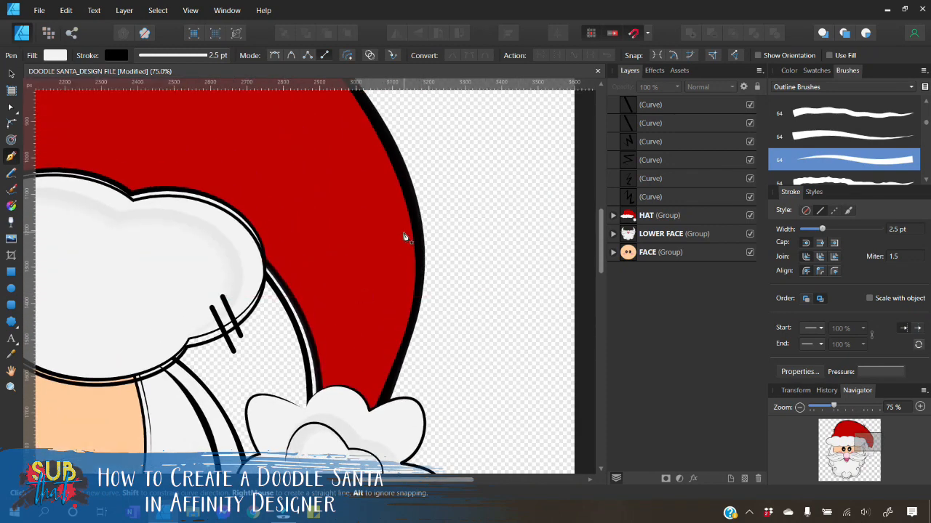
left_click_drag(404, 232, 436, 230)
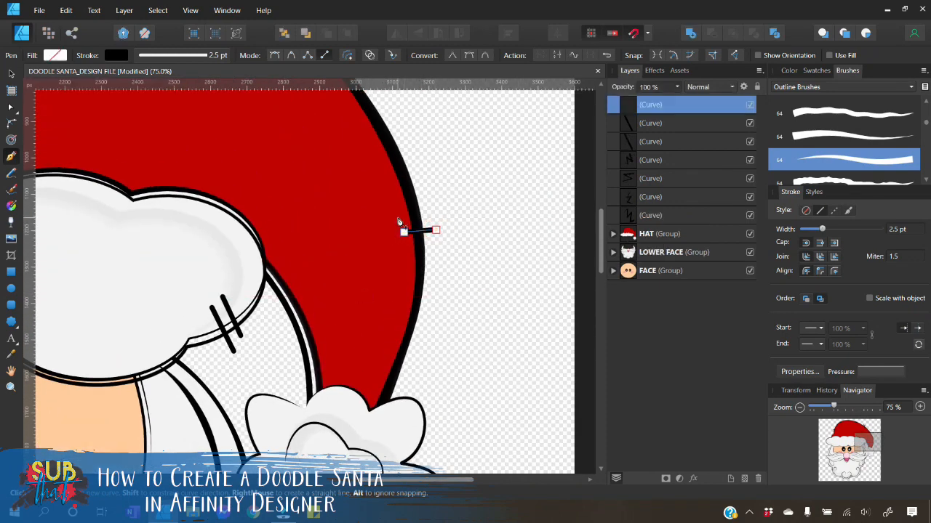
left_click(435, 212)
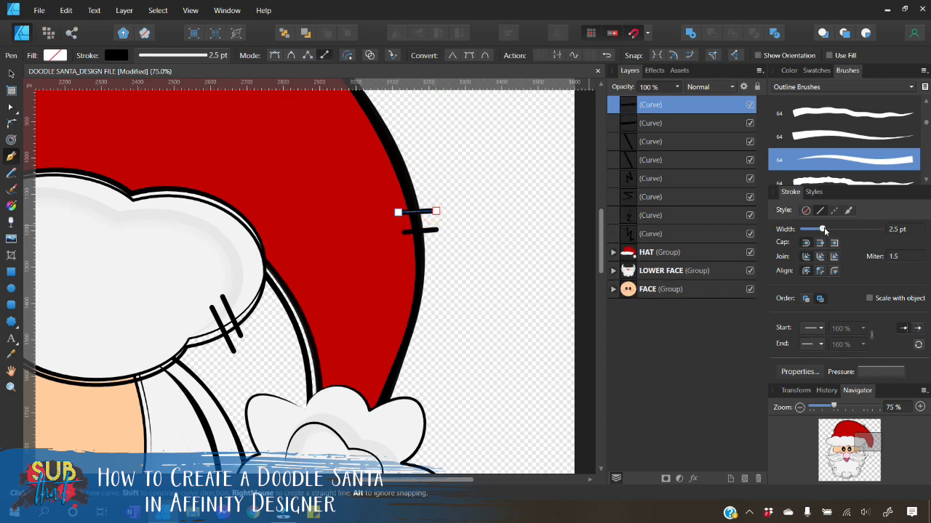
Thin the strokes of the two short lines on the hat's right edge, setting the lower one to 1.1 pt
left_click_drag(824, 231, 819, 229)
left_click(669, 130)
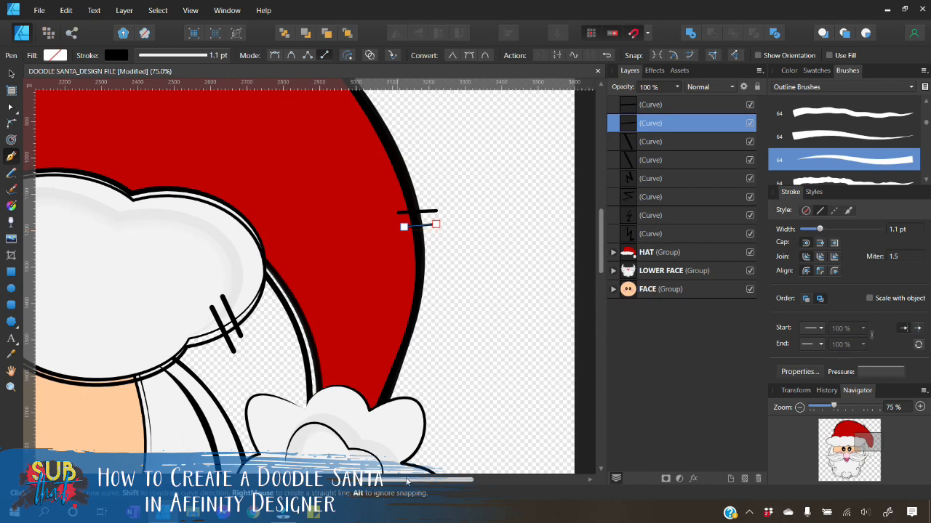
With the Pen tool in line mode, draw two short parallel diagonal black lines across the hat brim's upper left edge
left_click_drag(381, 481, 160, 447)
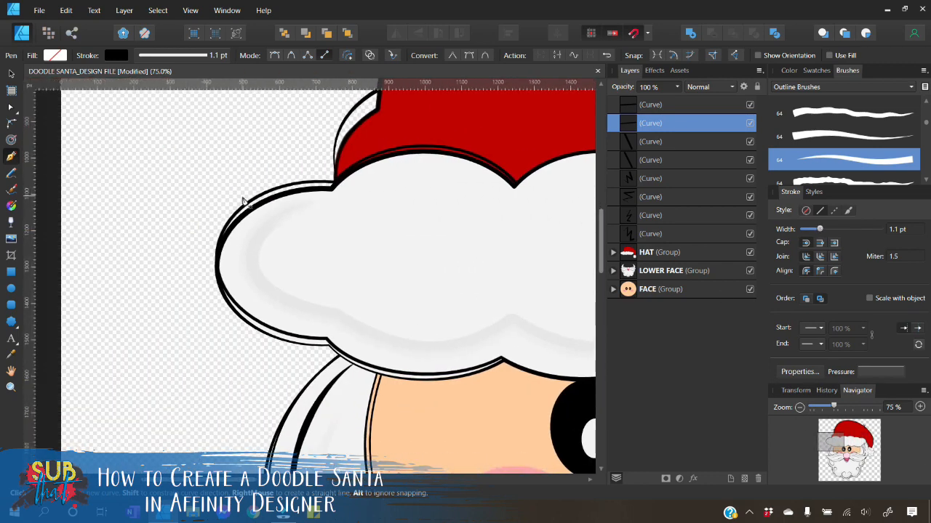
left_click(246, 191)
left_click(256, 213)
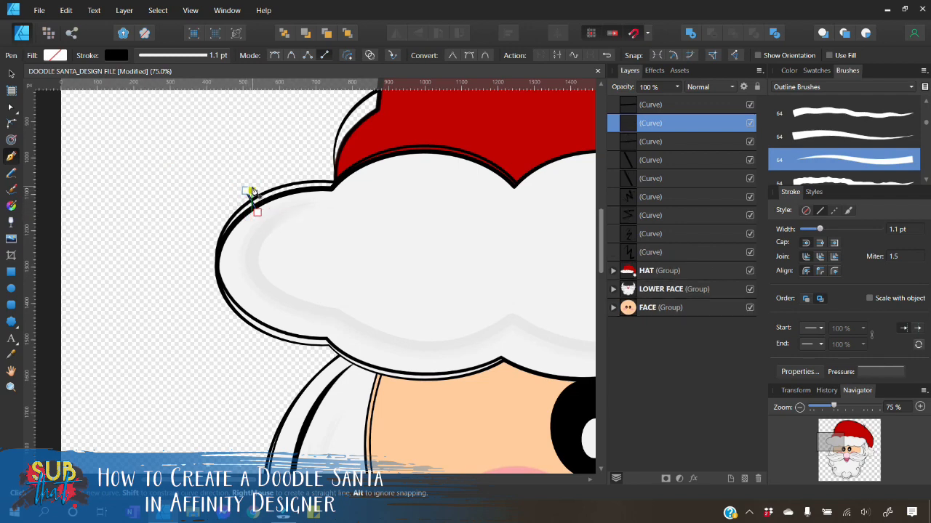
left_click(252, 190)
left_click(252, 185)
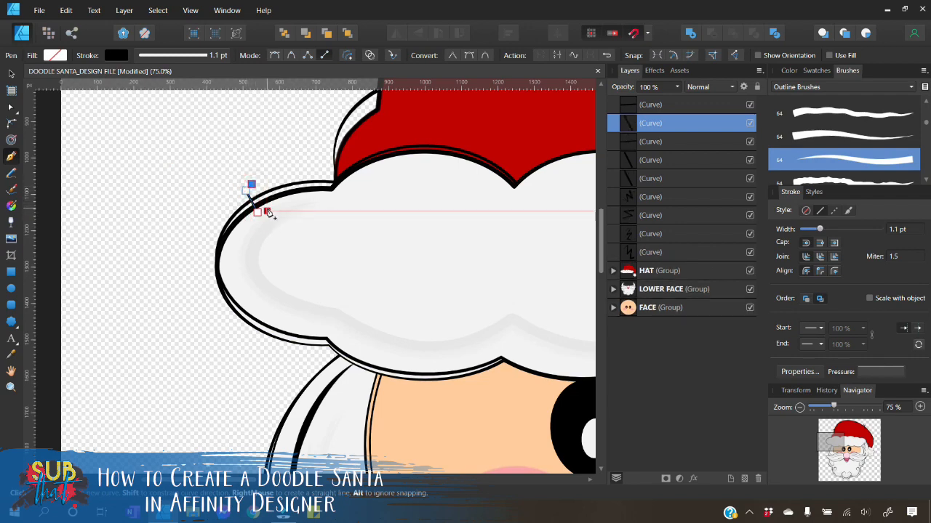
left_click(267, 211)
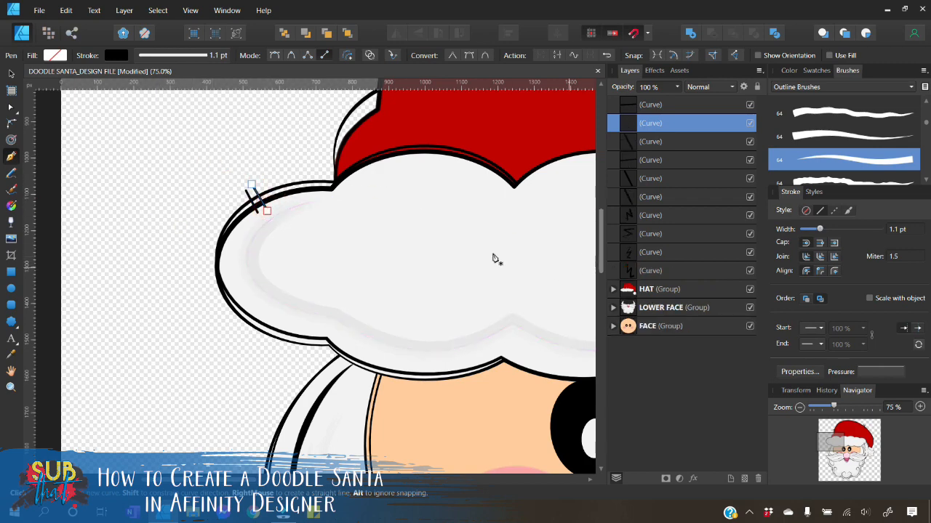
Draw two short parallel diagonal black lines across the lower outline near the moustache's left tip
scroll(262, 247, "down", 1)
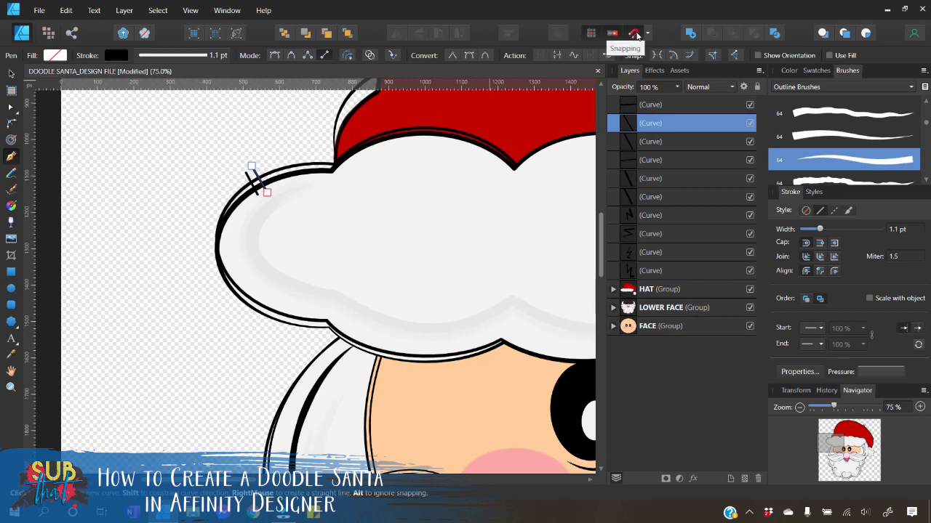
scroll(216, 321, "down", 10)
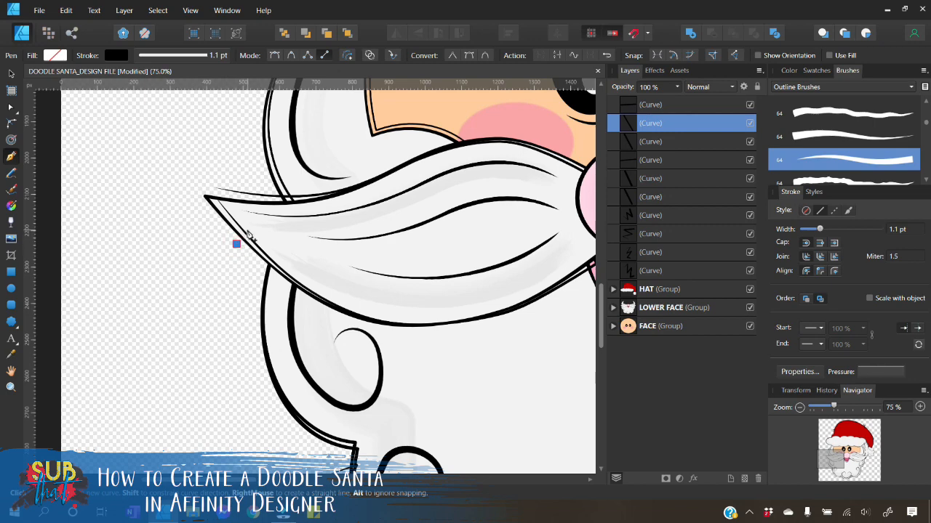
left_click(247, 231)
left_click(242, 249)
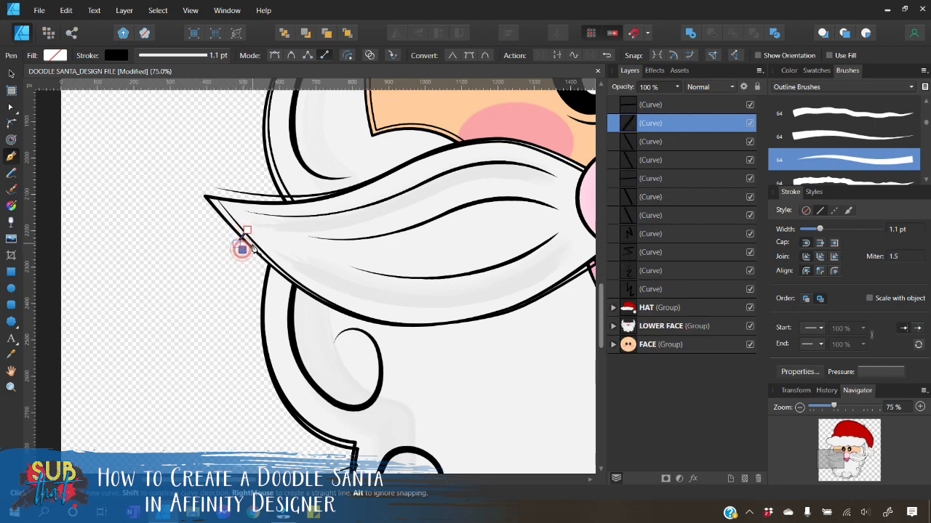
left_click(255, 235)
Draw two short, nearly horizontal black lines across the beard's lower right edge and deselect them
scroll(251, 265, "down", 4)
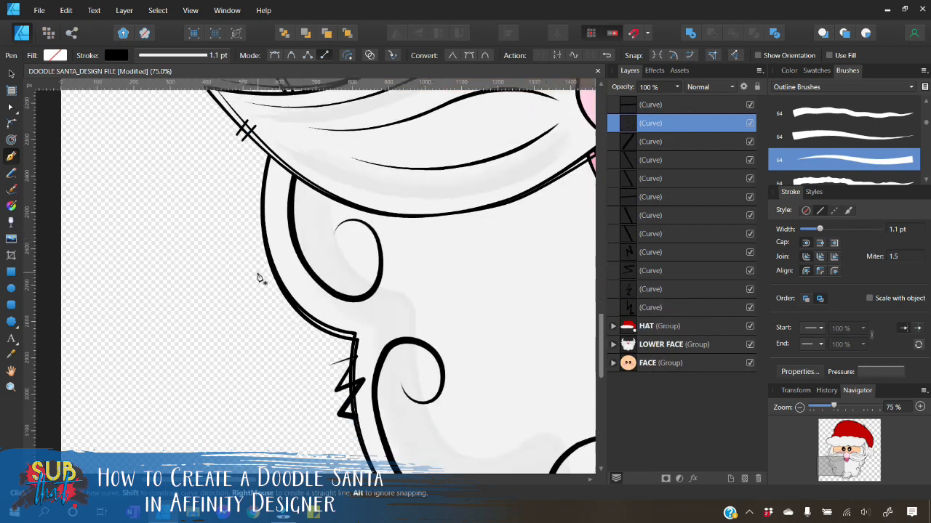
left_click(799, 408)
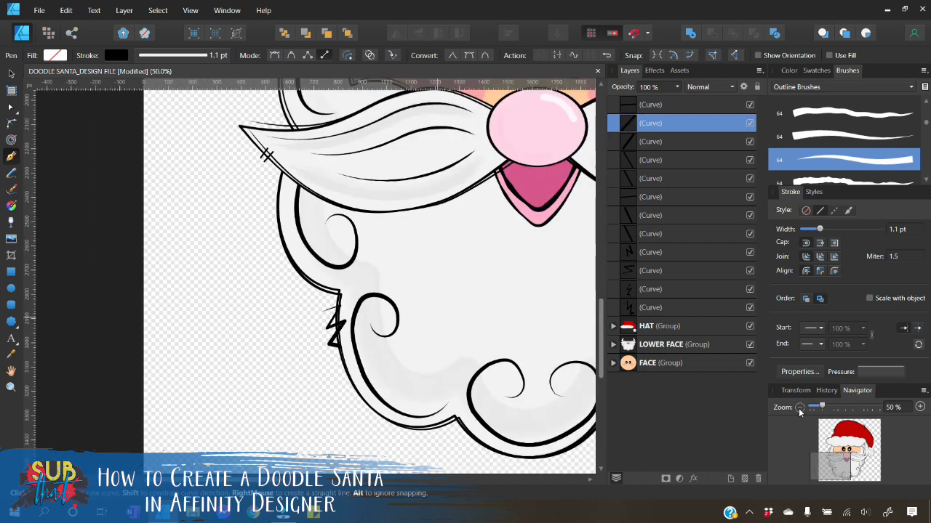
left_click(798, 408)
left_click_drag(311, 481, 345, 482)
scroll(390, 456, "up", 4)
scroll(224, 267, "up", 1)
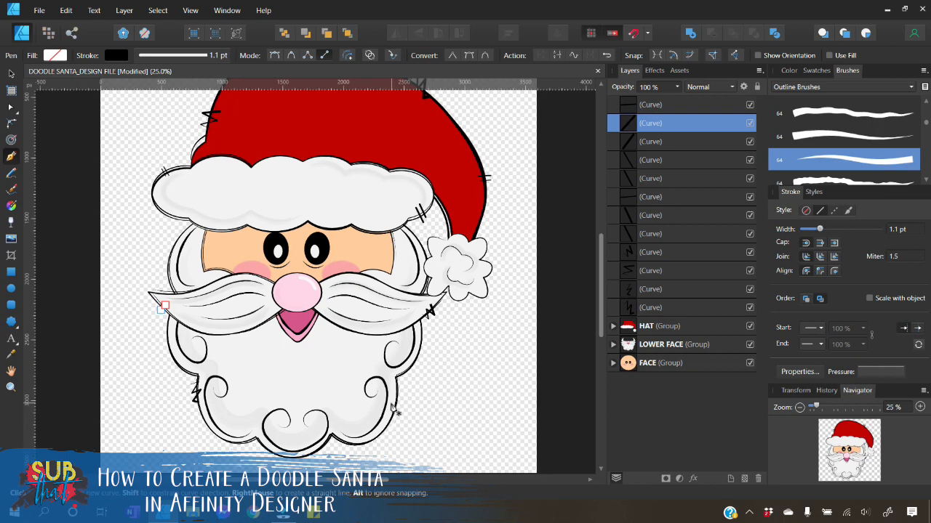
left_click(391, 404)
left_click(403, 400)
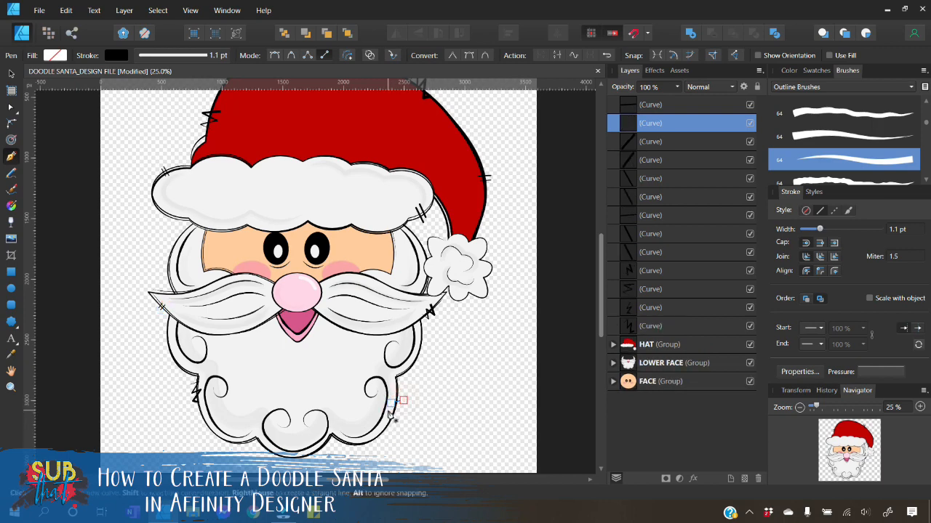
left_click(391, 409)
left_click(402, 408)
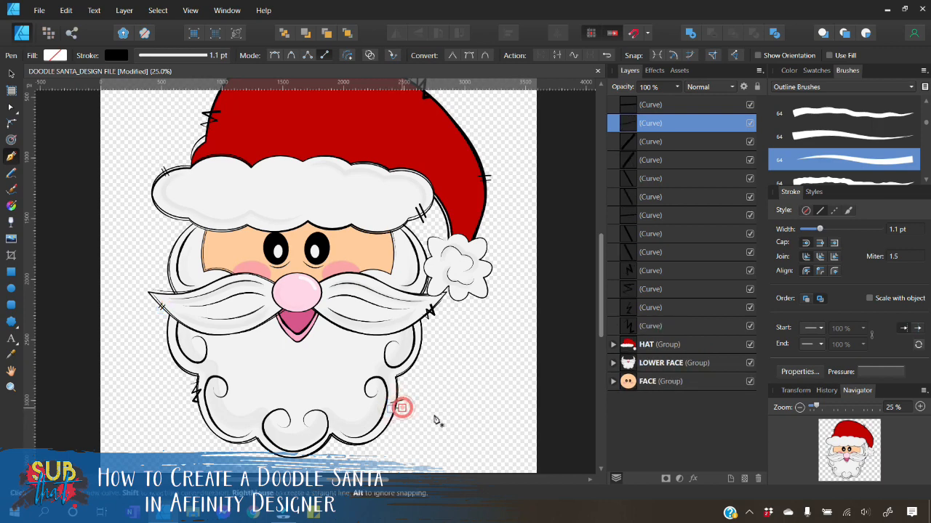
left_click(11, 74)
left_click(77, 162)
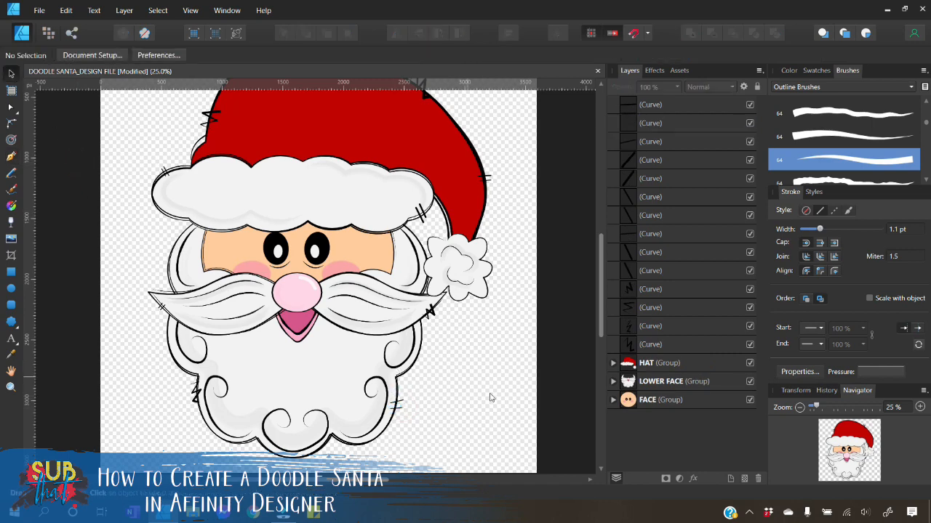
Group all the loose accent curves above the HAT group, name the group ACCENT MARKS and deselect it
left_click(799, 408)
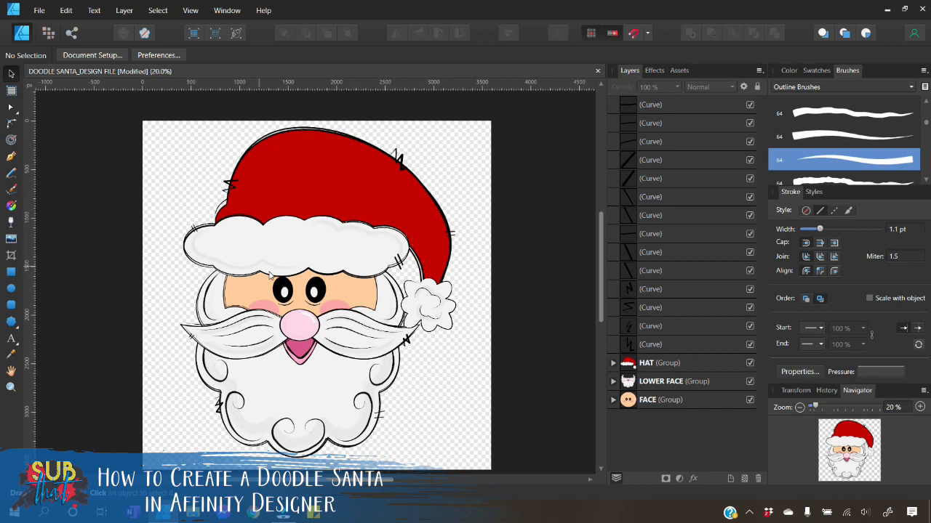
left_click(641, 105)
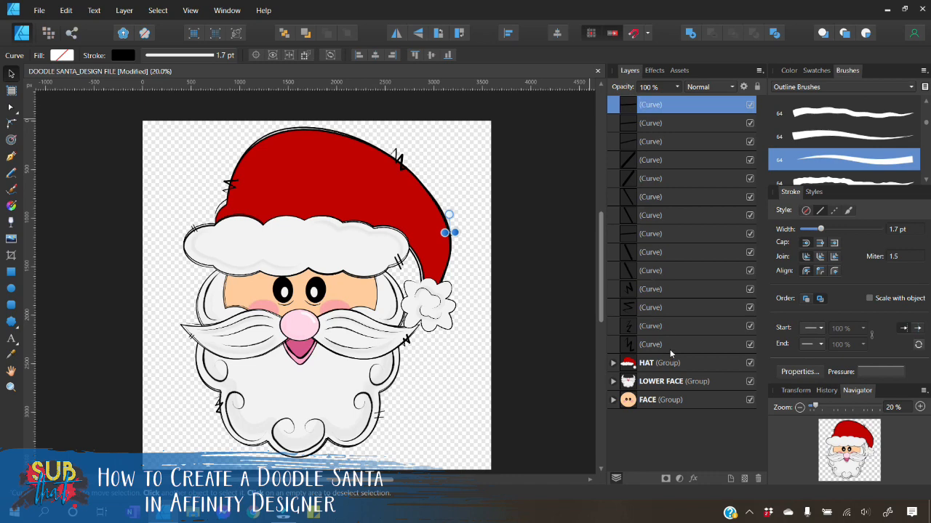
left_click(651, 345, "shift")
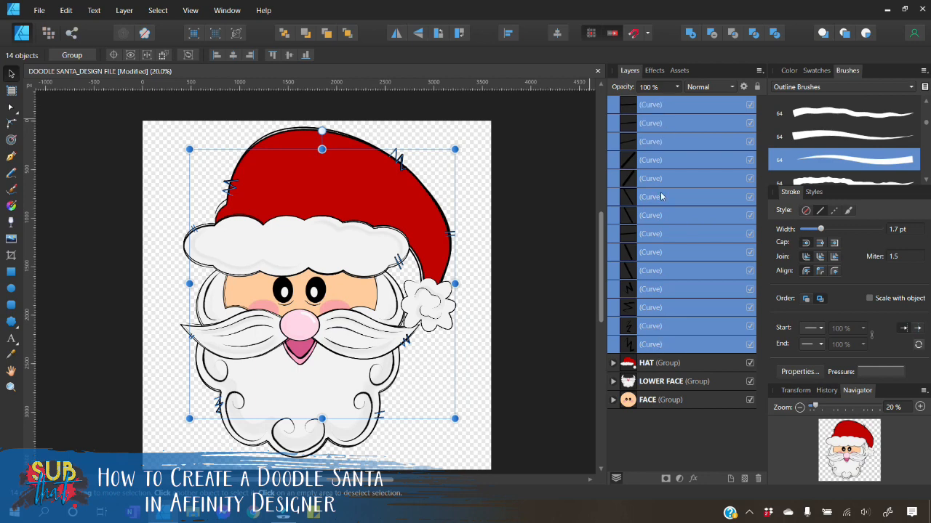
right_click(656, 108)
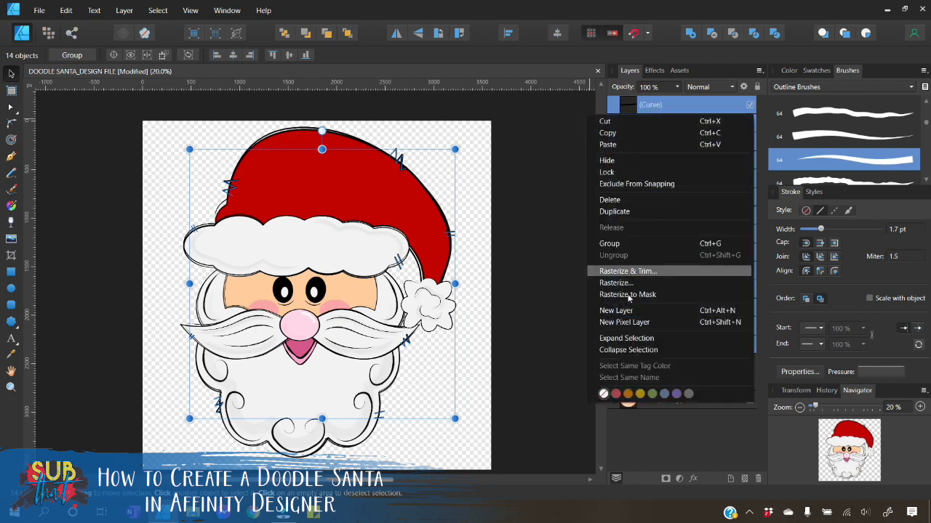
left_click(615, 246)
double_click(657, 105)
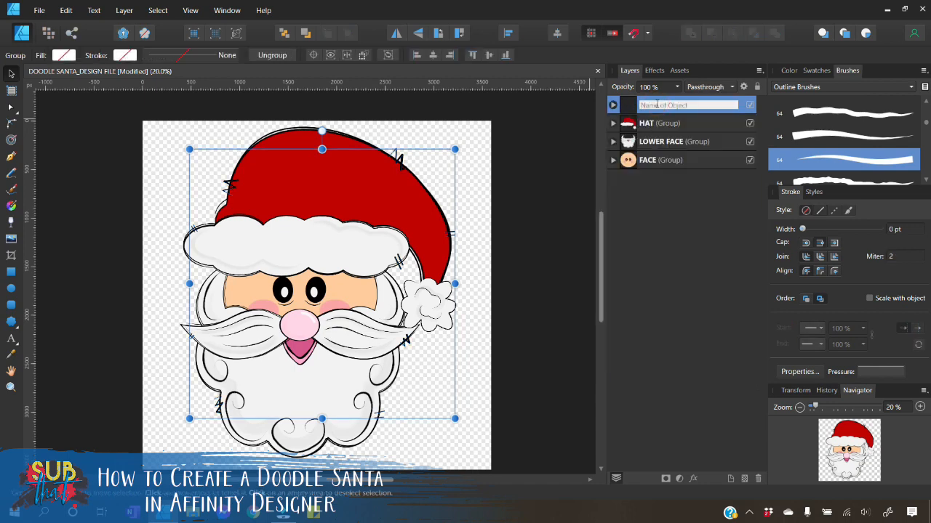
type("ACCENT MARKS")
key("Return")
left_click(557, 230)
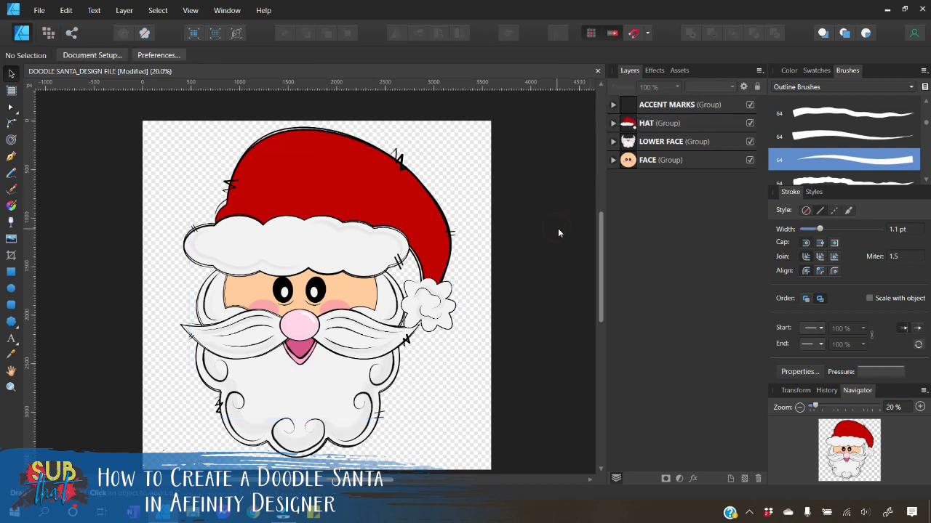
Group the ACCENT MARKS, HAT, LOWER FACE and FACE groups together and name the new group DOODLE SANTA
left_click(664, 106)
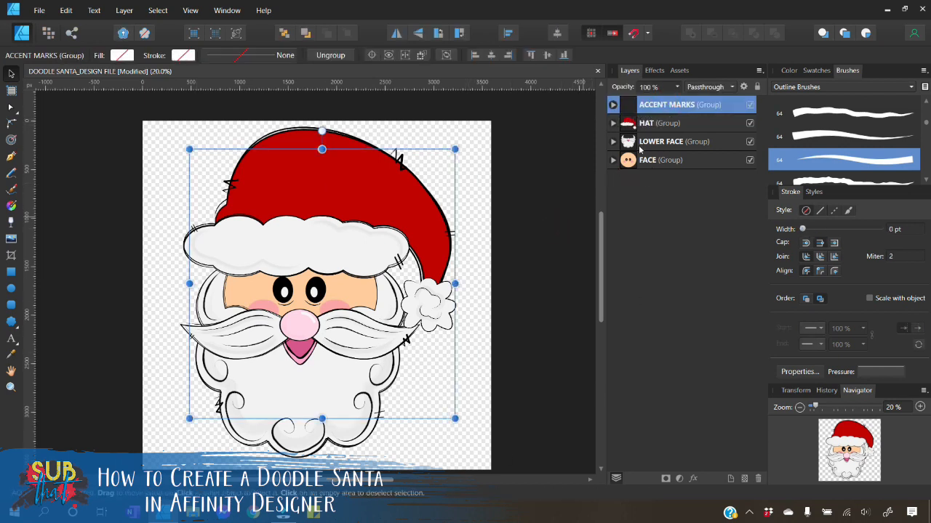
left_click(659, 161, "shift")
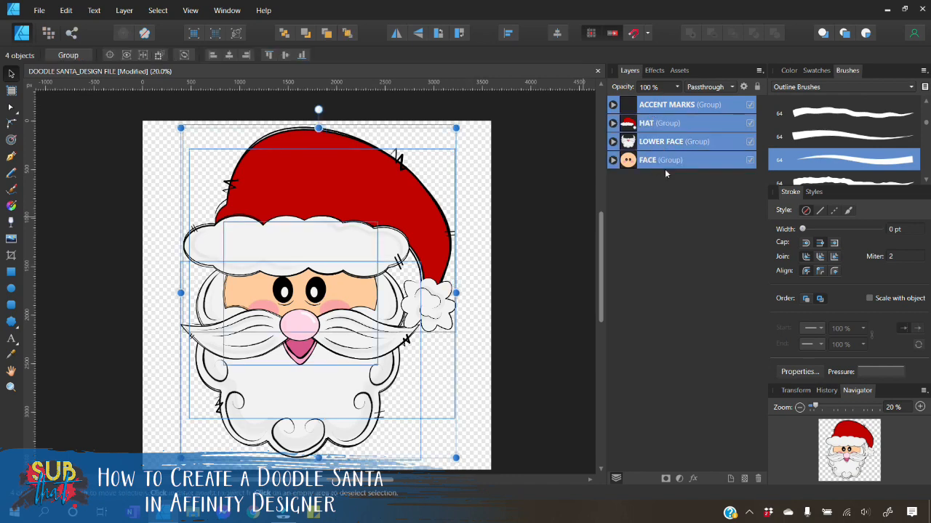
right_click(660, 105)
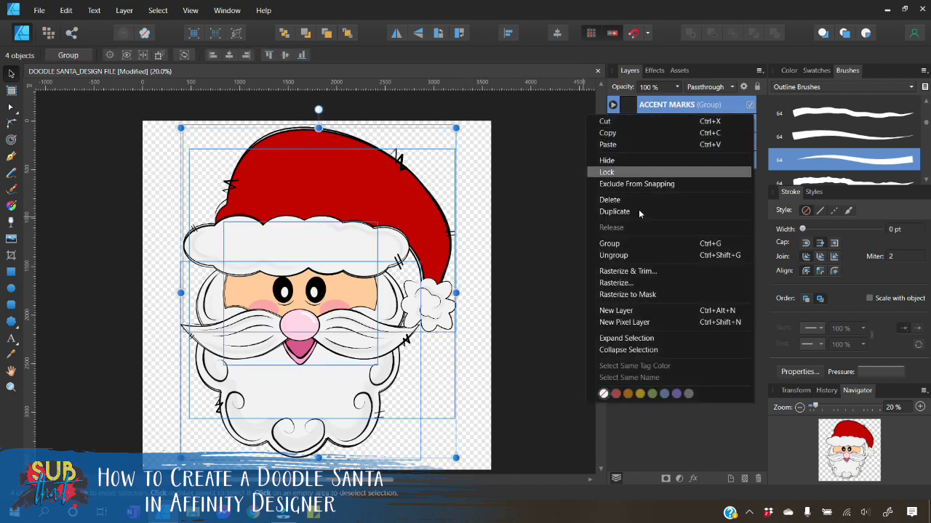
left_click(635, 250)
double_click(658, 107)
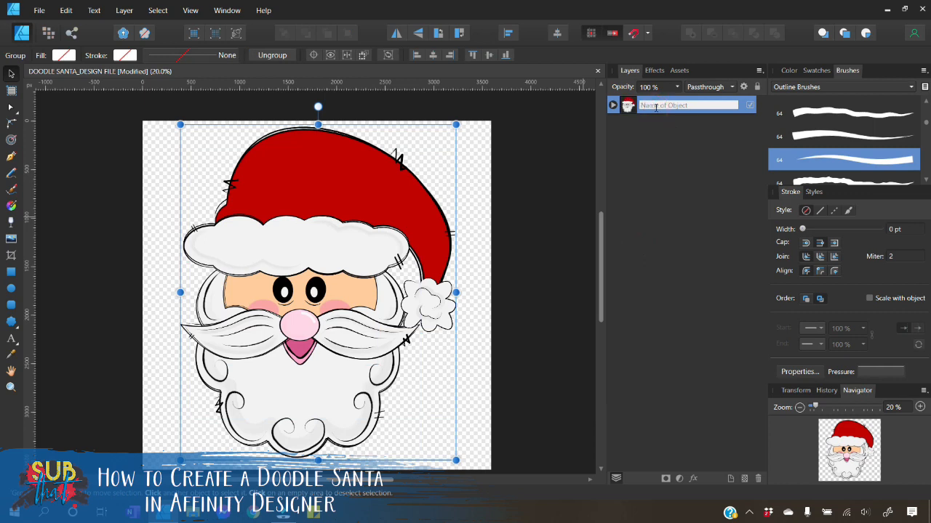
type("DOODLE SANTA")
key("Return")
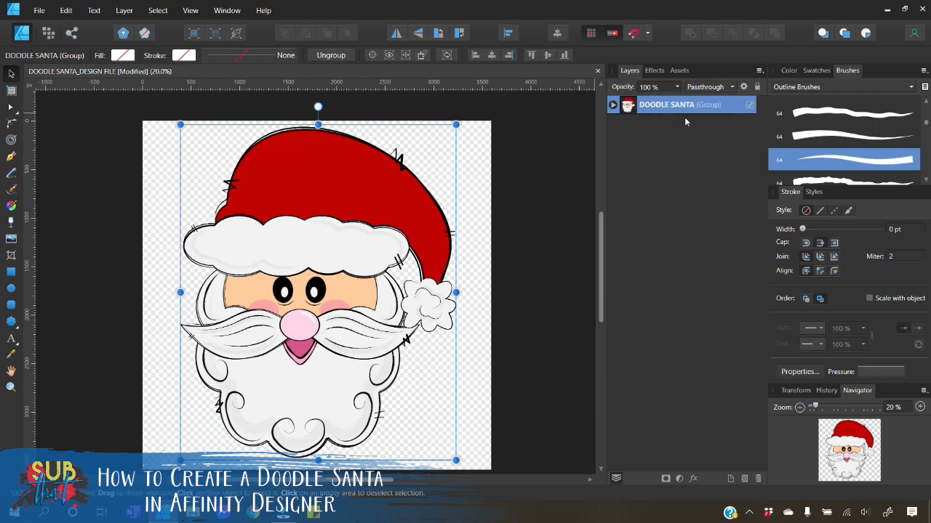
Export the DOODLE SANTA group as a PNG with the area set to Selection Only, saved in Downloads as DOODLE SANTA_OLAS
left_click(39, 10)
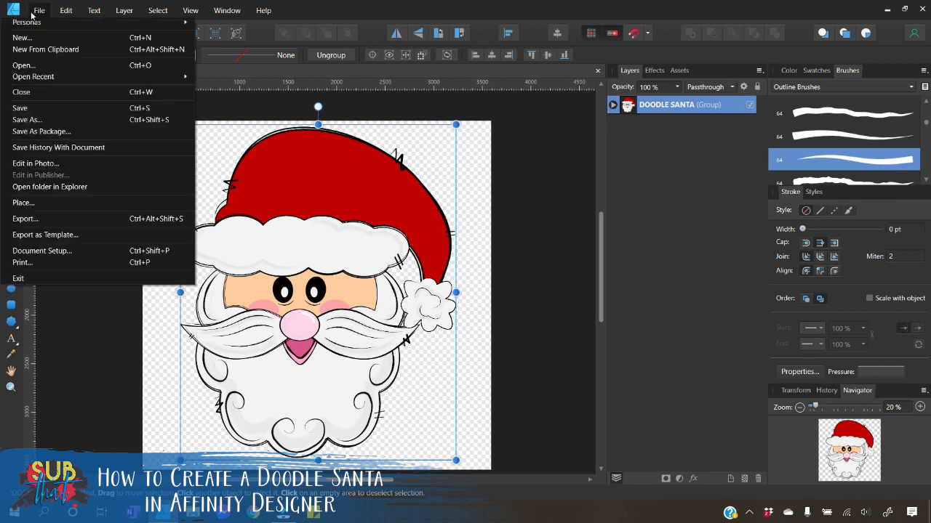
left_click(26, 219)
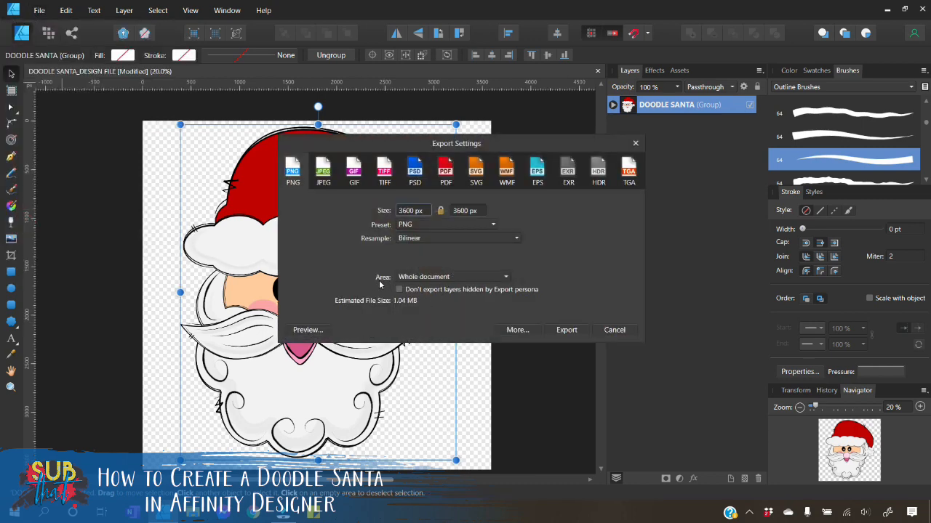
left_click(407, 277)
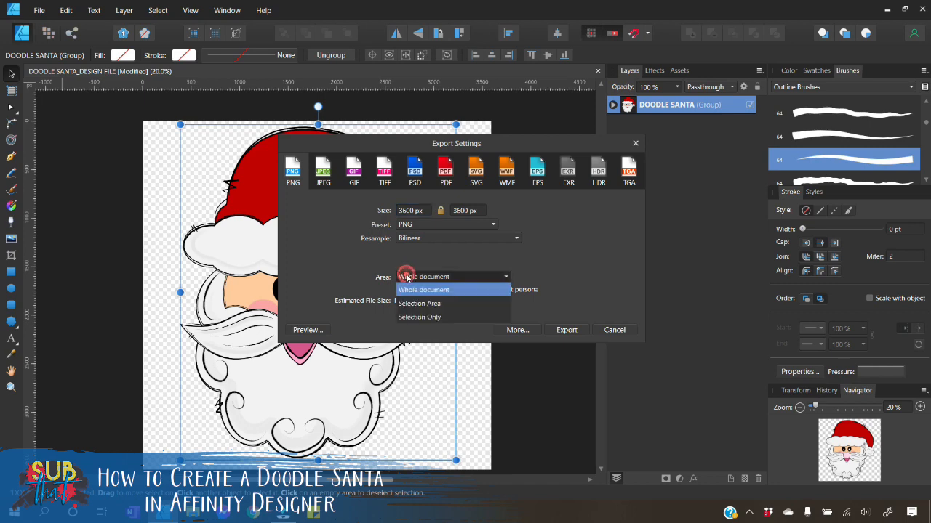
left_click(419, 318)
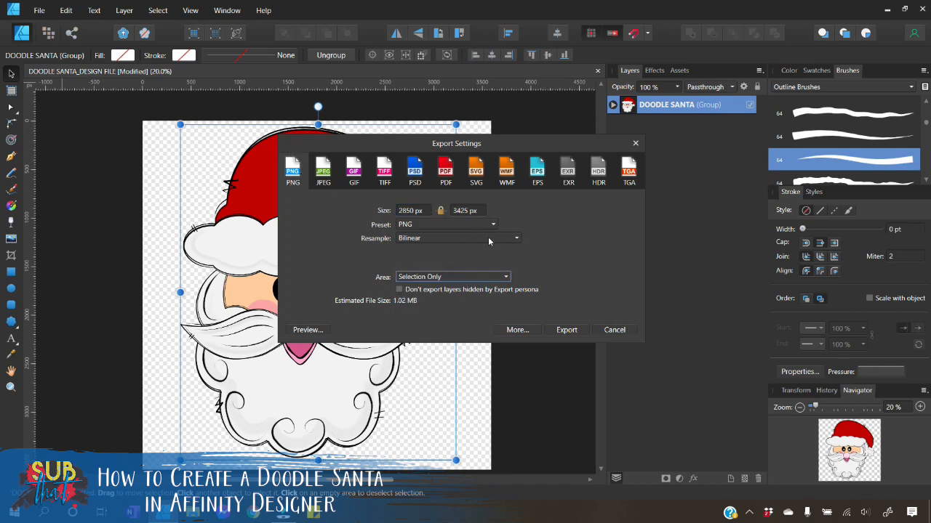
left_click(574, 333)
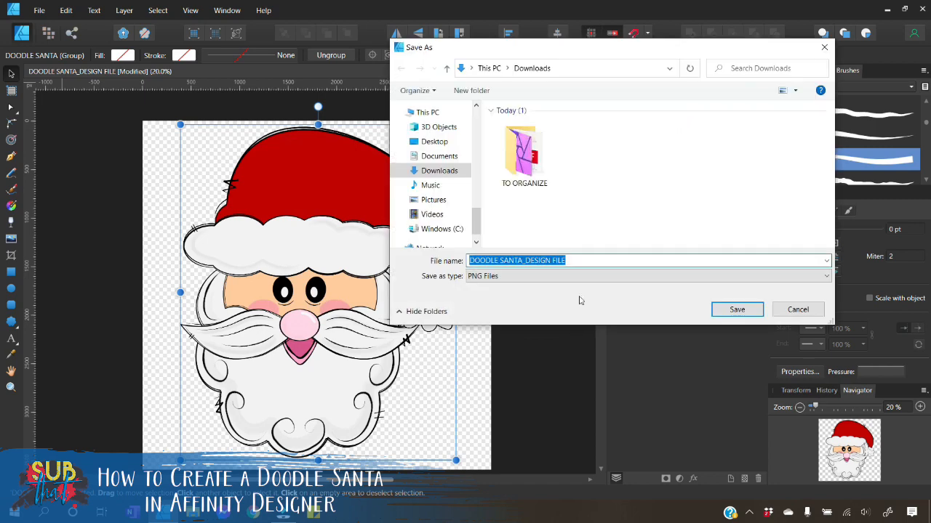
left_click(574, 262)
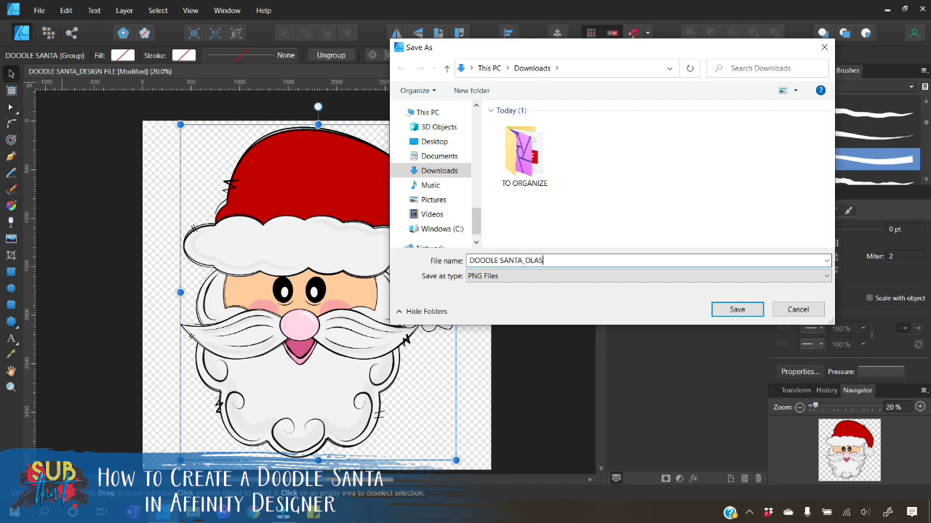
key("Return")
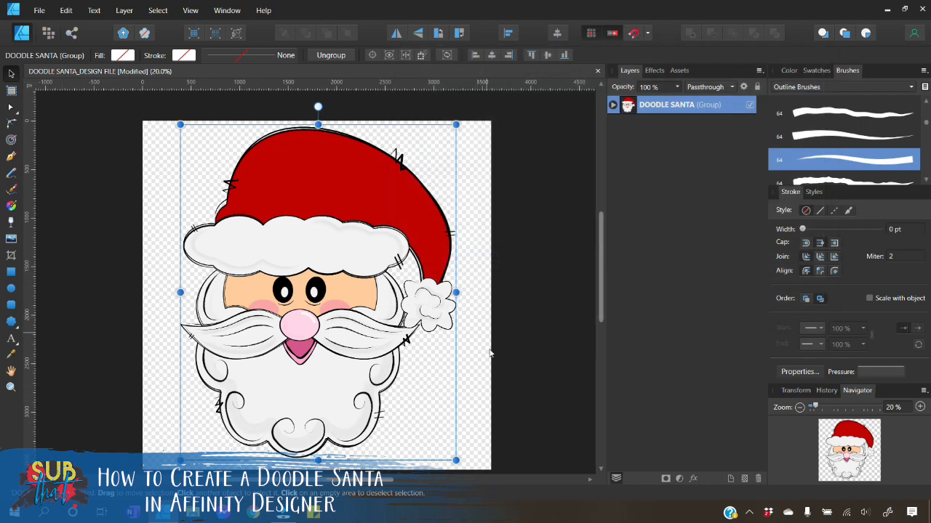
Save the design file and deselect the DOODLE SANTA group
left_click(39, 11)
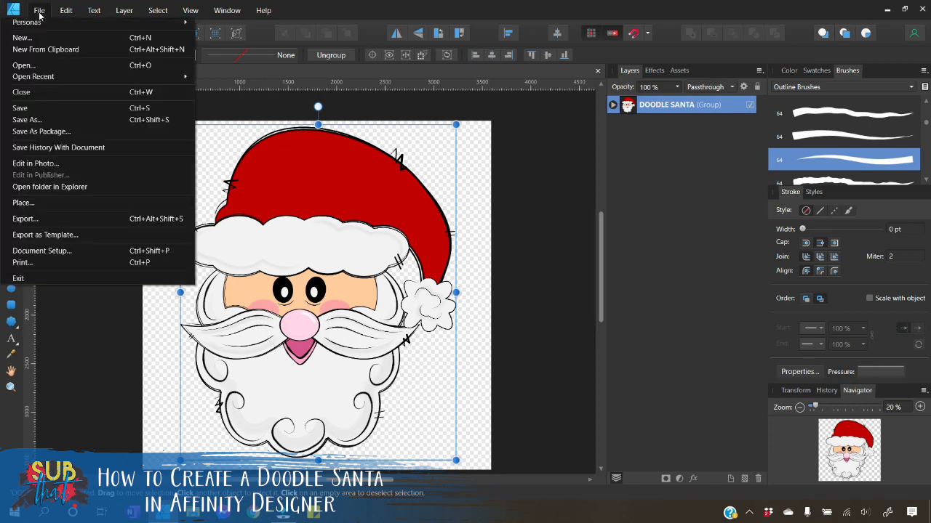
left_click(46, 109)
left_click(512, 279)
scroll(517, 291, "down", 2)
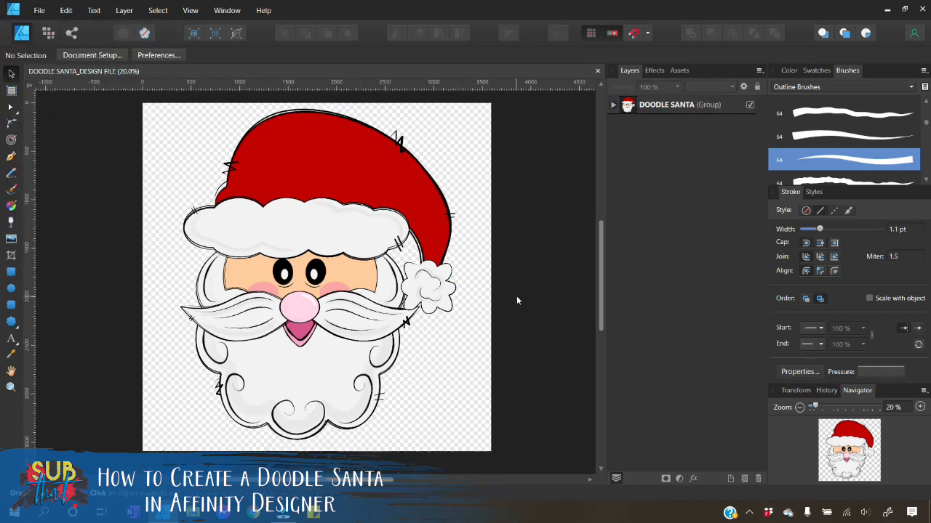